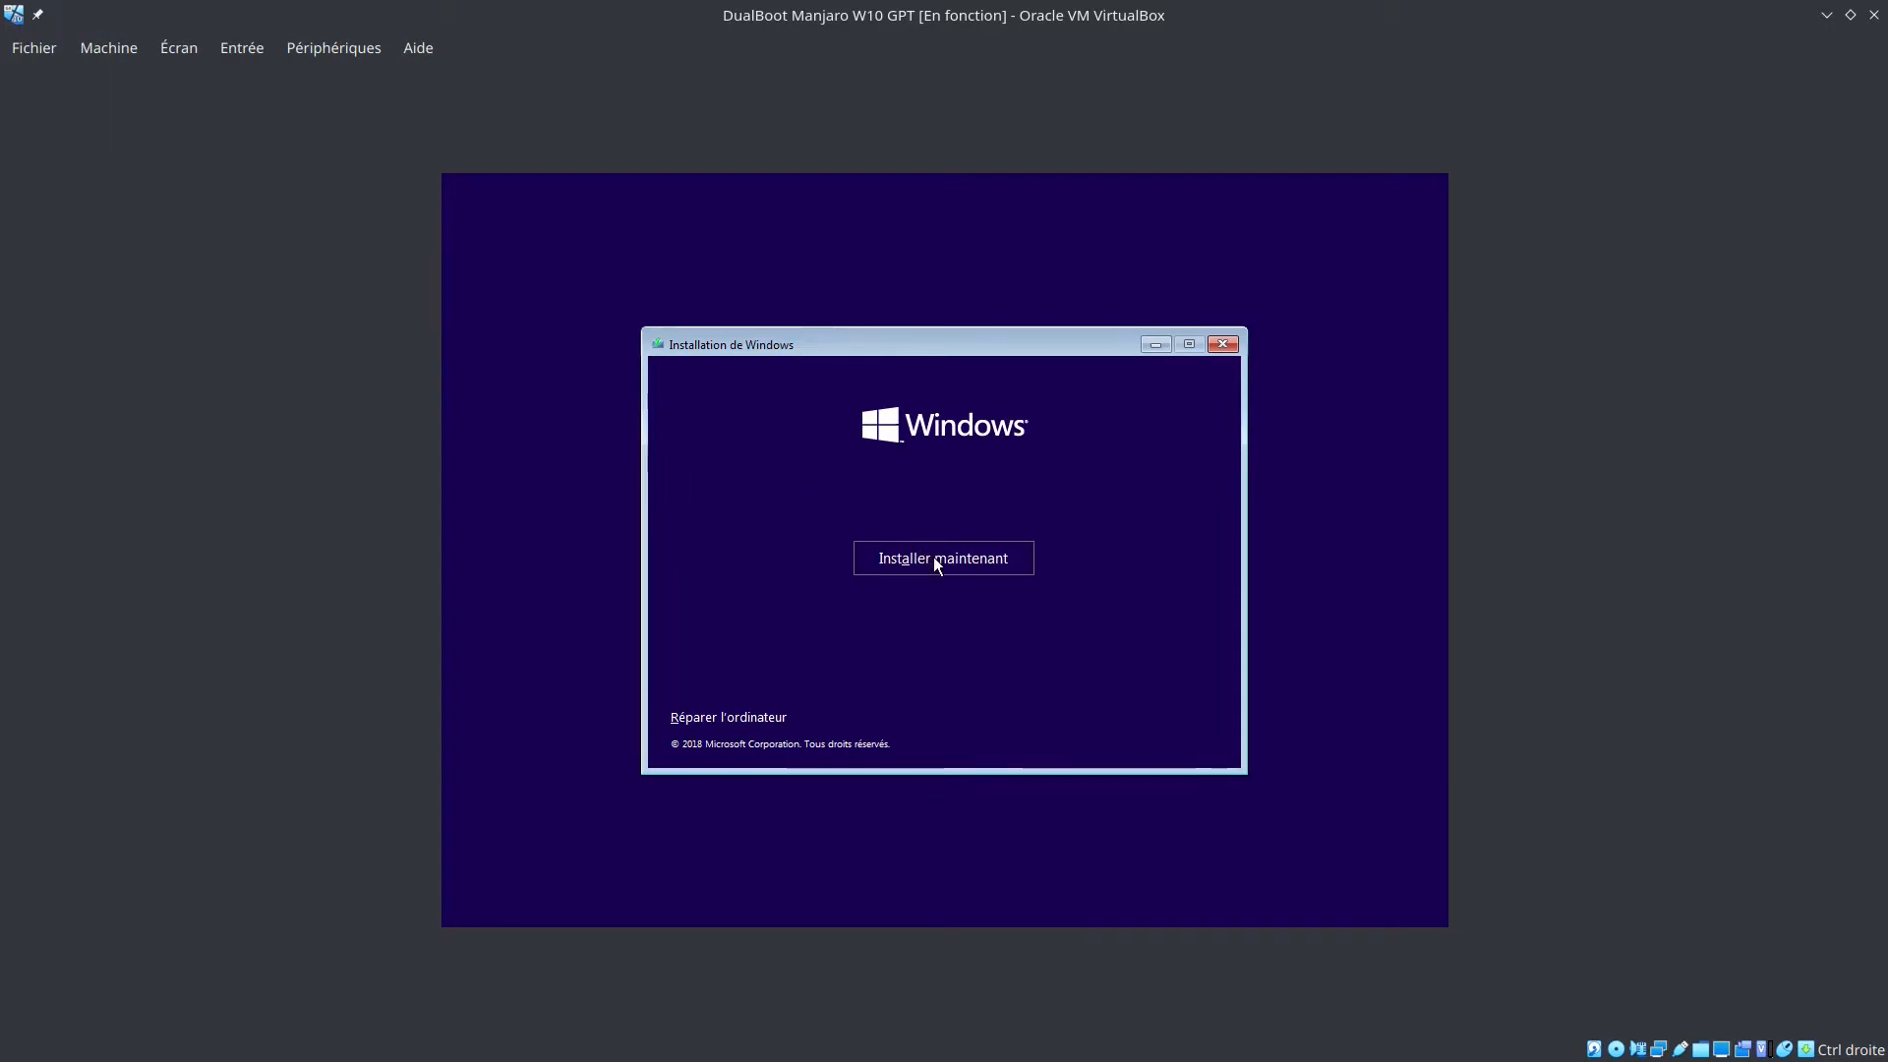
# Start the Windows installation and choose the Windows 10 Entreprise N LTSC edition
pyautogui.click(935, 557)
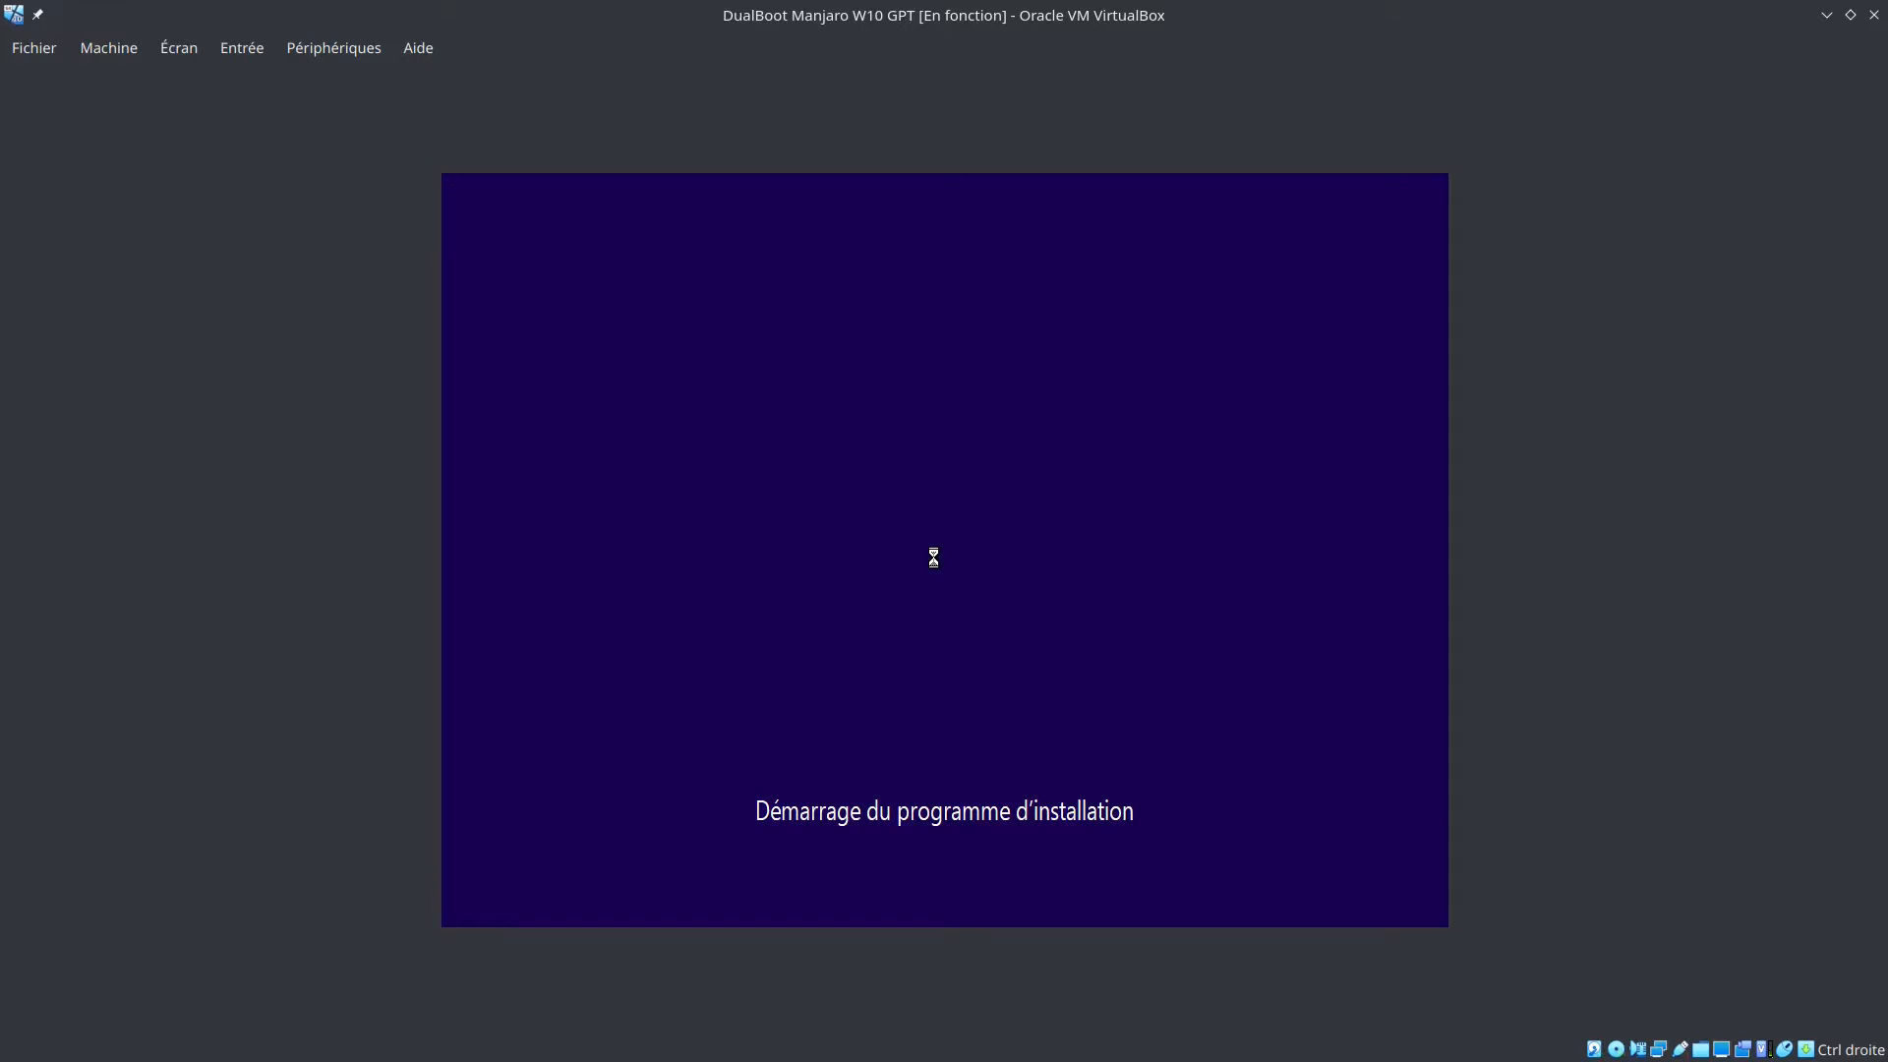
pyautogui.click(843, 421)
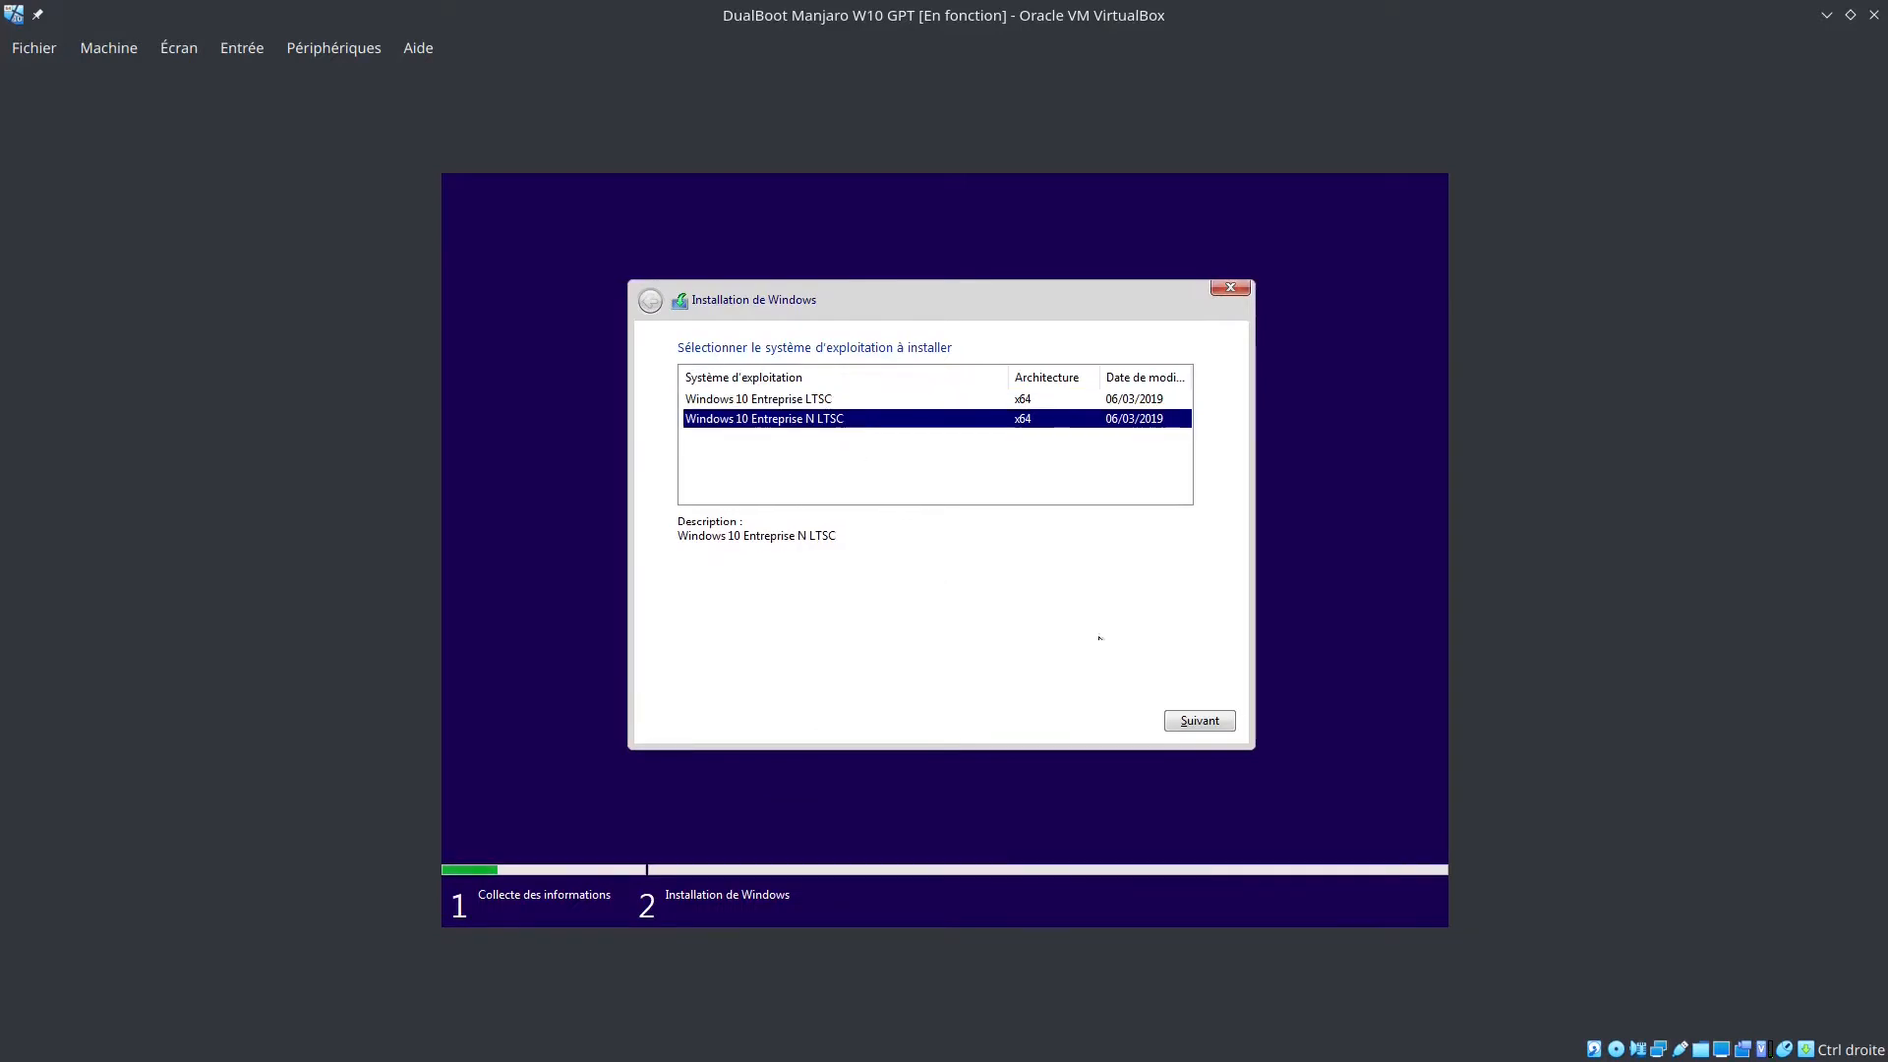
pyautogui.click(1200, 721)
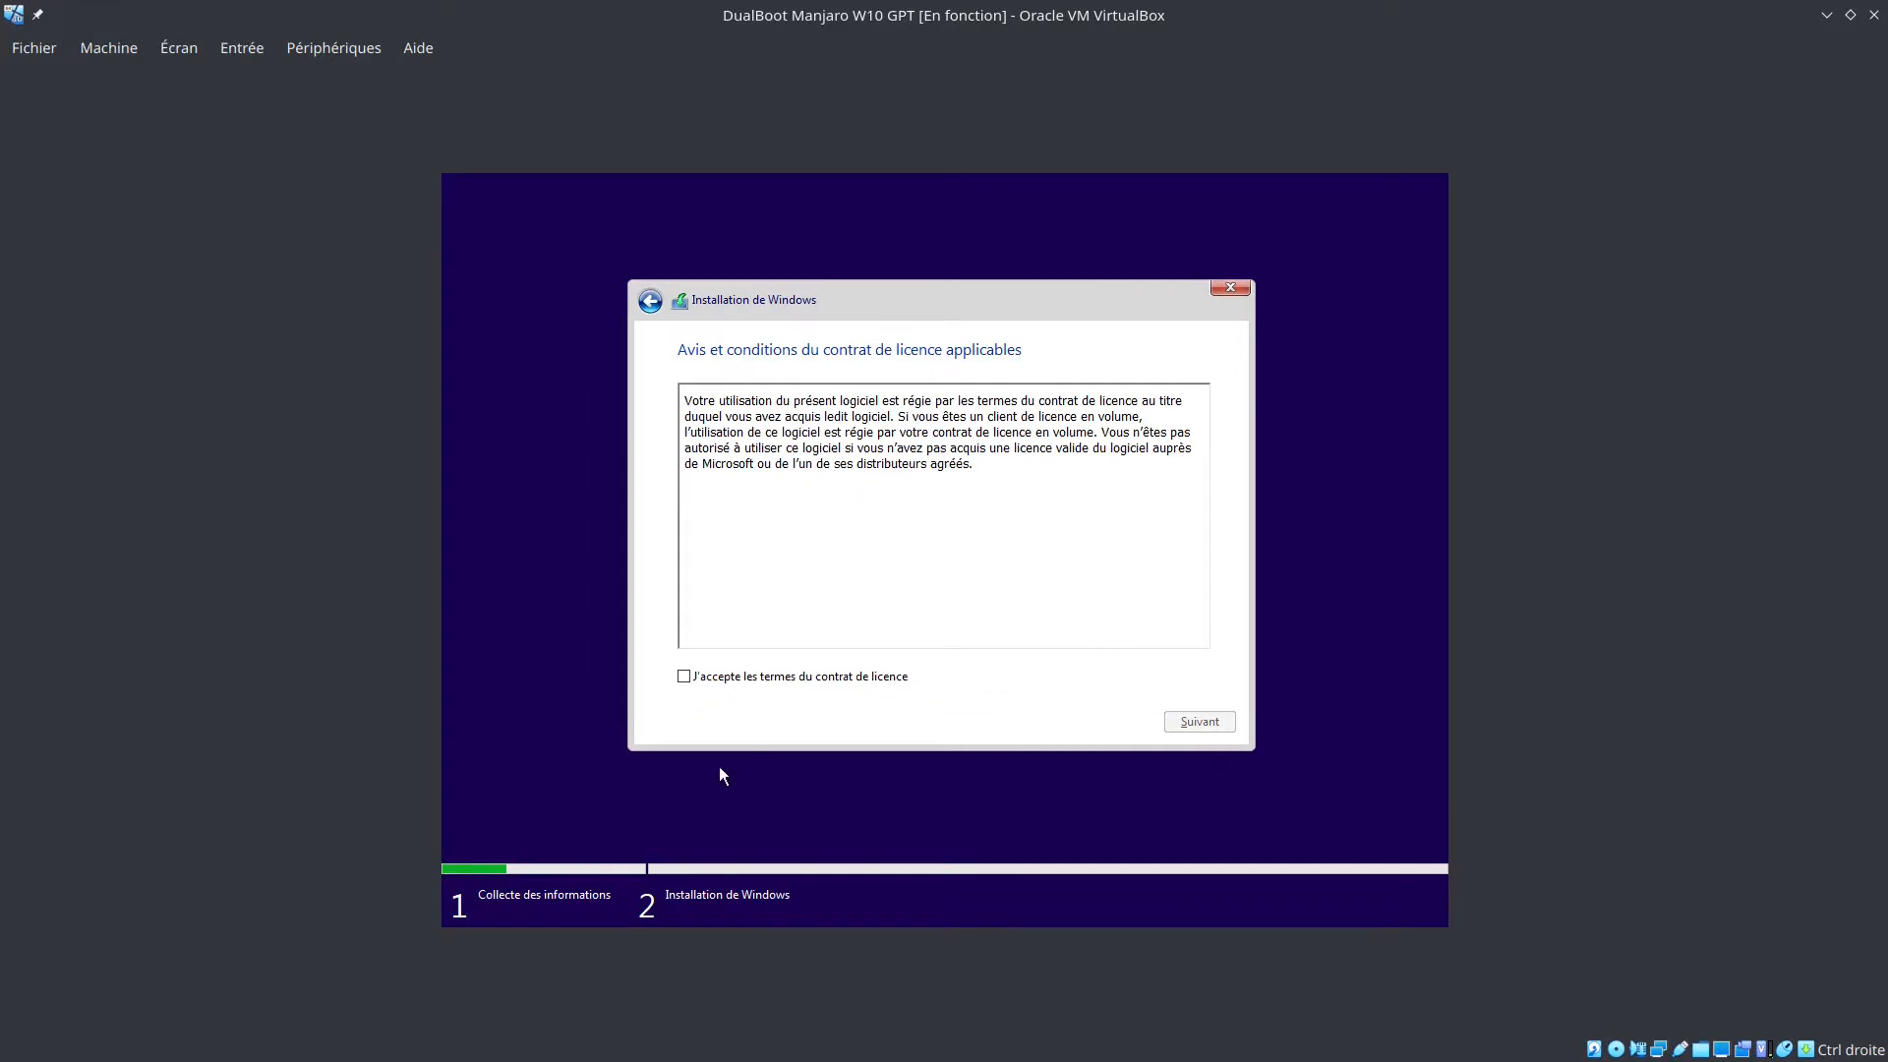
# Accept the licence terms and choose the custom installation to reach the partition selection
pyautogui.click(794, 678)
pyautogui.click(1192, 719)
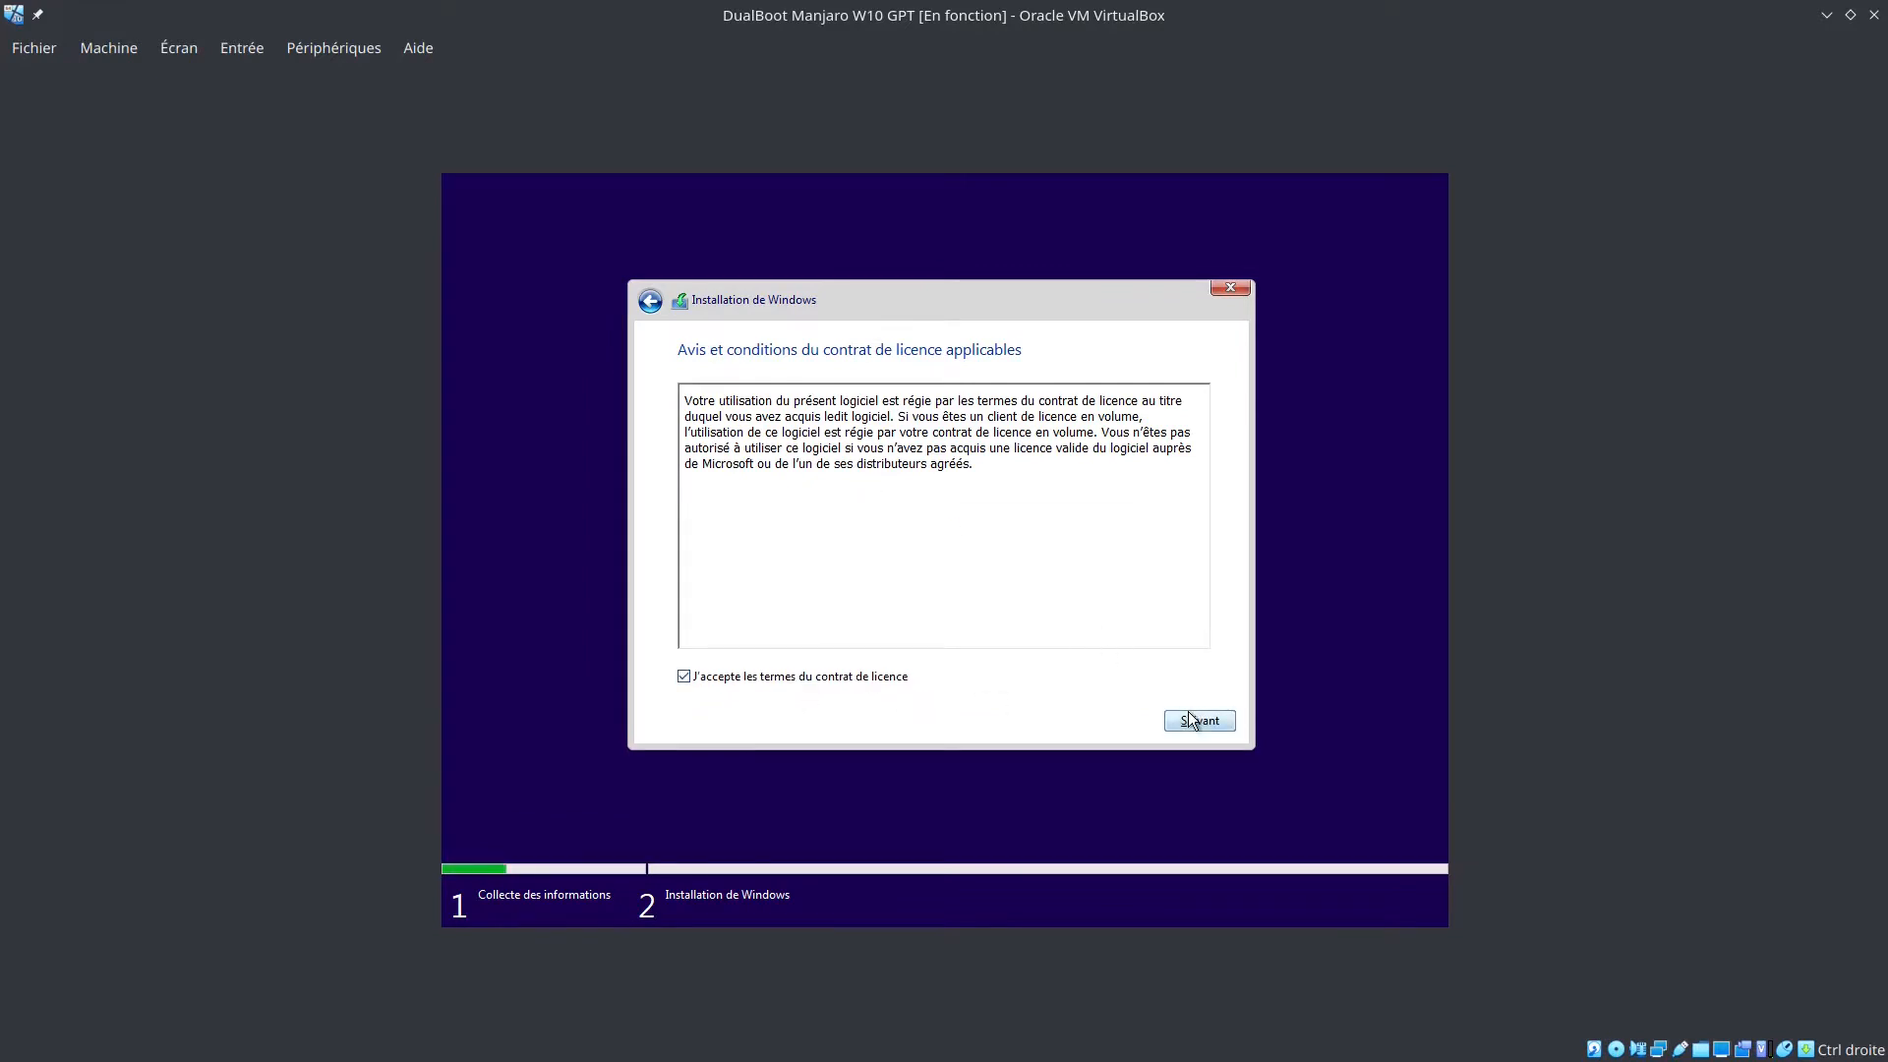
pyautogui.click(823, 527)
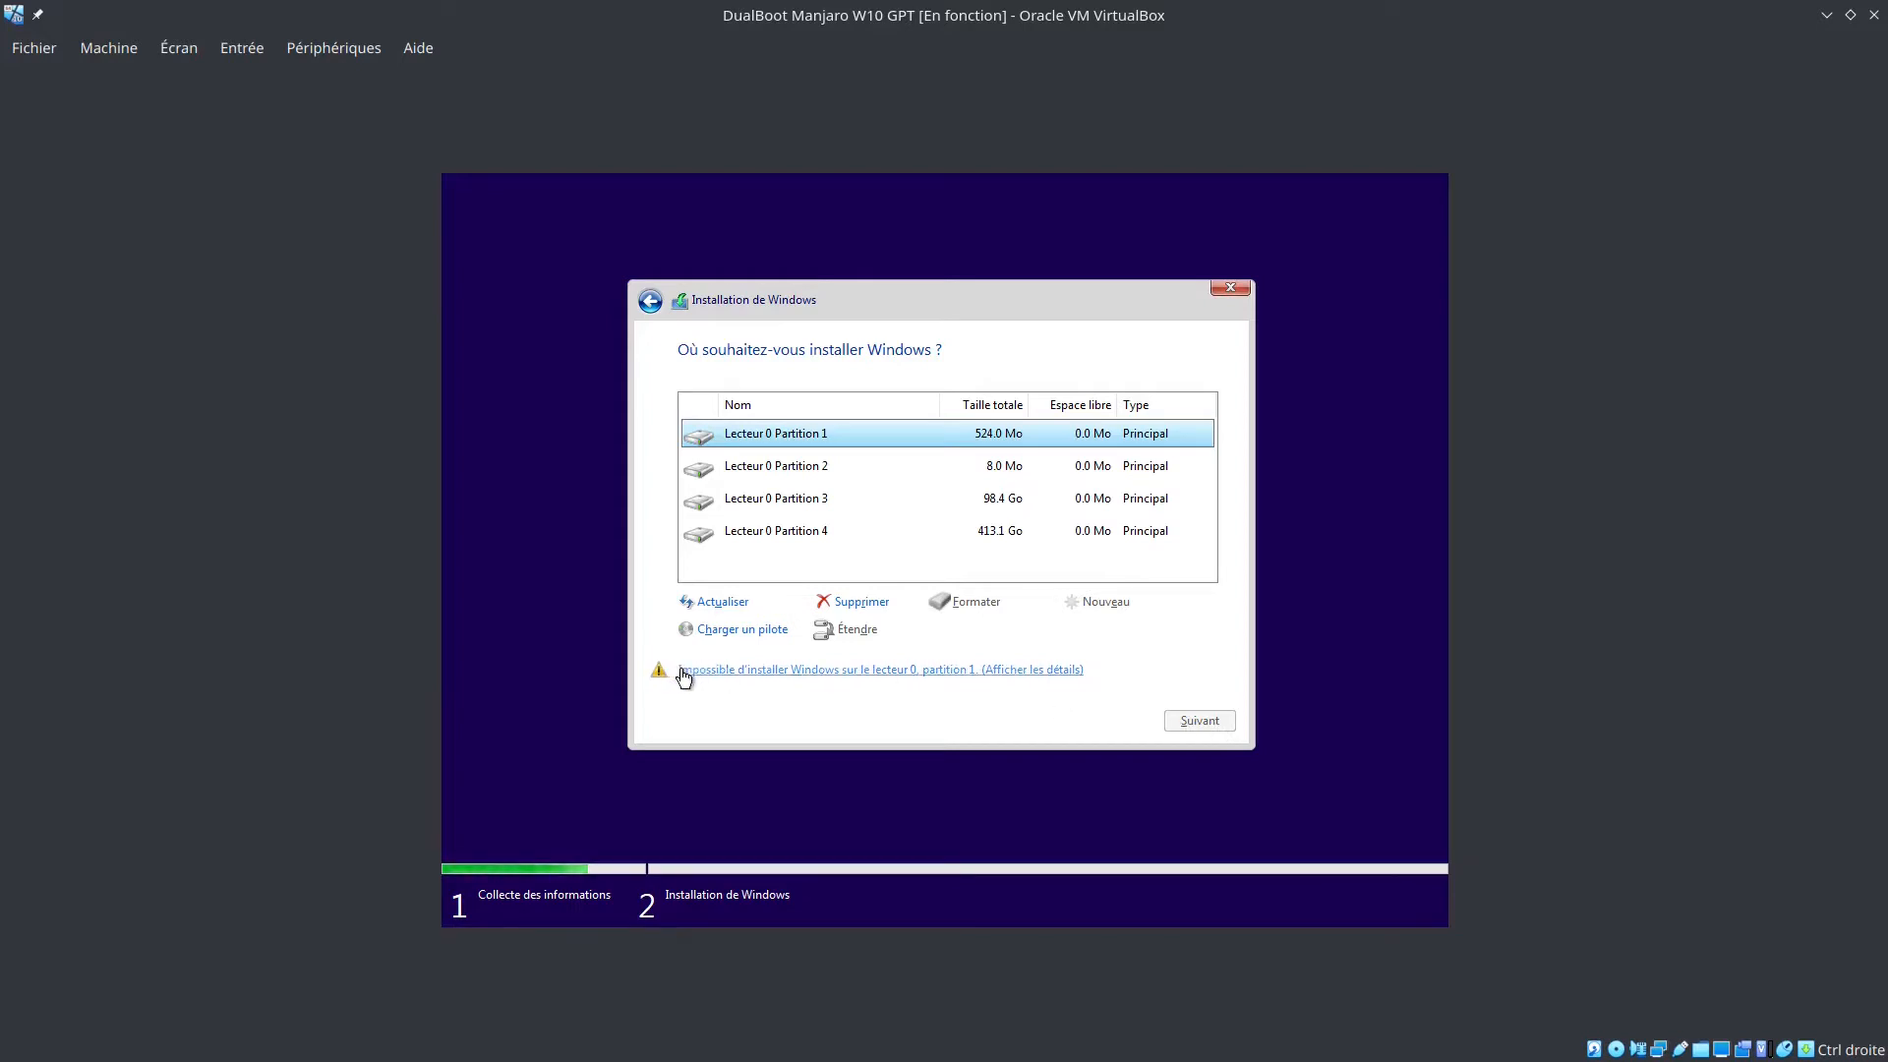
# Read why Windows cannot be installed on Lecteur 0 Partition 1 and check the GPT virtual machine's motherboard settings
pyautogui.click(906, 673)
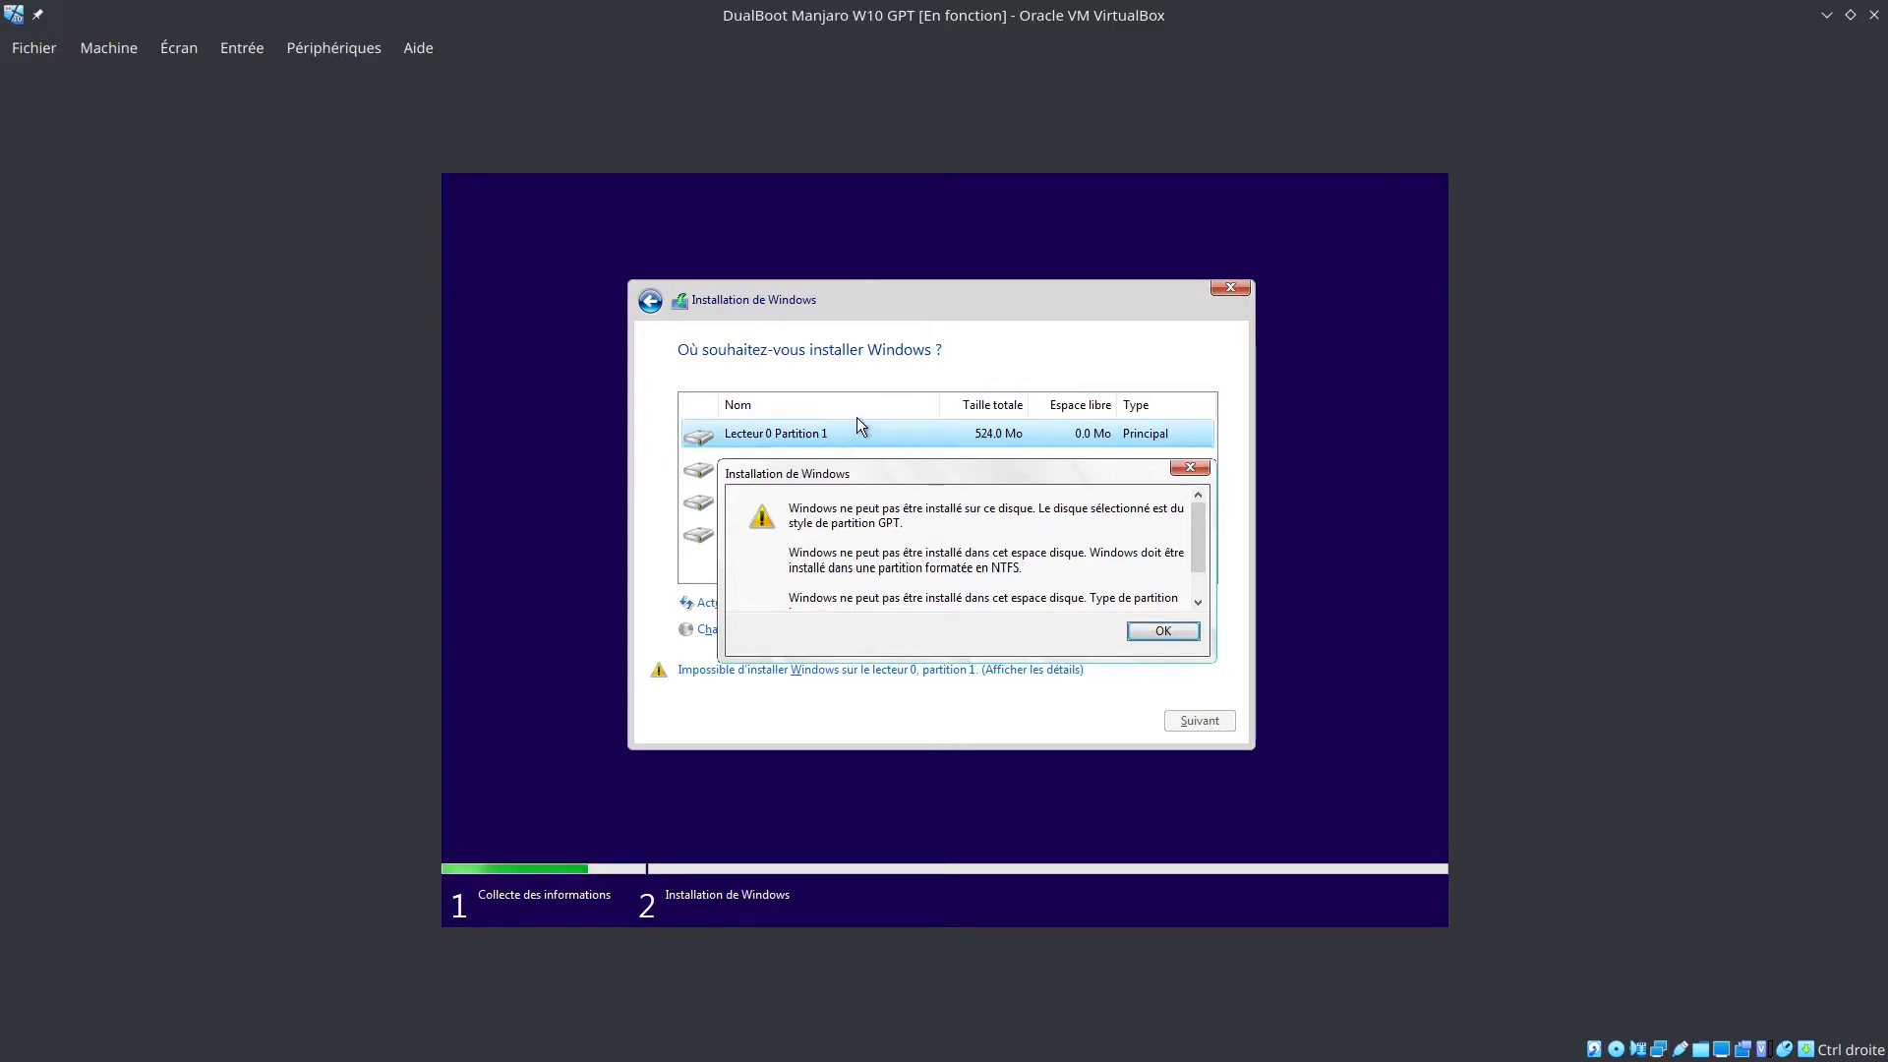
pyautogui.hotkey('alt', 'Tab')
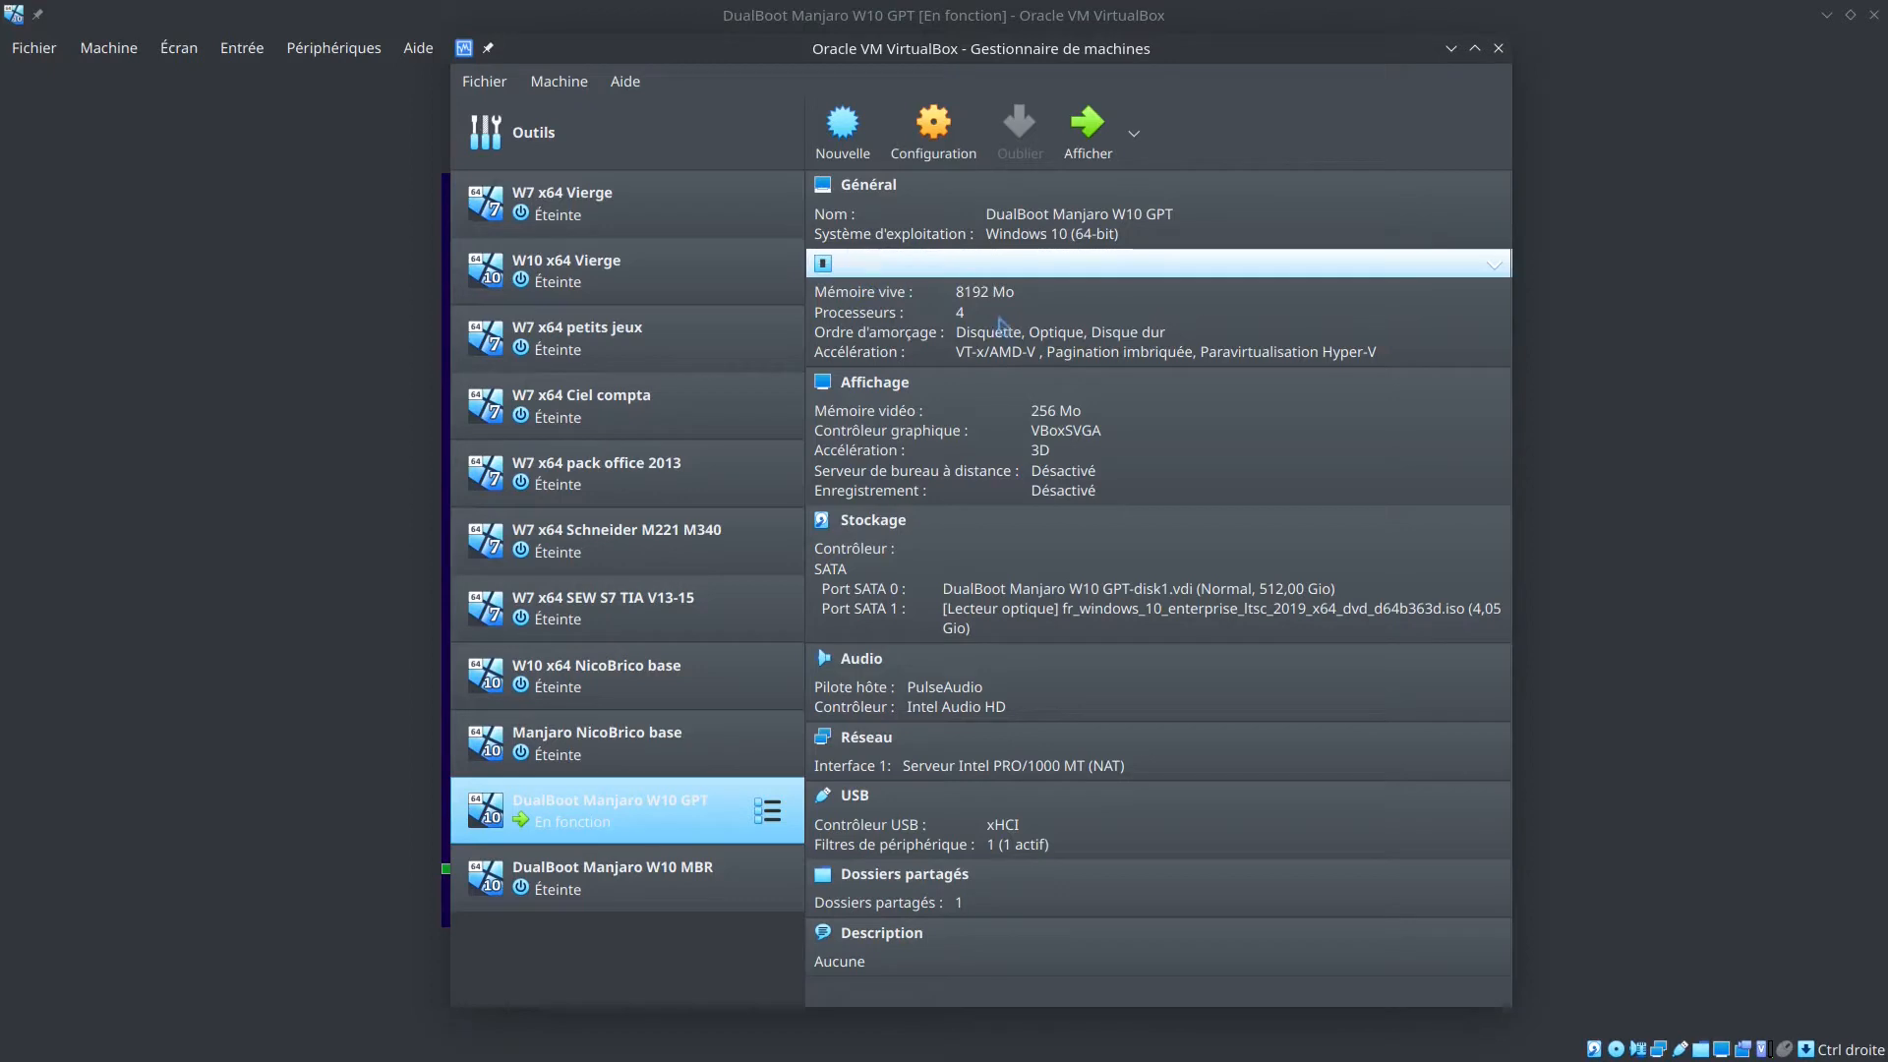
pyautogui.click(865, 265)
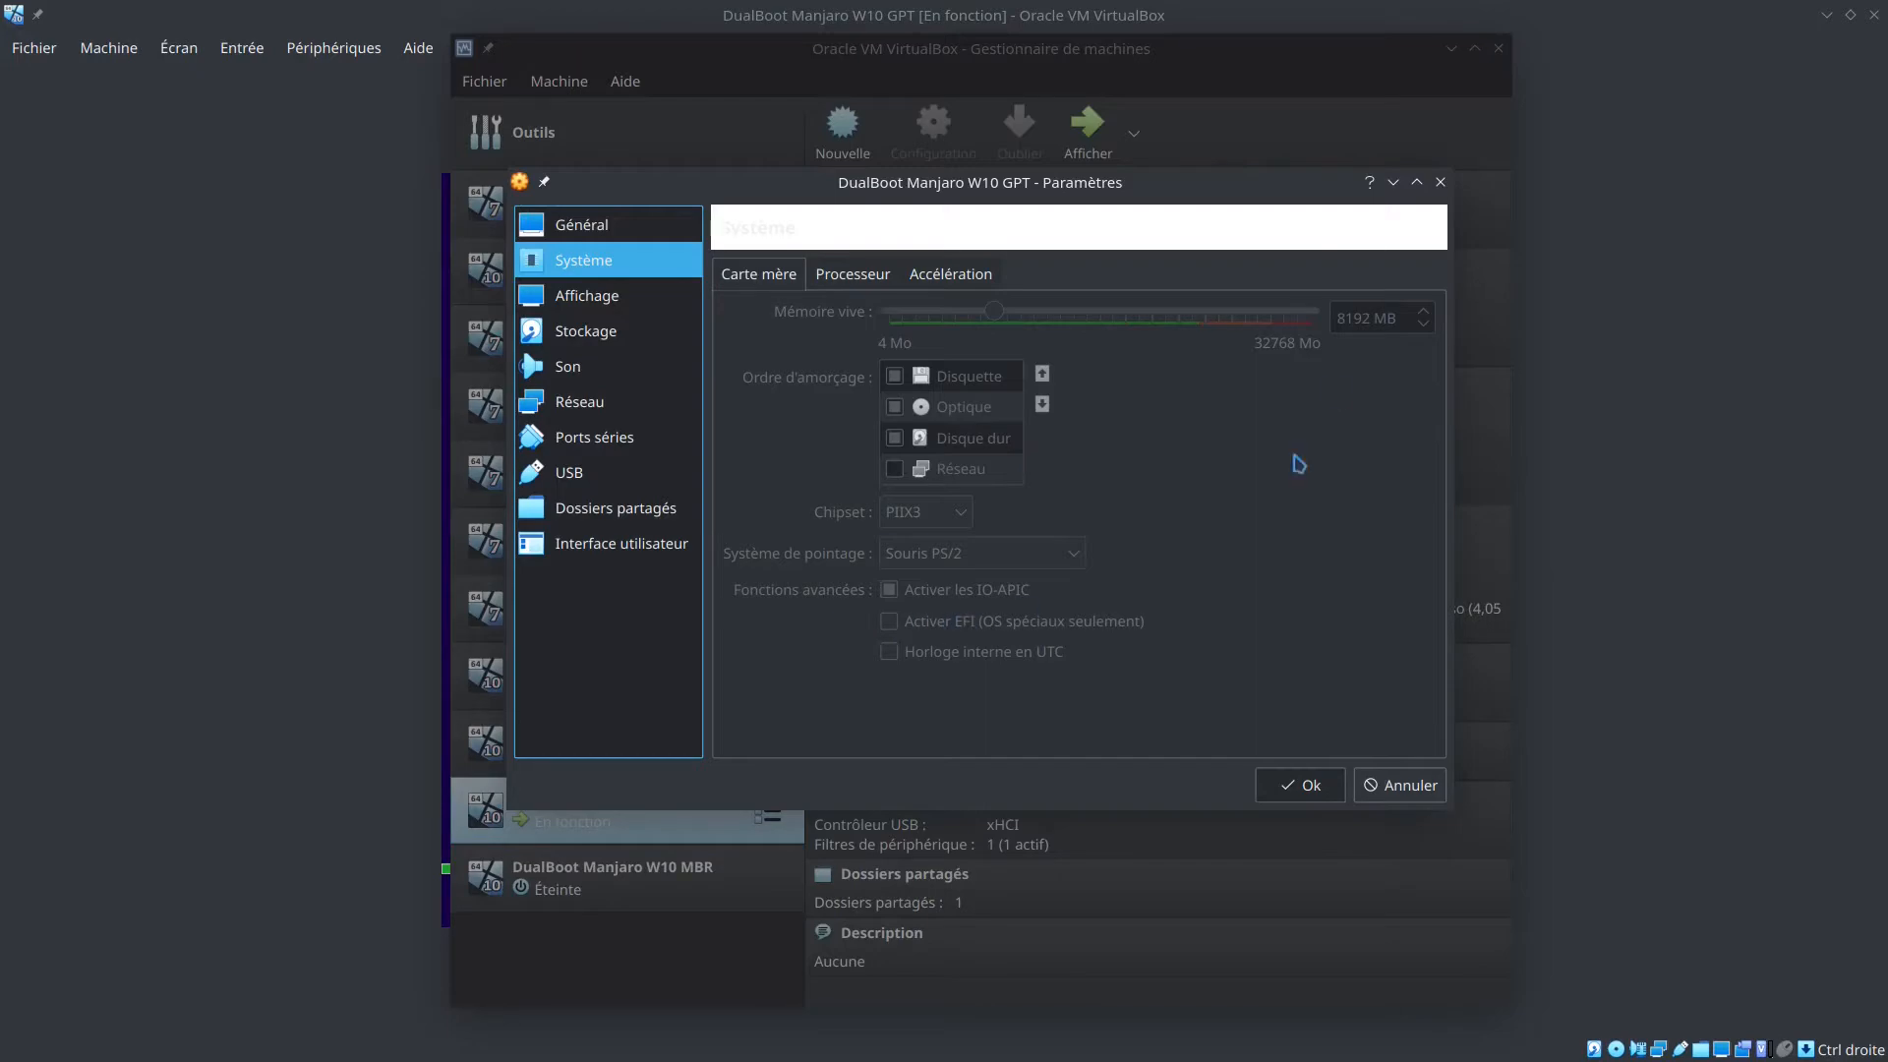
pyautogui.click(1442, 185)
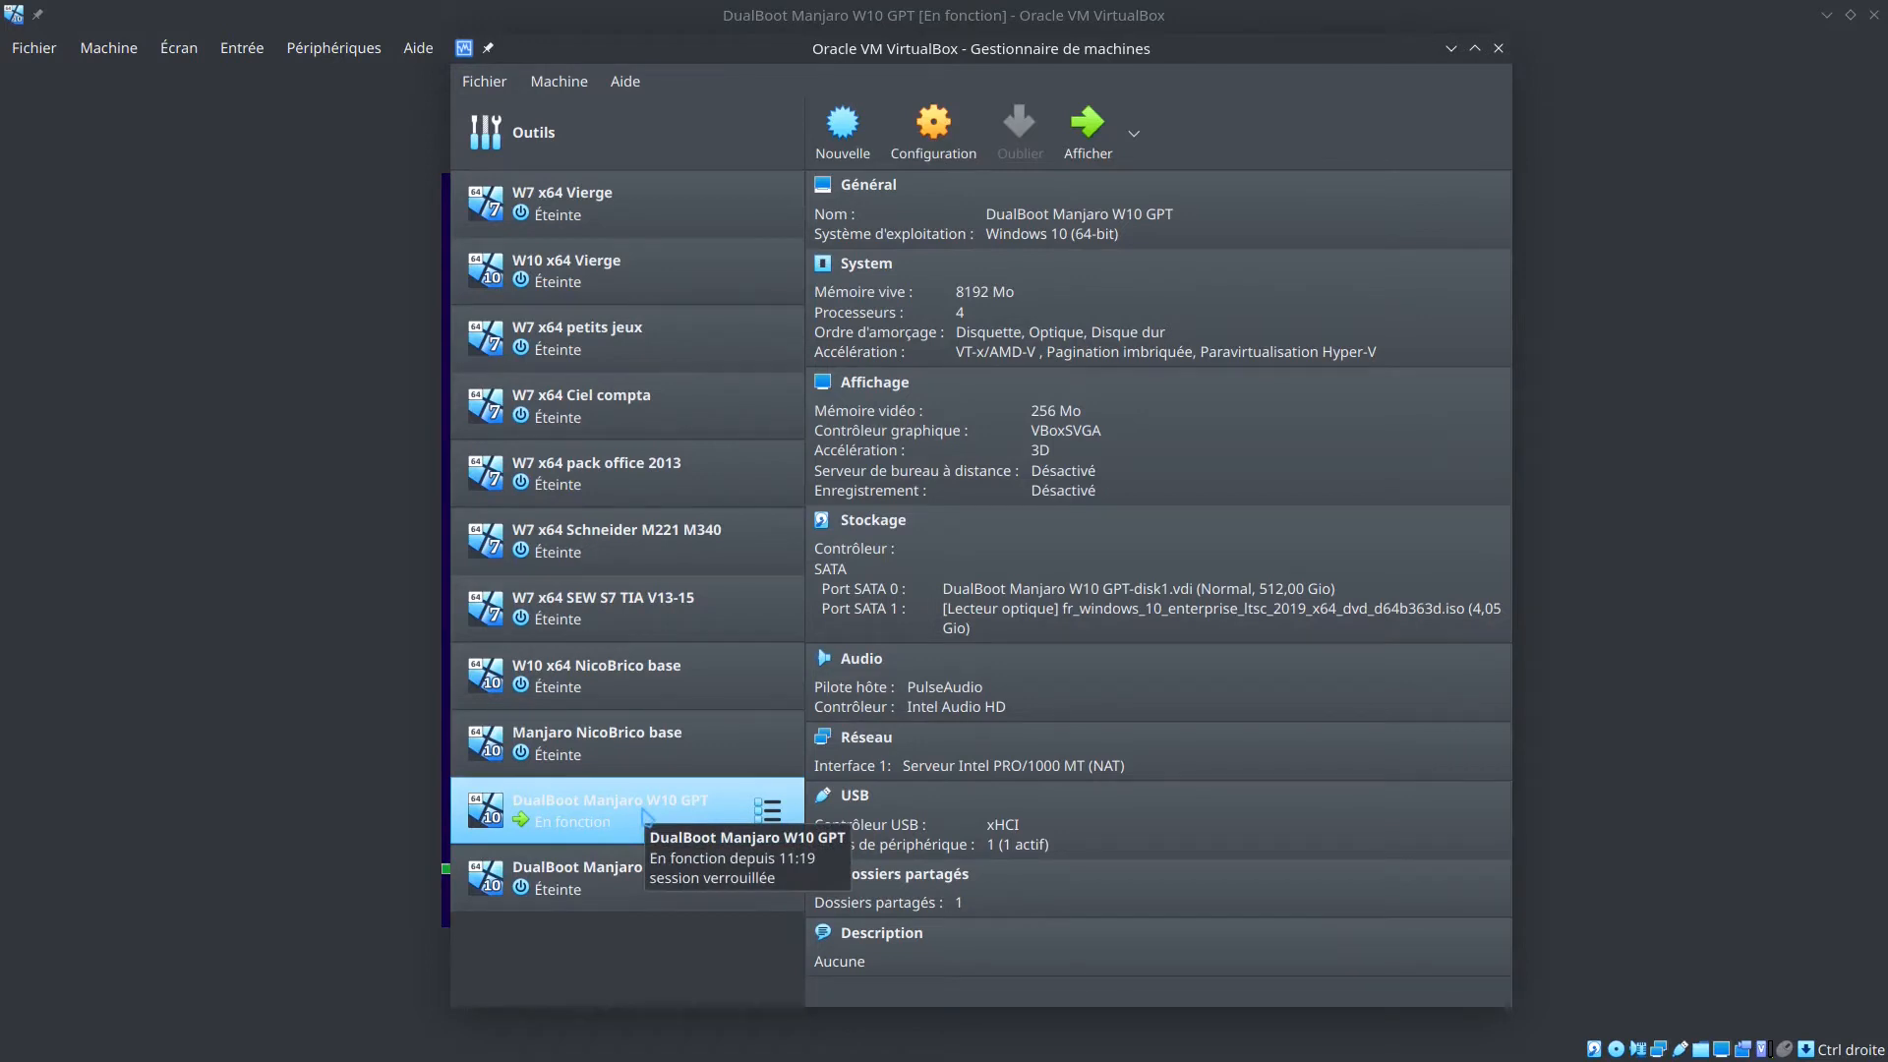
pyautogui.click(139, 590)
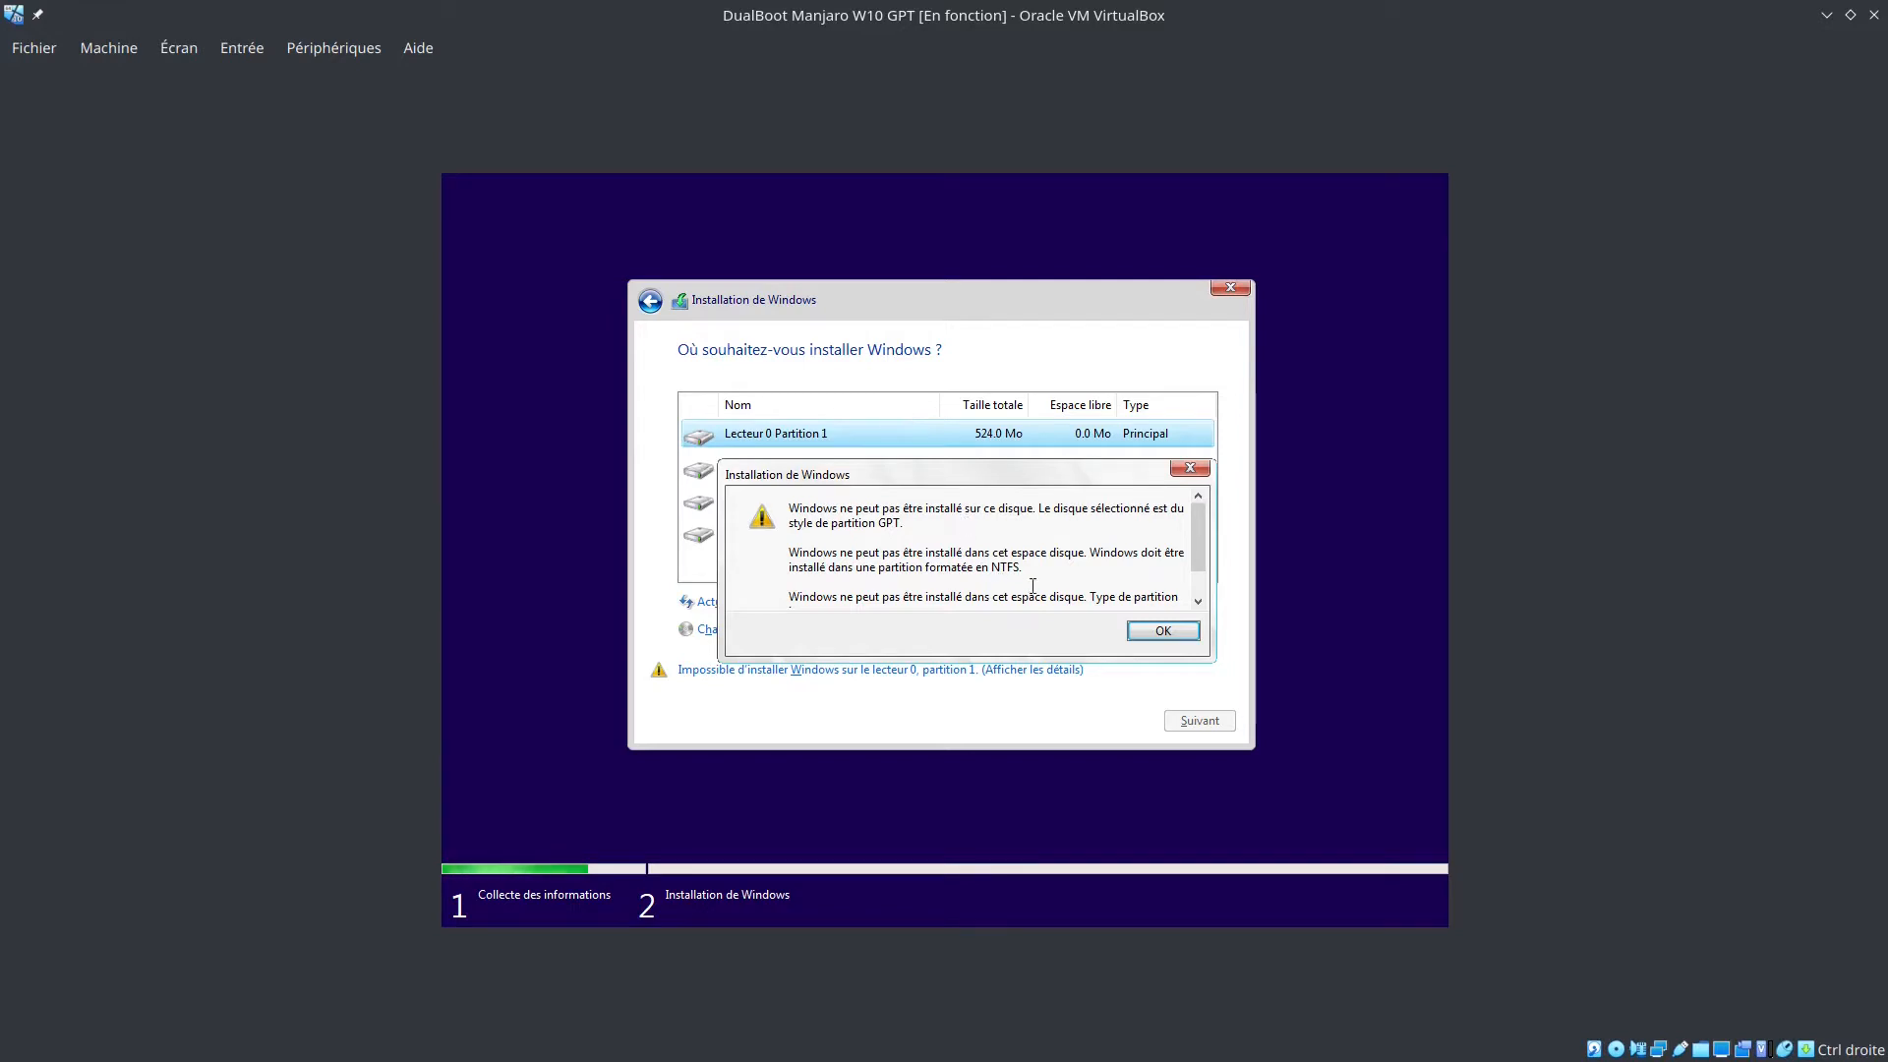
# Dismiss the installation warning and power off the DualBoot Manjaro W10 GPT virtual machine
pyautogui.click(1169, 627)
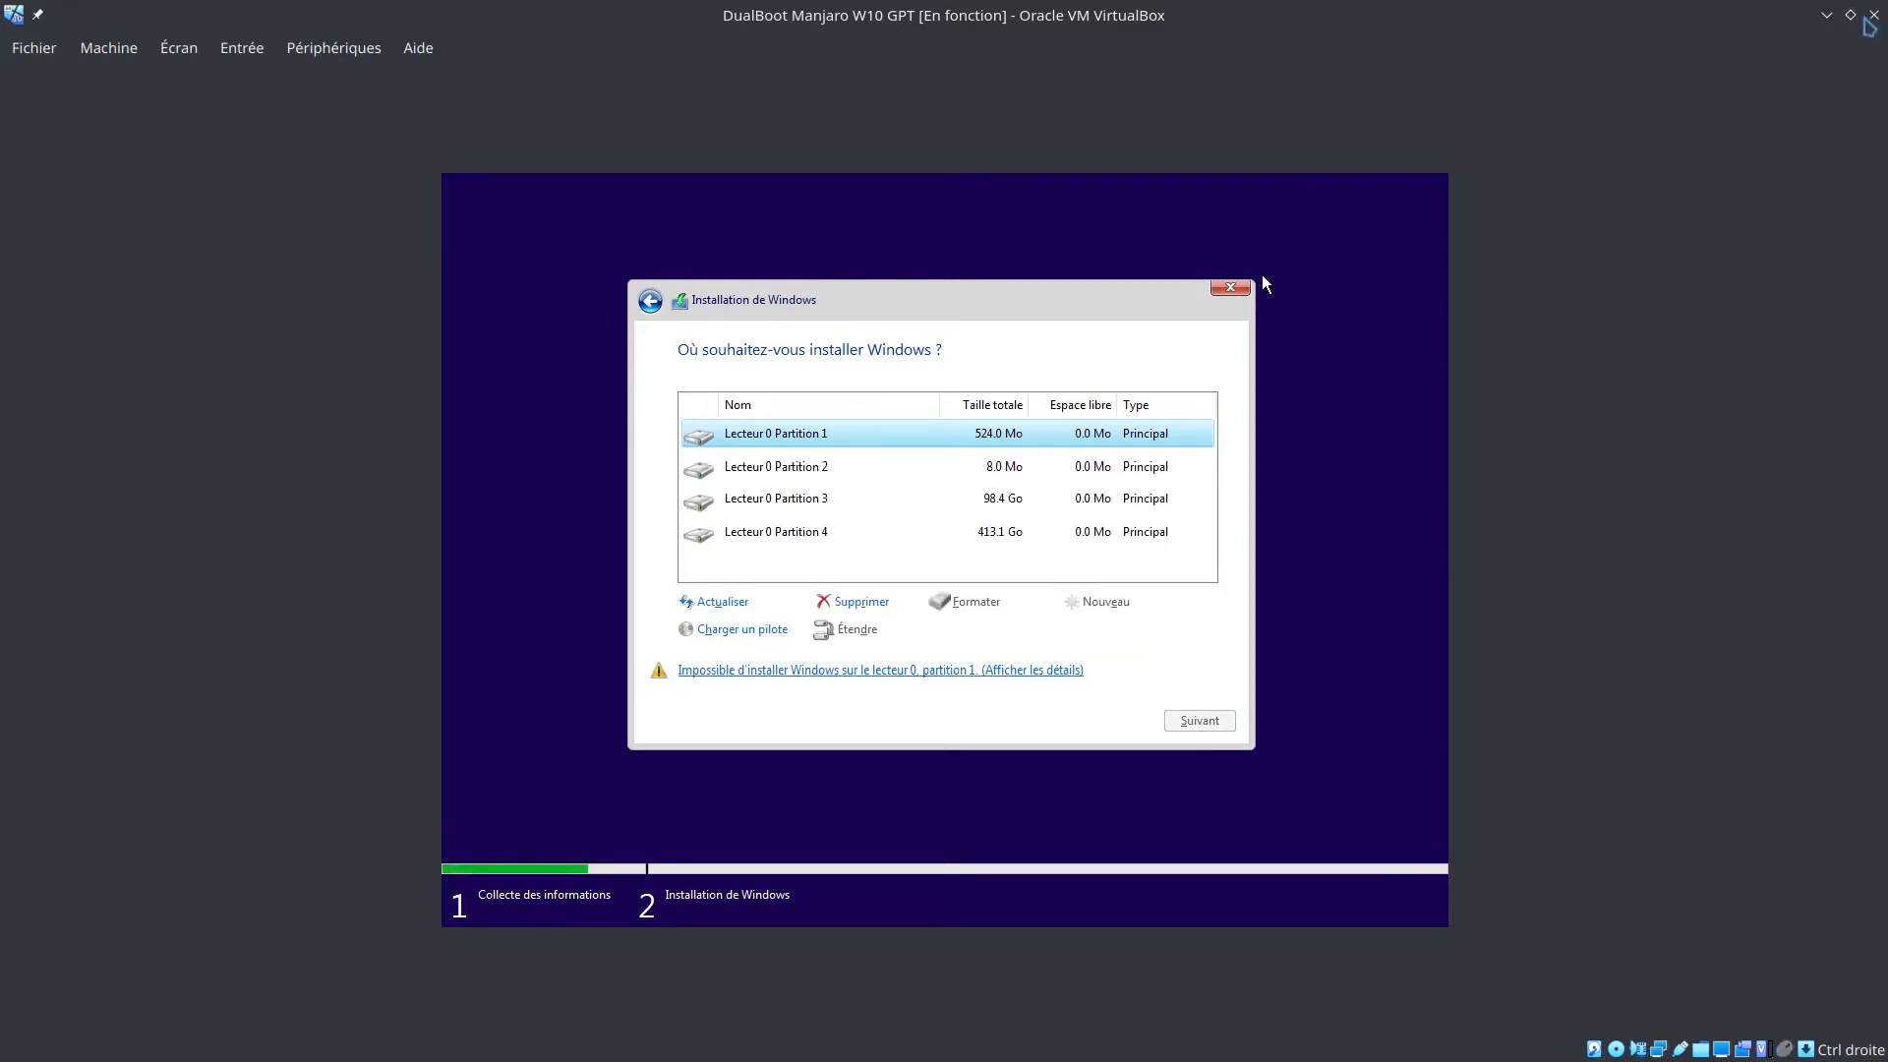
pyautogui.click(1874, 15)
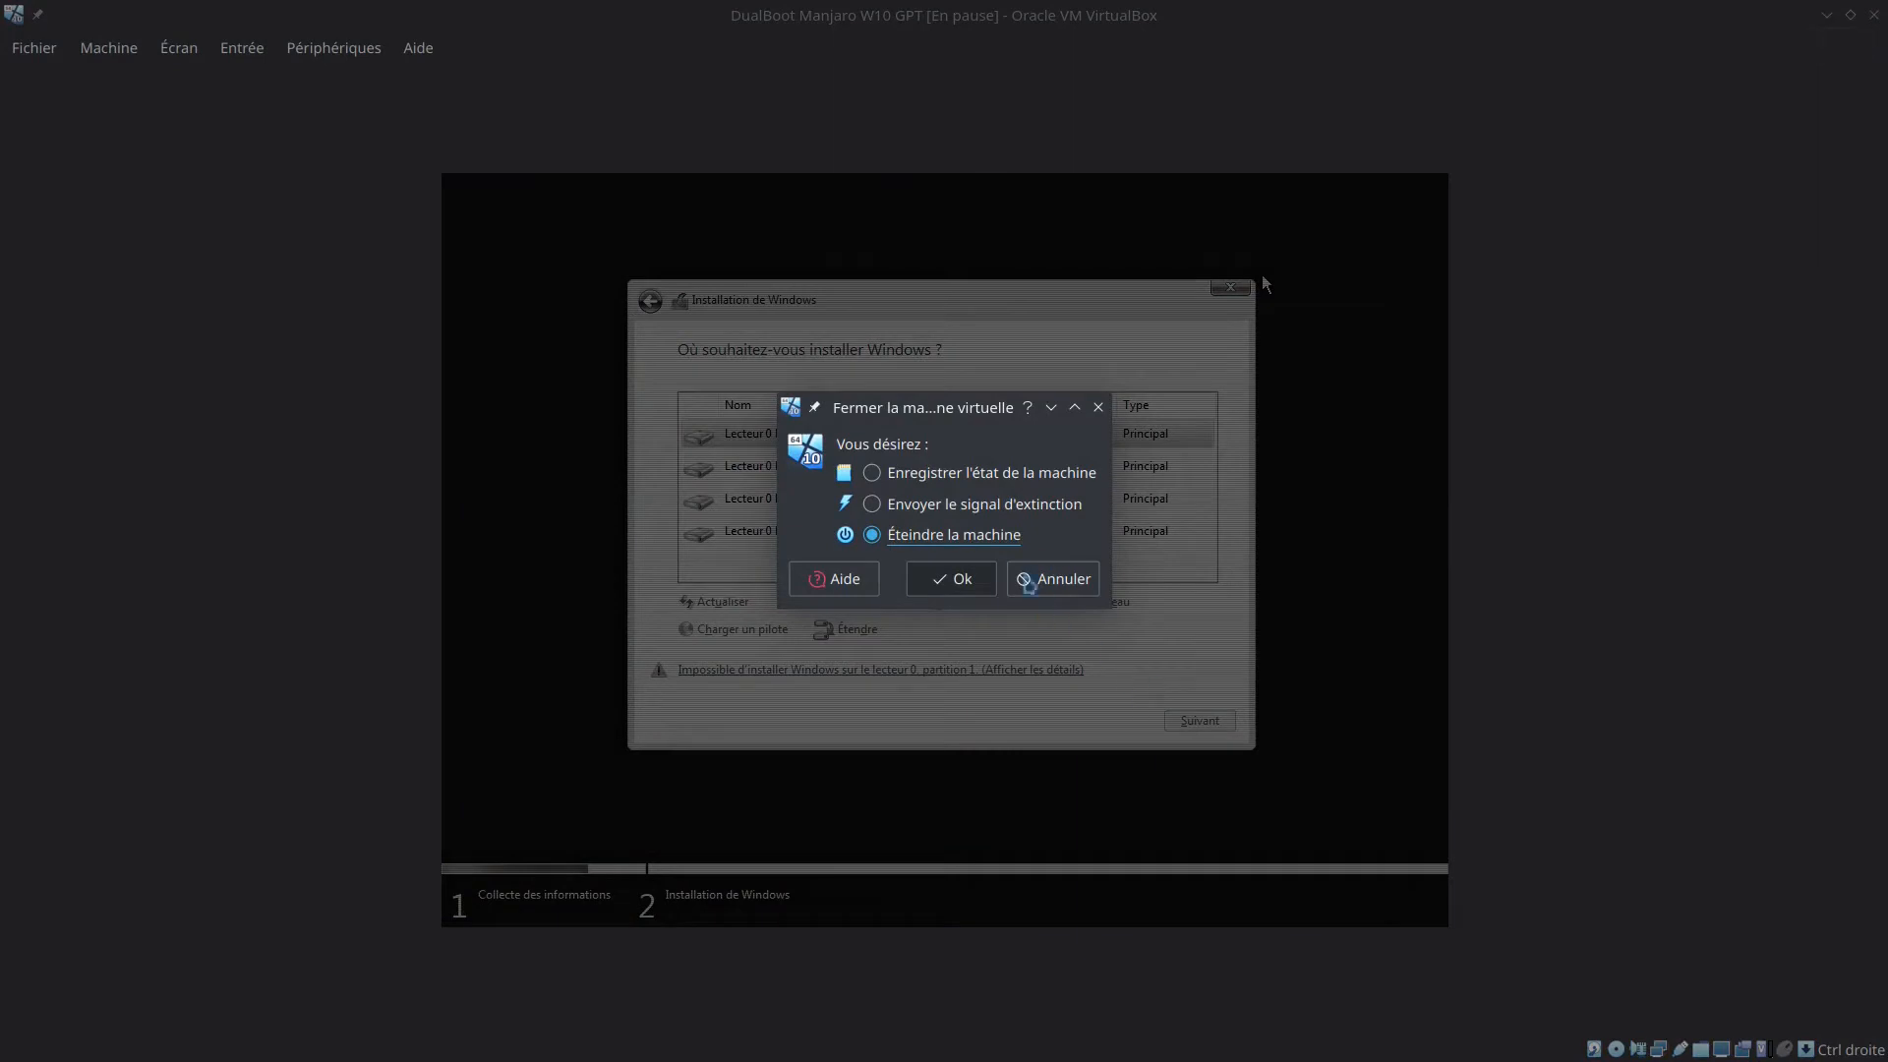
pyautogui.click(959, 580)
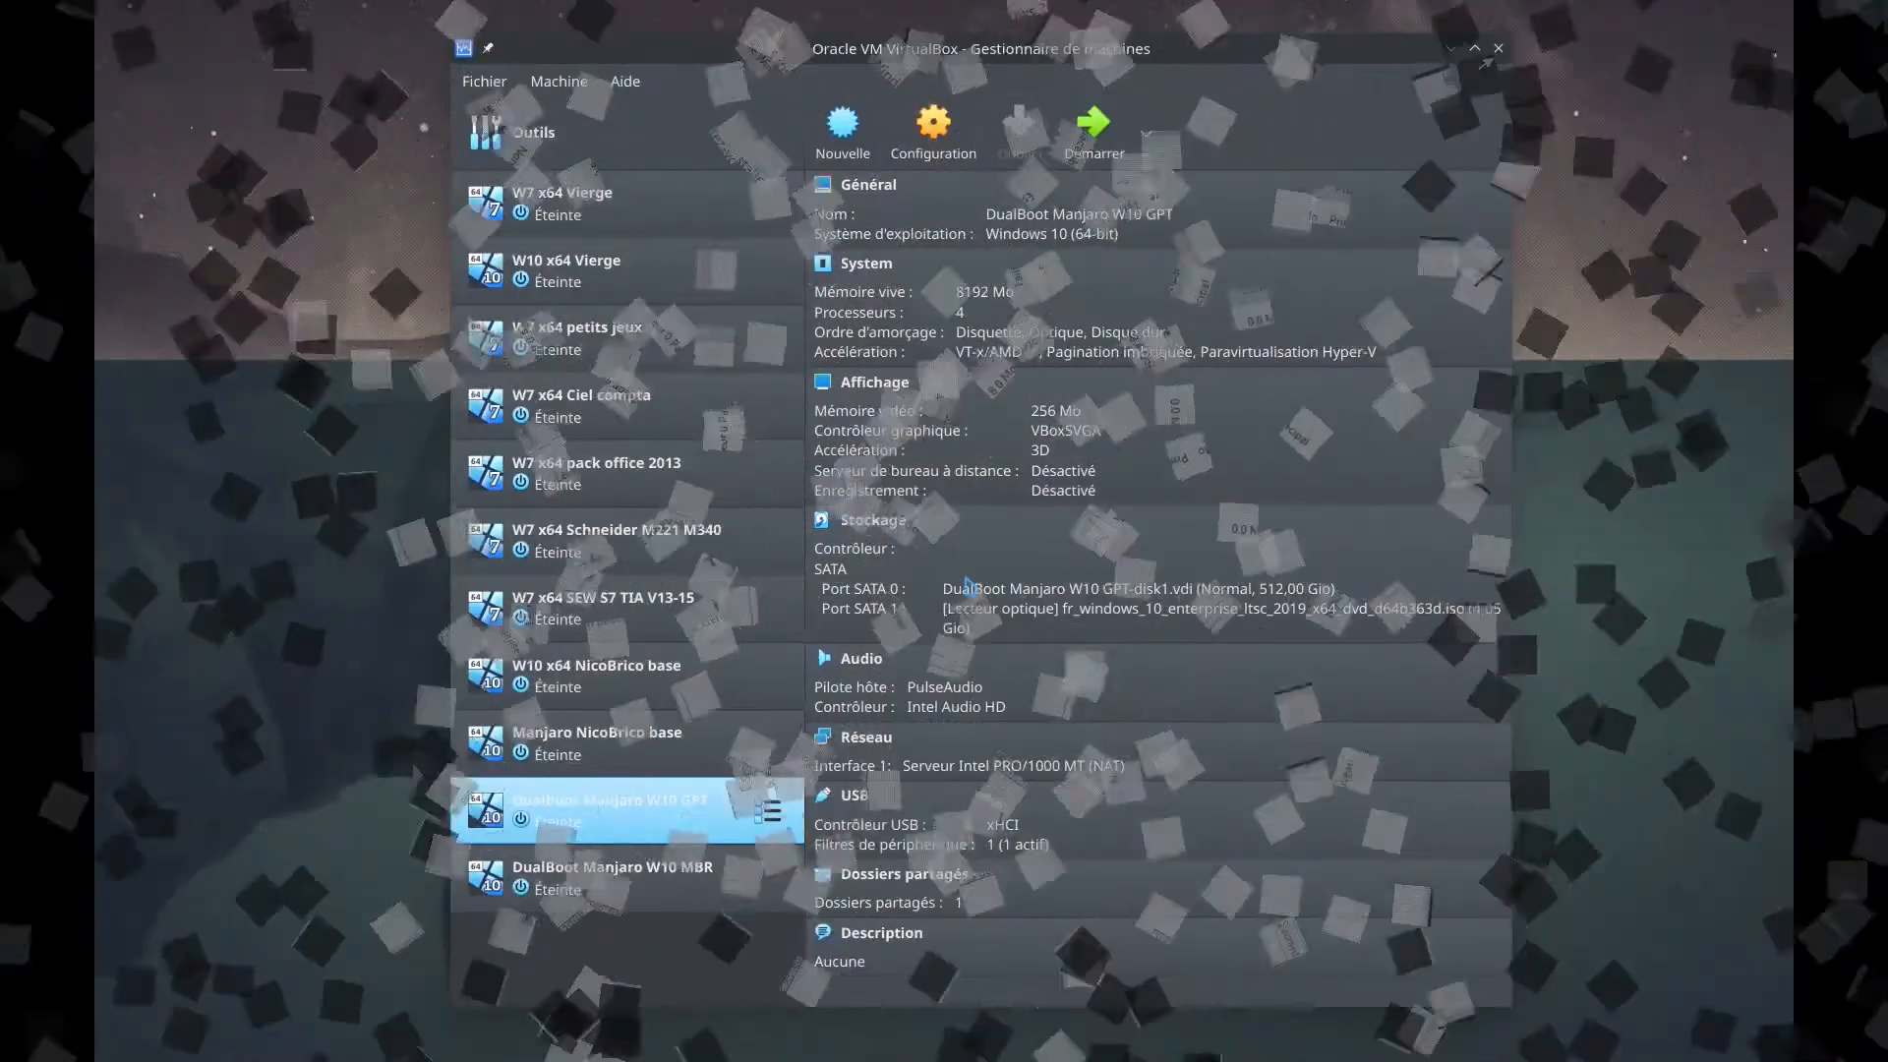
# Start the DualBoot Manjaro W10 MBR virtual machine and log in to Manjaro with the account password
pyautogui.click(635, 890)
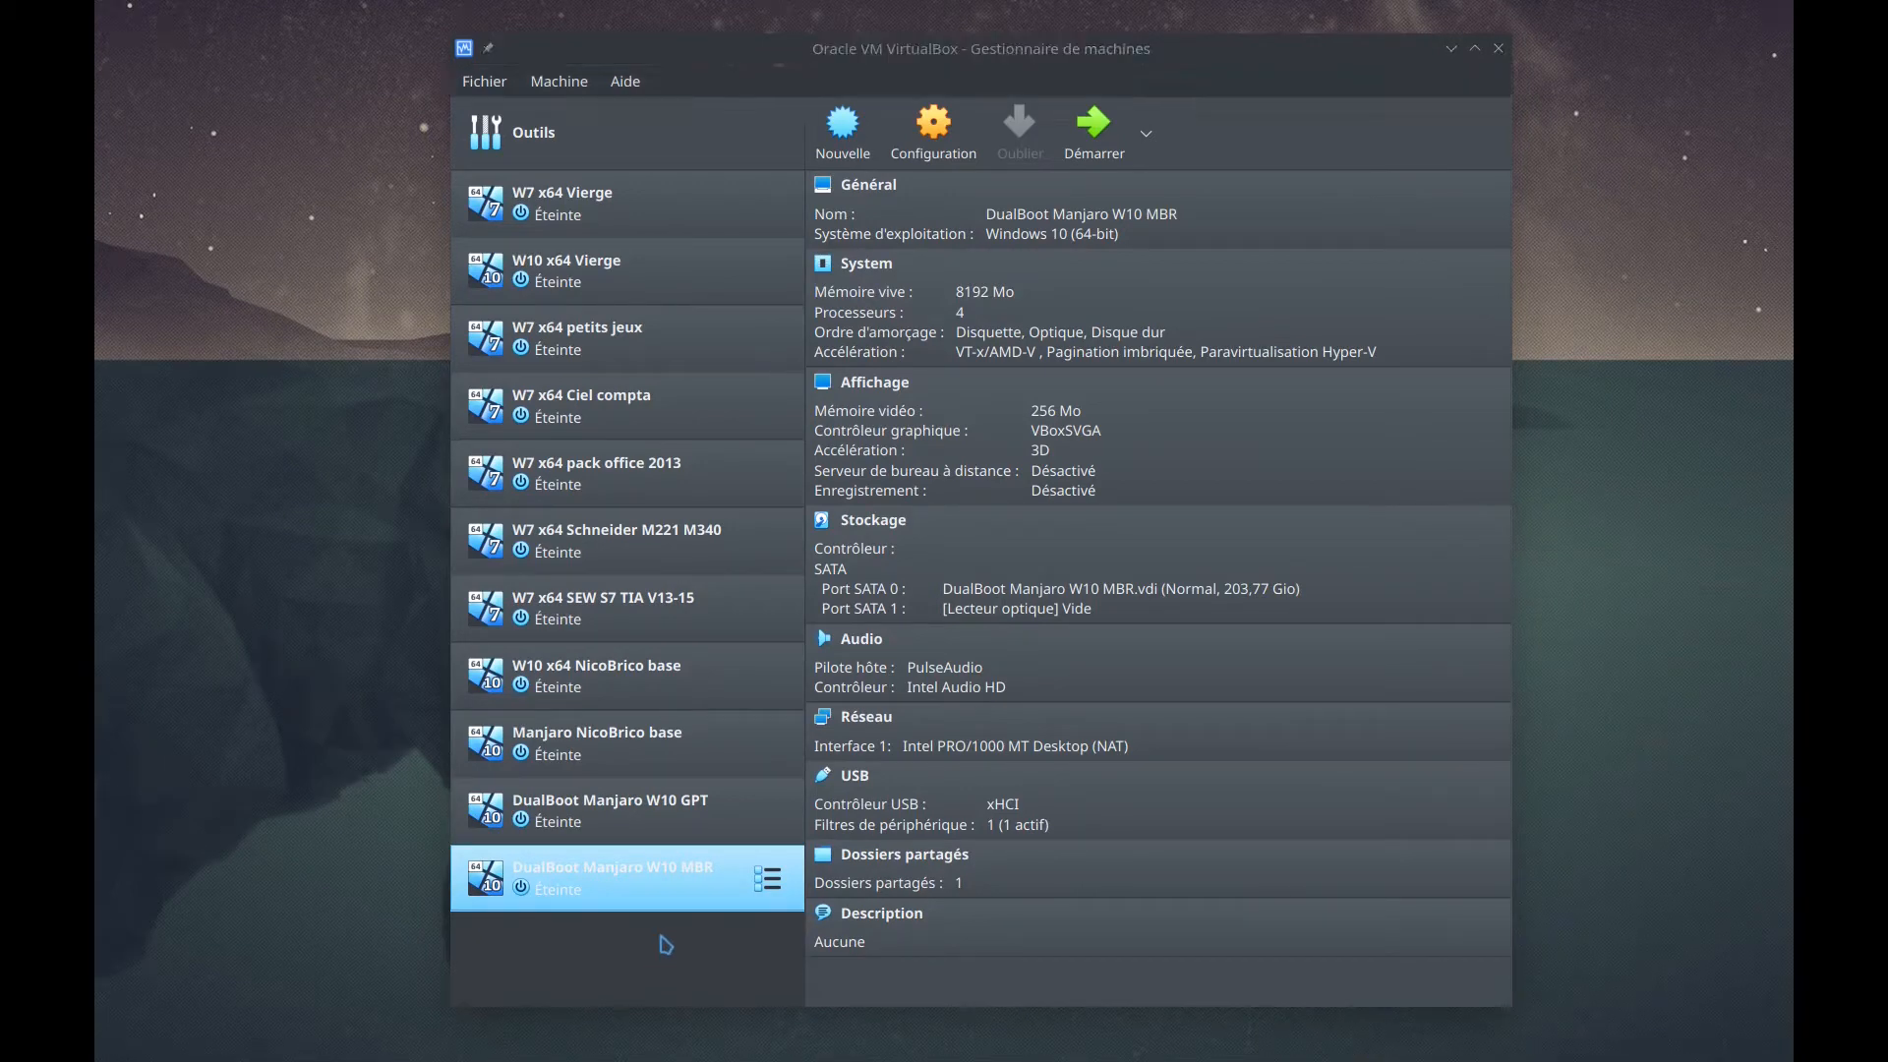
pyautogui.doubleClick(635, 888)
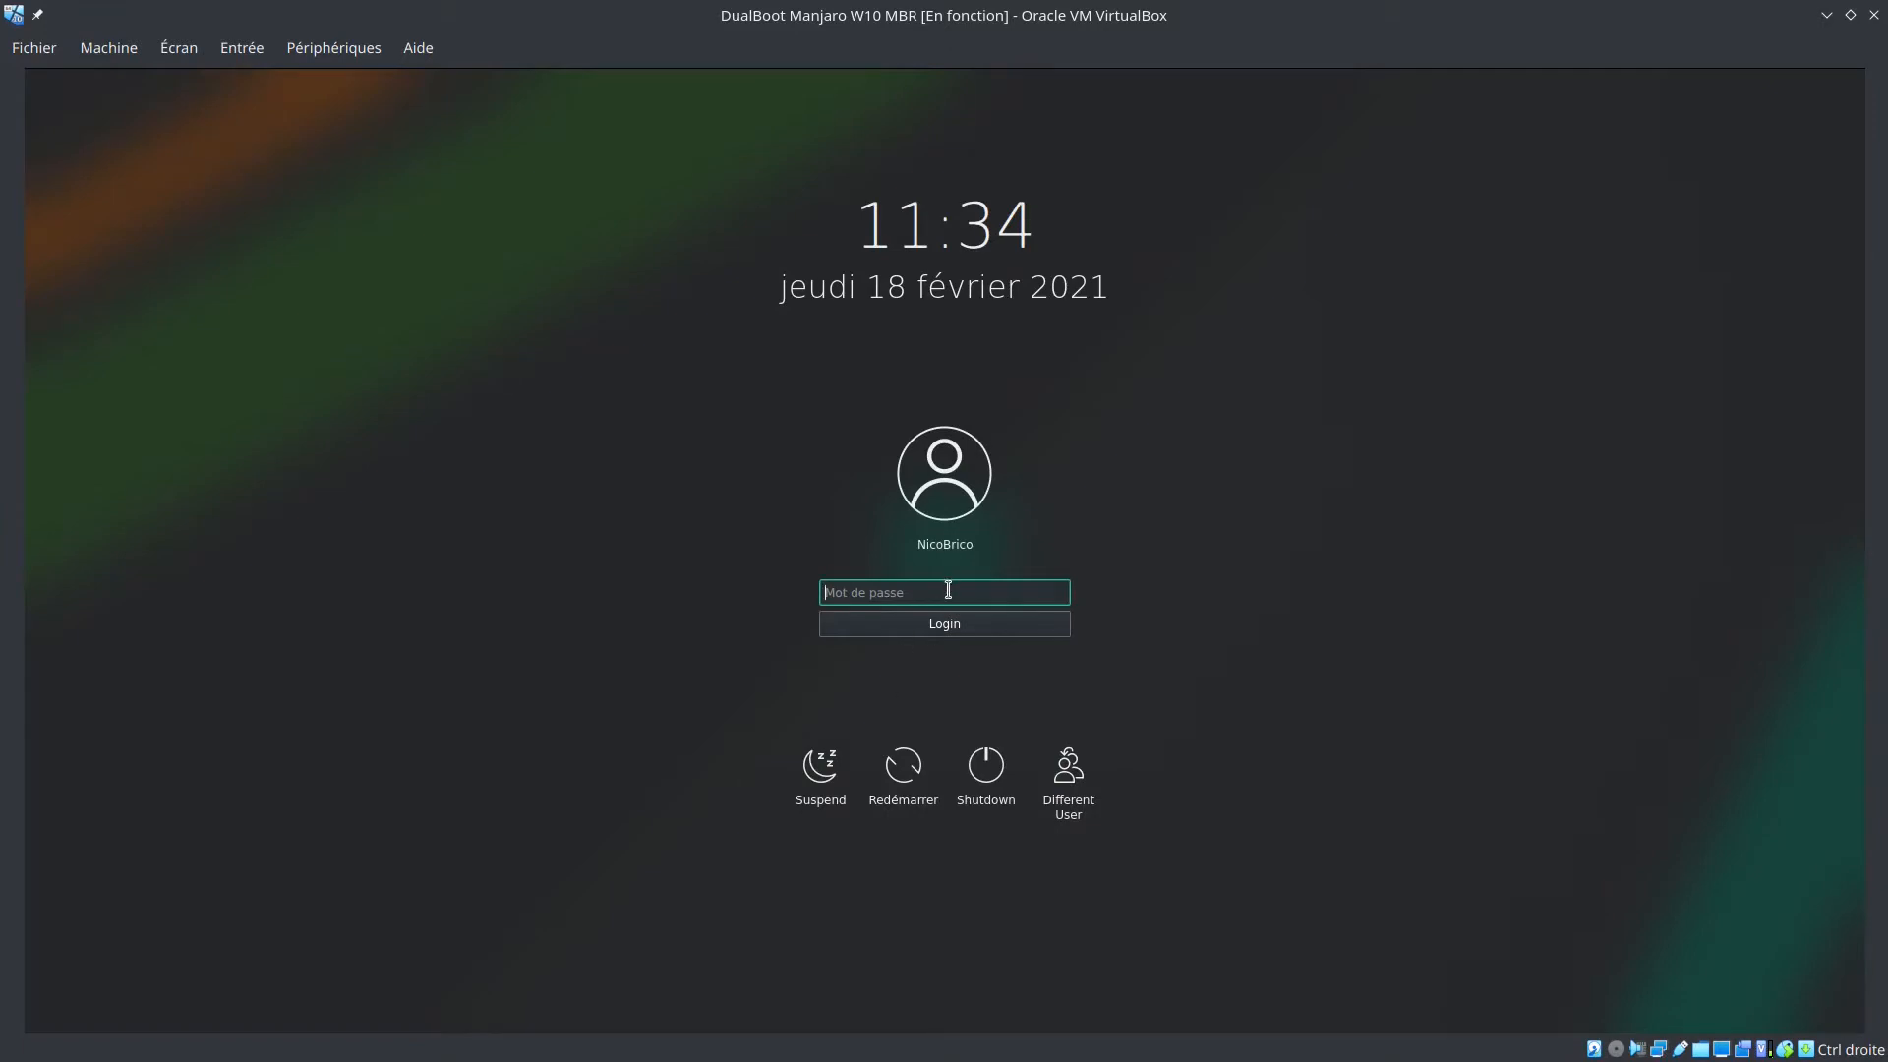
pyautogui.write('*******')
pyautogui.press('Return')
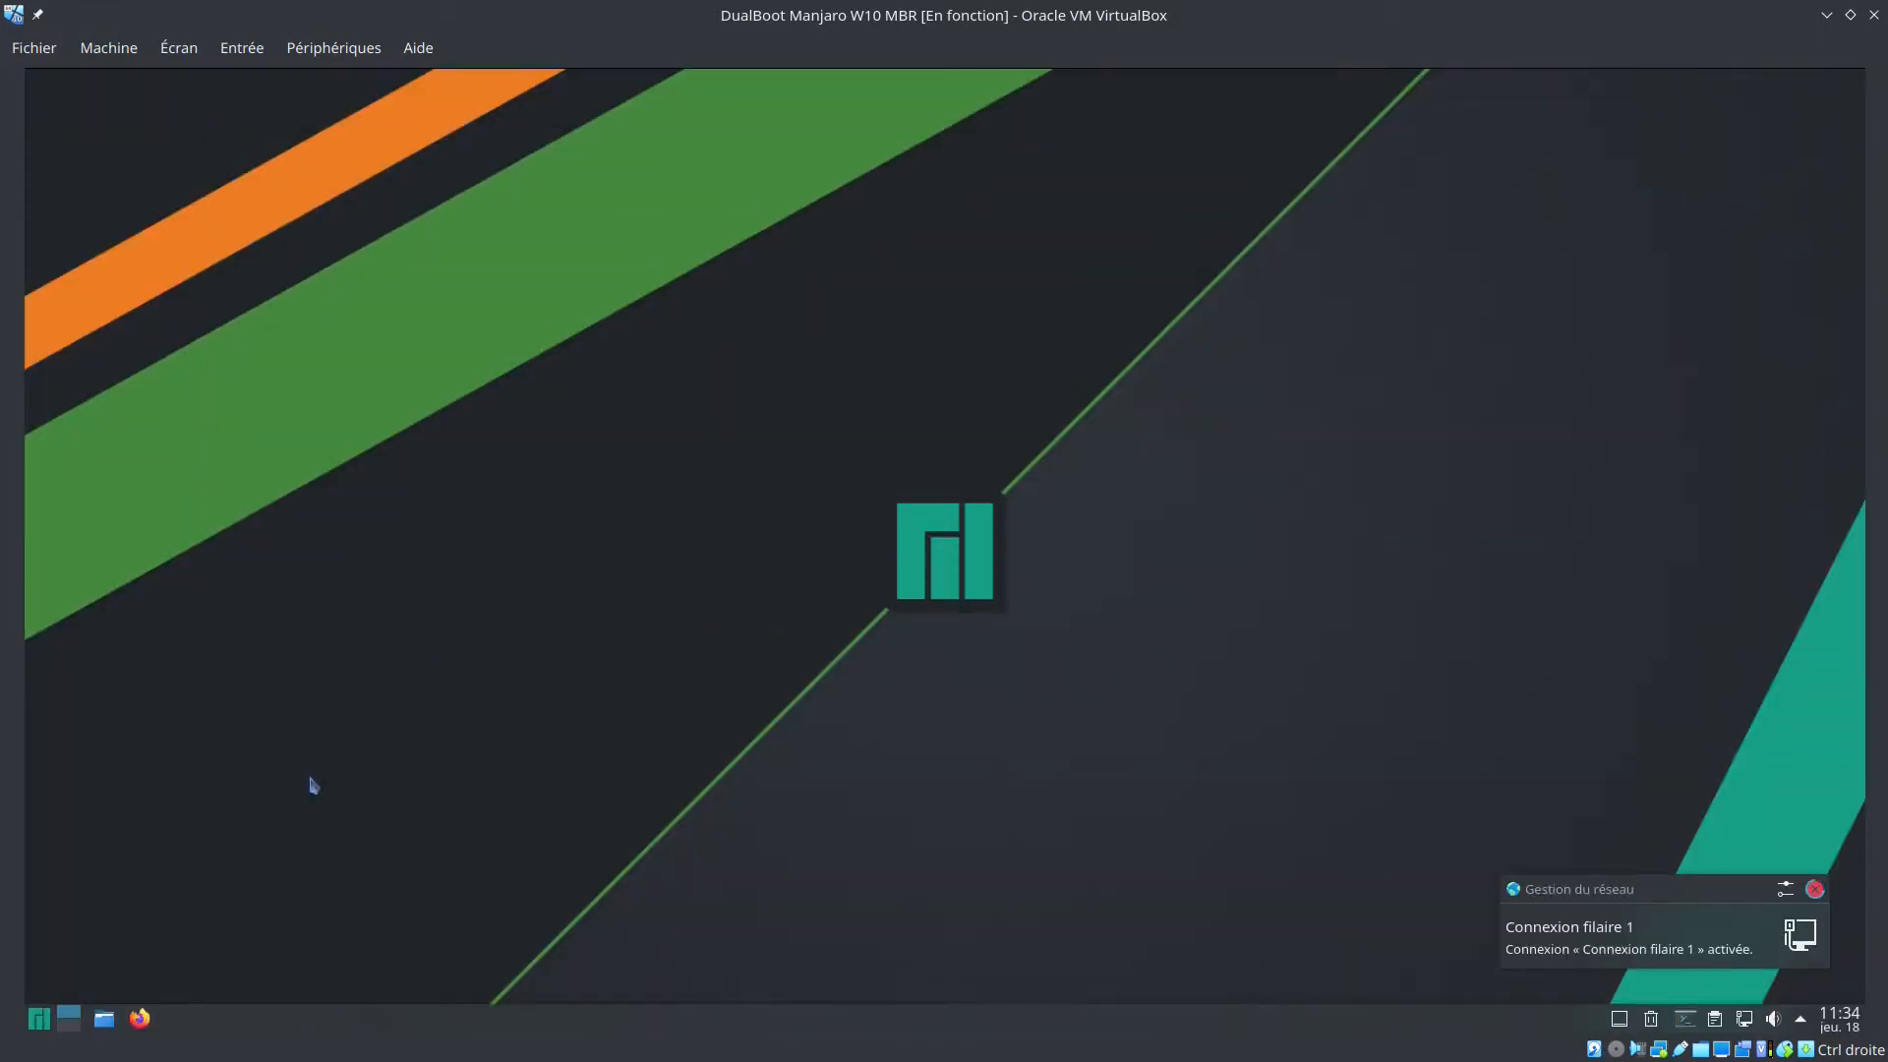
# Open the Téléchargements folder in the Dolphin file manager to view the Windows 10 and GParted ISO files
pyautogui.click(104, 1019)
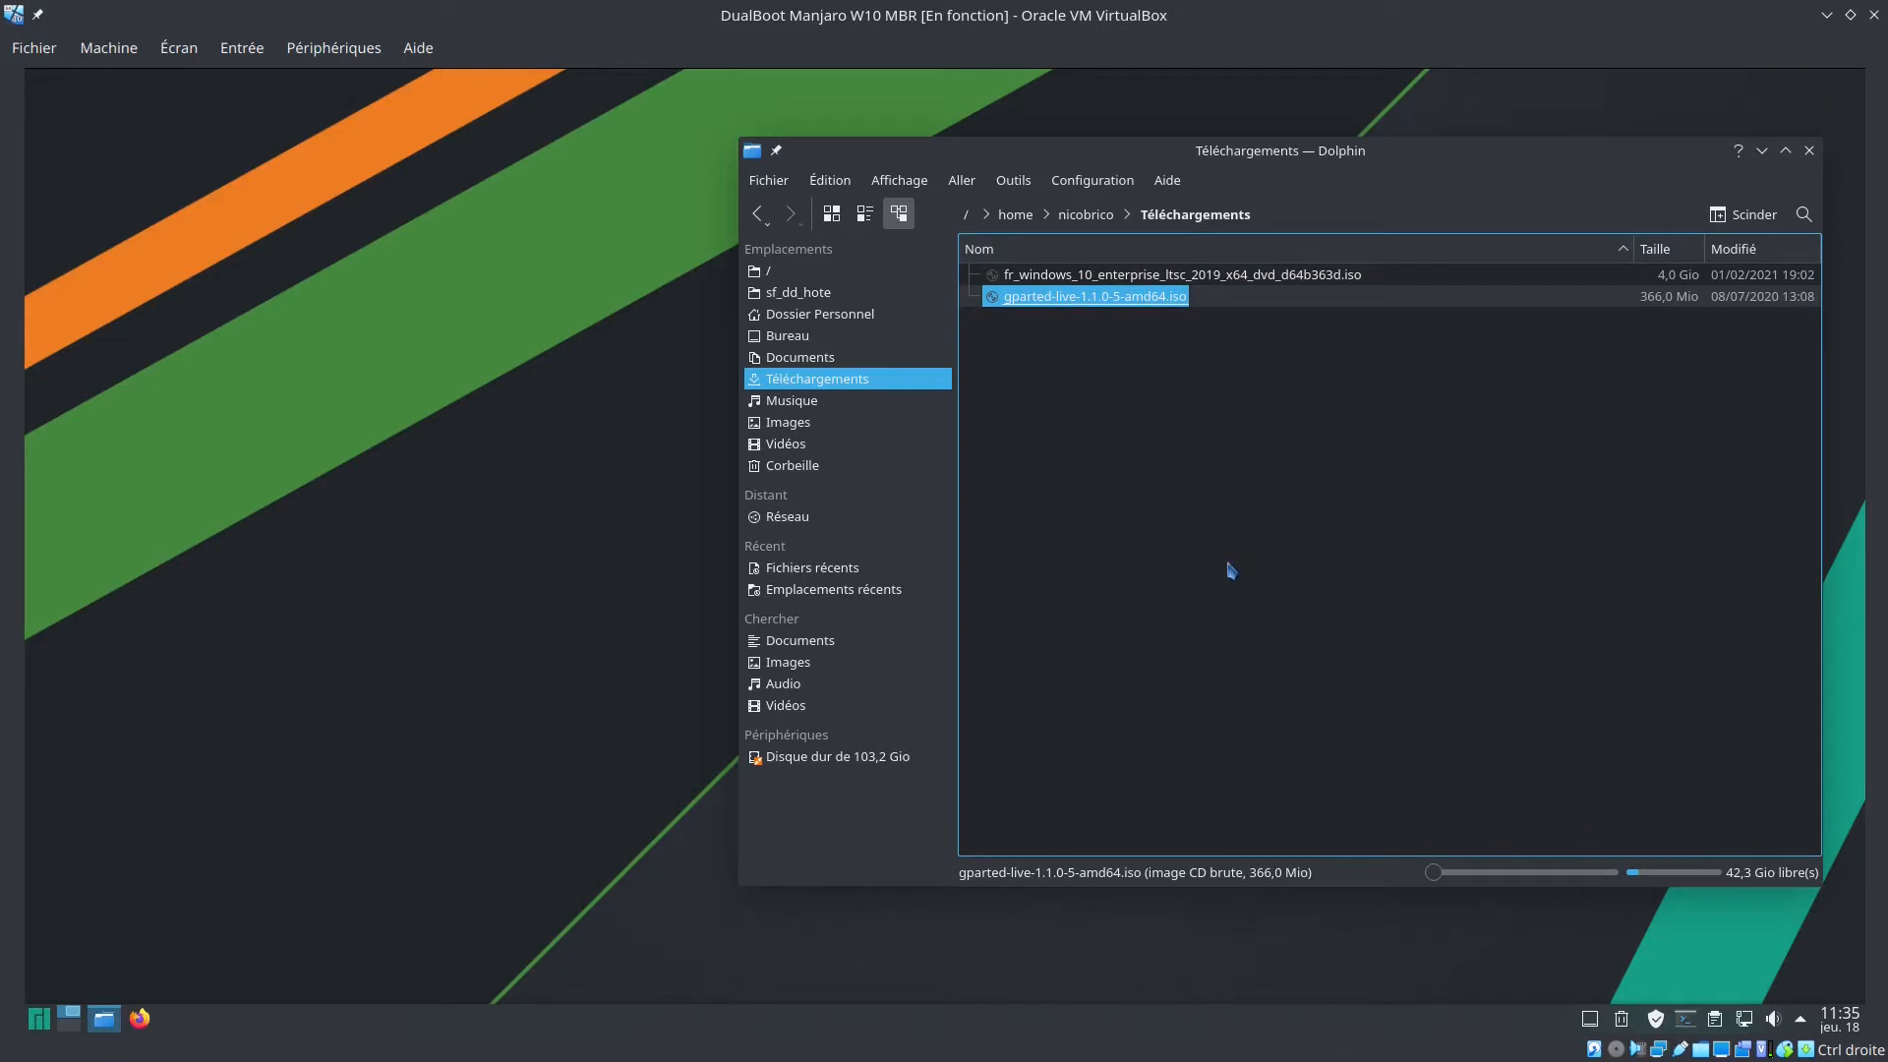
pyautogui.click(1094, 652)
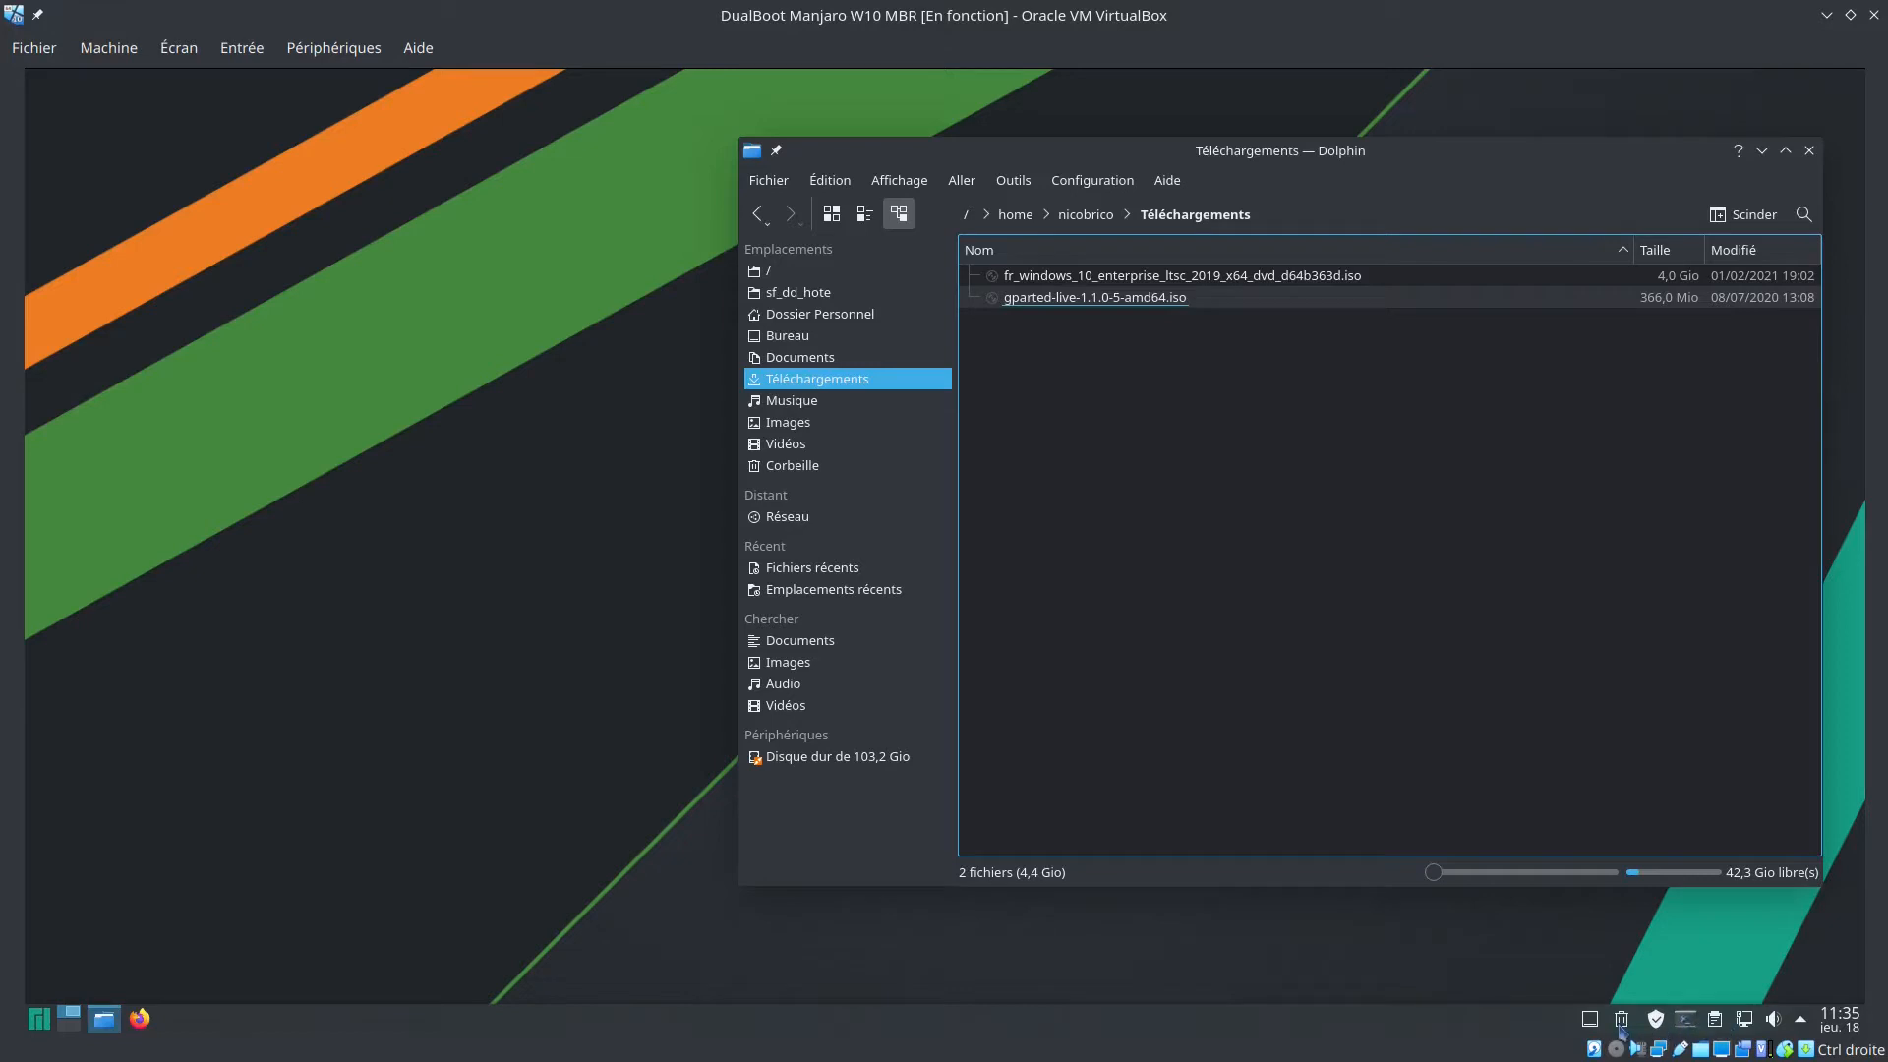
# Launch the KDE partition manager and authenticate with the administrator password
pyautogui.click(39, 1020)
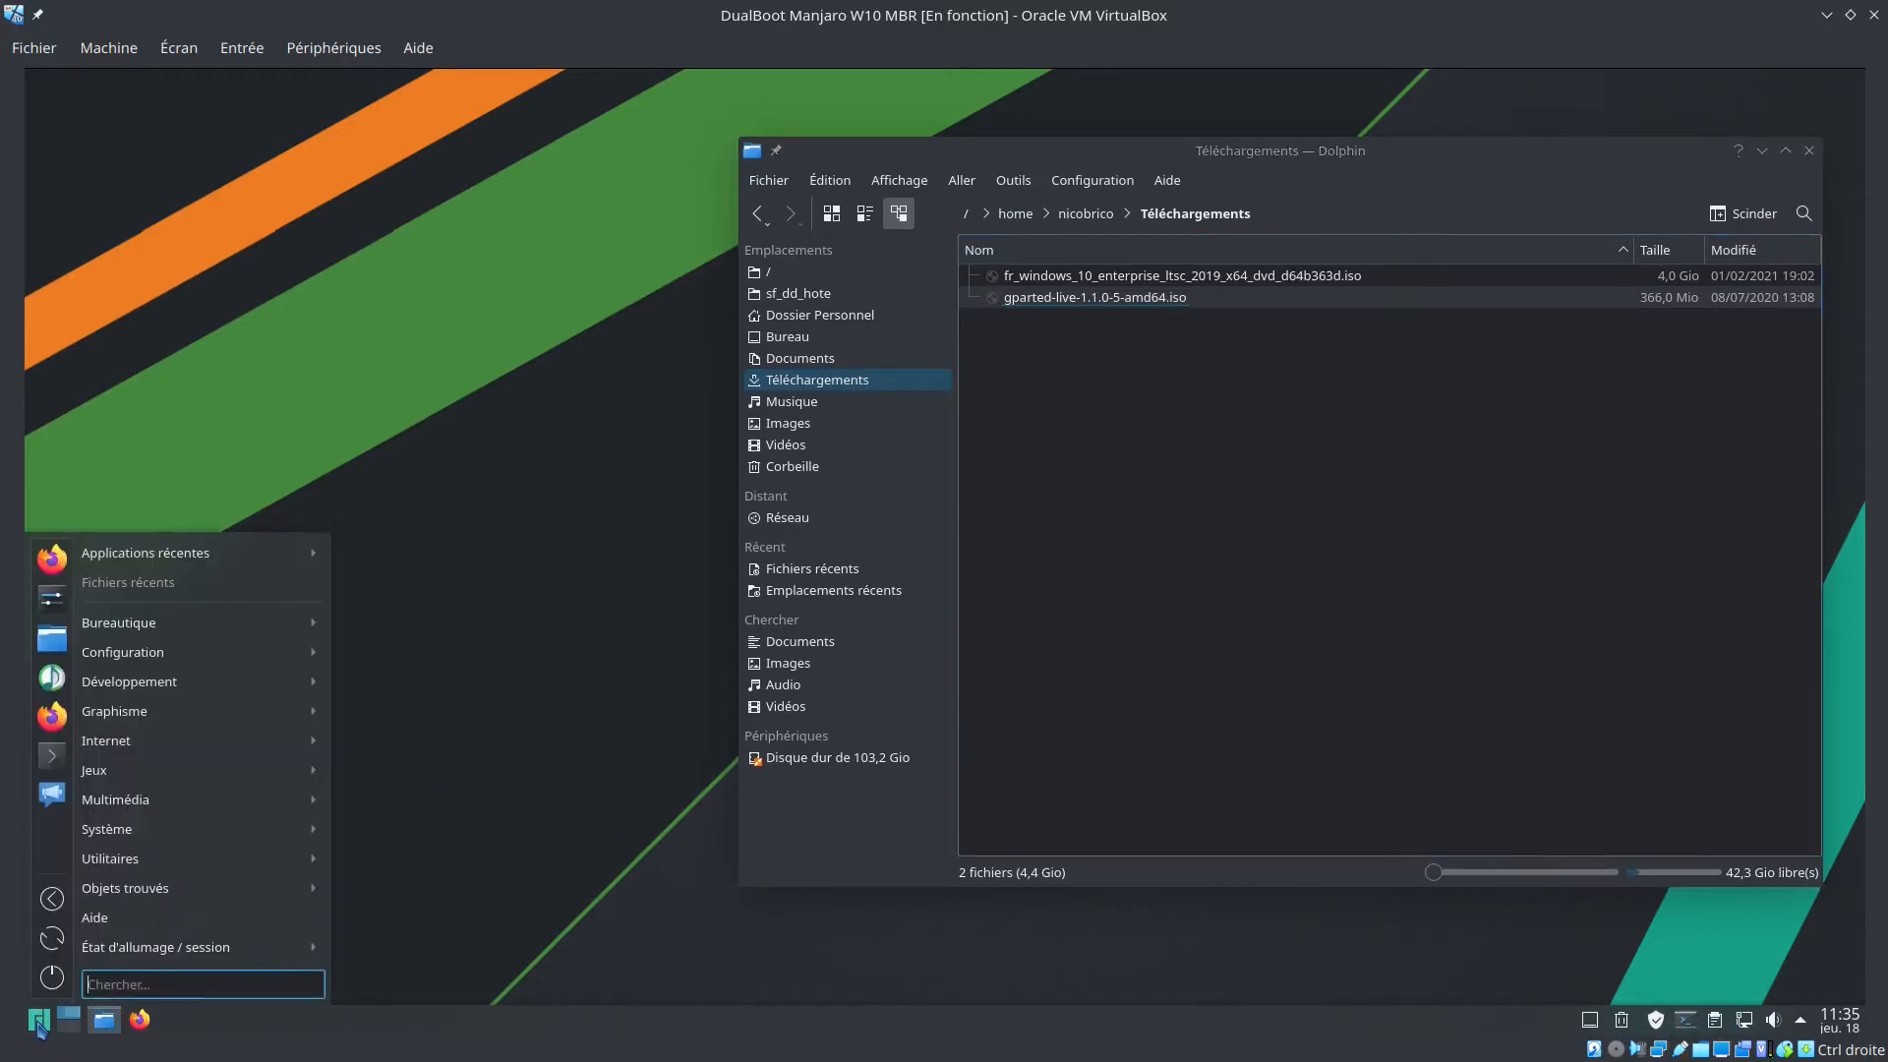
pyautogui.moveTo(202, 839)
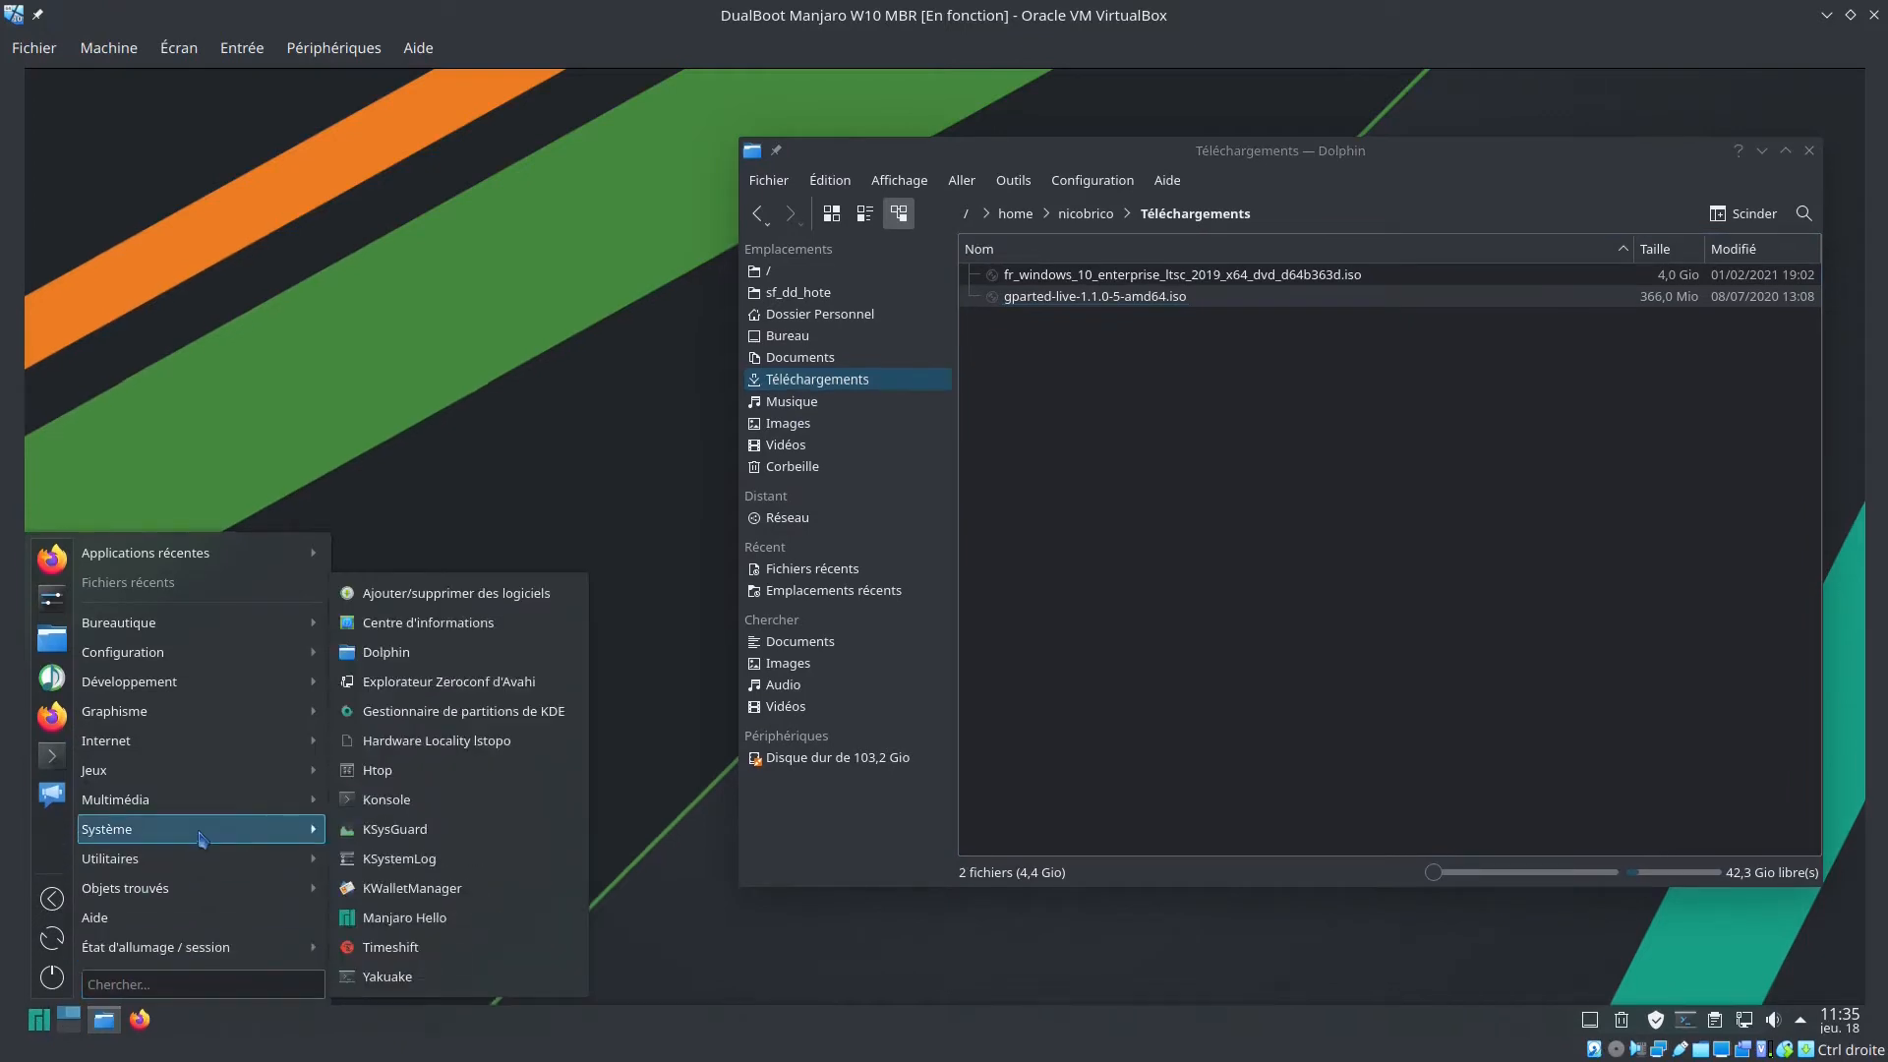
pyautogui.click(462, 711)
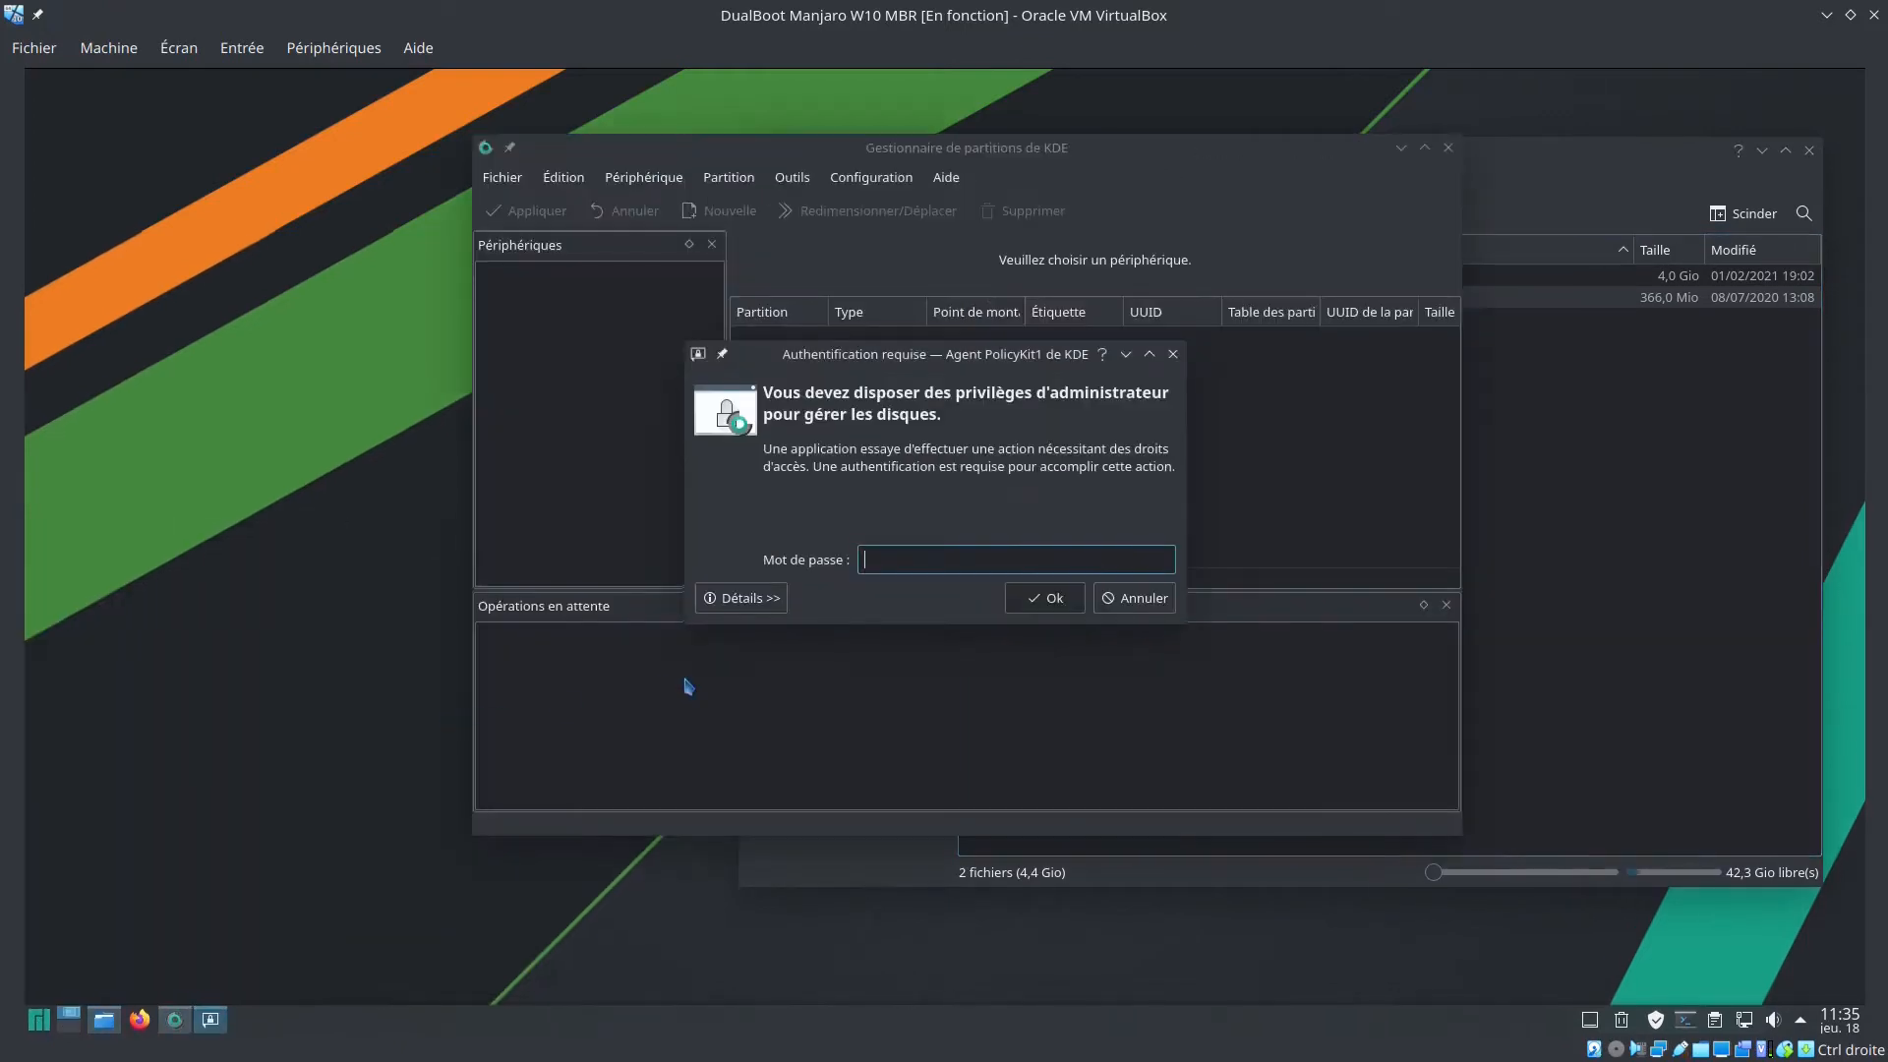
pyautogui.write('●●●●●●●')
pyautogui.press('Return')
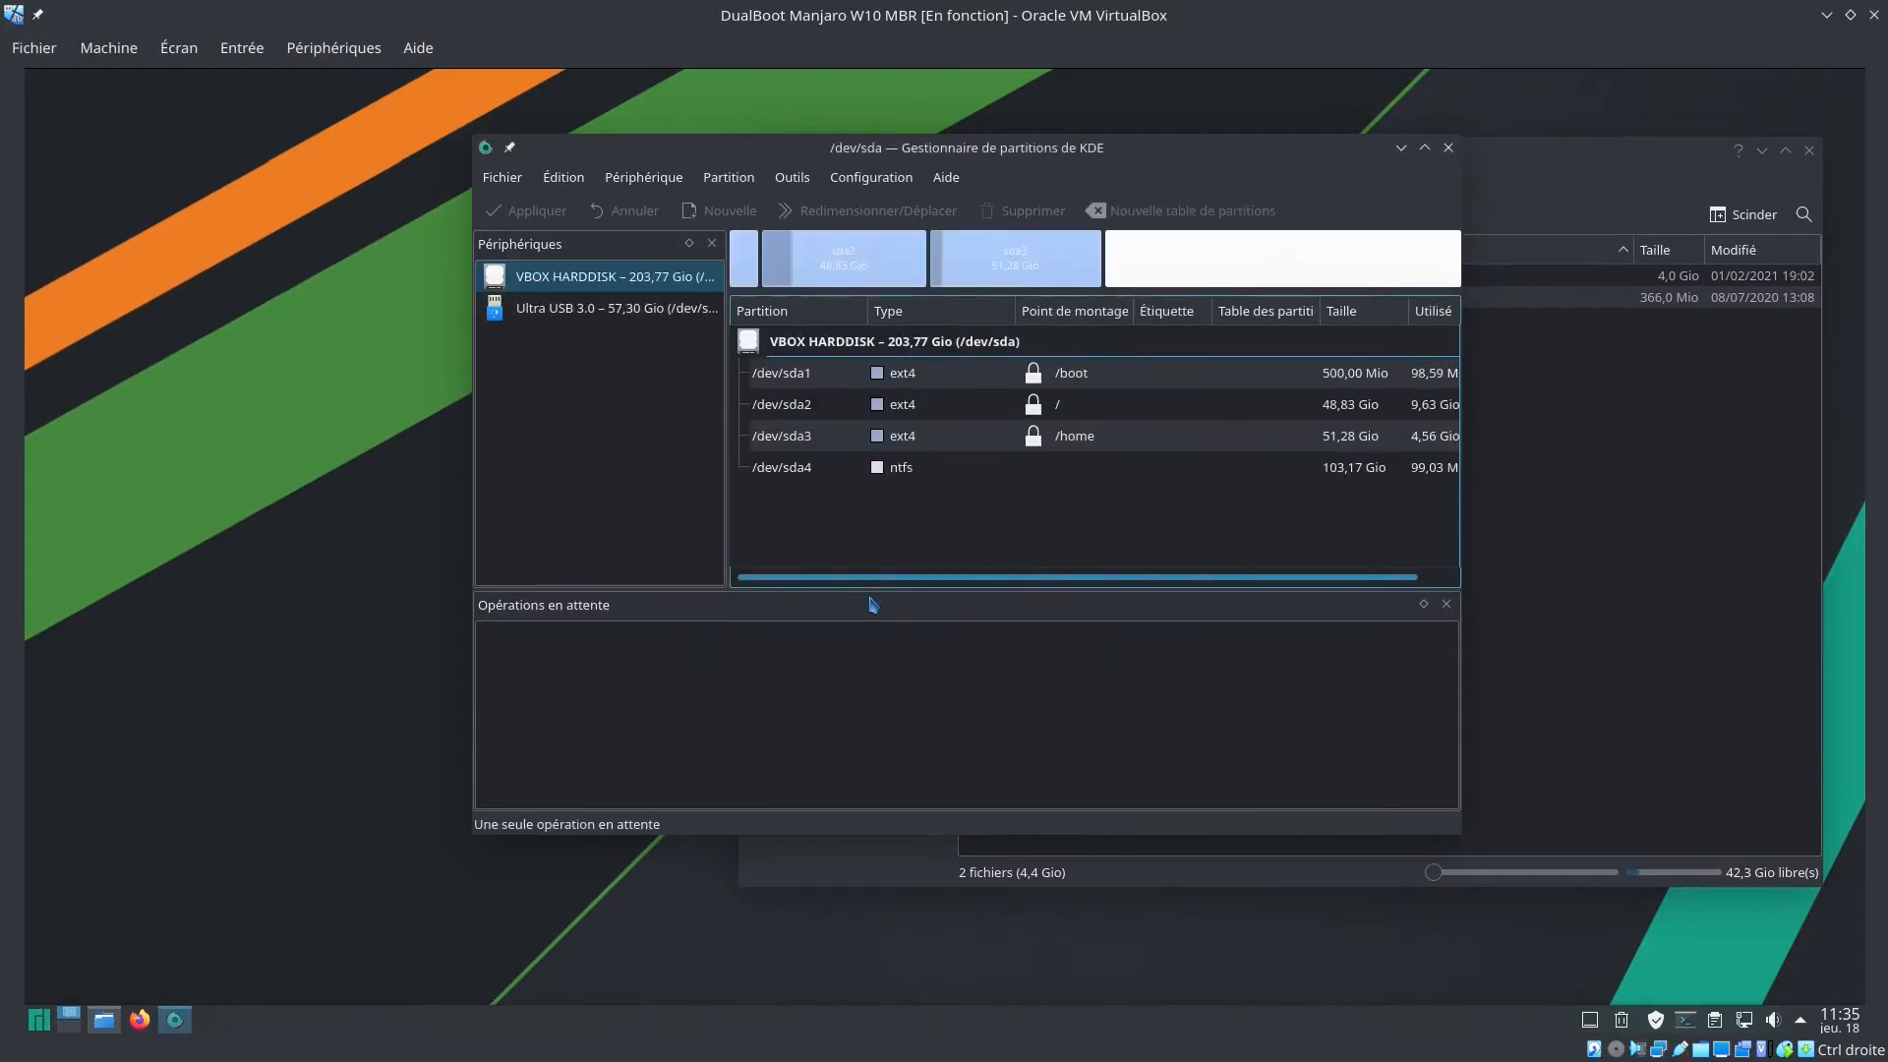
# Create a new MS-DOS partition table on the Ultra USB 3.0 drive (/dev/sdb)
pyautogui.click(602, 312)
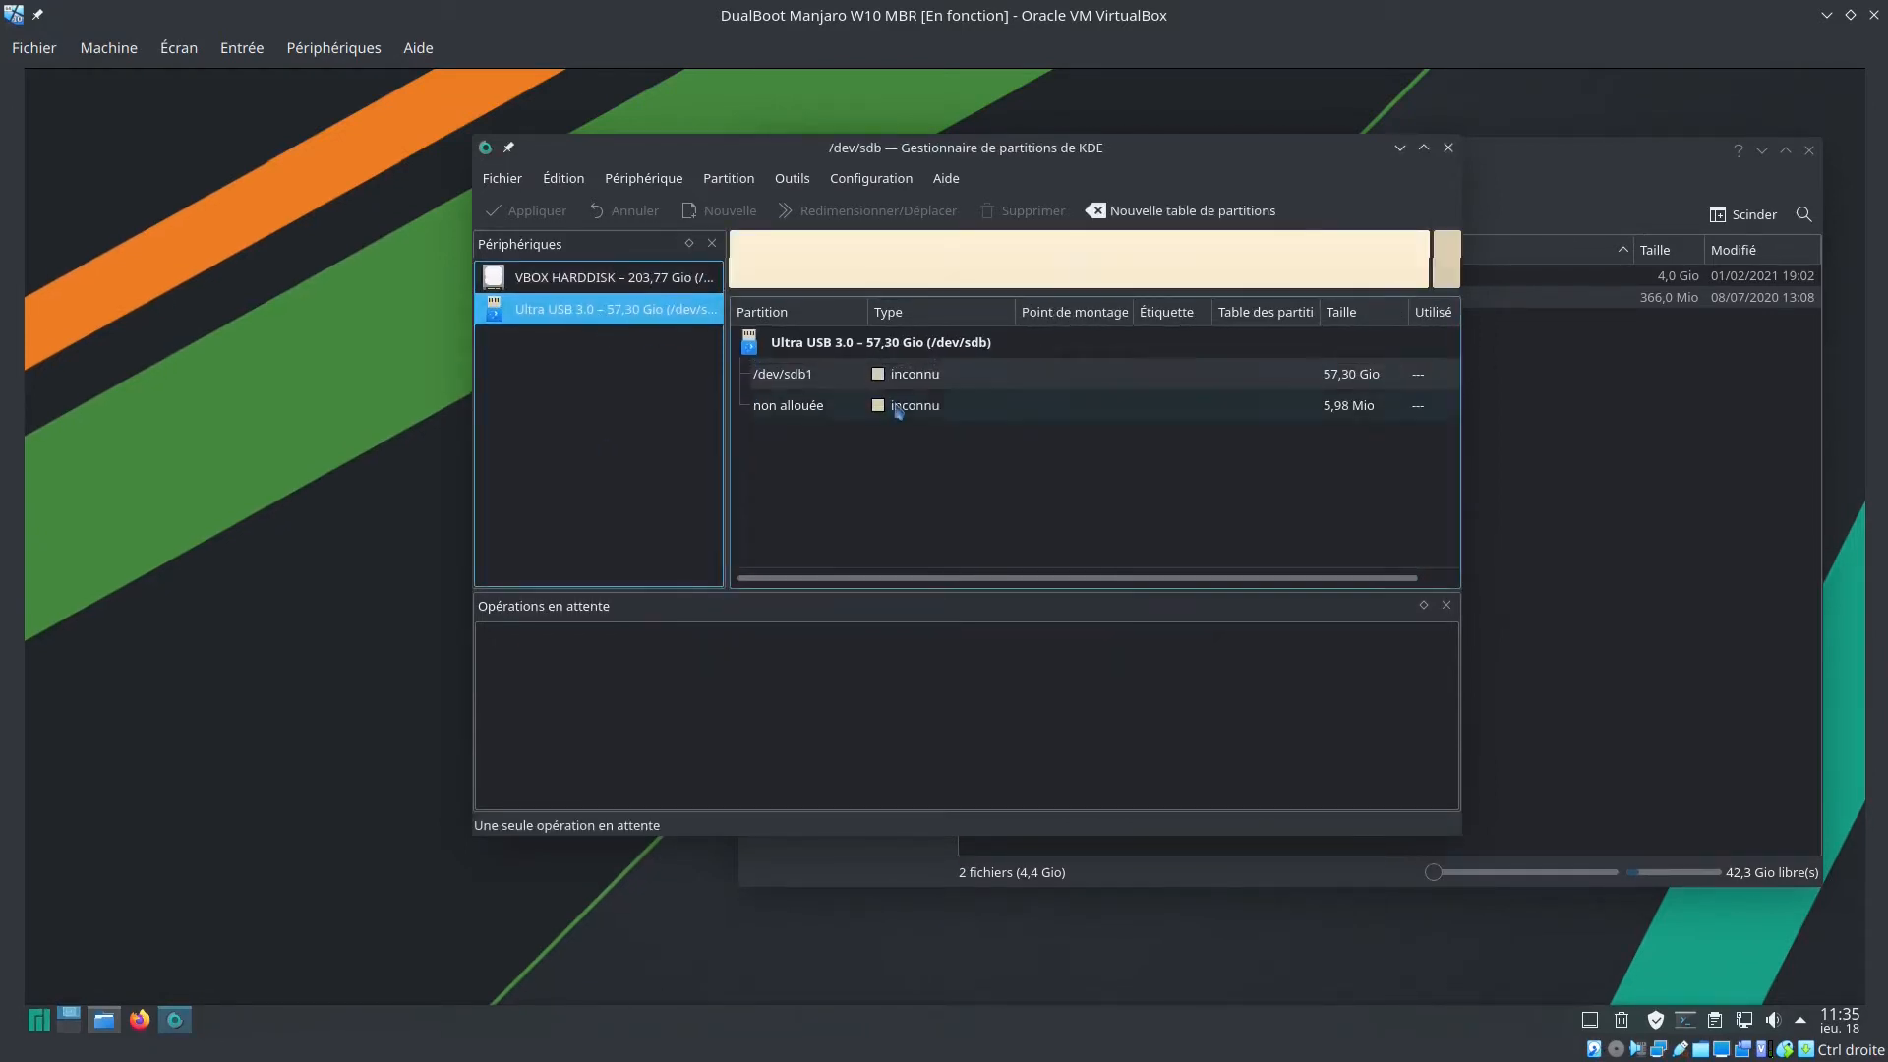
pyautogui.click(906, 346)
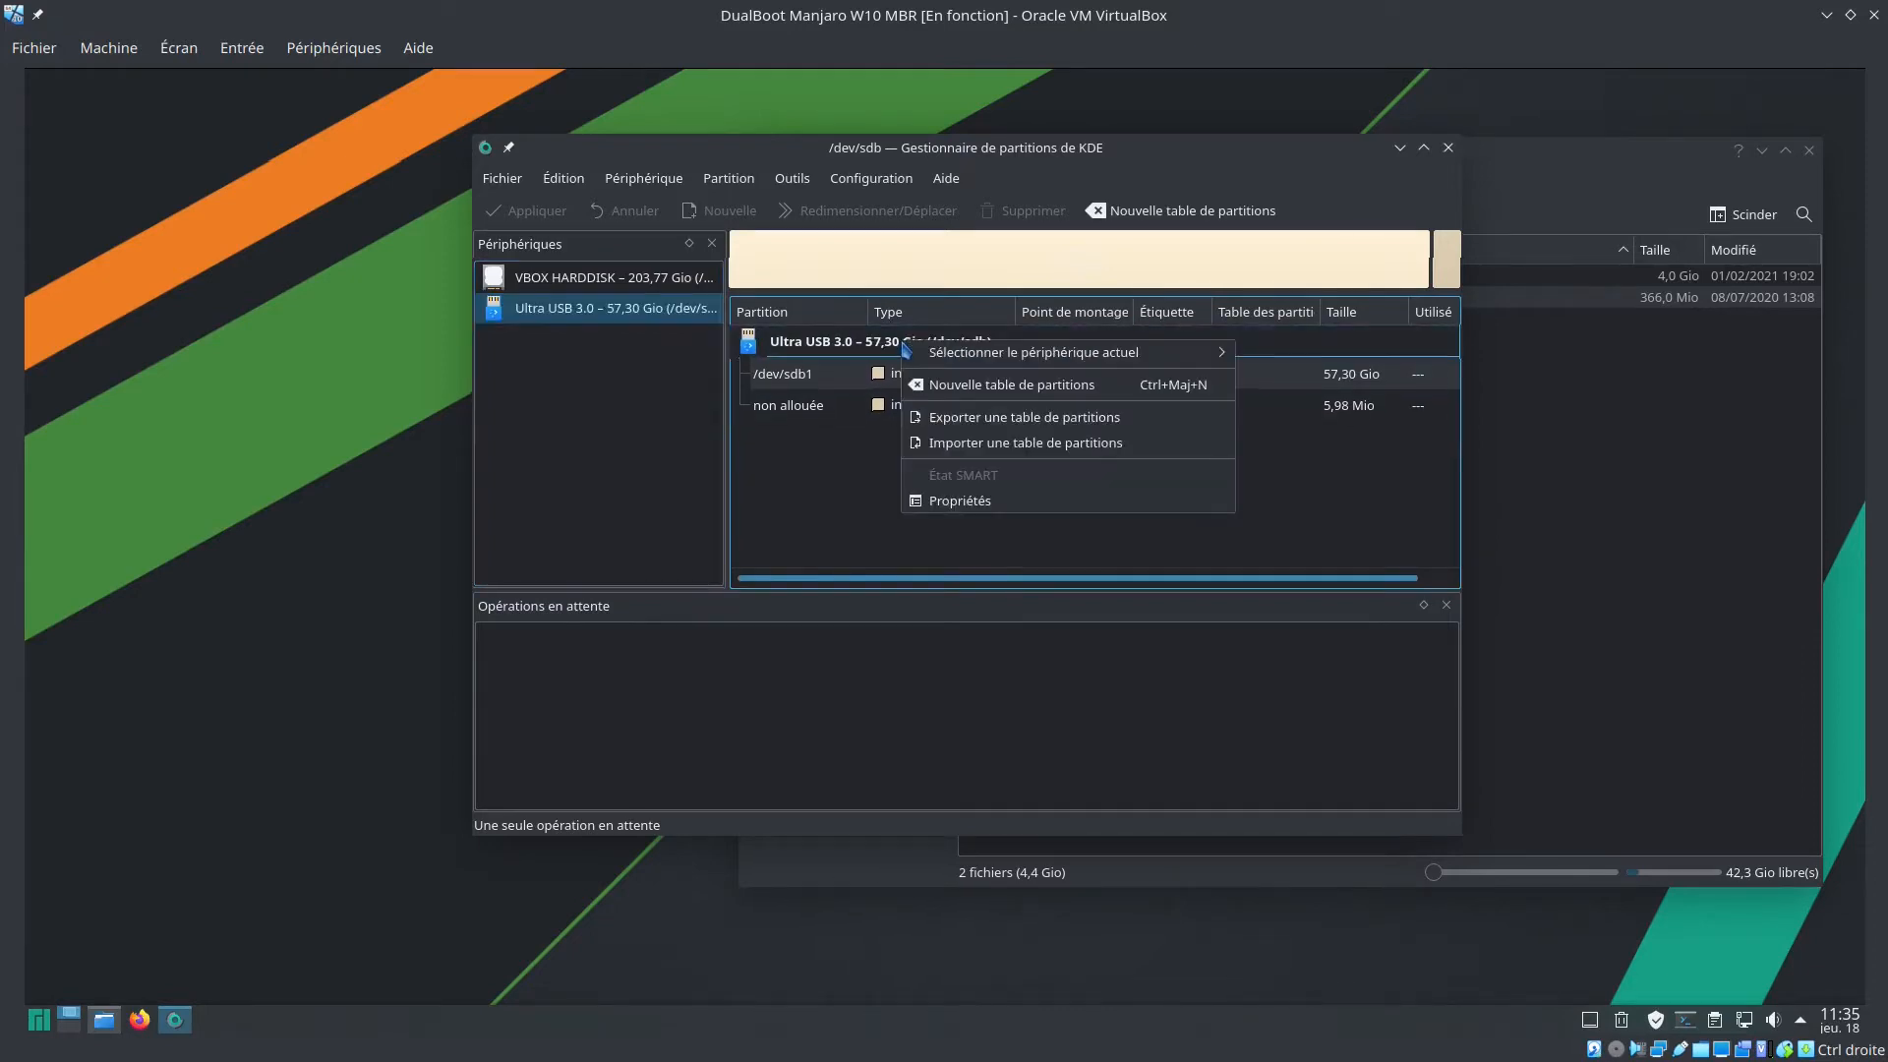
pyautogui.click(999, 385)
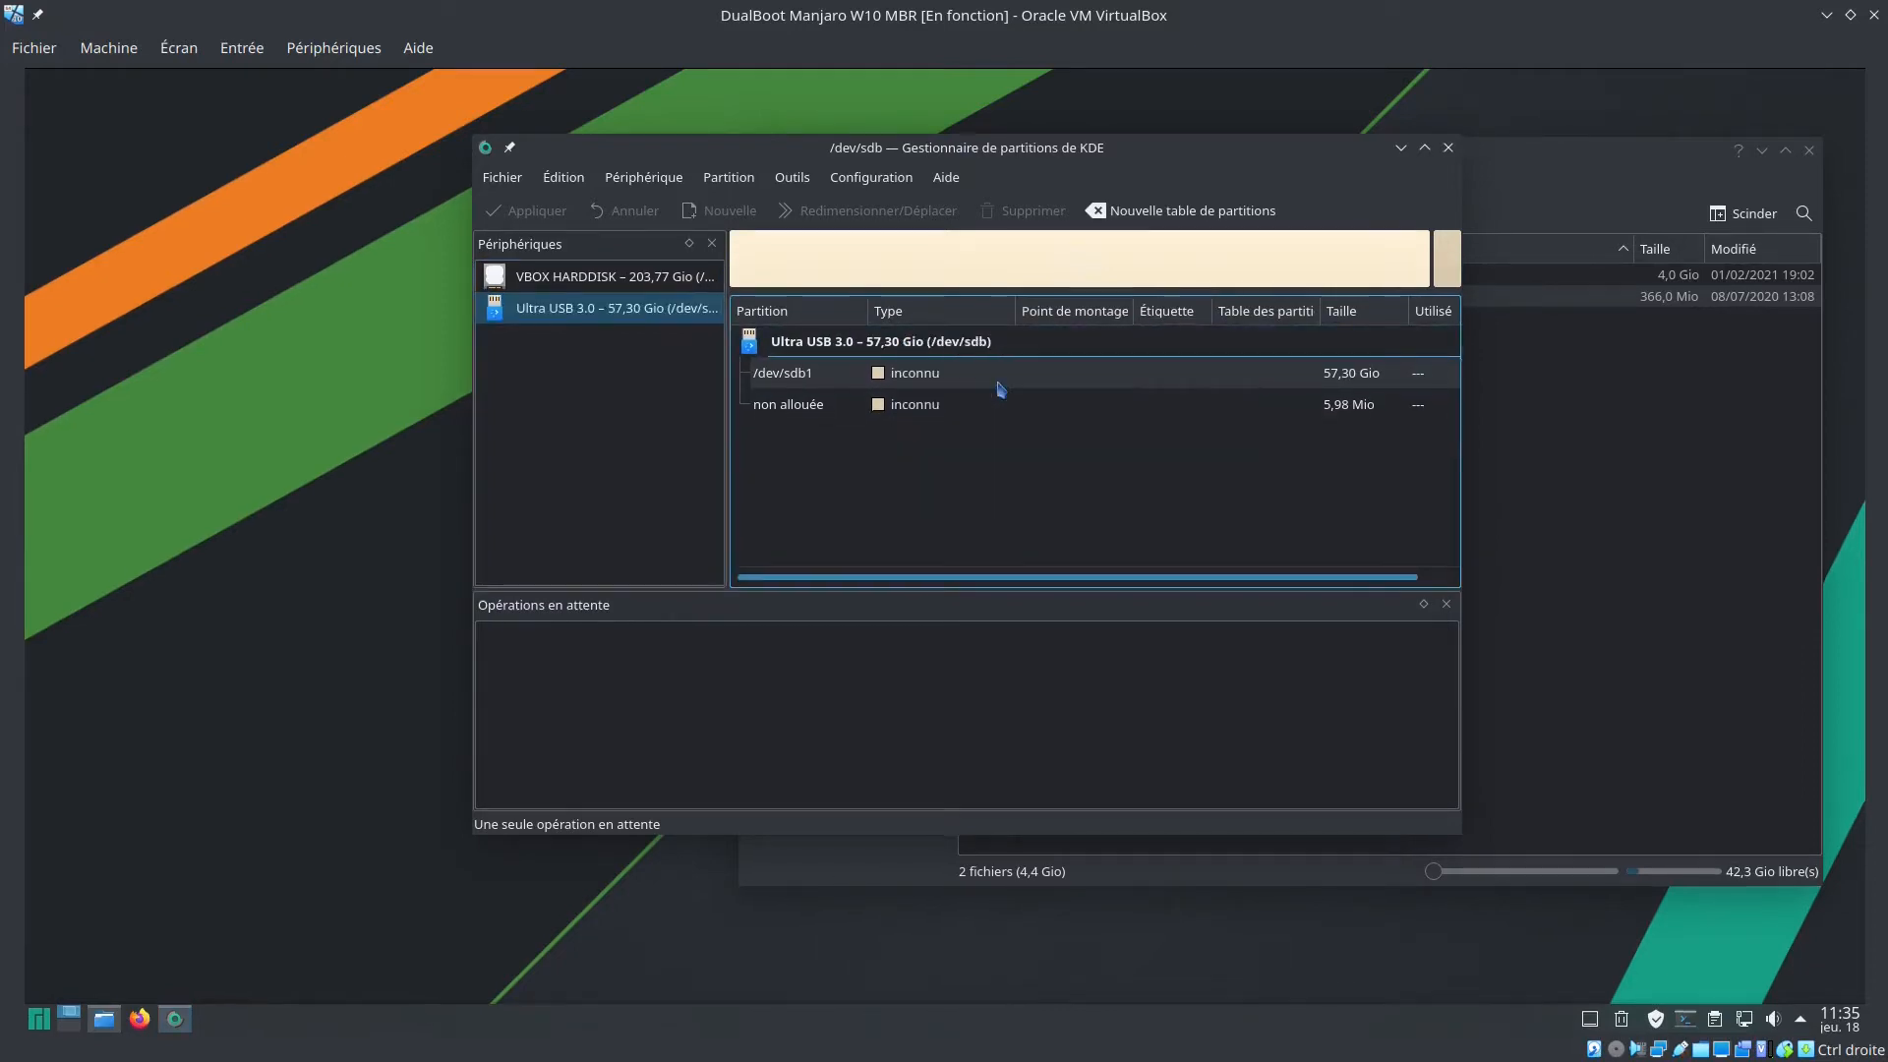
pyautogui.click(765, 436)
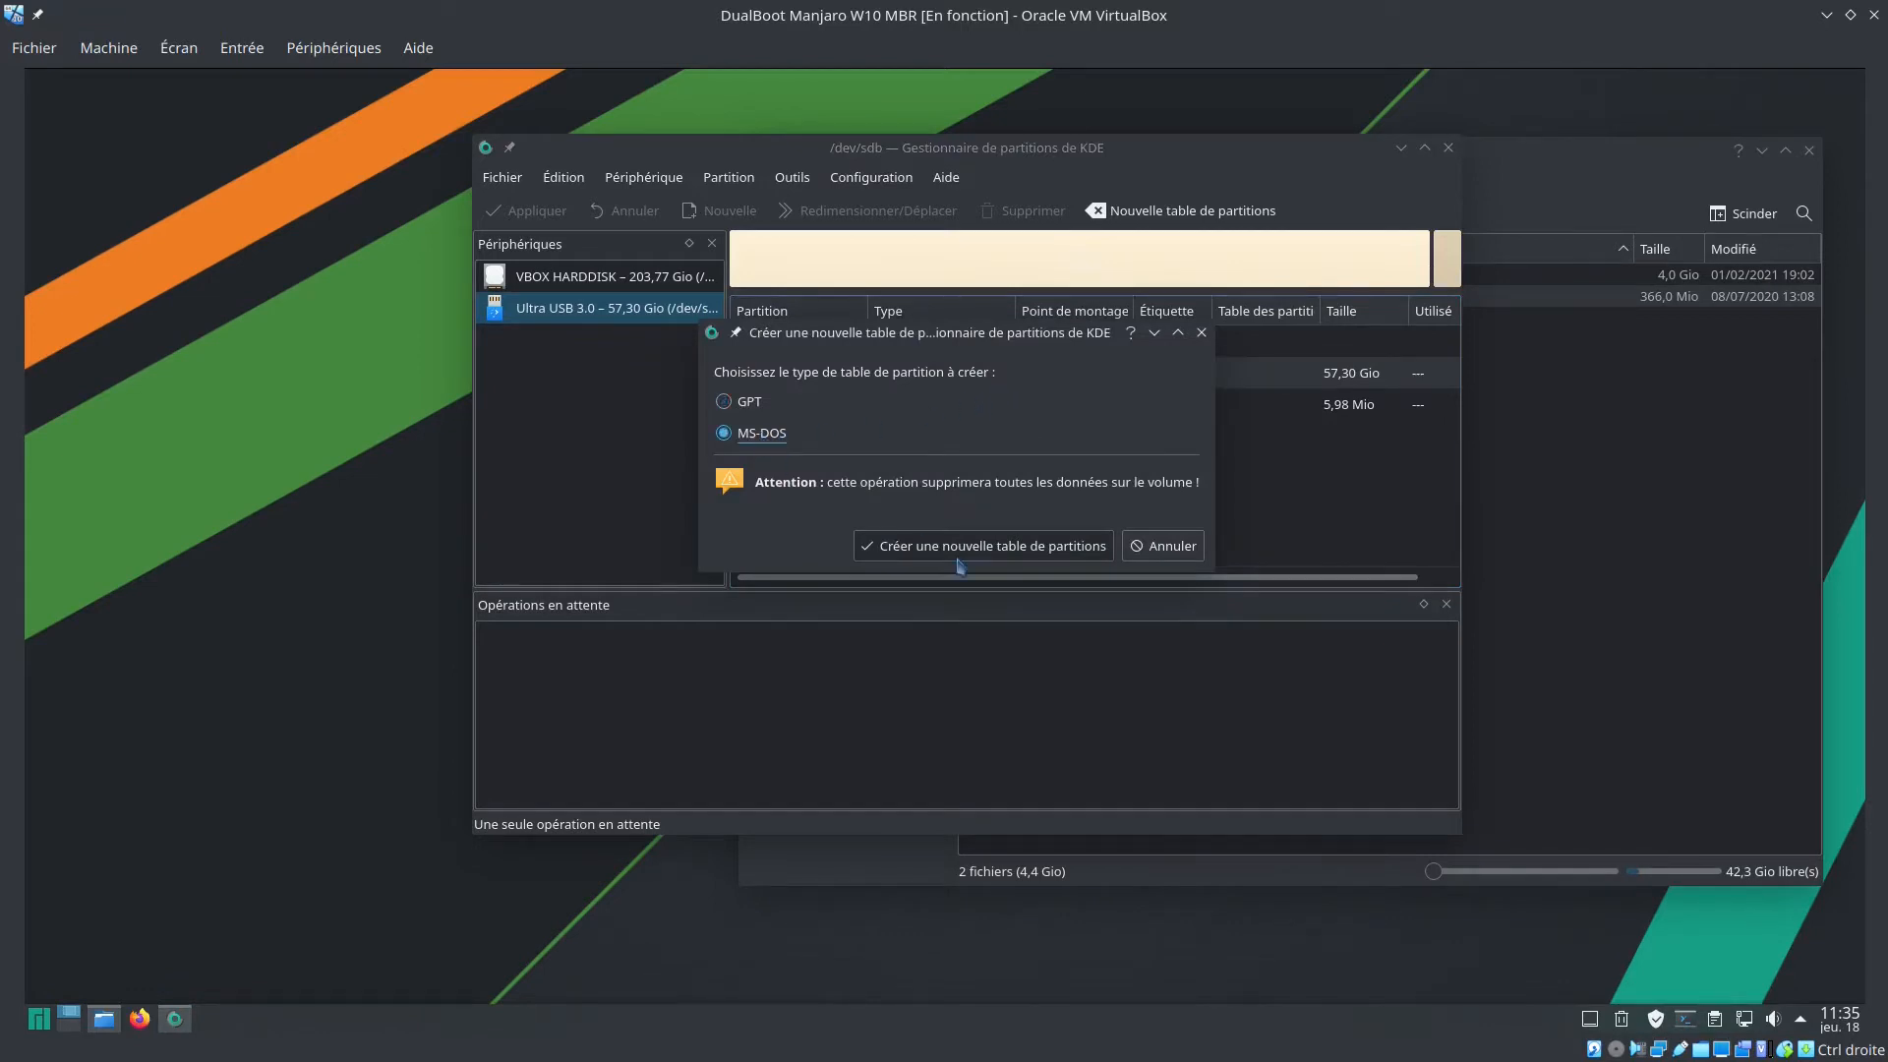
pyautogui.click(1013, 553)
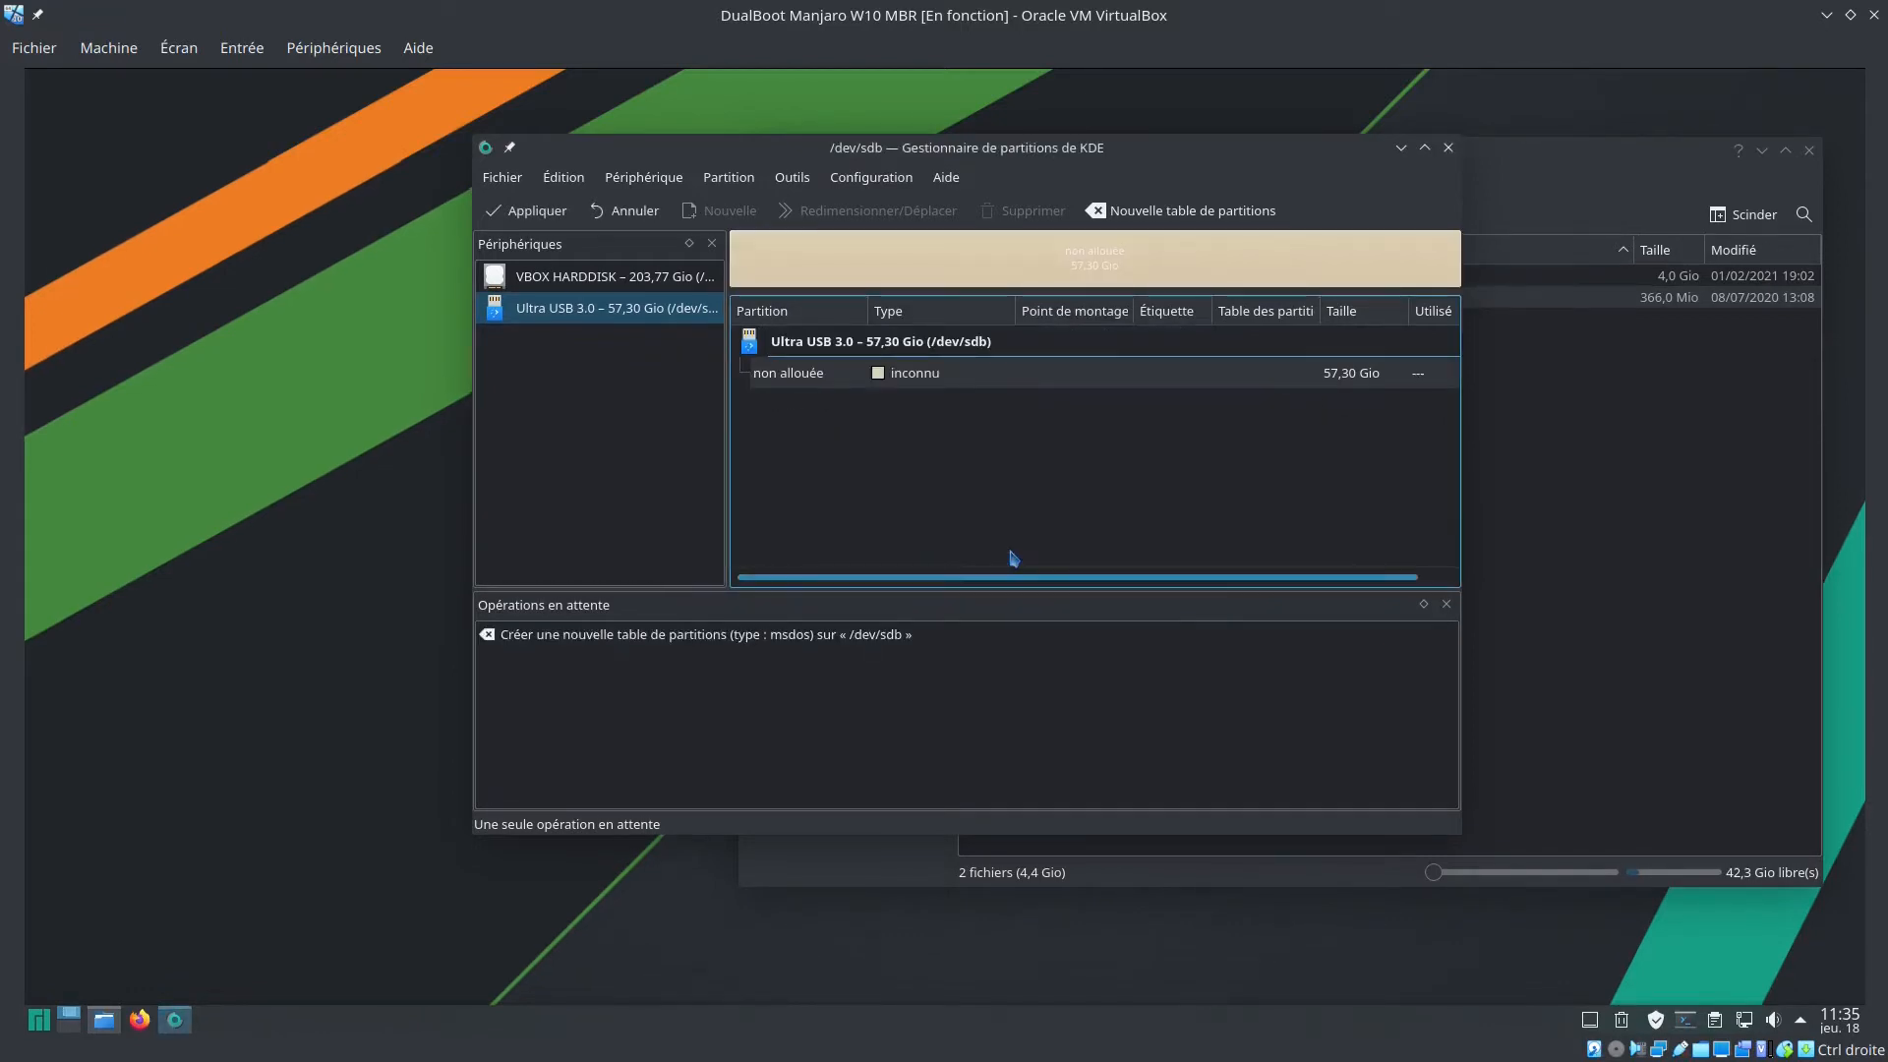
# Create a primary ntfs partition labelled clef_usb in the USB drive's unallocated space, filling it entirely
pyautogui.click(916, 373)
pyautogui.rightClick(915, 372)
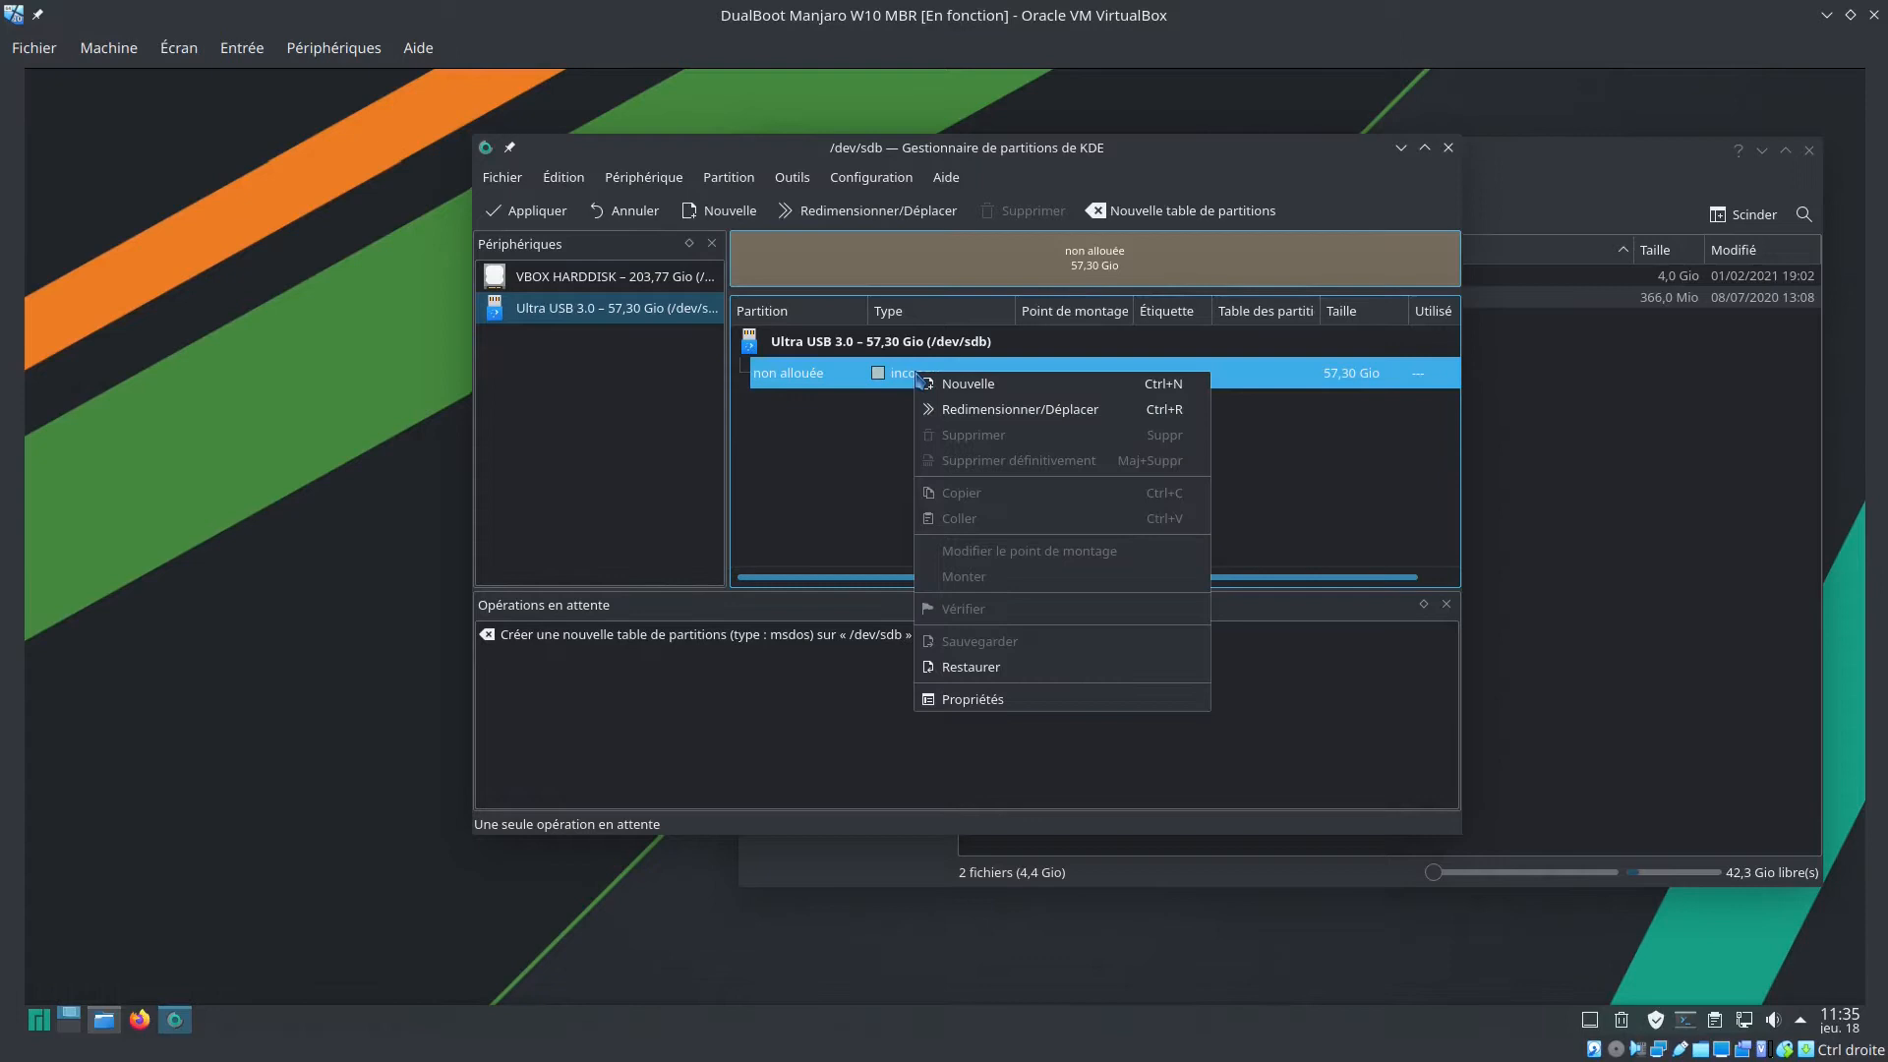
pyautogui.click(984, 393)
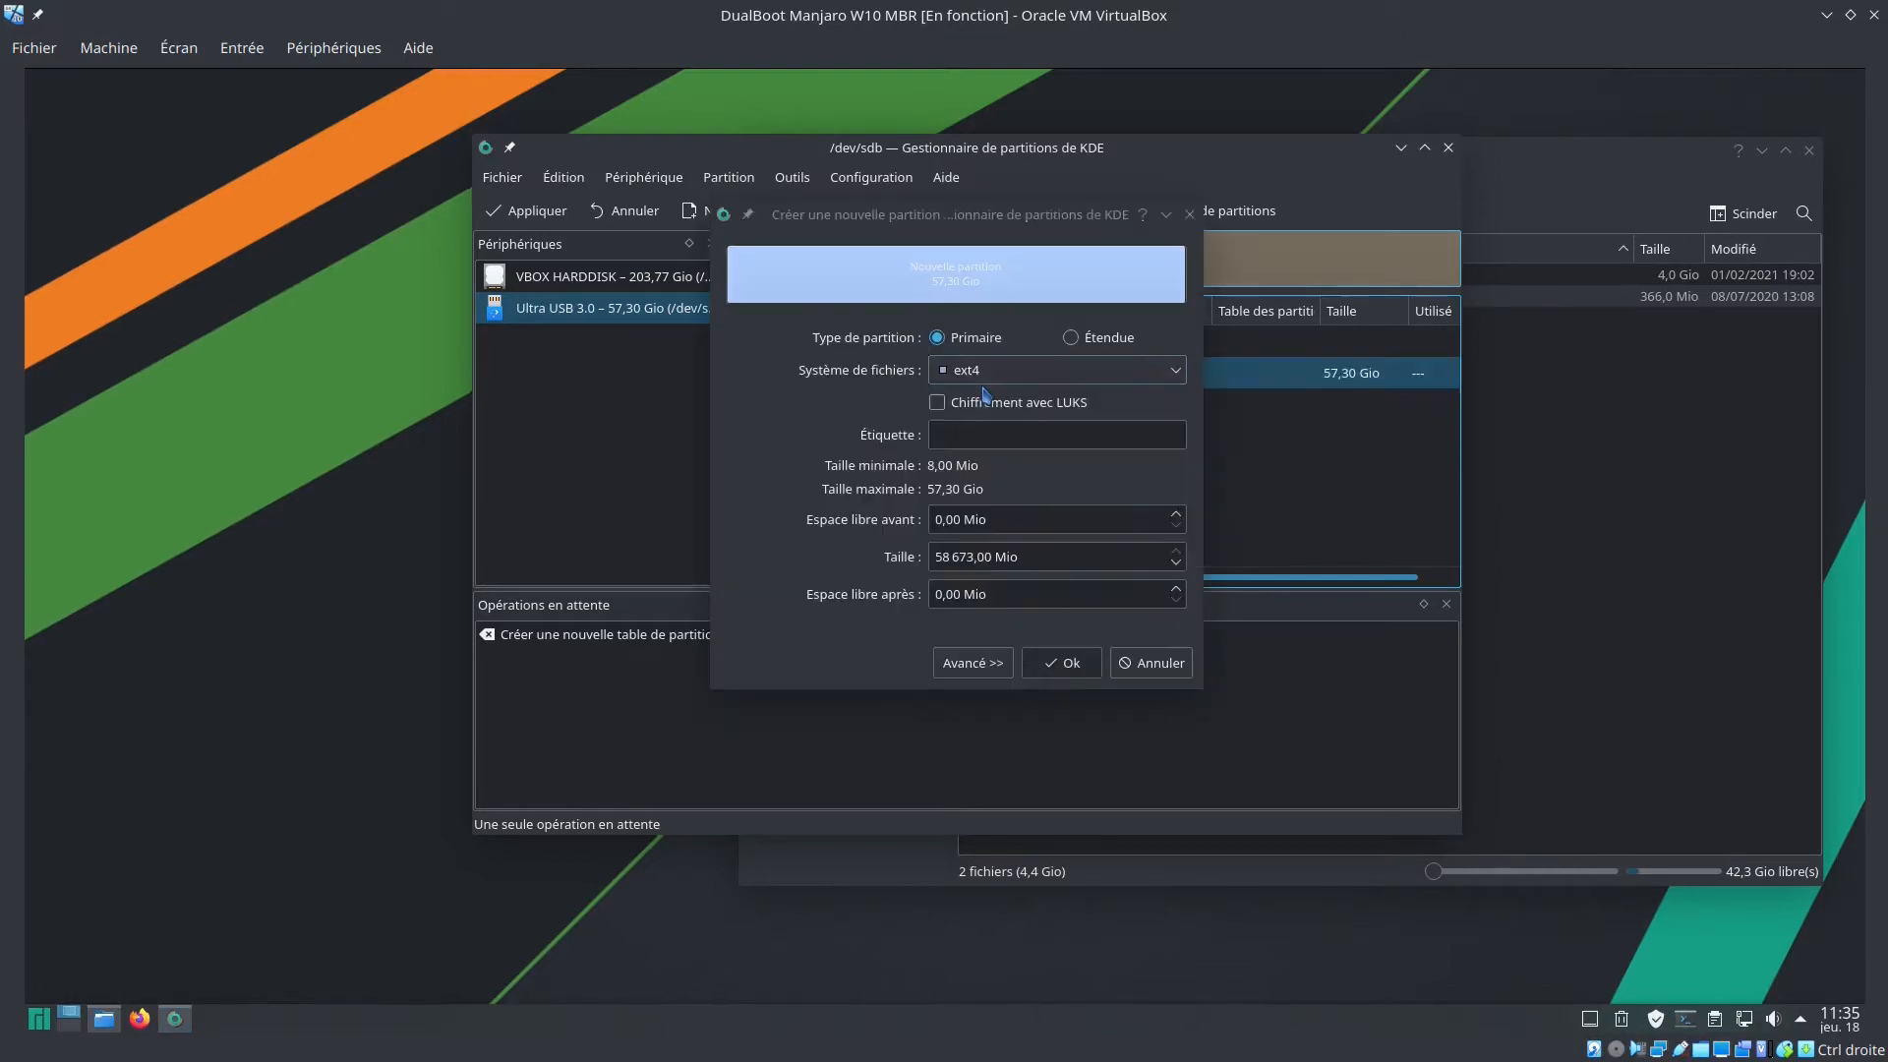
pyautogui.click(1045, 372)
pyautogui.scroll(-3, 1045, 459)
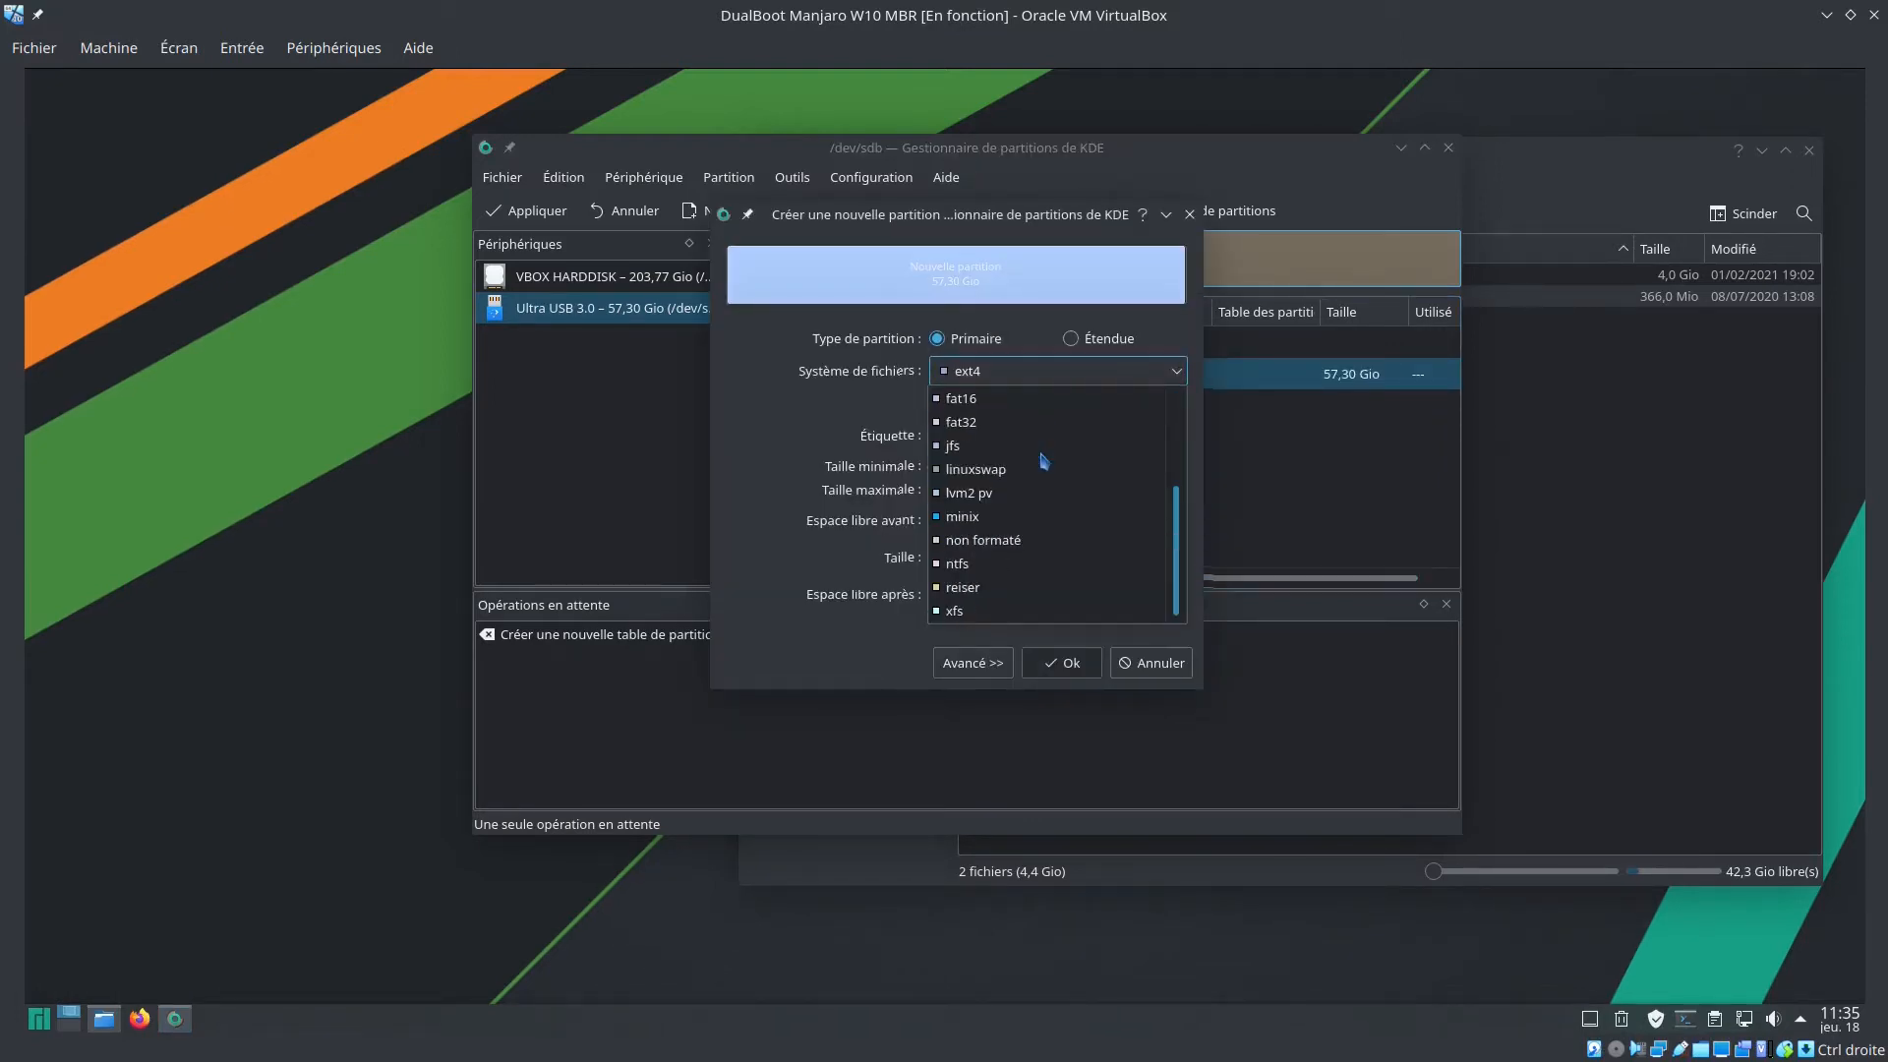
pyautogui.click(1032, 564)
pyautogui.click(1010, 406)
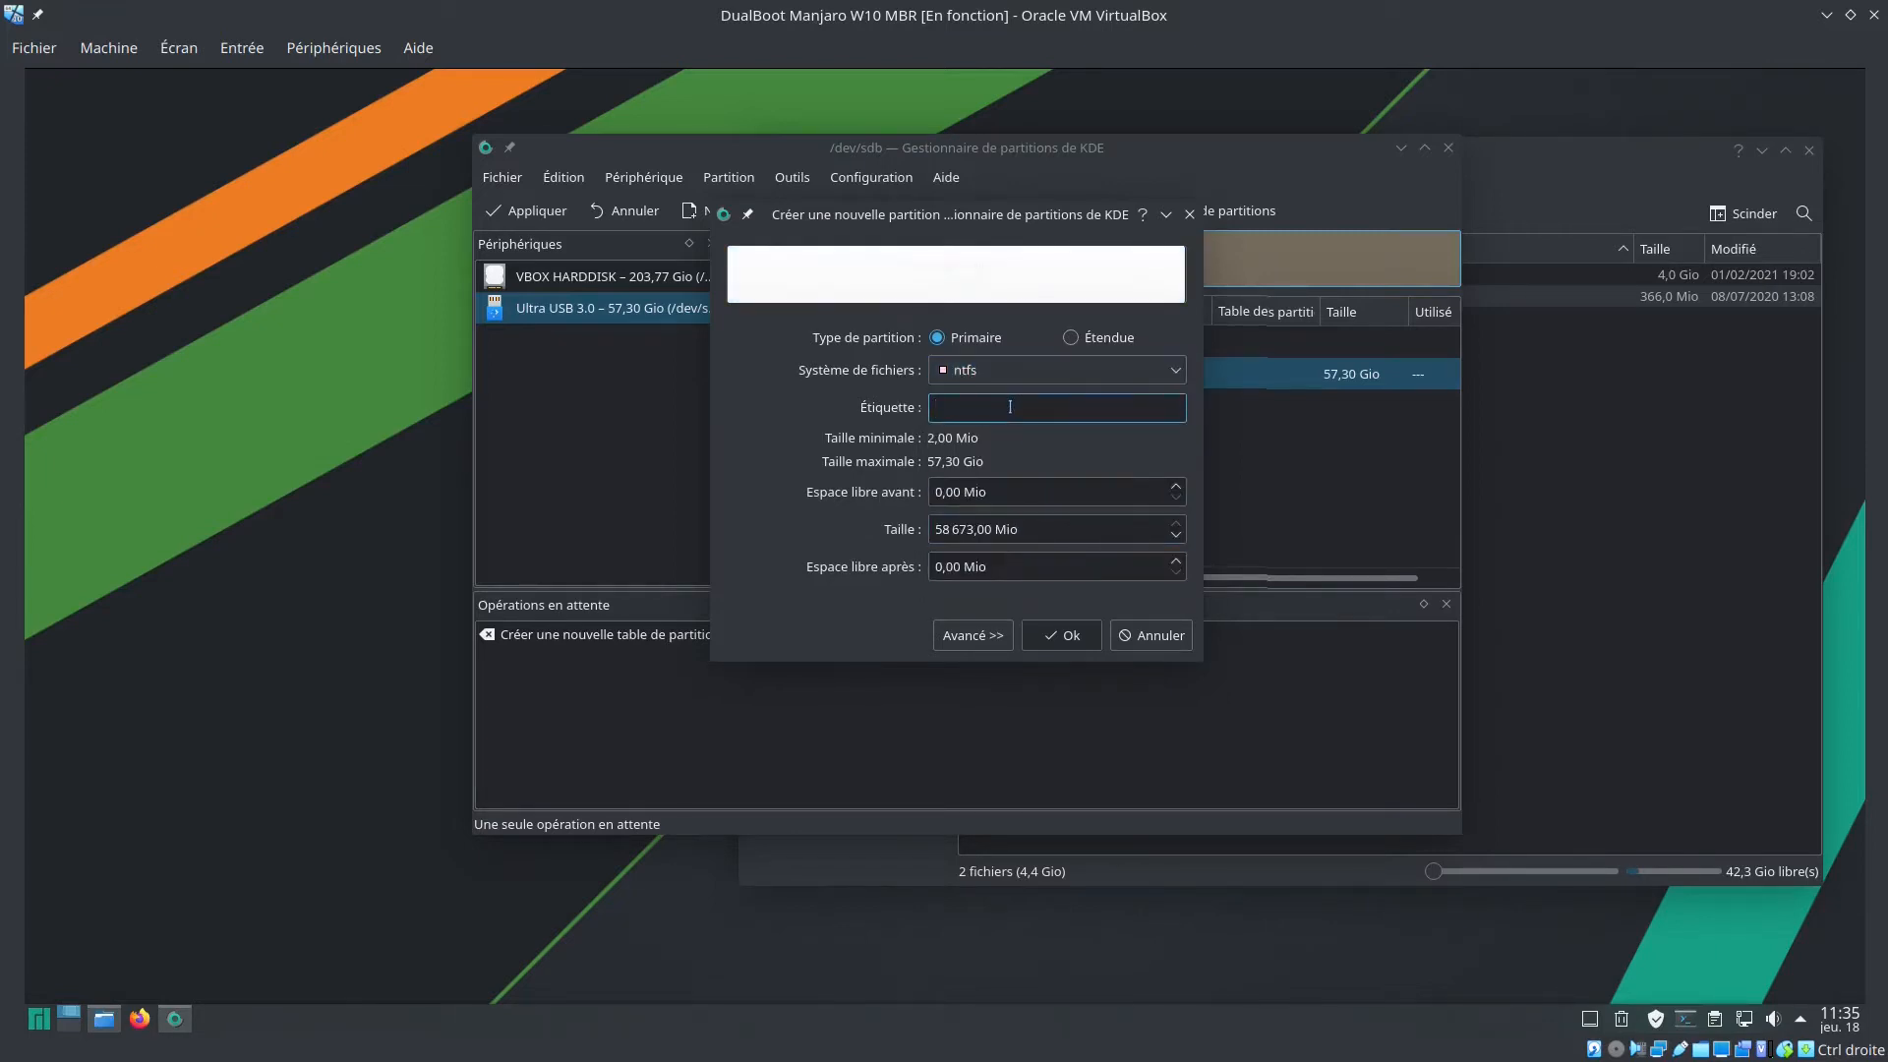
pyautogui.write('clef_usb')
pyautogui.click(1071, 640)
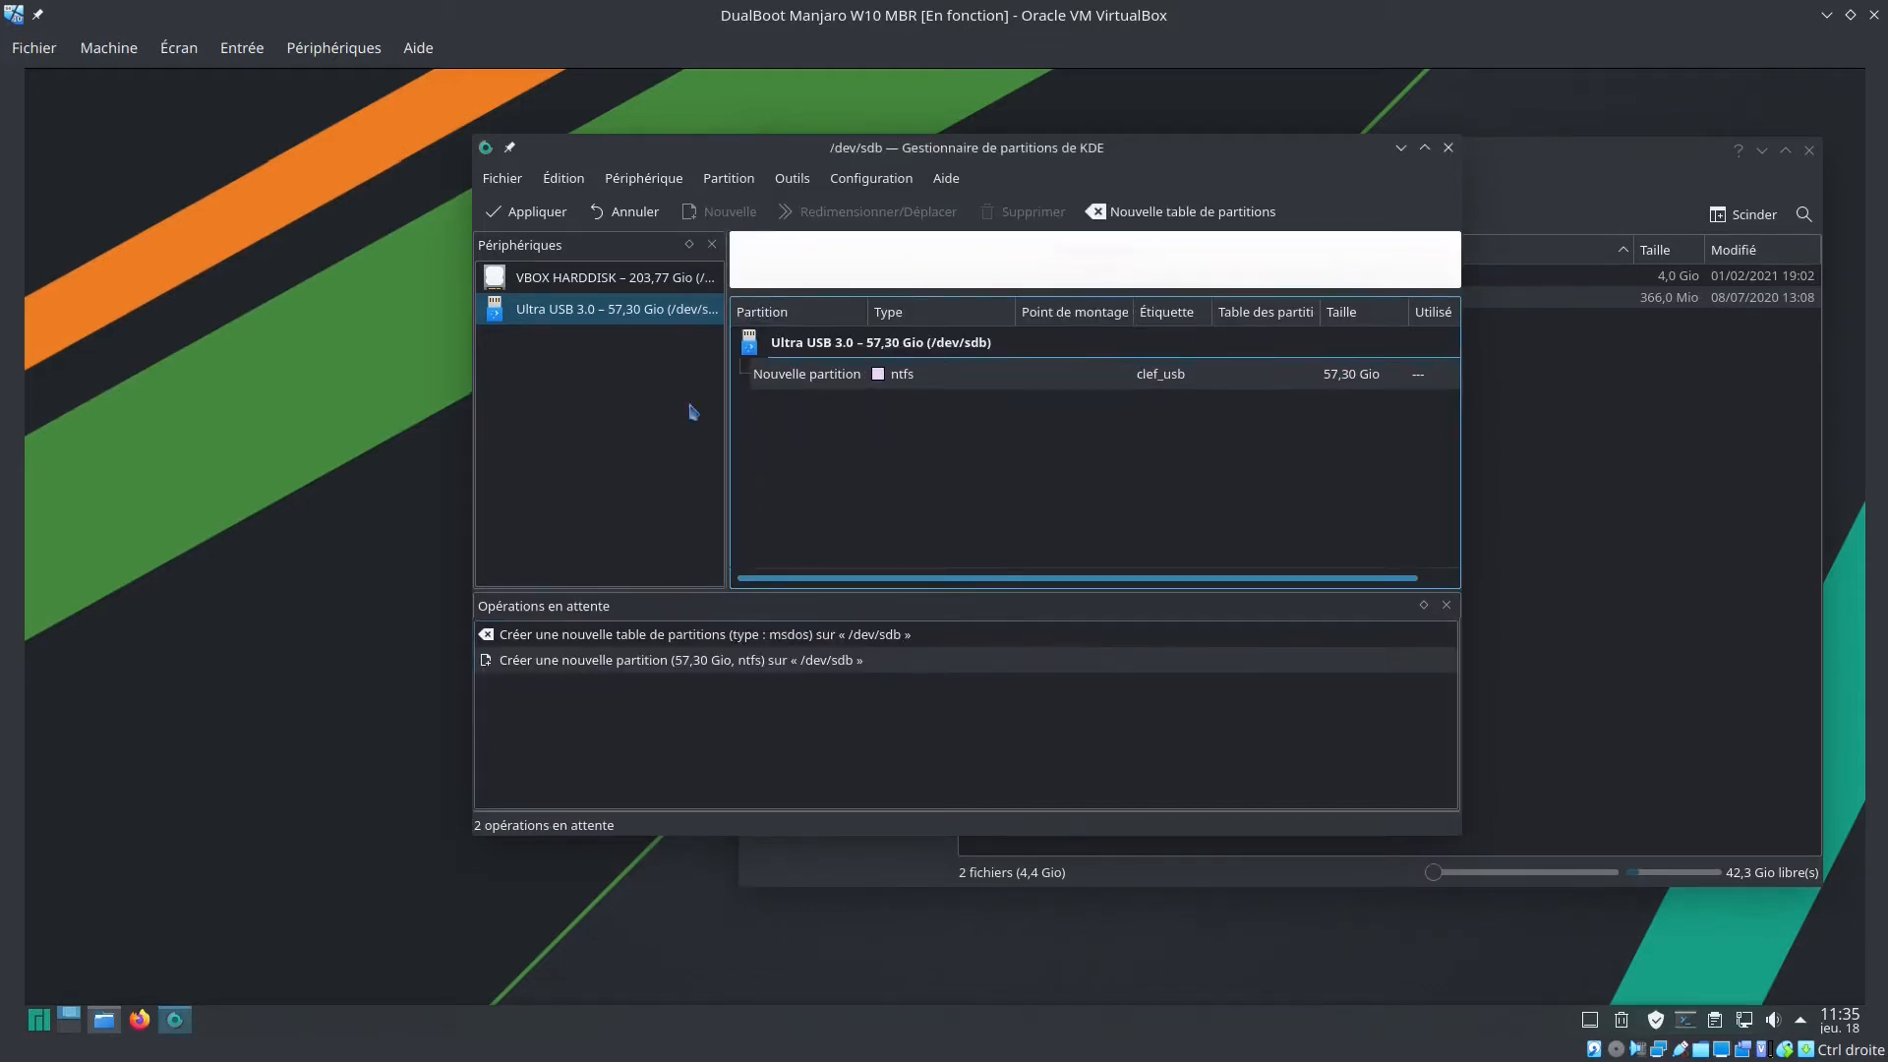
# Apply the pending partition table and ntfs partition operations to /dev/sdb and close the progress report
pyautogui.click(518, 216)
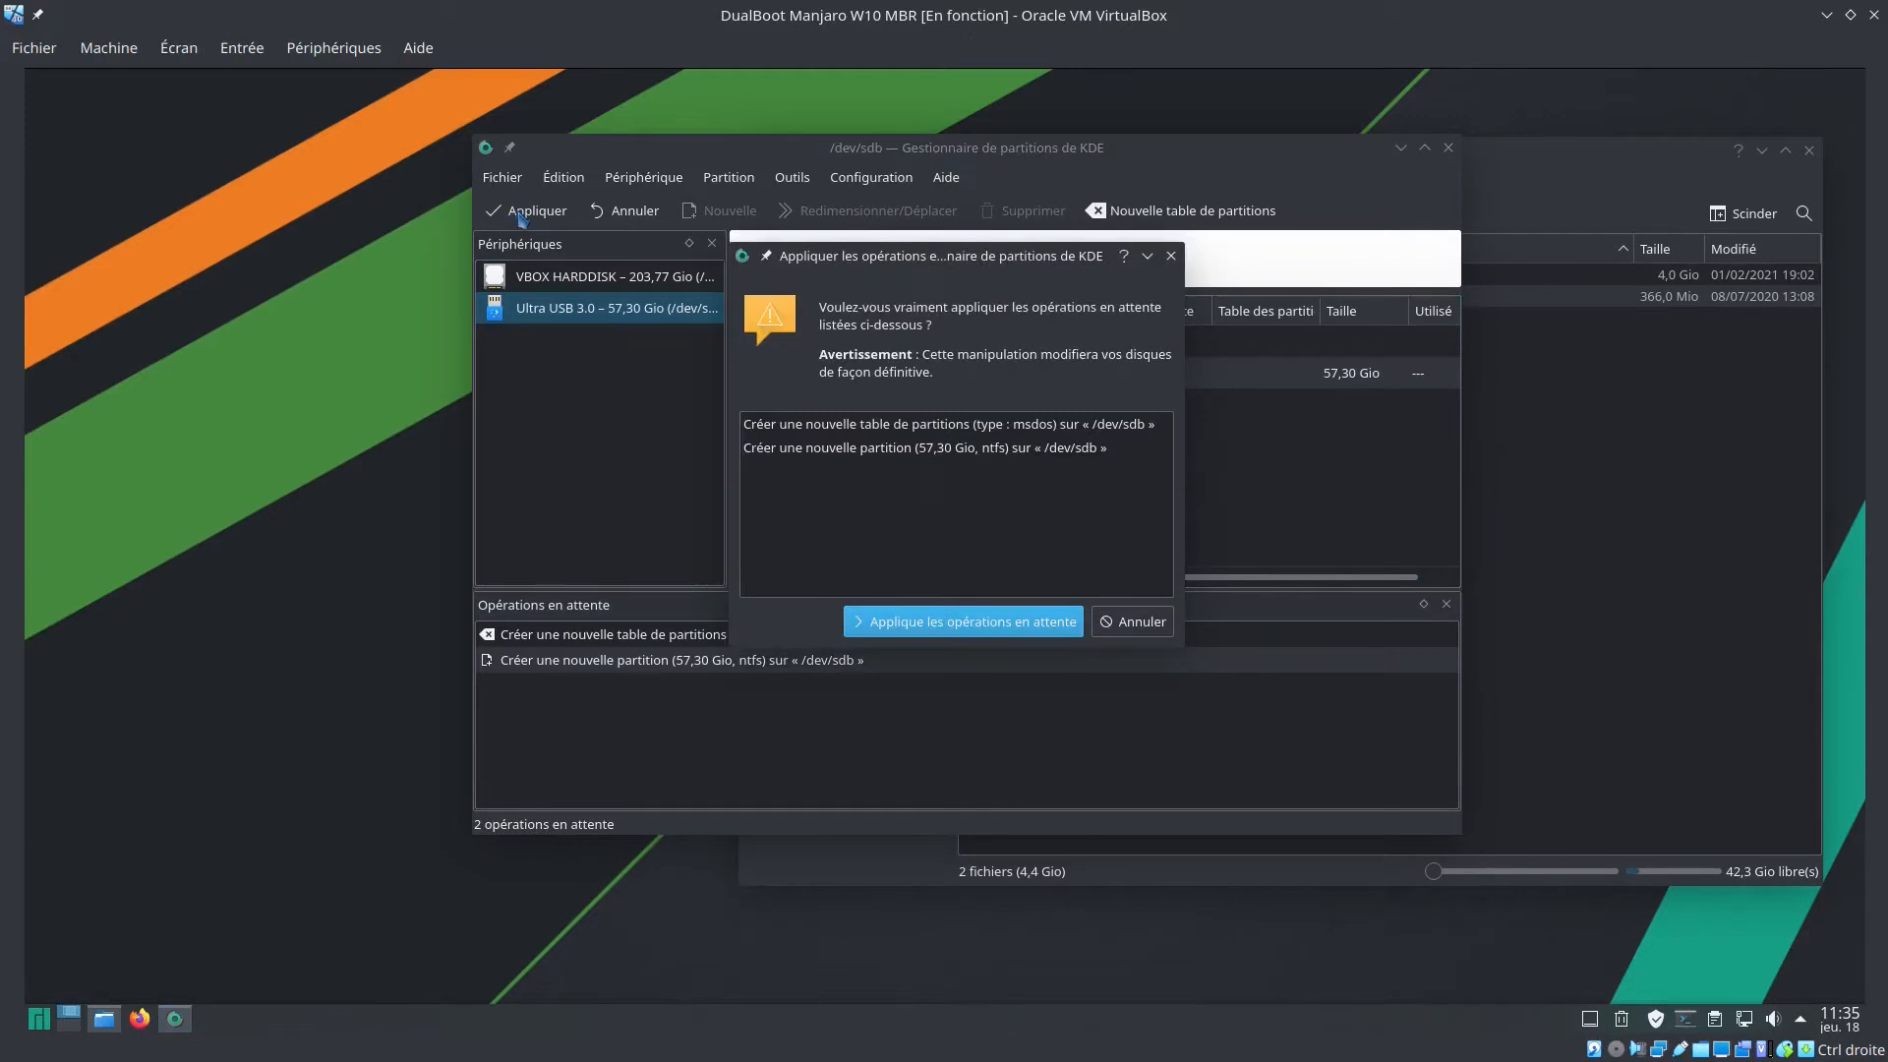
pyautogui.click(934, 621)
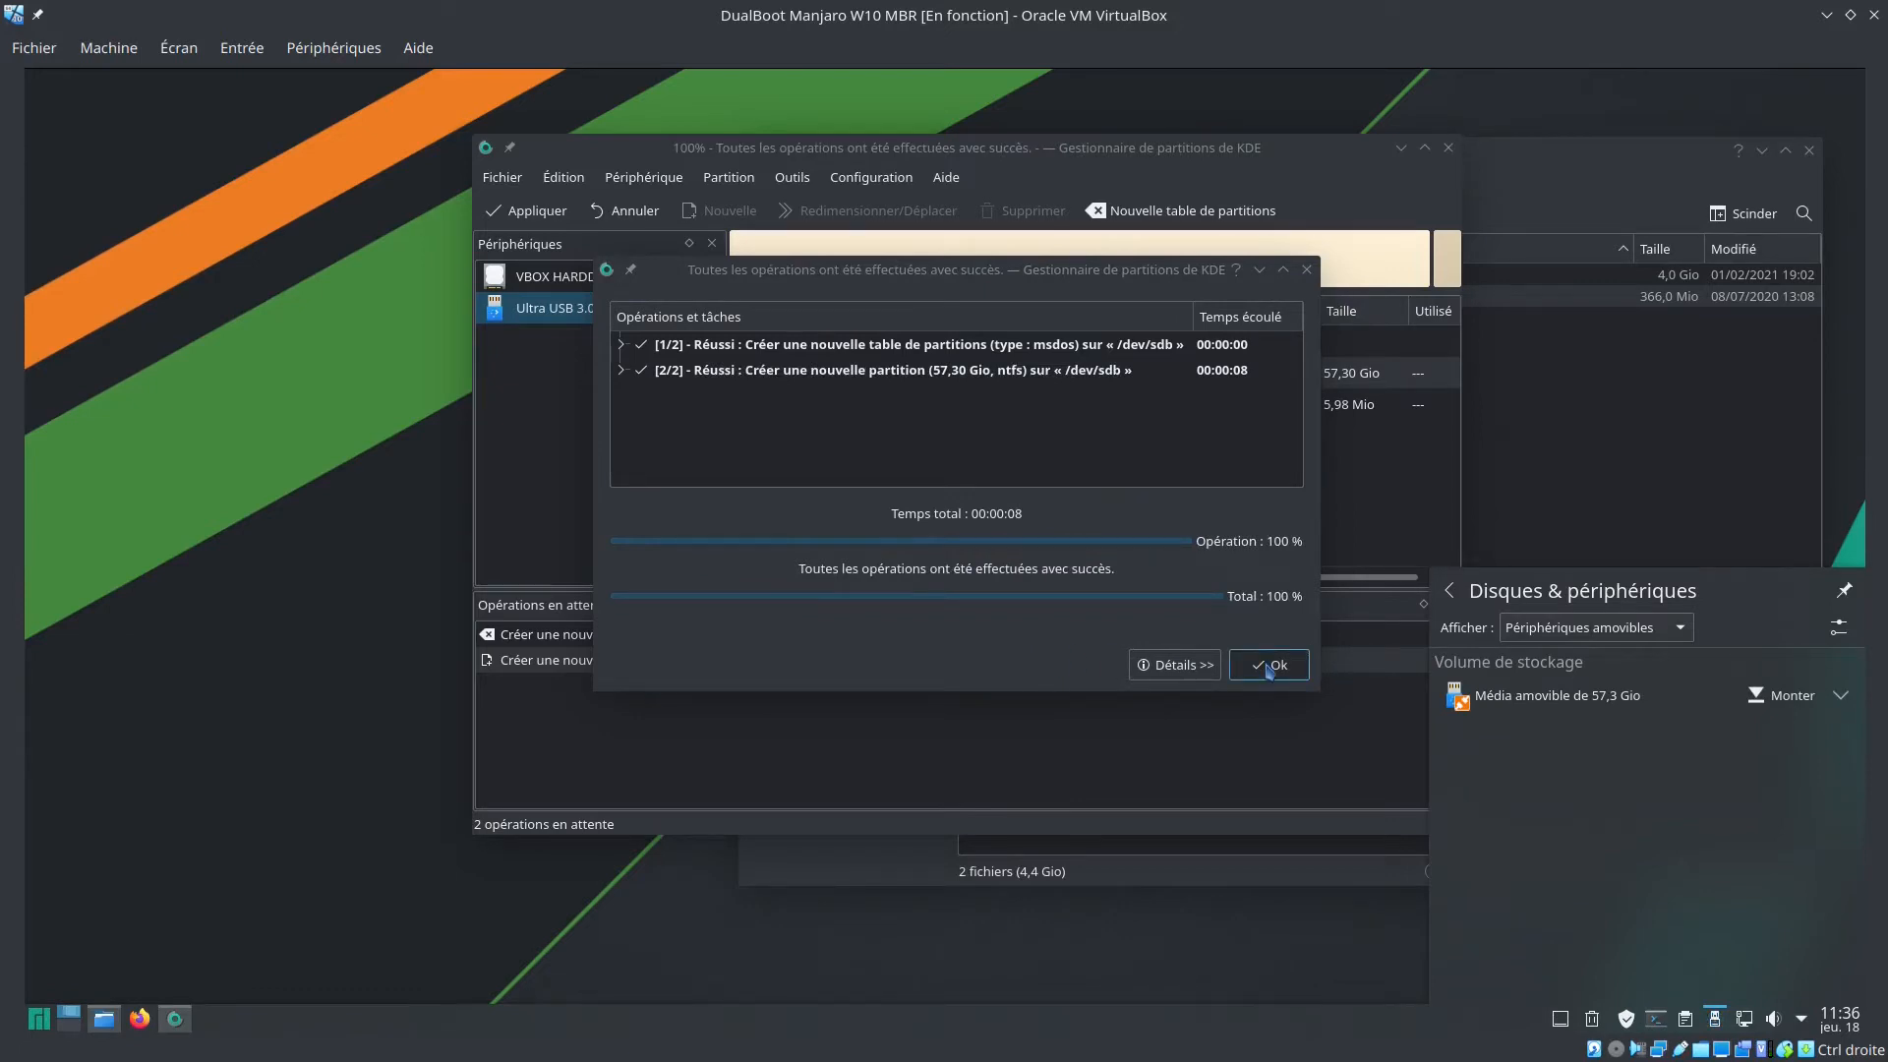
pyautogui.click(1268, 666)
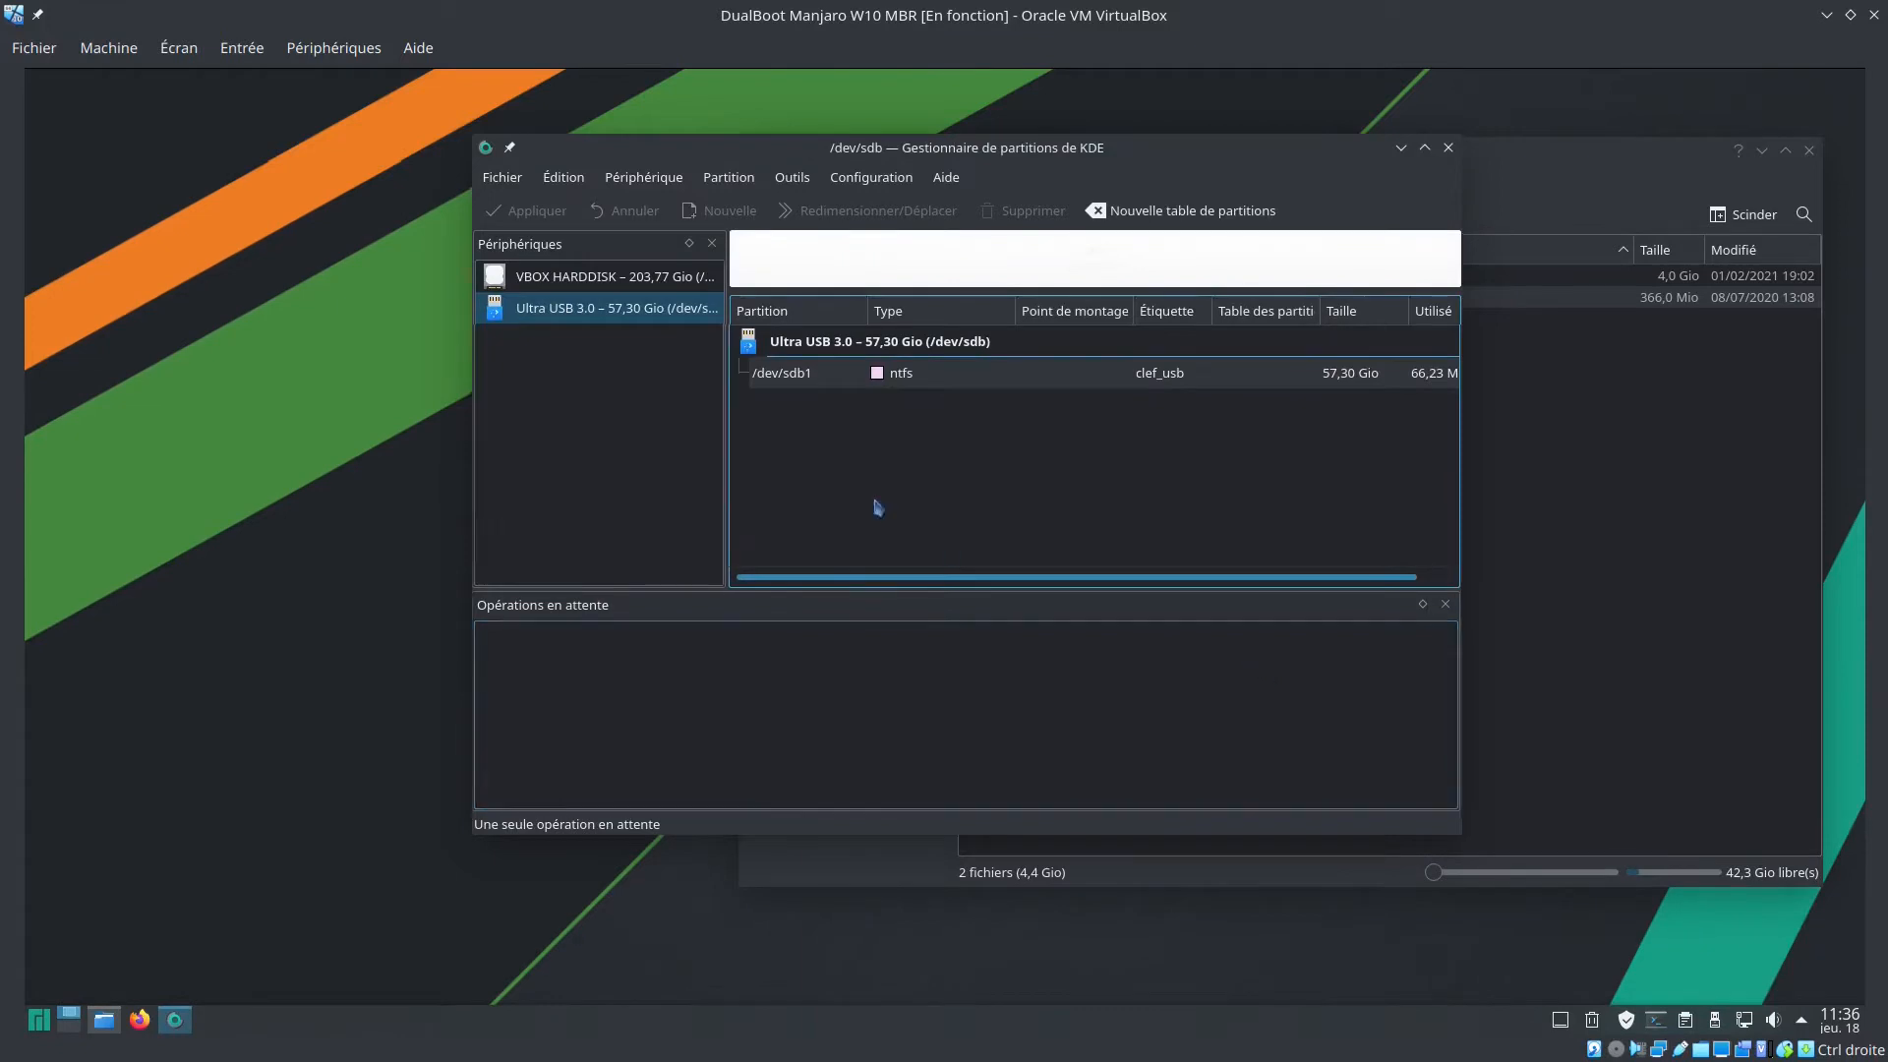
# Set the amorçage (boot) flag on the clef_usb ntfs partition /dev/sdb1 of the Ultra USB 3.0 drive
pyautogui.click(626, 309)
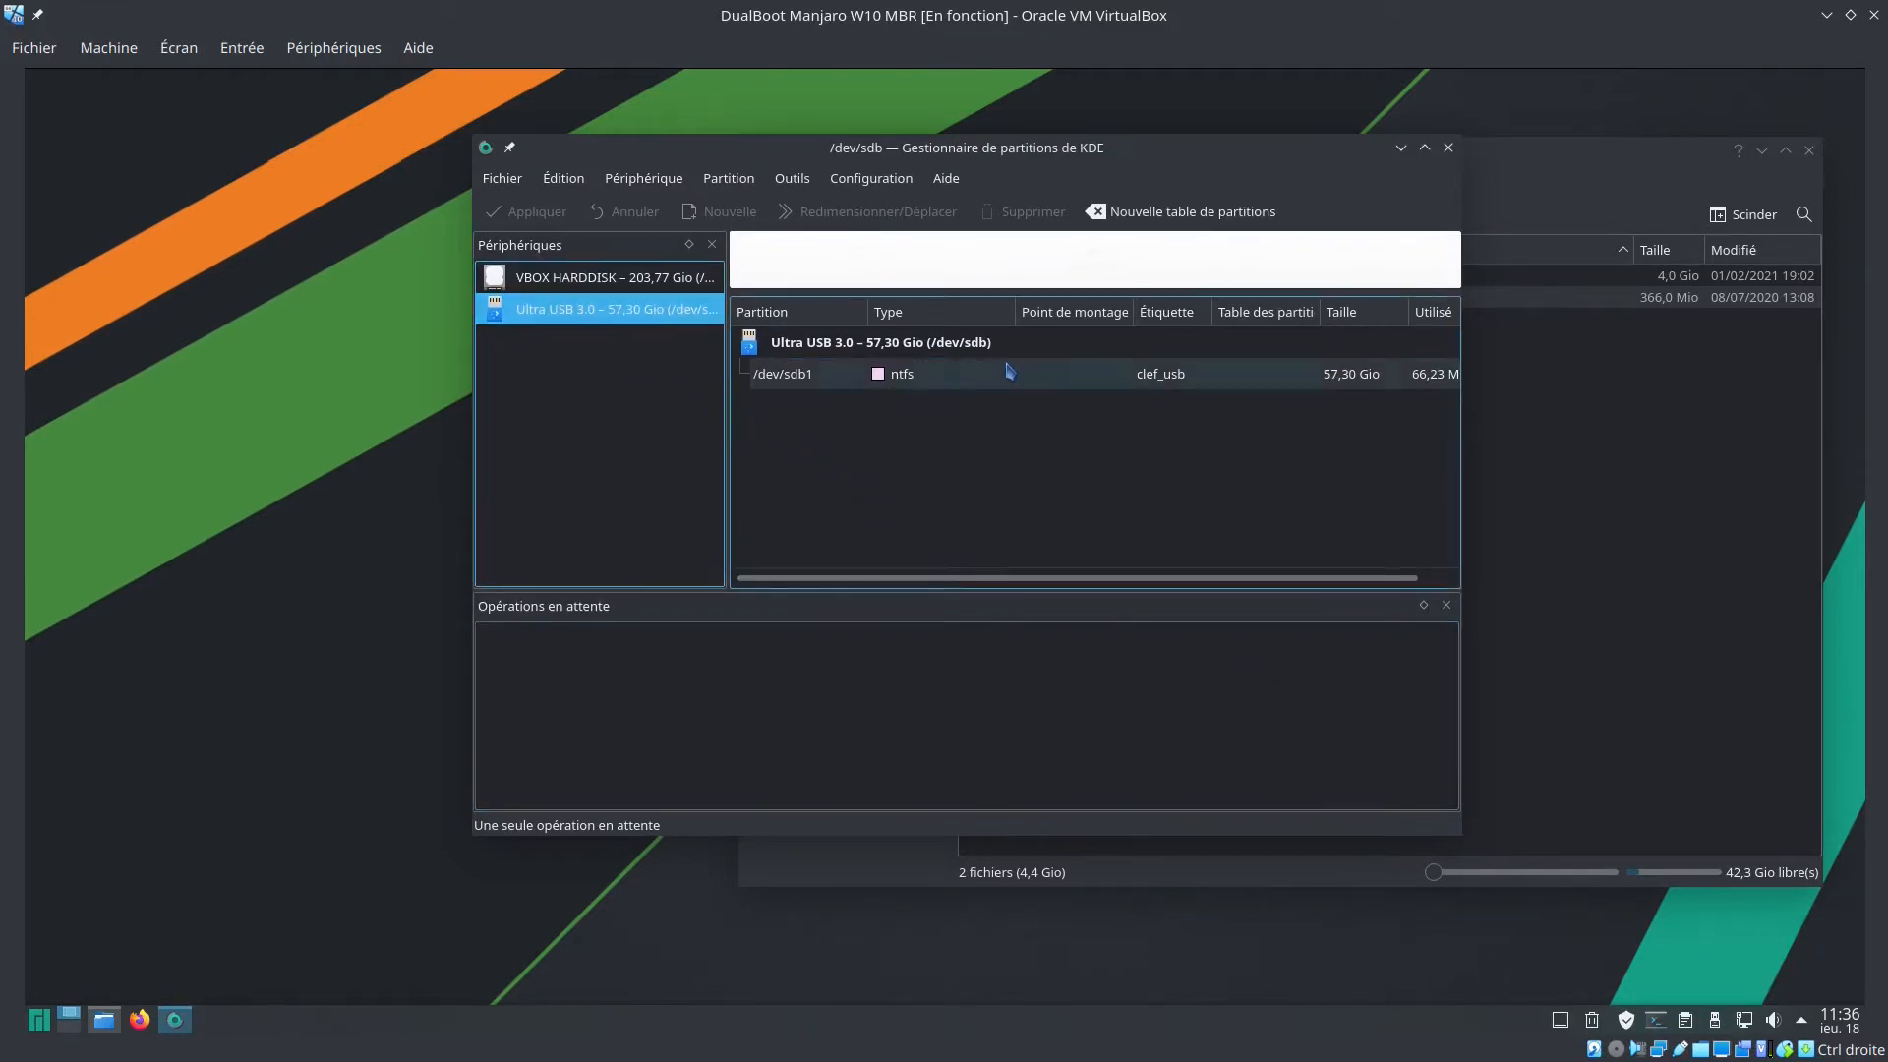
pyautogui.rightClick(973, 378)
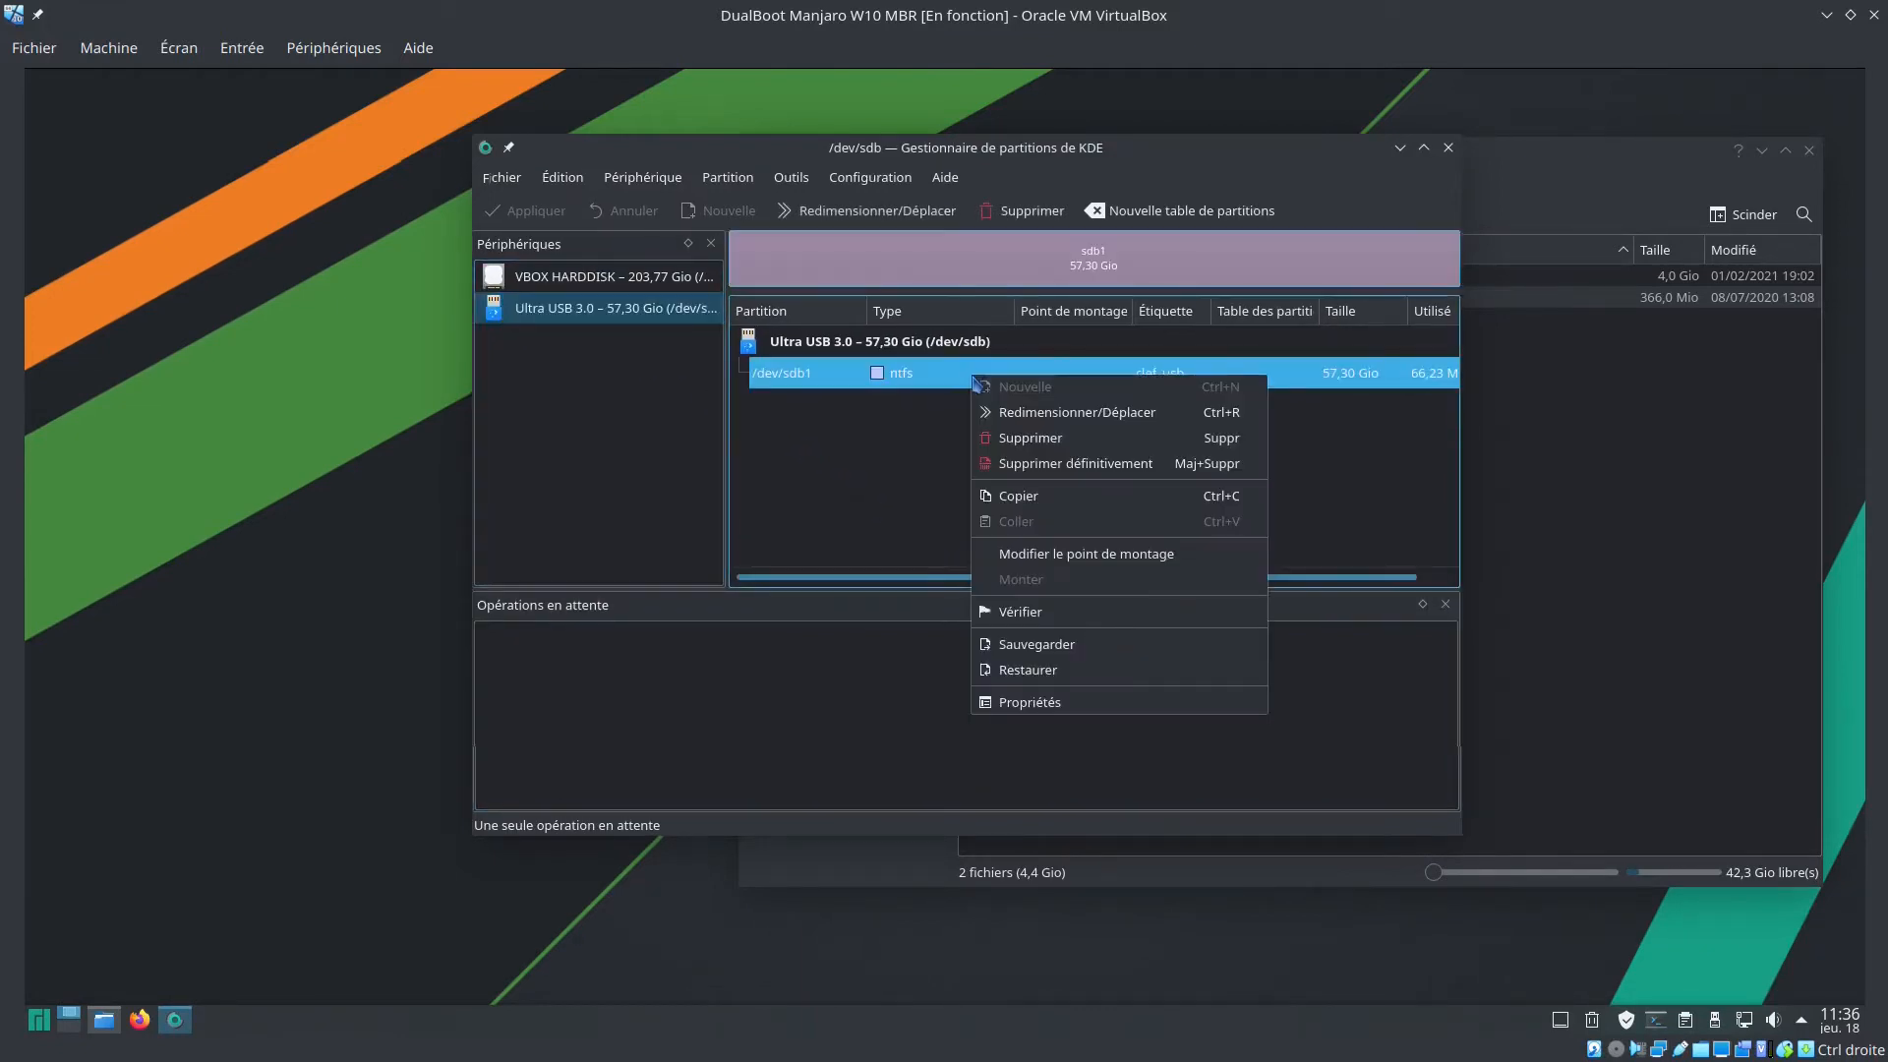
pyautogui.click(1058, 702)
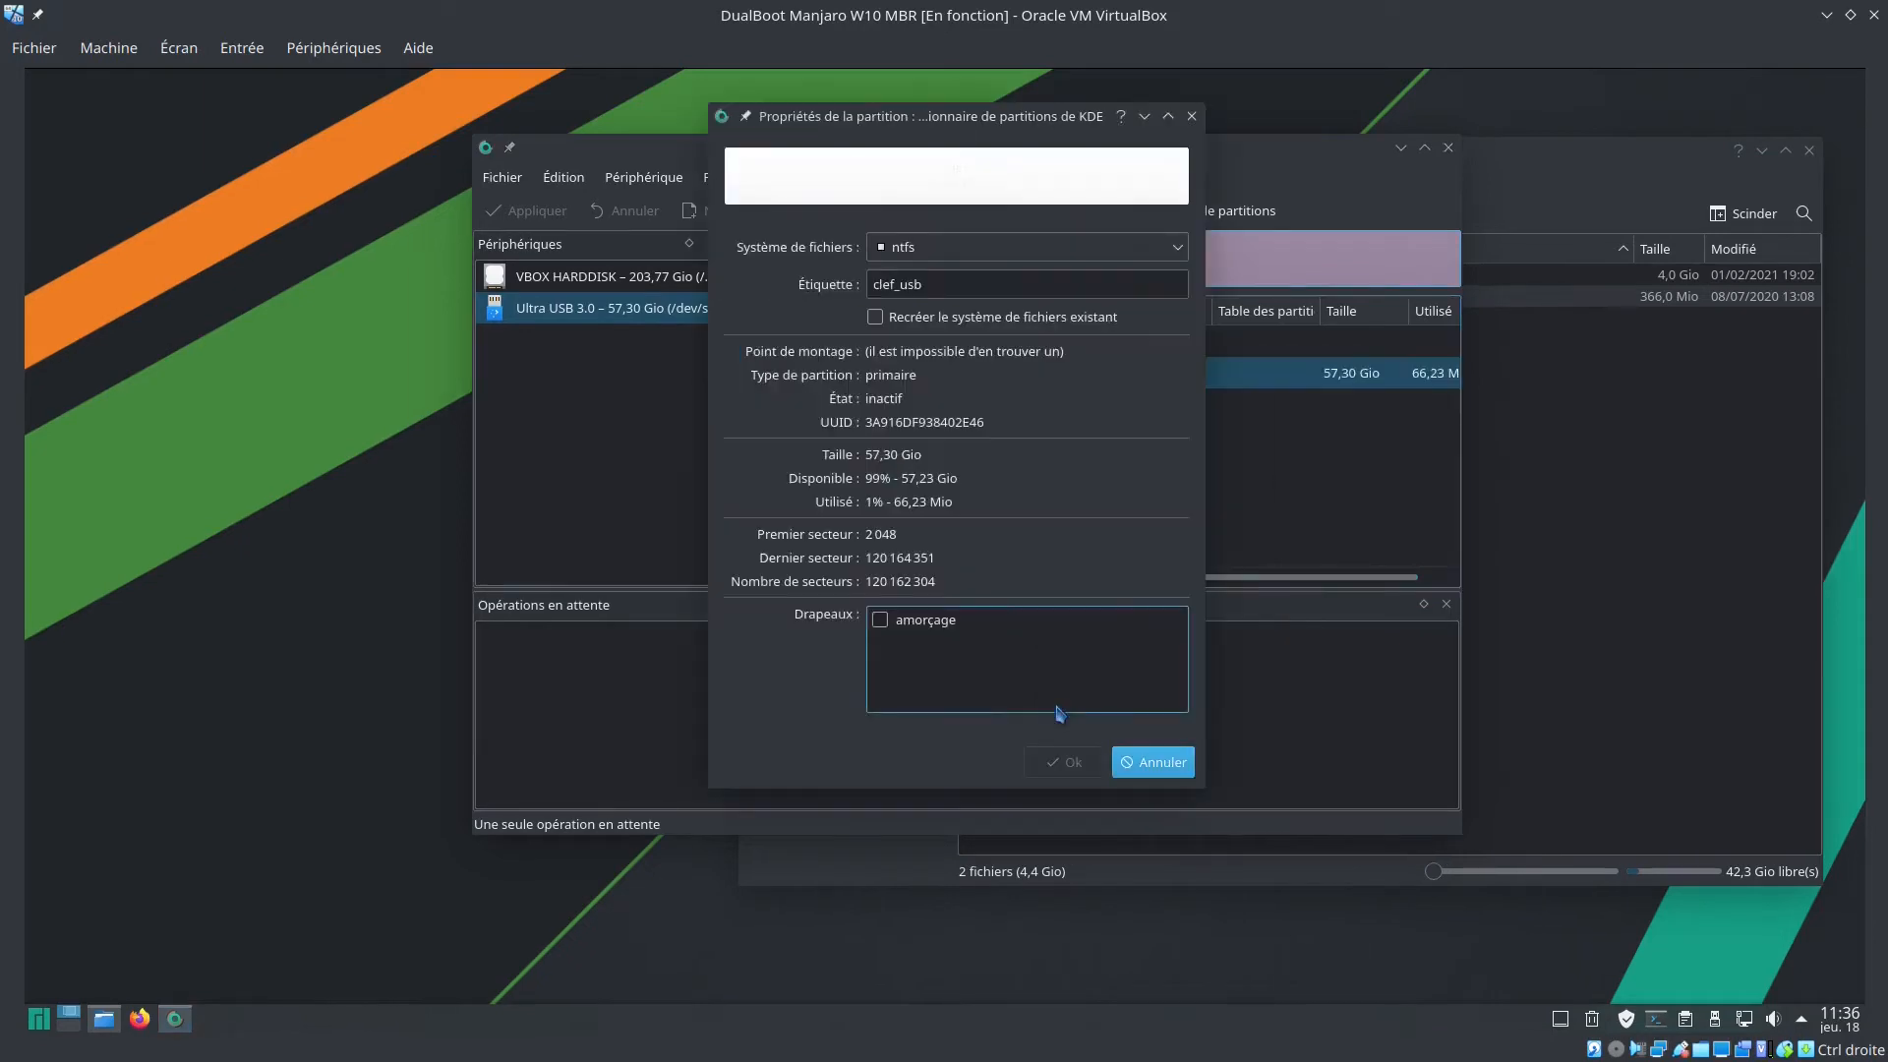
pyautogui.click(879, 621)
pyautogui.click(1066, 766)
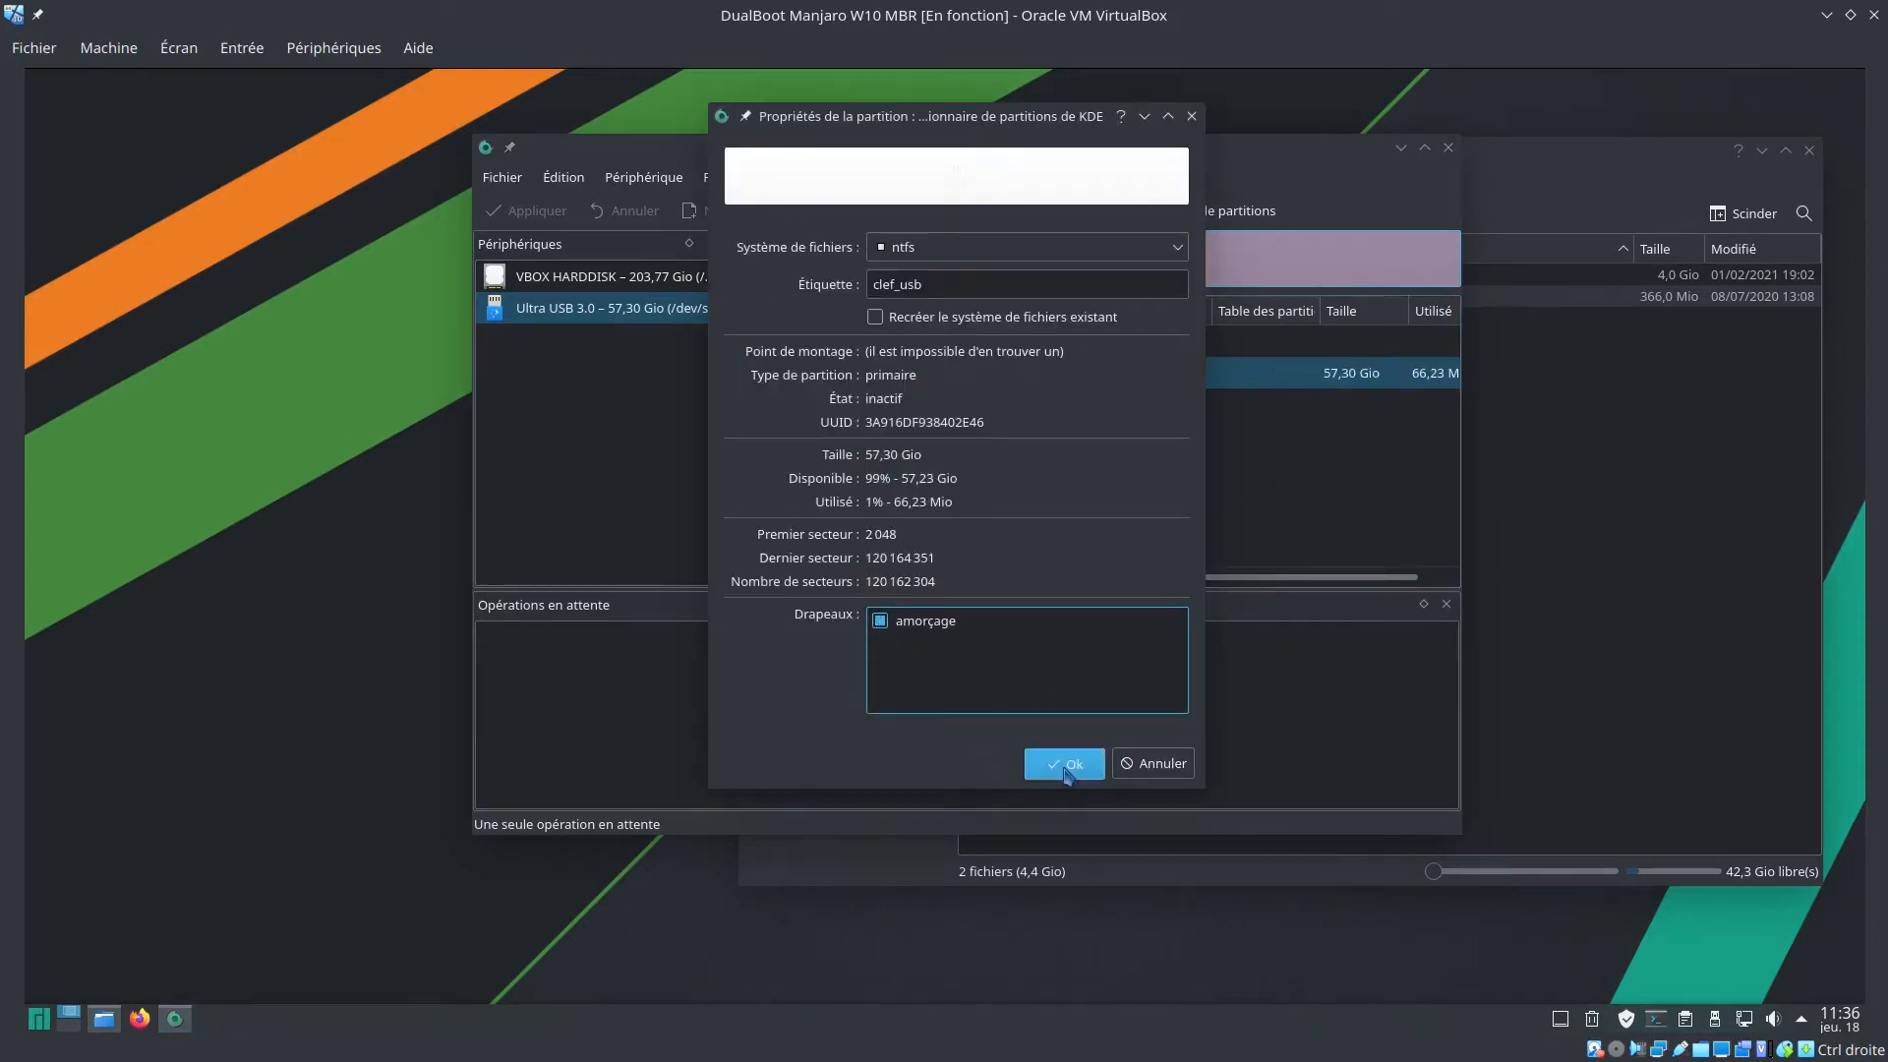
# Apply the pending flag operation to /dev/sdb1, dismiss the progress report and quit the partition manager
pyautogui.click(524, 211)
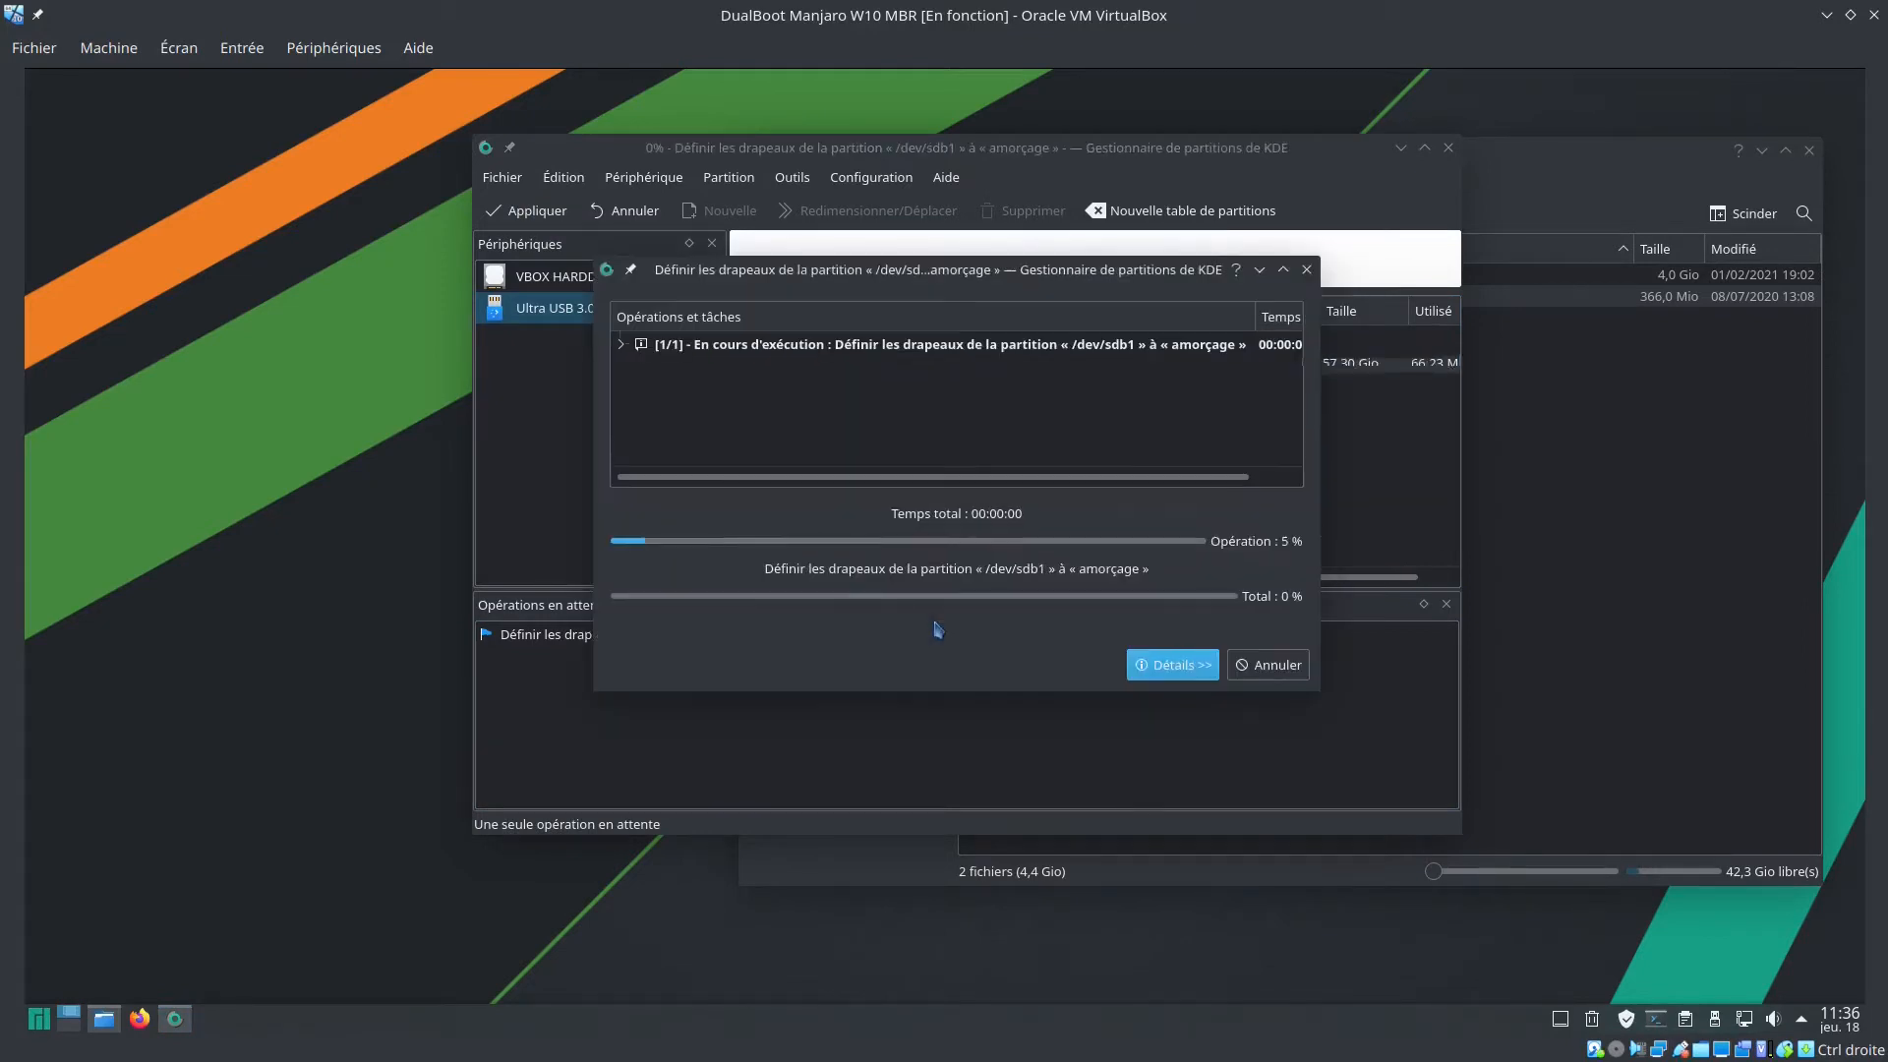
pyautogui.click(937, 630)
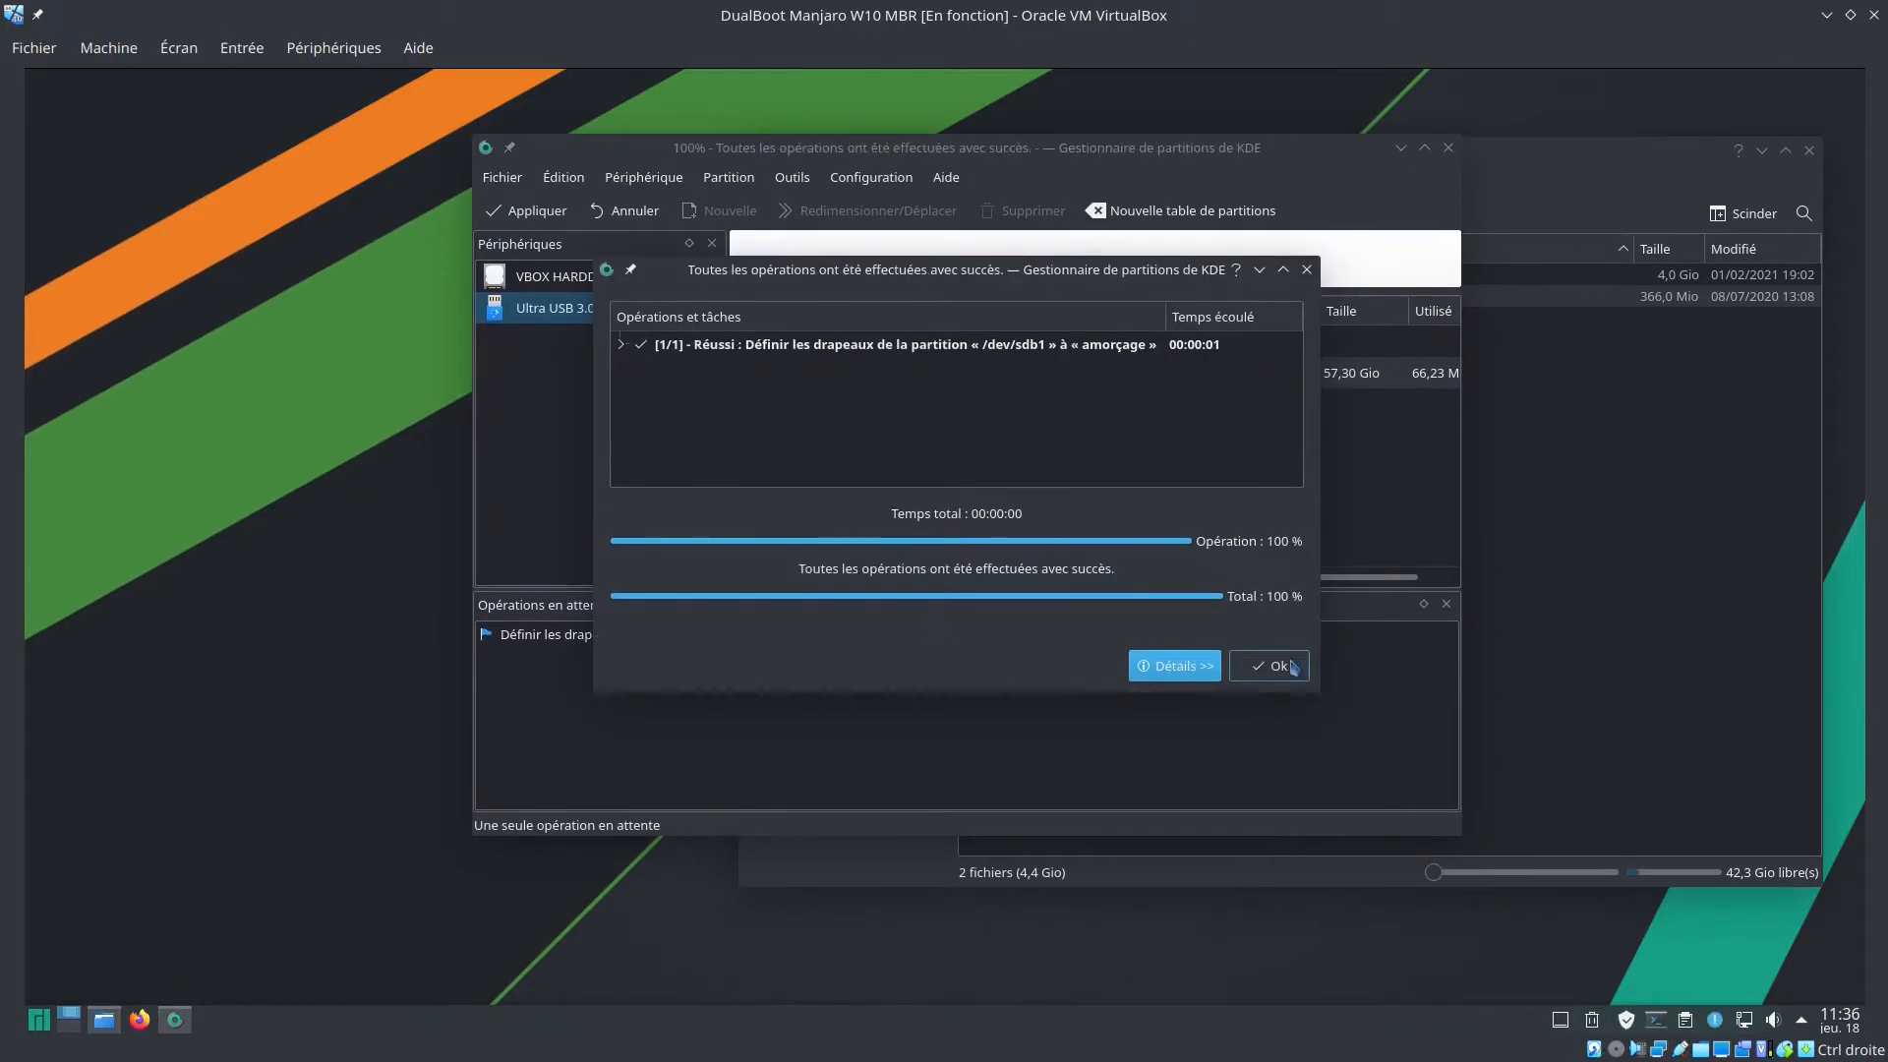
pyautogui.click(1270, 668)
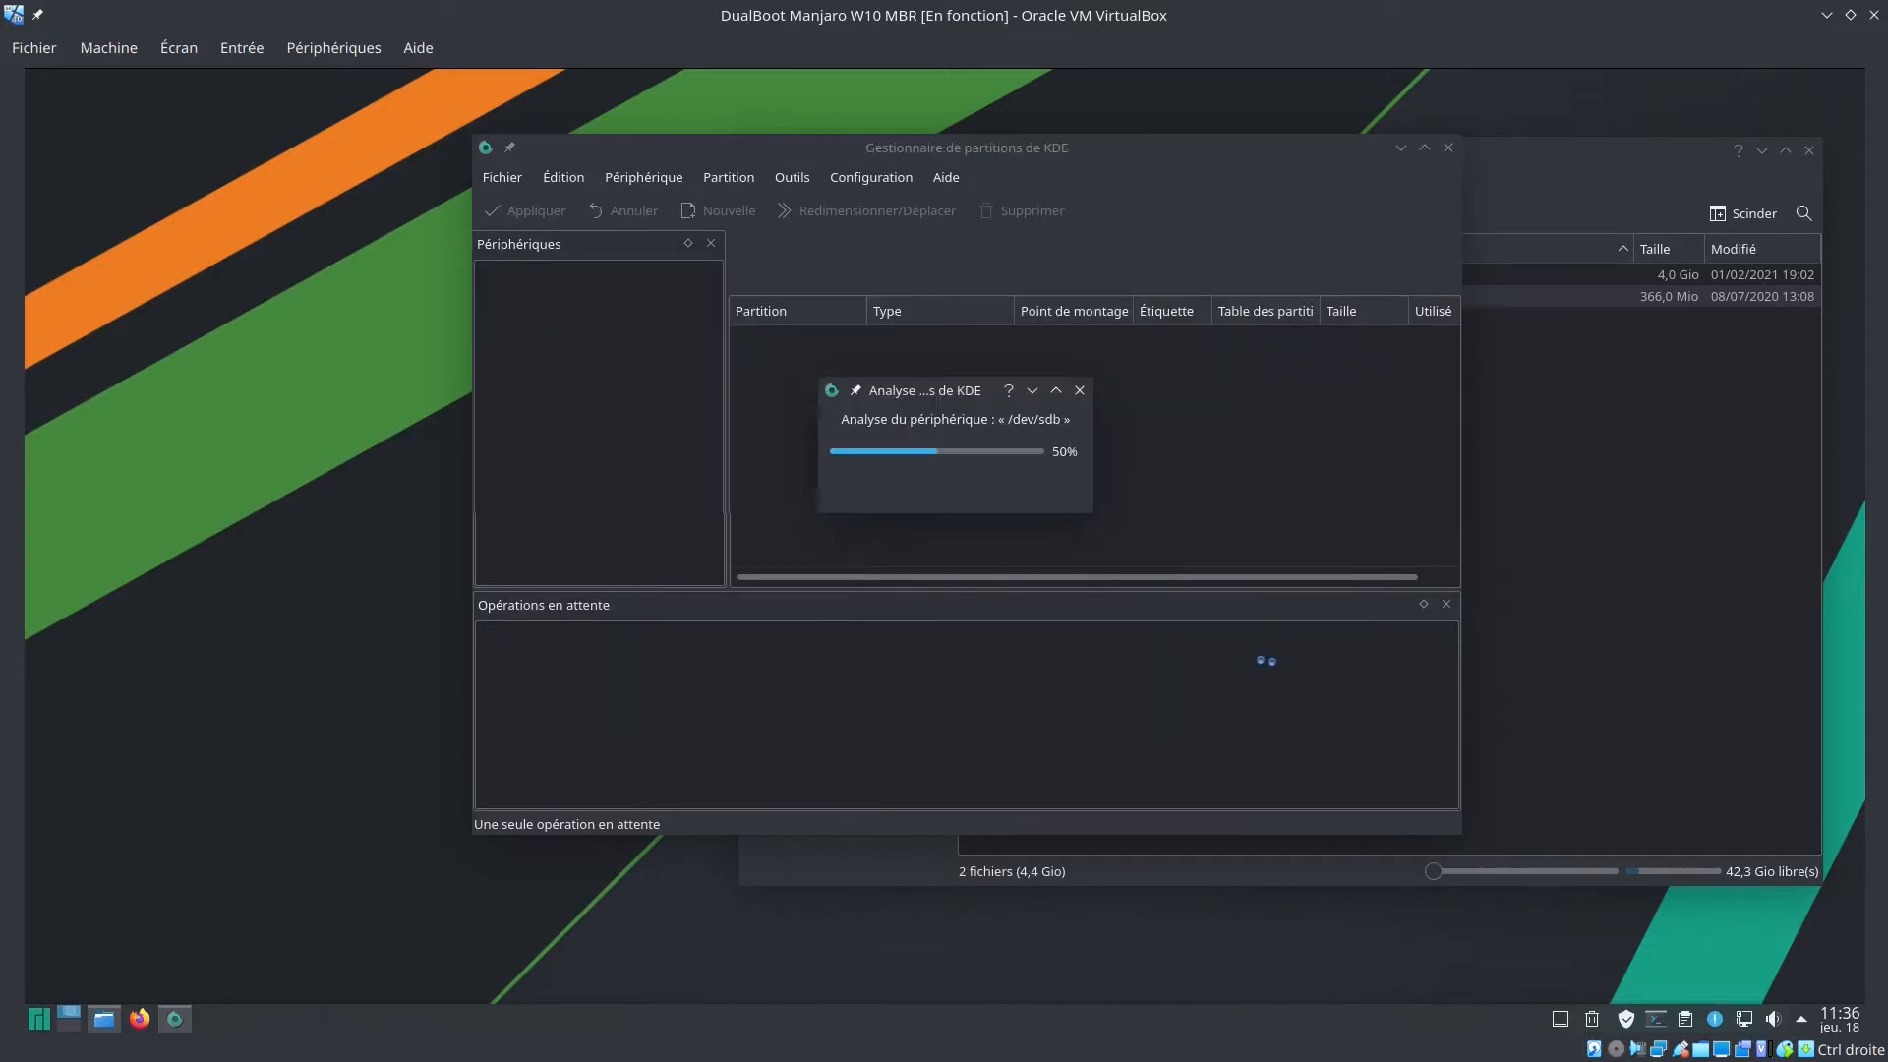
pyautogui.click(1447, 147)
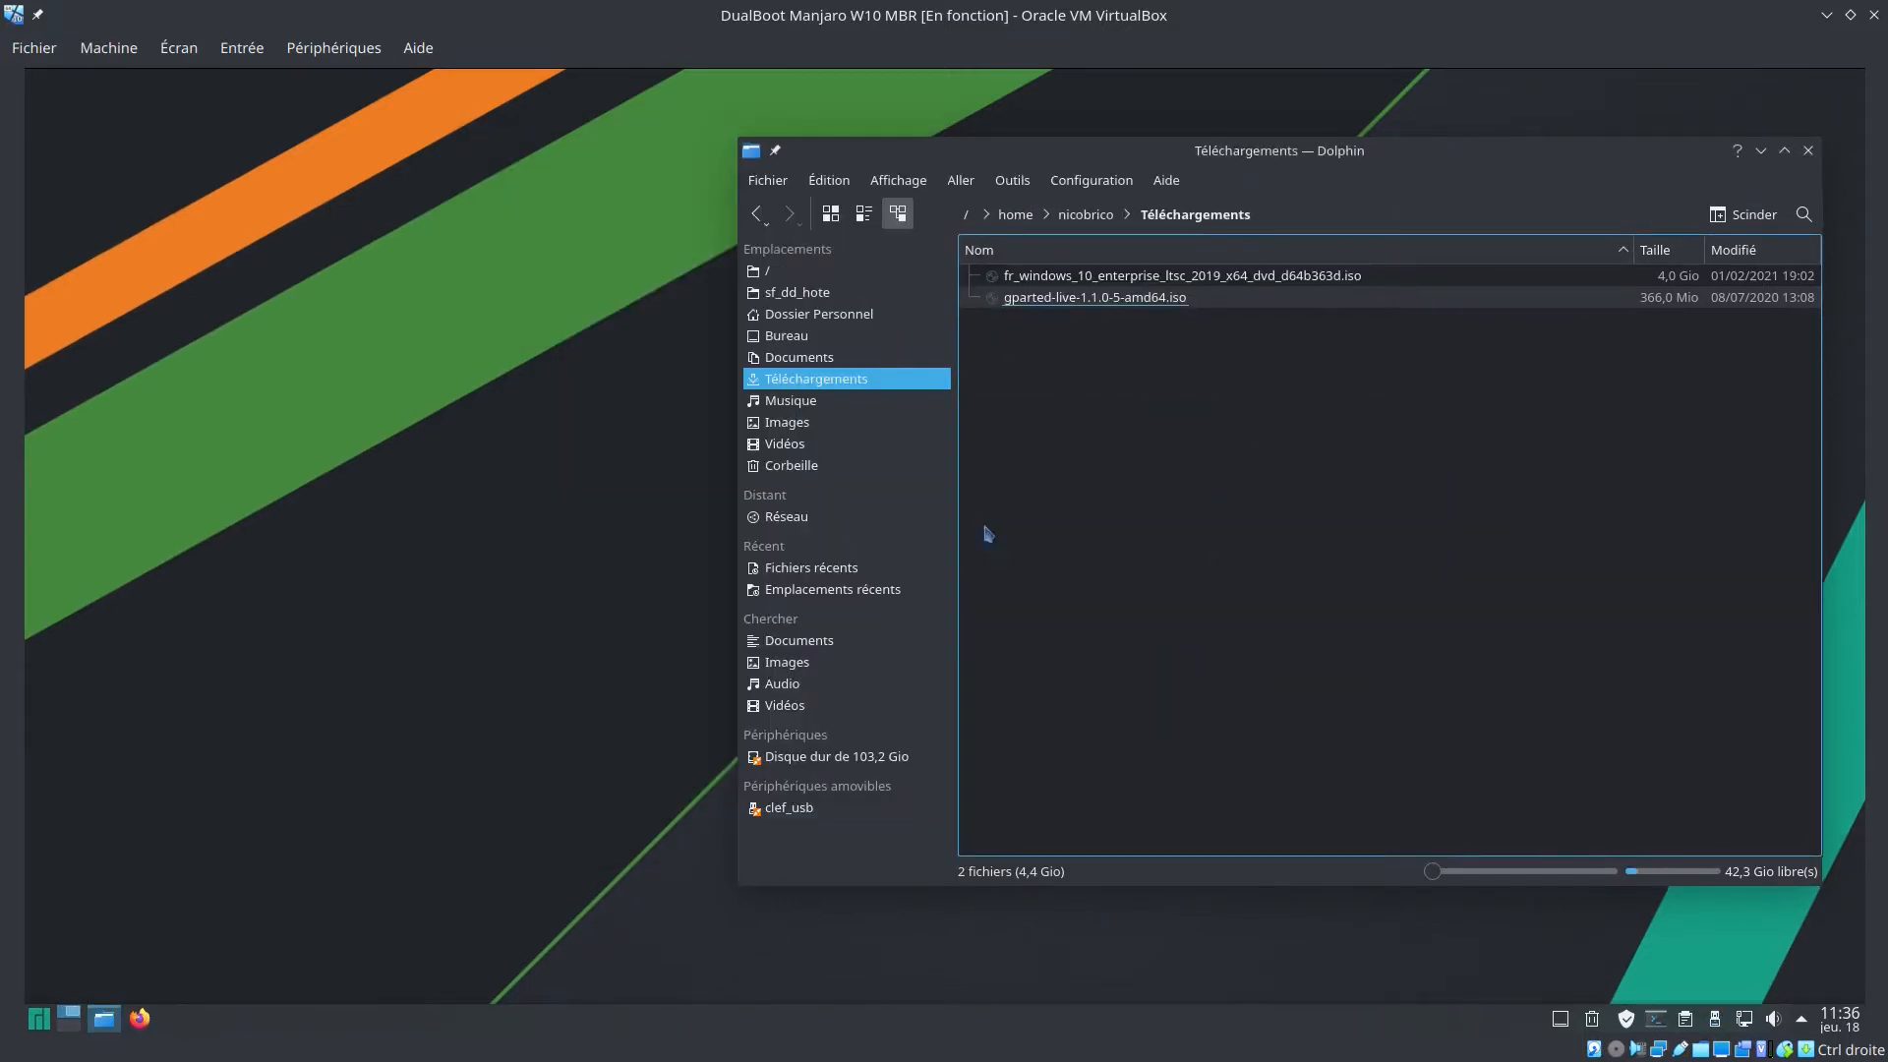
# Open the drop-down terminal and run "trizen imagewriter" to search for the package
pyautogui.click(465, 630)
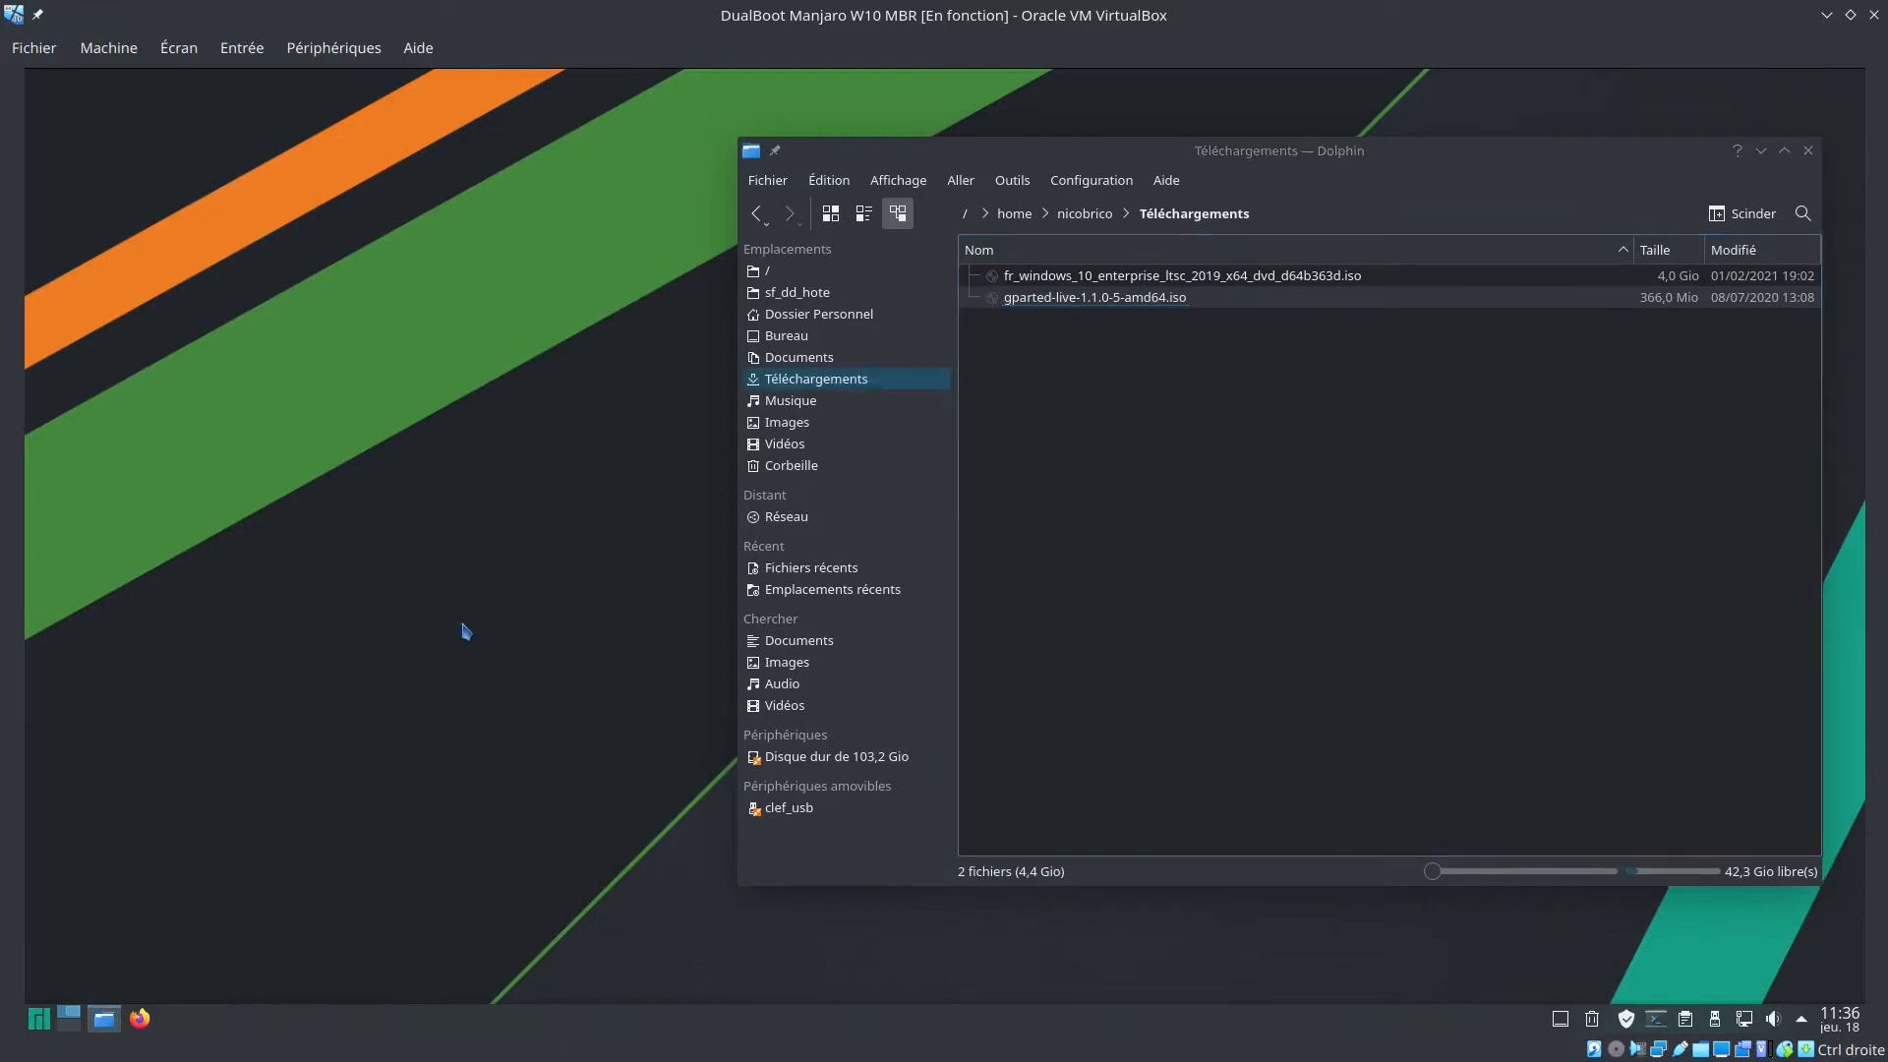
pyautogui.press('F12')
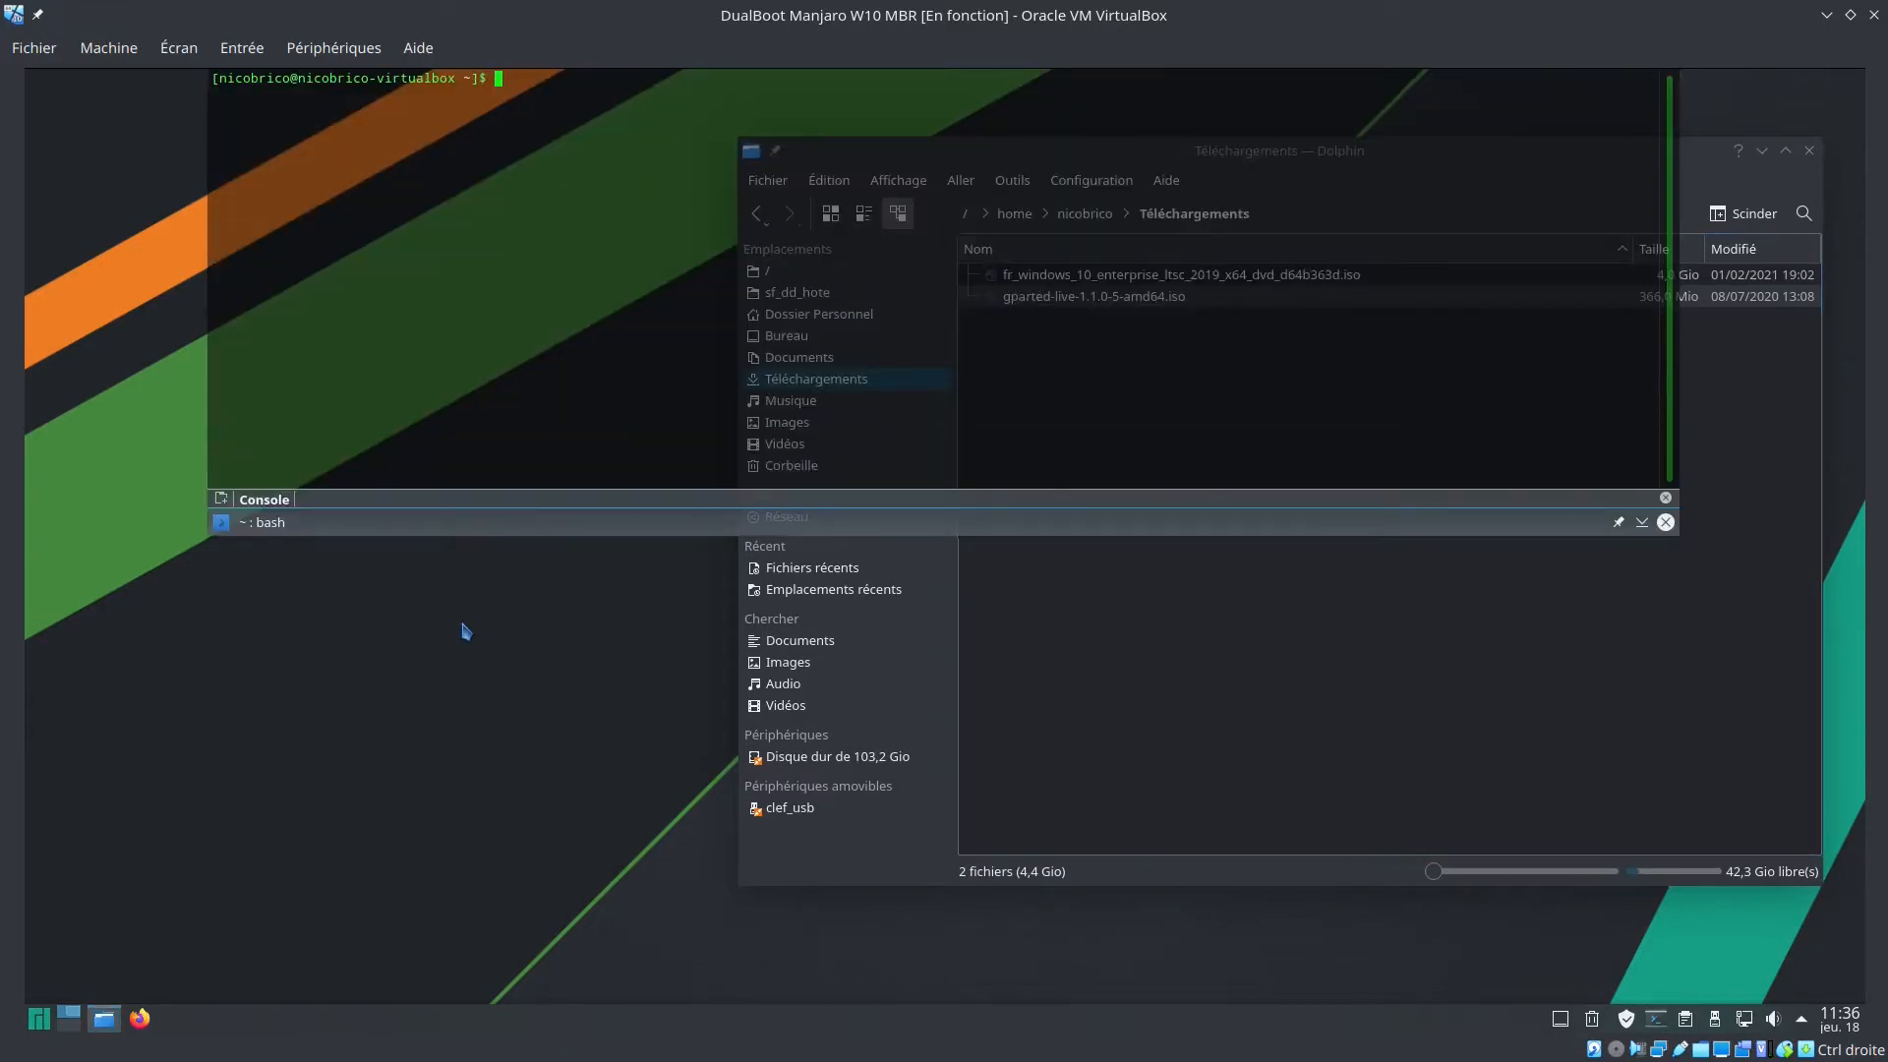
pyautogui.write('trizen ')
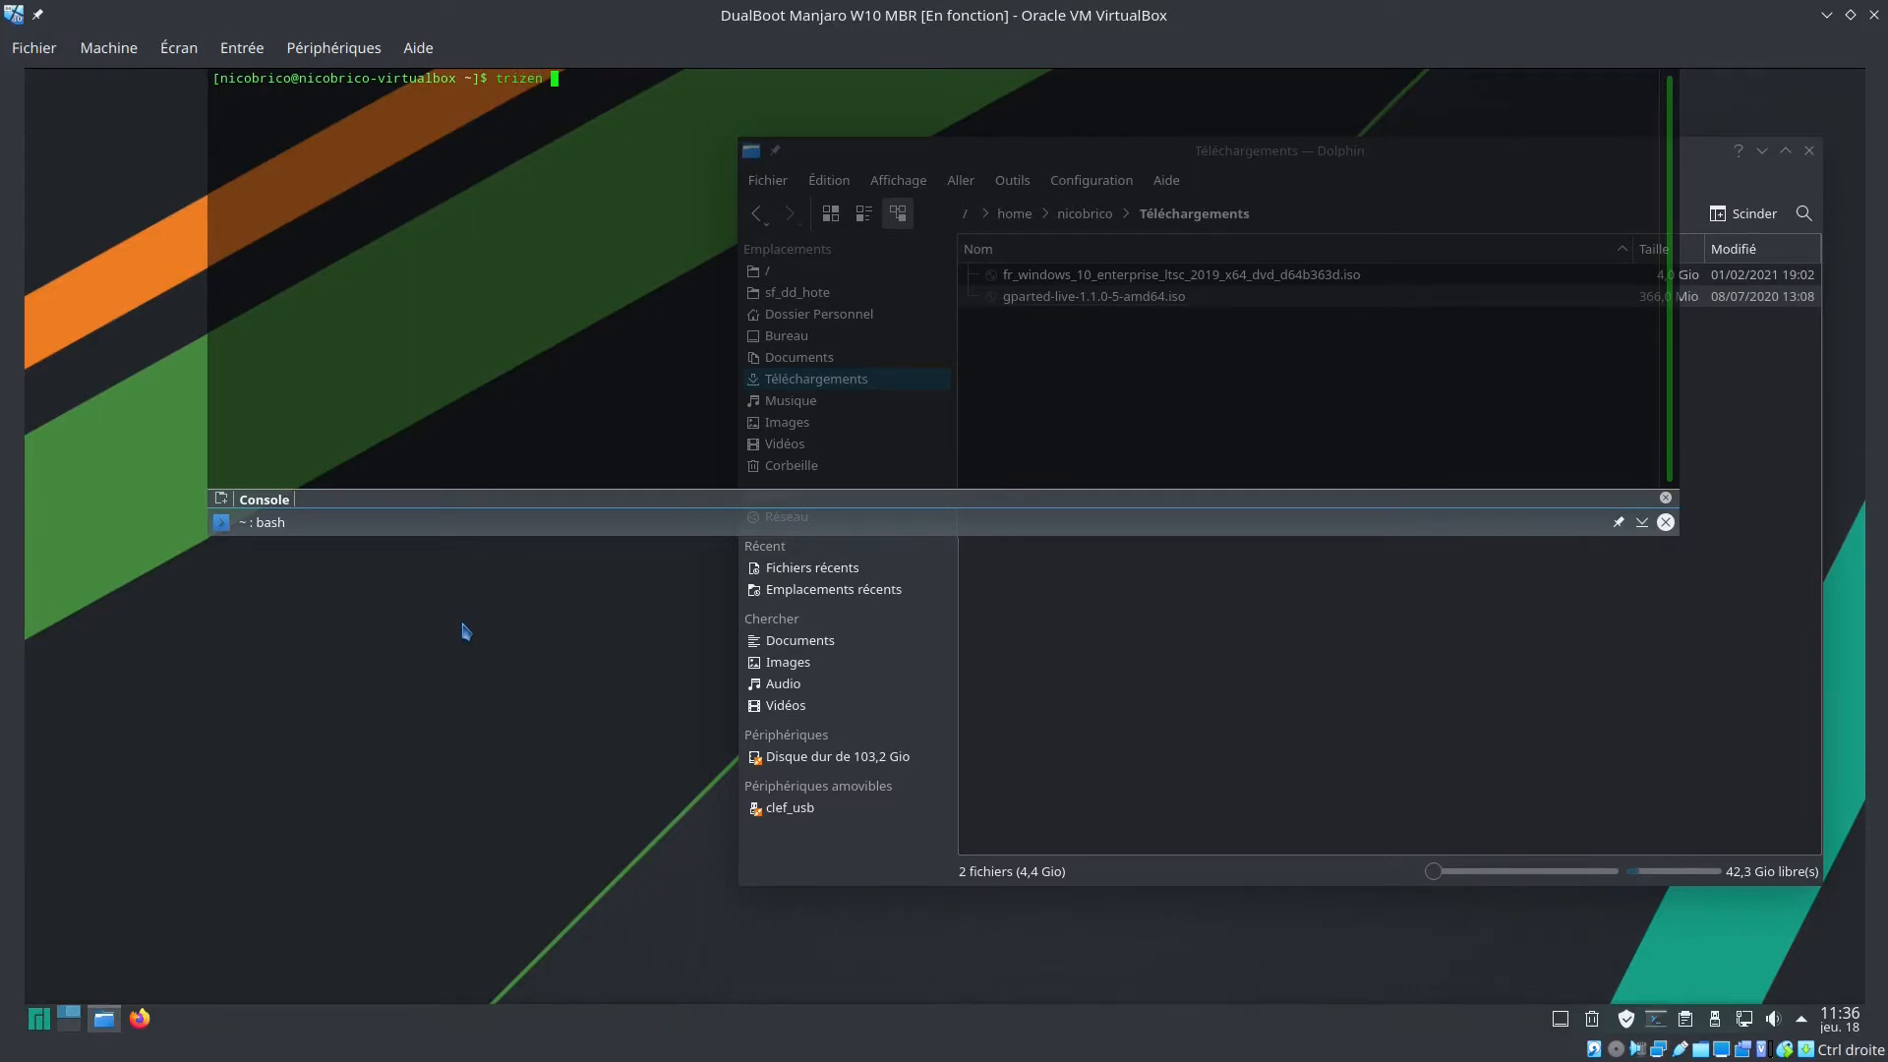
pyautogui.write('imagewriter')
pyautogui.press('Return')
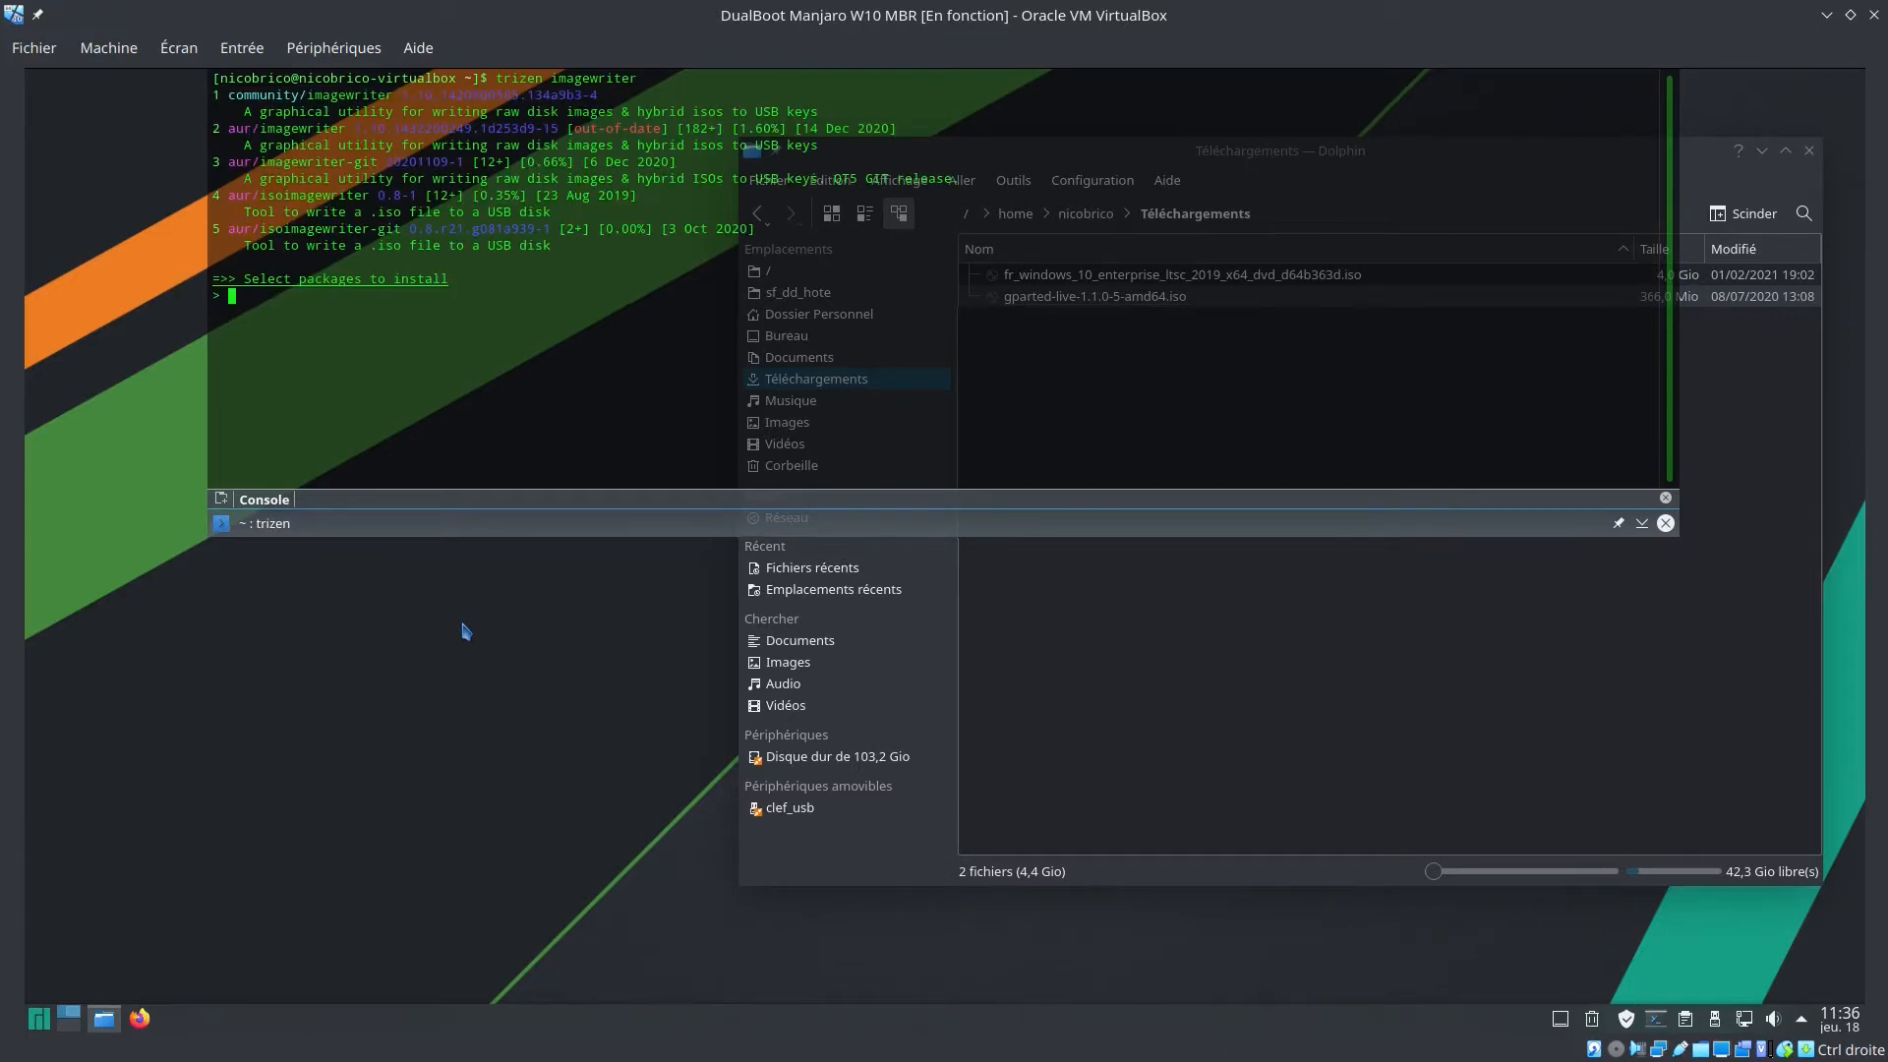
# Install package 1, community/imagewriter, authenticating with the sudo password and accepting the installation, and leave the terminal
pyautogui.write('1')
pyautogui.press('Return')
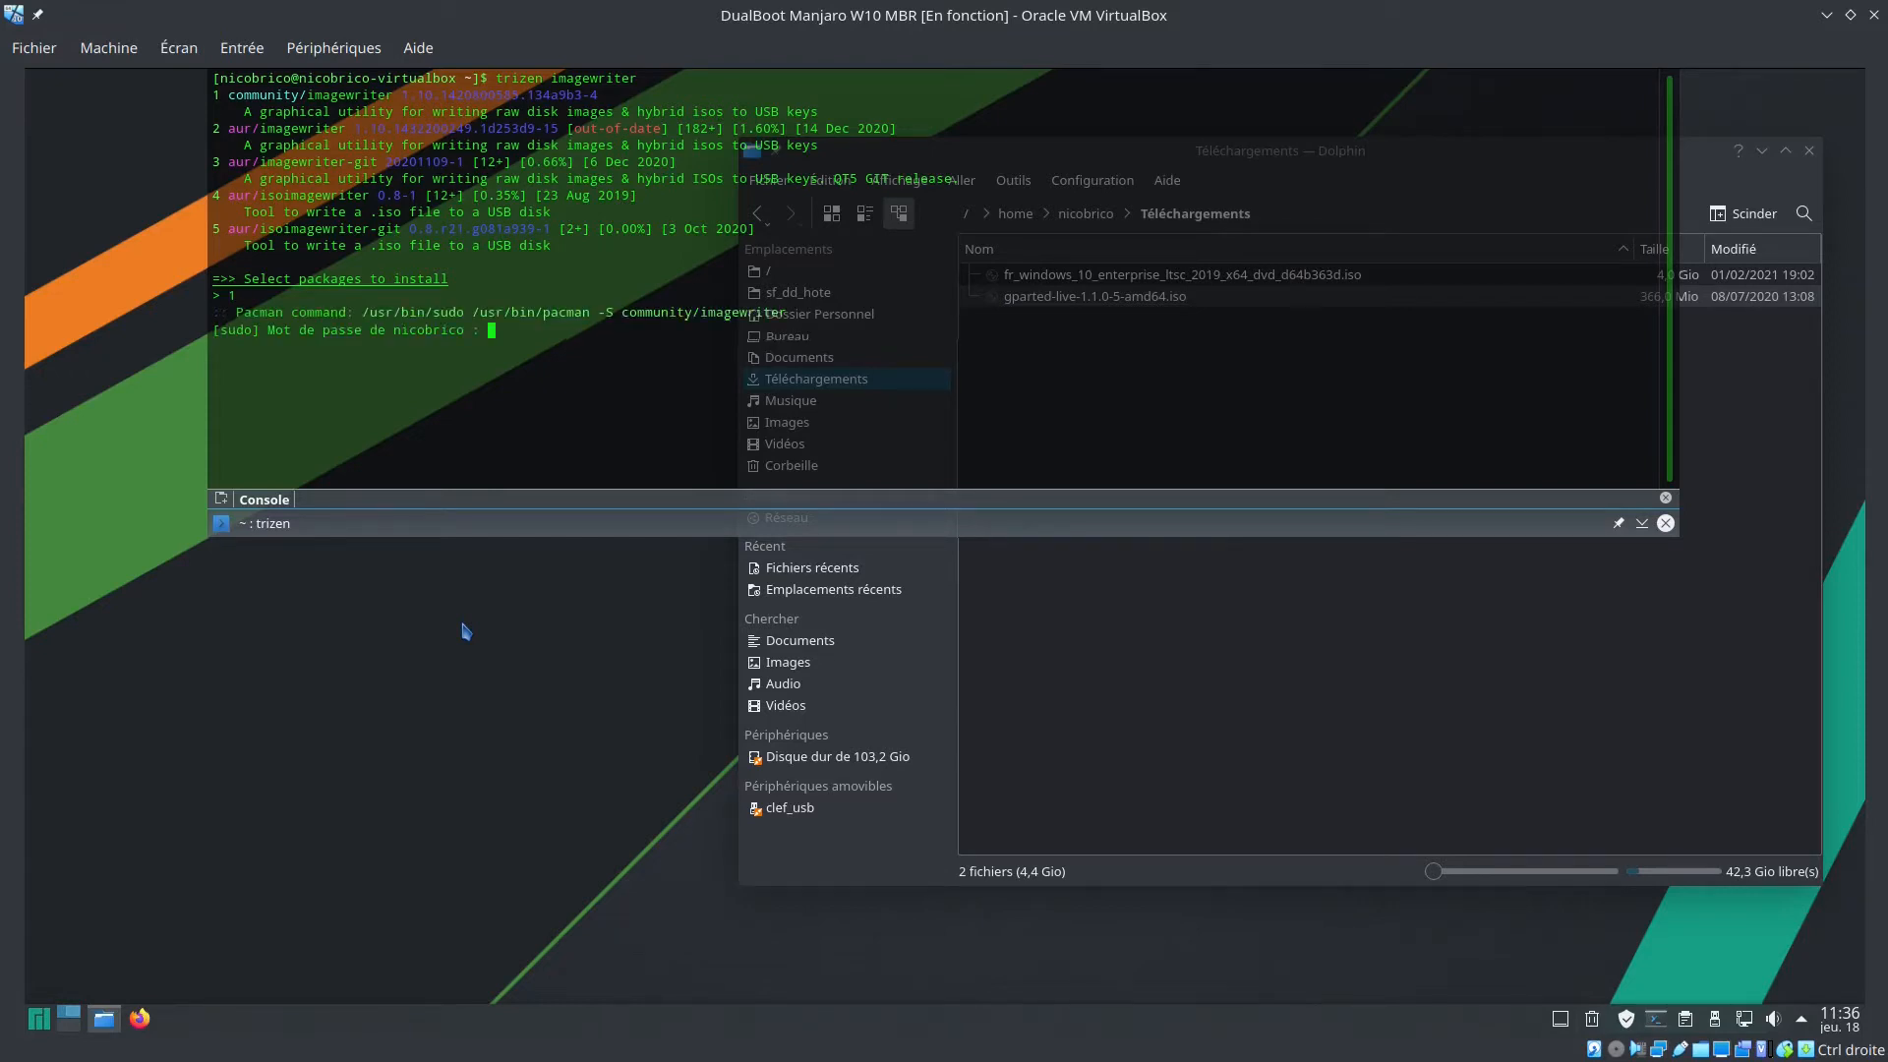
pyautogui.press('Return')
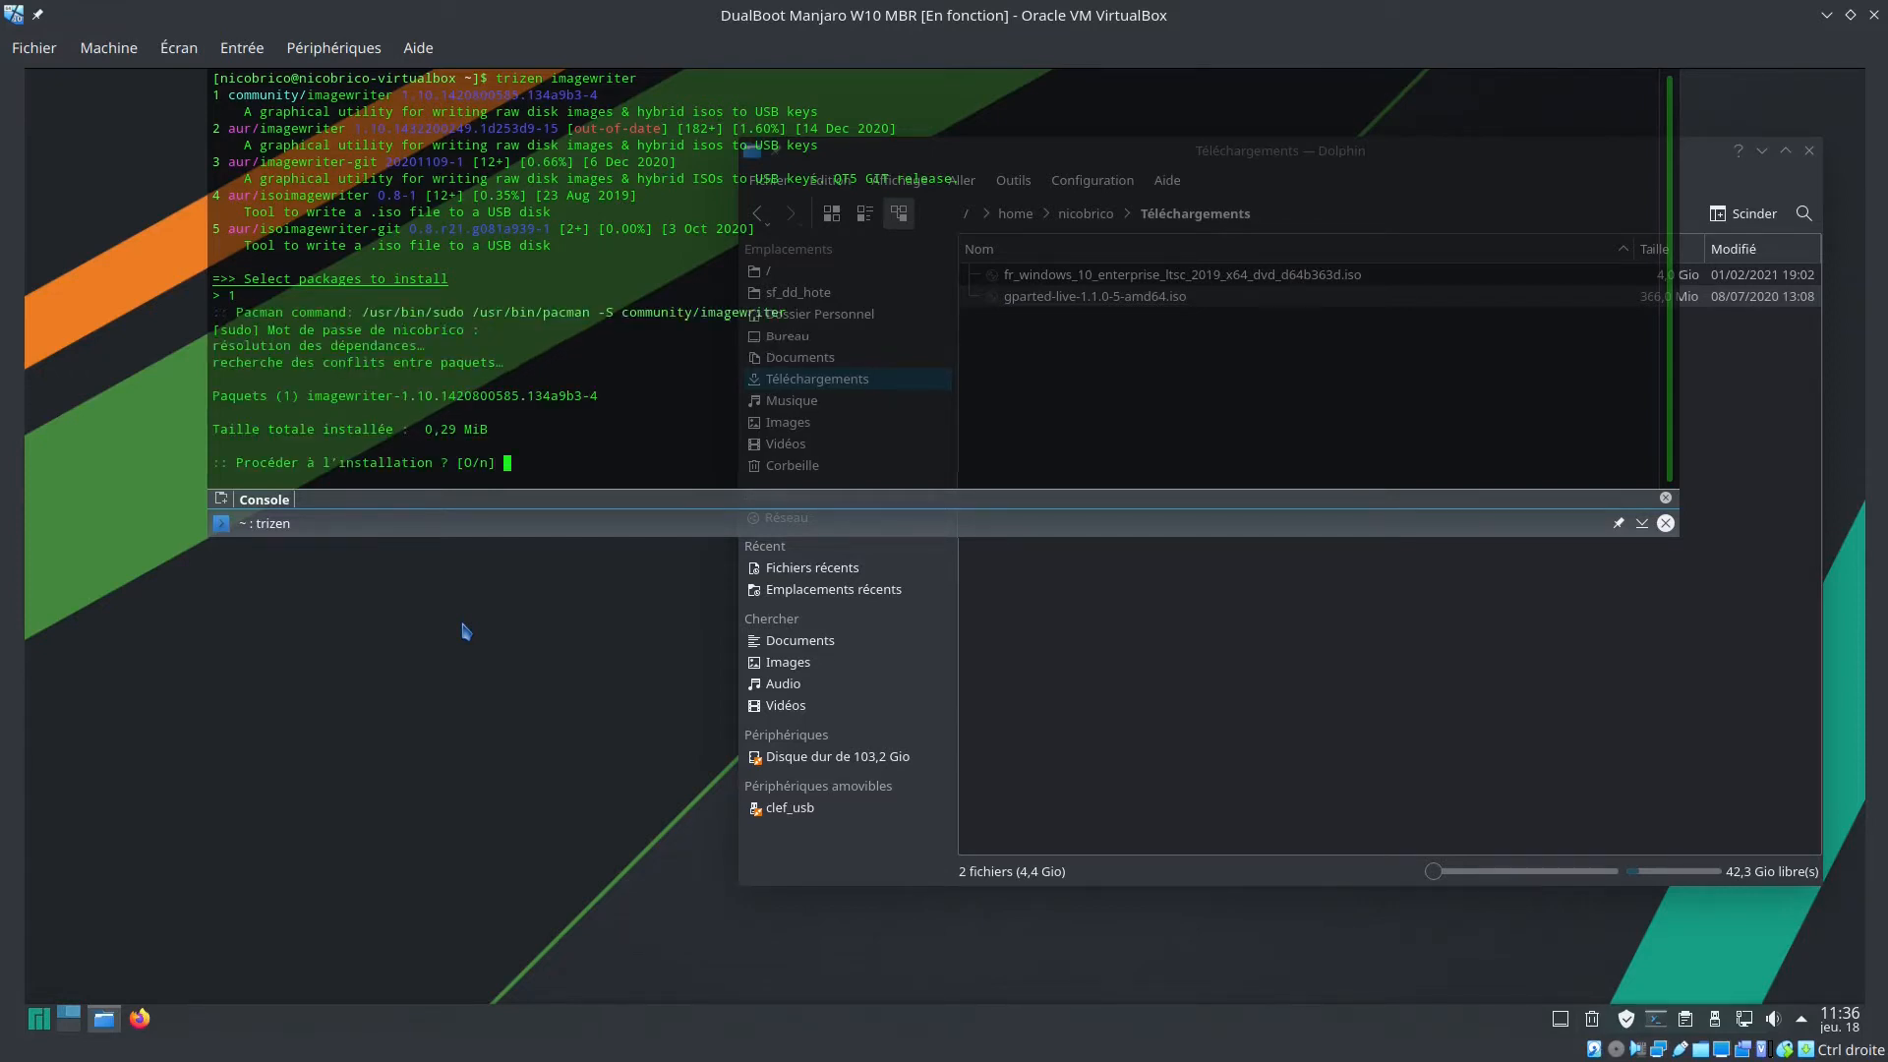
pyautogui.press('Return')
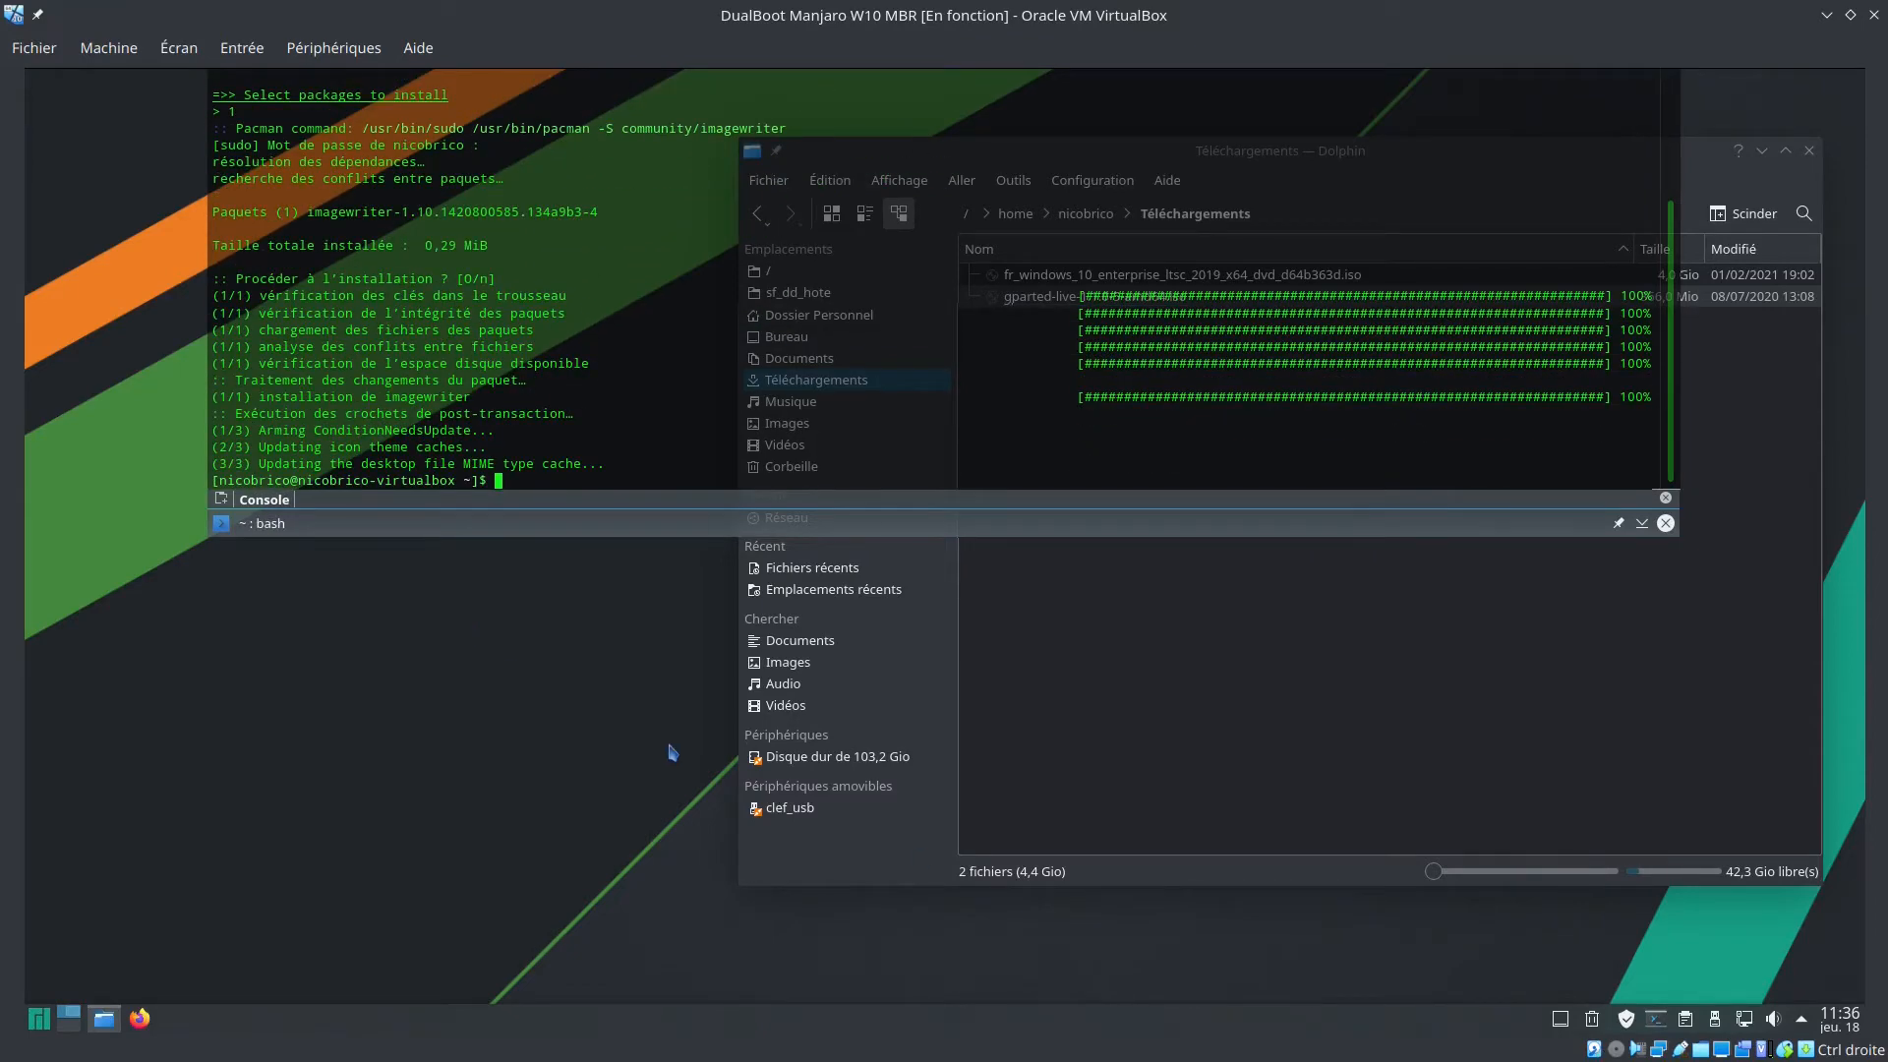
pyautogui.click(856, 858)
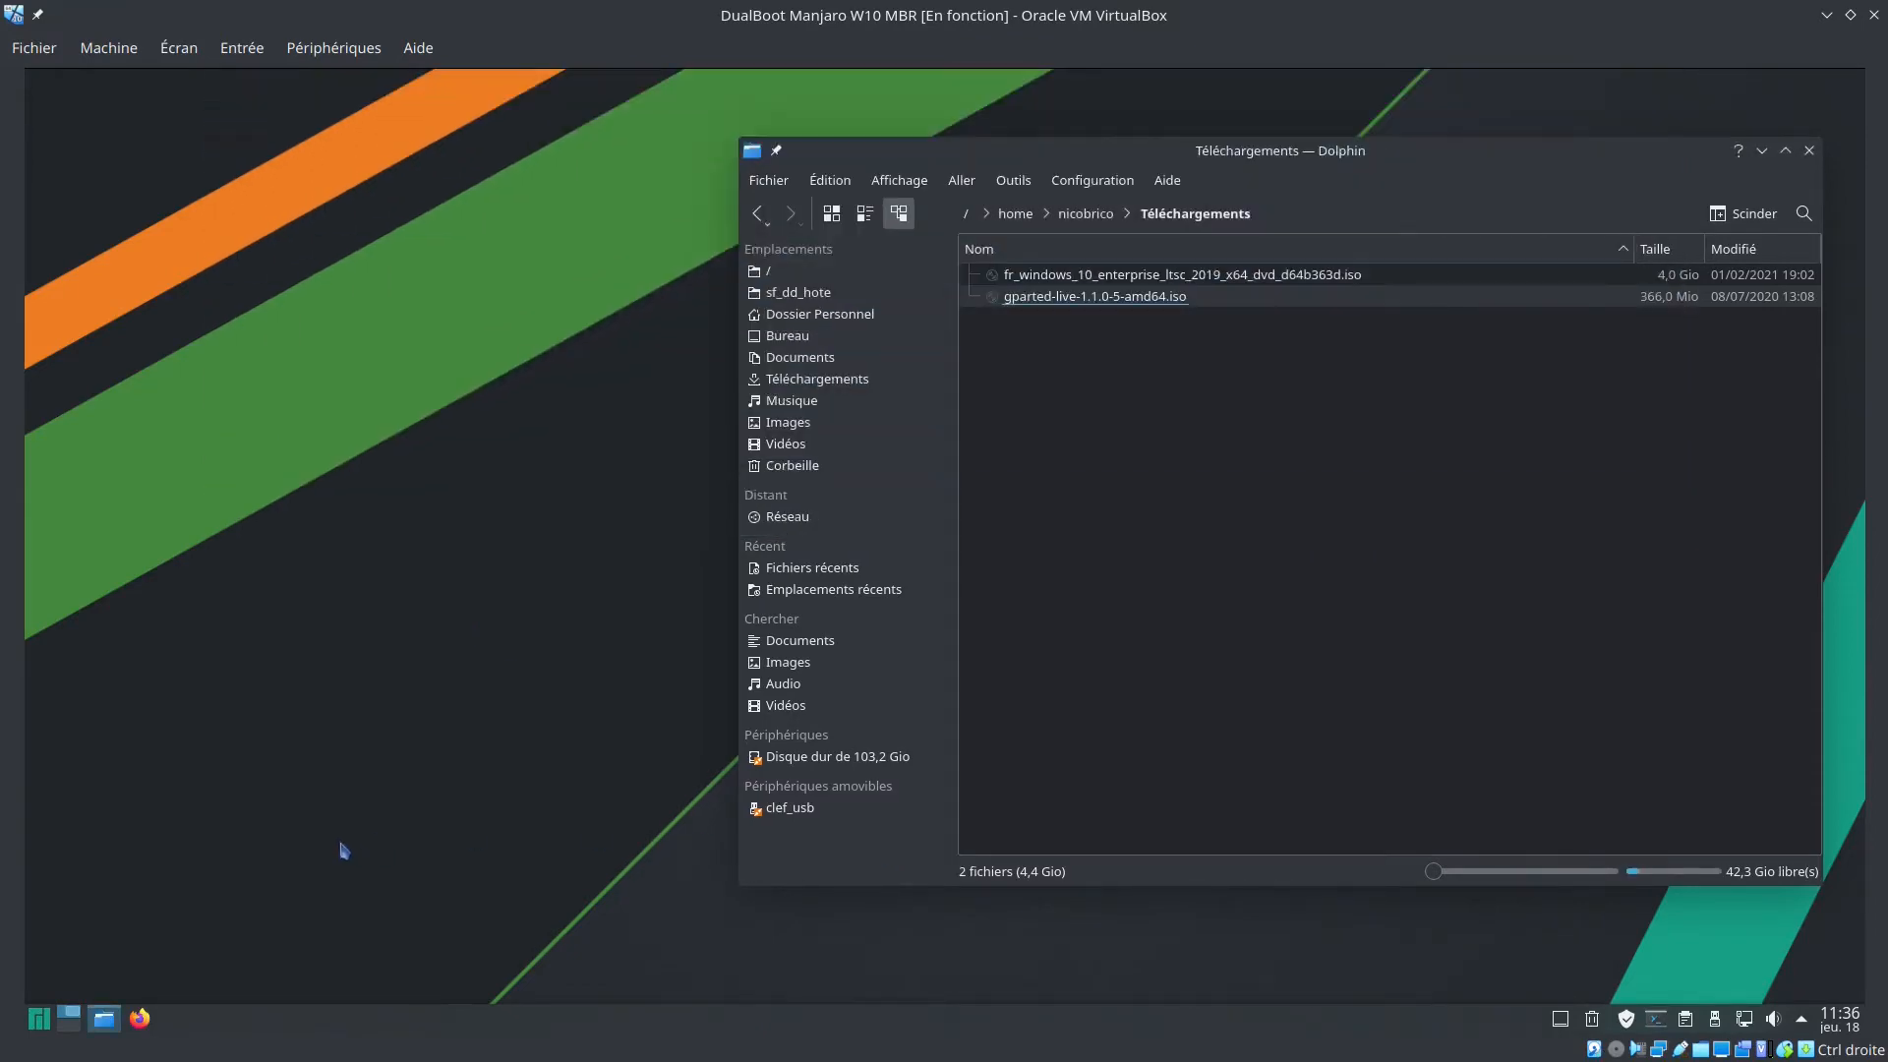
# Launch SUSE Studio Imagewriter, move its window beside the file manager and choose the SanDisk Ultra USB 3.0 (/dev/sdb) as target
pyautogui.click(38, 1019)
pyautogui.moveTo(235, 862)
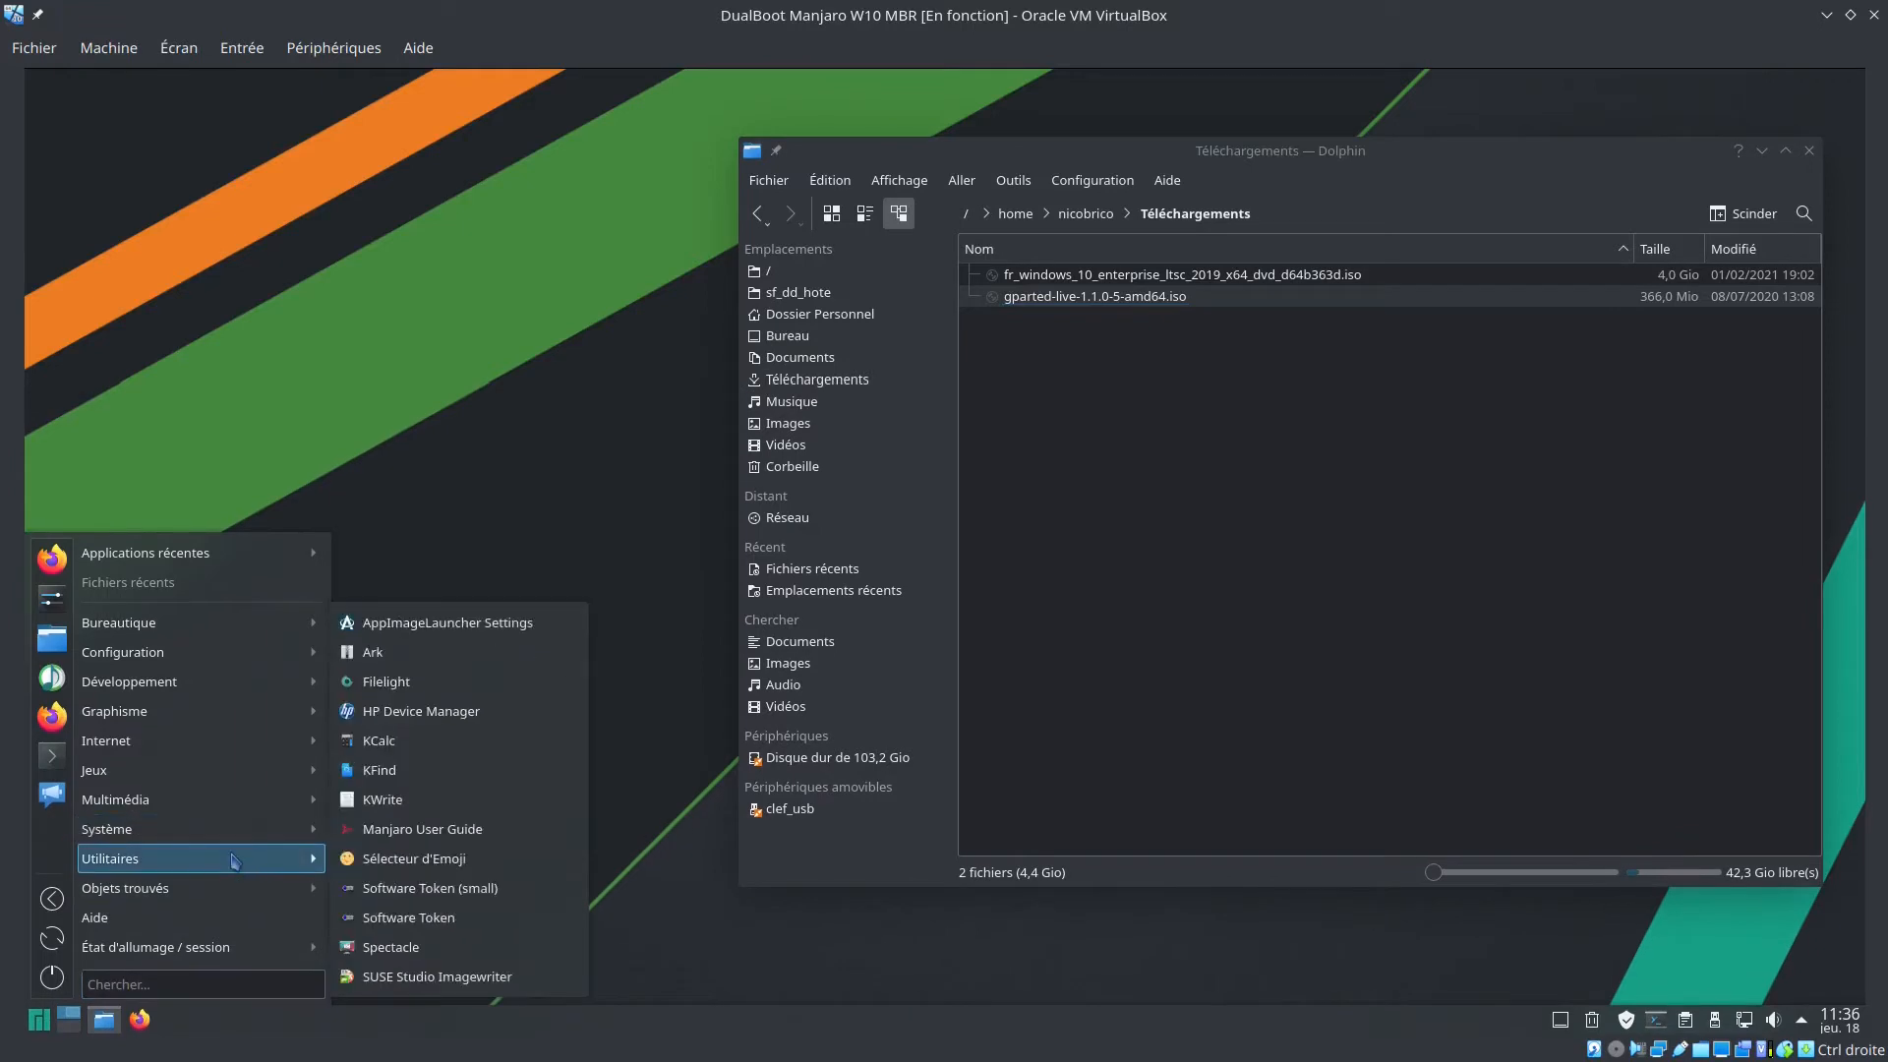
pyautogui.click(392, 979)
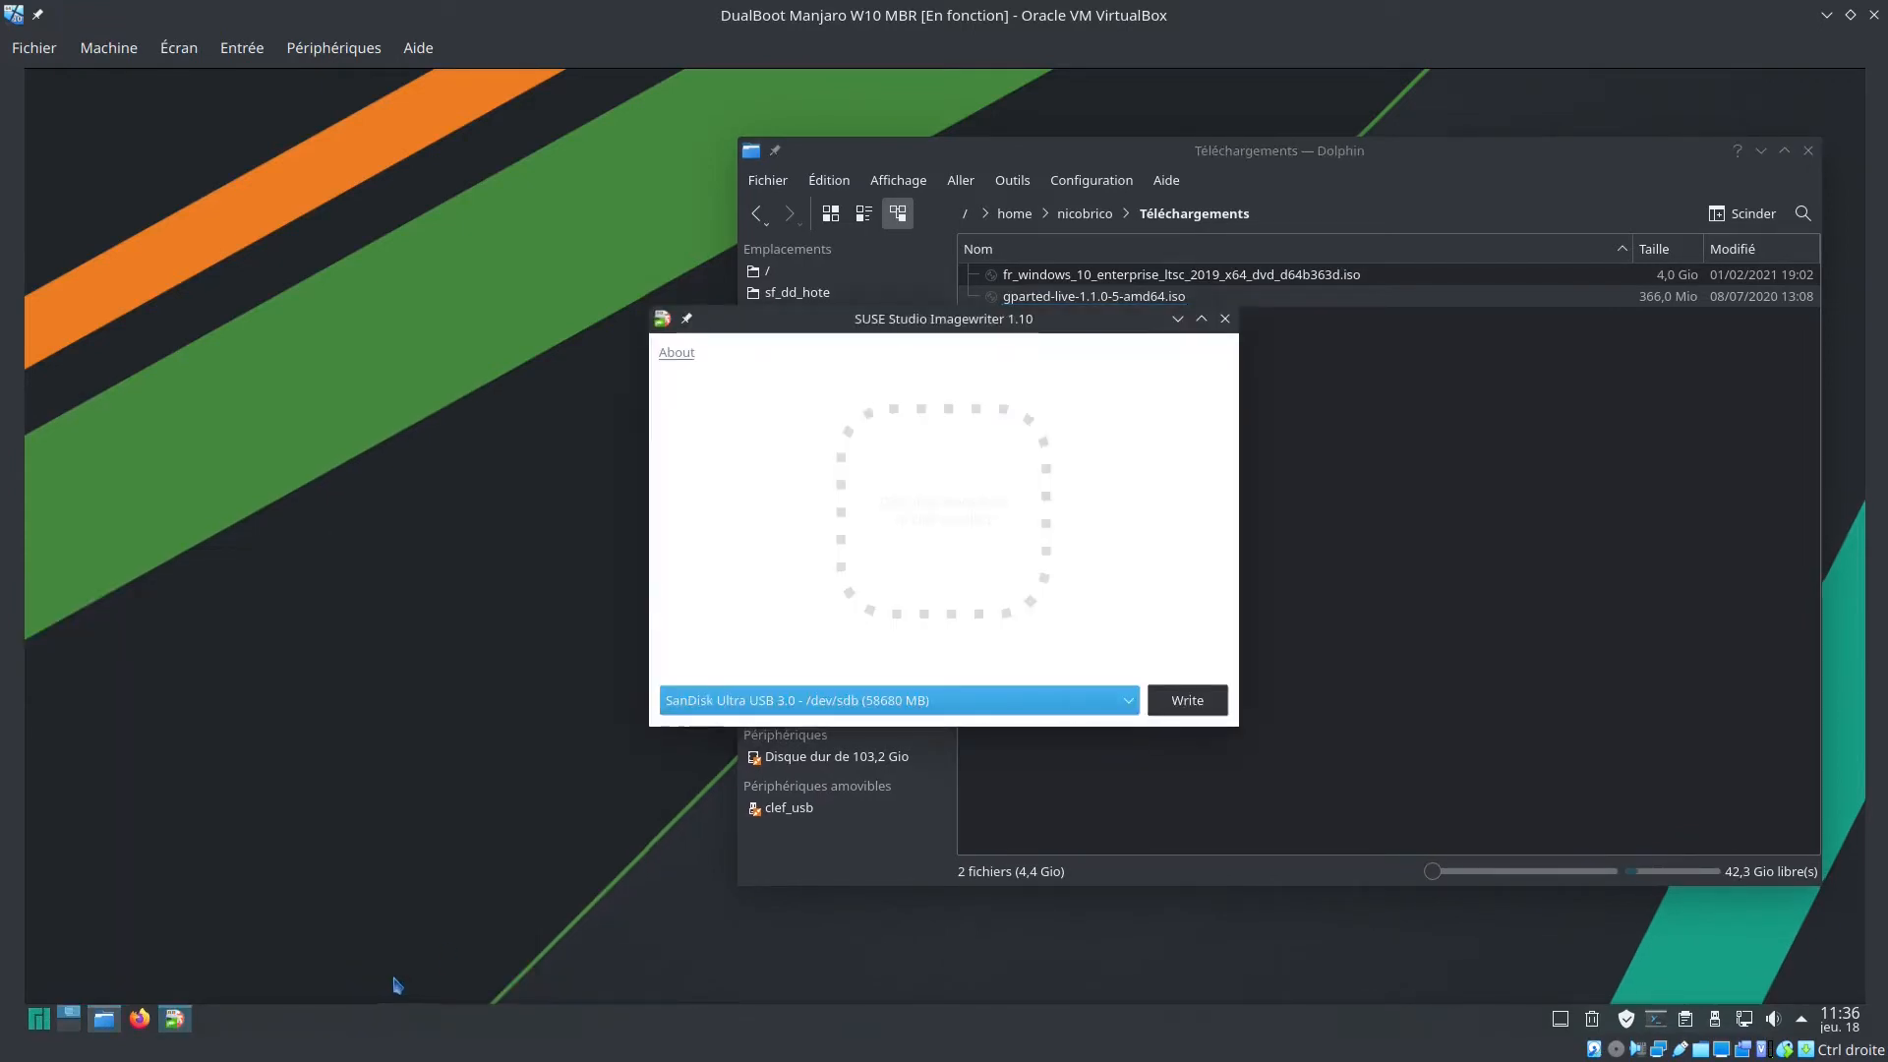
pyautogui.moveTo(908, 396); pyautogui.dragTo(459, 360)
pyautogui.click(486, 652)
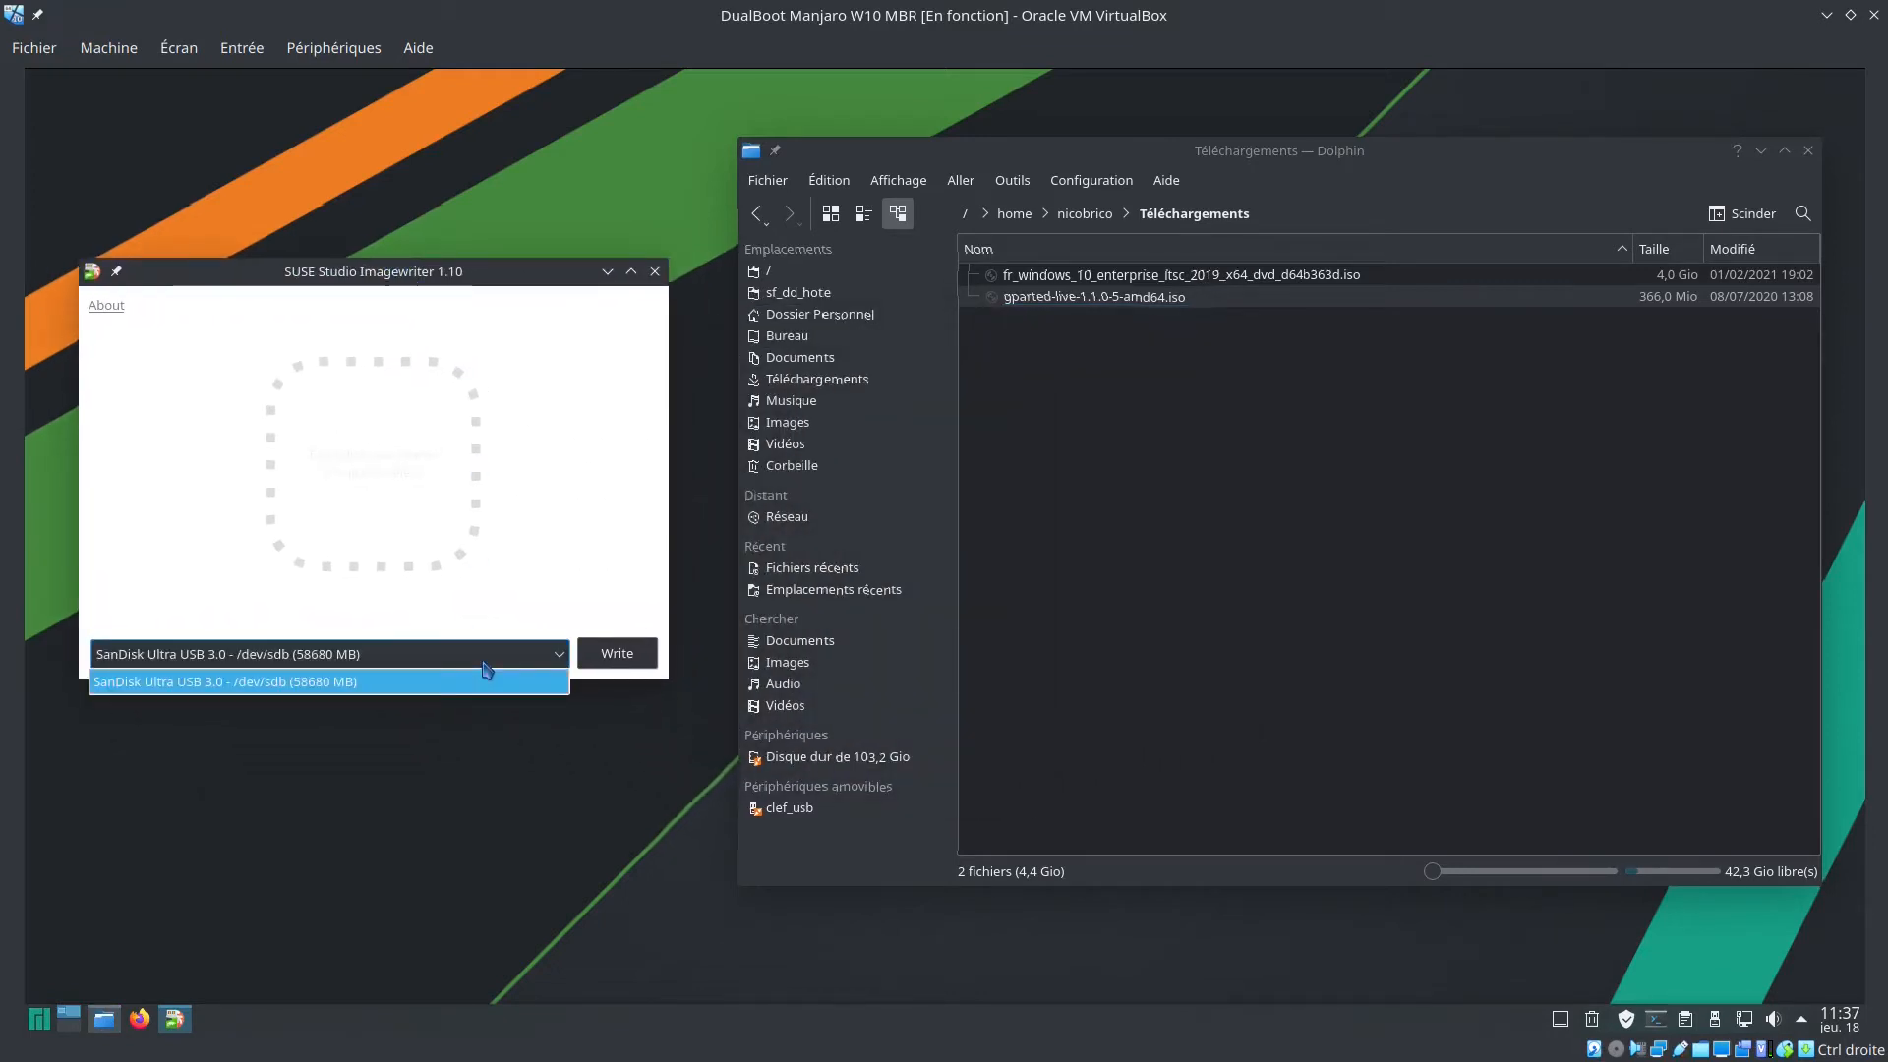
pyautogui.click(485, 668)
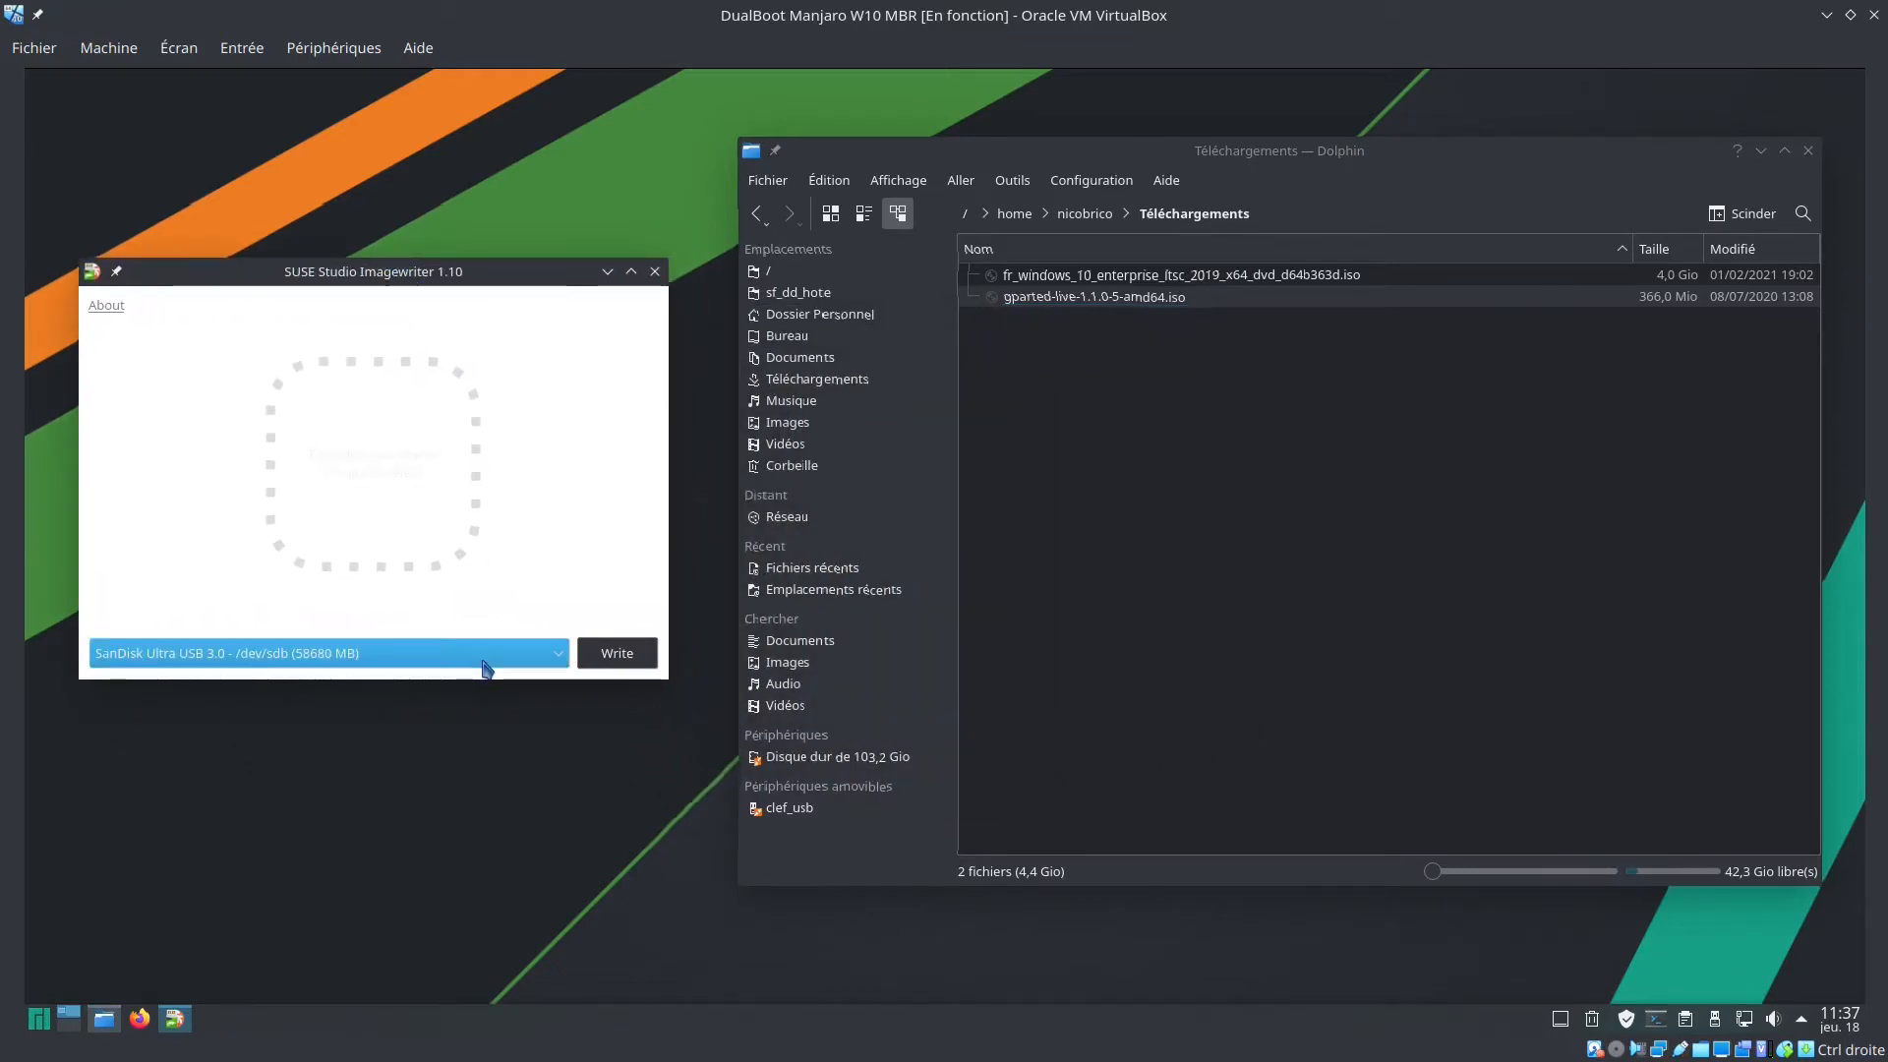
# Load gparted-live-1.1.0-5-amd64.iso from Téléchargements into Imagewriter and write it to /dev/sdb, accepting the overwrite
pyautogui.click(1183, 727)
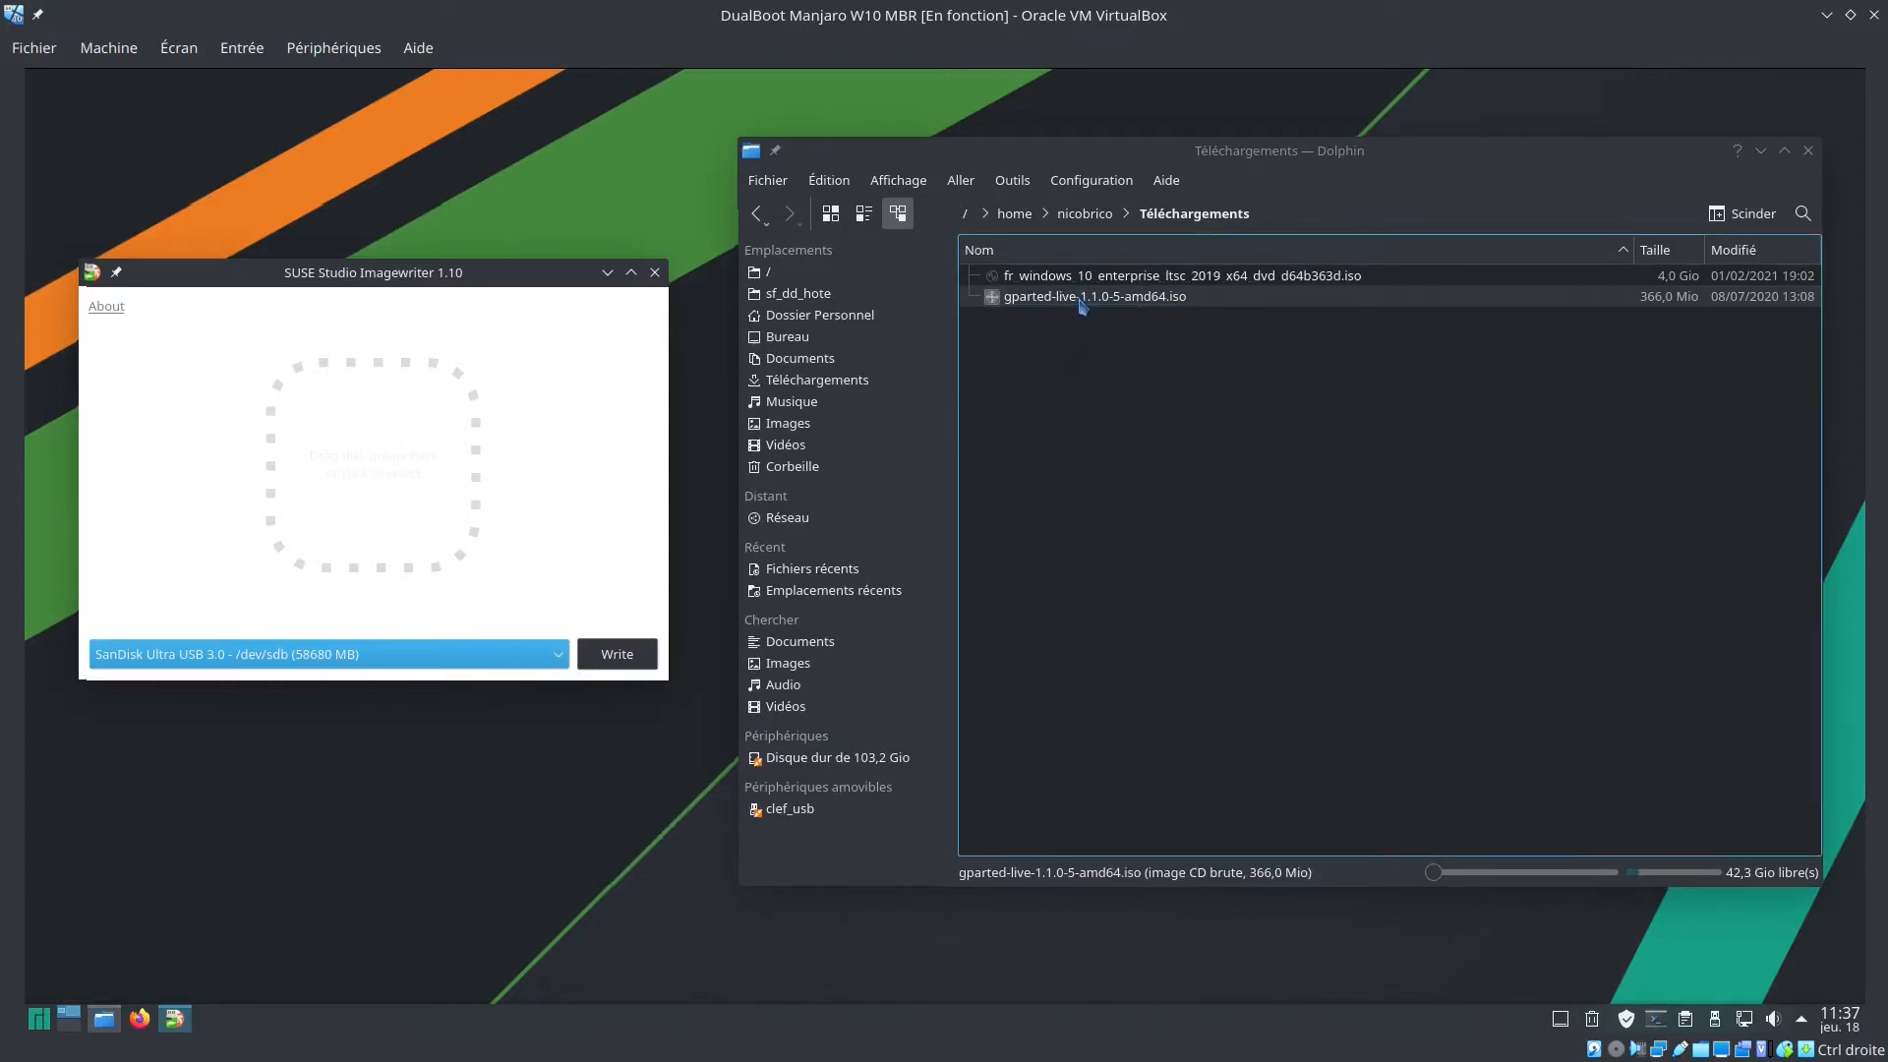
pyautogui.moveTo(1082, 300); pyautogui.dragTo(370, 454)
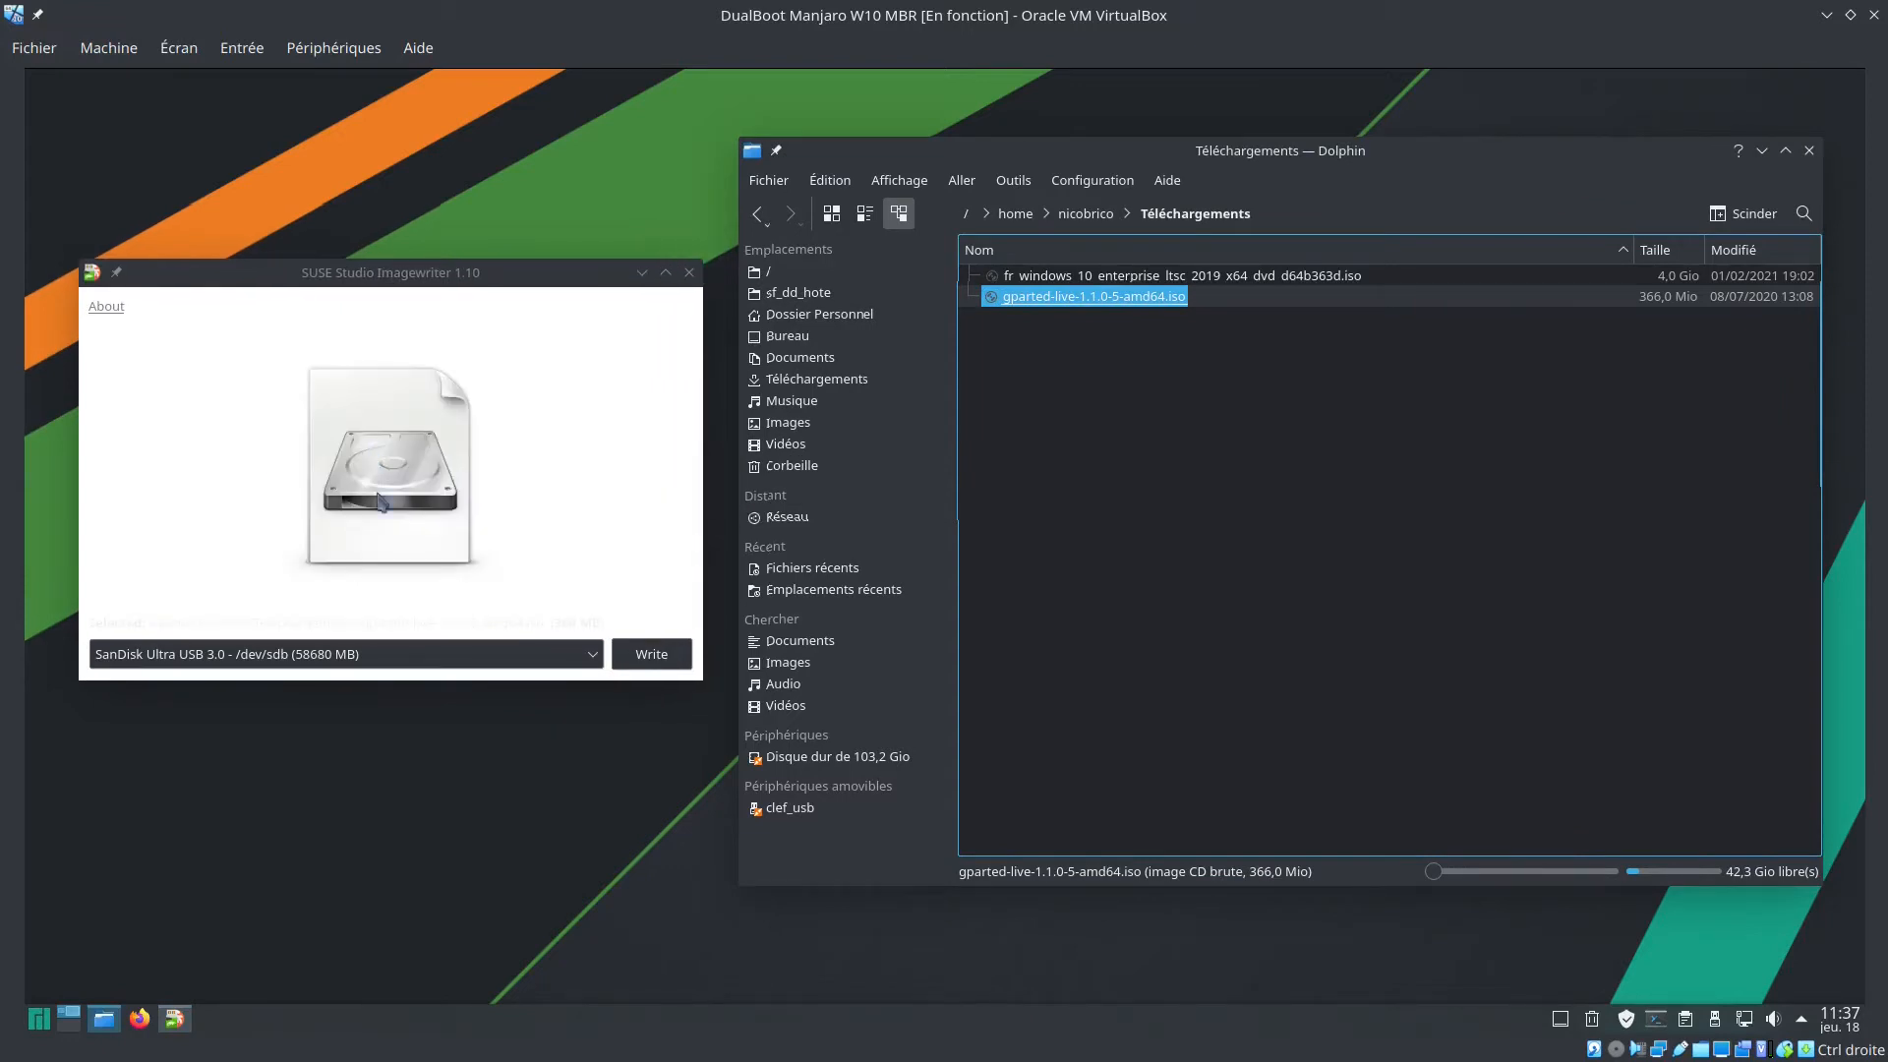
pyautogui.click(653, 655)
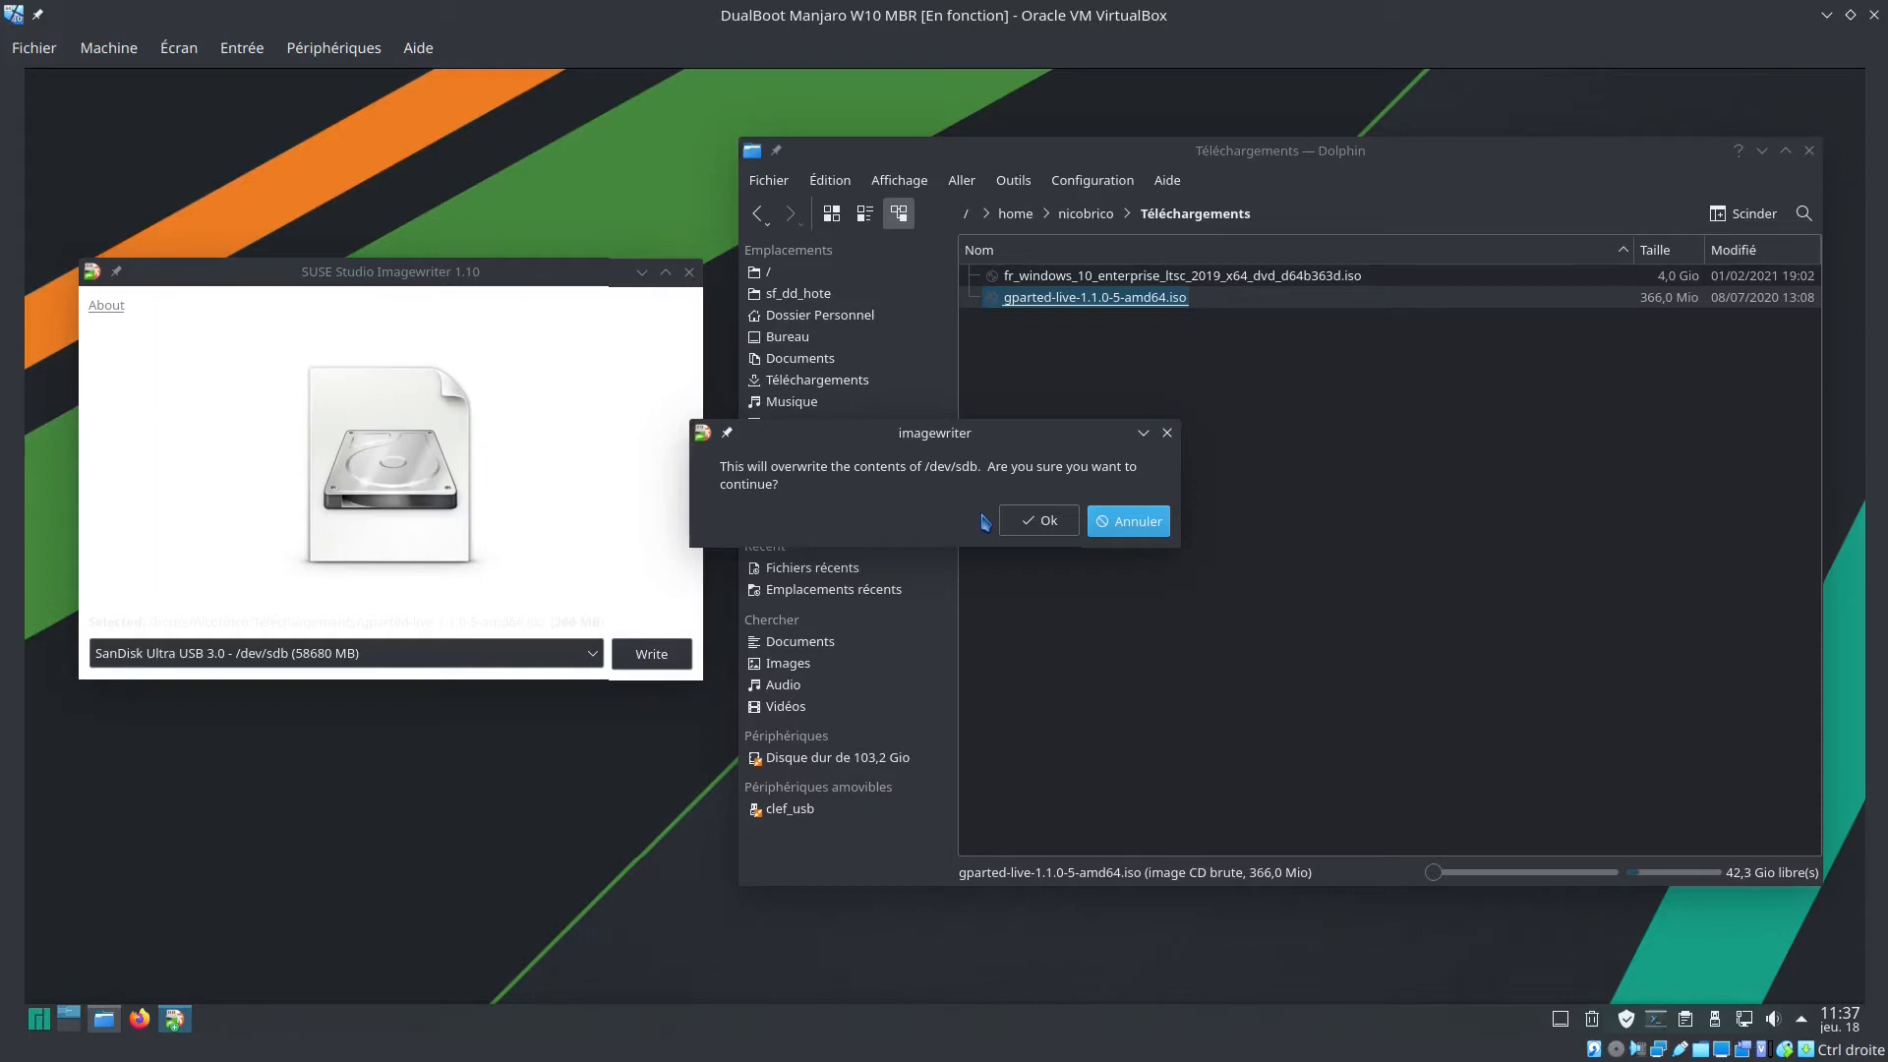
pyautogui.click(1034, 529)
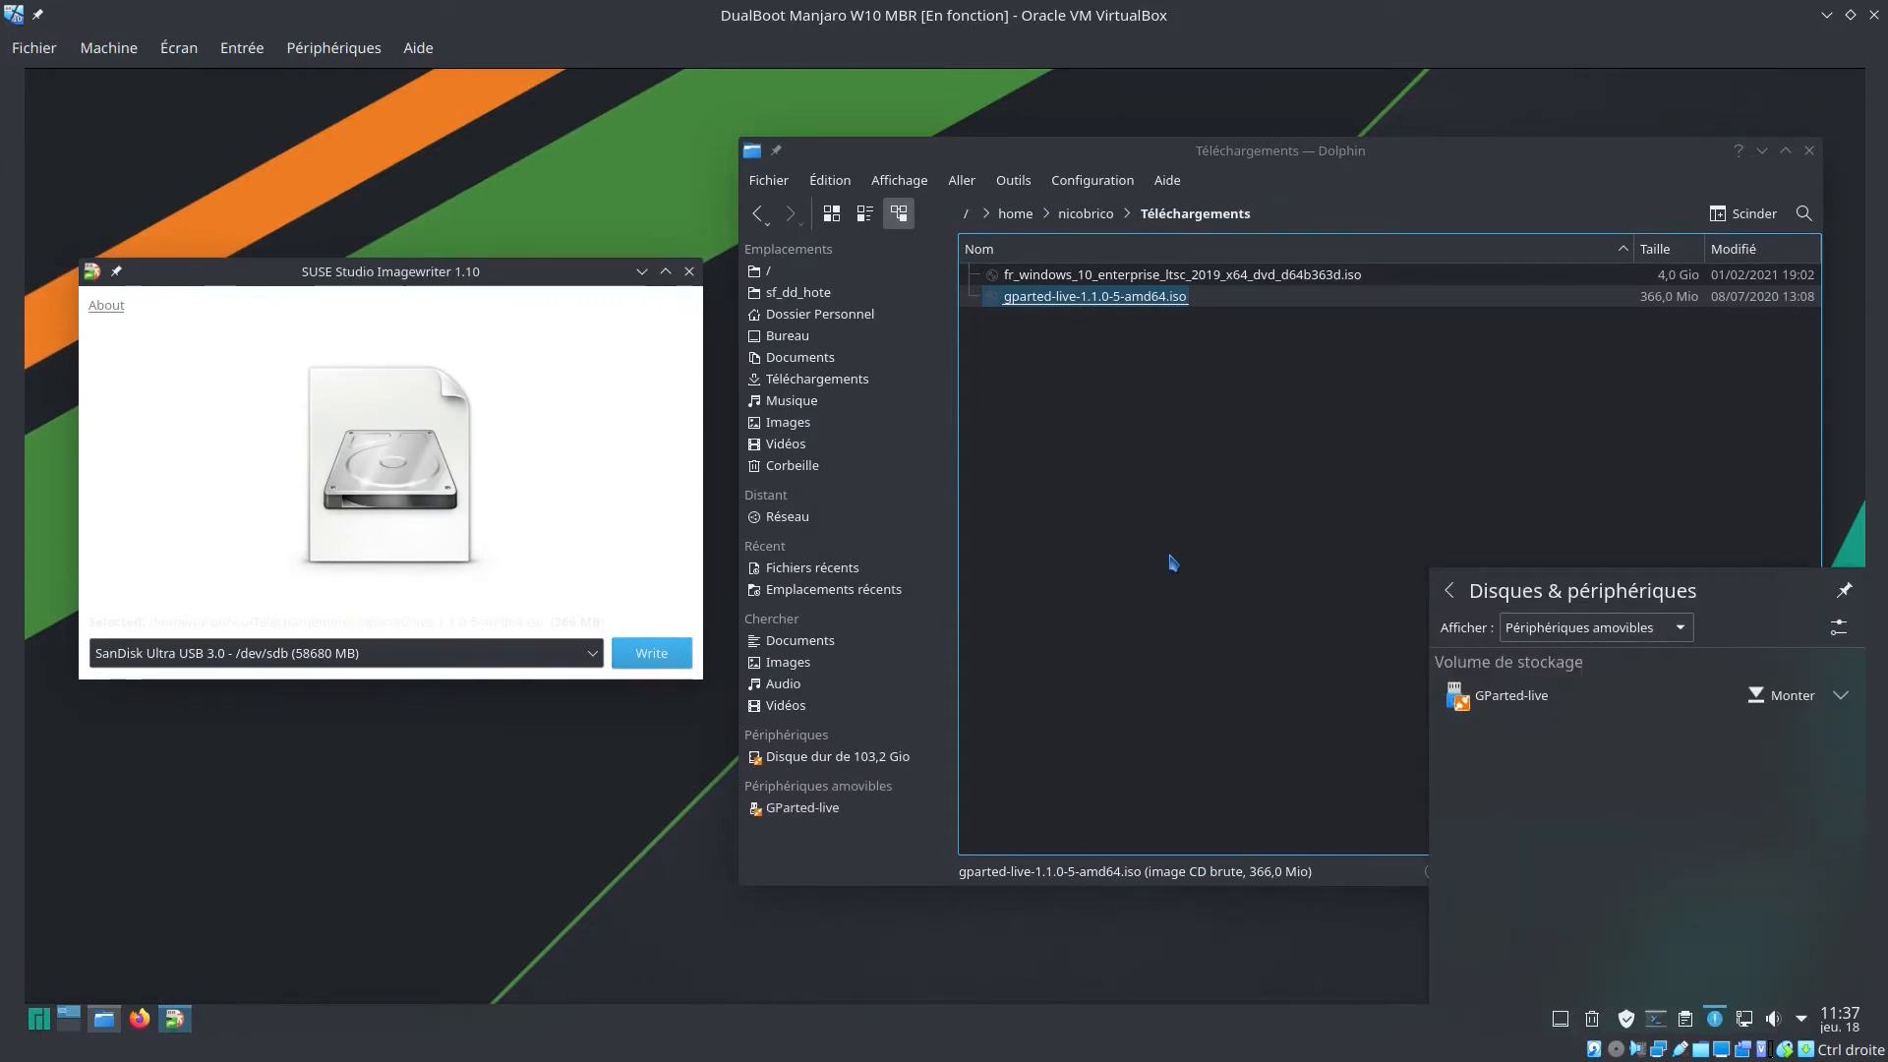
# Close Imagewriter and the file manager, and shut down the Manjaro system
pyautogui.click(689, 271)
pyautogui.click(1810, 150)
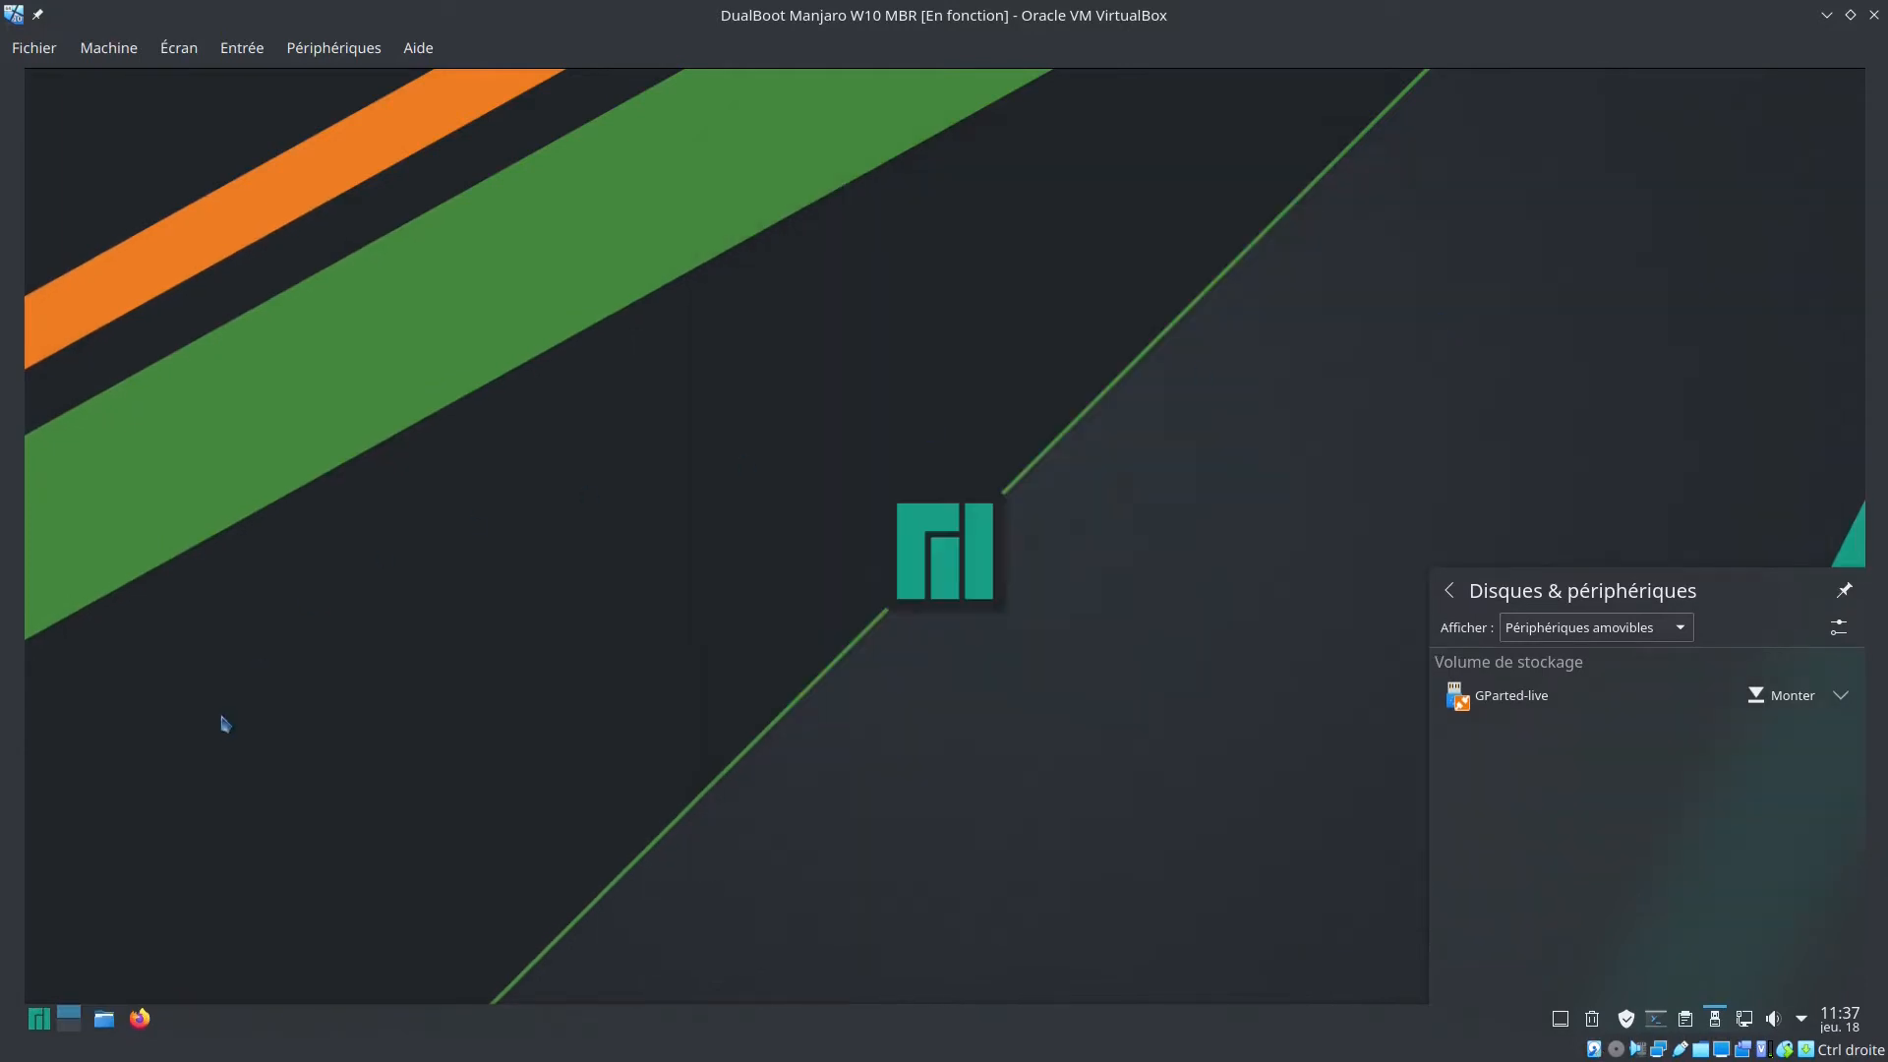
pyautogui.click(37, 1014)
pyautogui.click(36, 981)
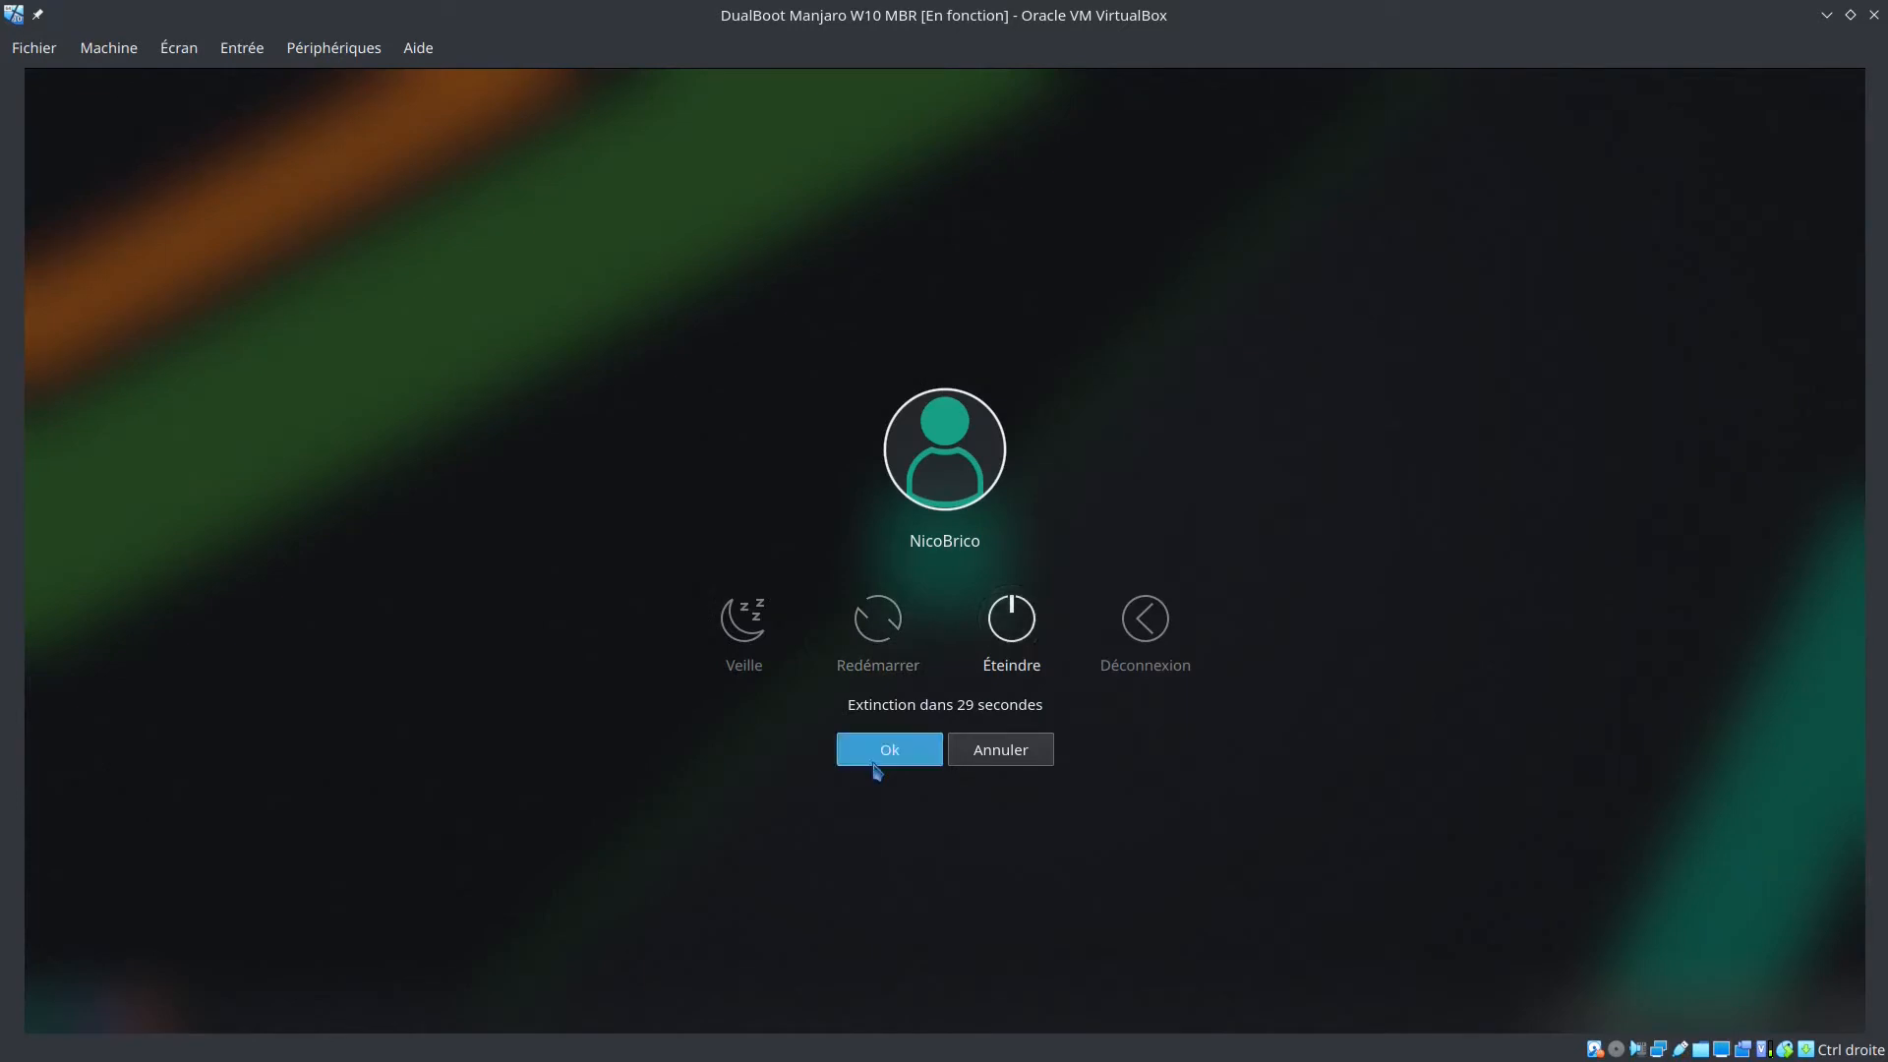
pyautogui.click(876, 763)
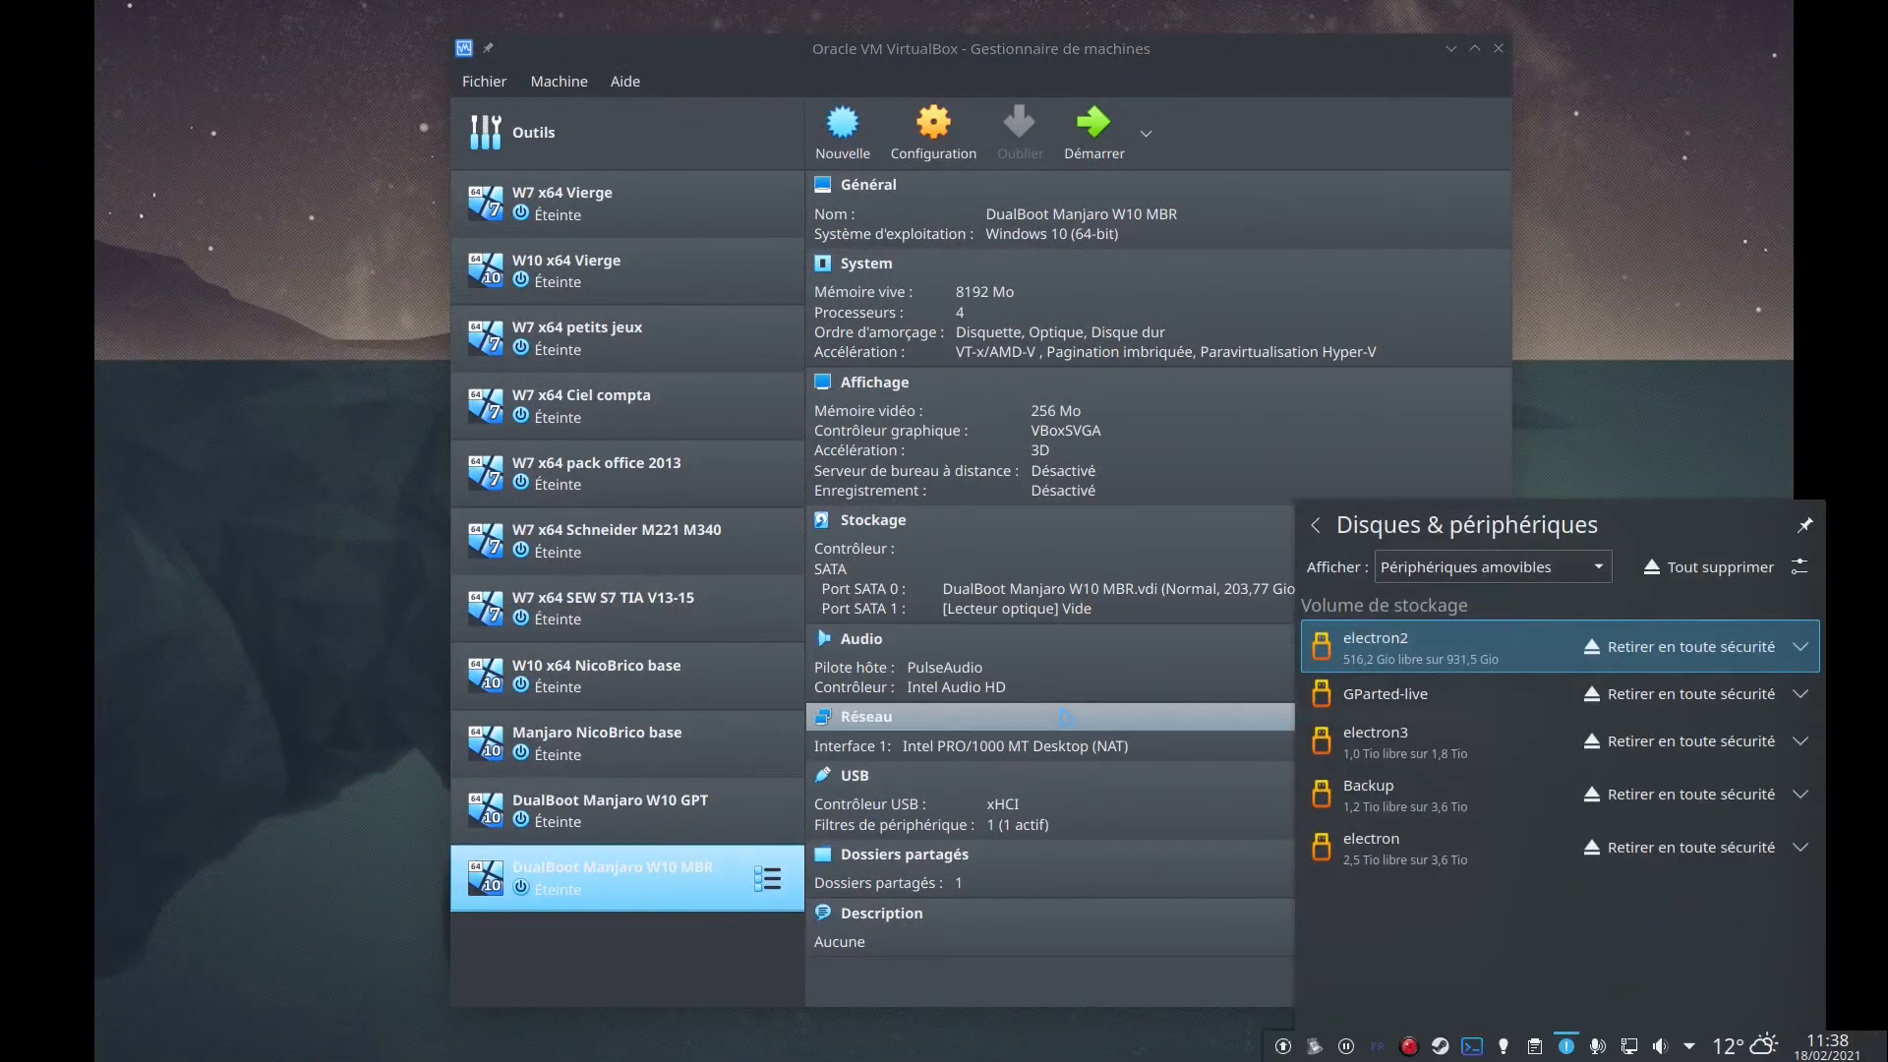
# Insert gparted-live-1.1.0-5-amd64.iso into the optical drive of the DualBoot Manjaro W10 MBR virtual machine
pyautogui.click(1033, 611)
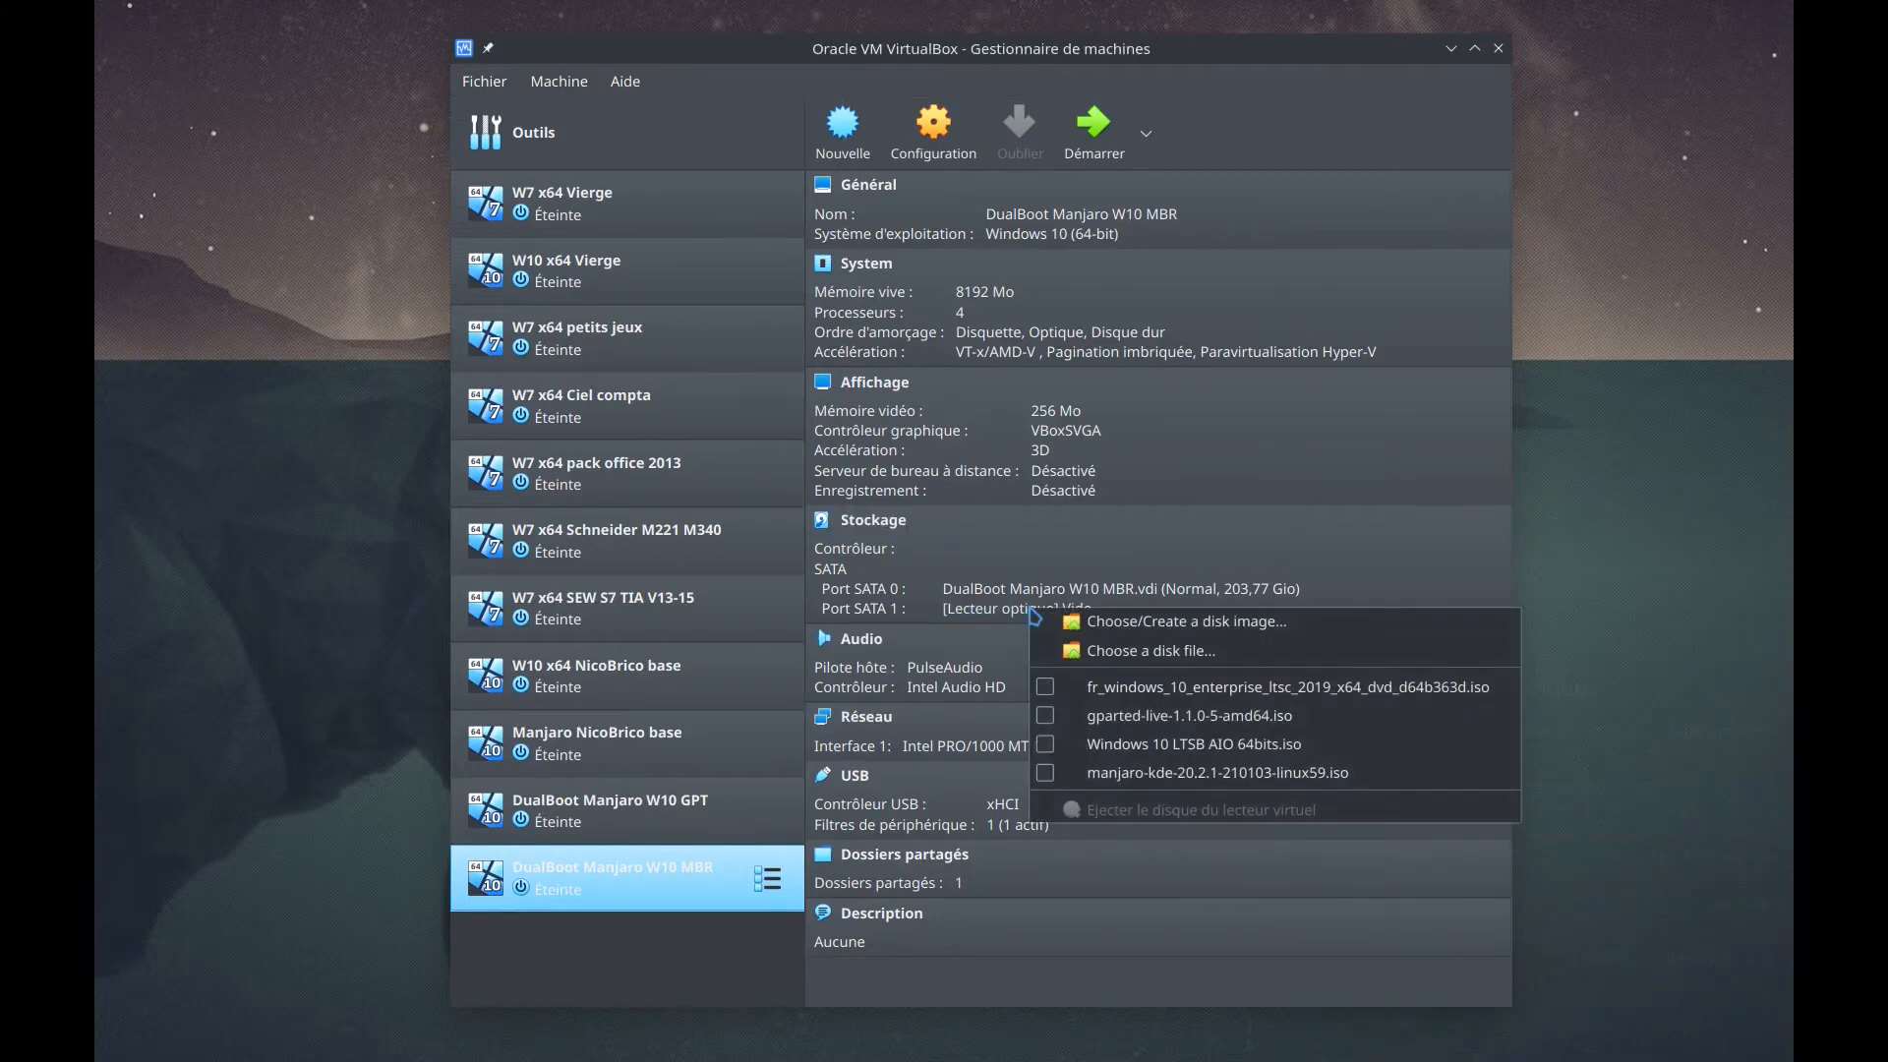
pyautogui.click(1115, 718)
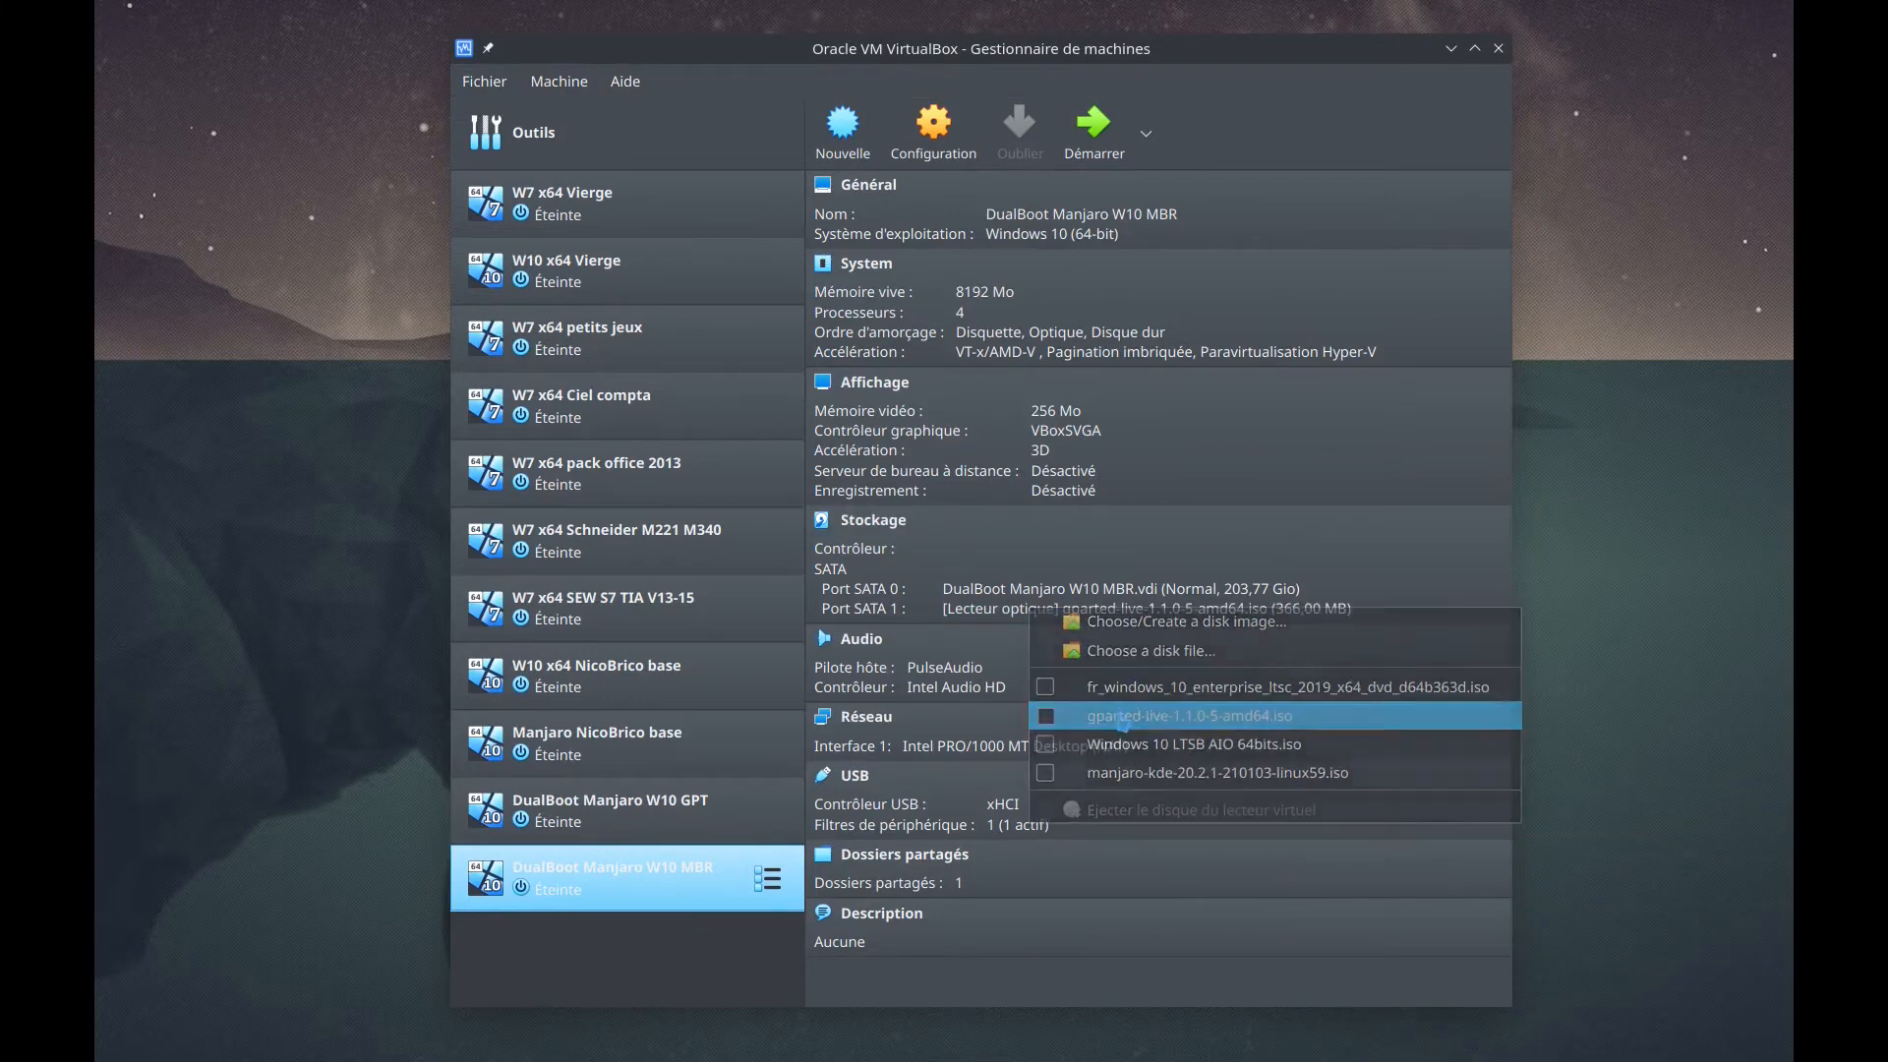
pyautogui.click(669, 939)
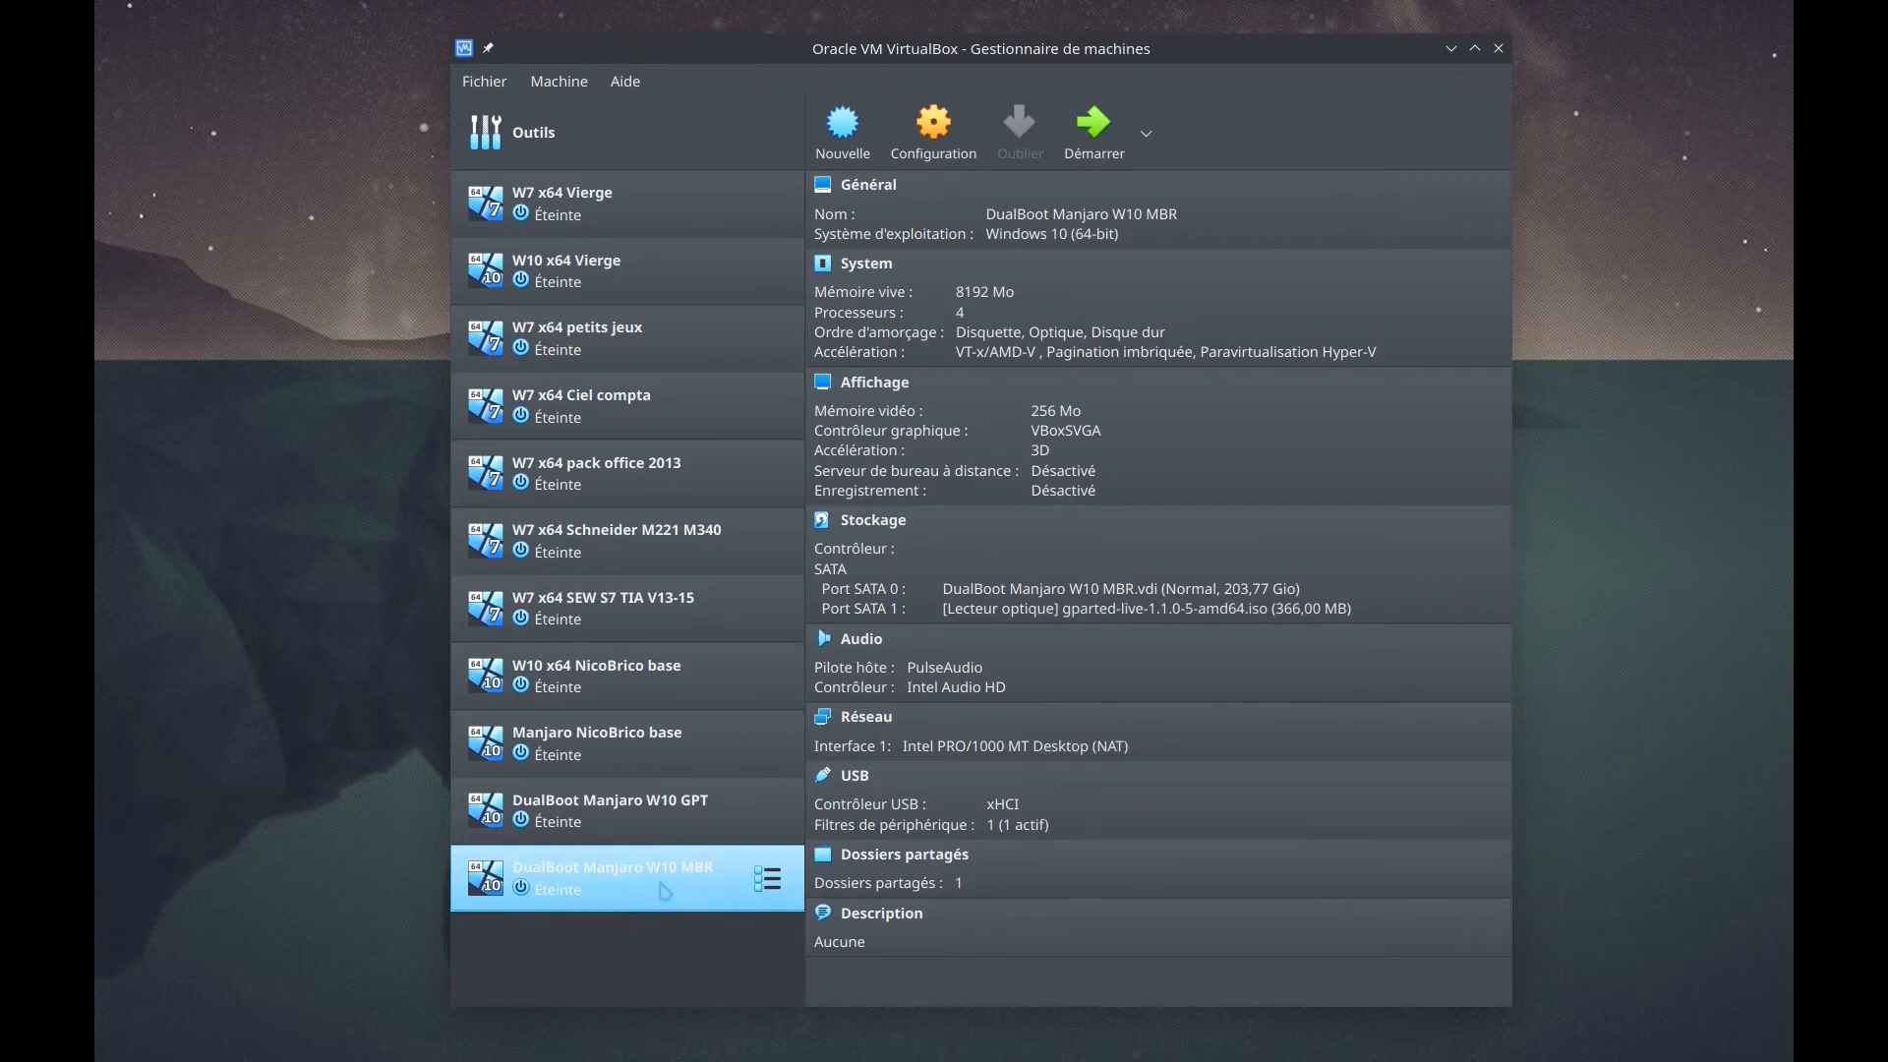
# Start the DualBoot Manjaro W10 MBR machine, boot GParted Live with default settings and choose "Don't touch keymap"
pyautogui.doubleClick(638, 885)
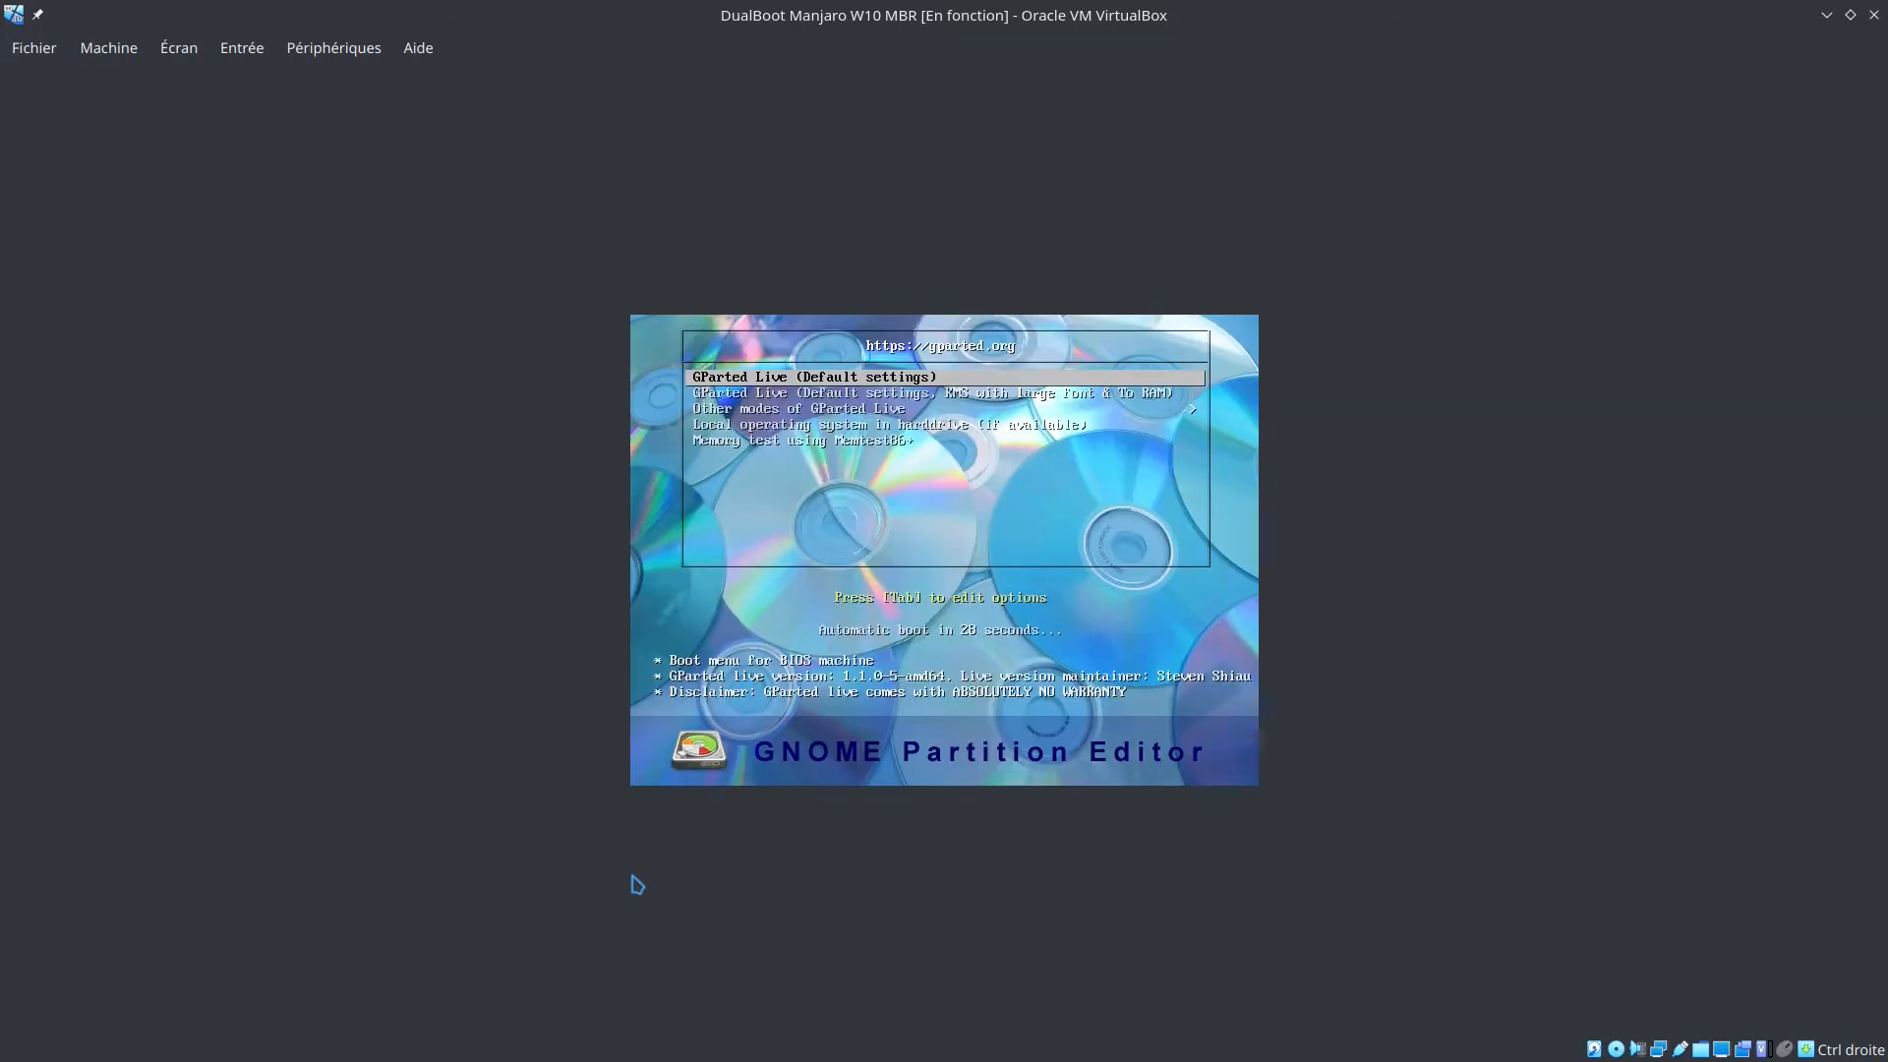
pyautogui.press('Return')
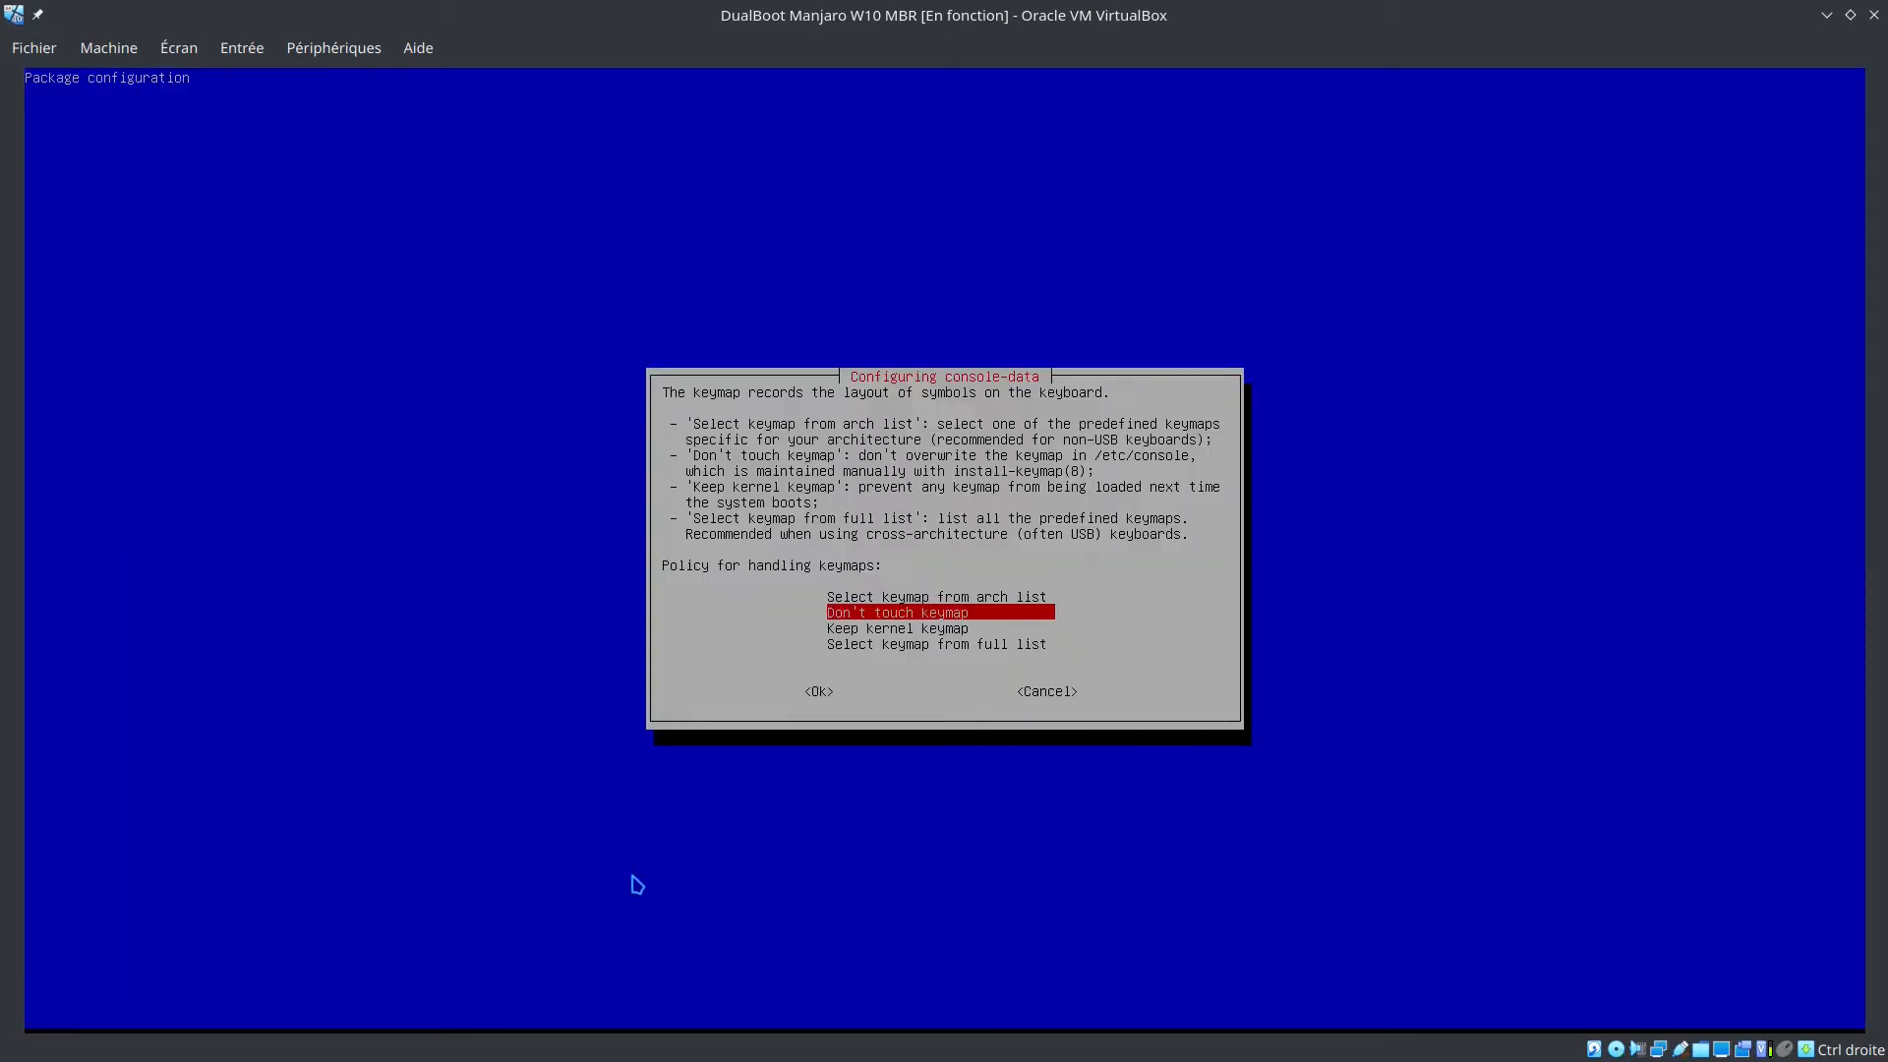
pyautogui.press('Return')
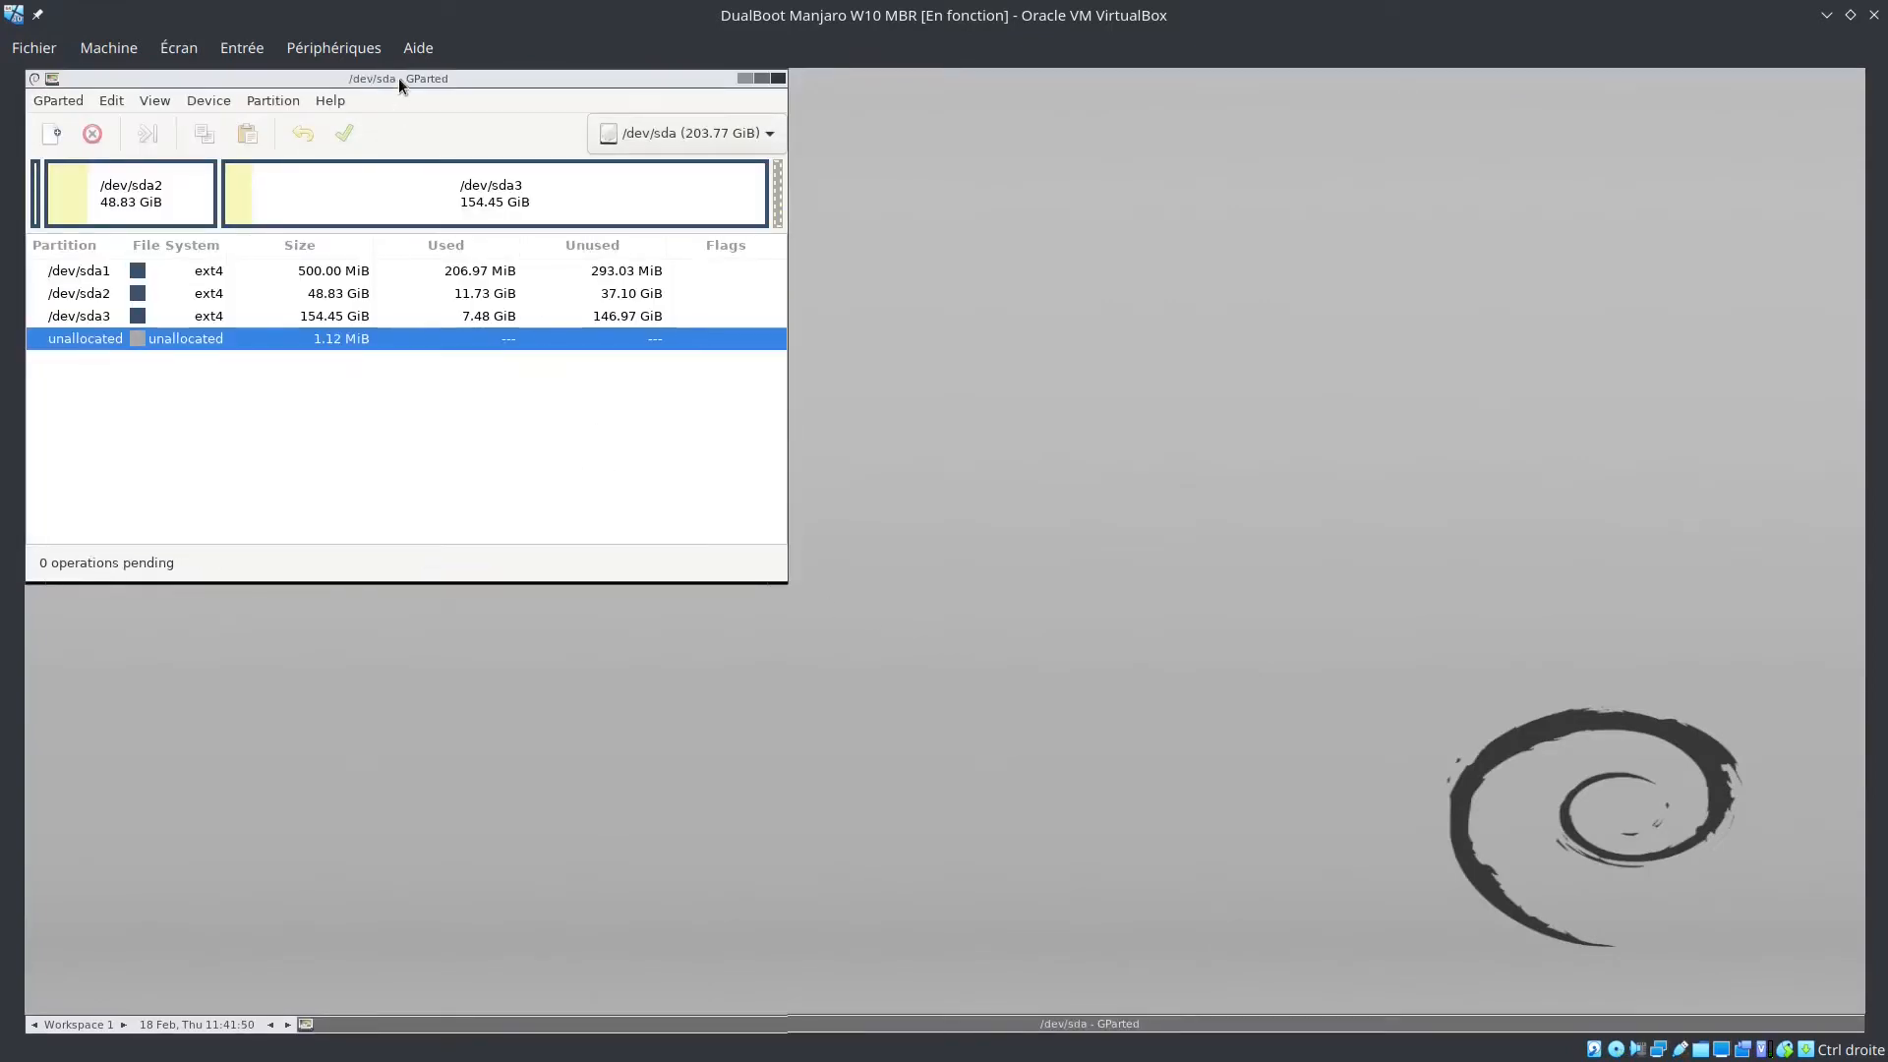
# Shrink the ext4 partition /dev/sda3 to about 50.35 GiB (51559 MiB), leaving the freed space after it
pyautogui.moveTo(398, 79); pyautogui.dragTo(897, 195)
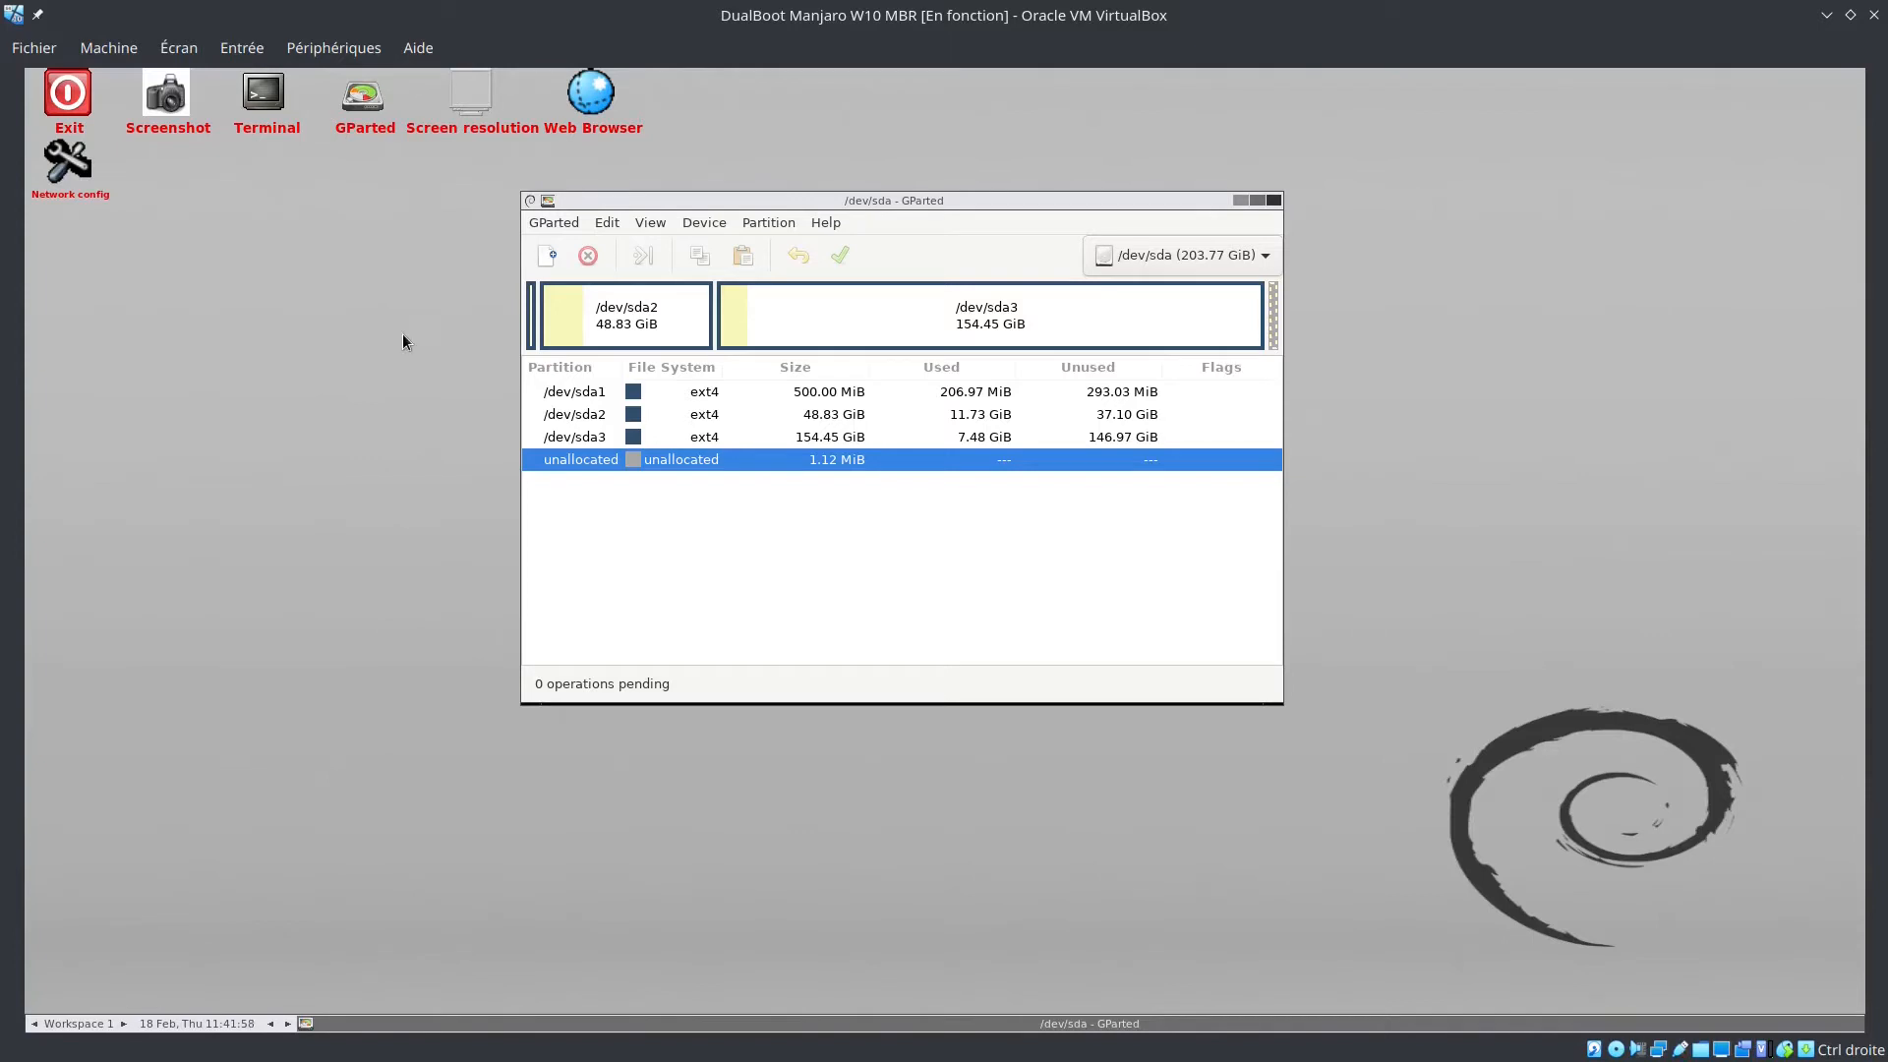
pyautogui.moveTo(938, 203); pyautogui.dragTo(968, 252)
pyautogui.click(991, 370)
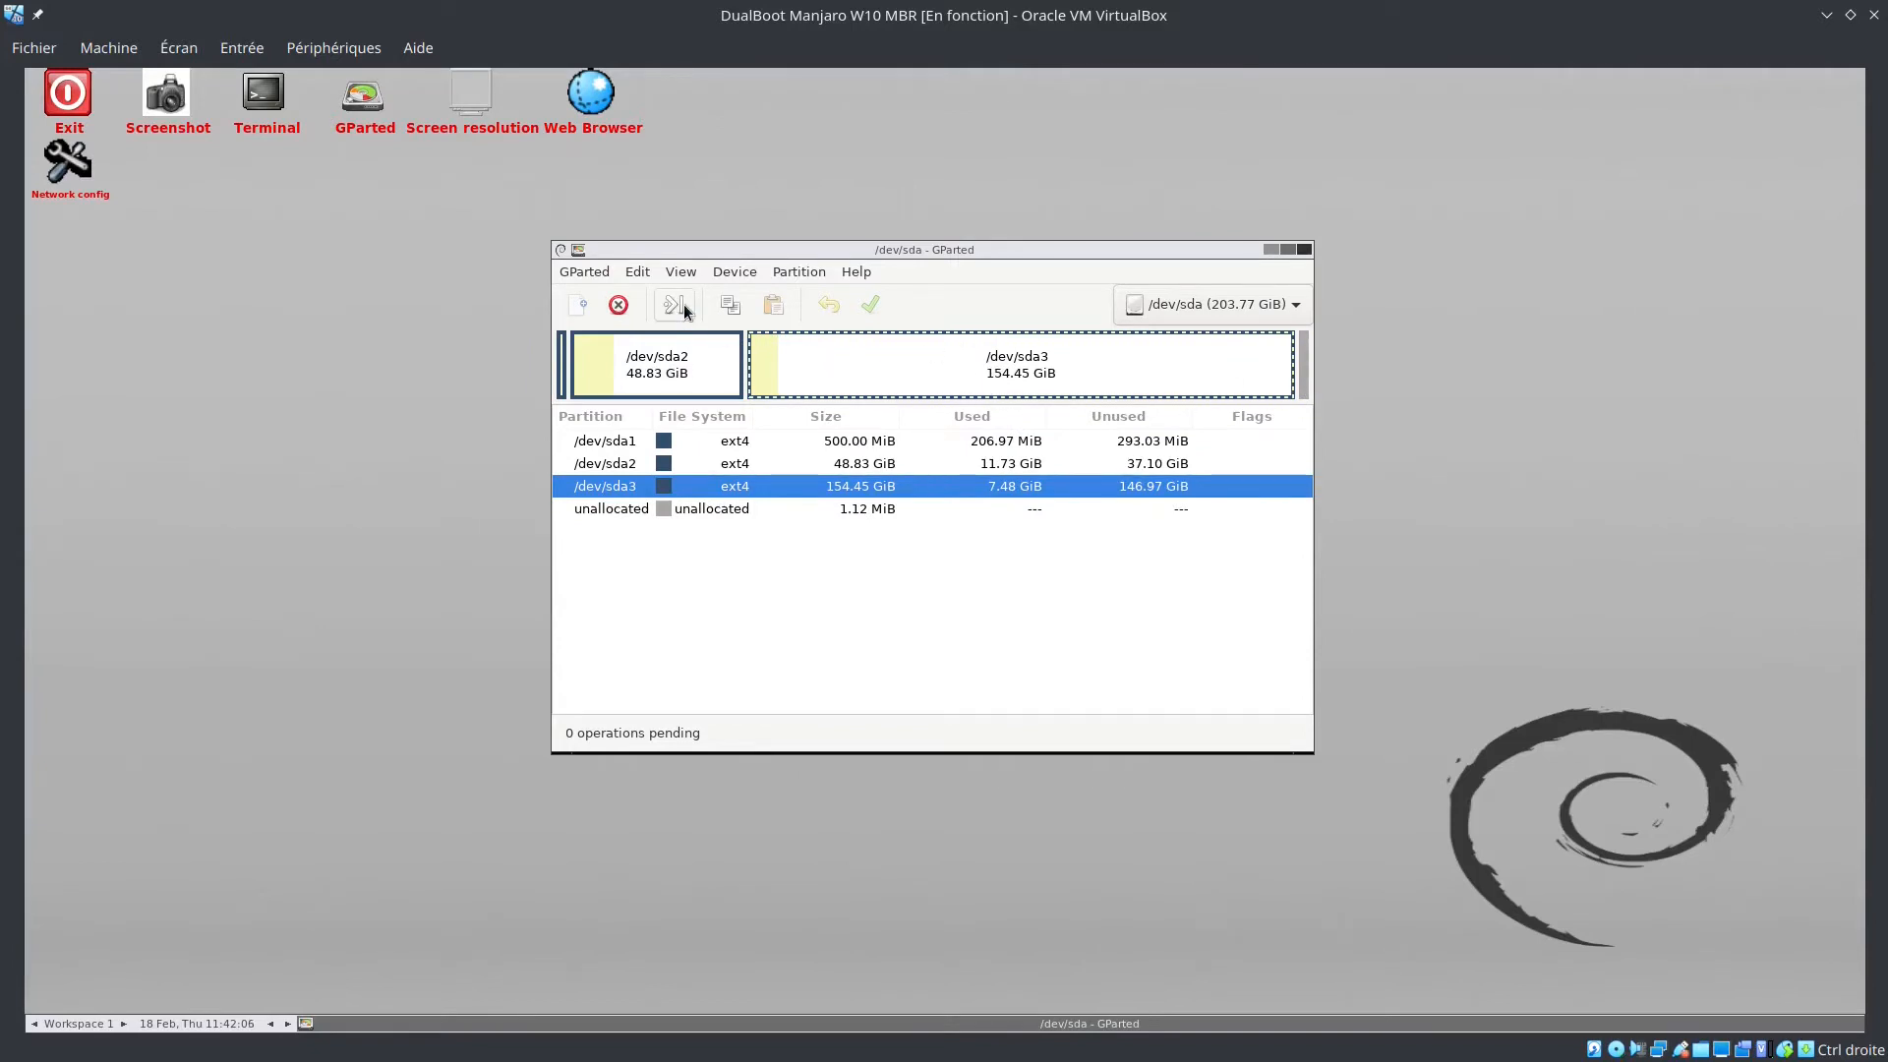
pyautogui.click(680, 303)
pyautogui.moveTo(1189, 399); pyautogui.dragTo(859, 411)
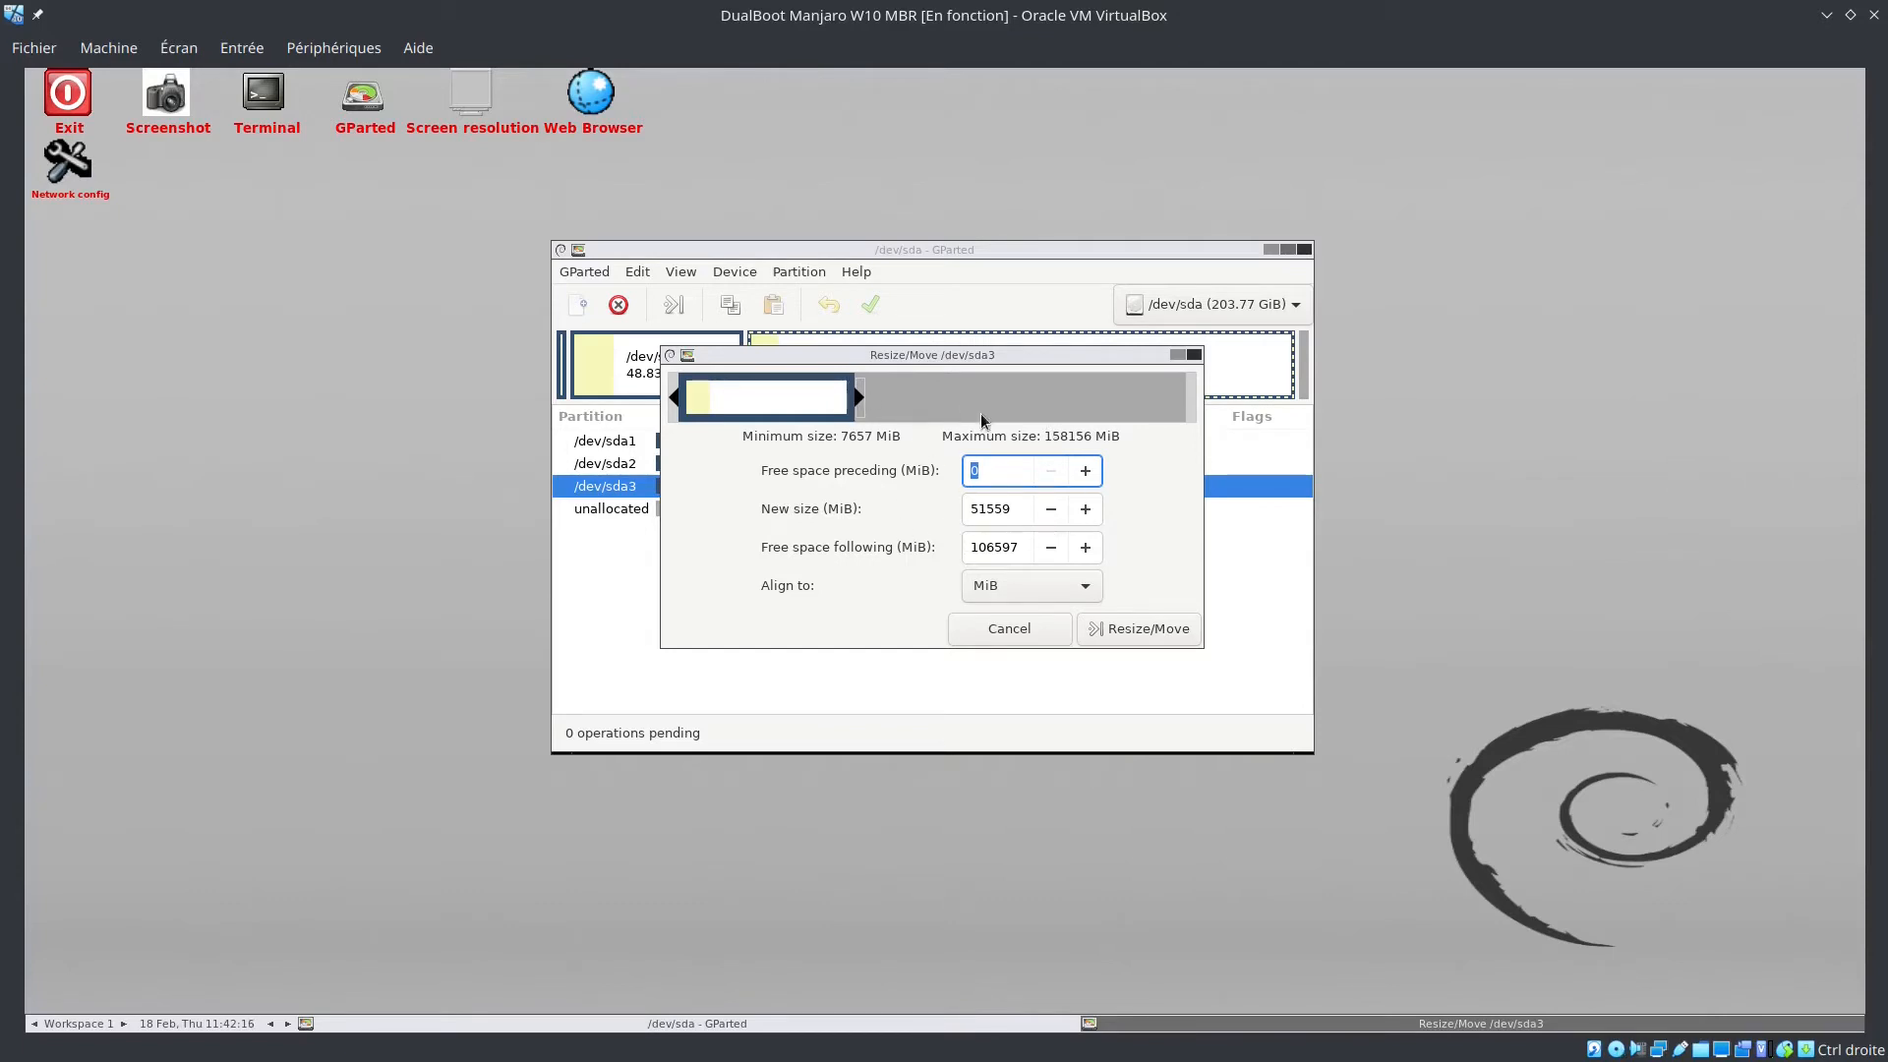
pyautogui.click(1136, 635)
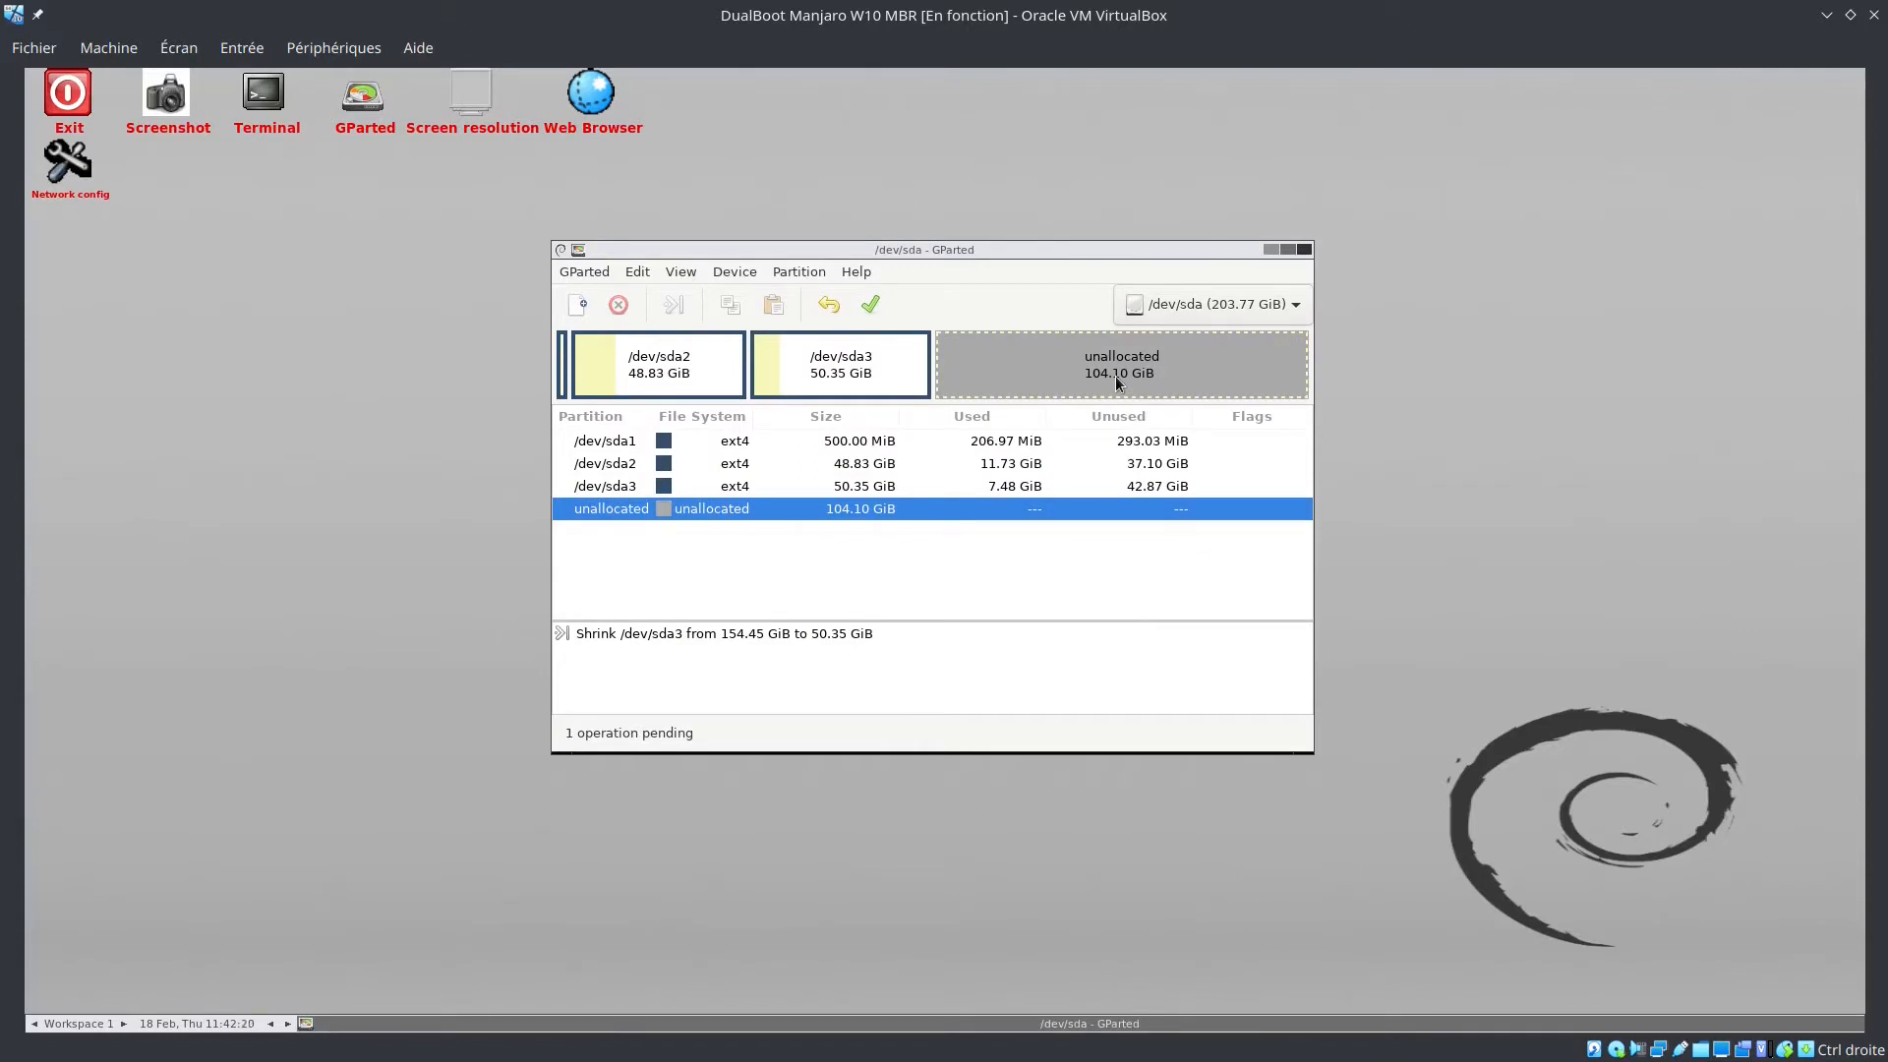
# Add a primary ntfs partition filling the unallocated space after /dev/sda3
pyautogui.click(578, 306)
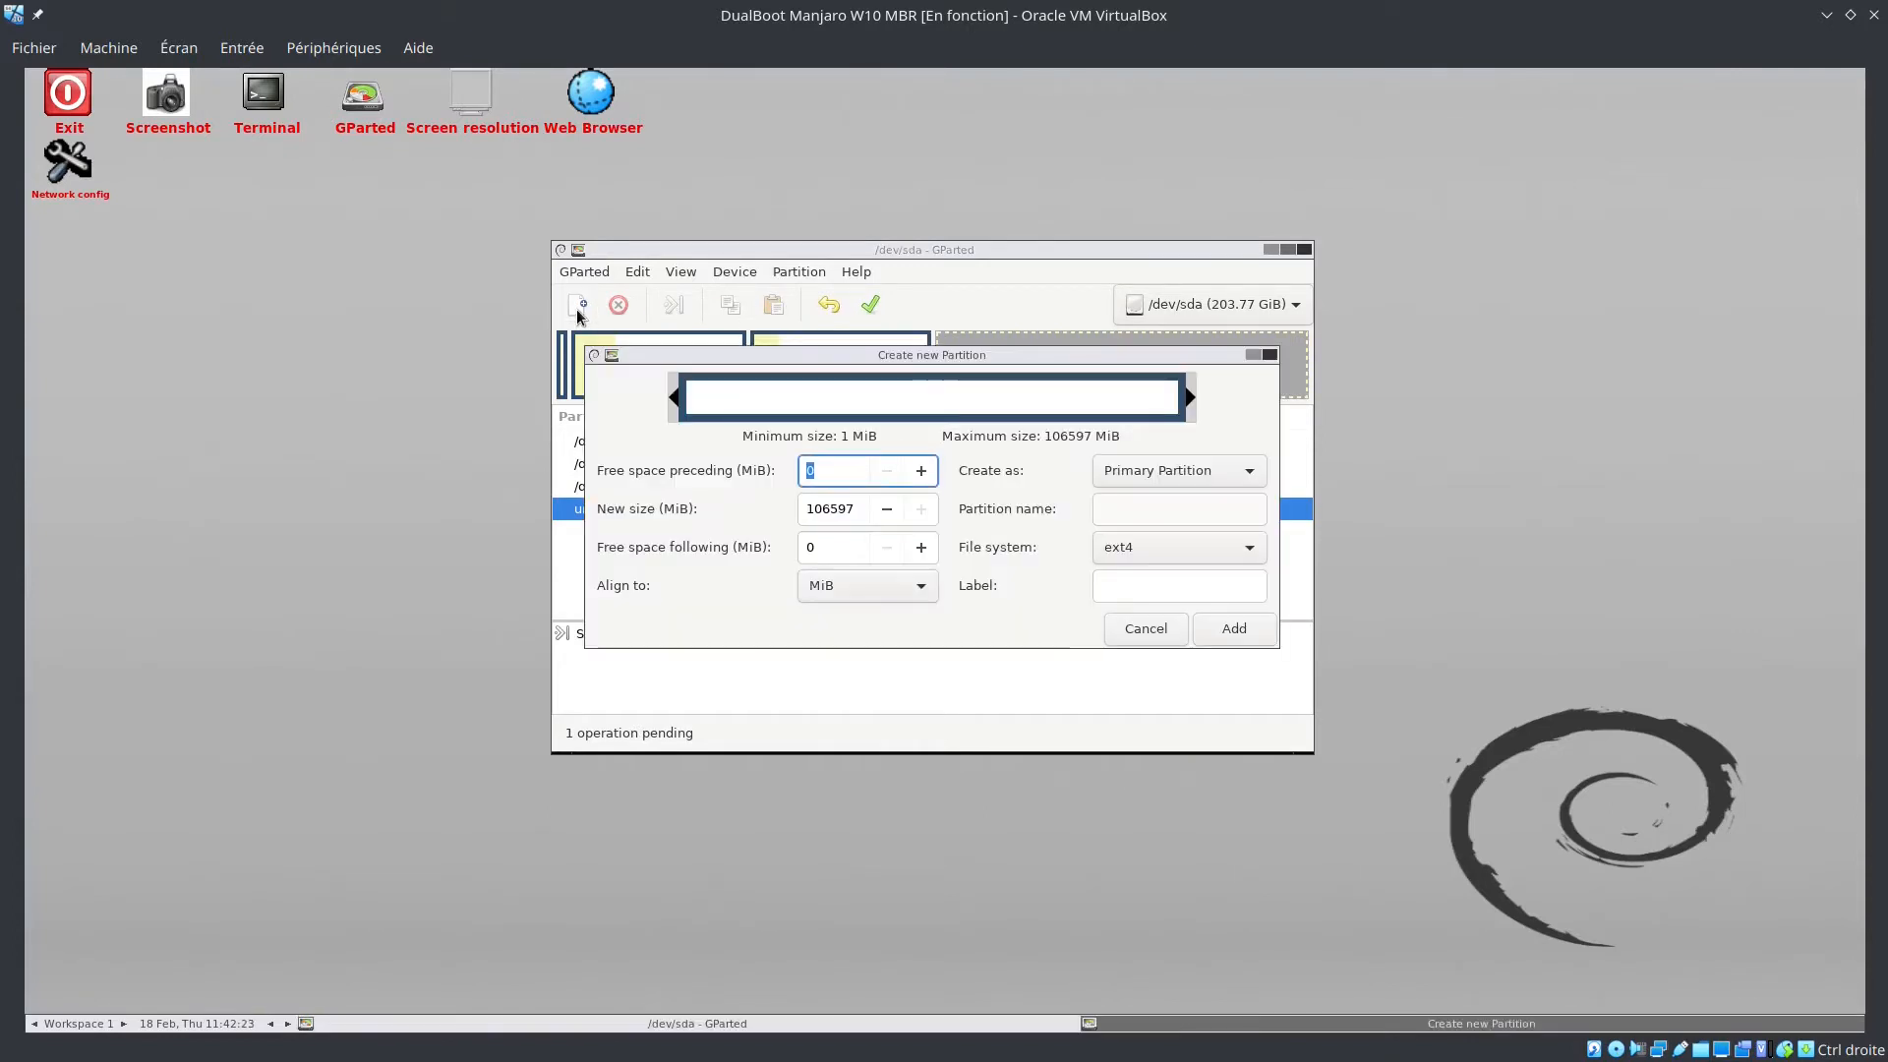
pyautogui.click(1181, 552)
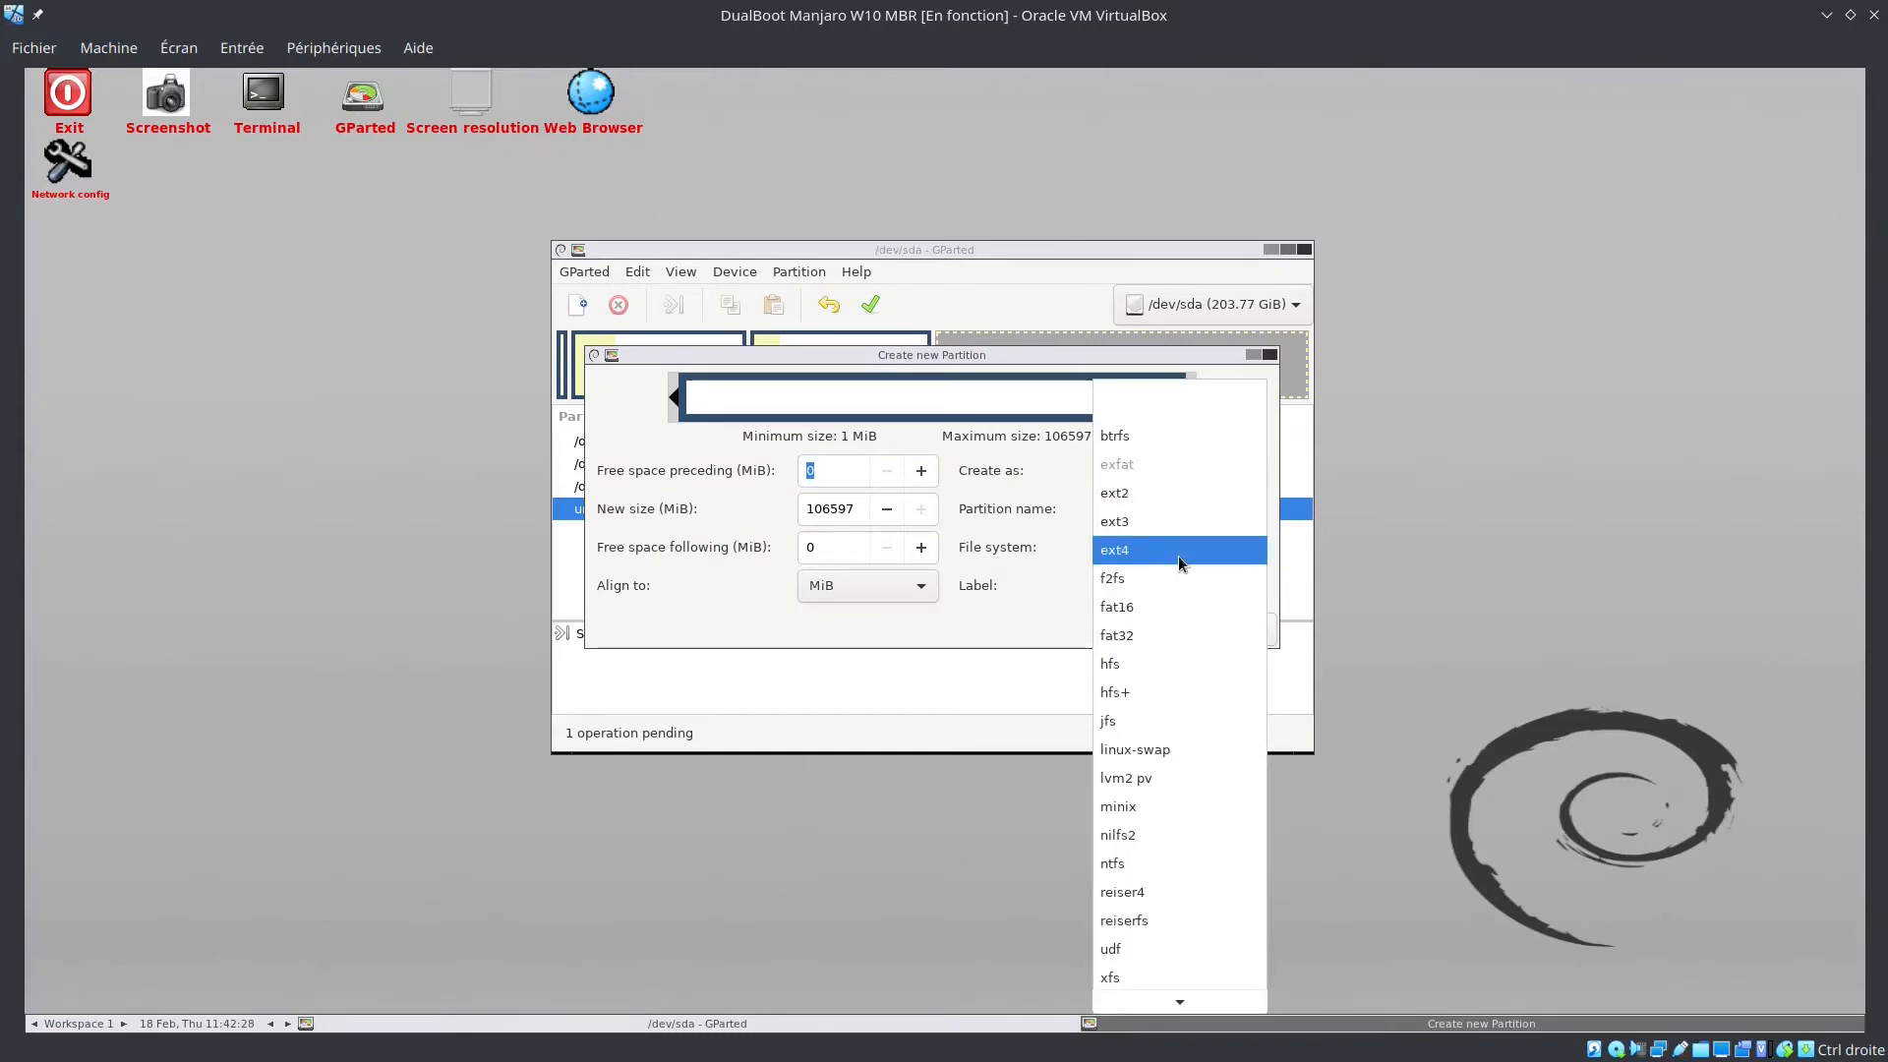
pyautogui.scroll(-1, 1178, 557)
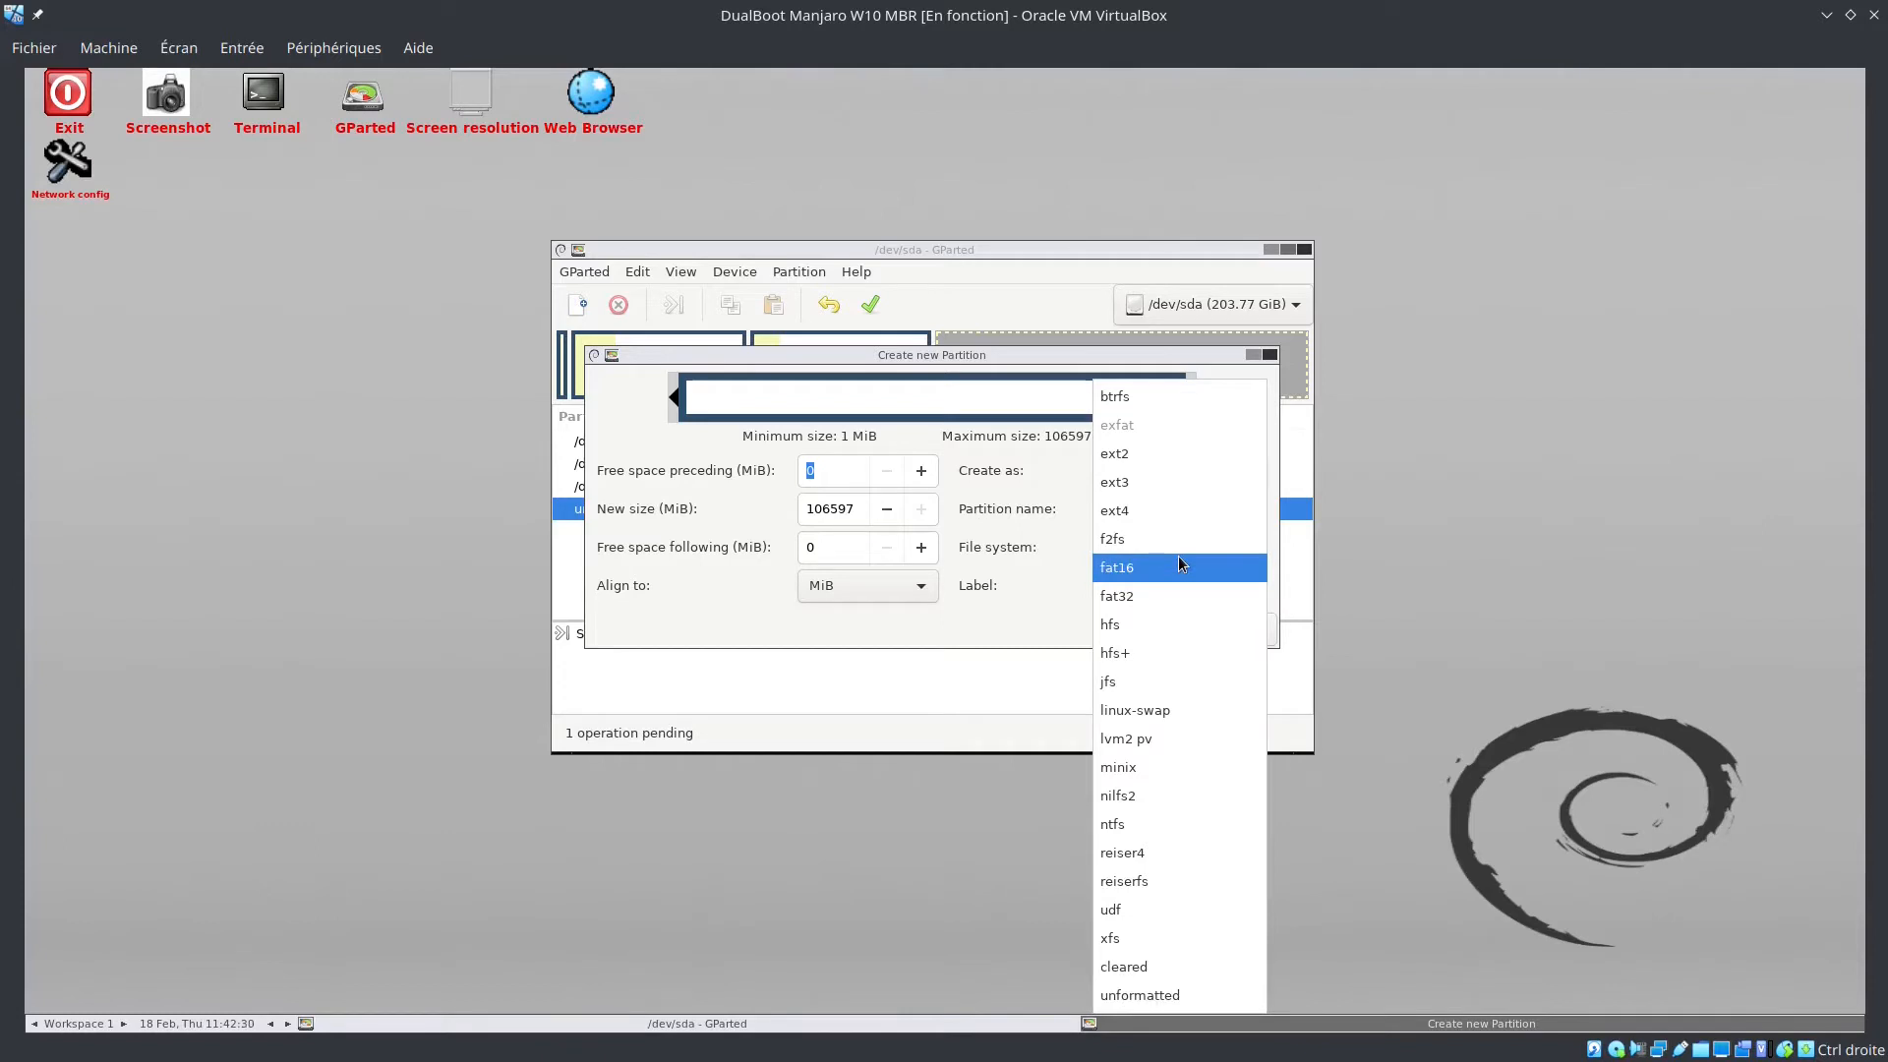
pyautogui.click(1176, 824)
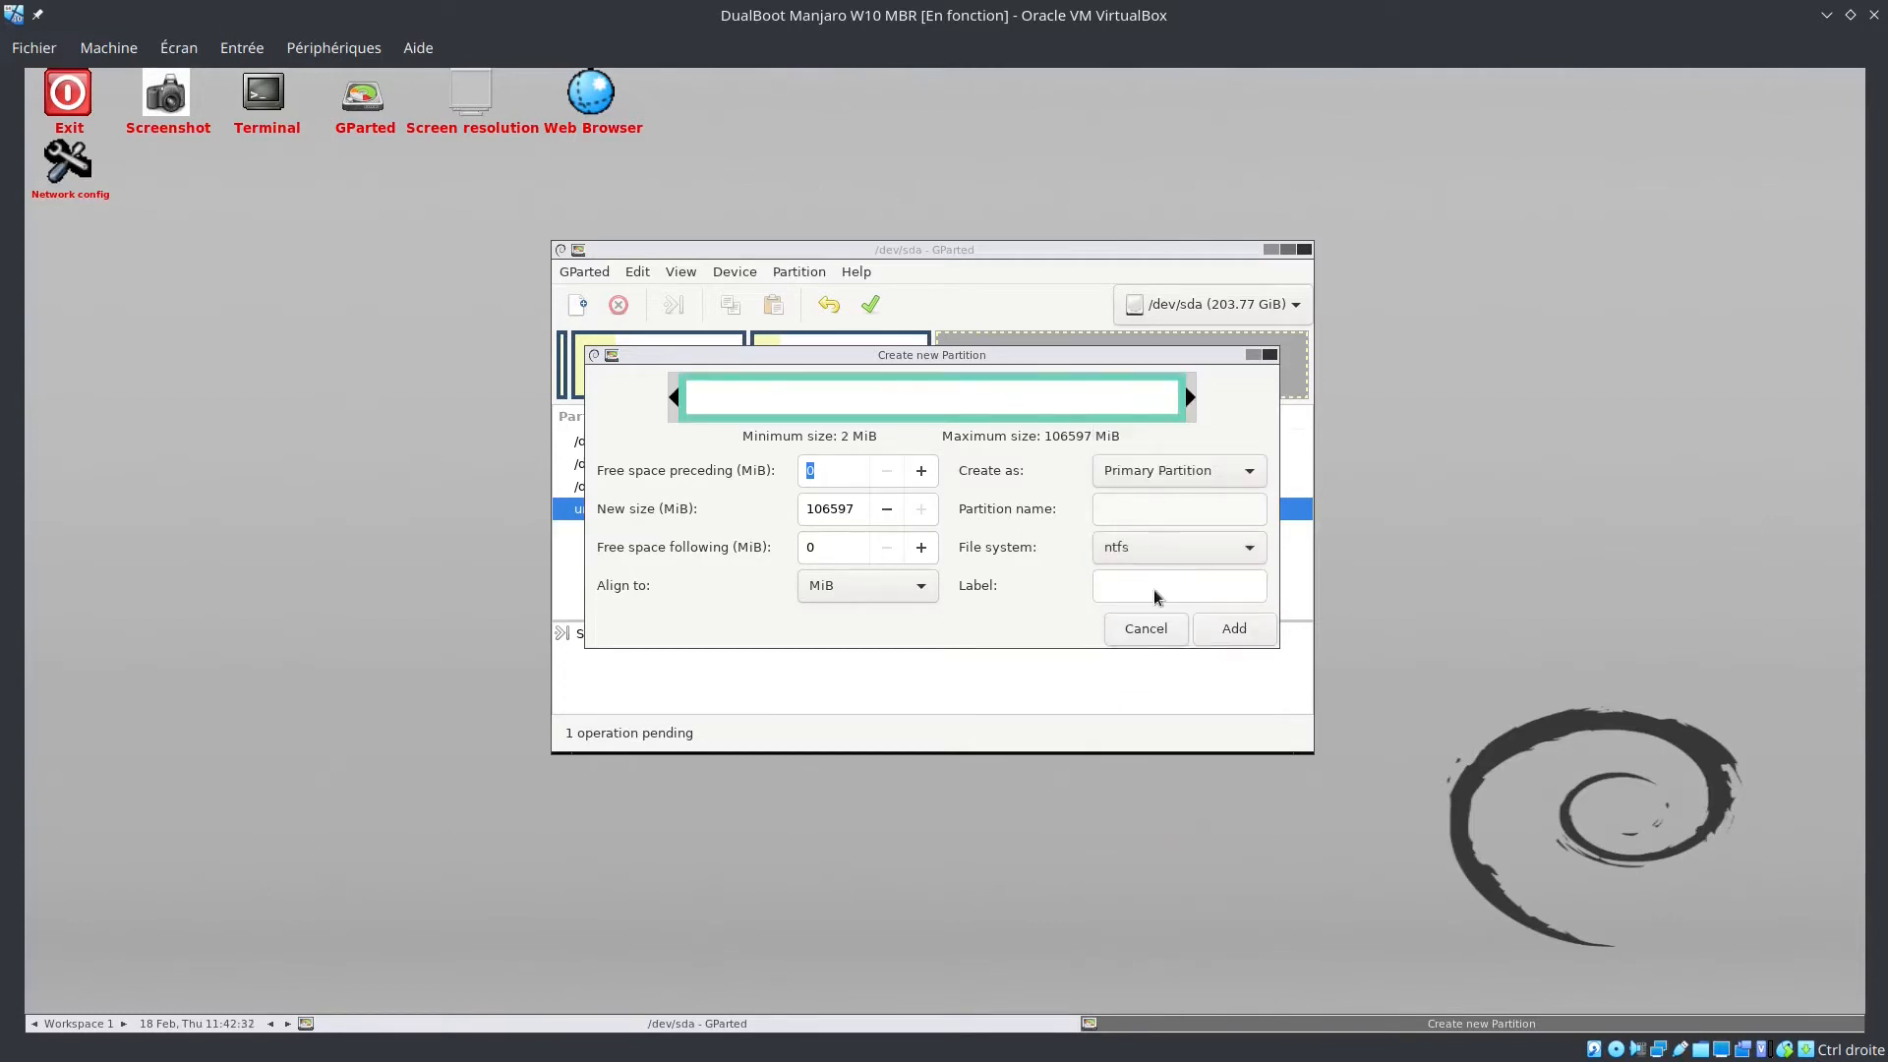
pyautogui.click(1236, 630)
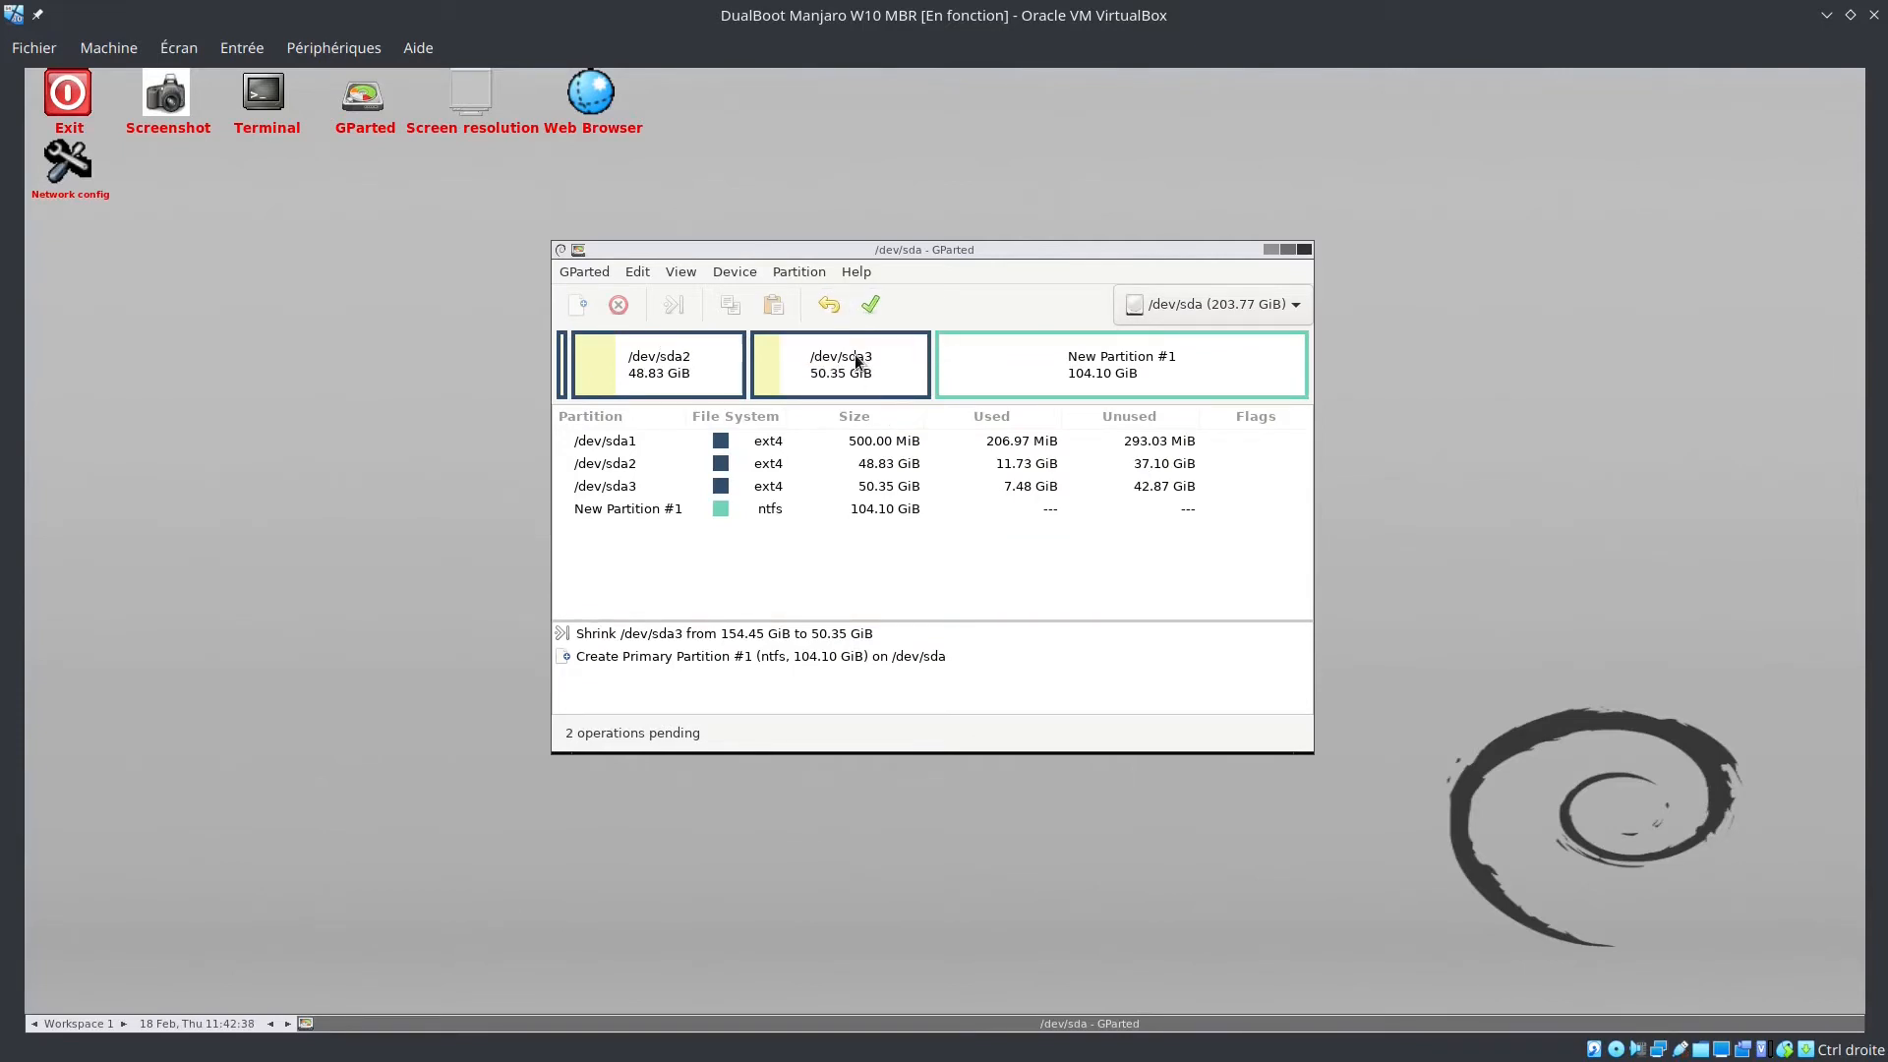
# Apply the pending shrink and partition creation to /dev/sda, and close the operations report
pyautogui.click(853, 354)
pyautogui.click(1168, 362)
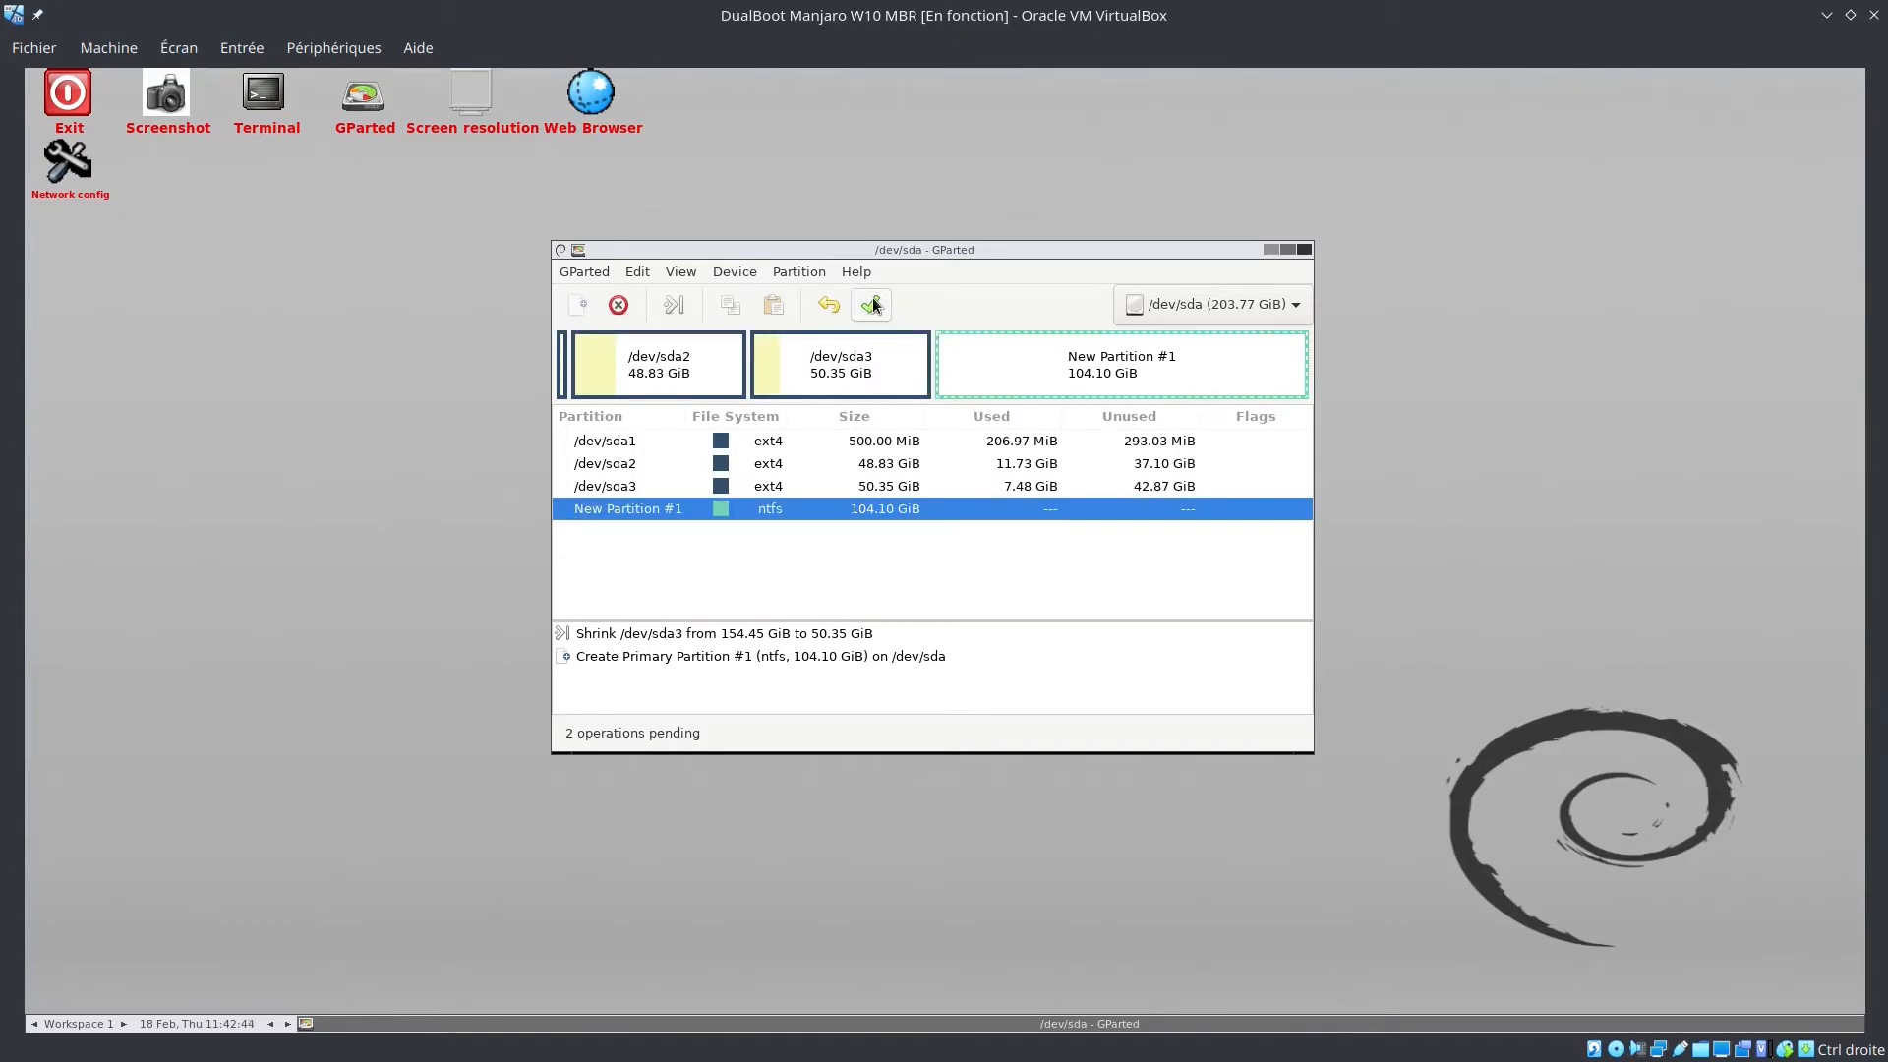
pyautogui.click(872, 305)
pyautogui.click(1040, 562)
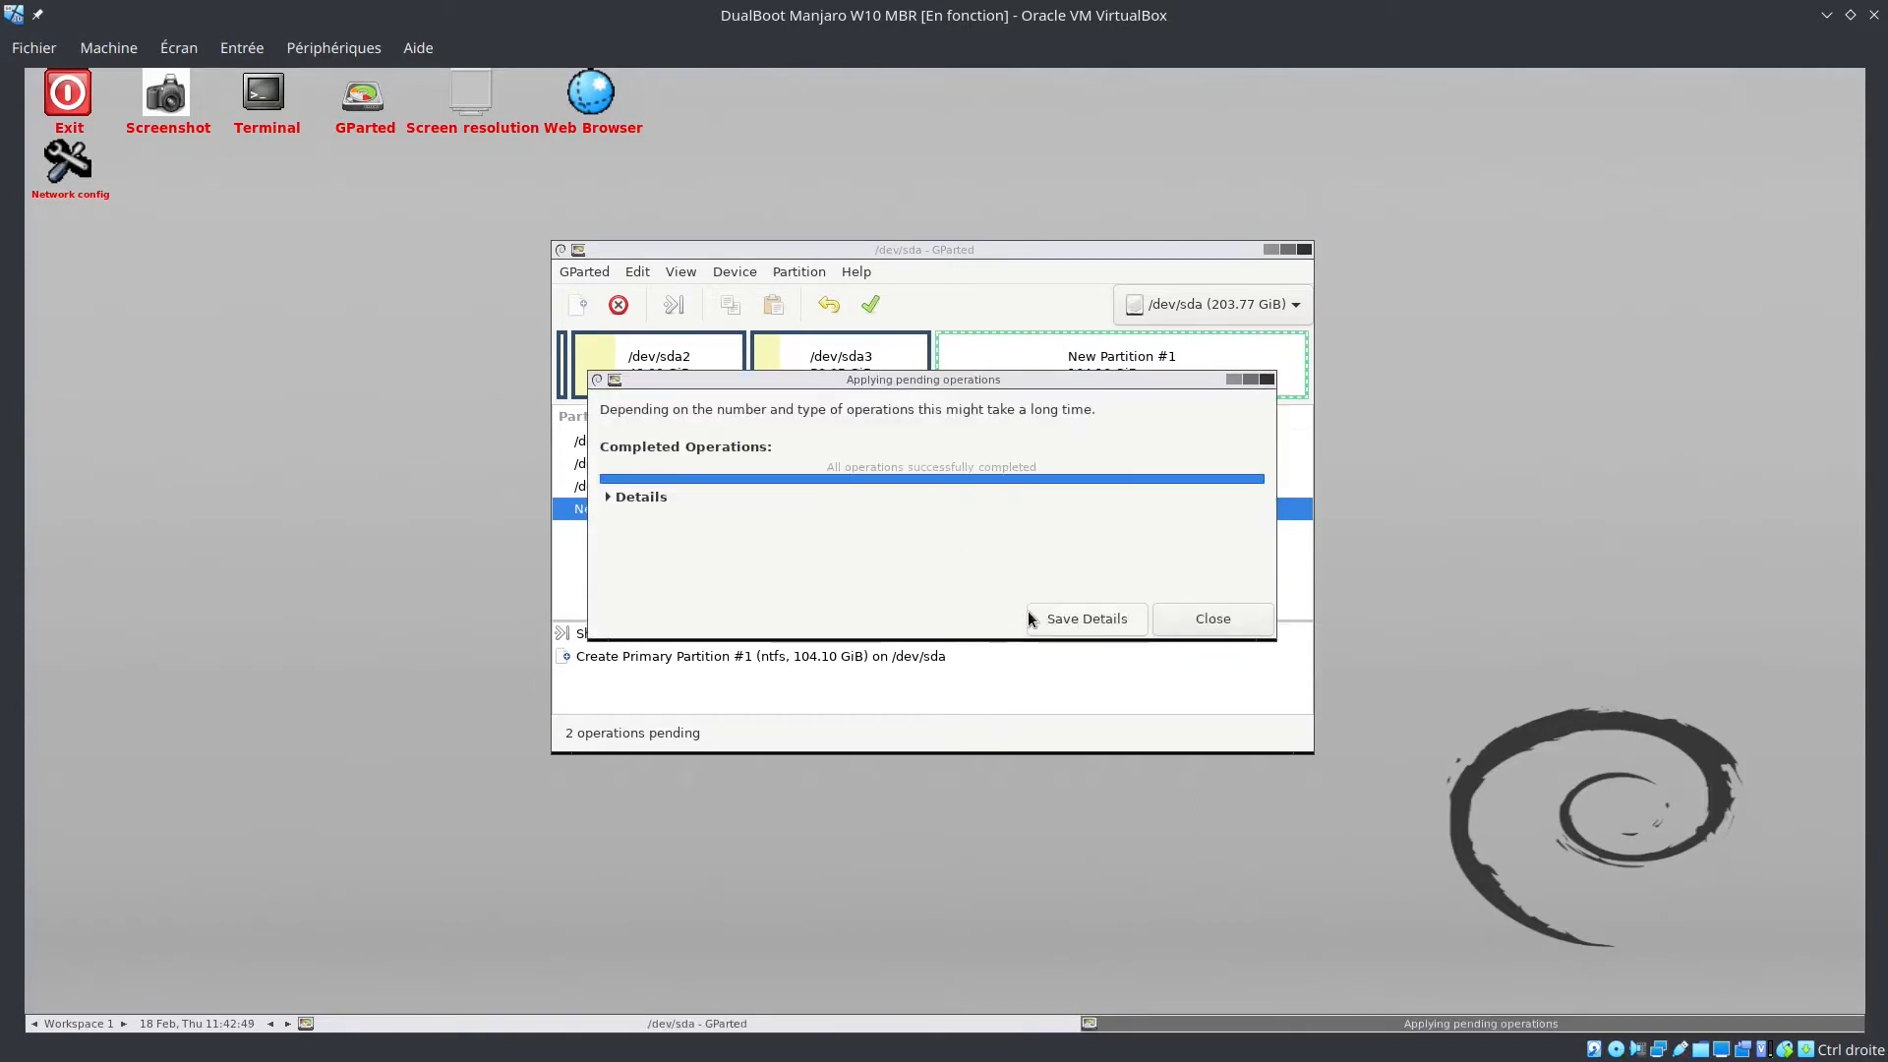
pyautogui.click(1231, 617)
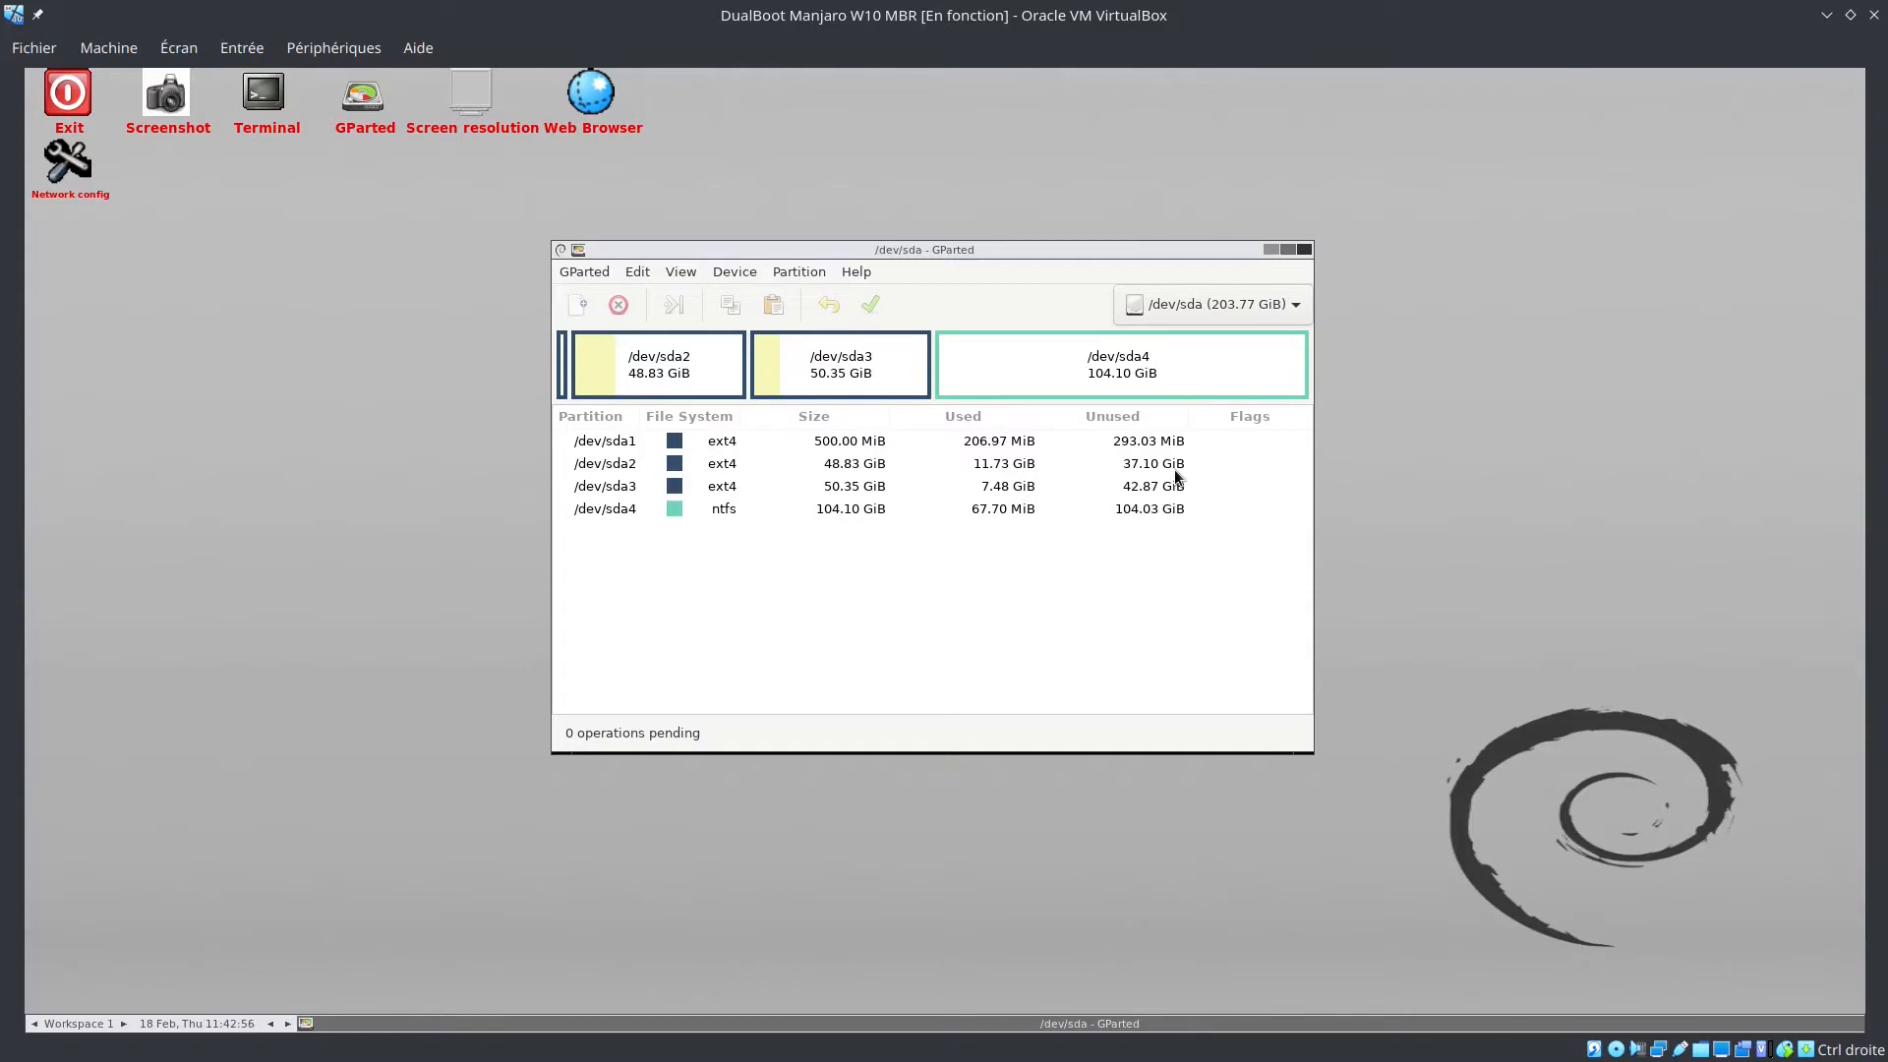
# Close GParted and shut down the GParted Live session
pyautogui.click(1304, 249)
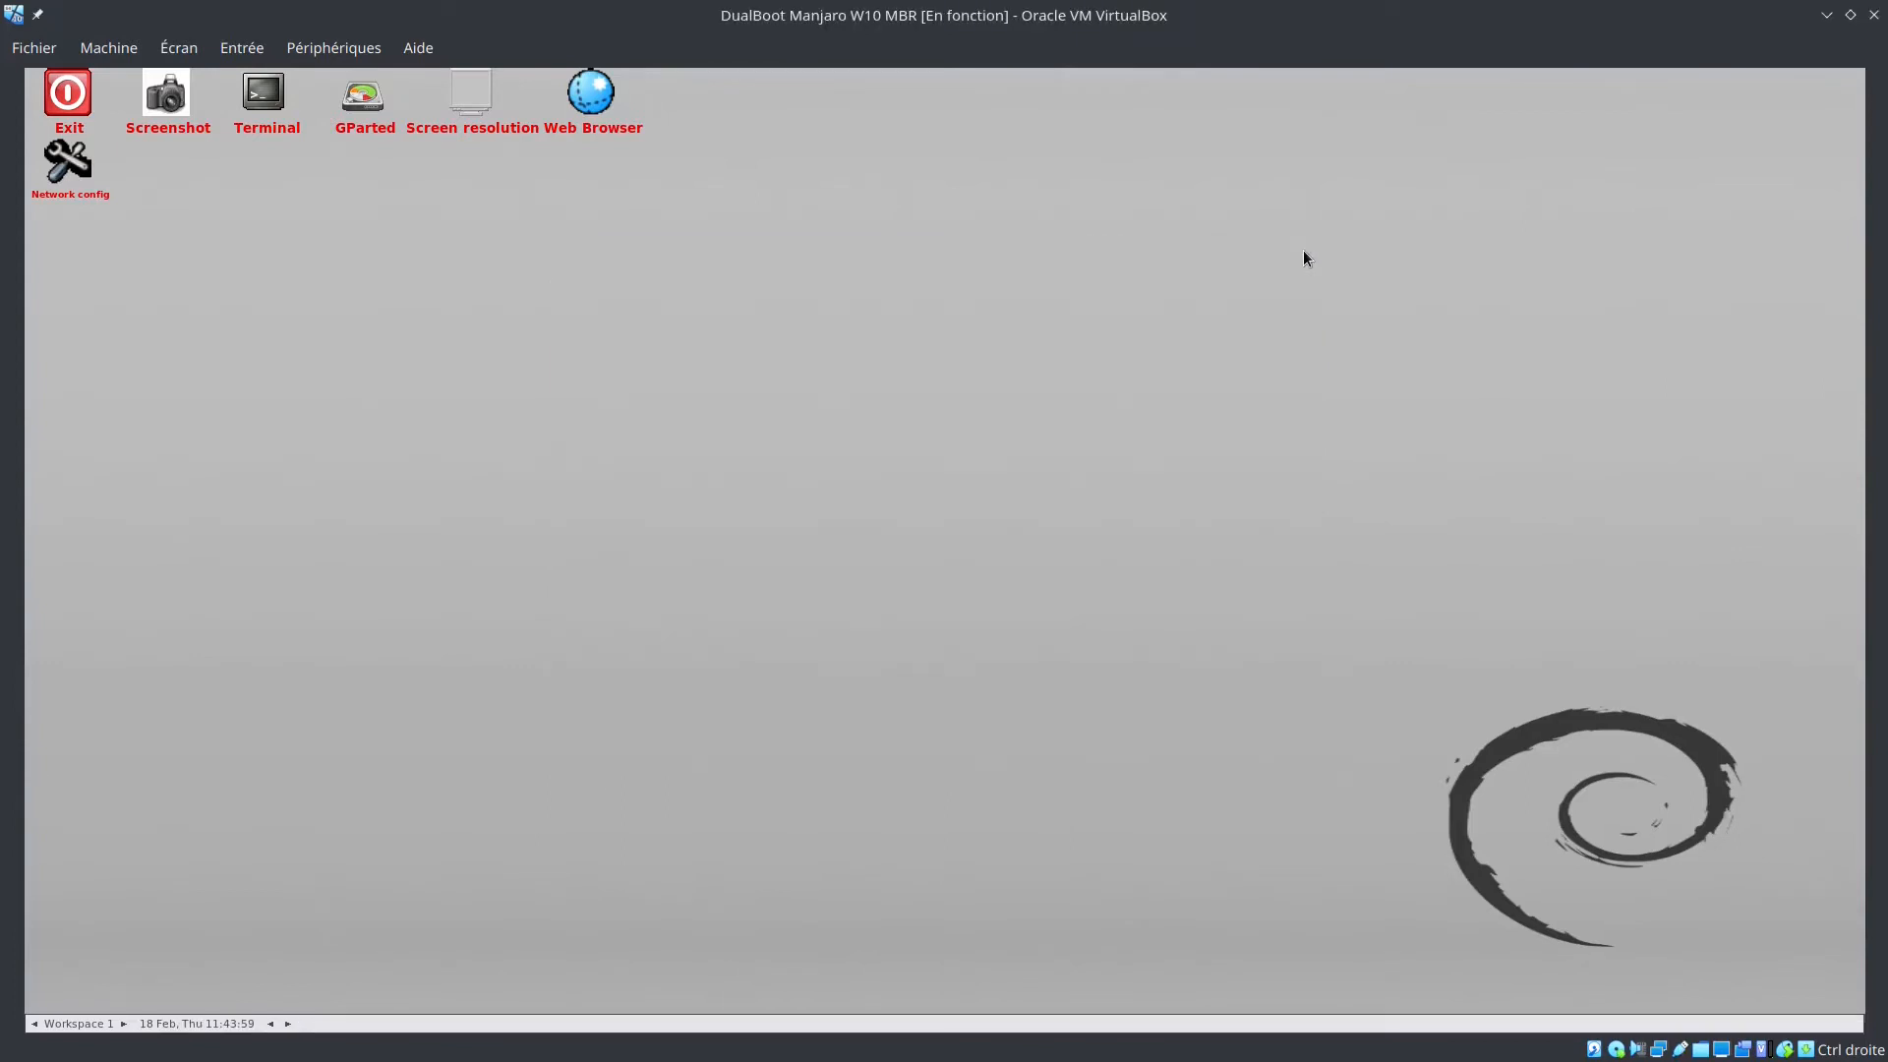
pyautogui.click(81, 96)
pyautogui.click(833, 559)
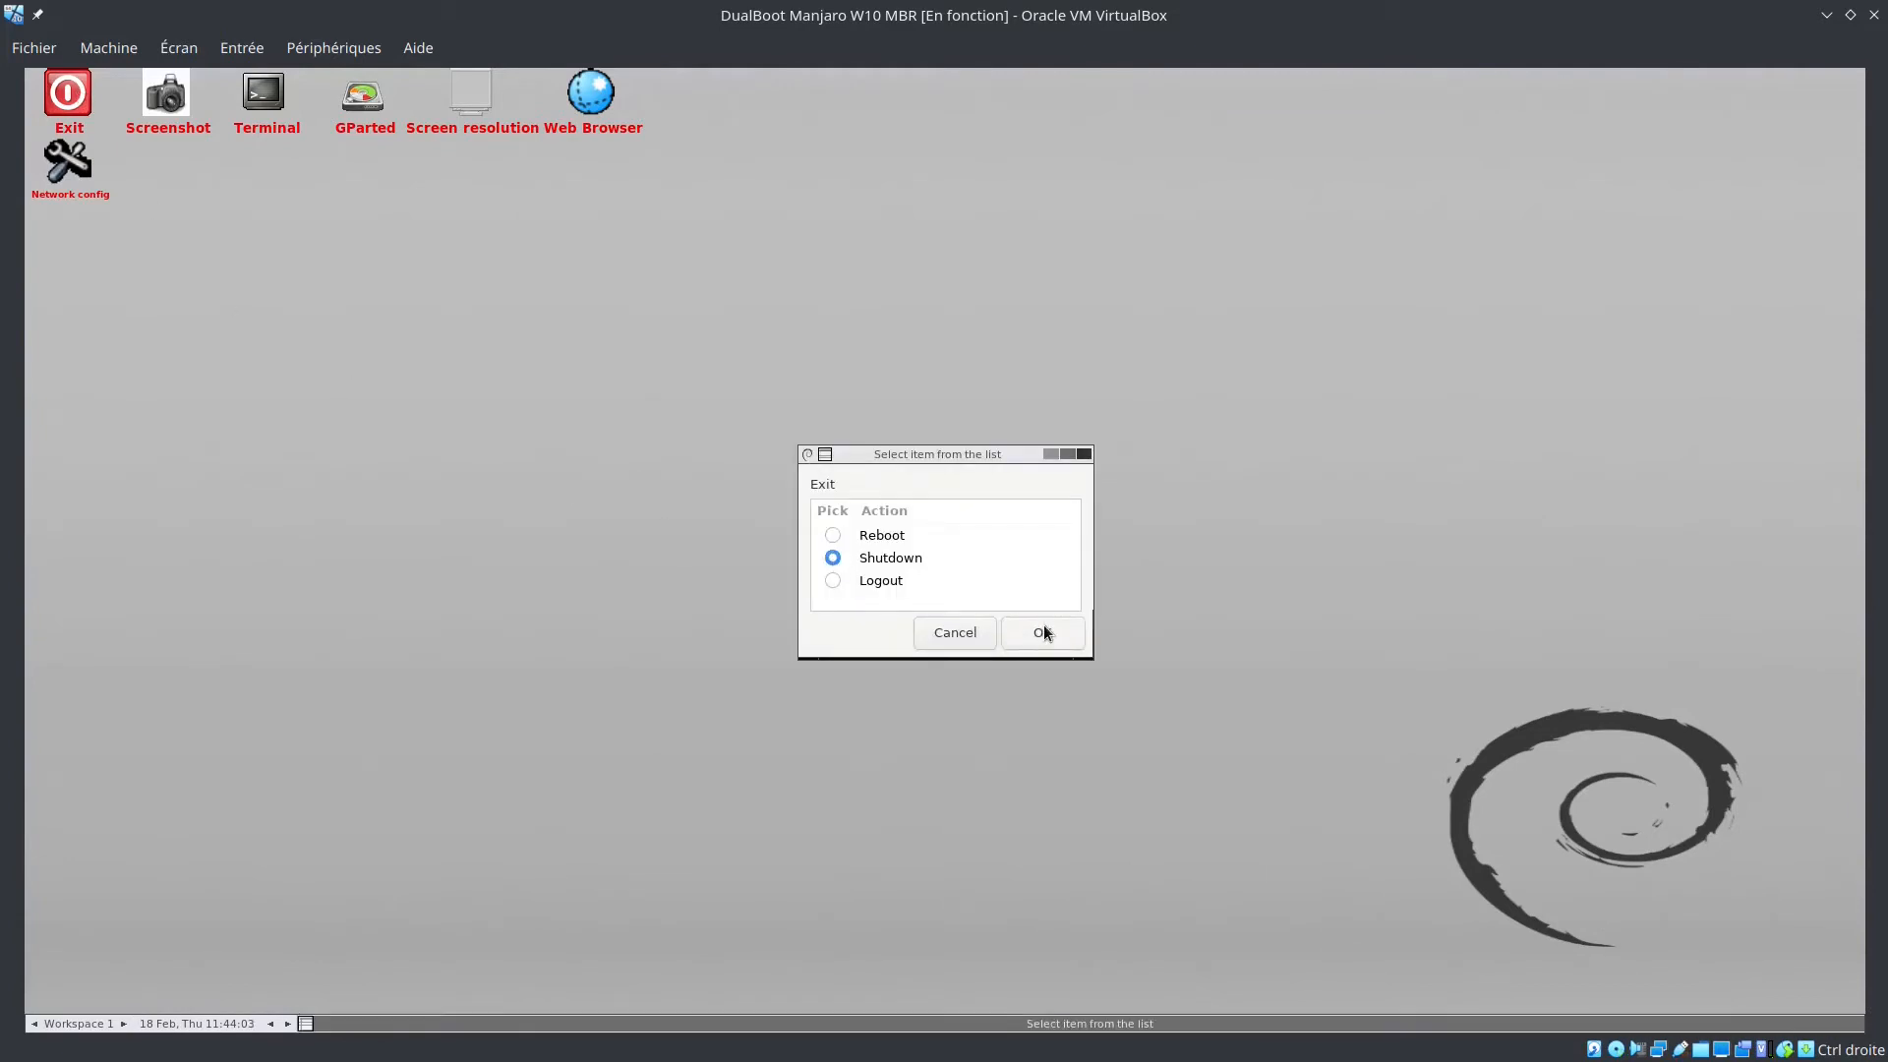
pyautogui.click(1042, 629)
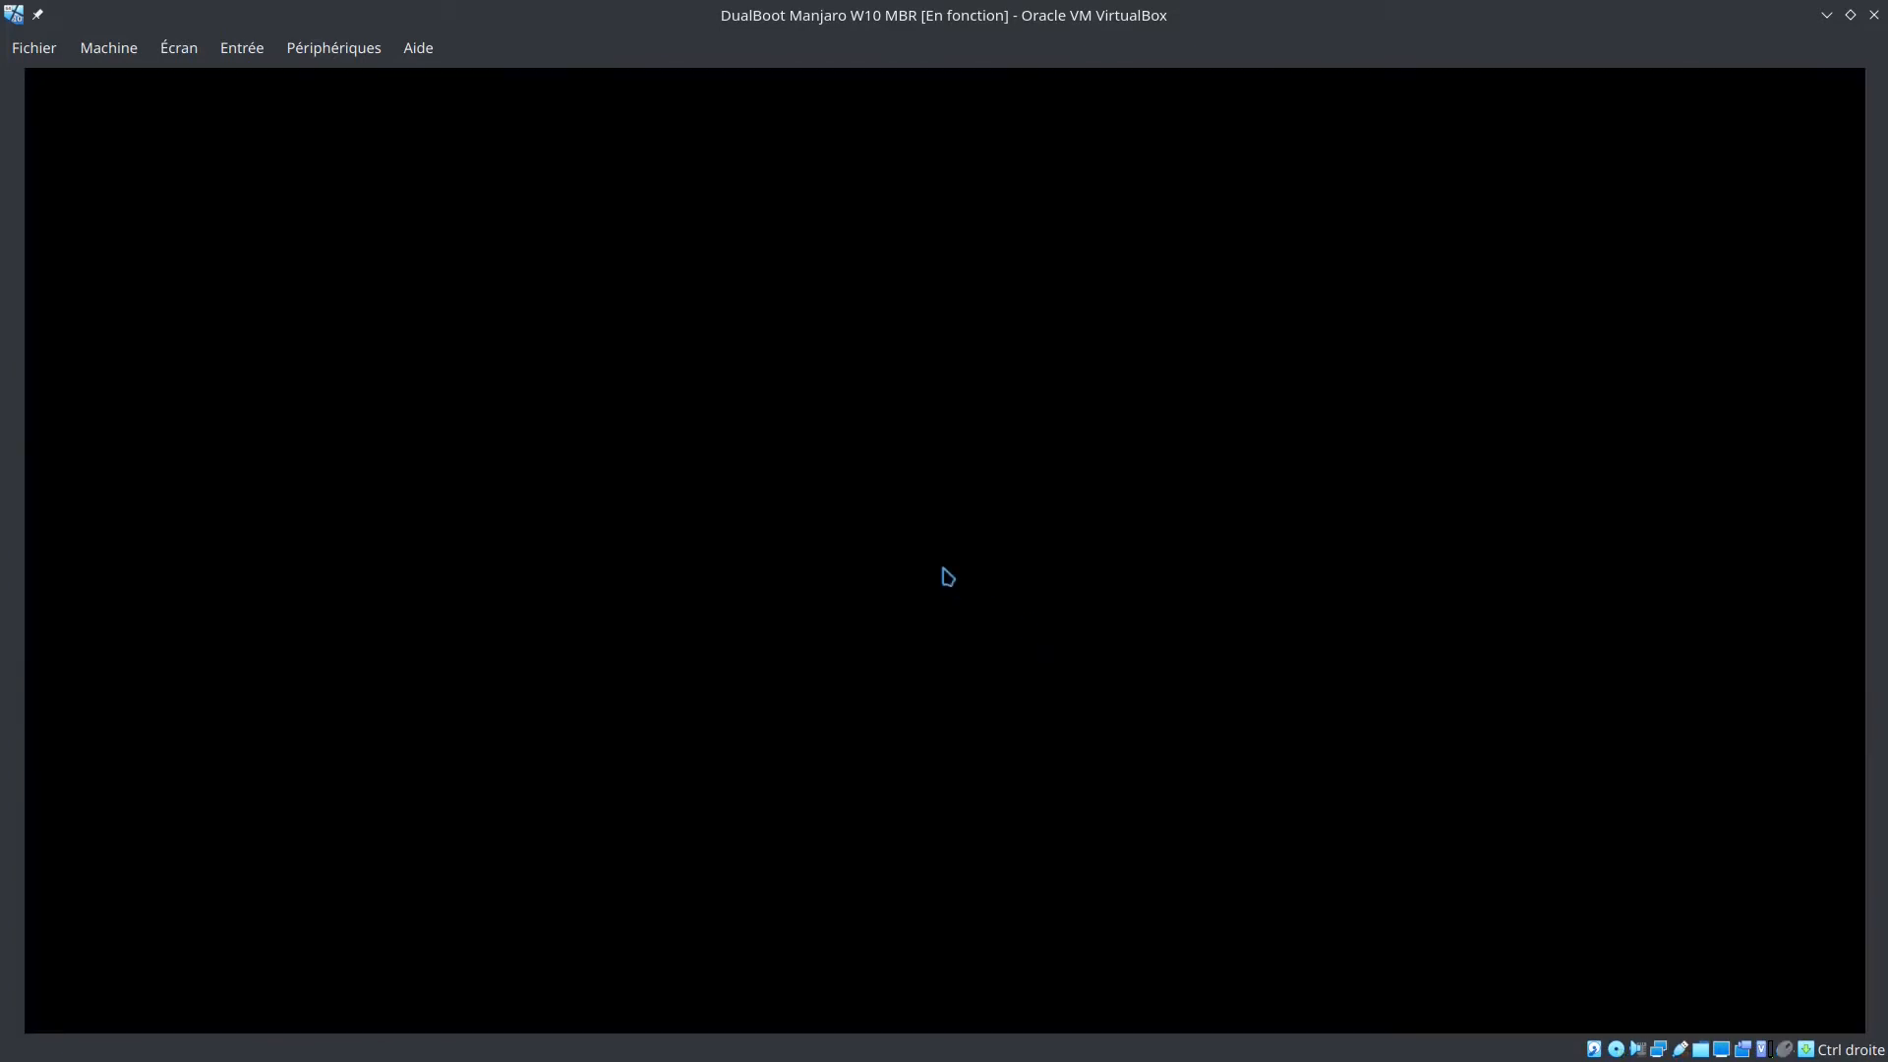
pyautogui.press('Return')
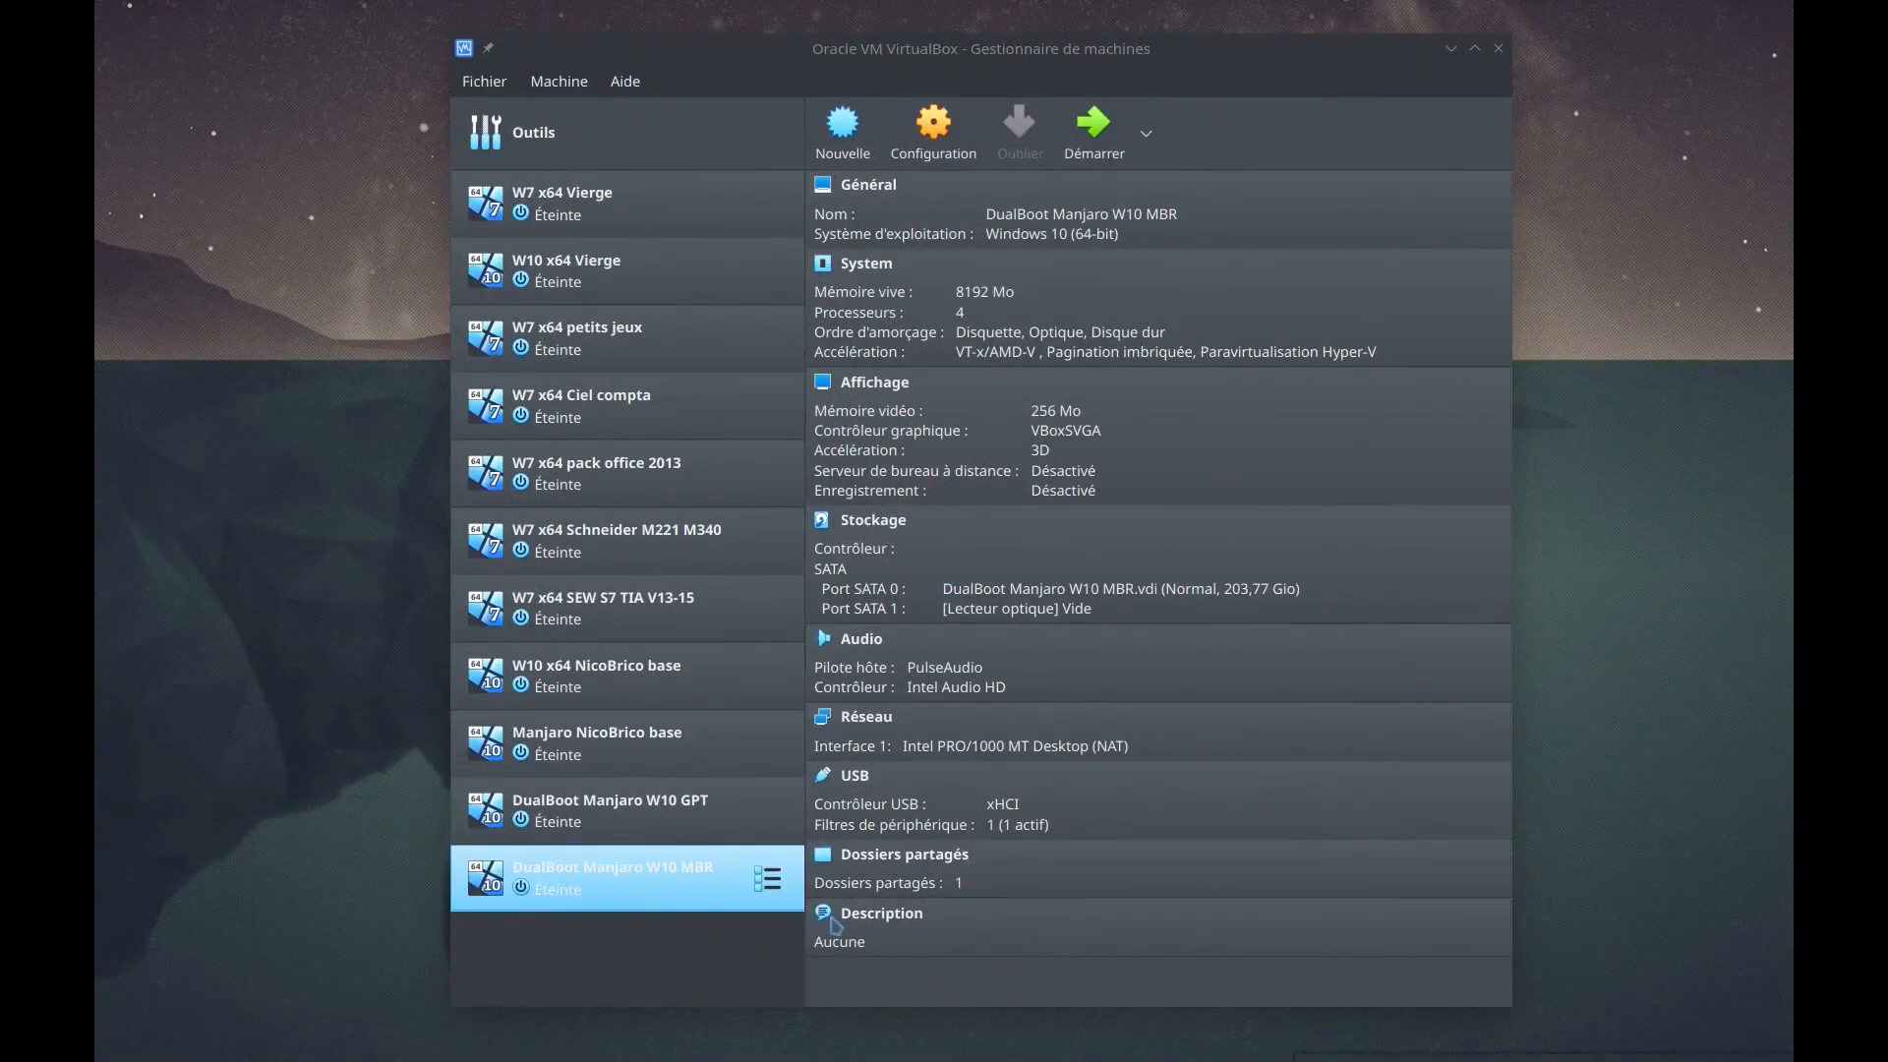
# Start the DualBoot Manjaro W10 MBR machine and log in to Manjaro with the account password
pyautogui.click(671, 936)
pyautogui.doubleClick(626, 877)
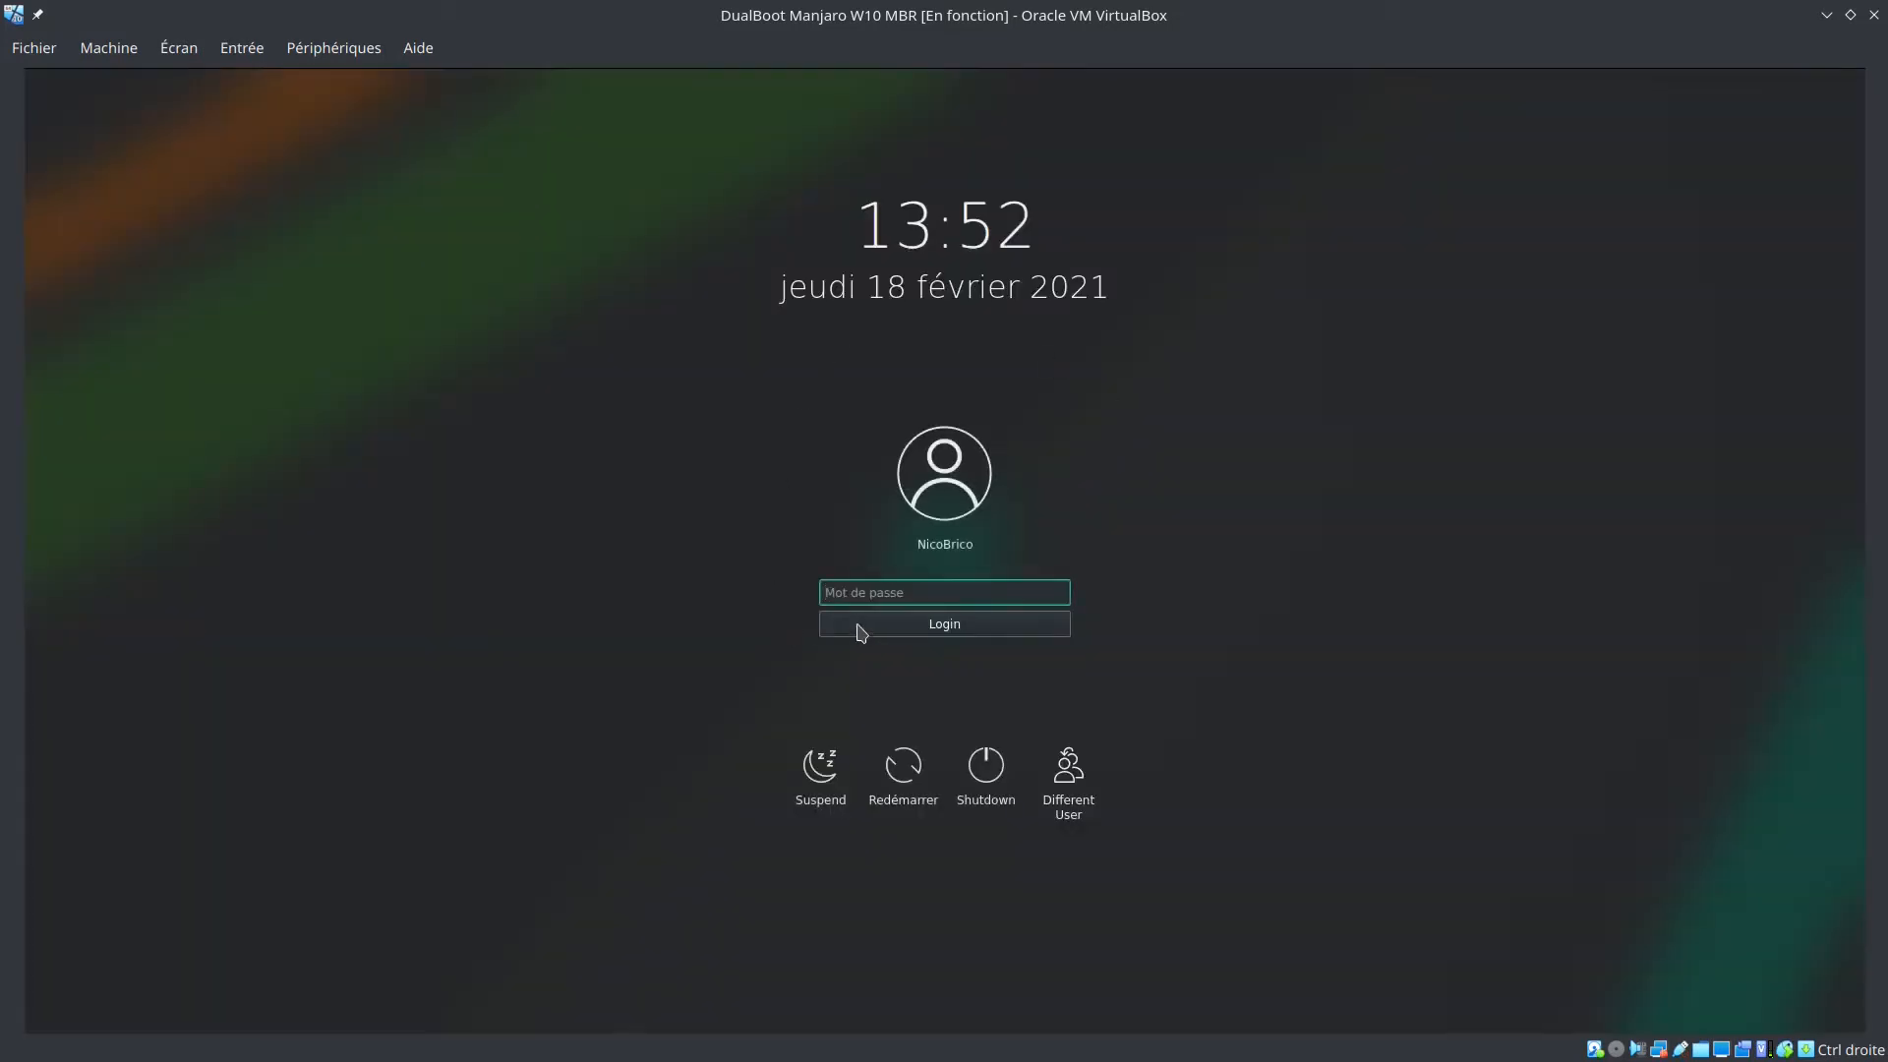
pyautogui.write('••••••••')
pyautogui.press('Return')
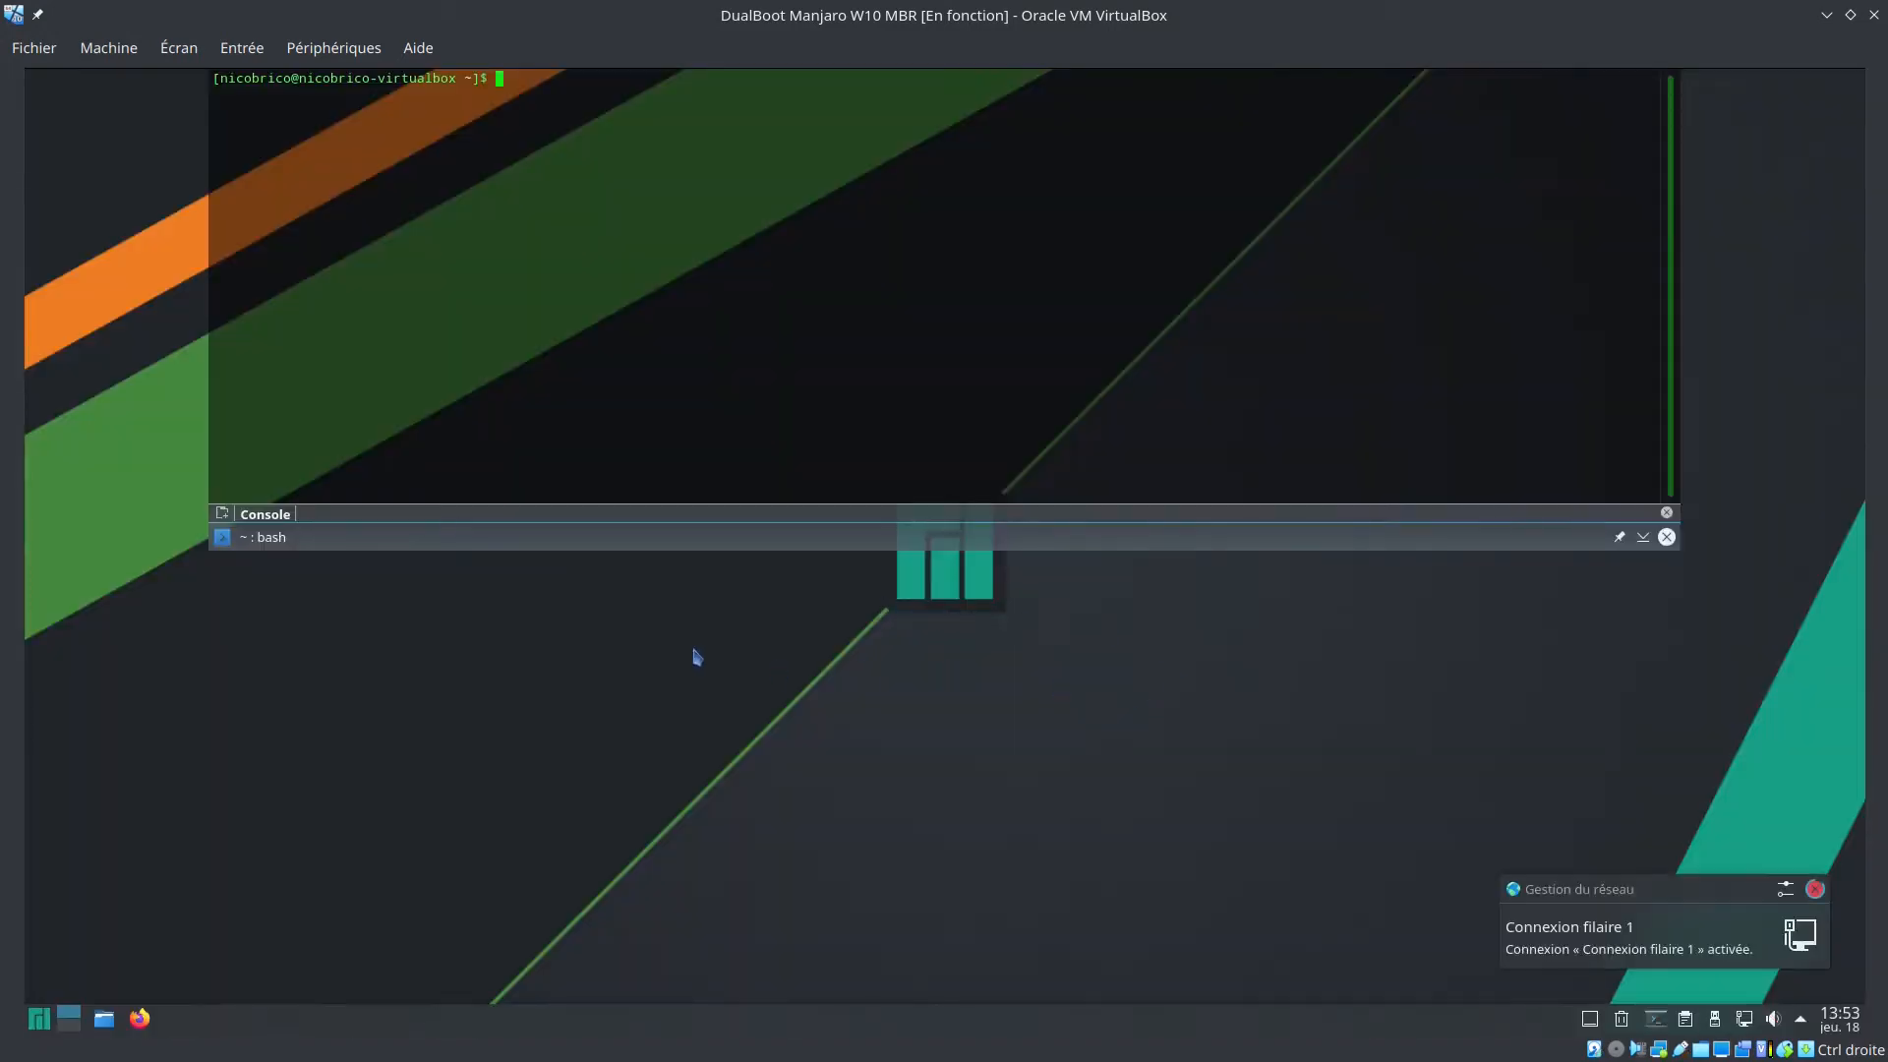
# Dismiss the console, show the Téléchargements folder in Dolphin and open SUSE Studio Imagewriter beside it
pyautogui.click(693, 650)
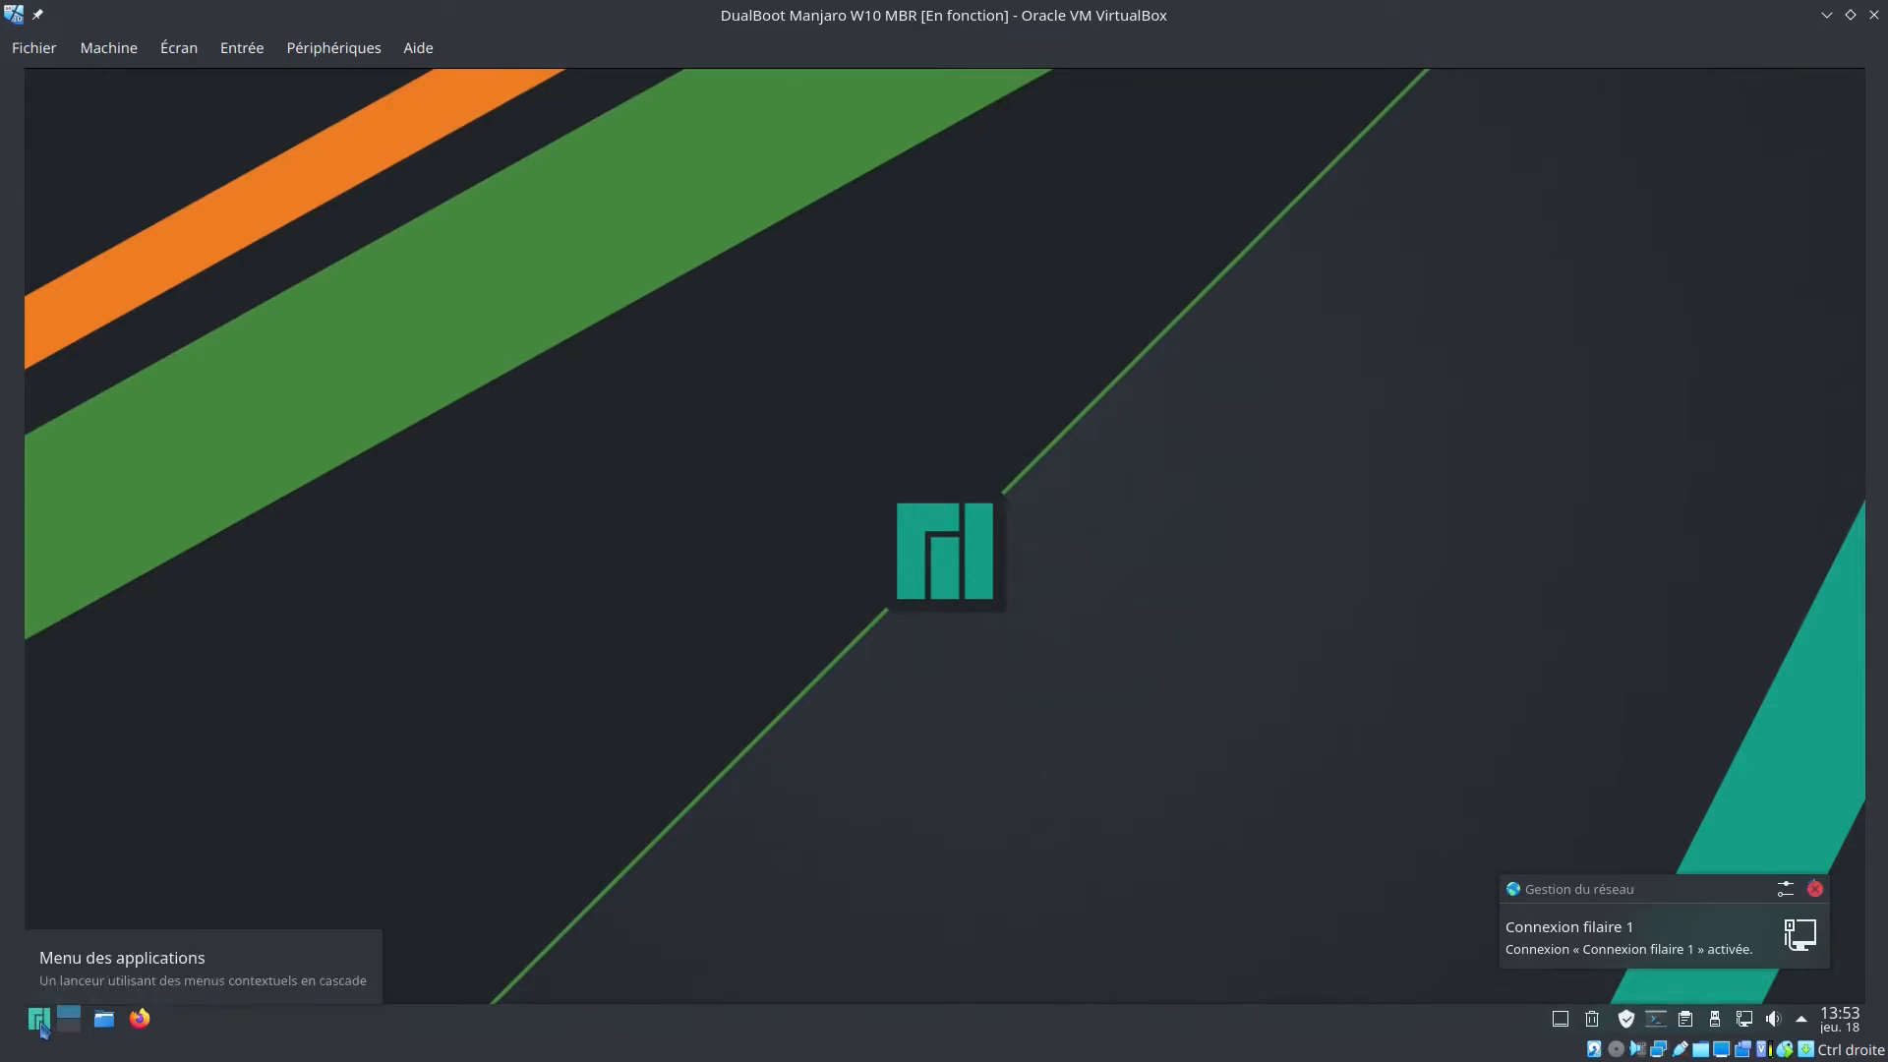
pyautogui.click(104, 1023)
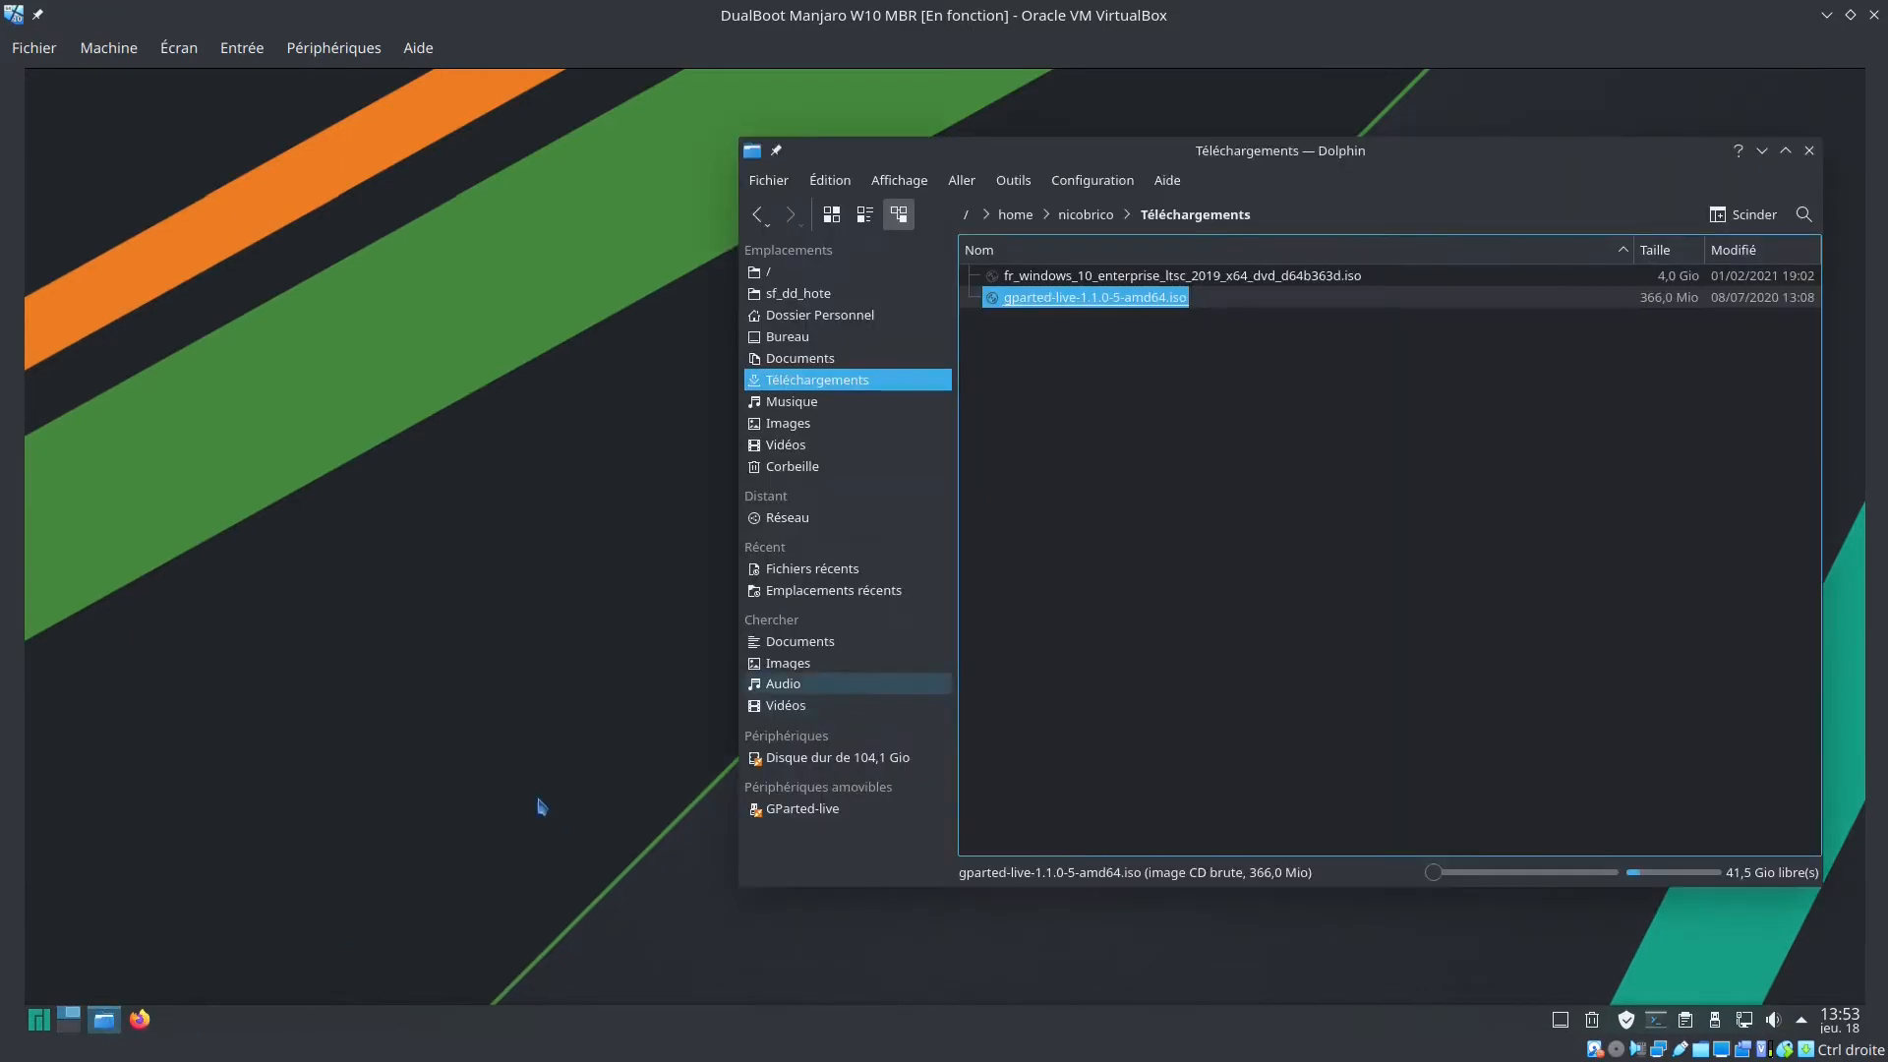
pyautogui.click(45, 1030)
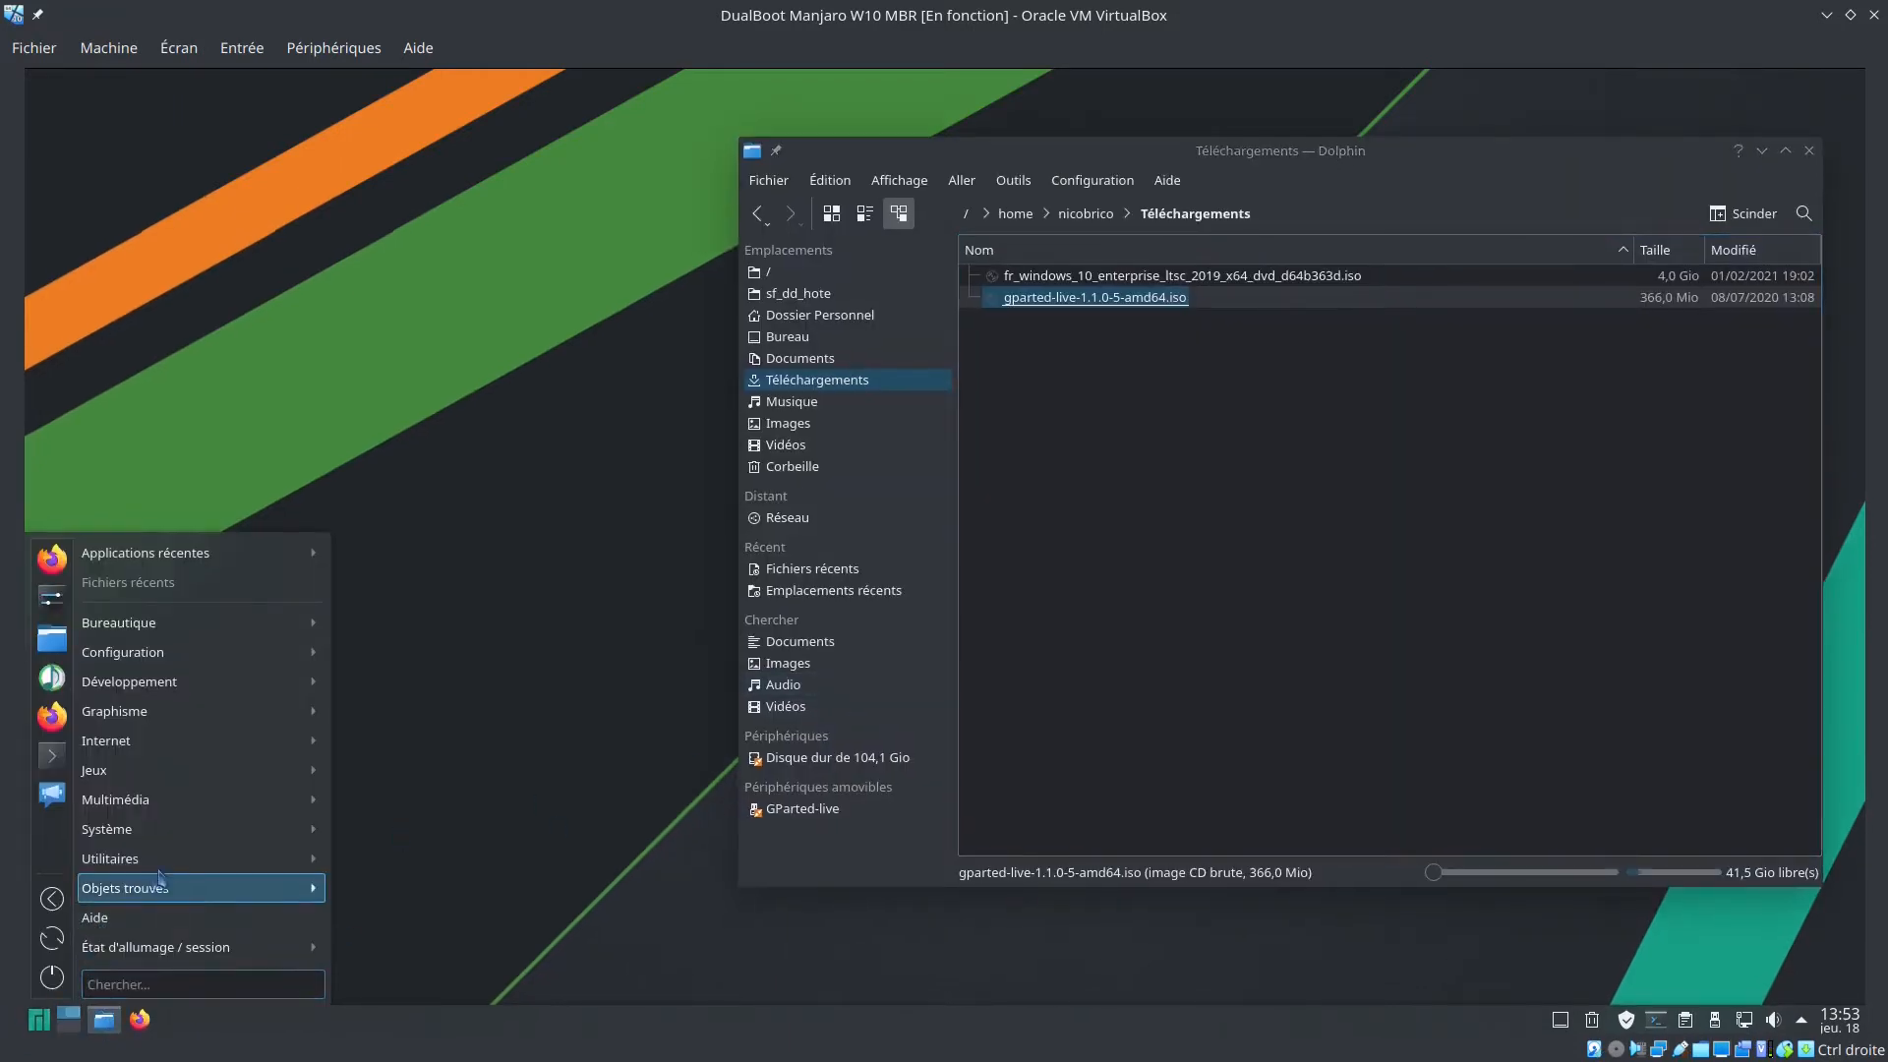
pyautogui.moveTo(178, 862)
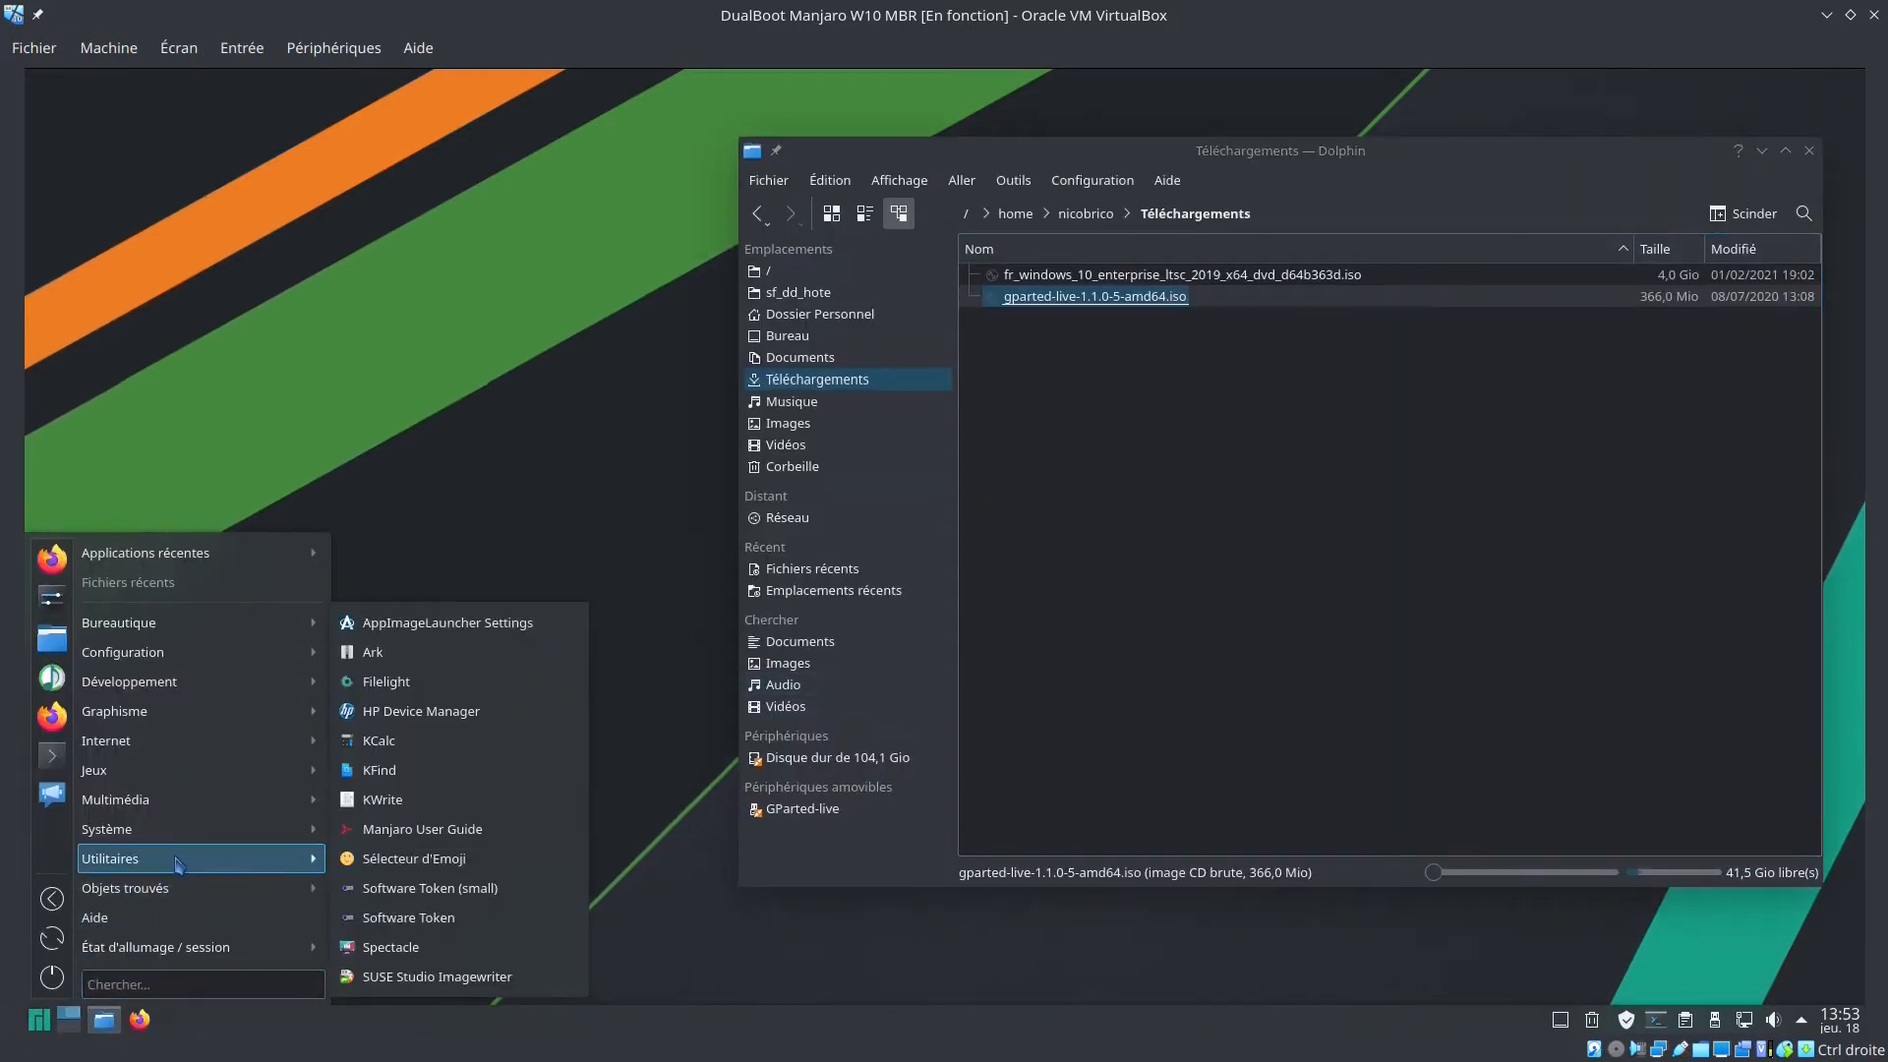
pyautogui.click(436, 979)
pyautogui.moveTo(860, 354); pyautogui.dragTo(324, 350)
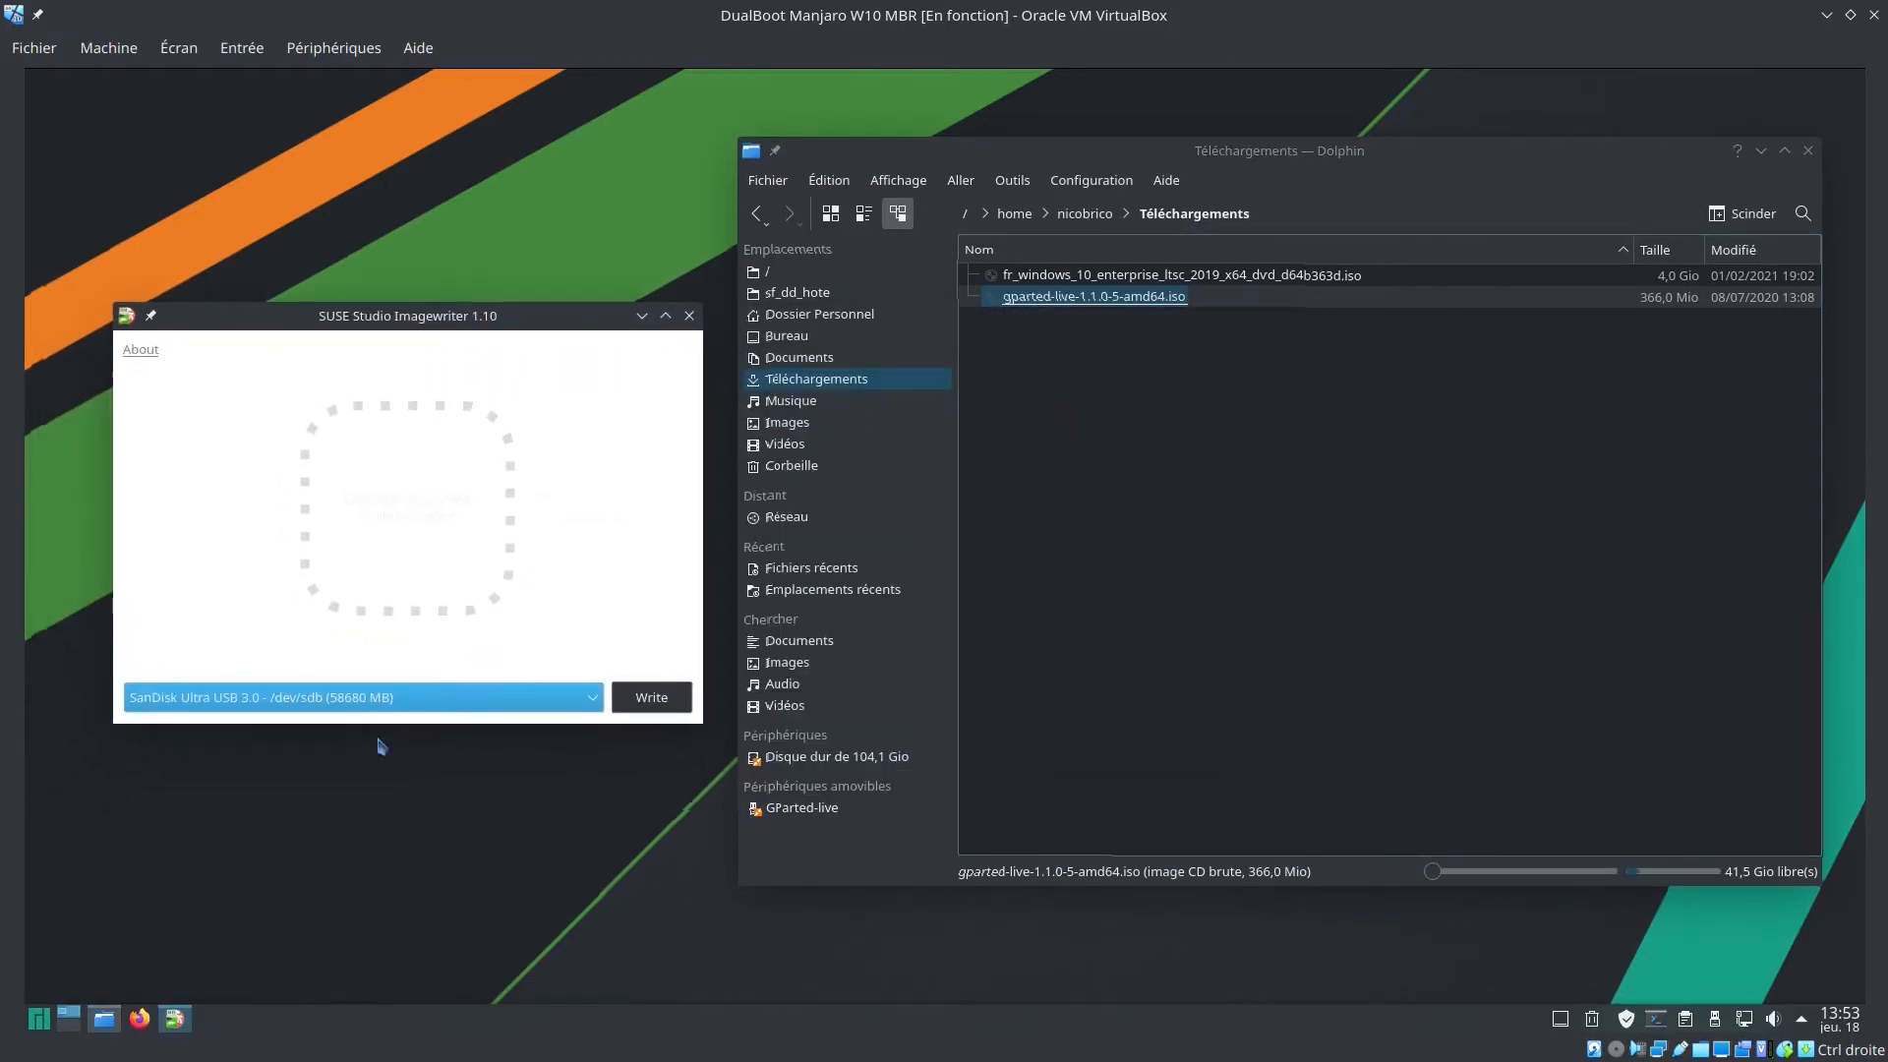
# Try to load fr_windows_10_enterprise_ltsc_2019_x64_dvd_d64b363d.iso into Imagewriter, and close Imagewriter
pyautogui.click(1190, 277)
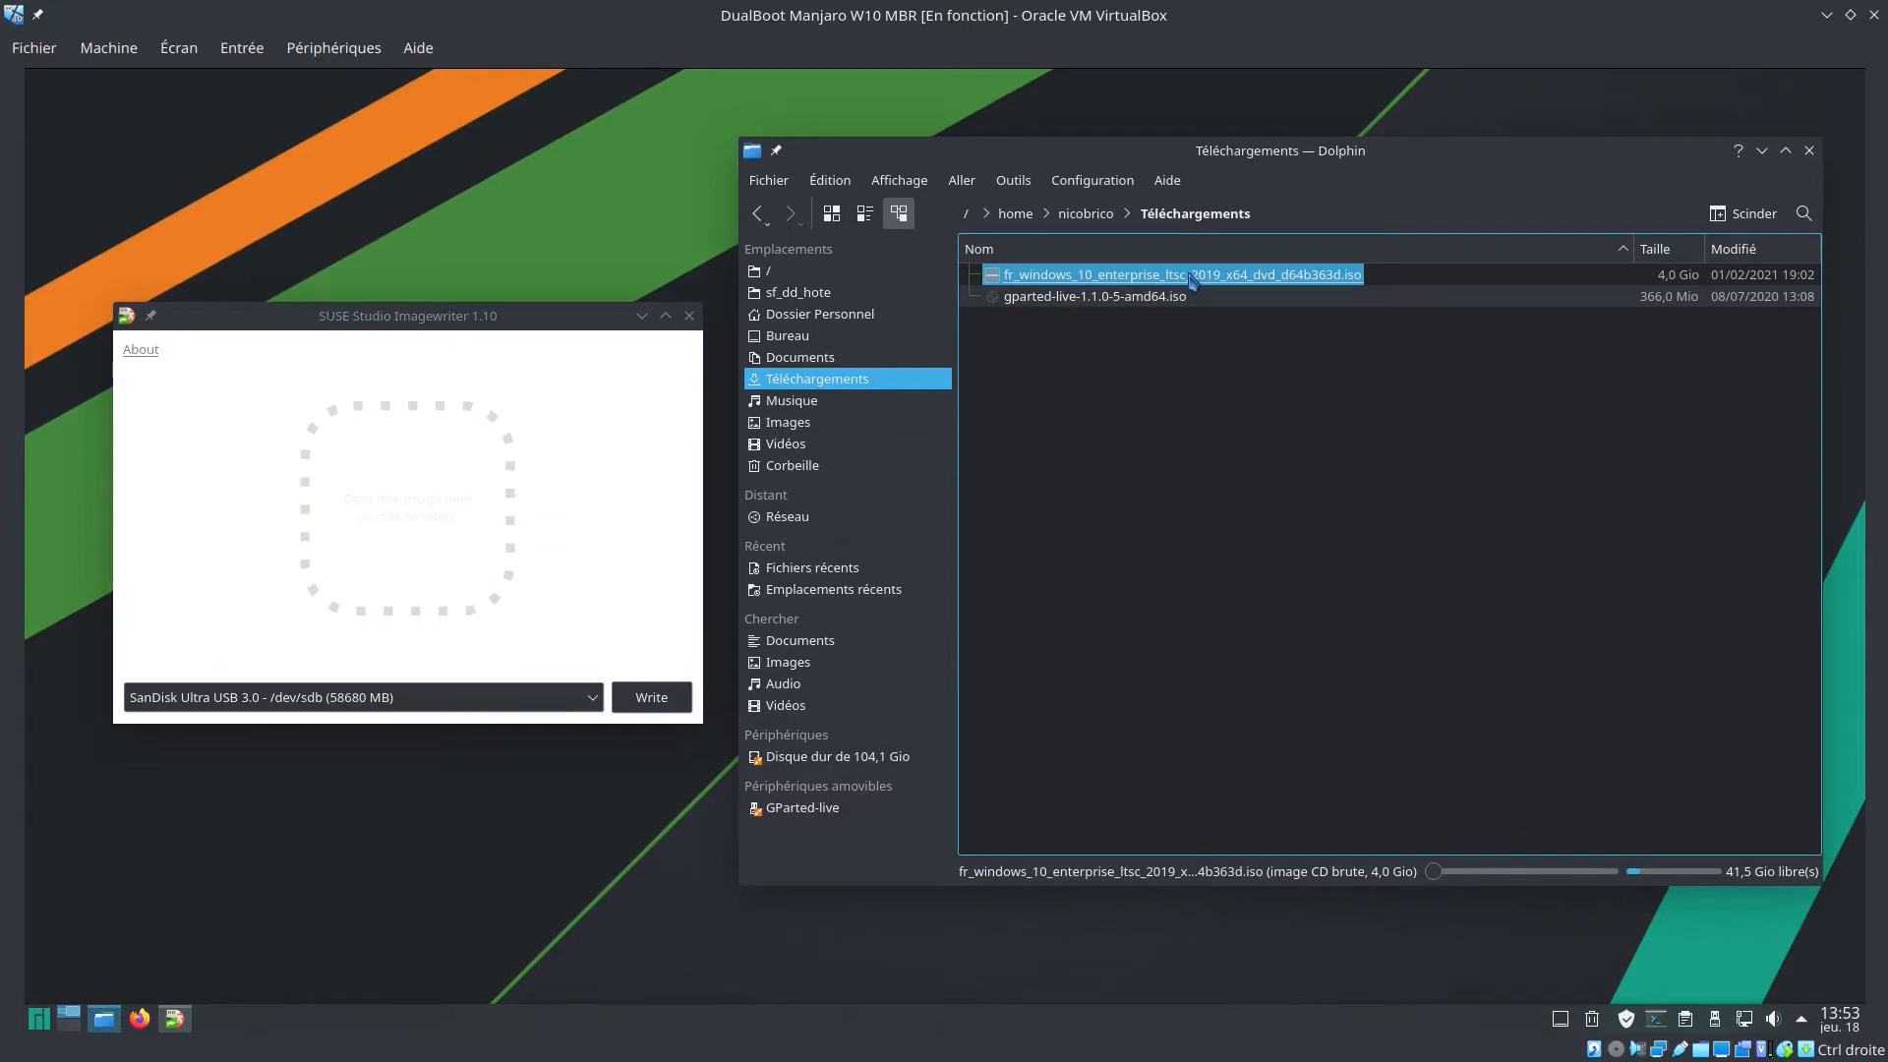
pyautogui.moveTo(1190, 280); pyautogui.dragTo(1206, 342)
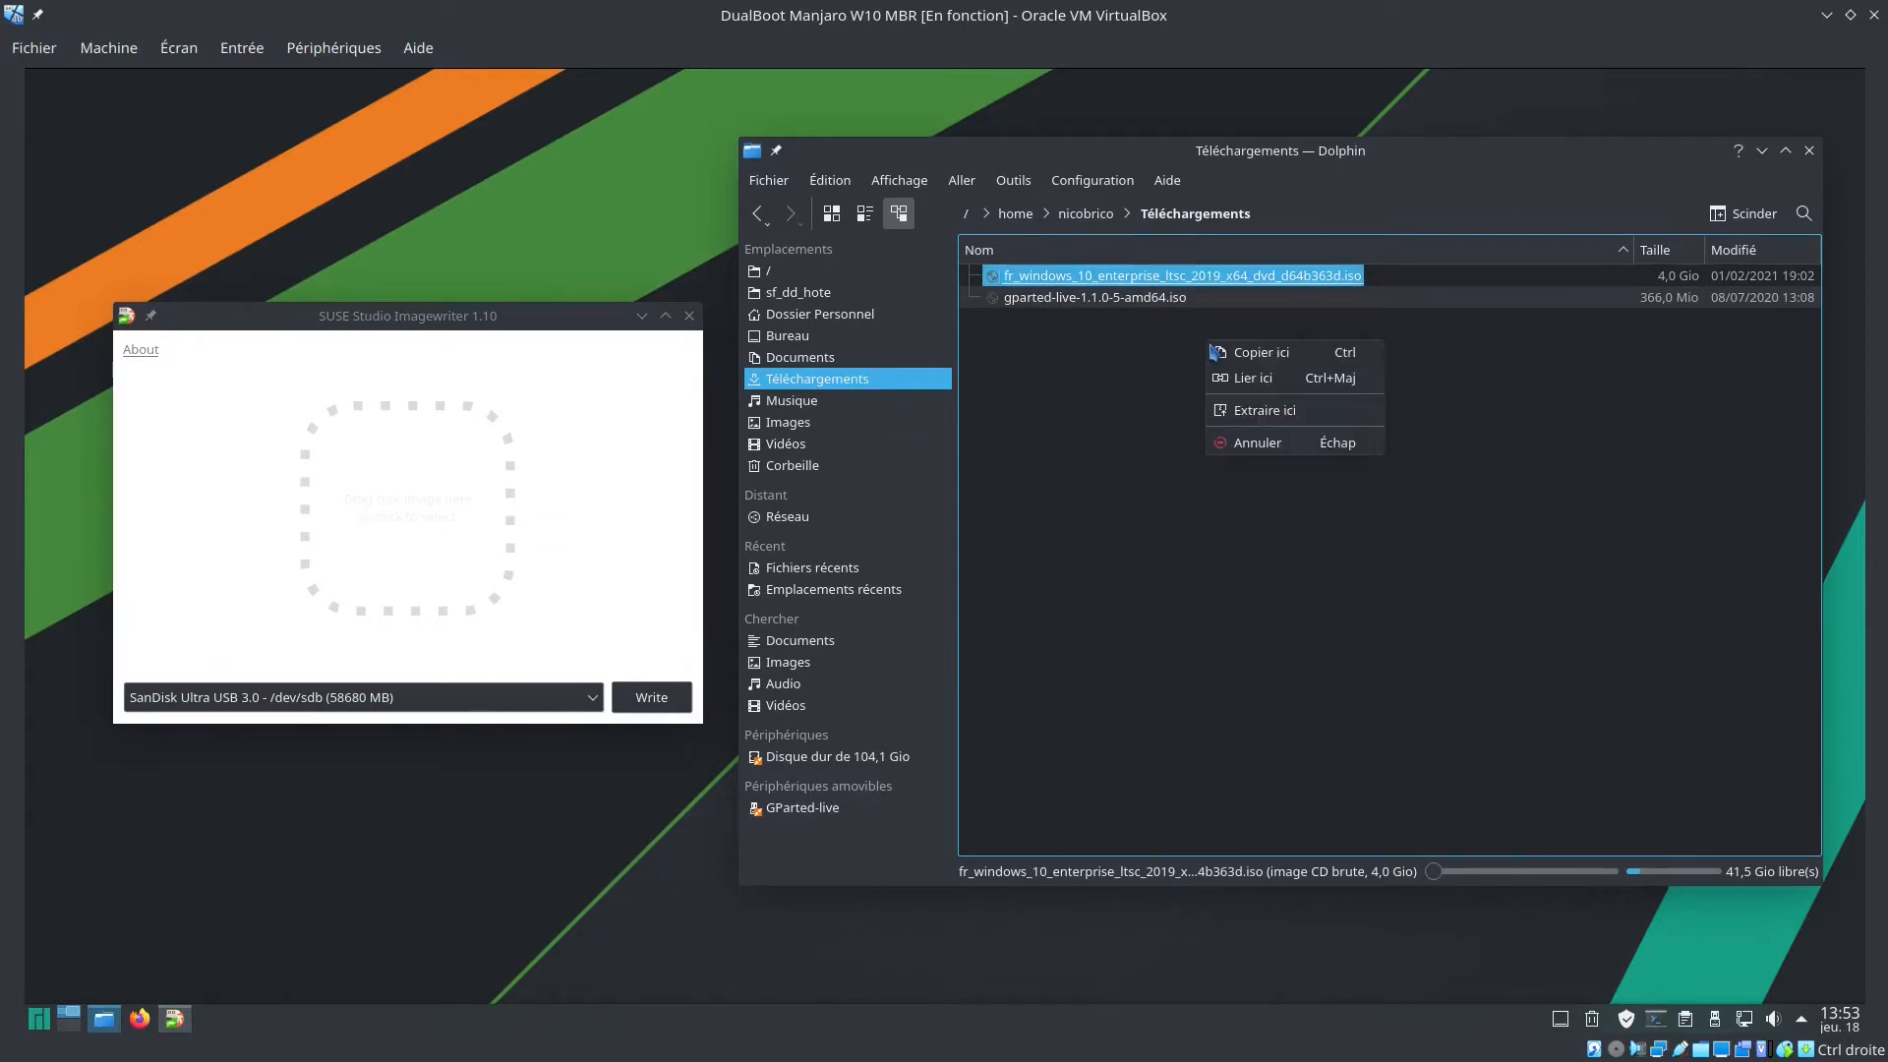
pyautogui.click(1117, 413)
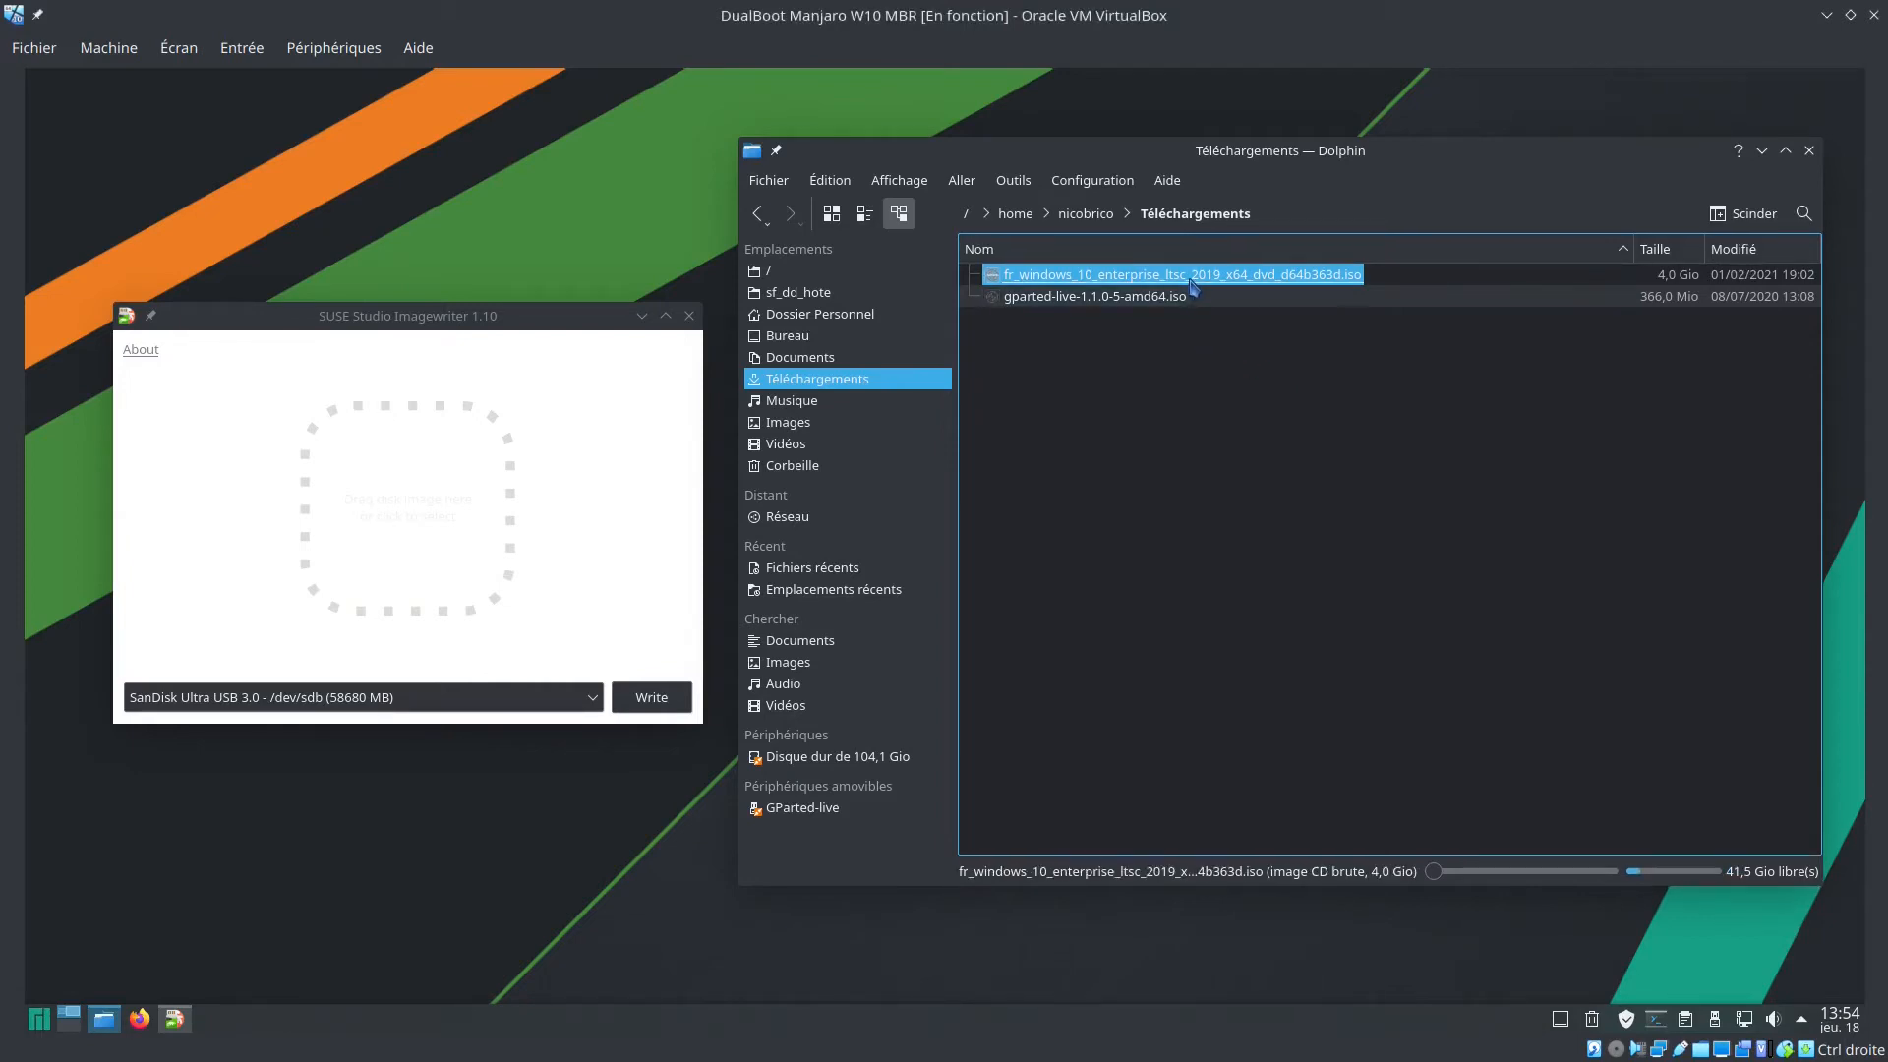
pyautogui.moveTo(1192, 286); pyautogui.dragTo(470, 460)
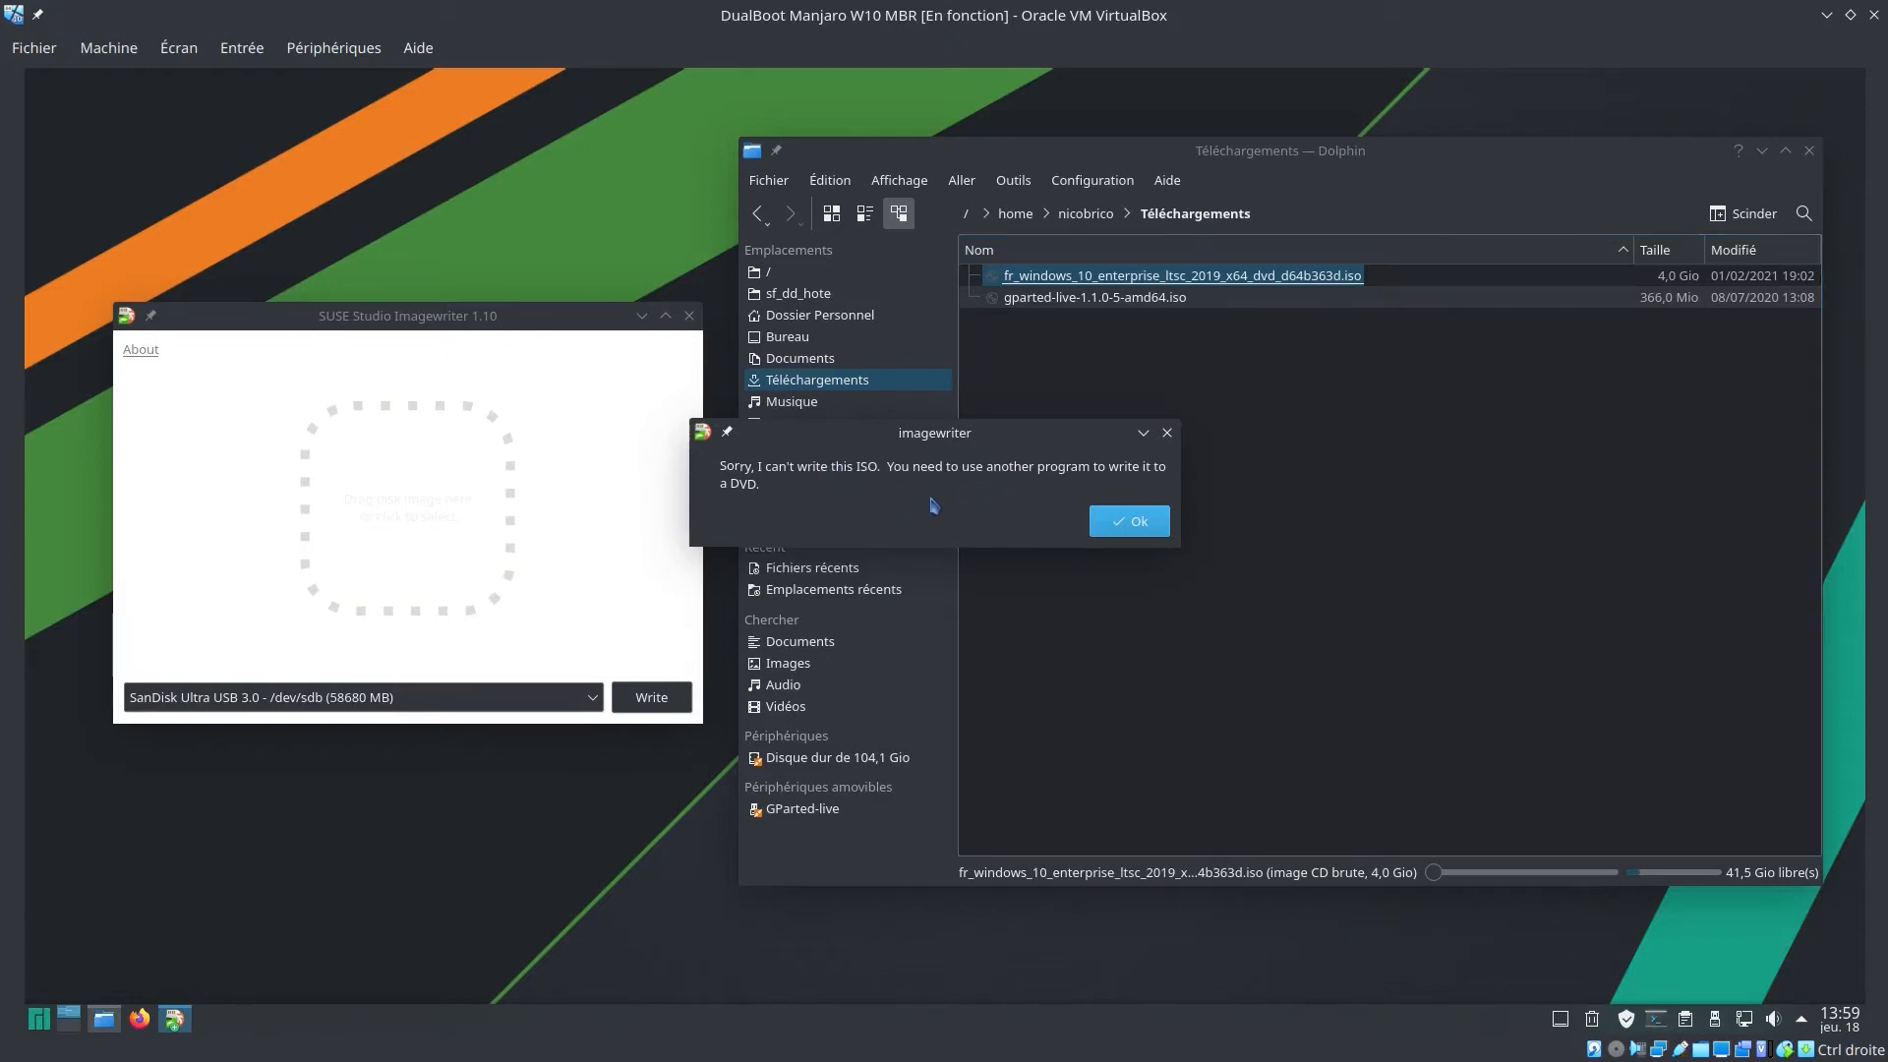
pyautogui.click(1128, 522)
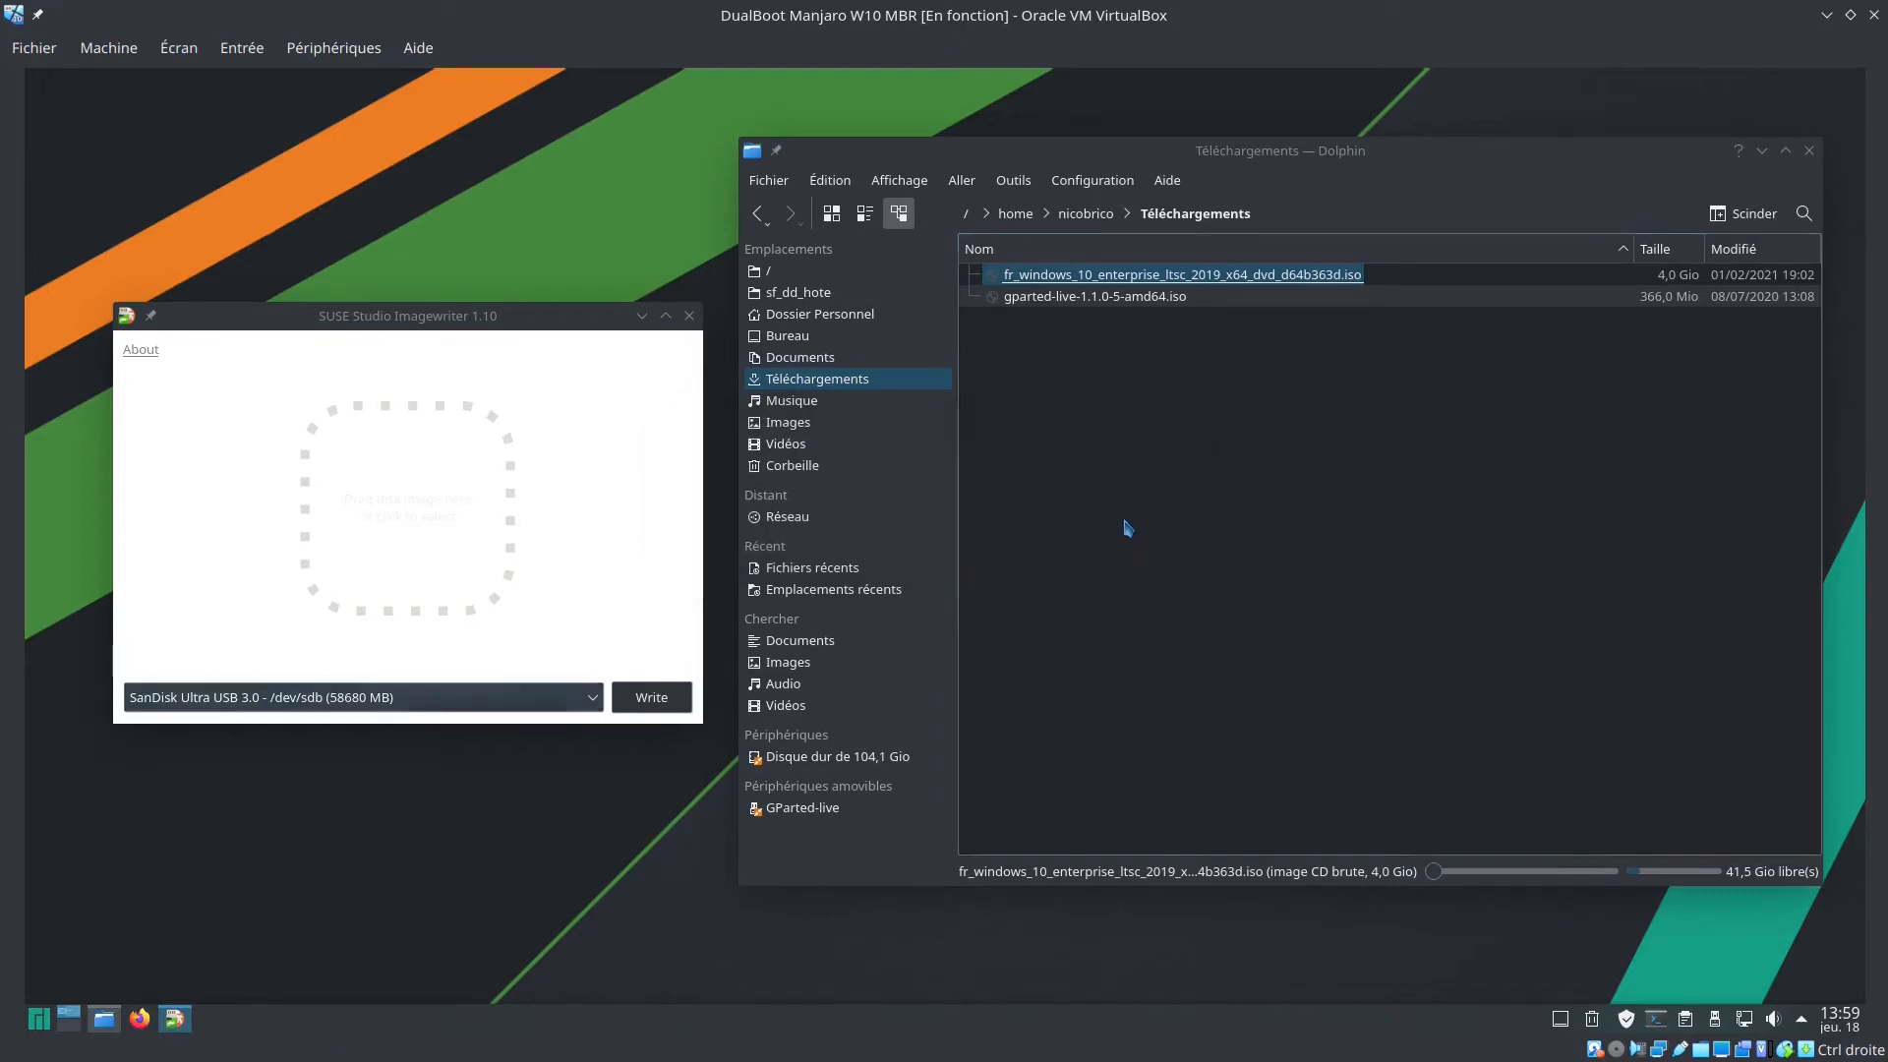
pyautogui.click(688, 317)
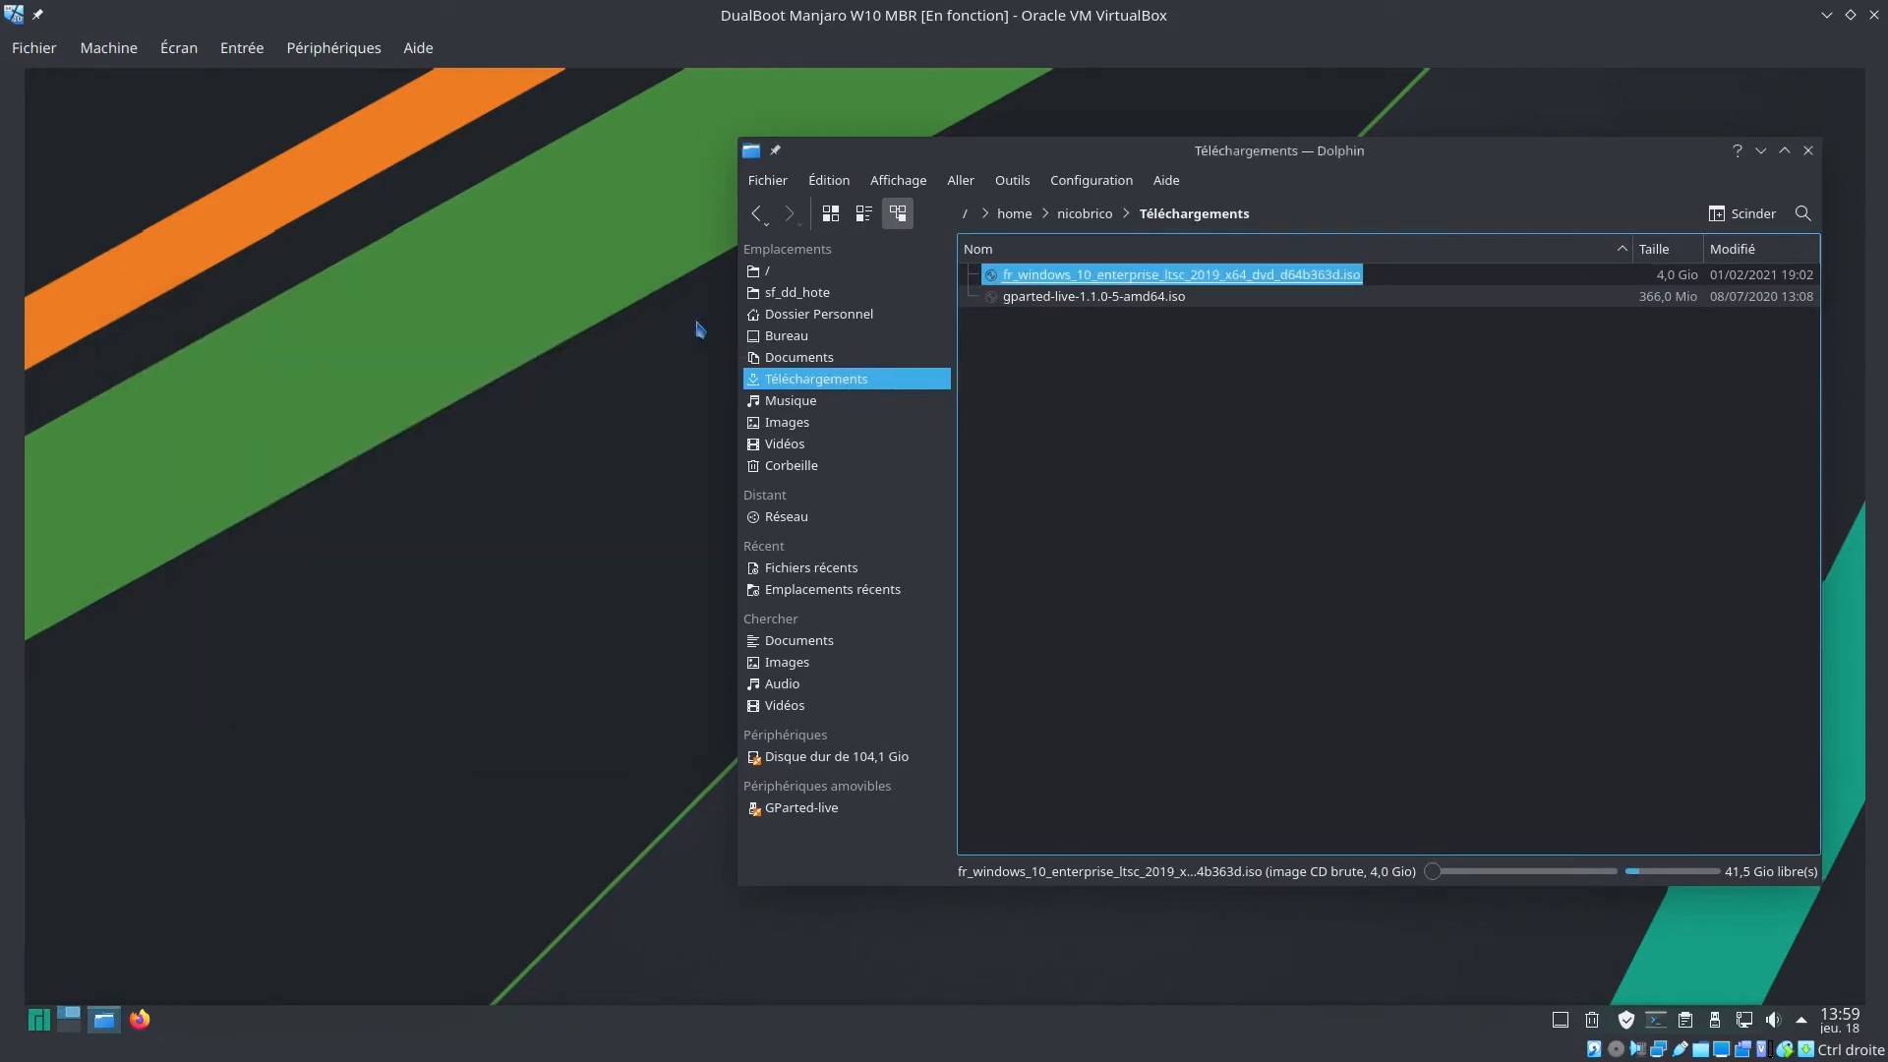
# Open the KDE Partition Manager and authenticate with the administrator password
pyautogui.click(39, 1018)
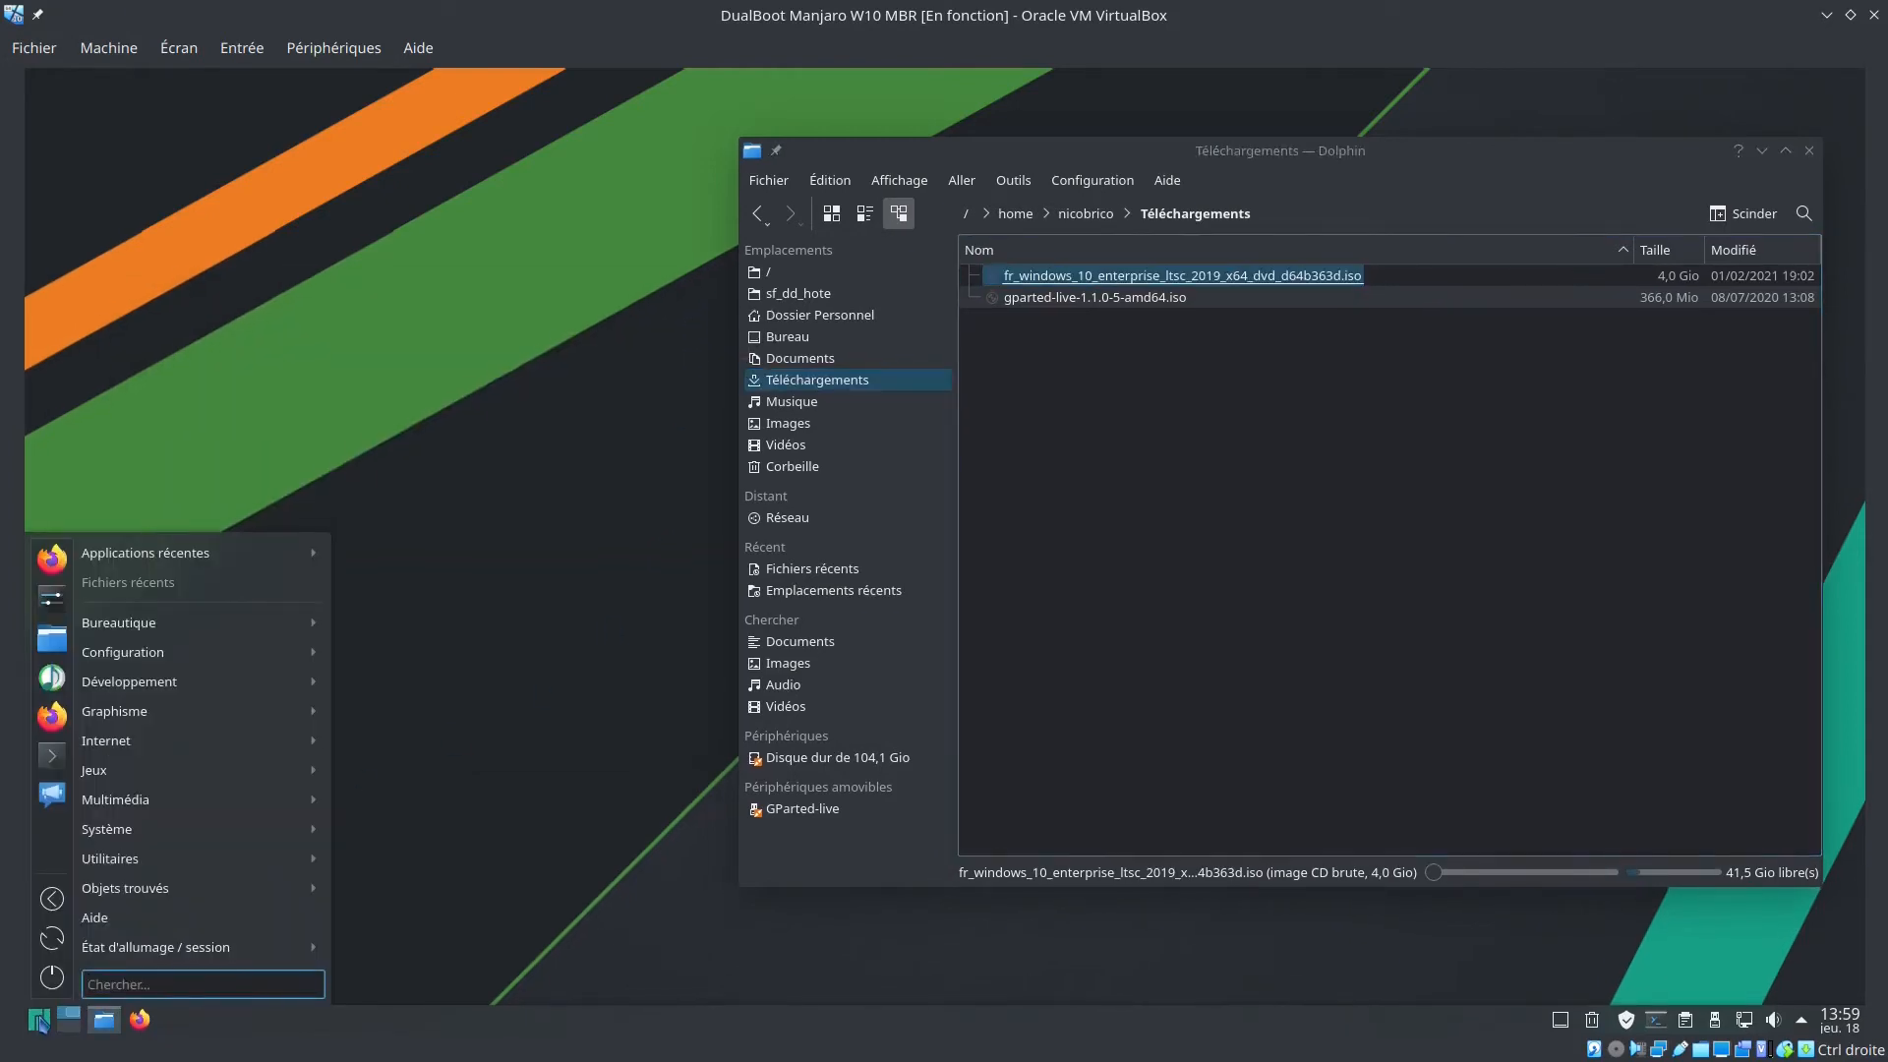
pyautogui.moveTo(187, 833)
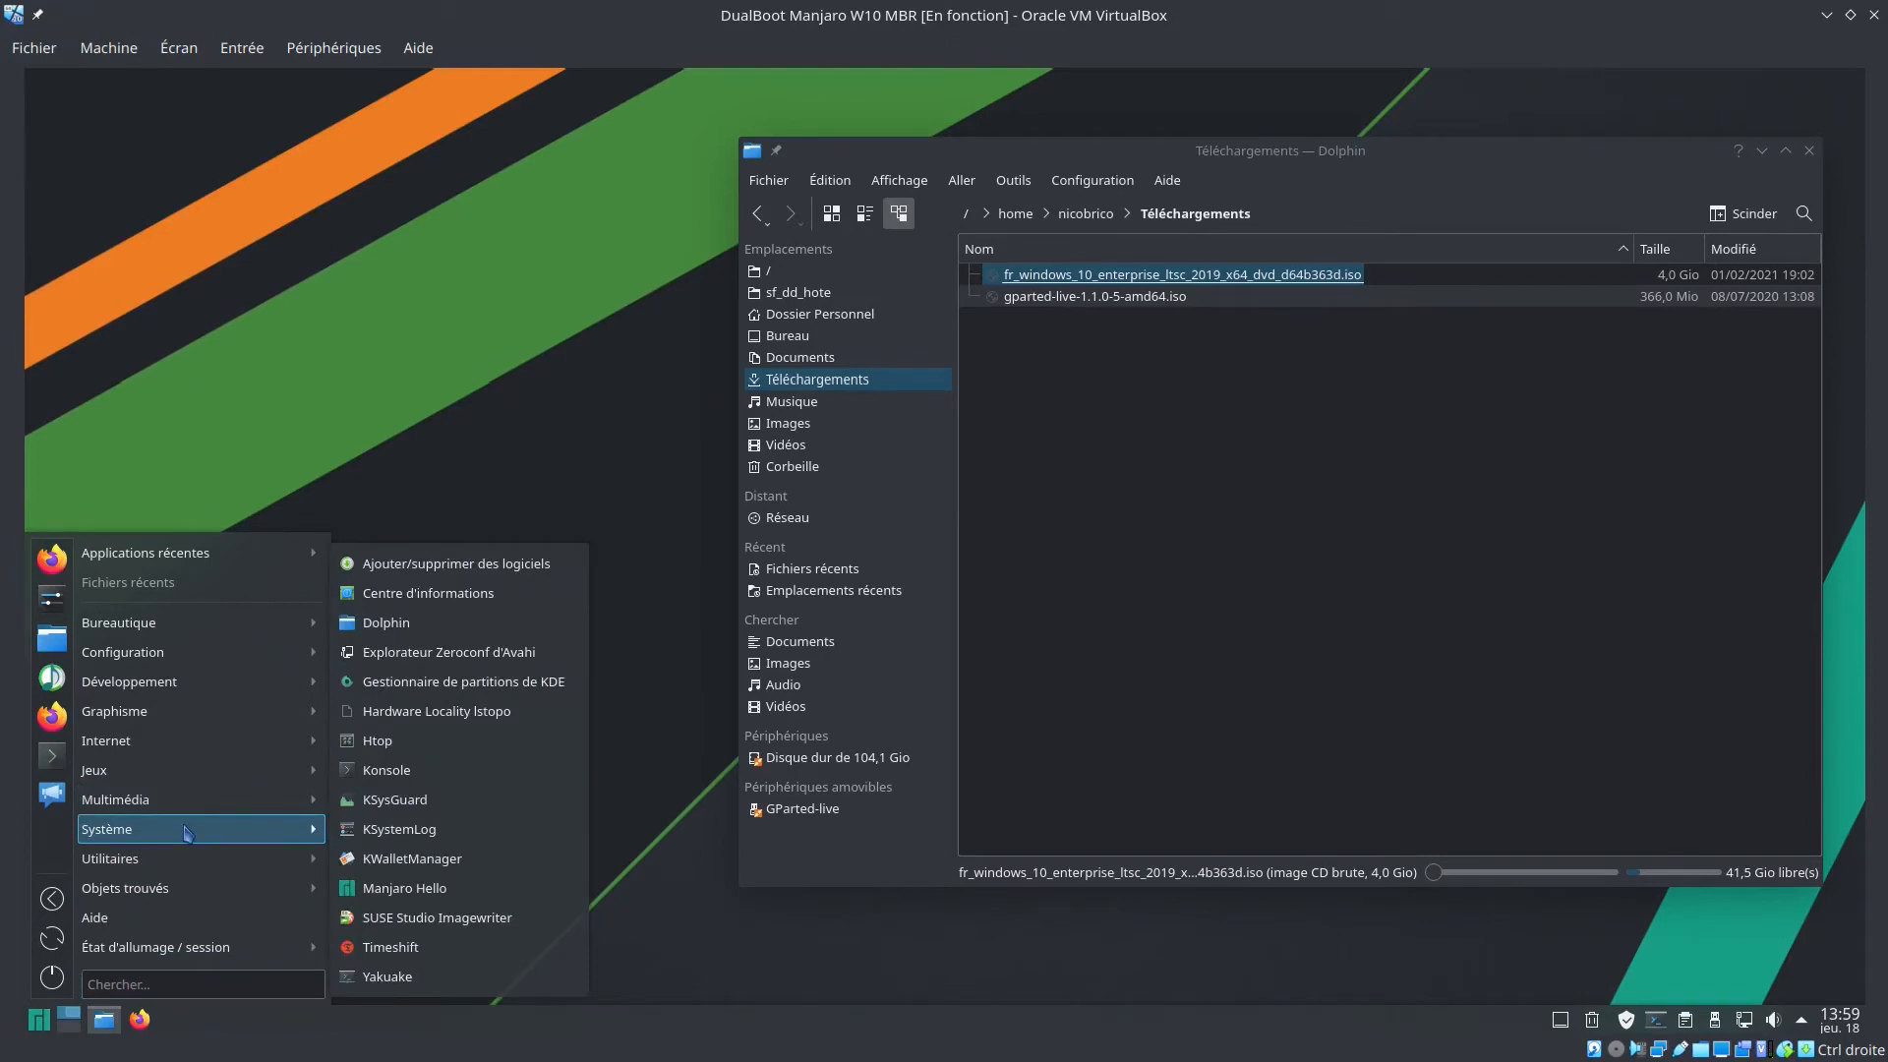
pyautogui.click(508, 684)
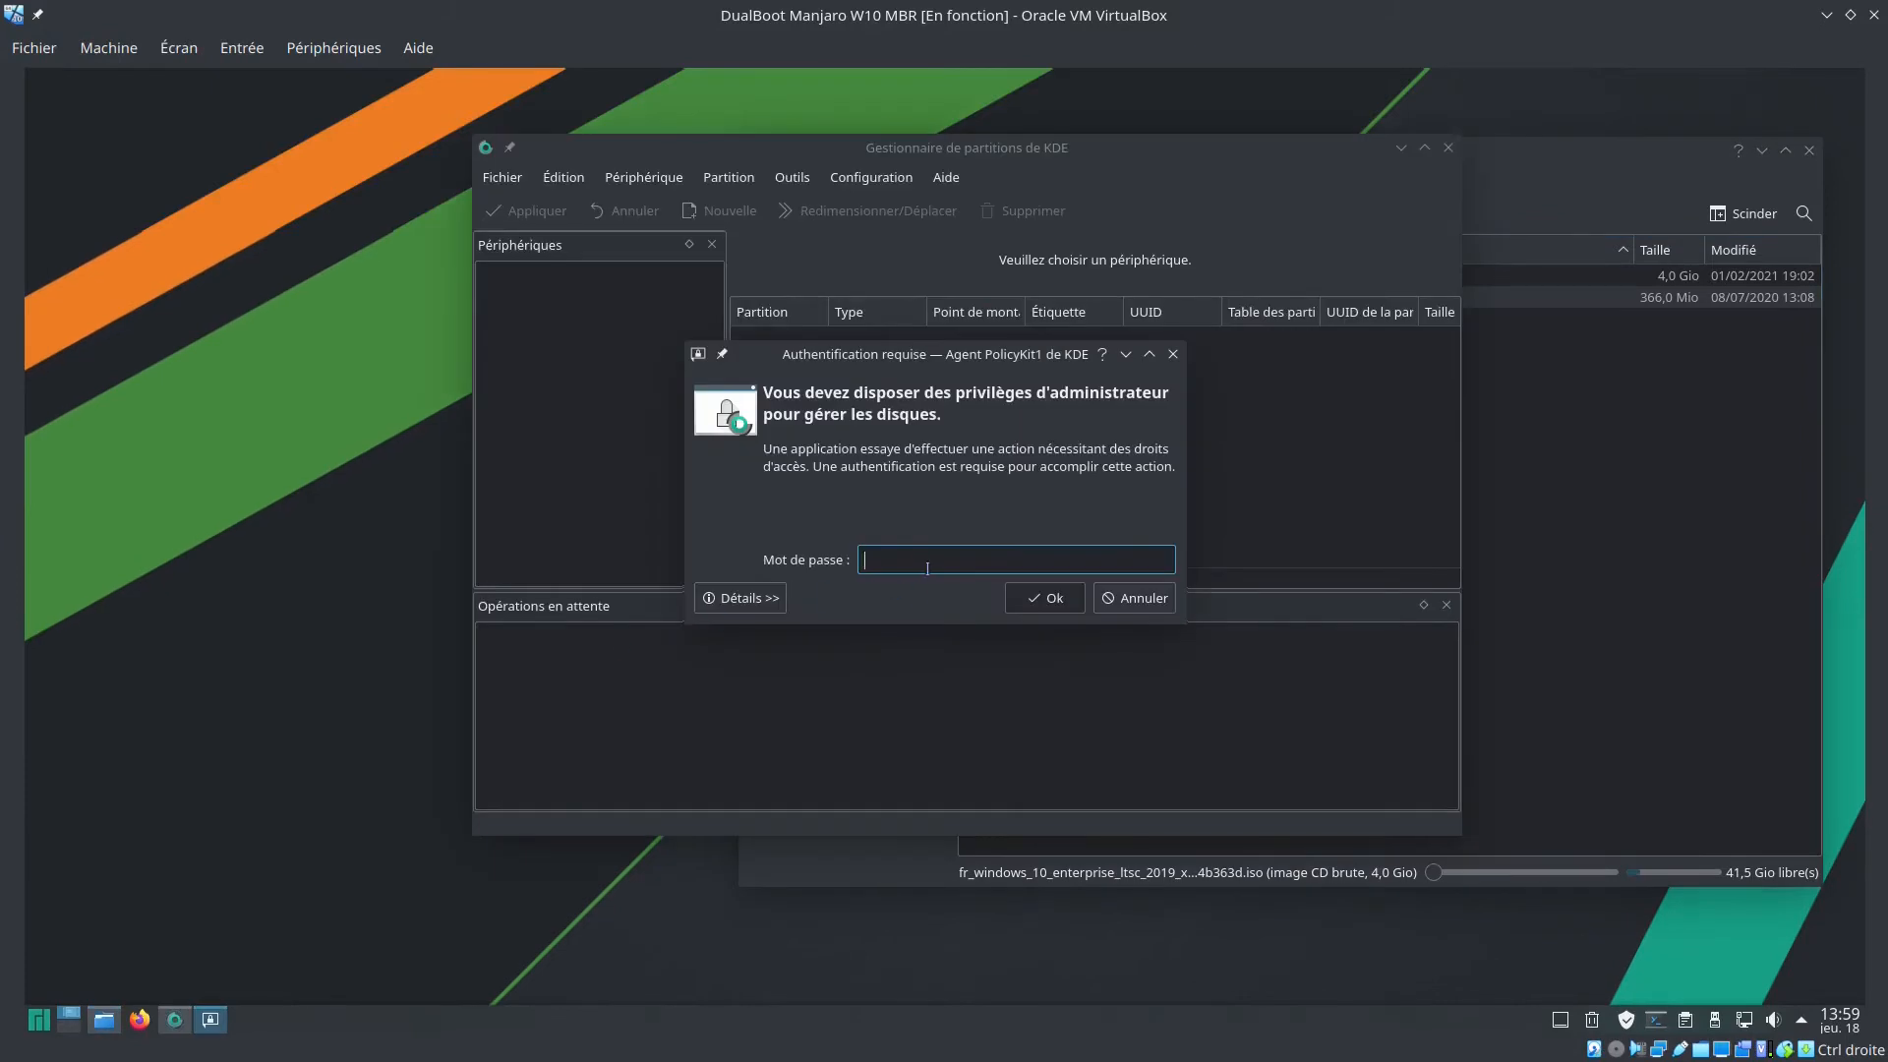
pyautogui.write('********')
pyautogui.press('Return')
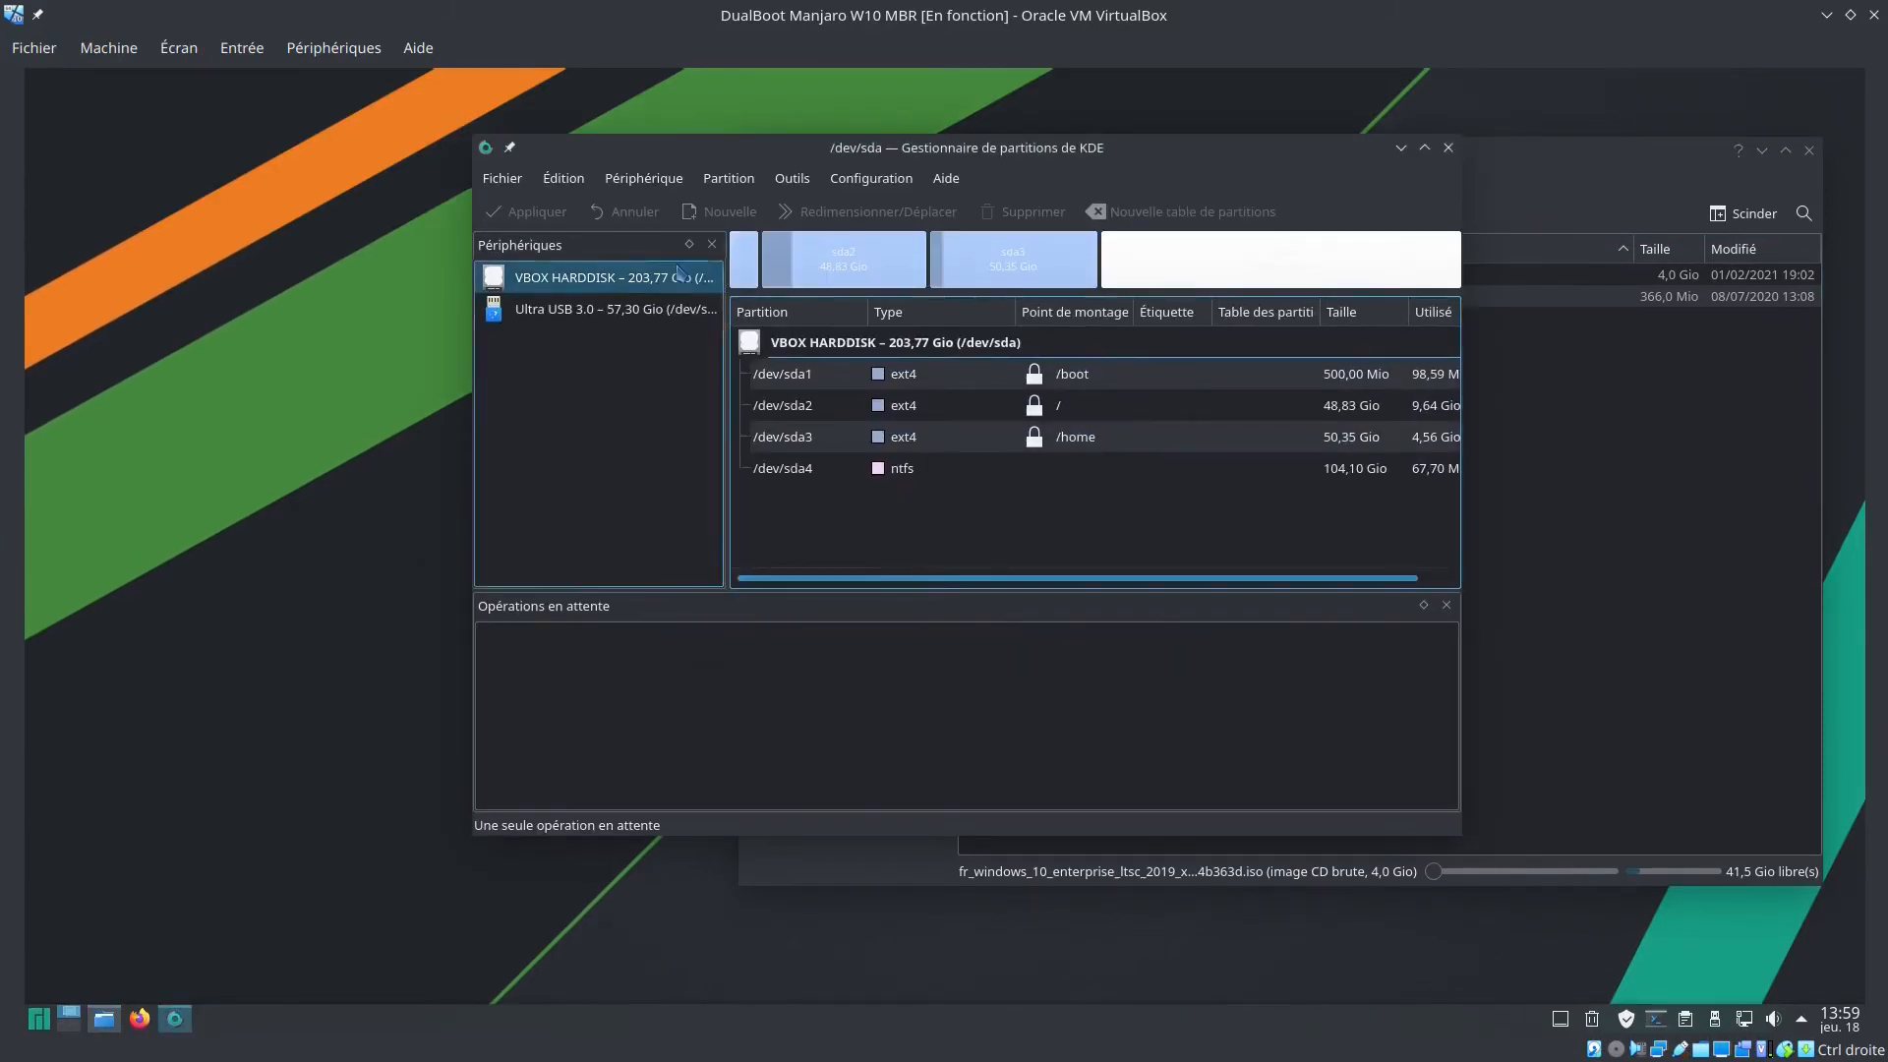
# Create a new MS-DOS partition table on the Ultra USB 3.0 device (/dev/sdb)
pyautogui.click(606, 317)
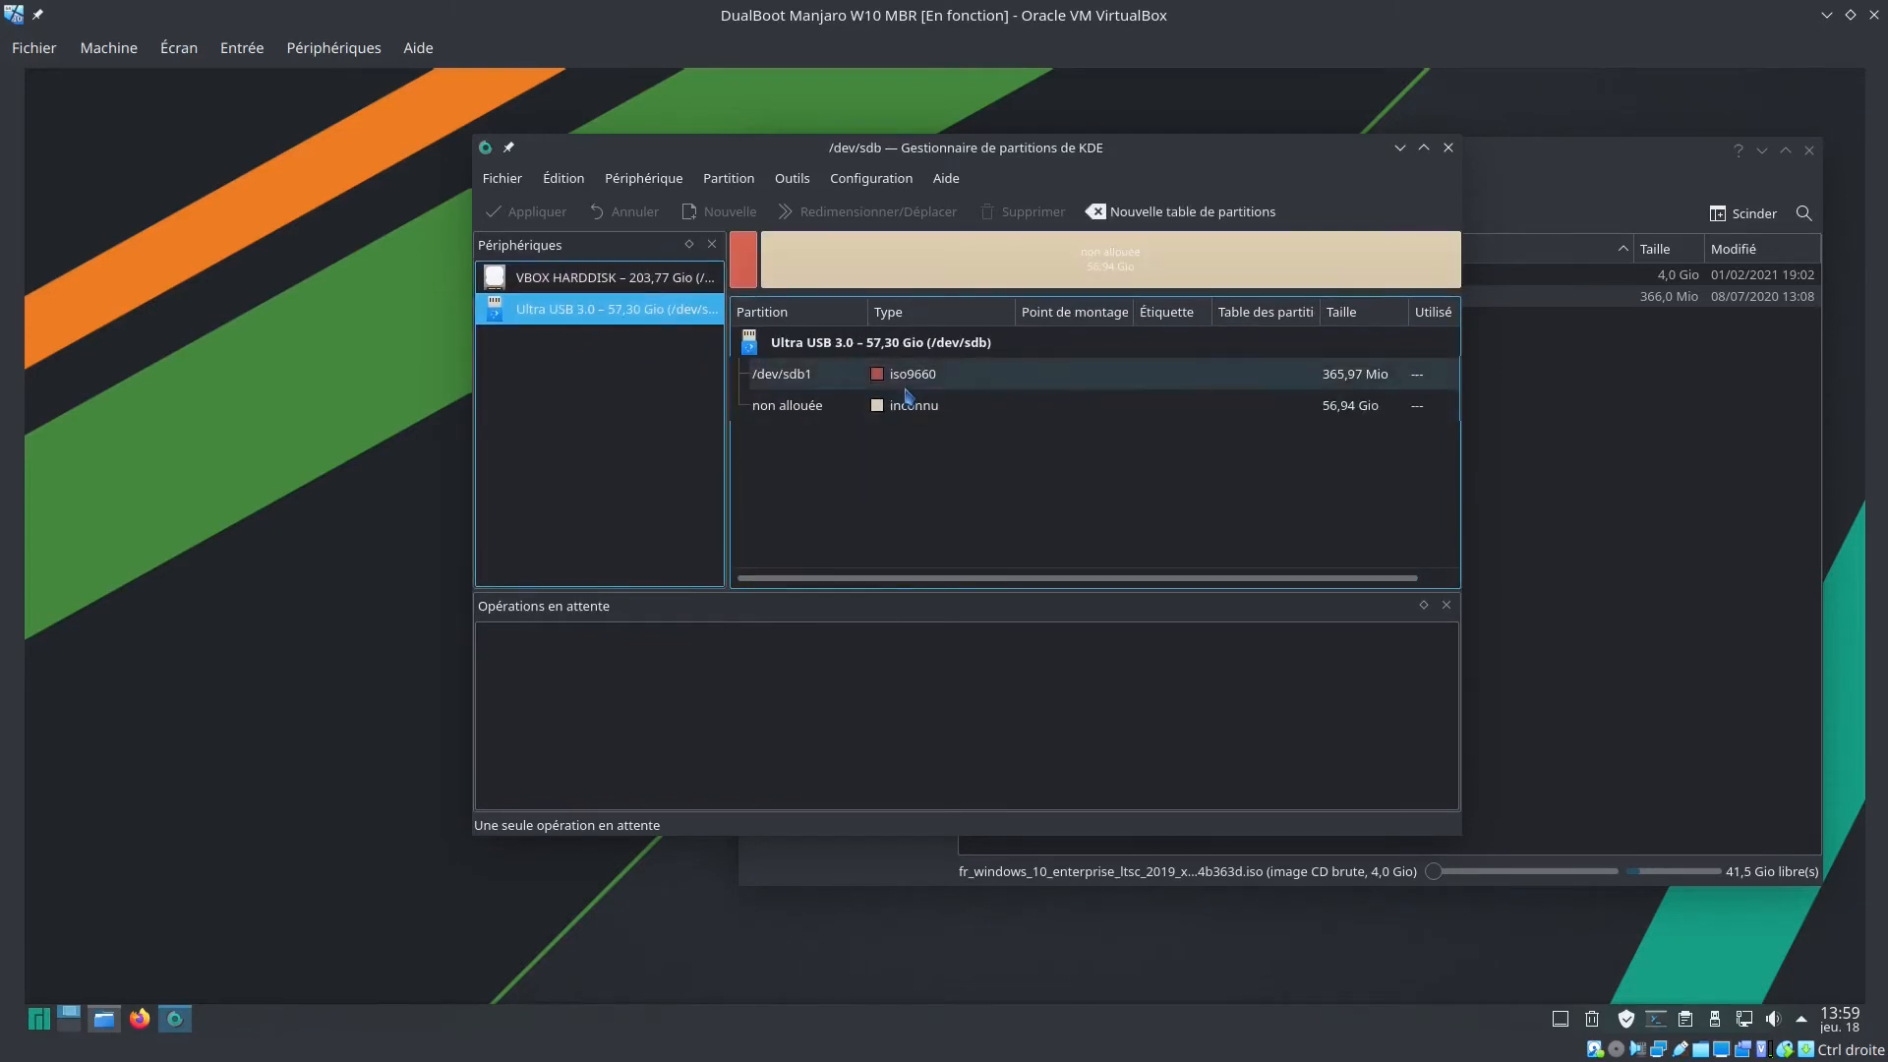
pyautogui.rightClick(905, 381)
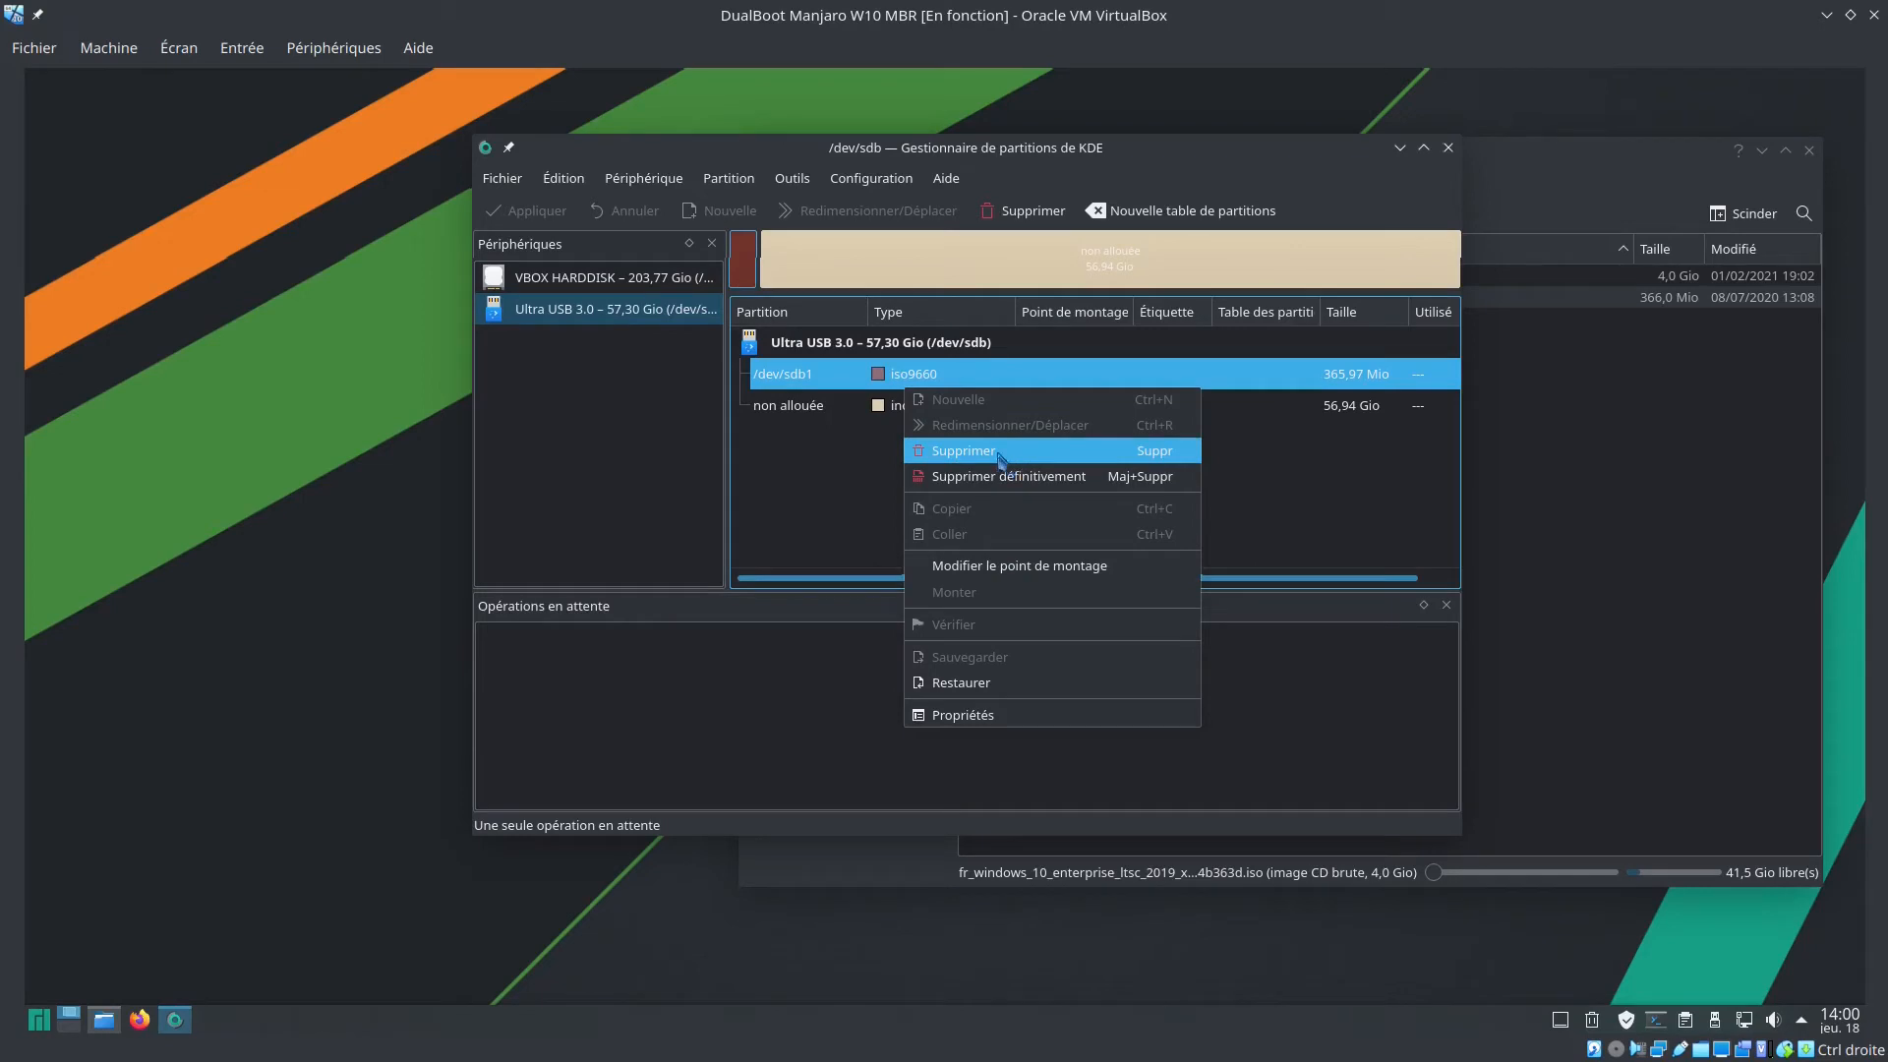
pyautogui.rightClick(927, 349)
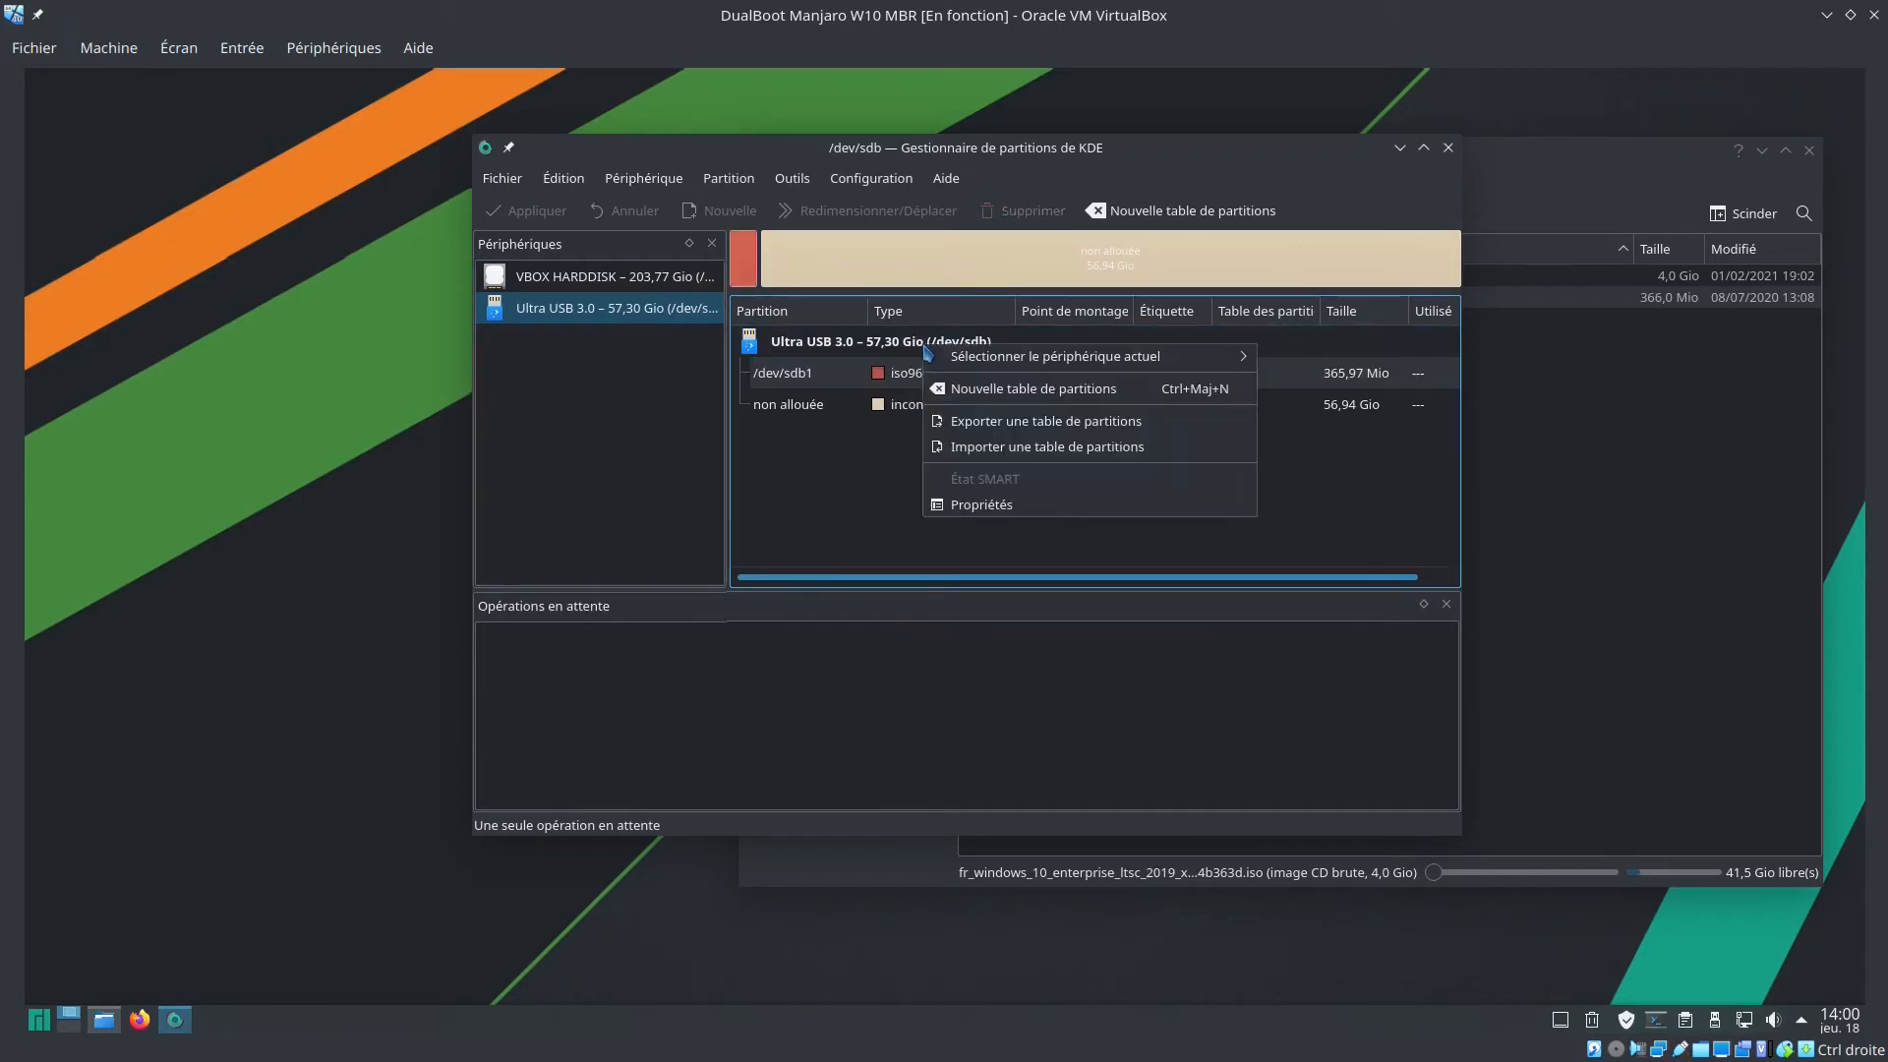
pyautogui.click(979, 387)
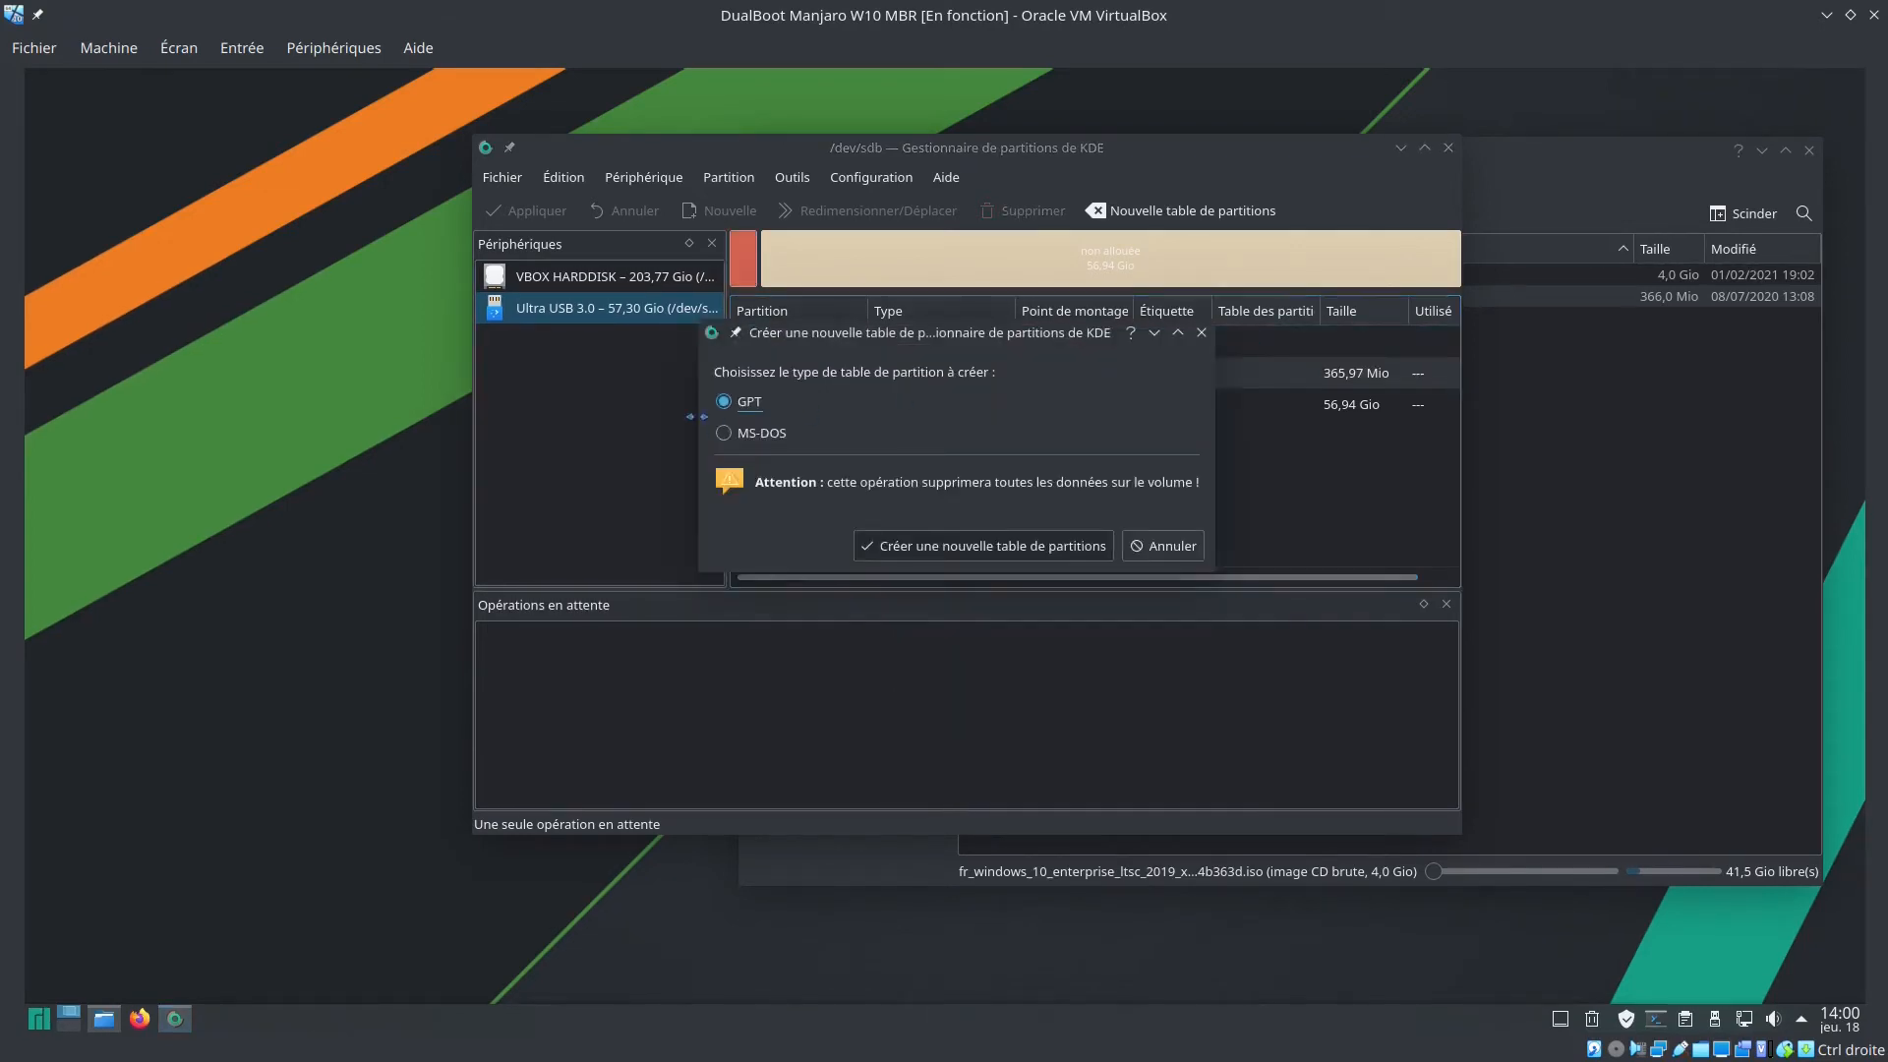
pyautogui.click(757, 439)
pyautogui.click(981, 547)
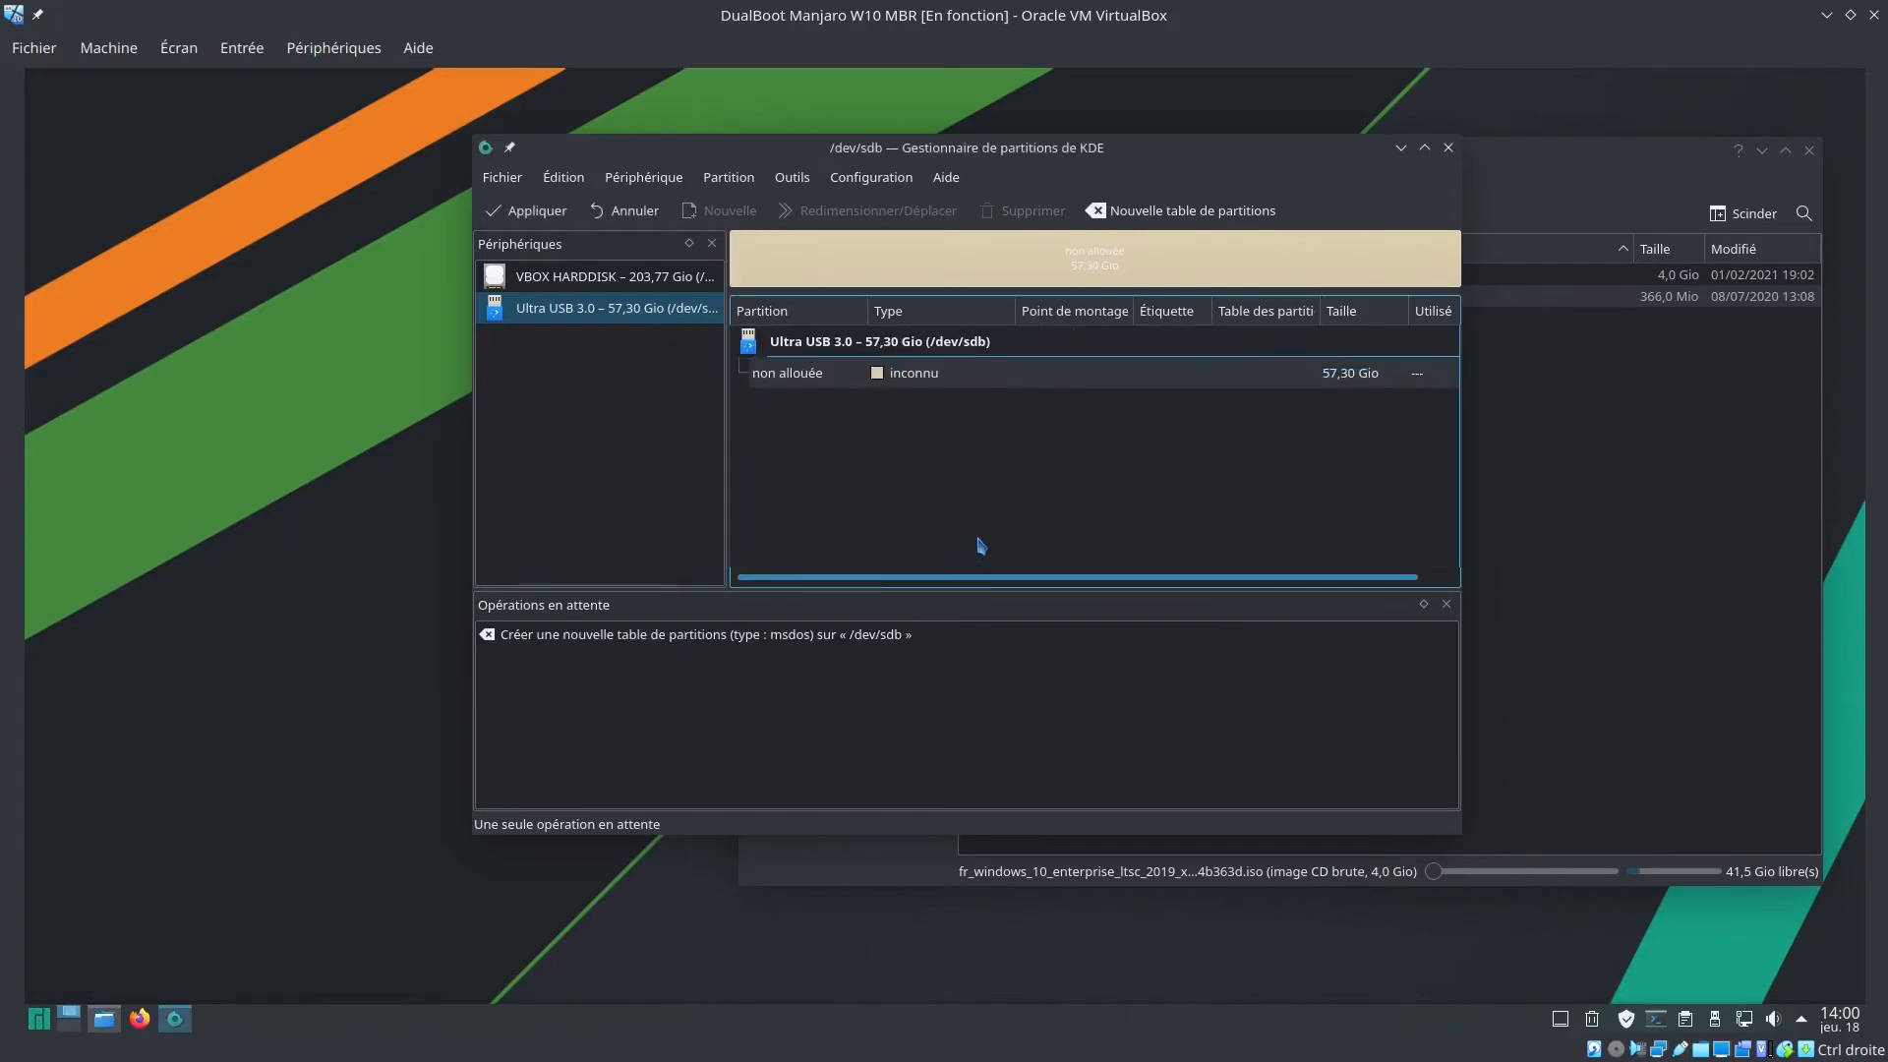
# Add a primary ntfs partition labelled clef_usb that fills the unallocated space of the USB key
pyautogui.rightClick(926, 363)
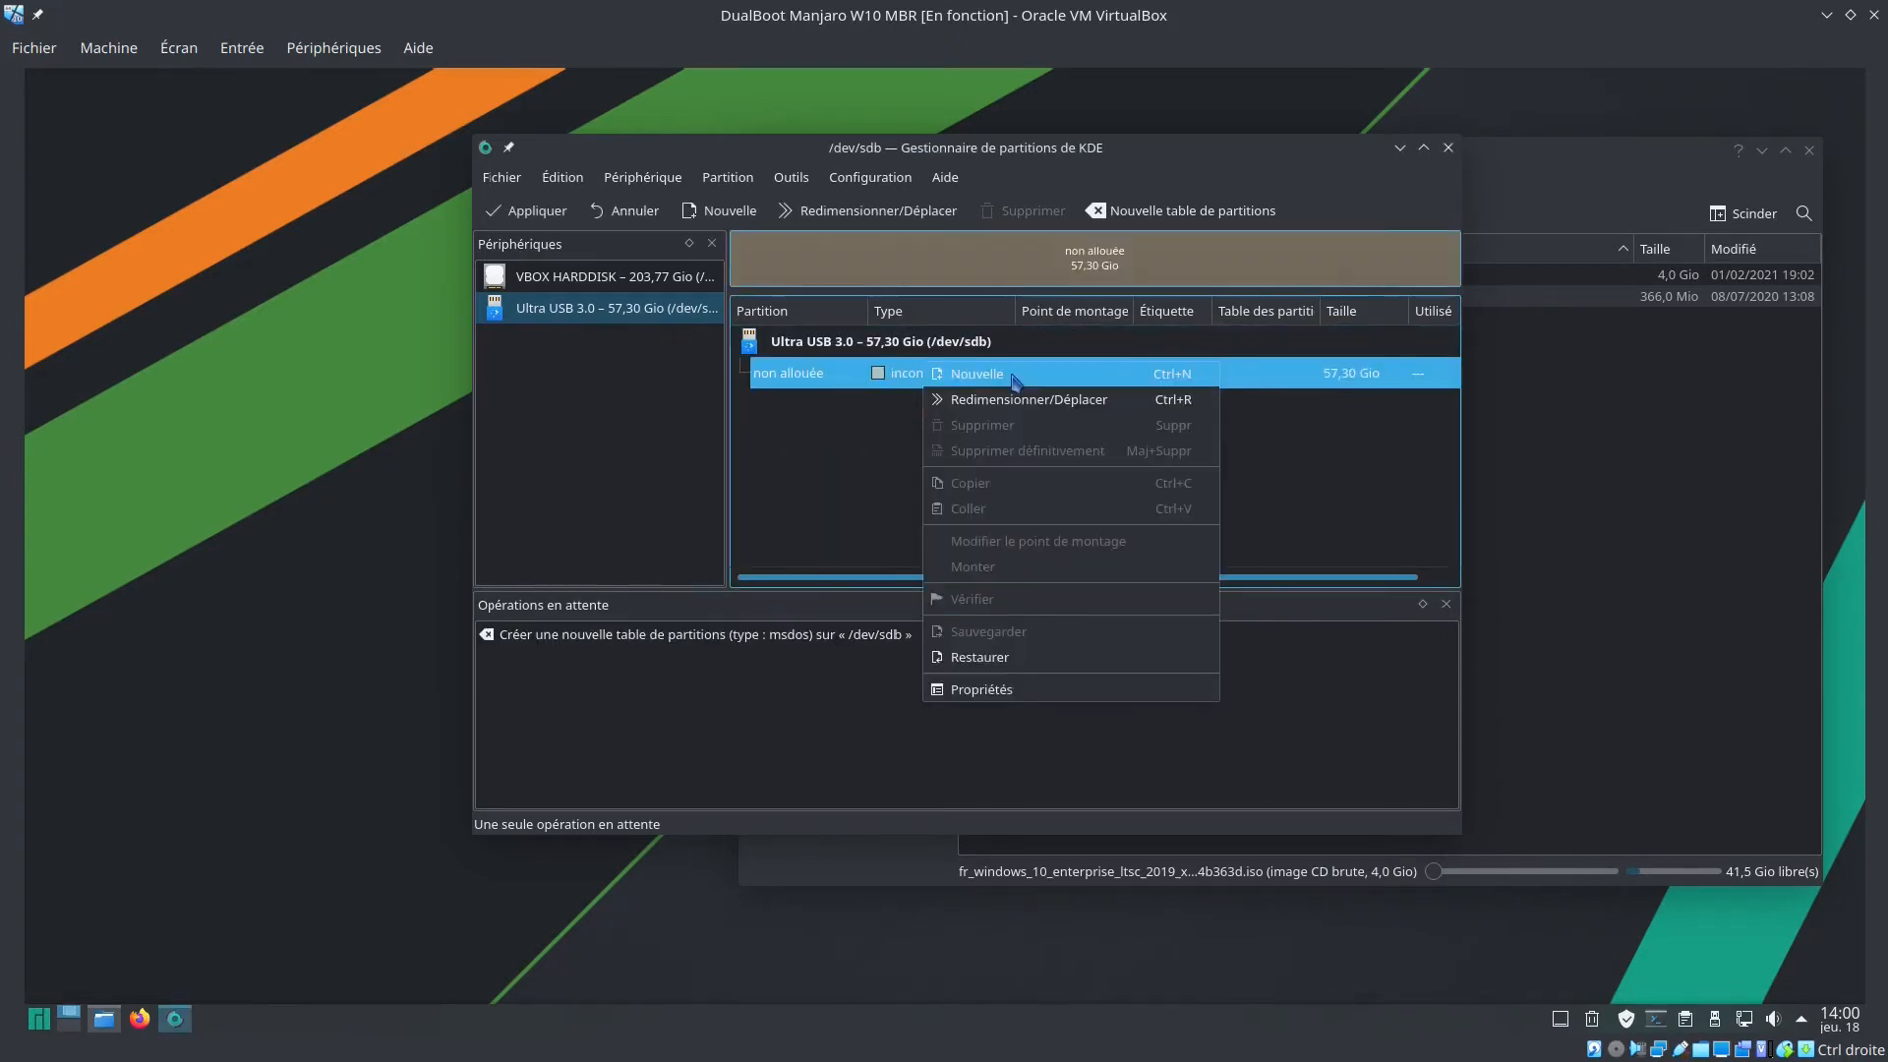
pyautogui.click(972, 378)
pyautogui.click(1065, 372)
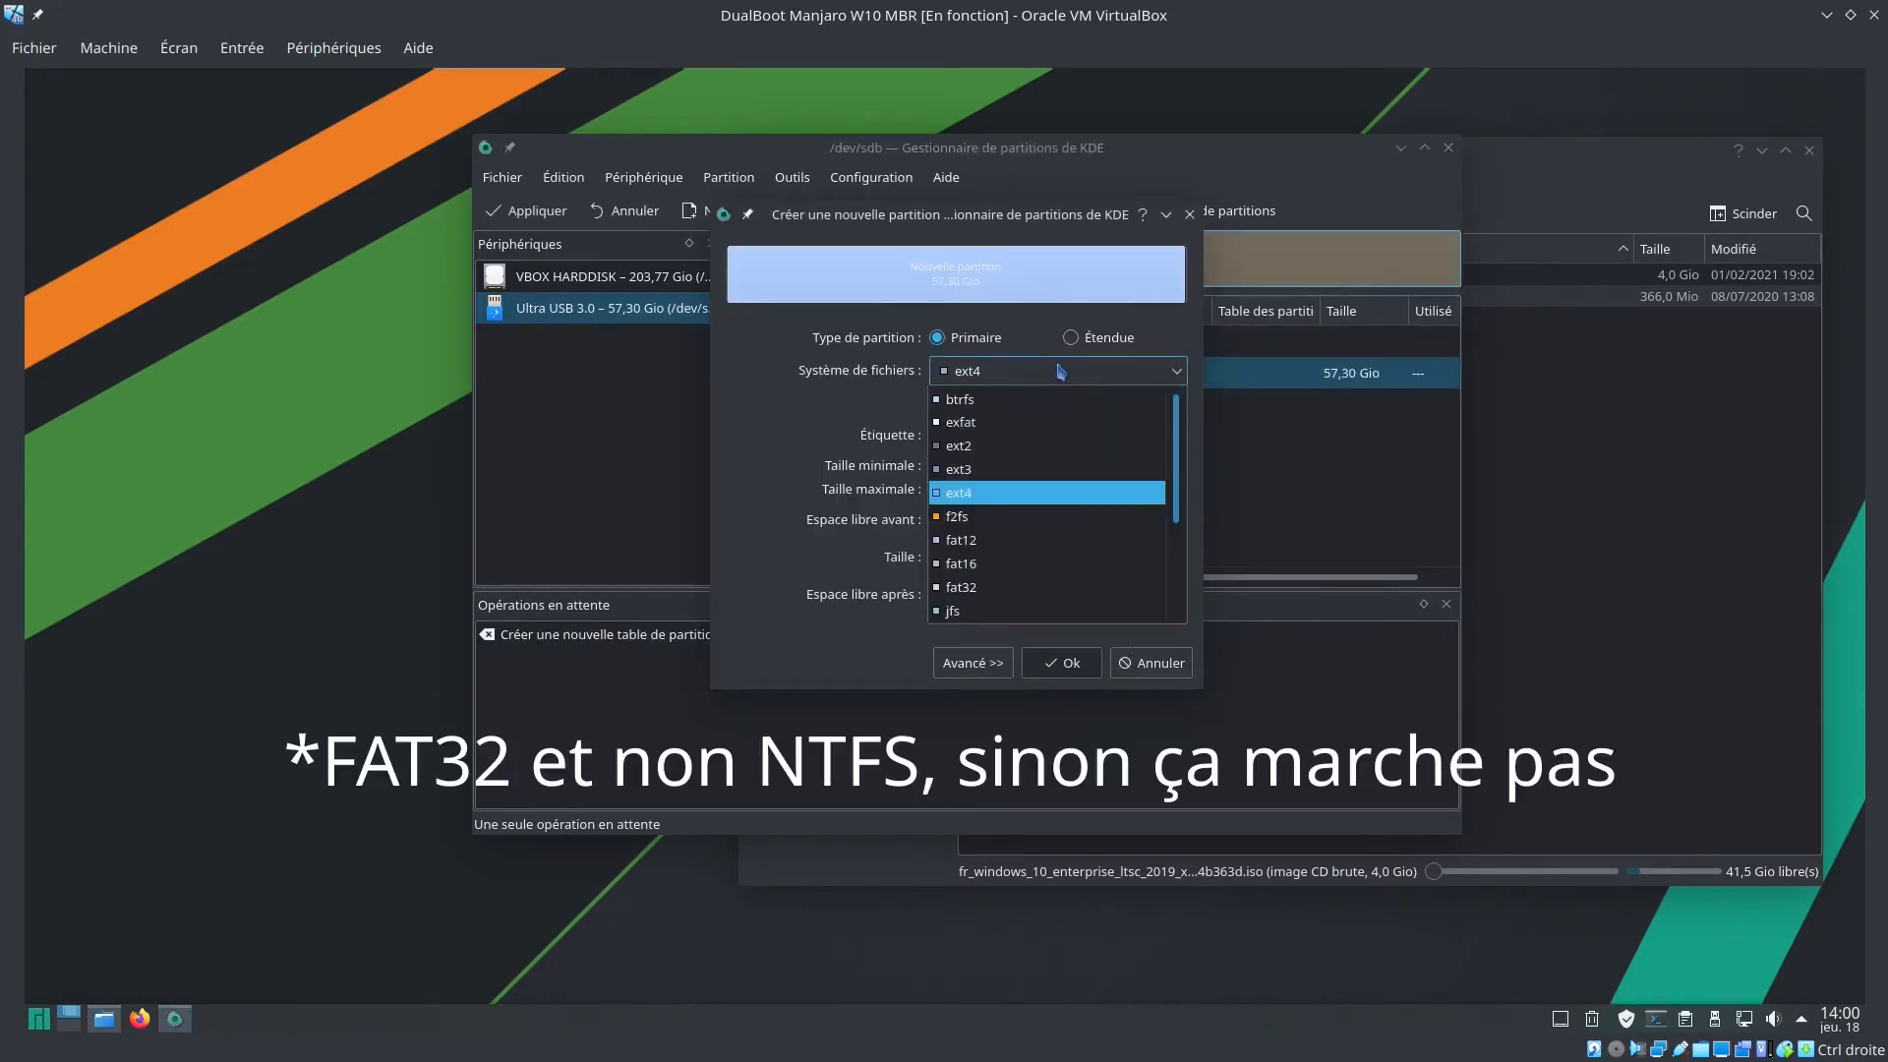
pyautogui.scroll(-3, 1094, 518)
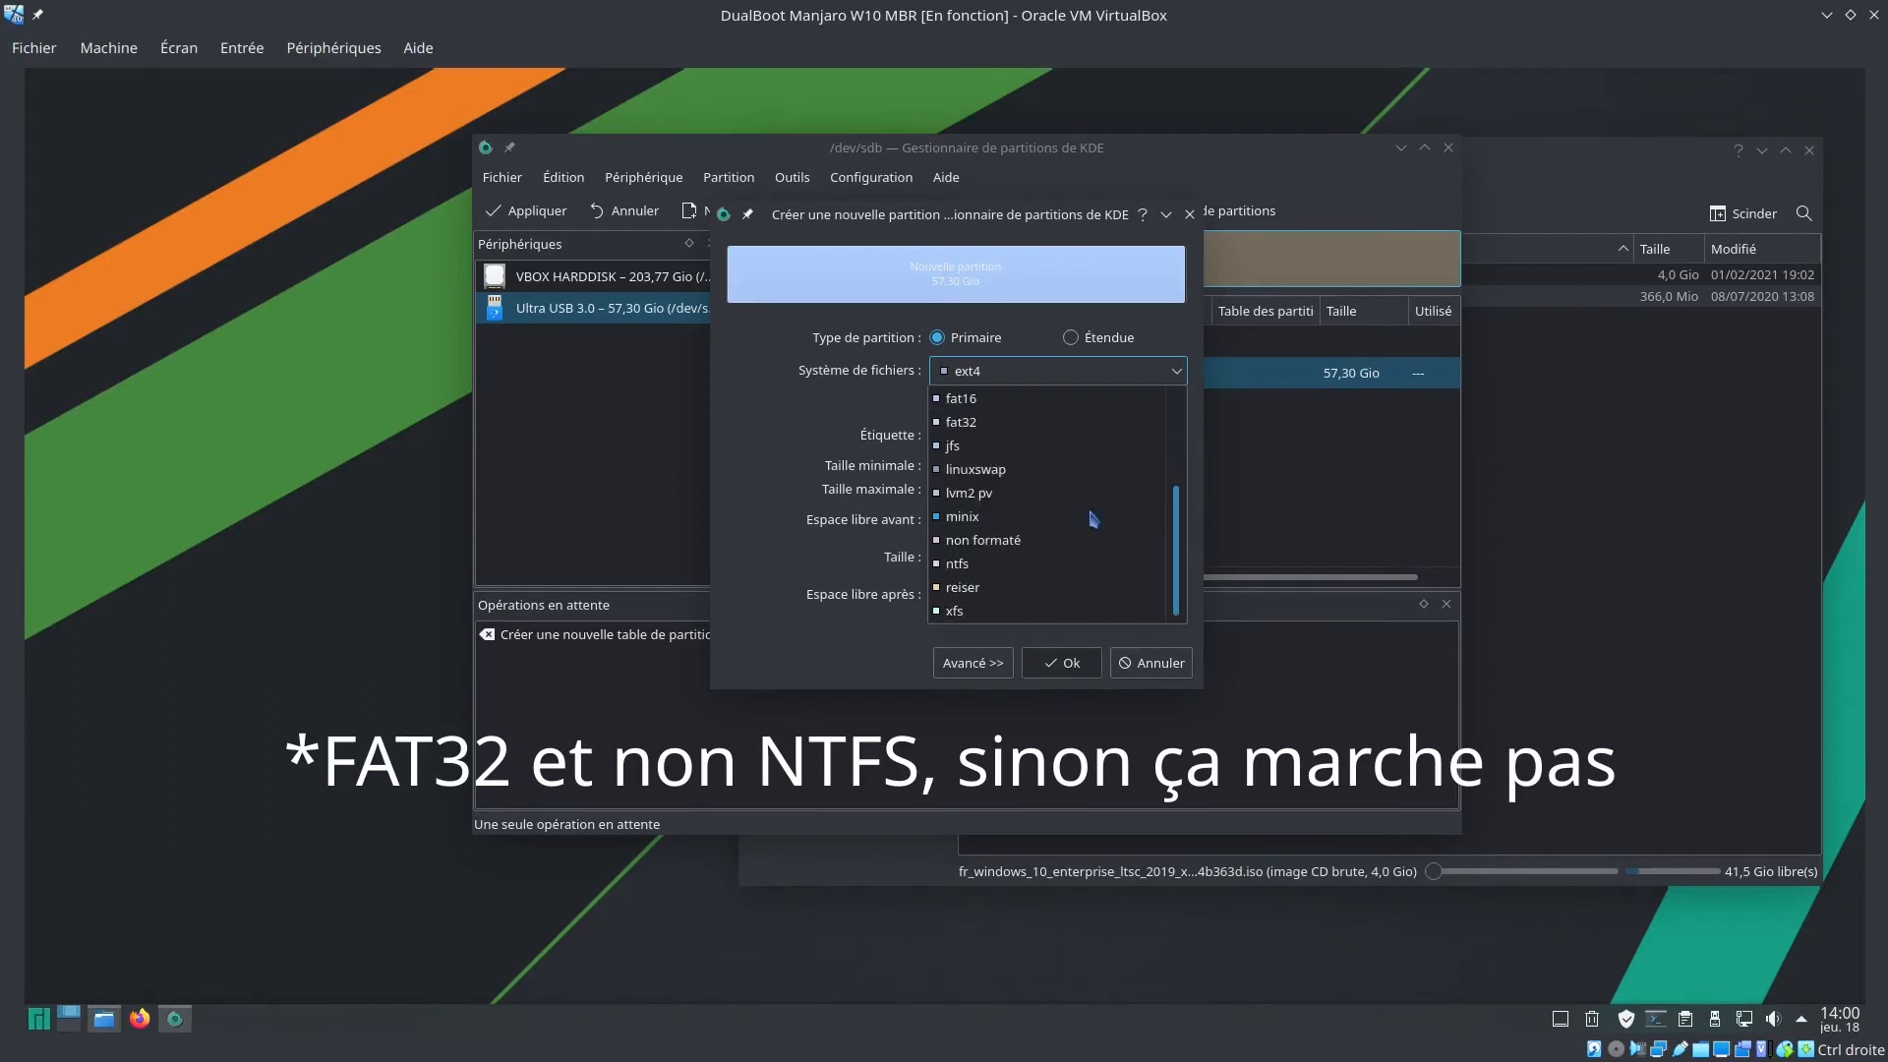
pyautogui.click(1043, 563)
pyautogui.click(1013, 408)
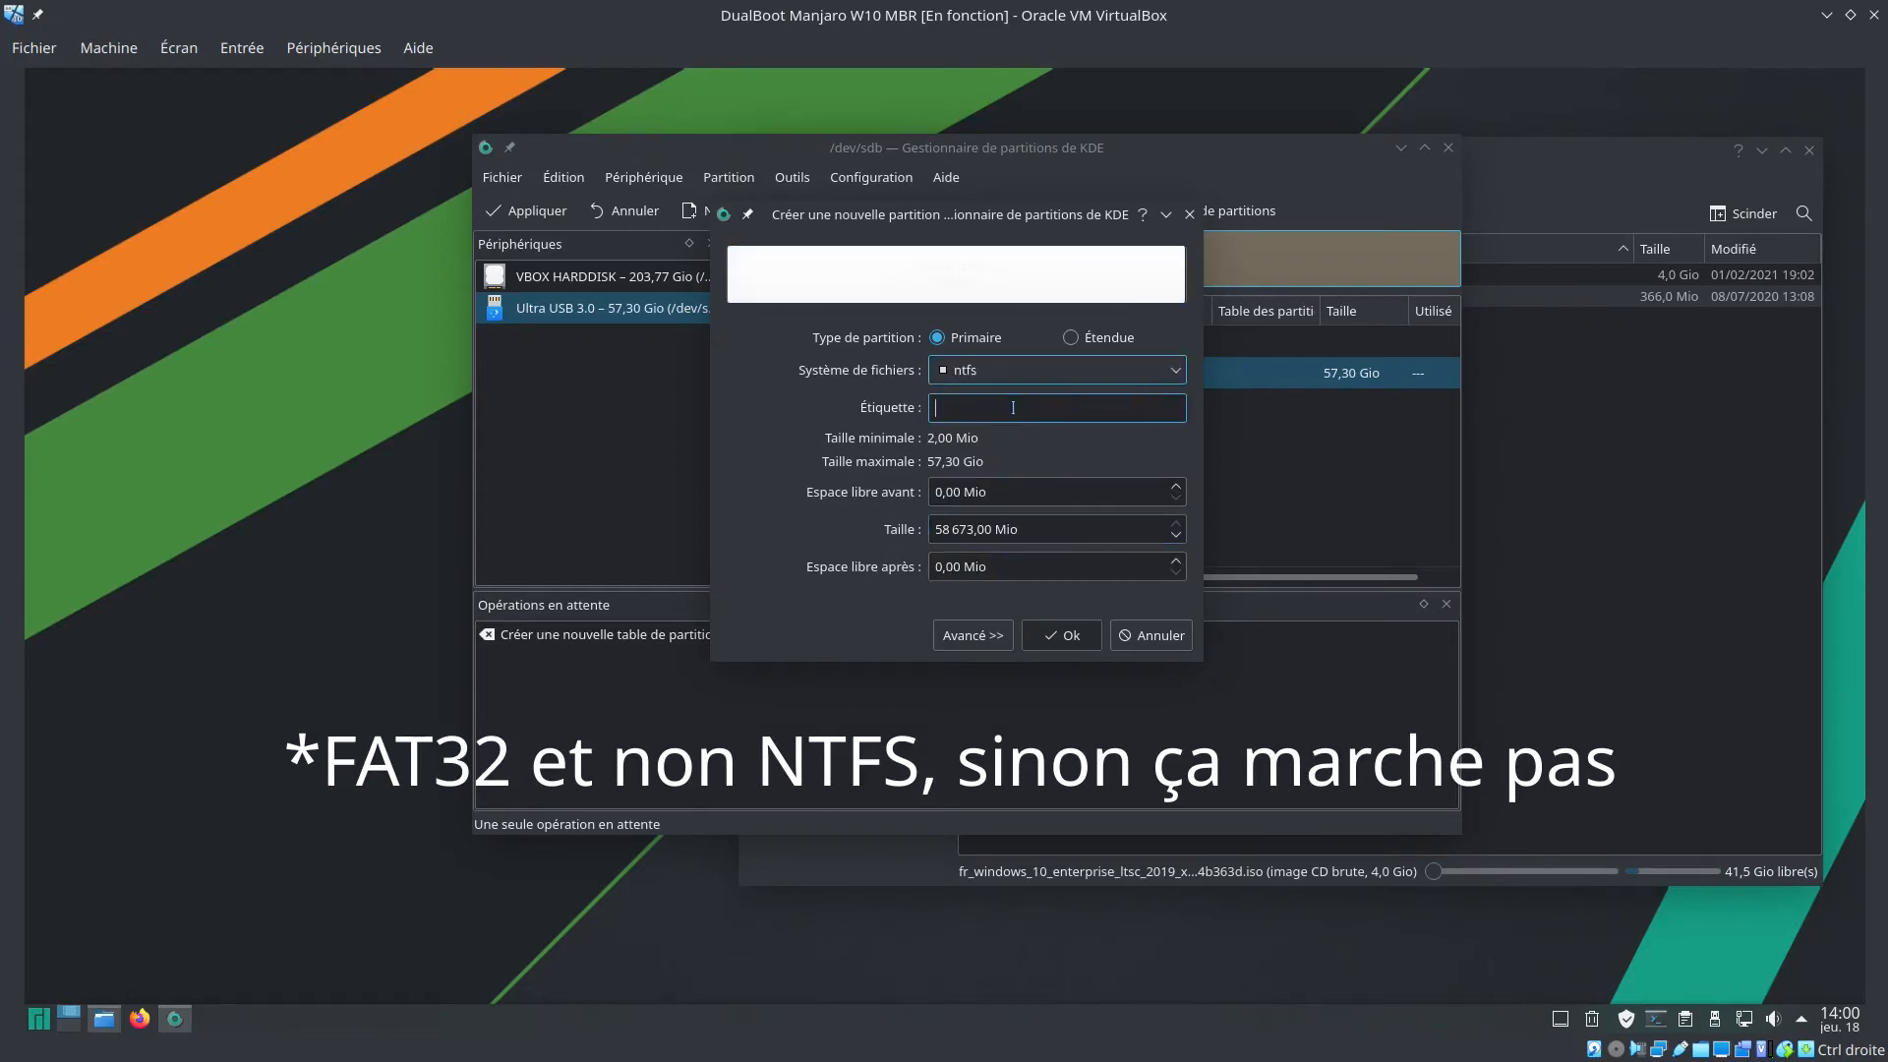
pyautogui.write('clef_usb')
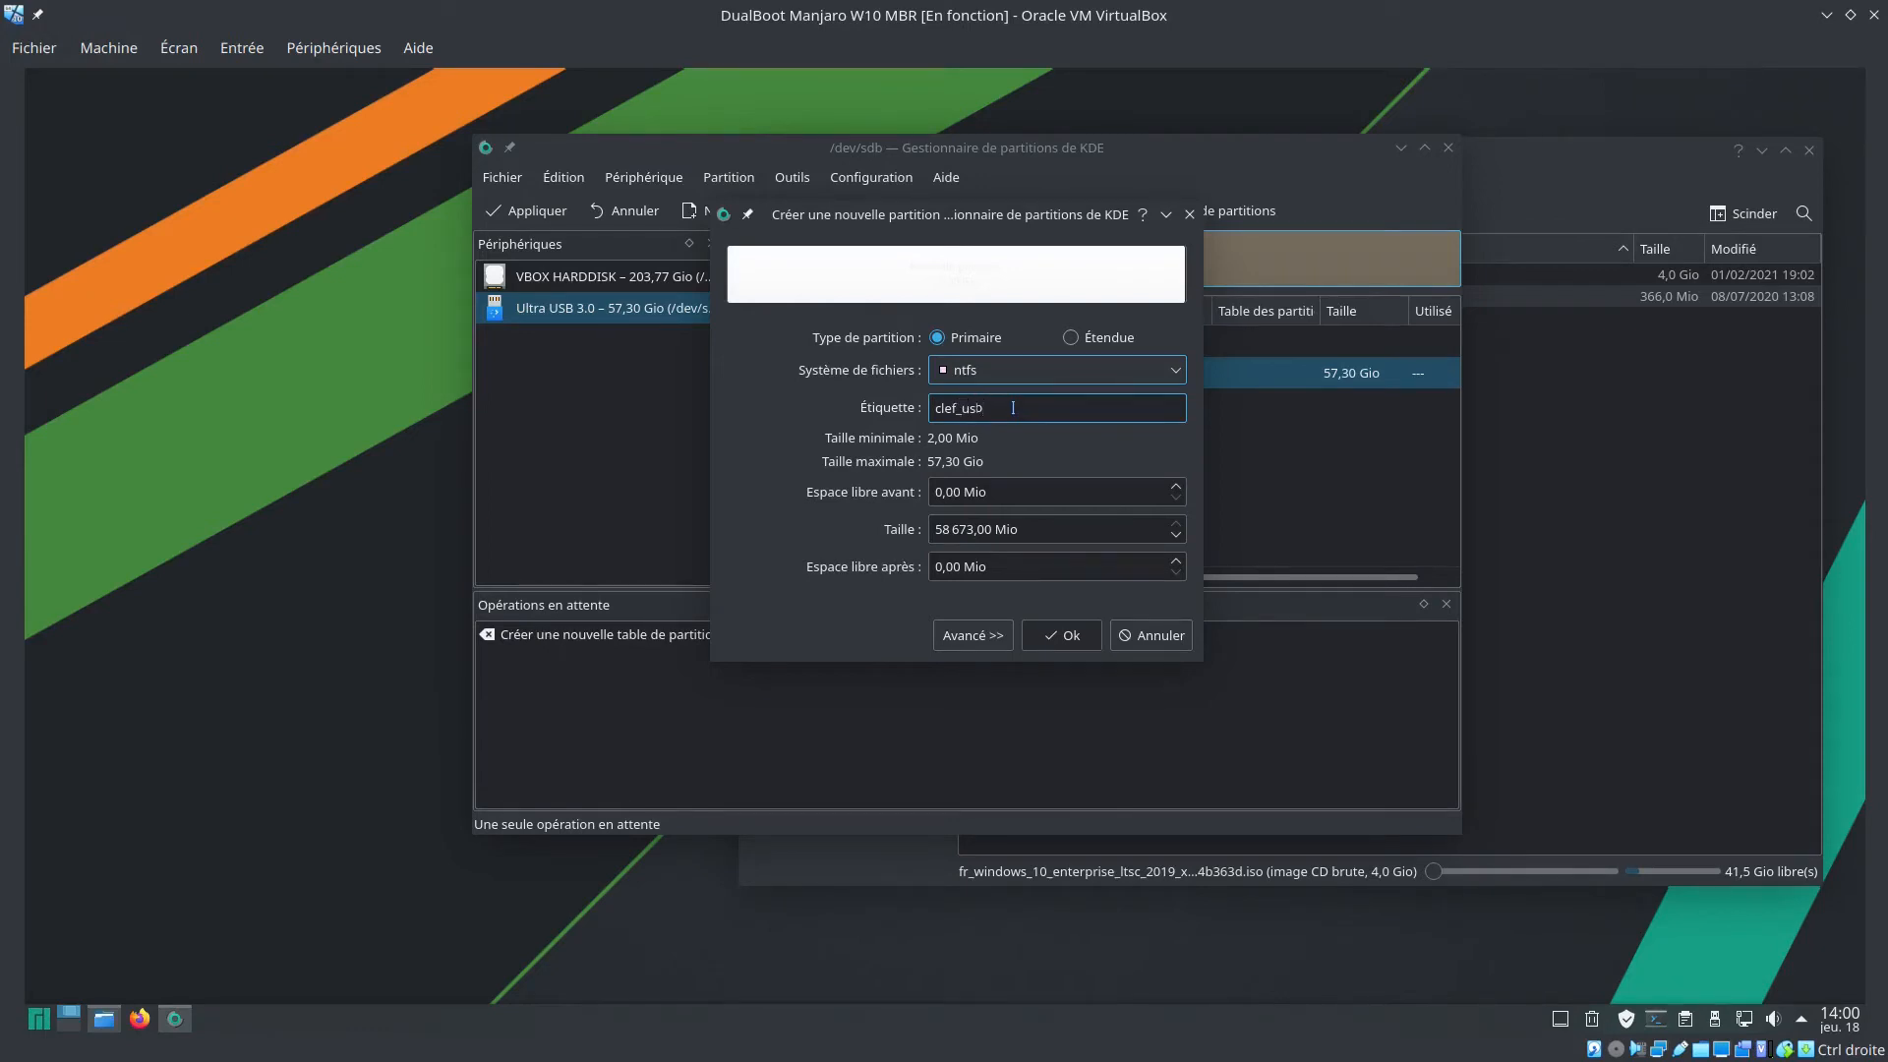
pyautogui.click(1067, 636)
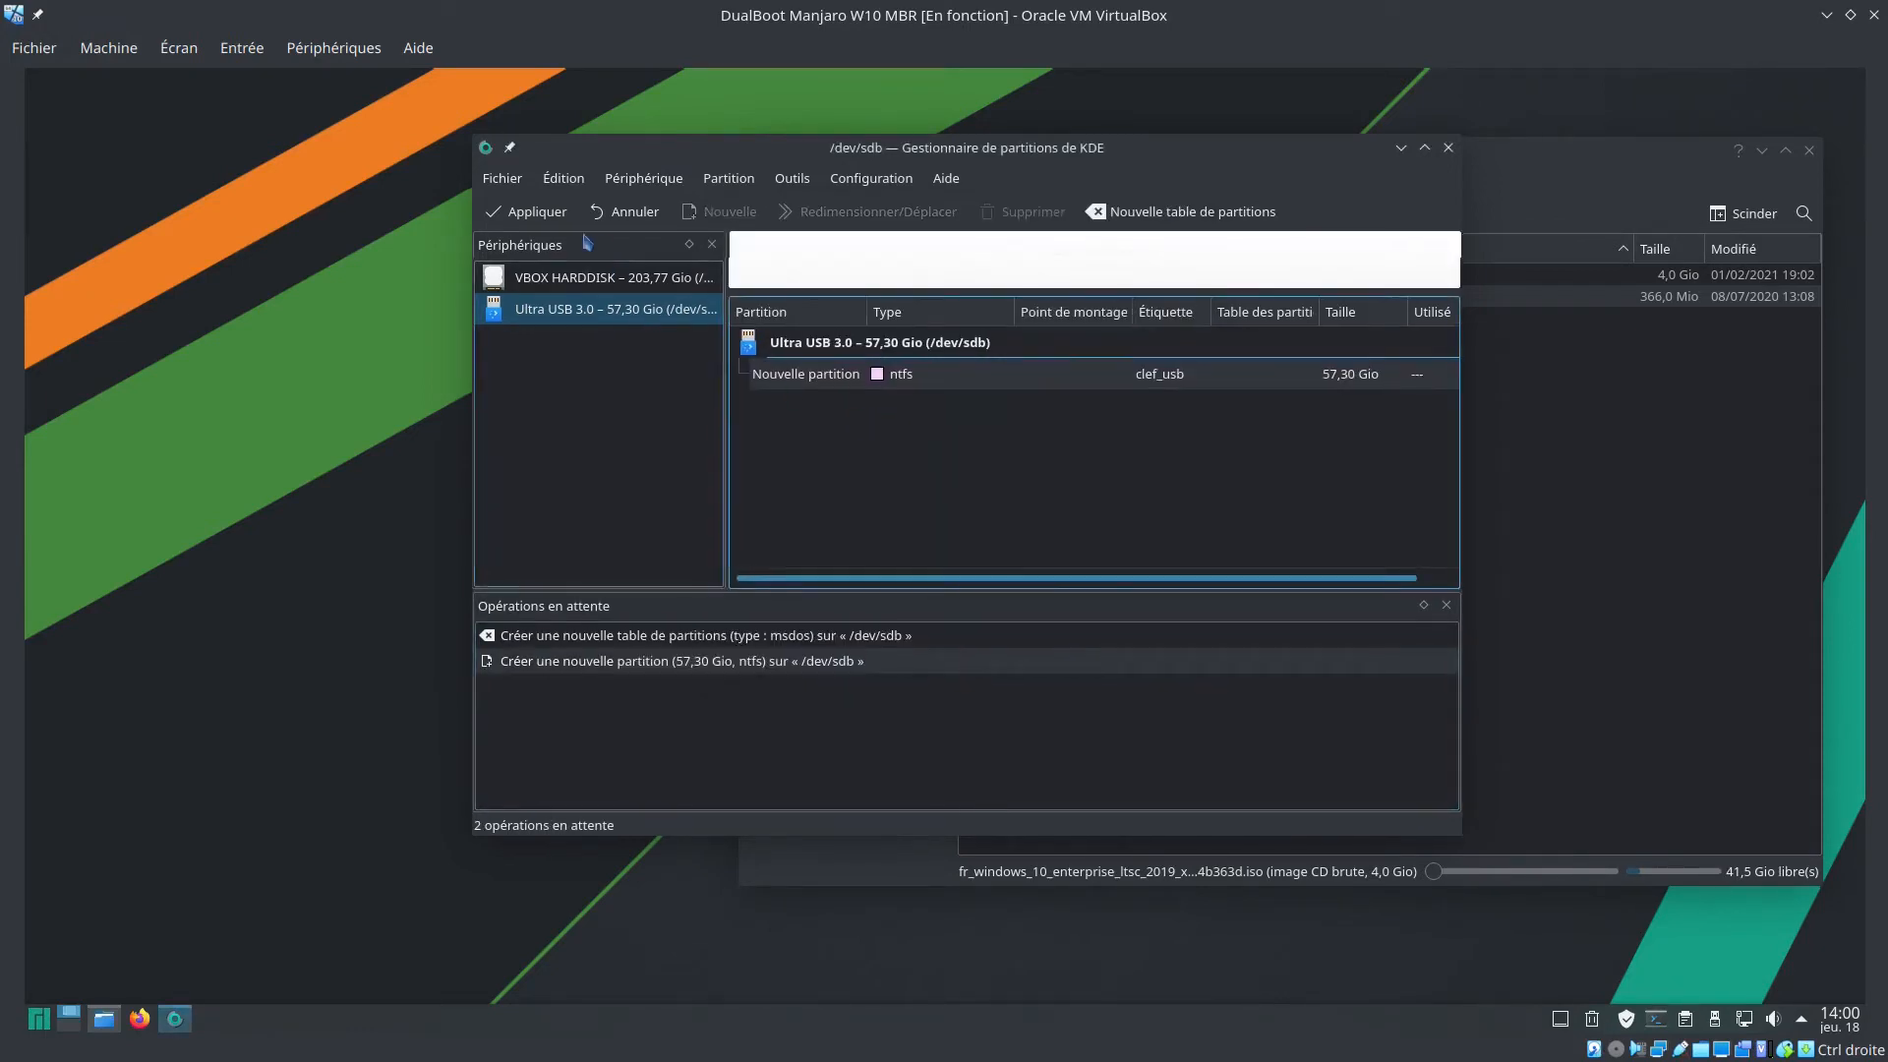
# Apply the pending partition table and partition creation operations on /dev/sdb and dismiss the finished report
pyautogui.click(528, 212)
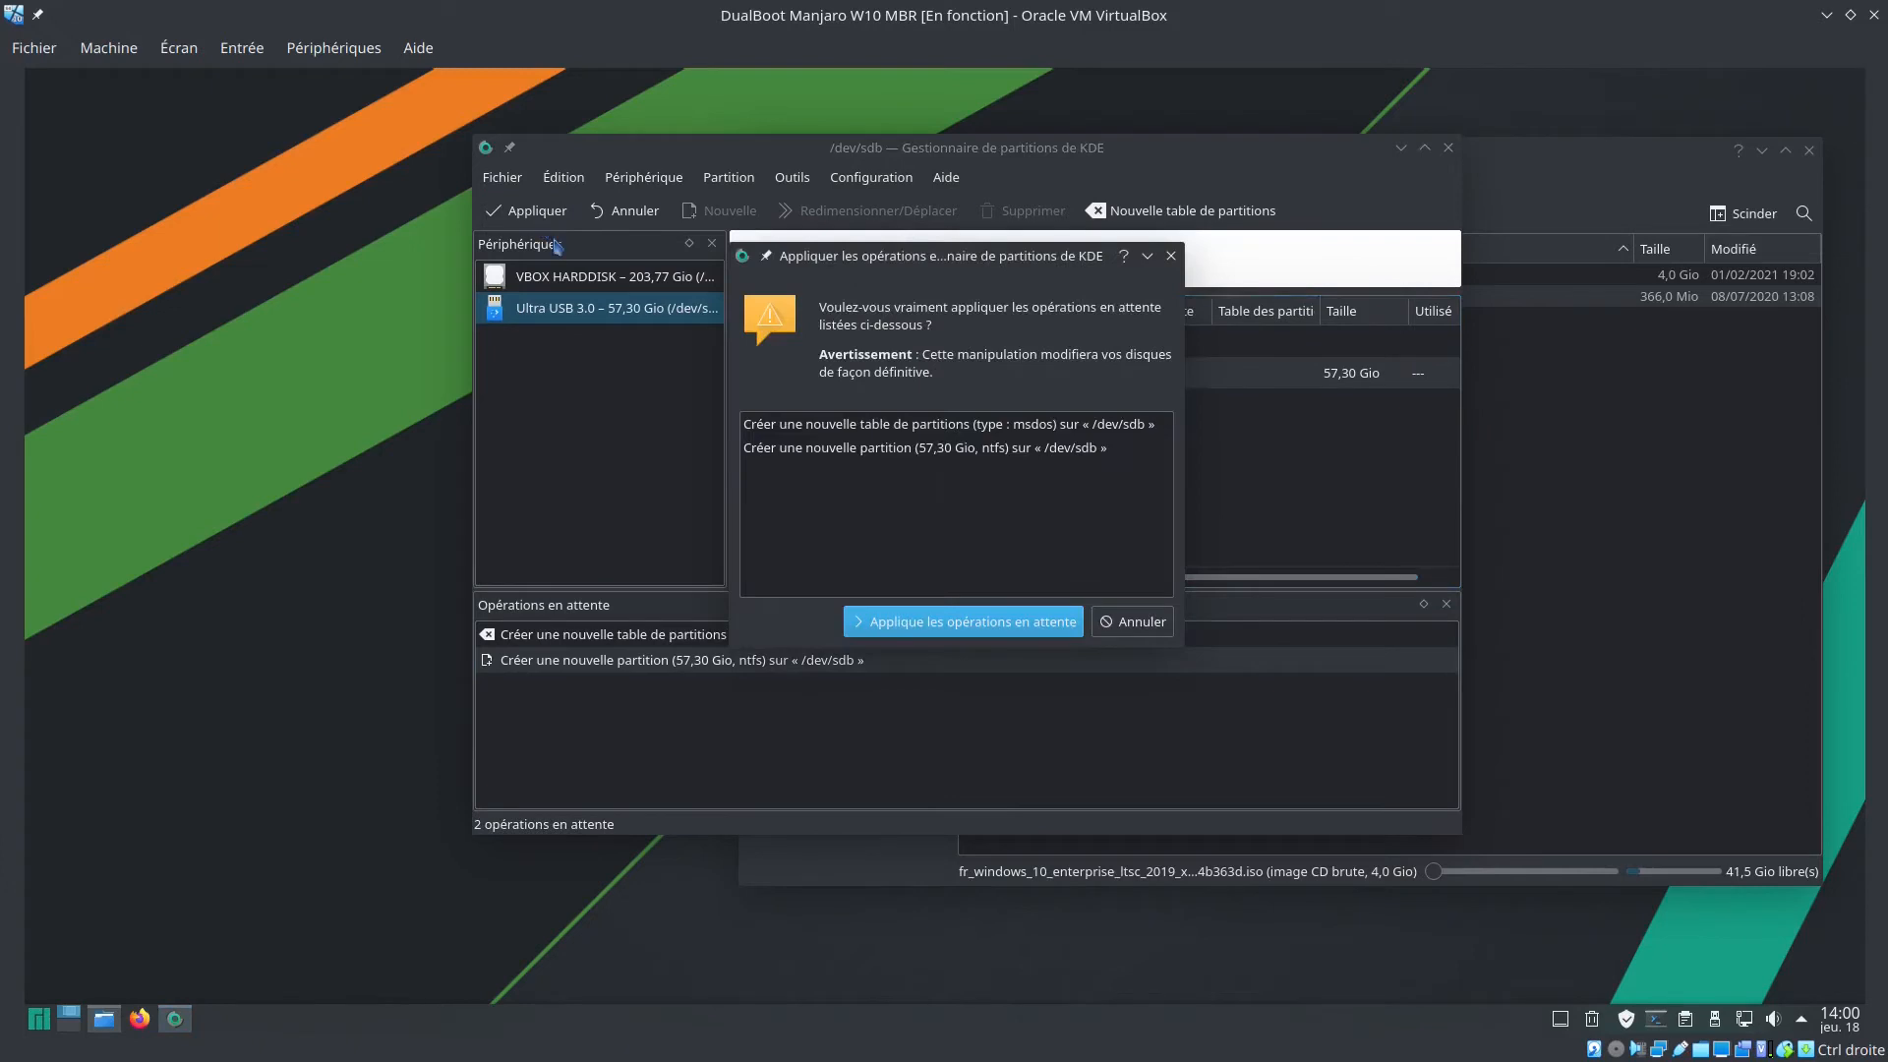
pyautogui.click(946, 630)
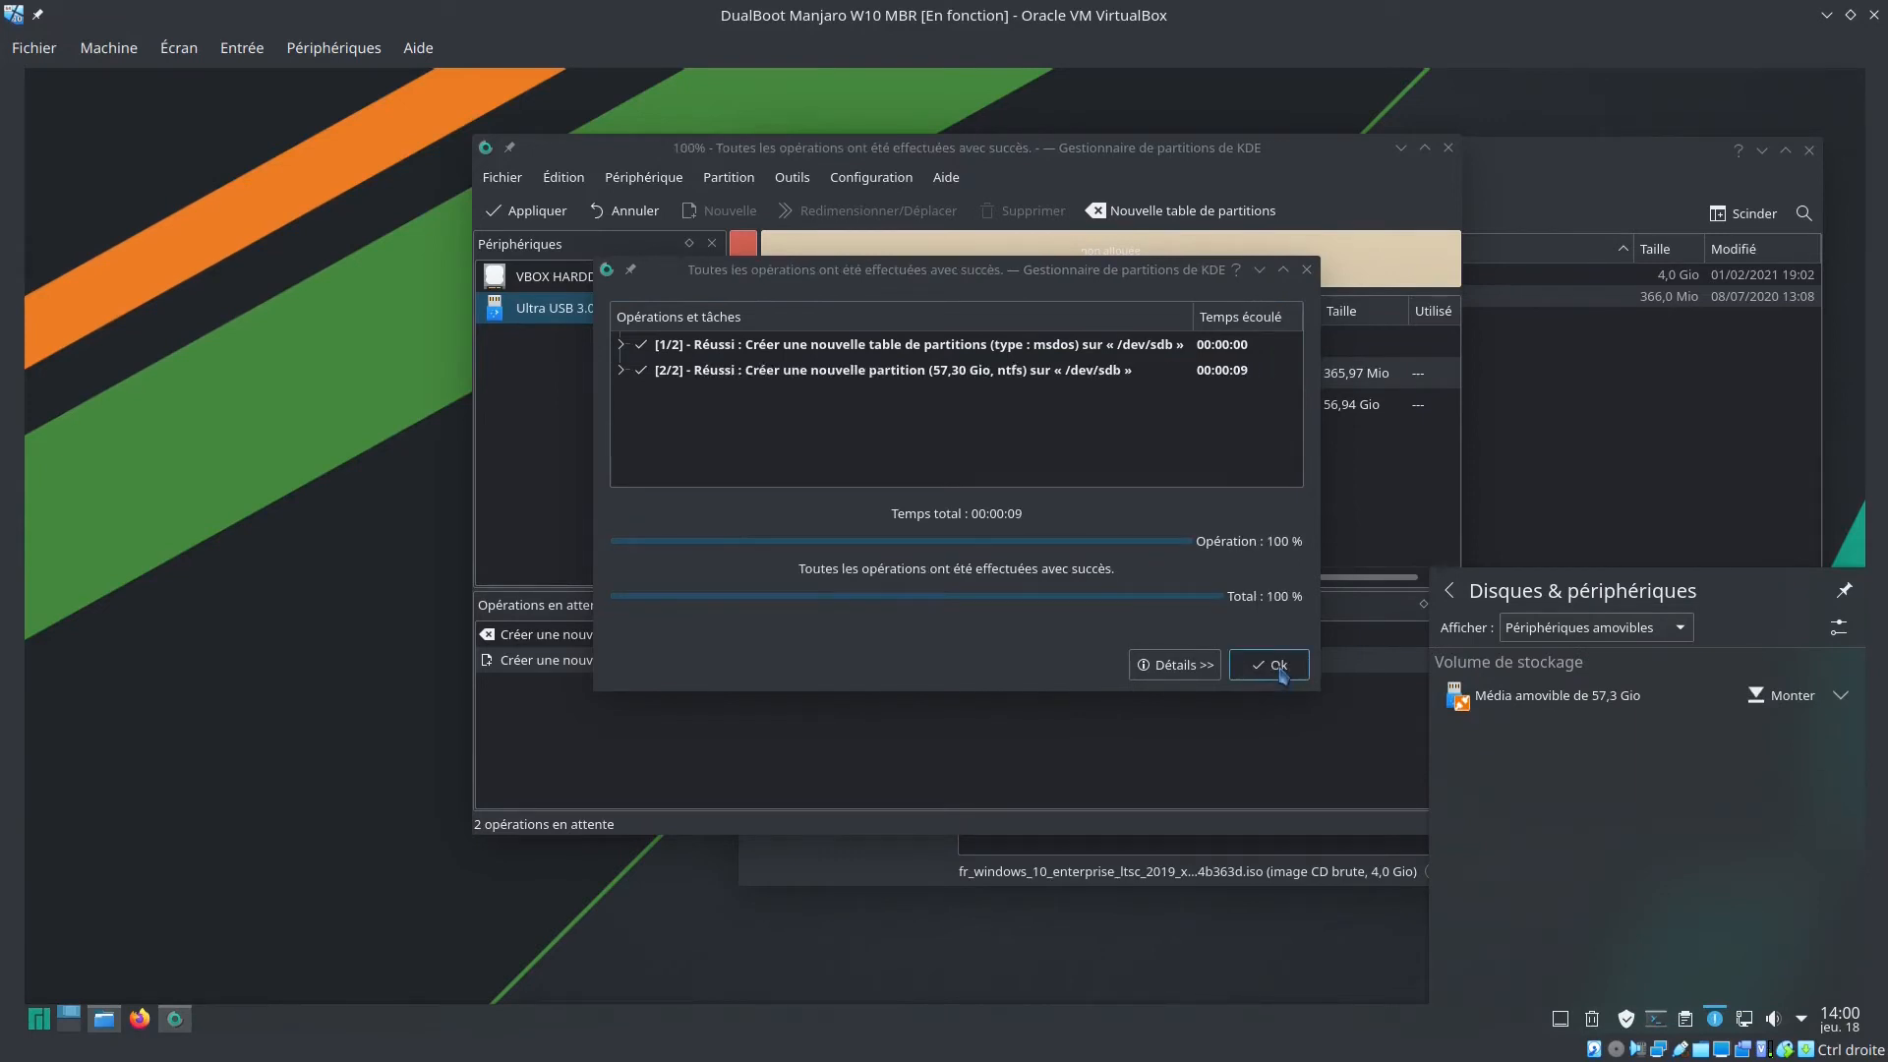
pyautogui.click(1268, 665)
# Set the amorçage flag on the /dev/sdb1 partition, apply the operation and close the partition manager
pyautogui.rightClick(1049, 383)
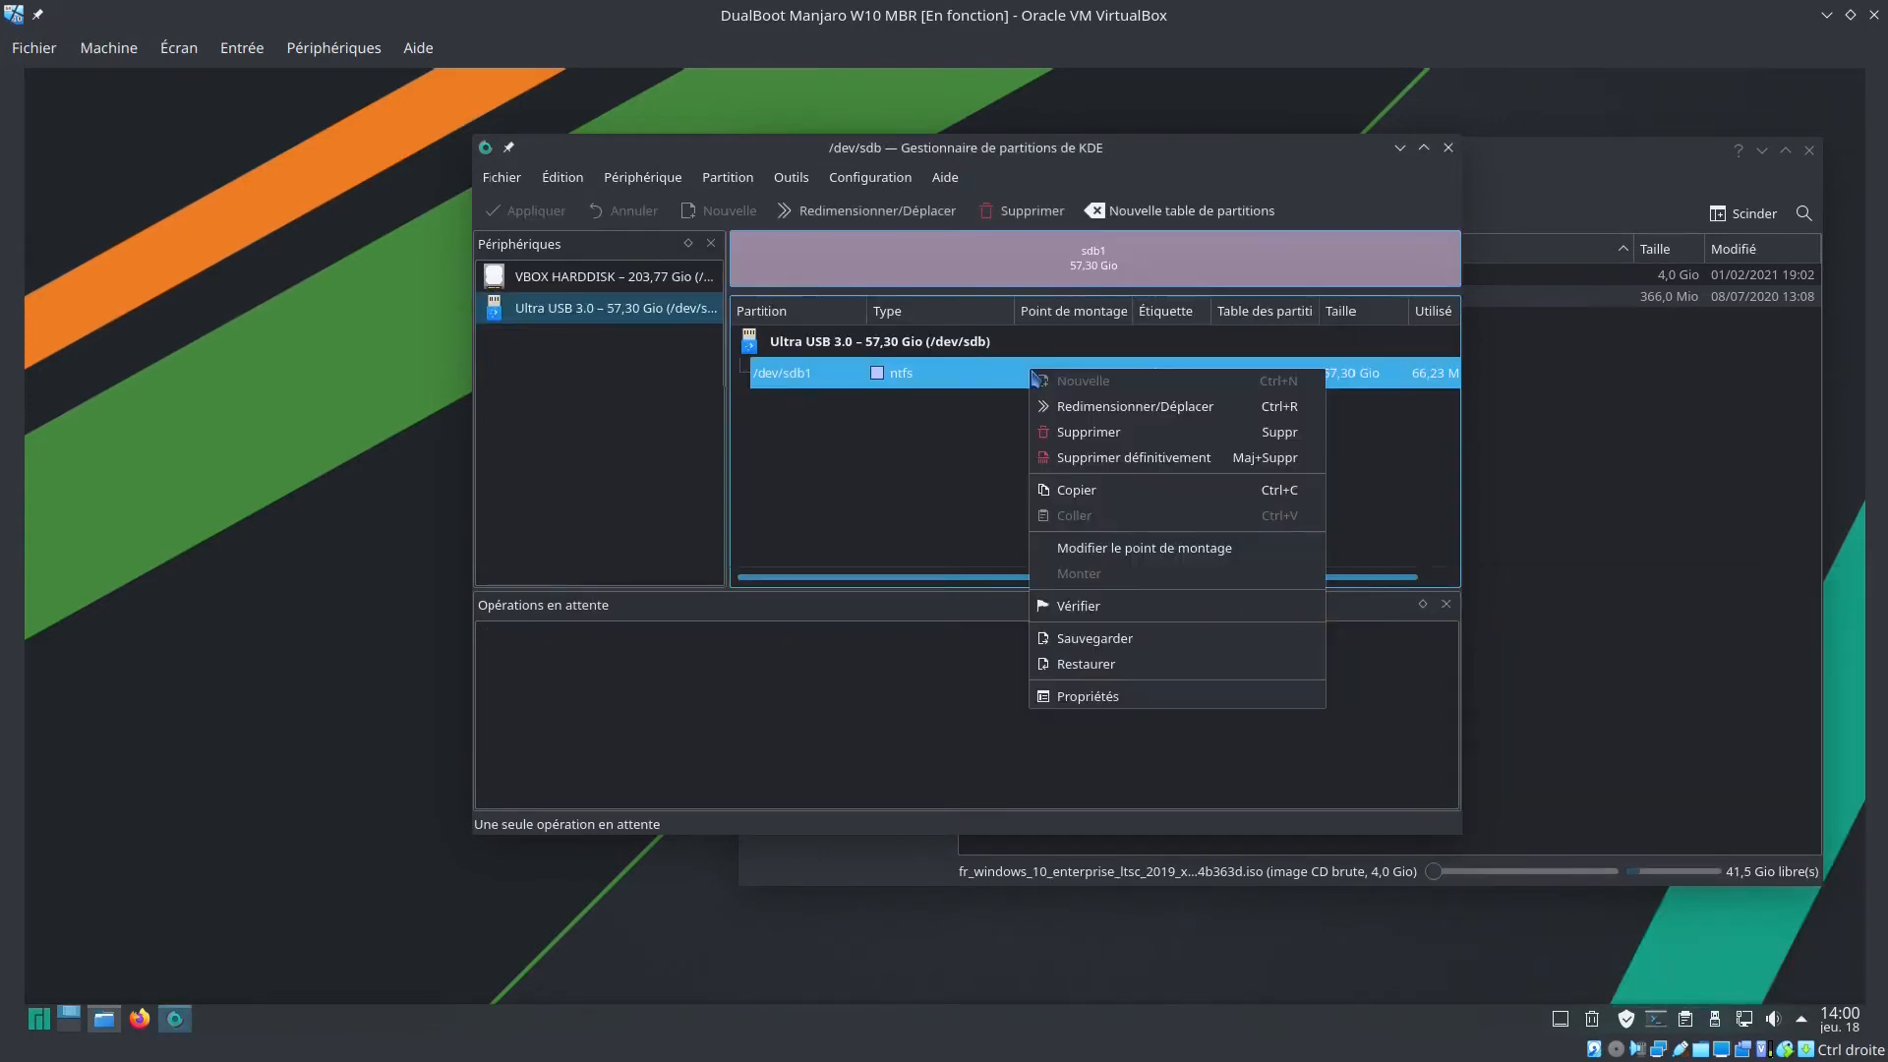
pyautogui.click(1119, 700)
pyautogui.click(937, 634)
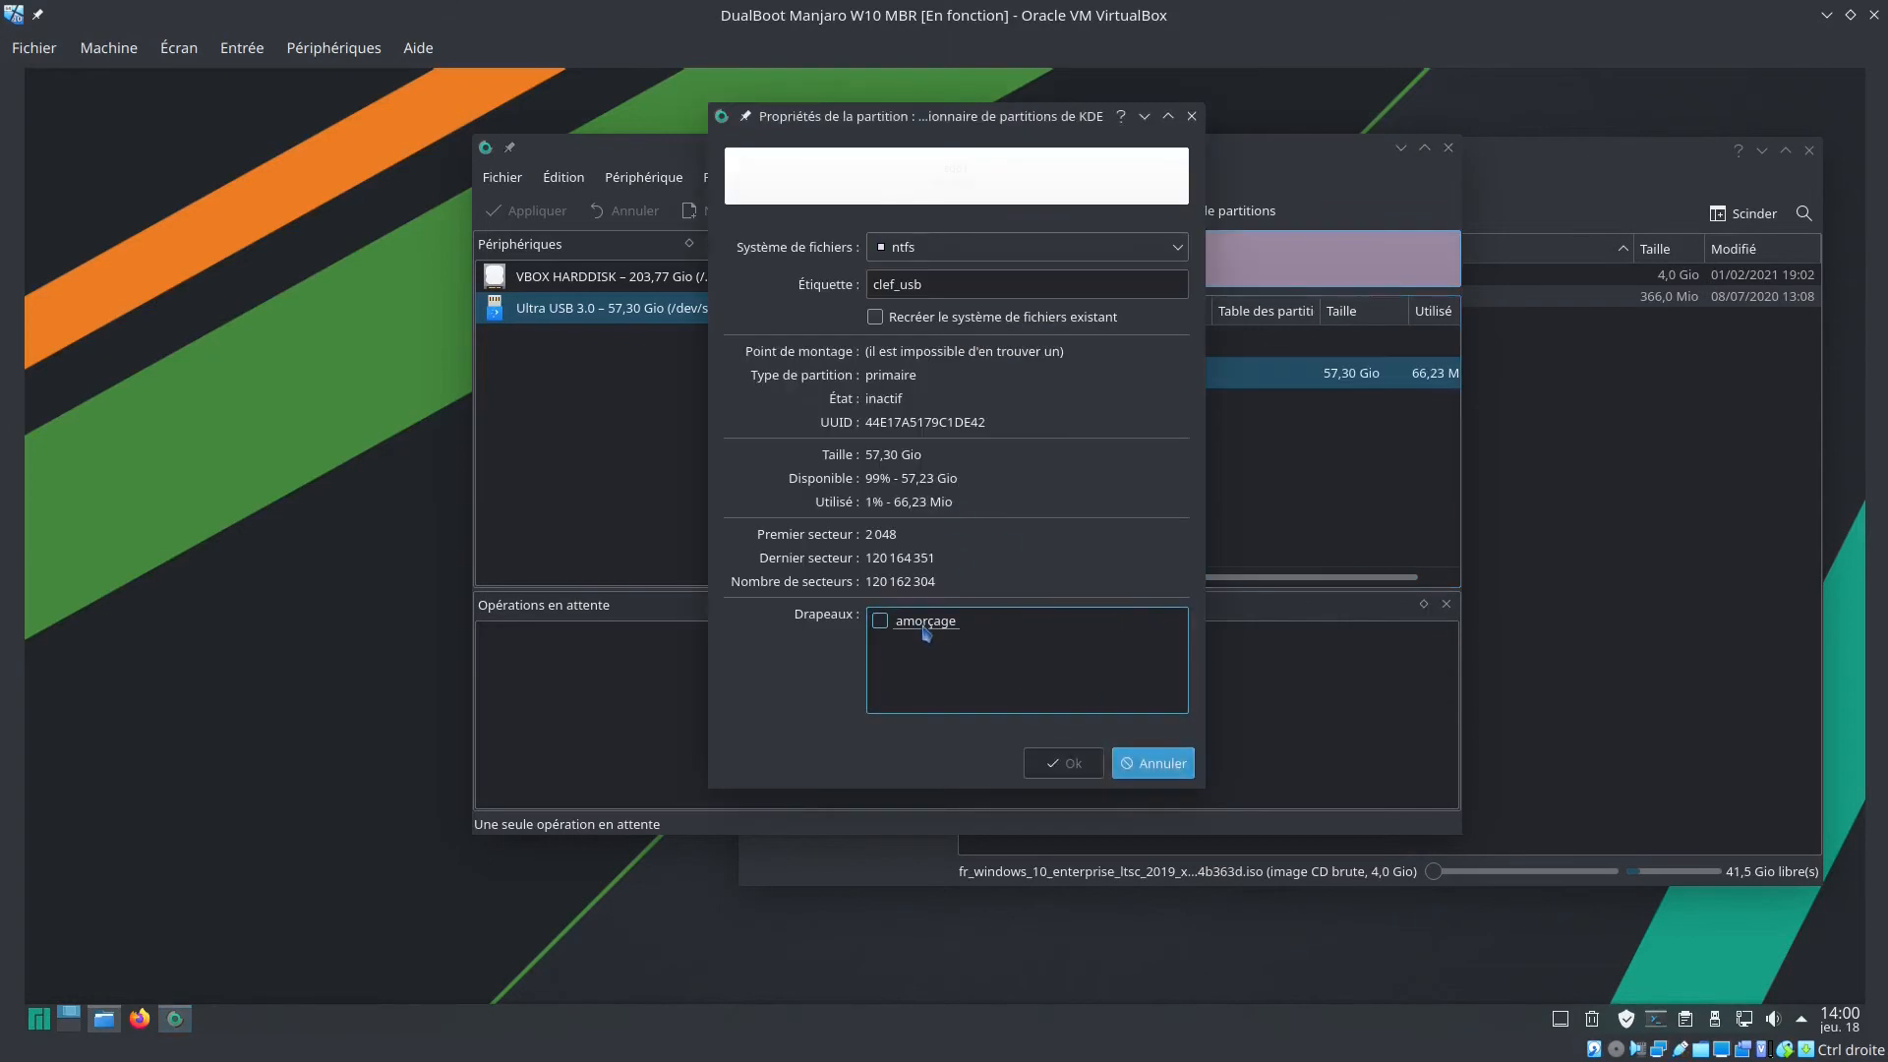
pyautogui.click(881, 623)
pyautogui.click(1064, 763)
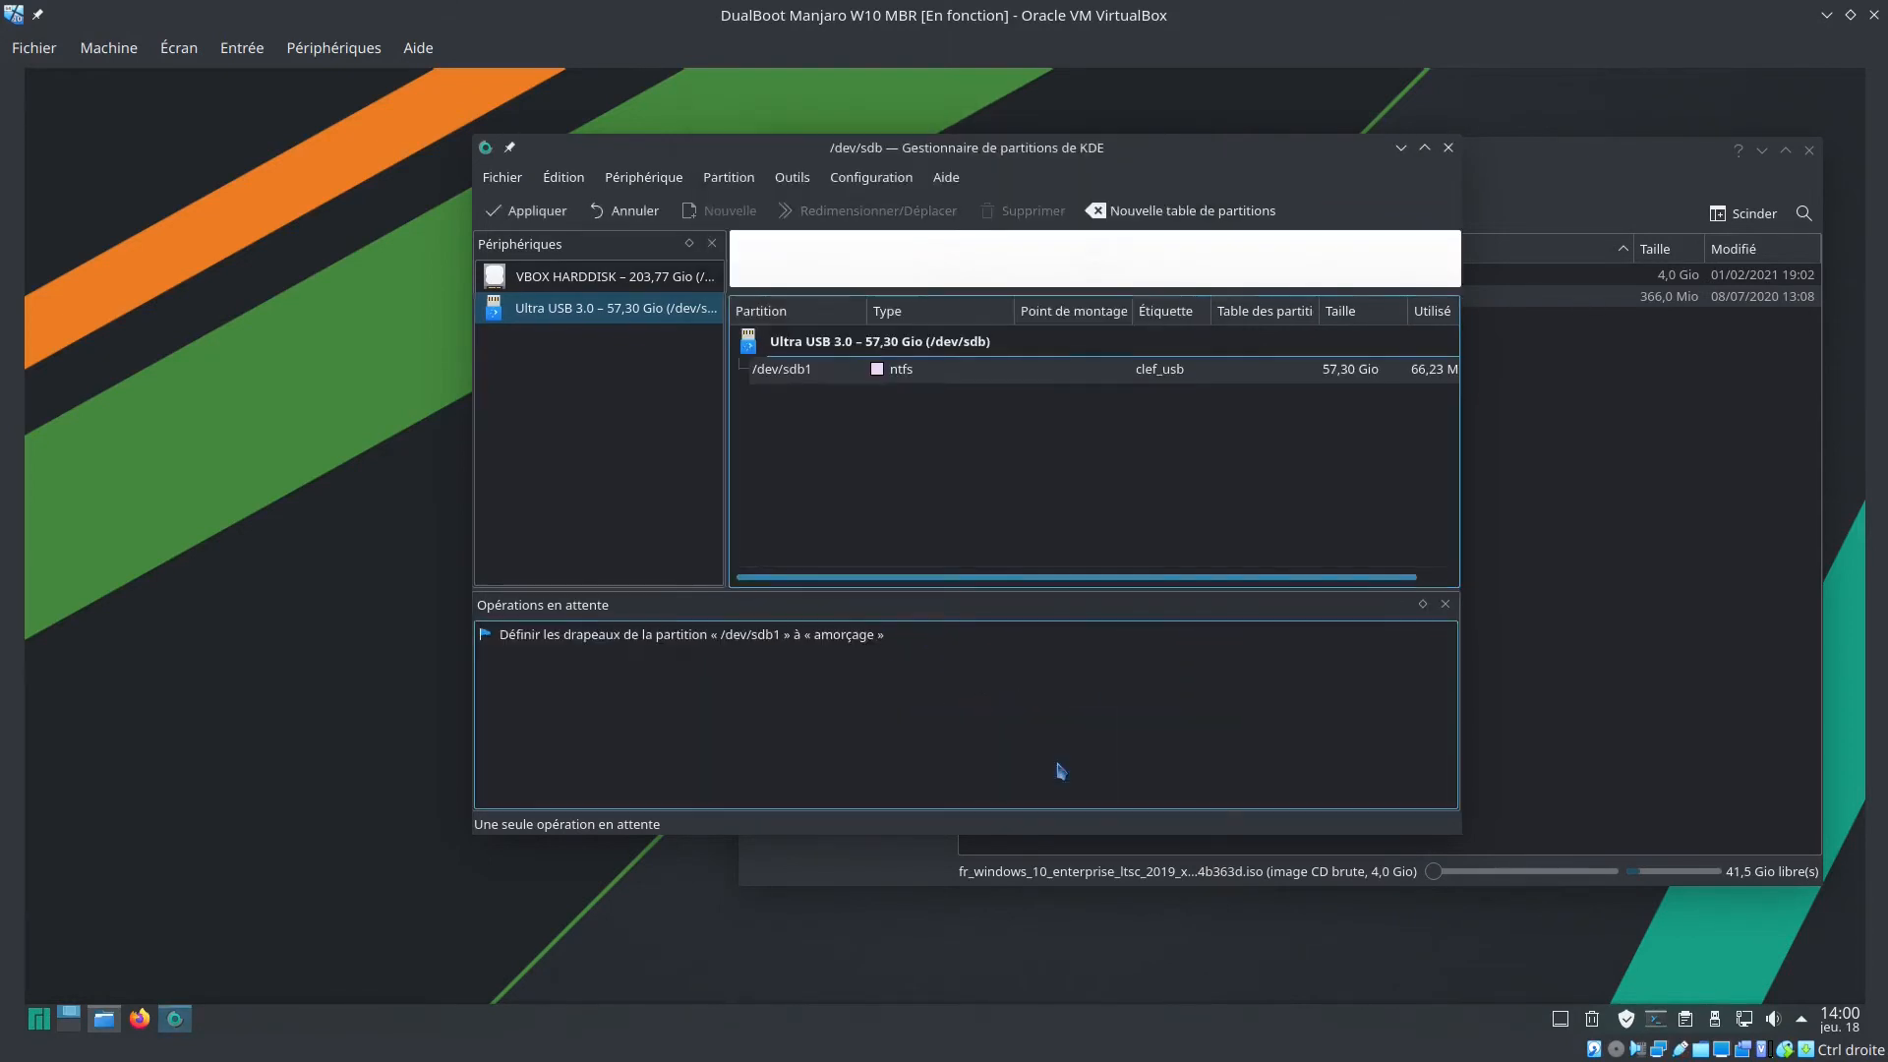
pyautogui.click(539, 213)
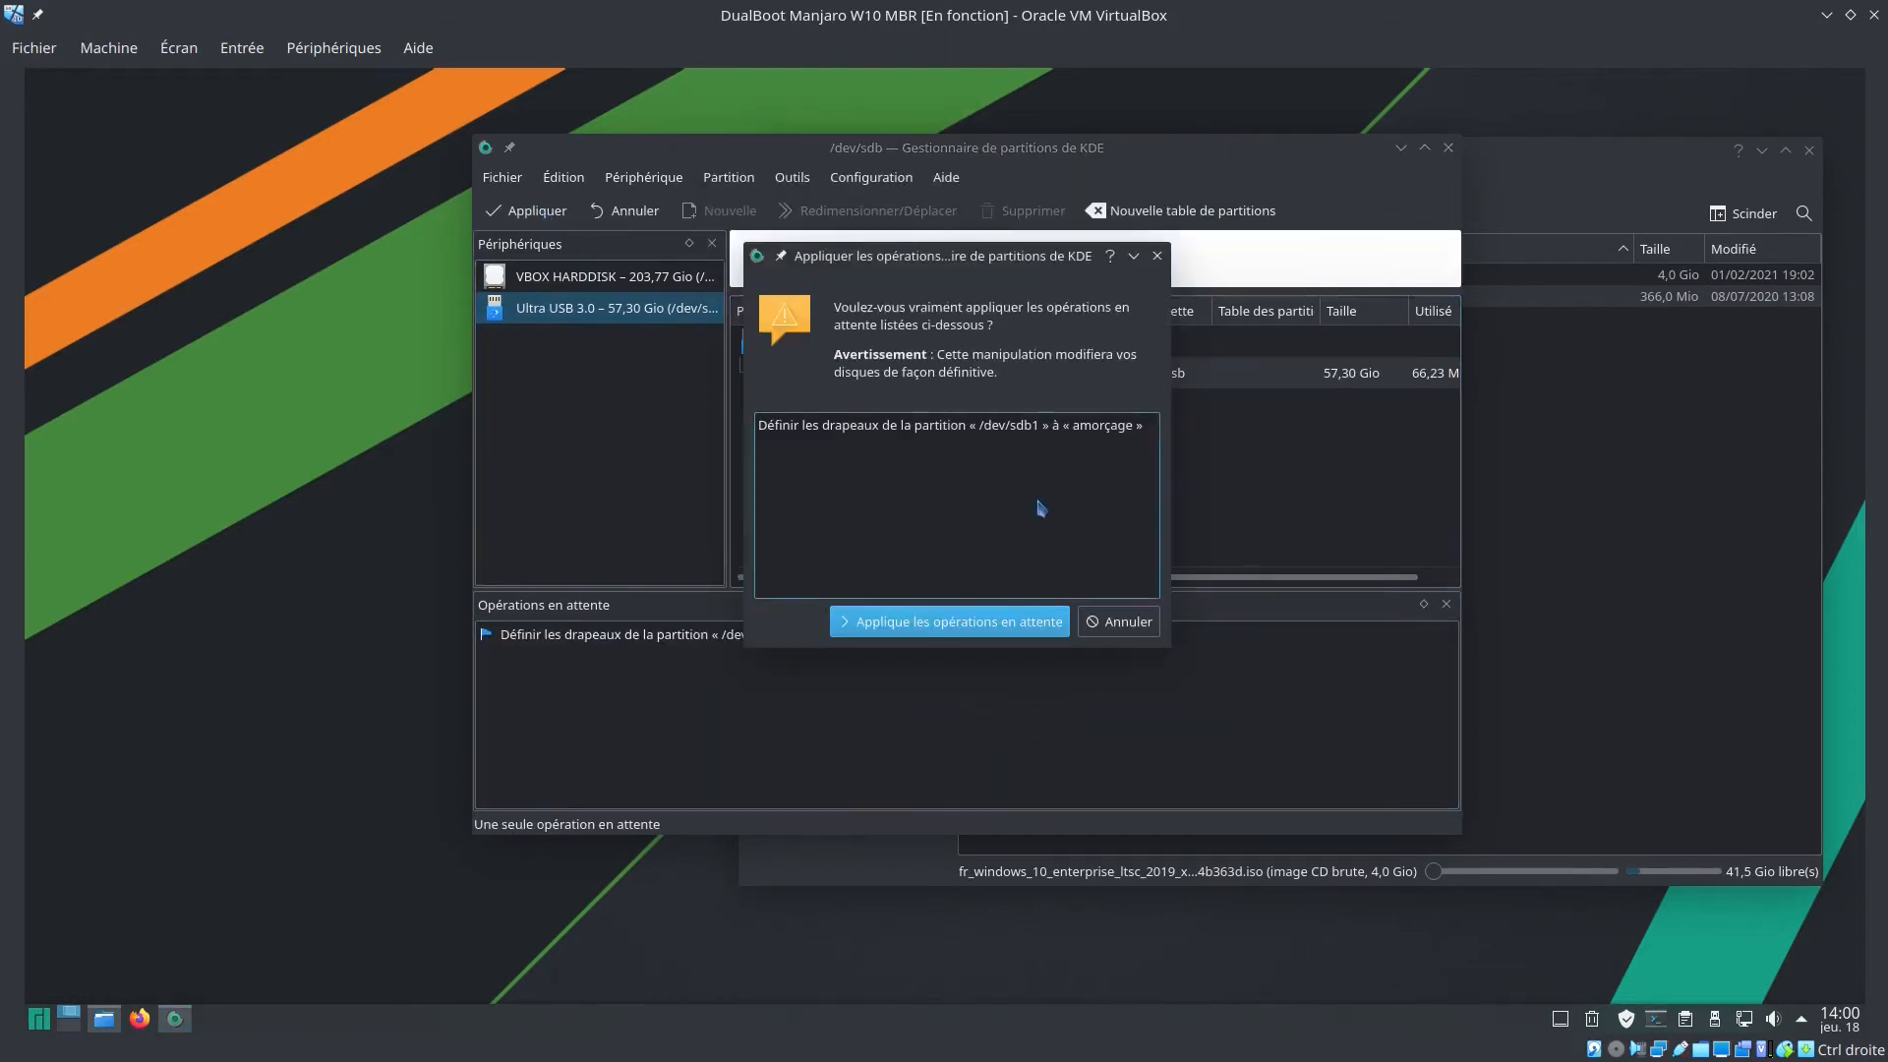
pyautogui.click(934, 622)
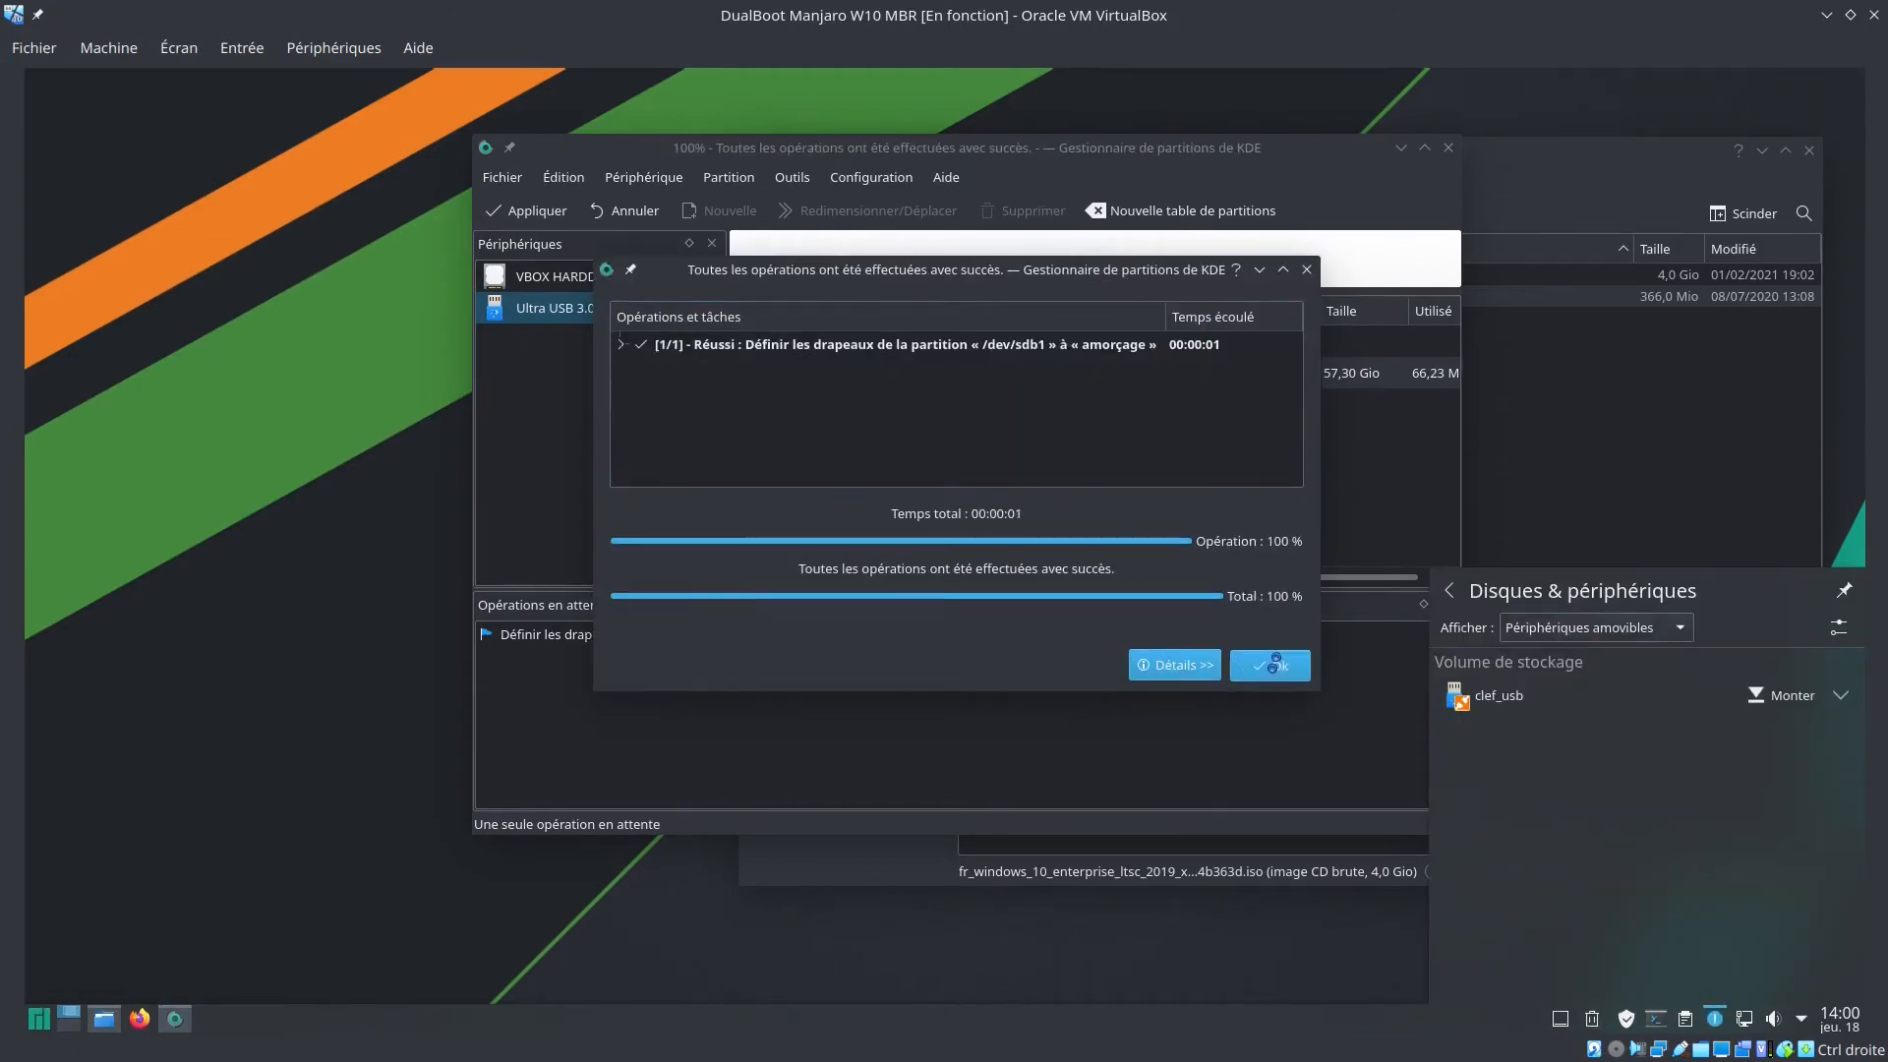
pyautogui.click(1279, 666)
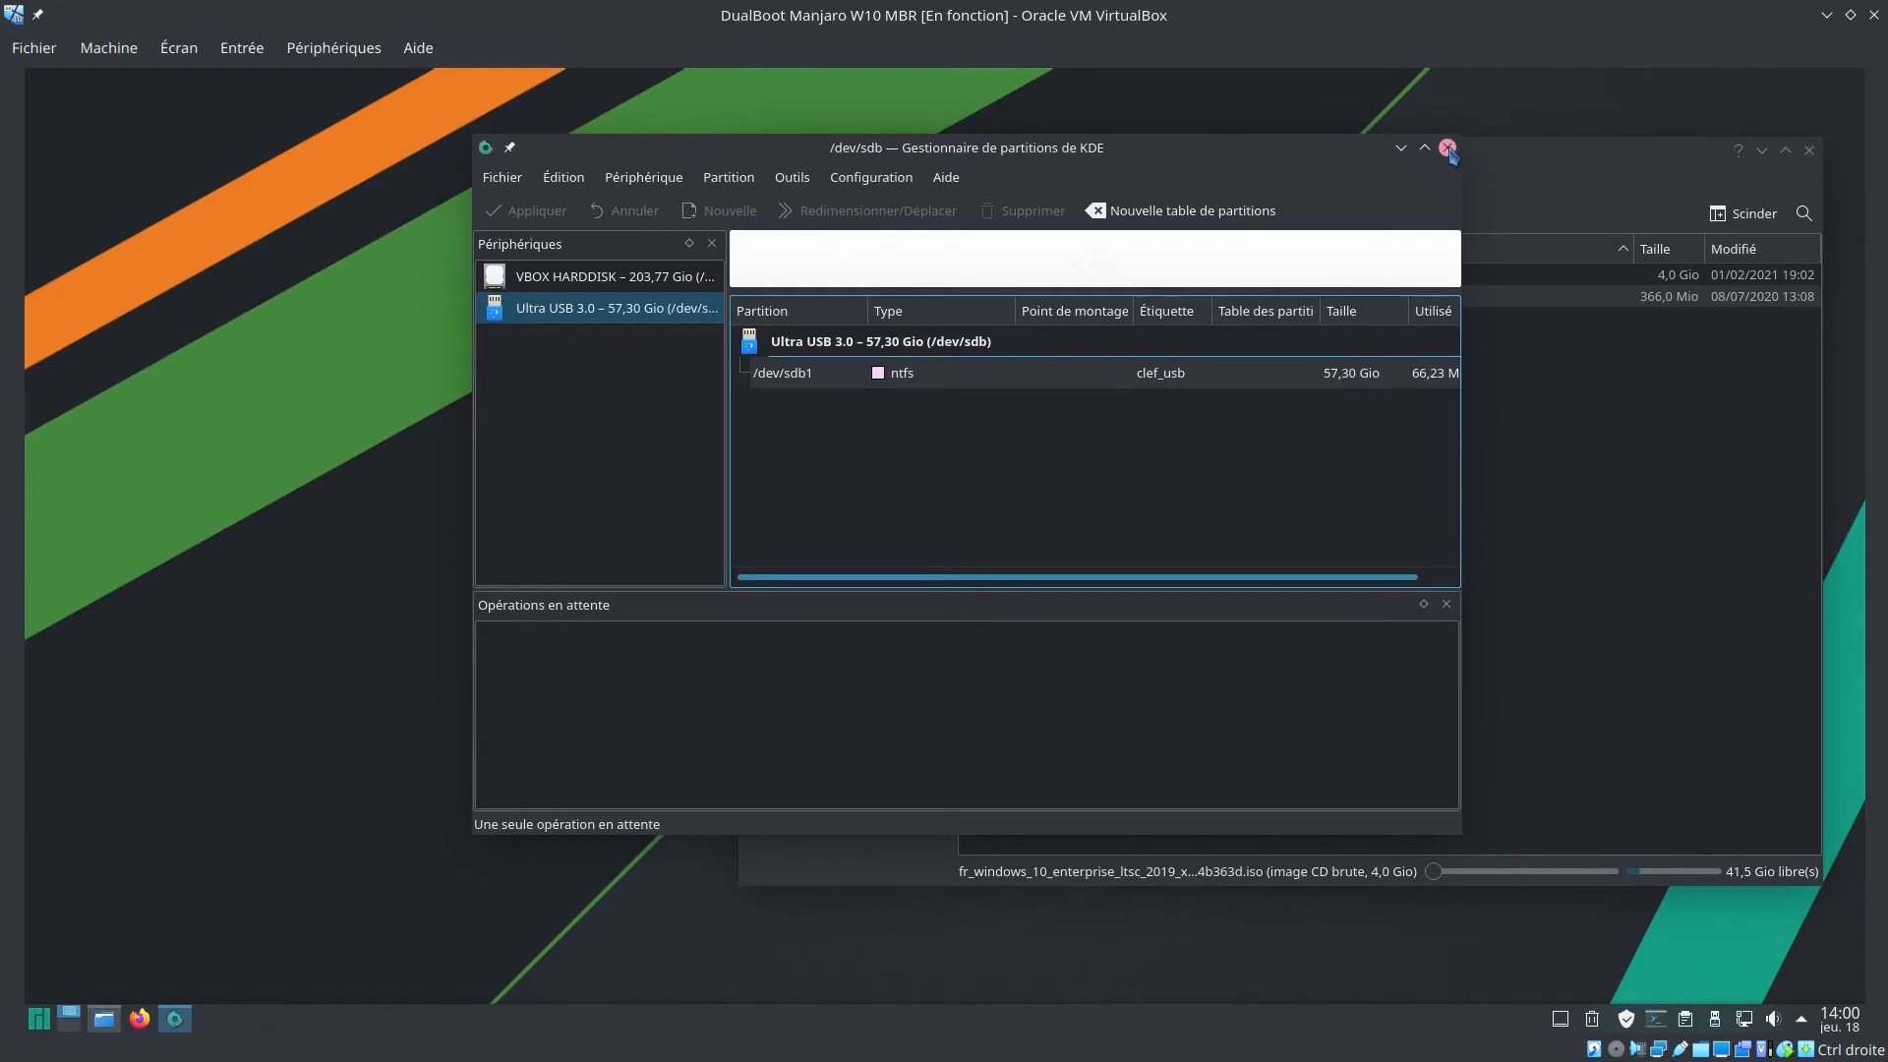
pyautogui.click(1450, 149)
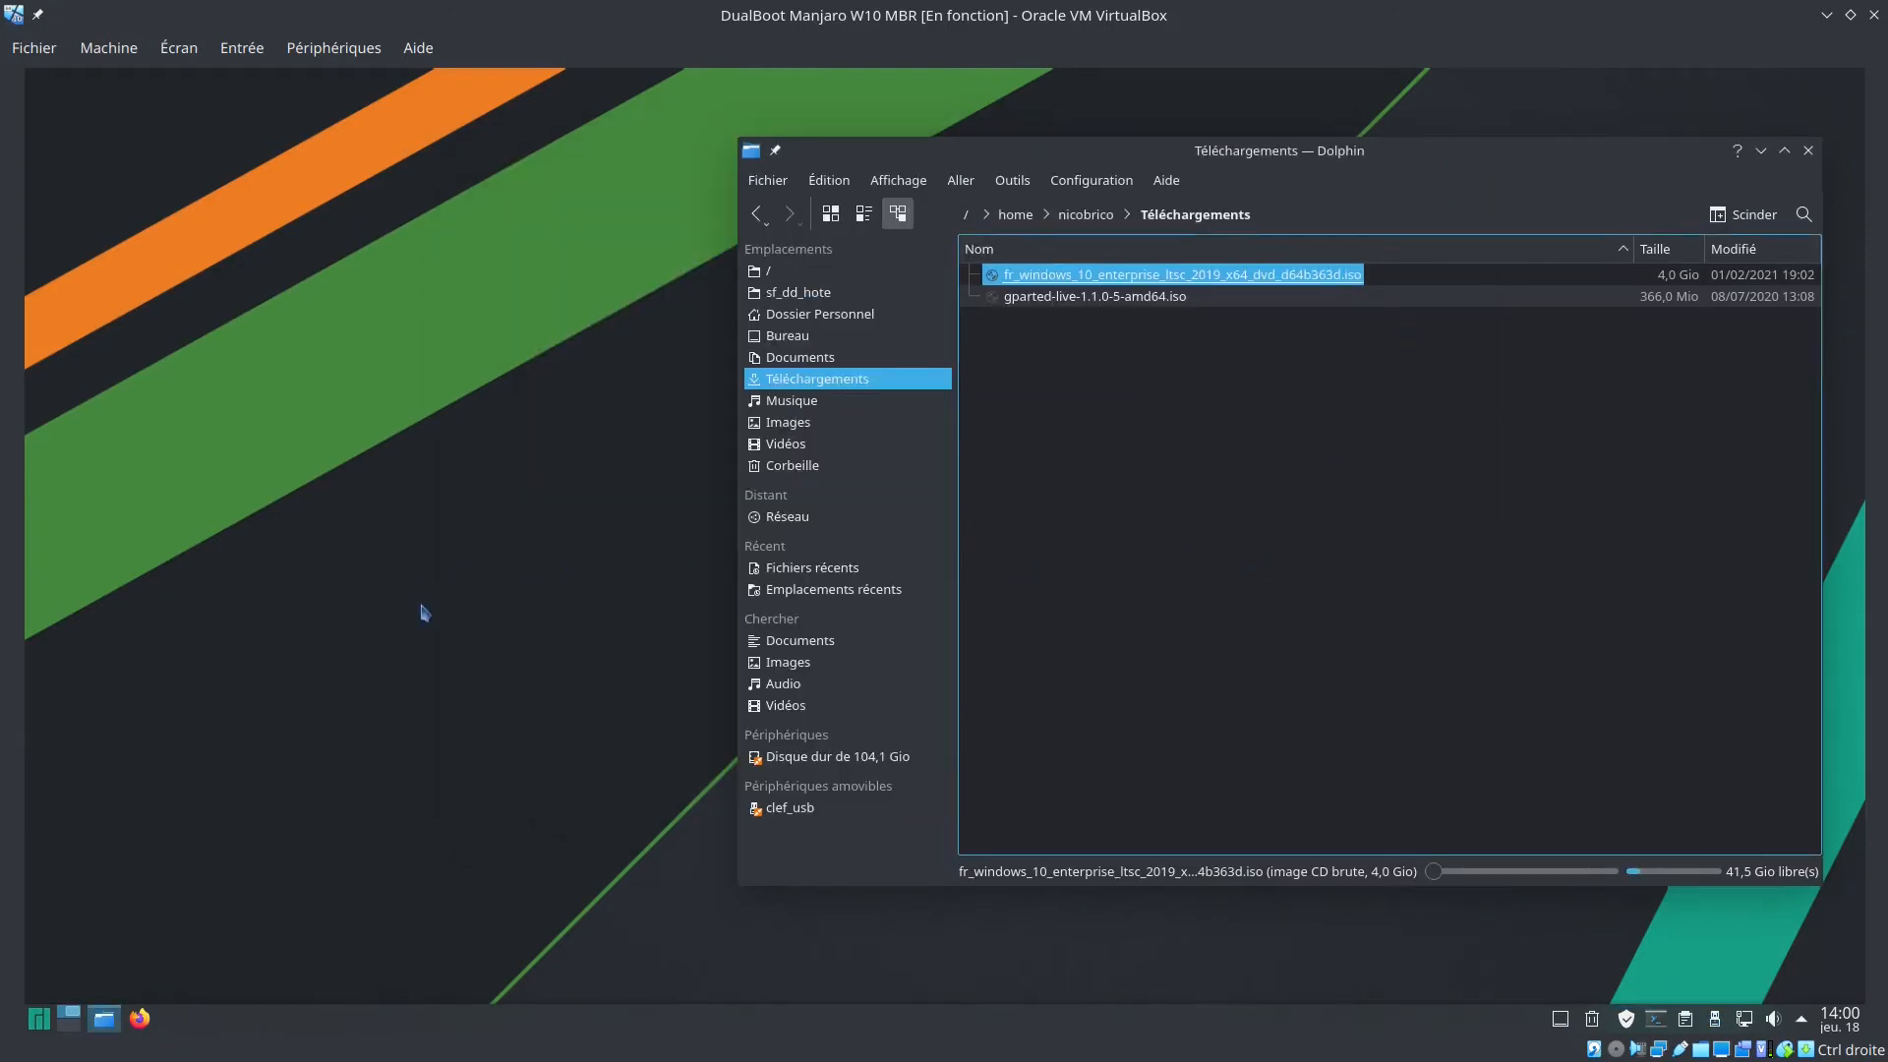
# Open the drop-down console and search for the unetbootin package with the command trizen unetbootin
pyautogui.moveTo(1272, 164); pyautogui.dragTo(1291, 174)
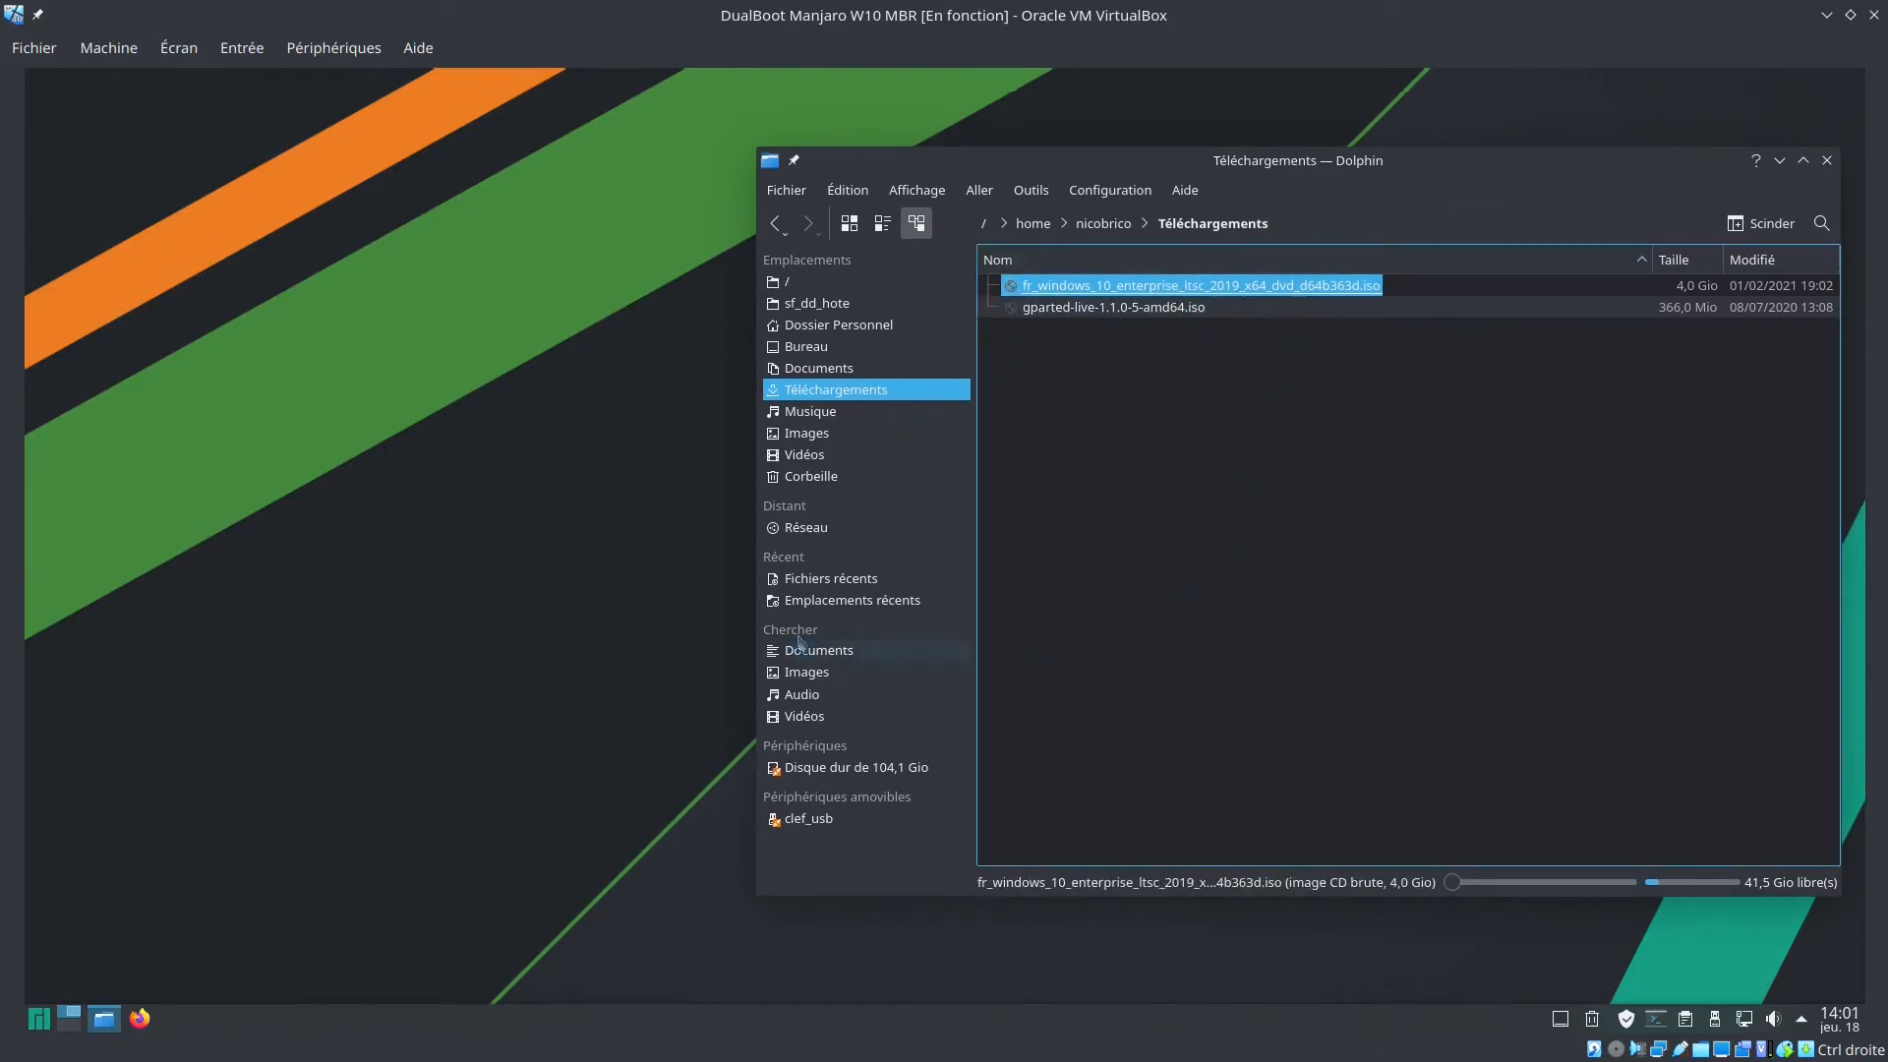
pyautogui.press('F12')
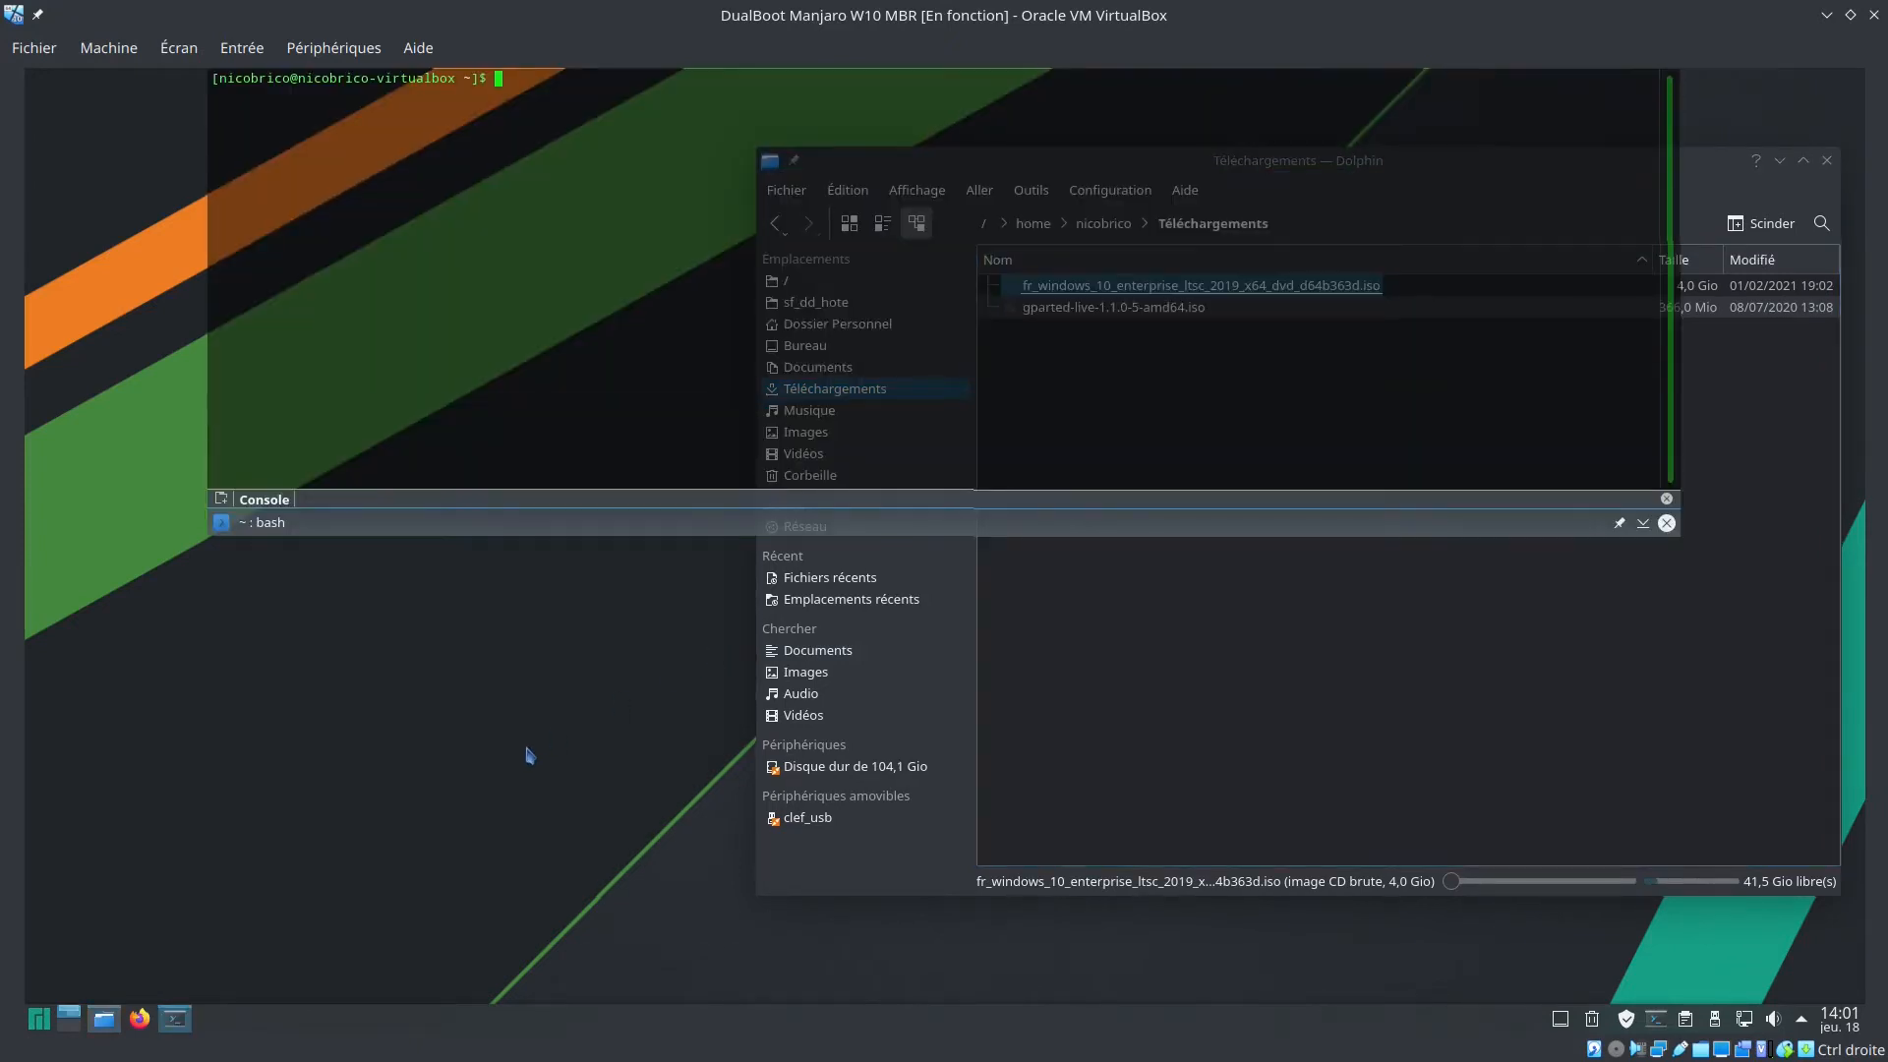
pyautogui.write('trizen unet')
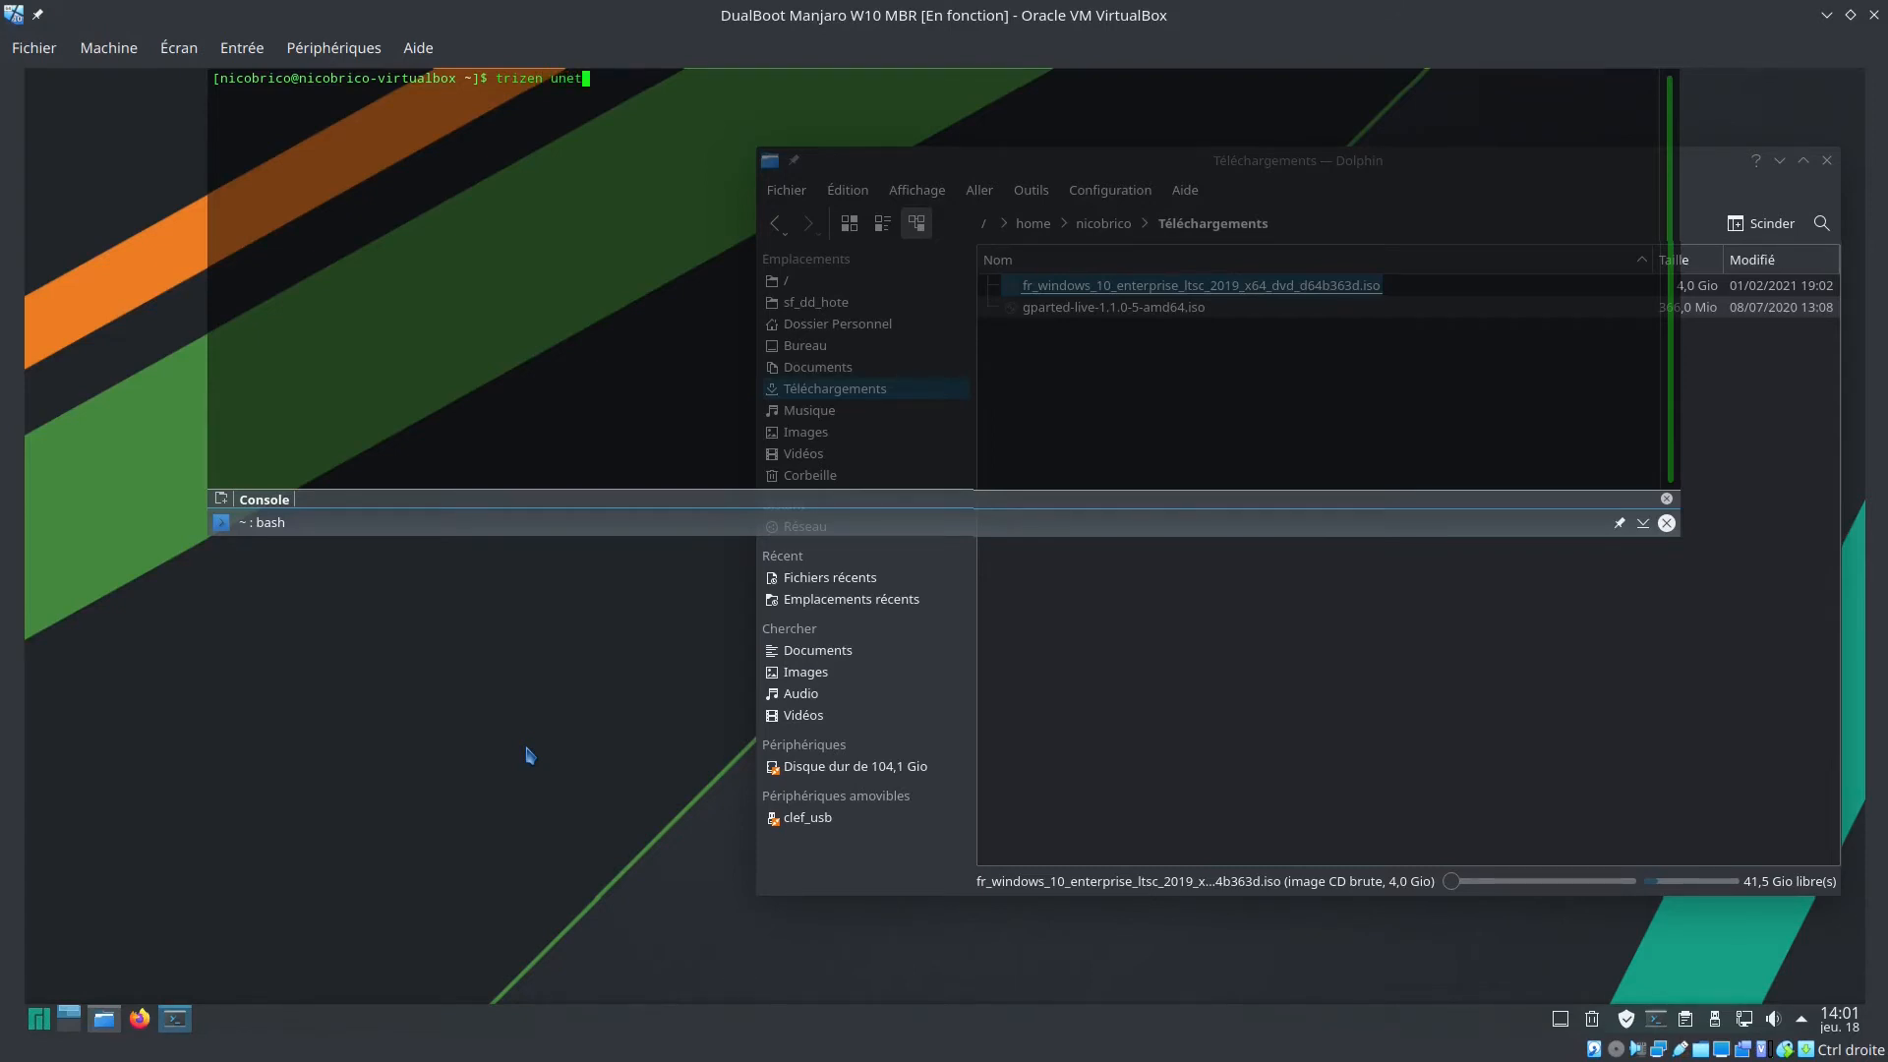
pyautogui.write('bootin')
pyautogui.press('Return')
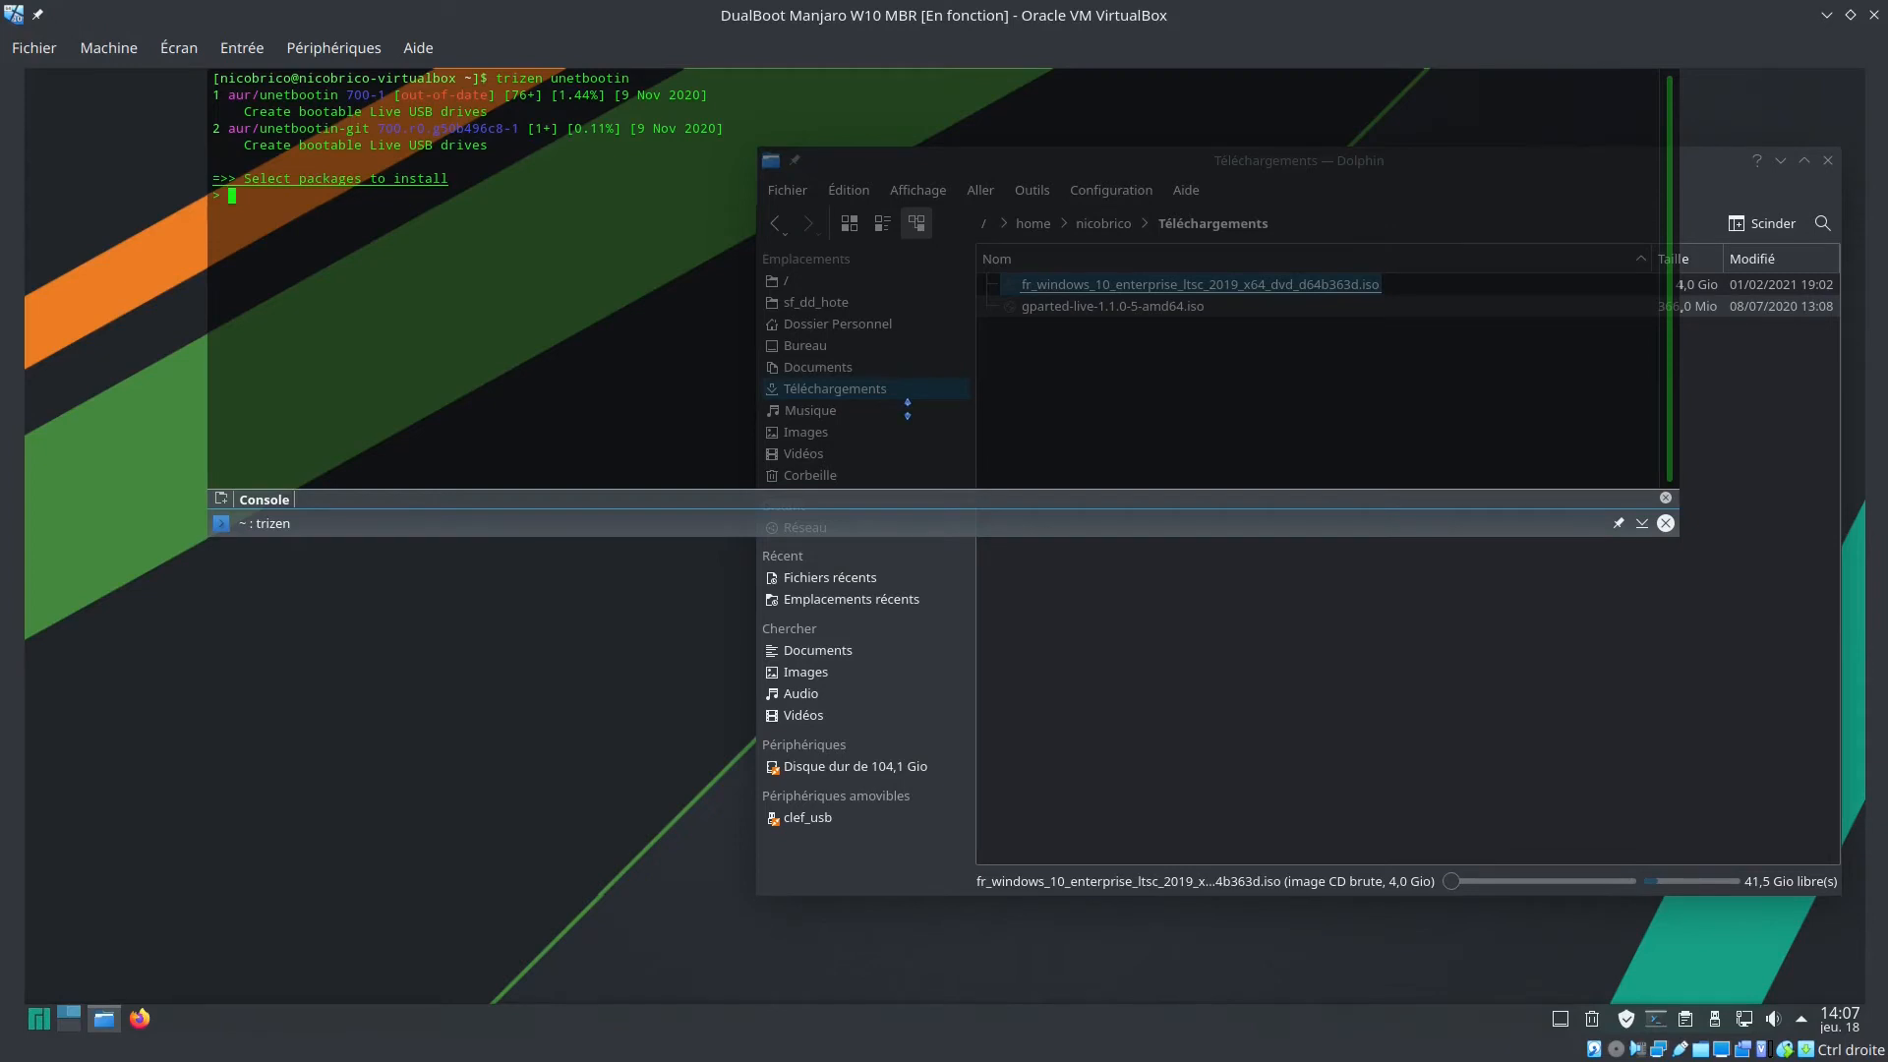
# Choose package 2, aur/unetbootin-git, for installation and decline editing its build files
pyautogui.write('2')
pyautogui.press('Return')
pyautogui.press('Return')
pyautogui.press('Return')
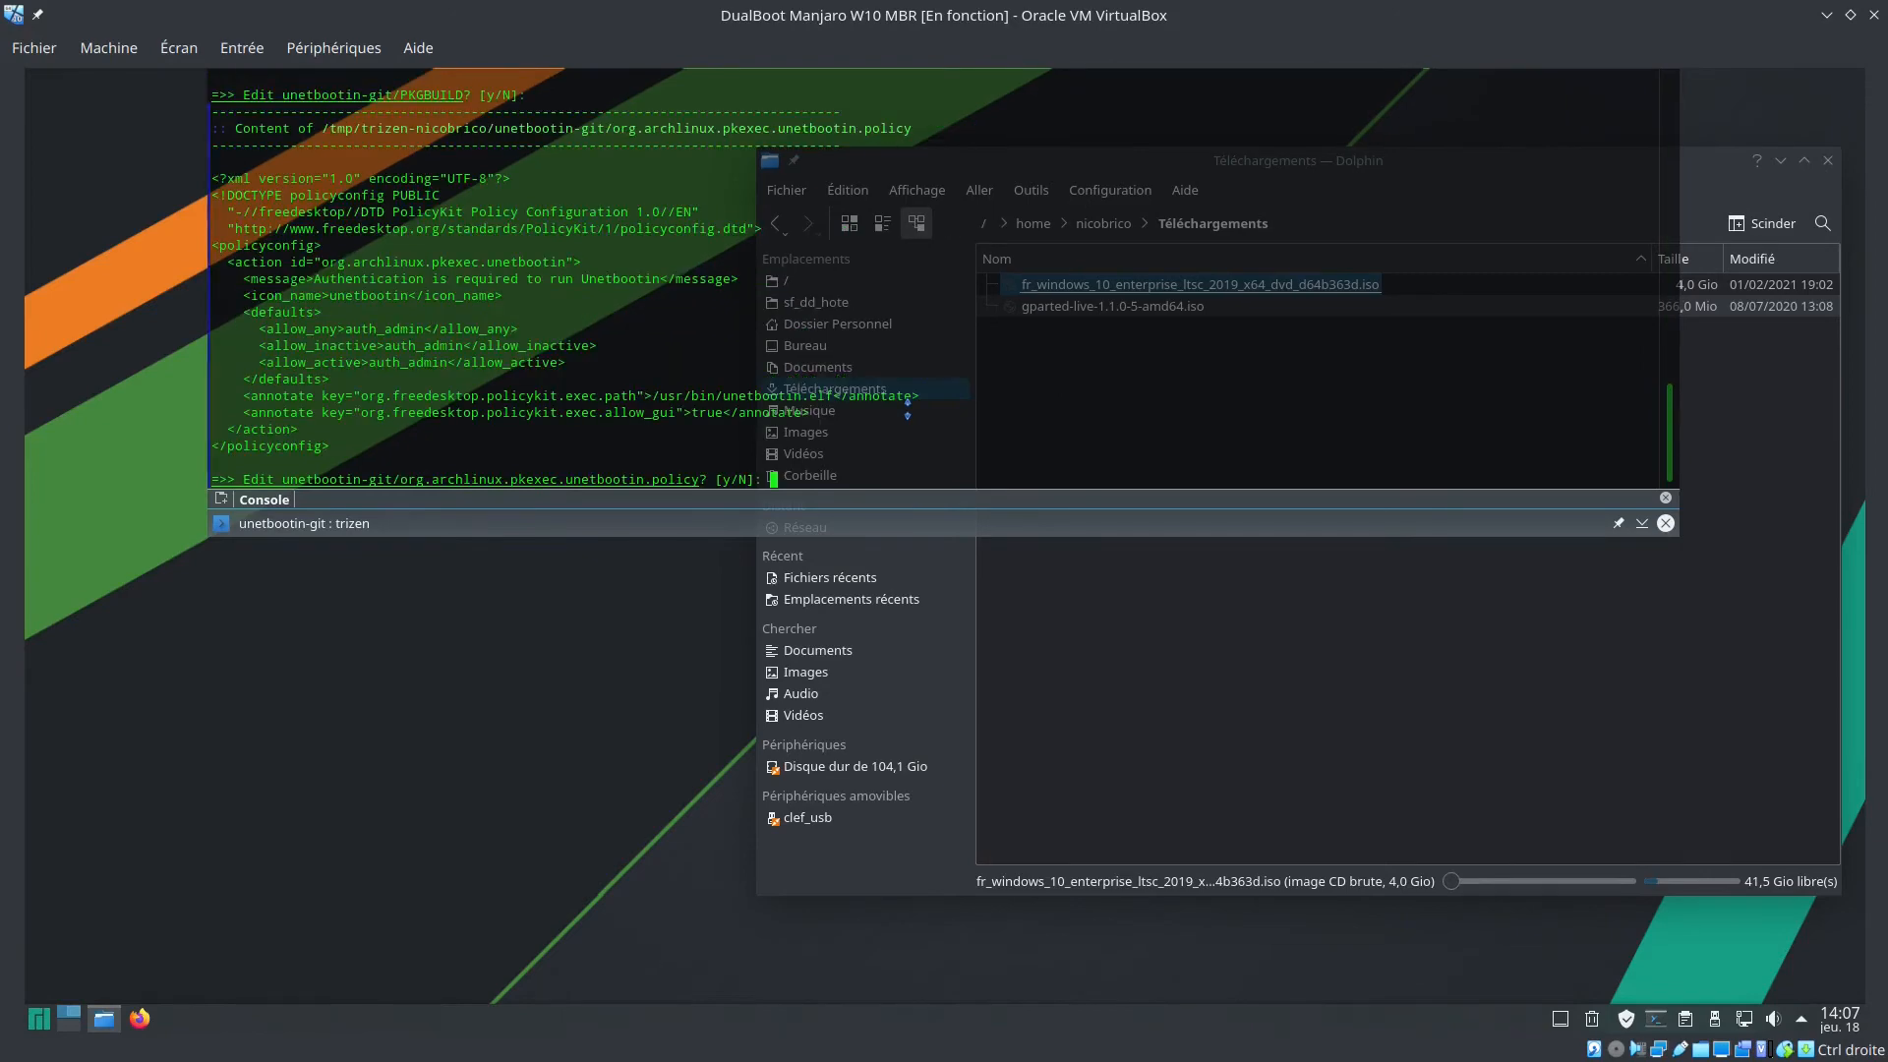
pyautogui.press('Return')
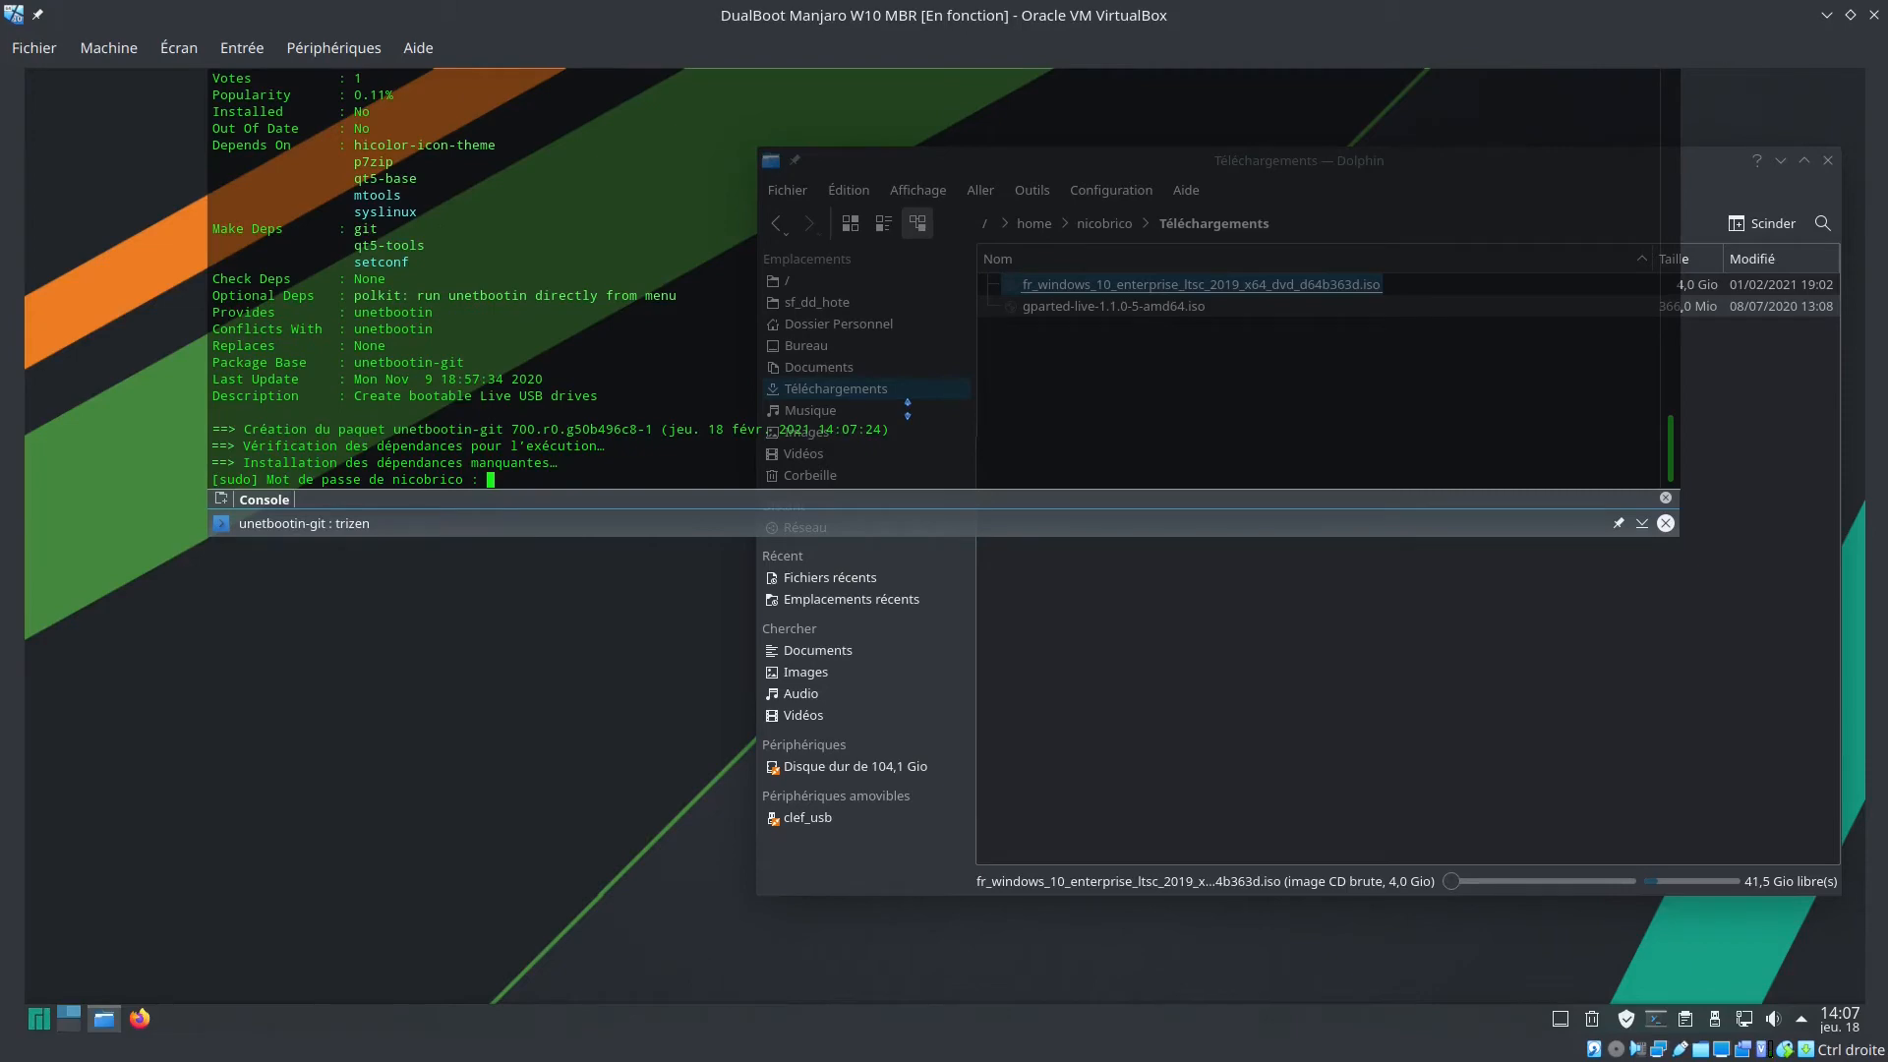
# Authorise with the sudo password and confirm installing the missing dependencies and the built unetbootin-git package
pyautogui.press('Return')
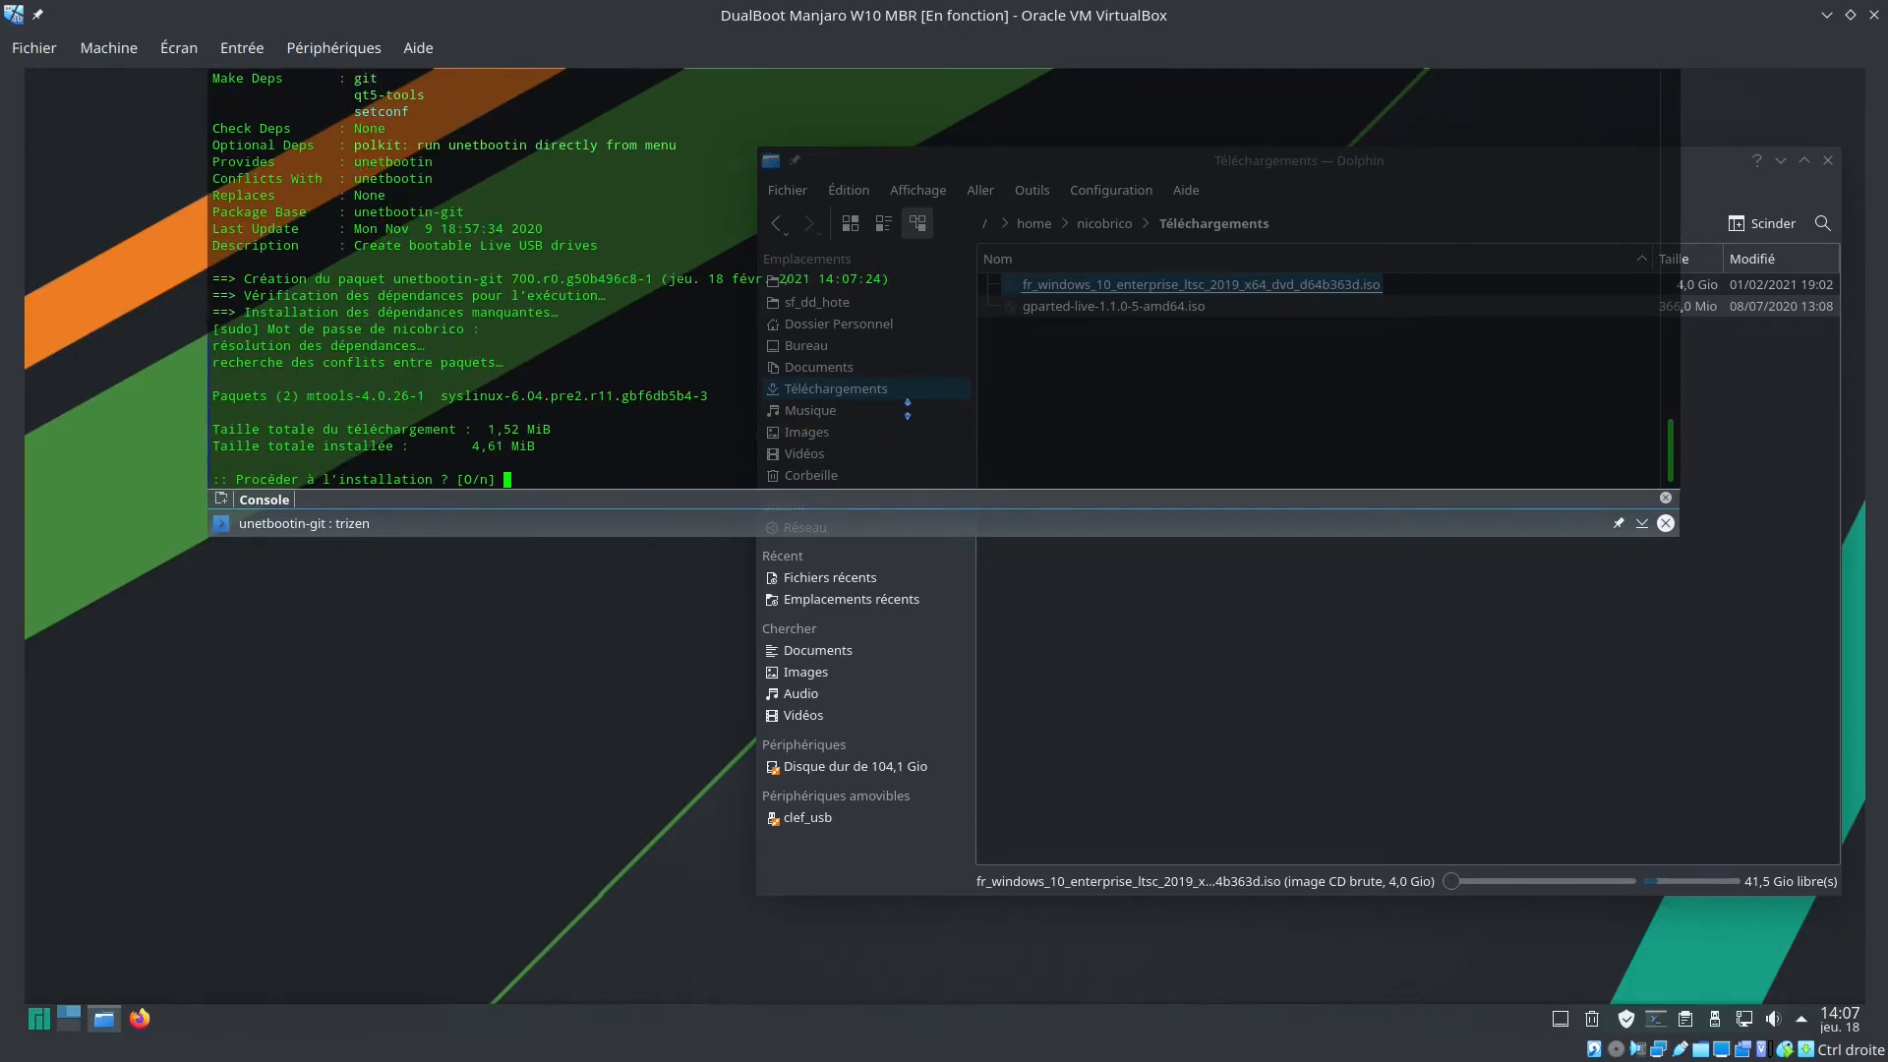
pyautogui.press('Return')
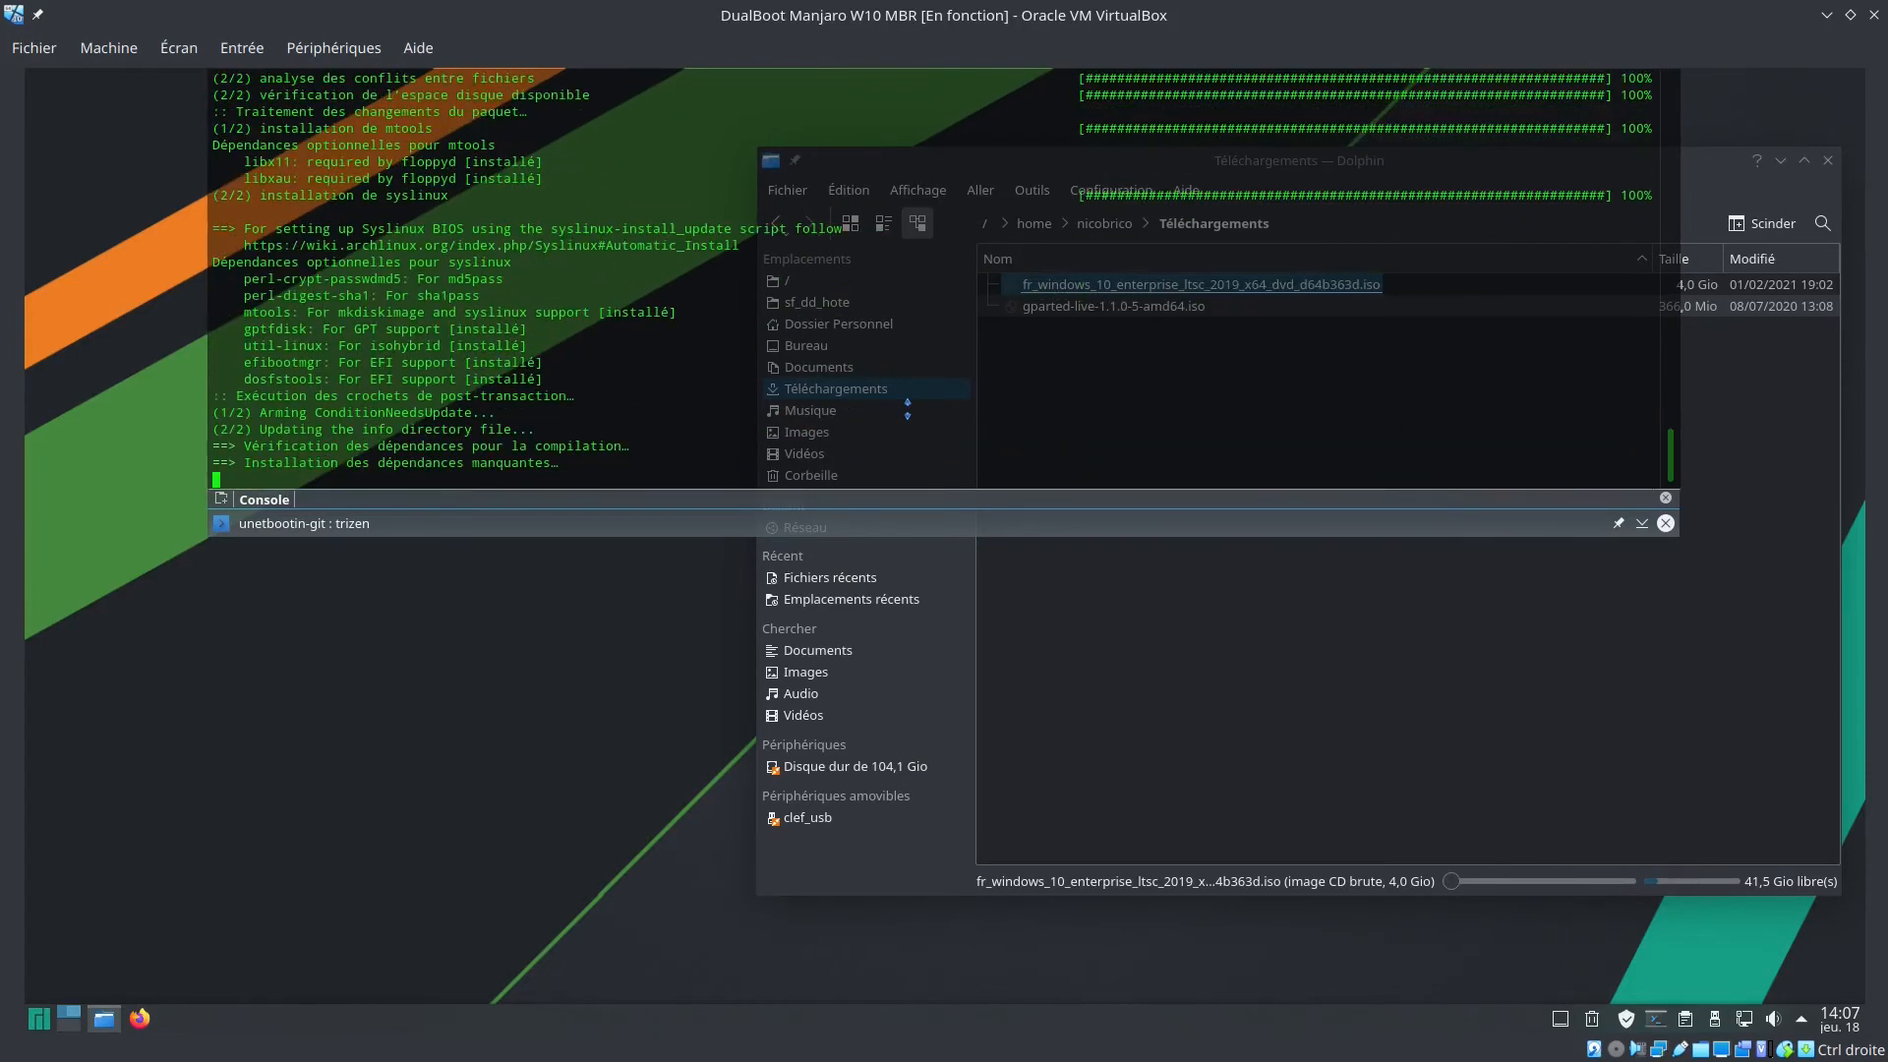
pyautogui.press('Return')
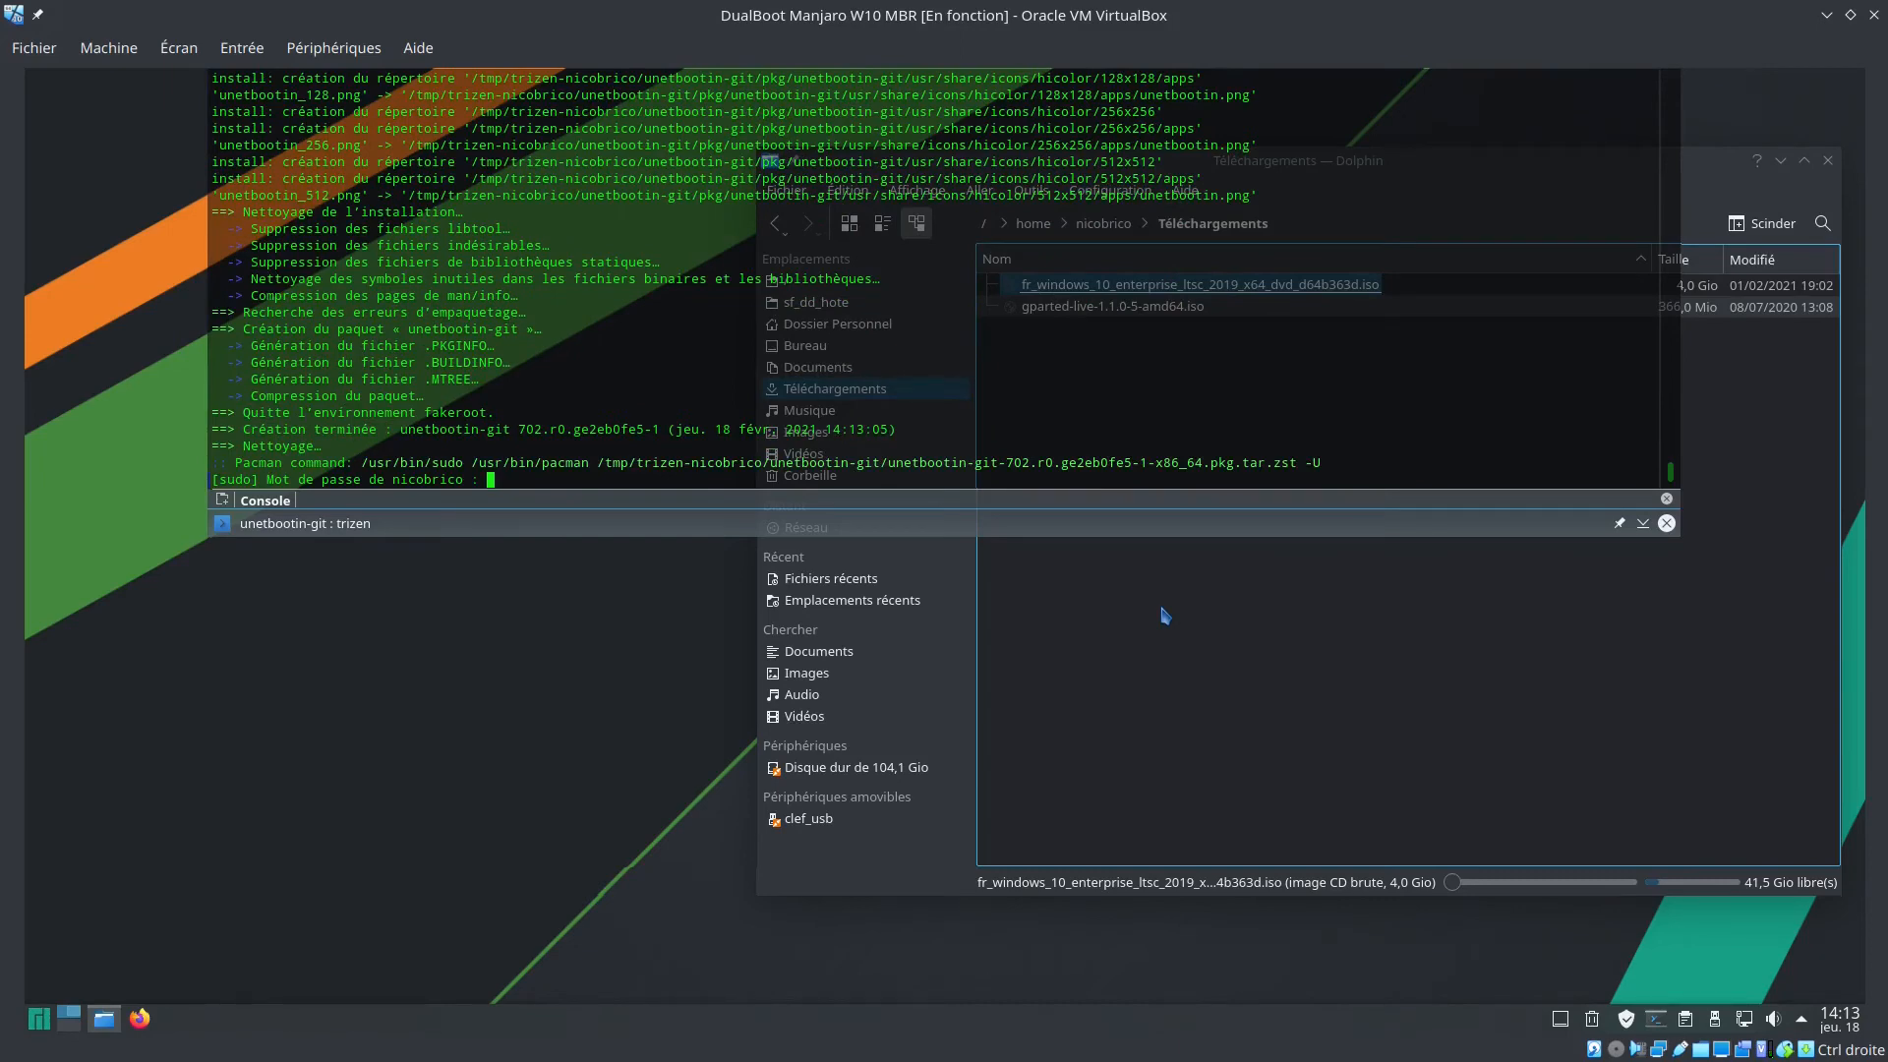
pyautogui.press('Return')
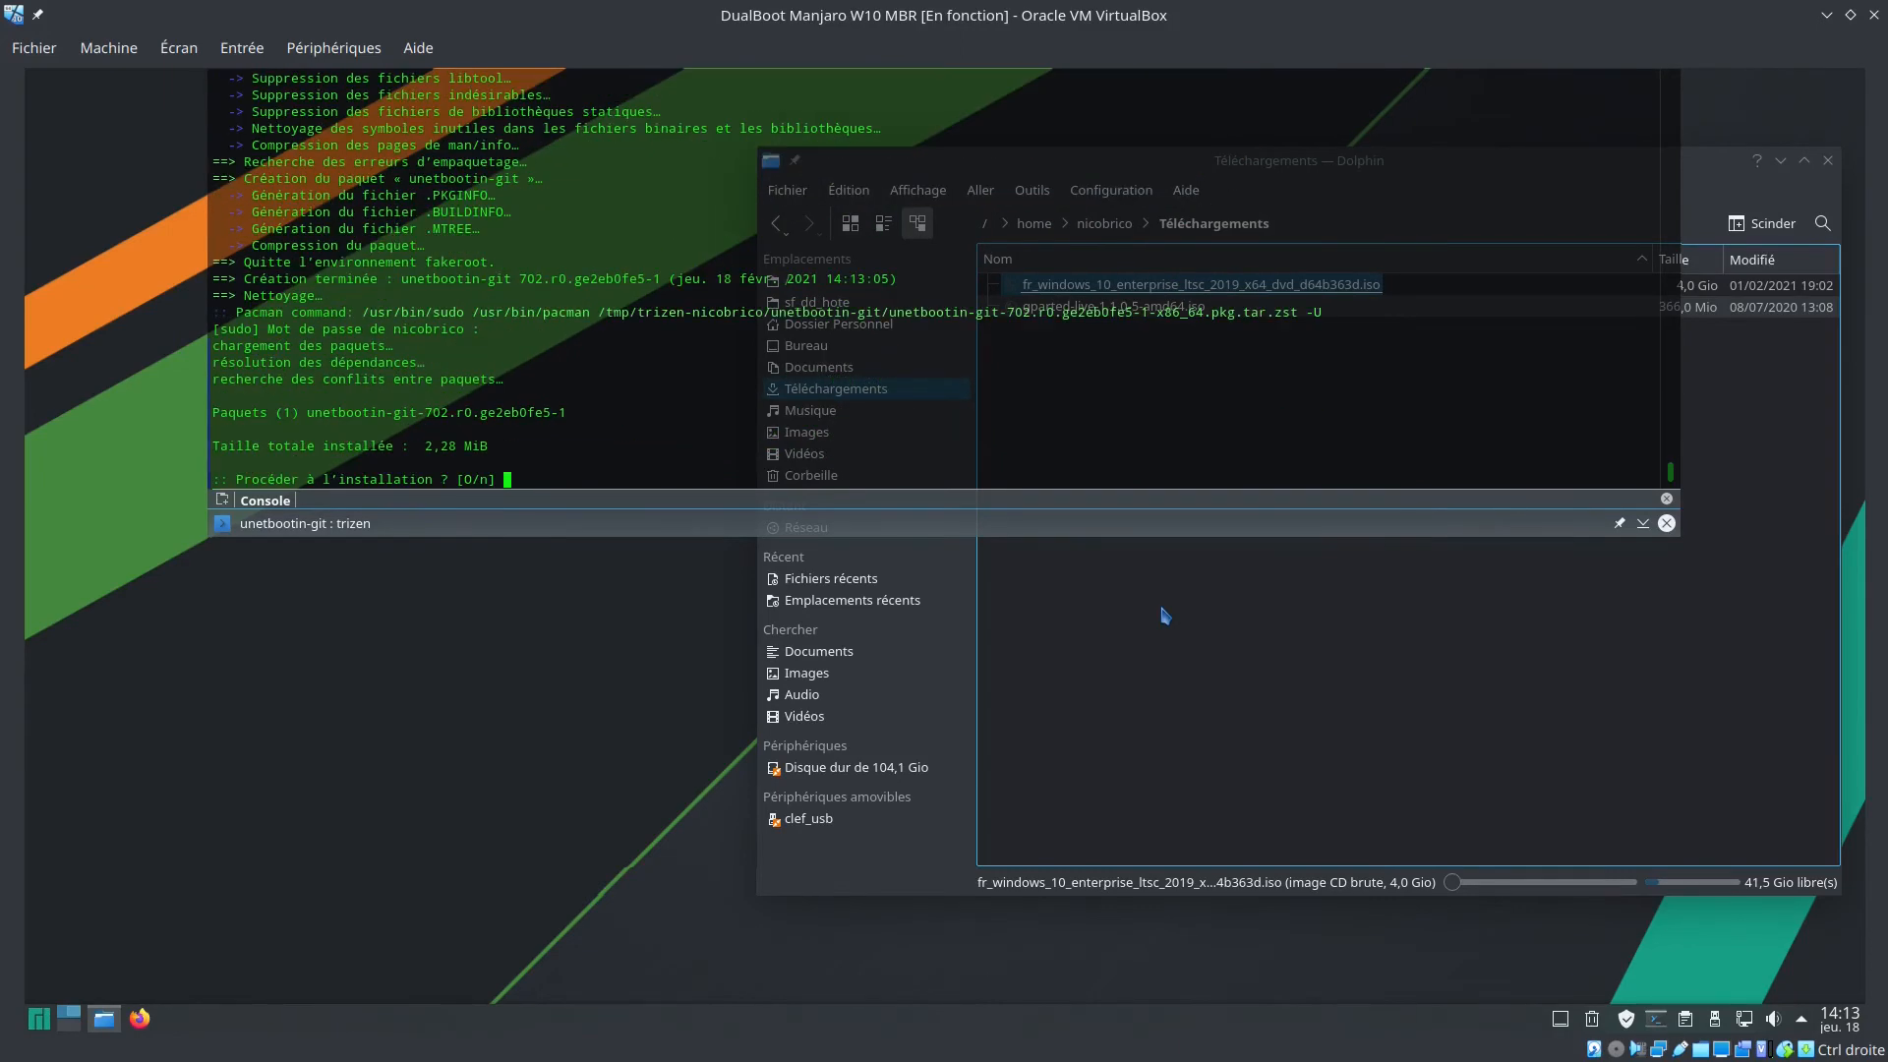
pyautogui.press('Return')
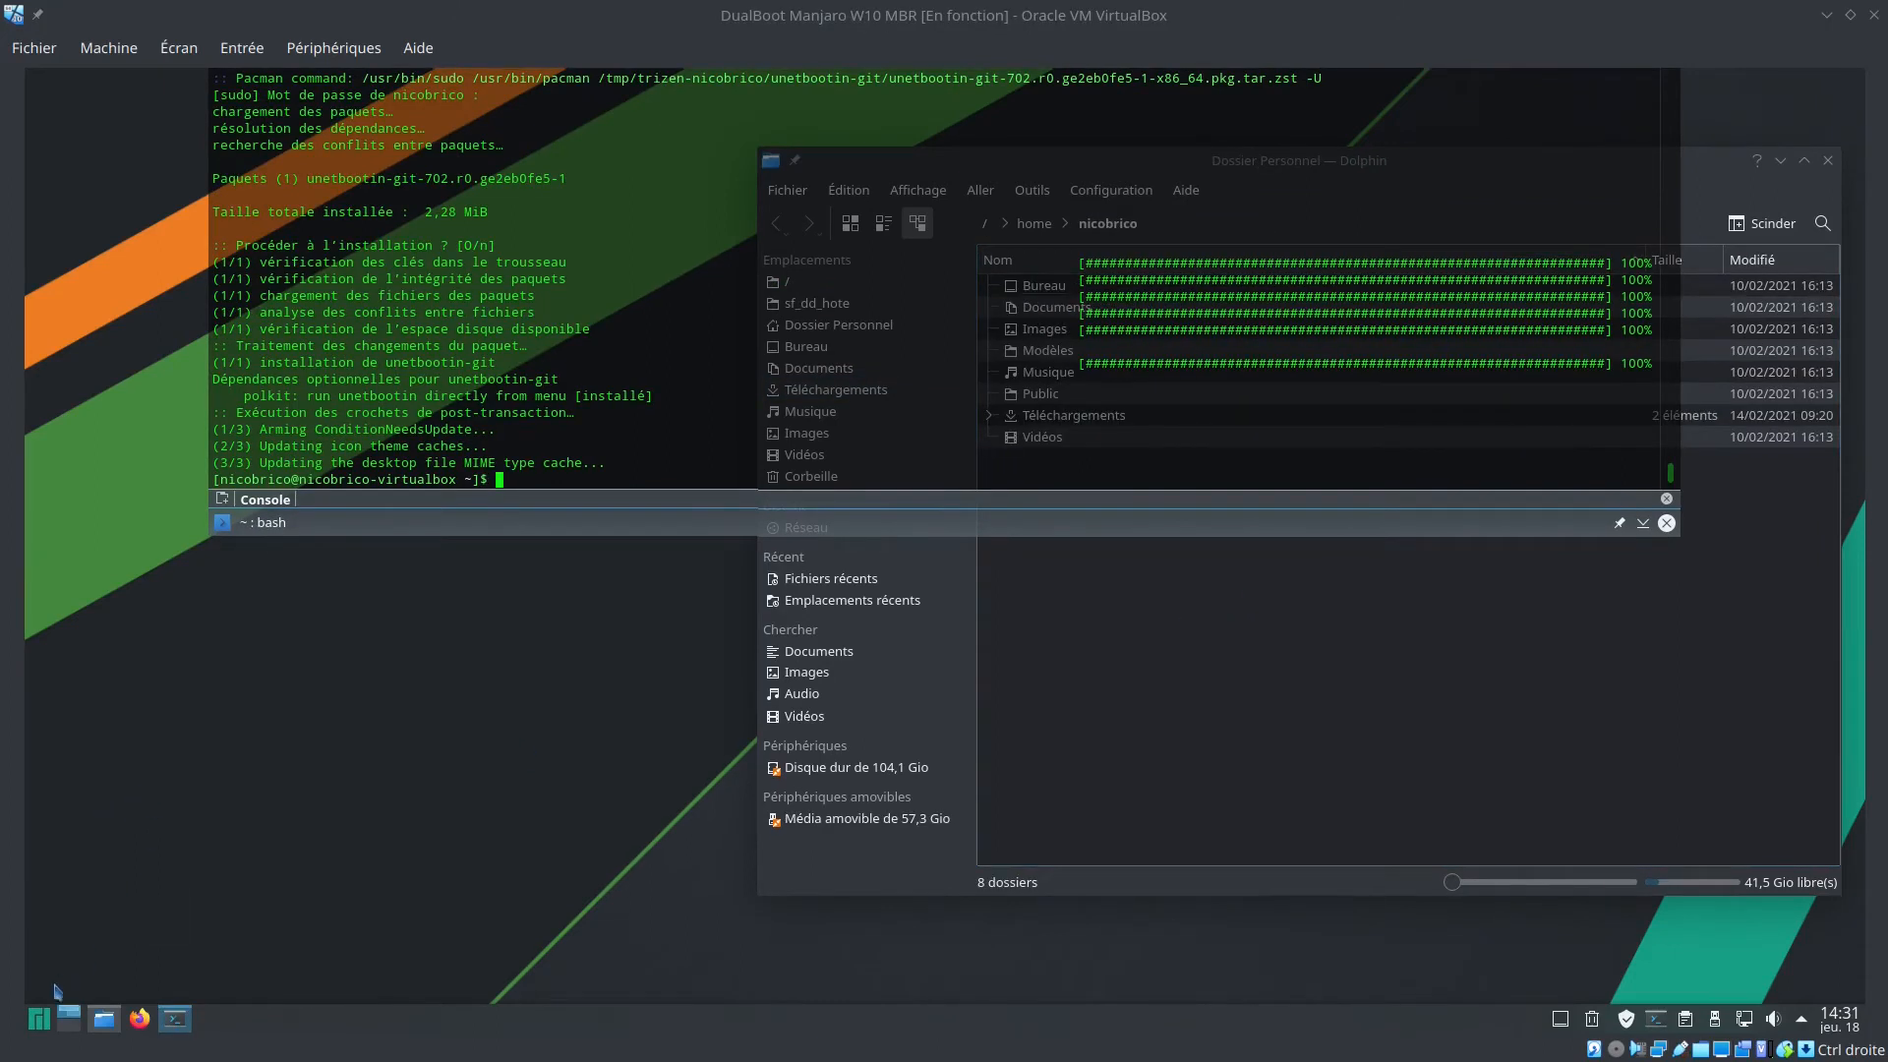
# Launch UNetbootin and authenticate with the account password, moving the authentication dialog clear of the Dolphin window
pyautogui.click(38, 1017)
pyautogui.moveTo(208, 829)
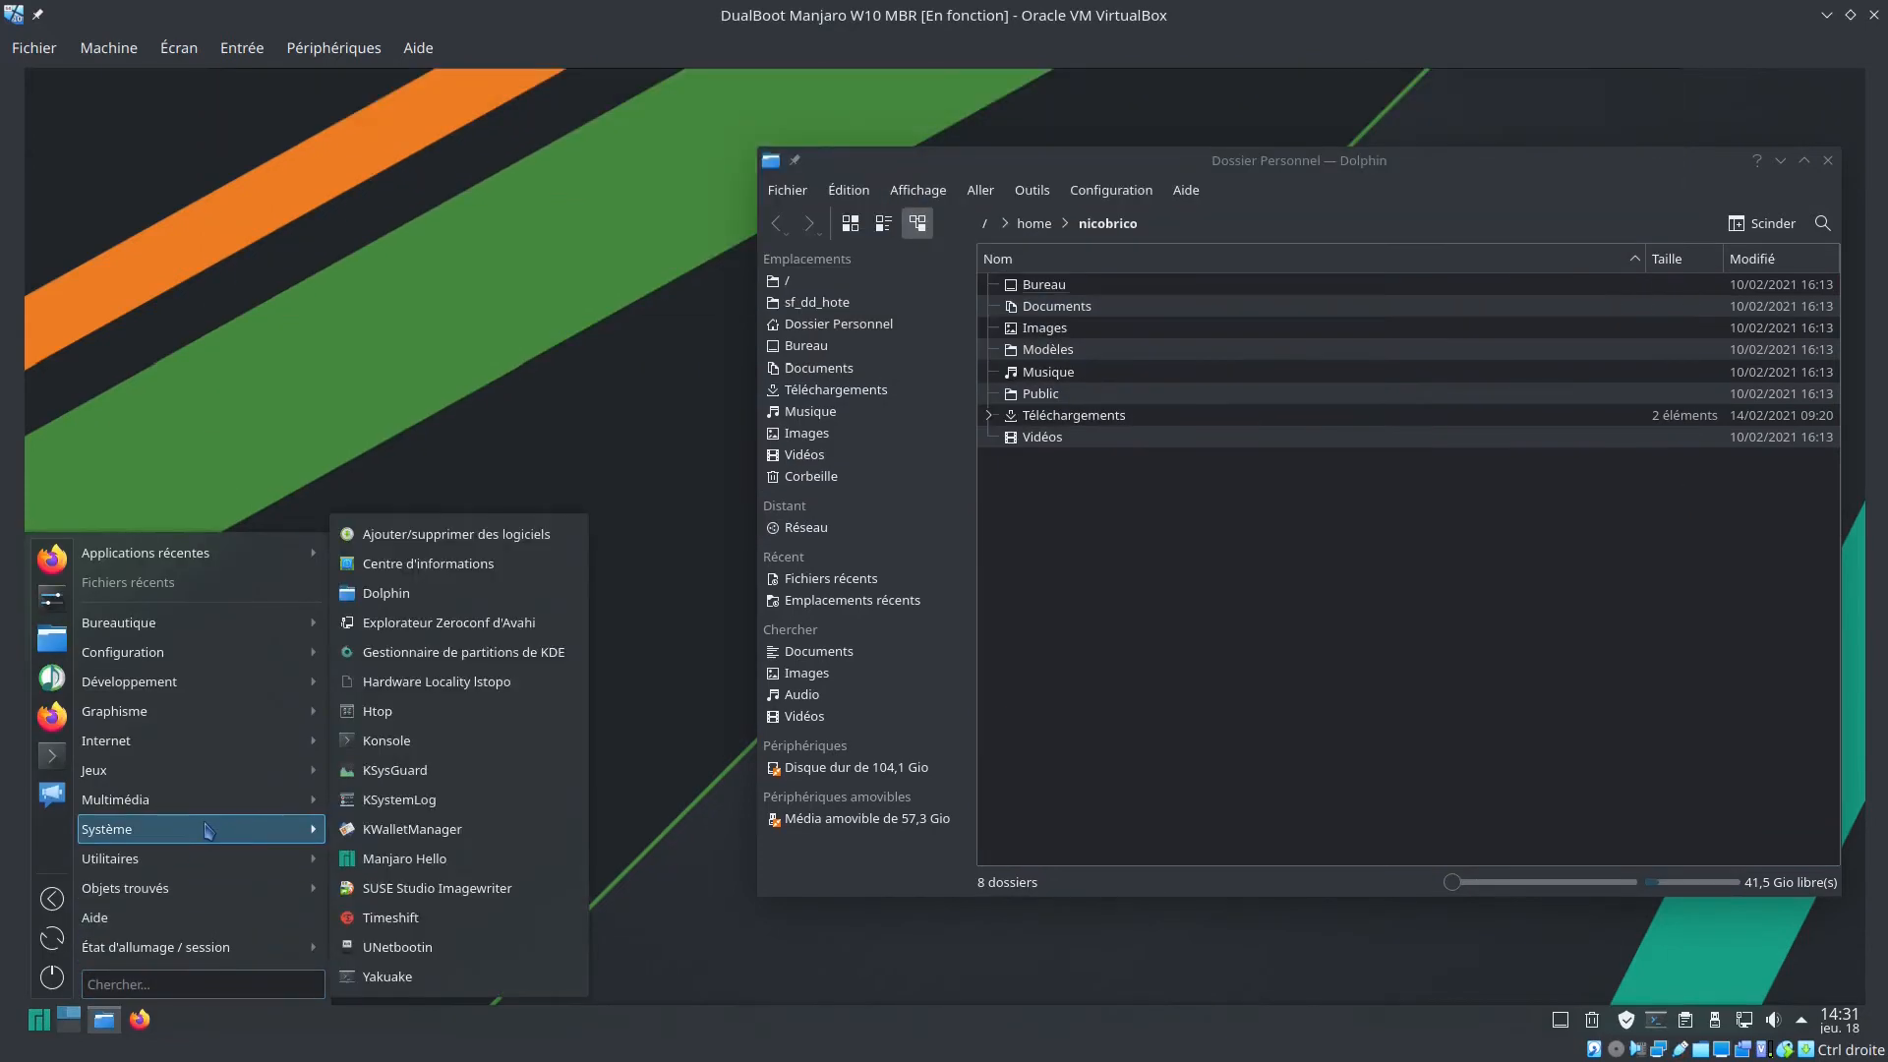
pyautogui.click(437, 949)
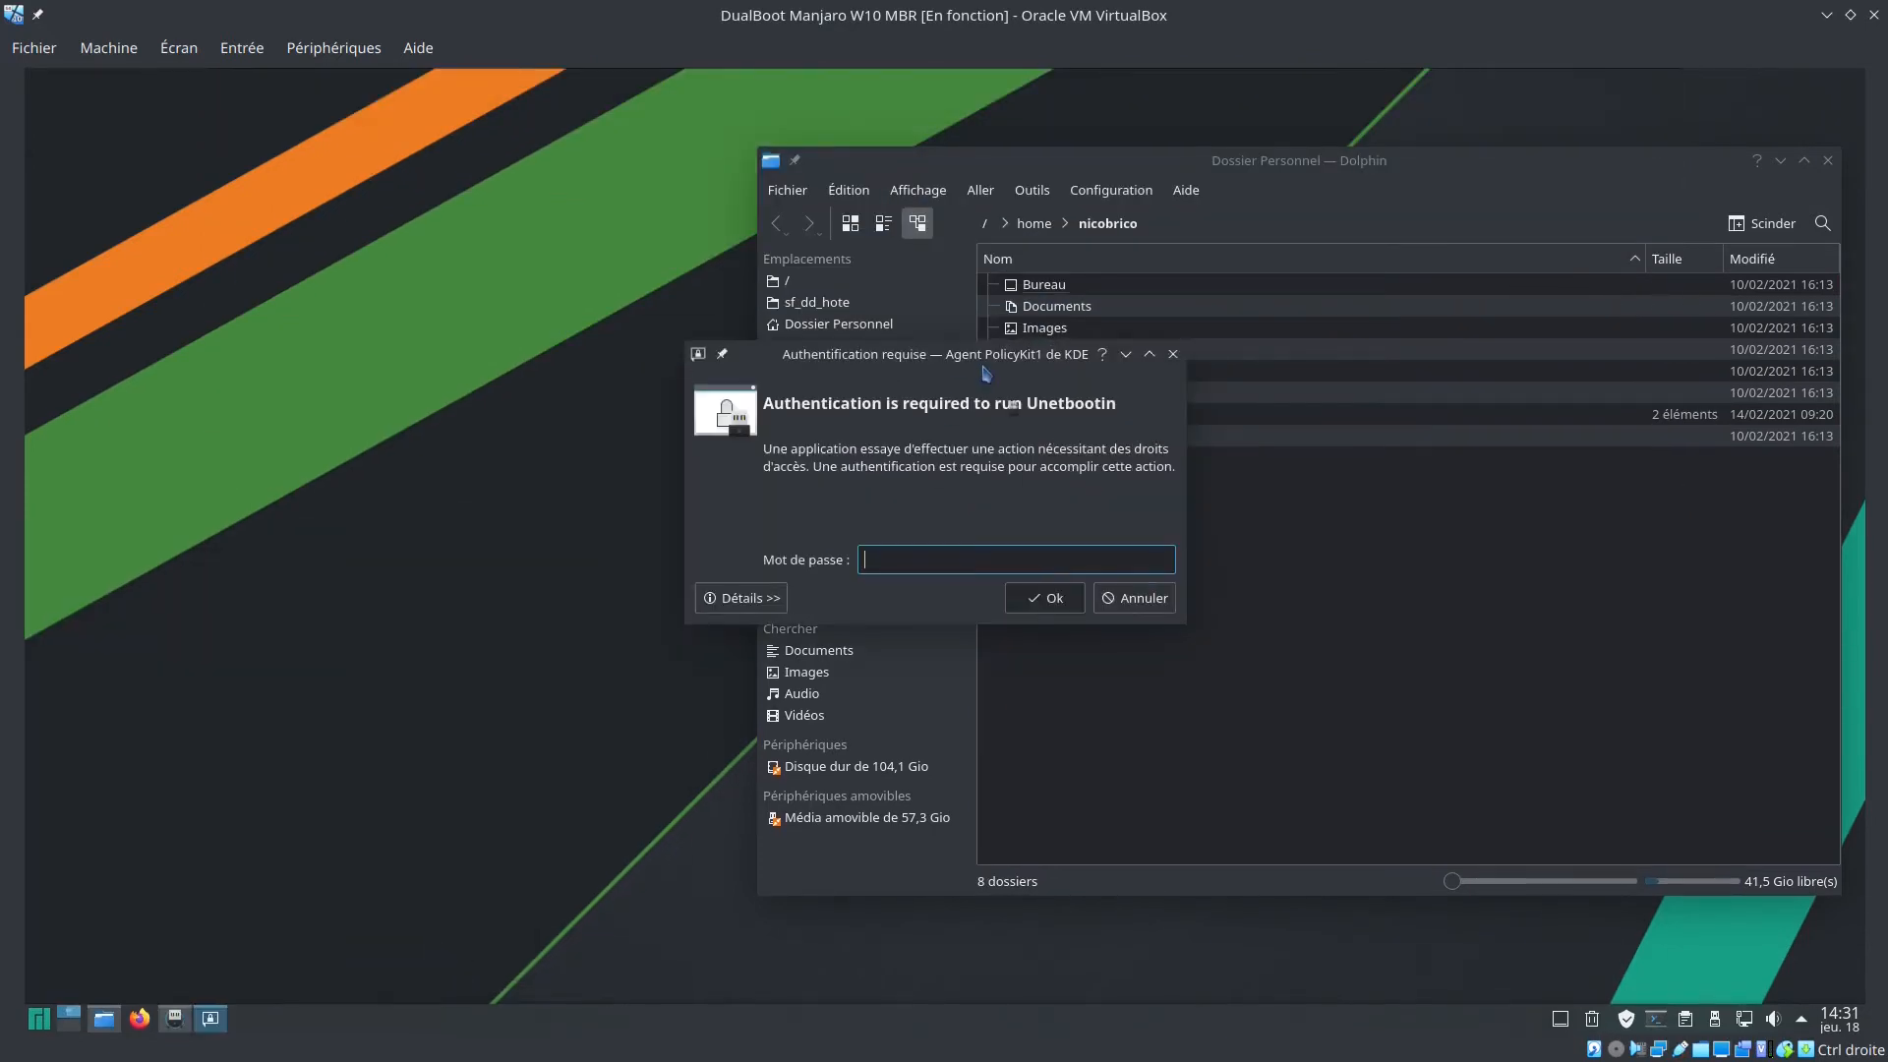
pyautogui.moveTo(990, 366); pyautogui.dragTo(498, 336)
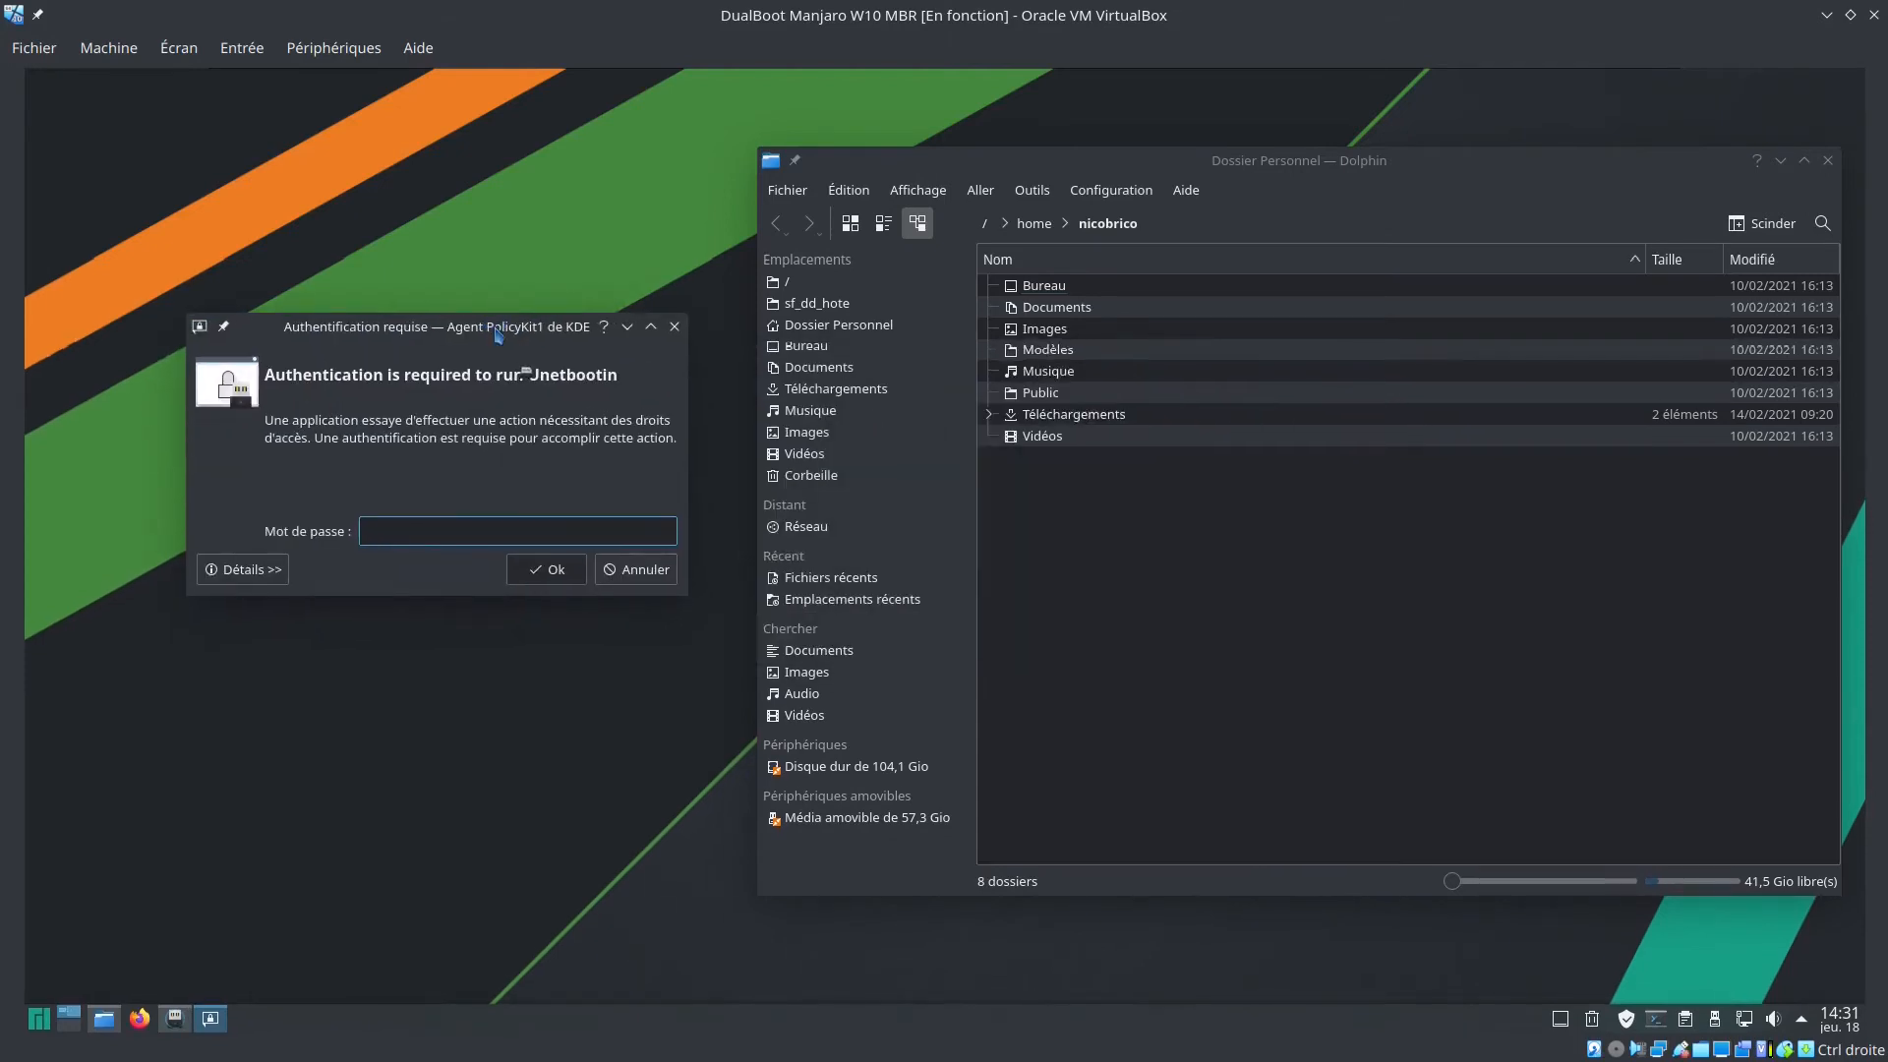
pyautogui.write('•••••••••')
pyautogui.press('Return')
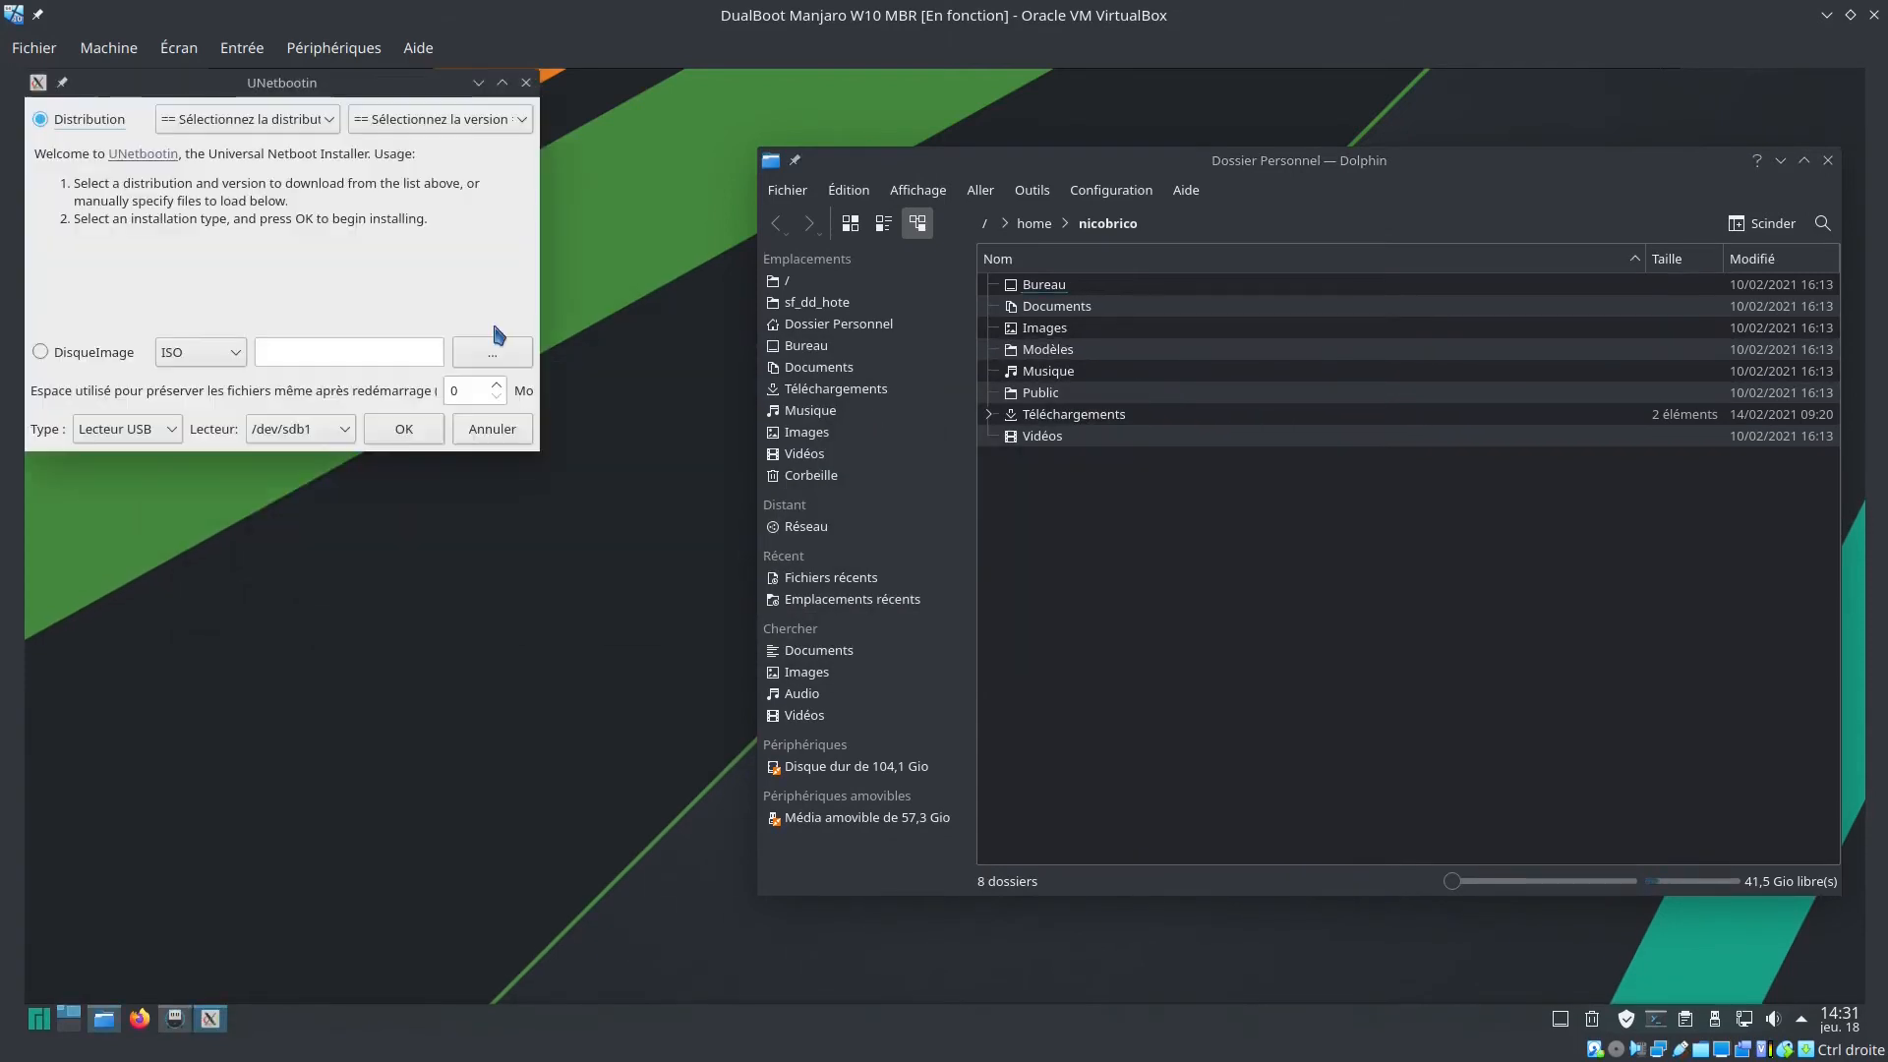
# Set UNetbootin to use the disk image fr_windows_10_enterprise_ltsc_2019_x64_dvd_d64b363d.iso from the Téléchargements folder on the 50,4 Gio disk
pyautogui.moveTo(345, 84); pyautogui.dragTo(472, 312)
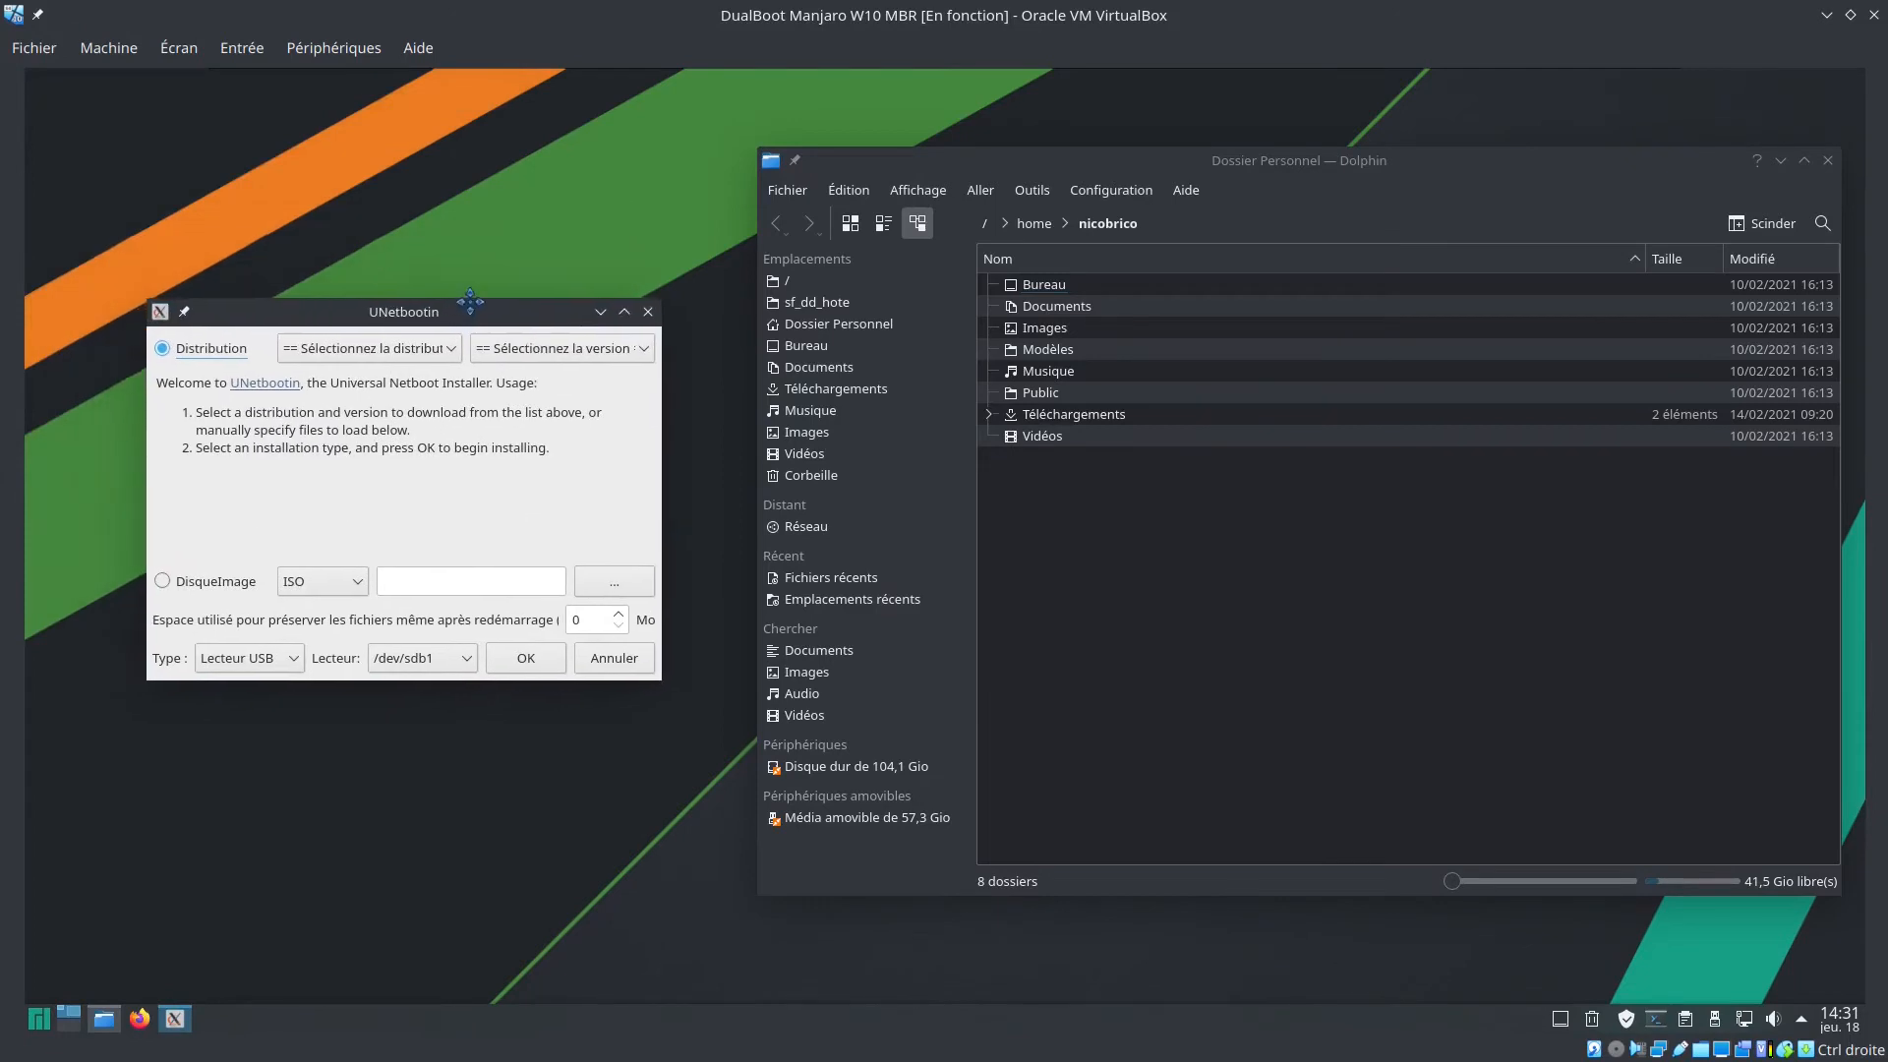
pyautogui.click(222, 580)
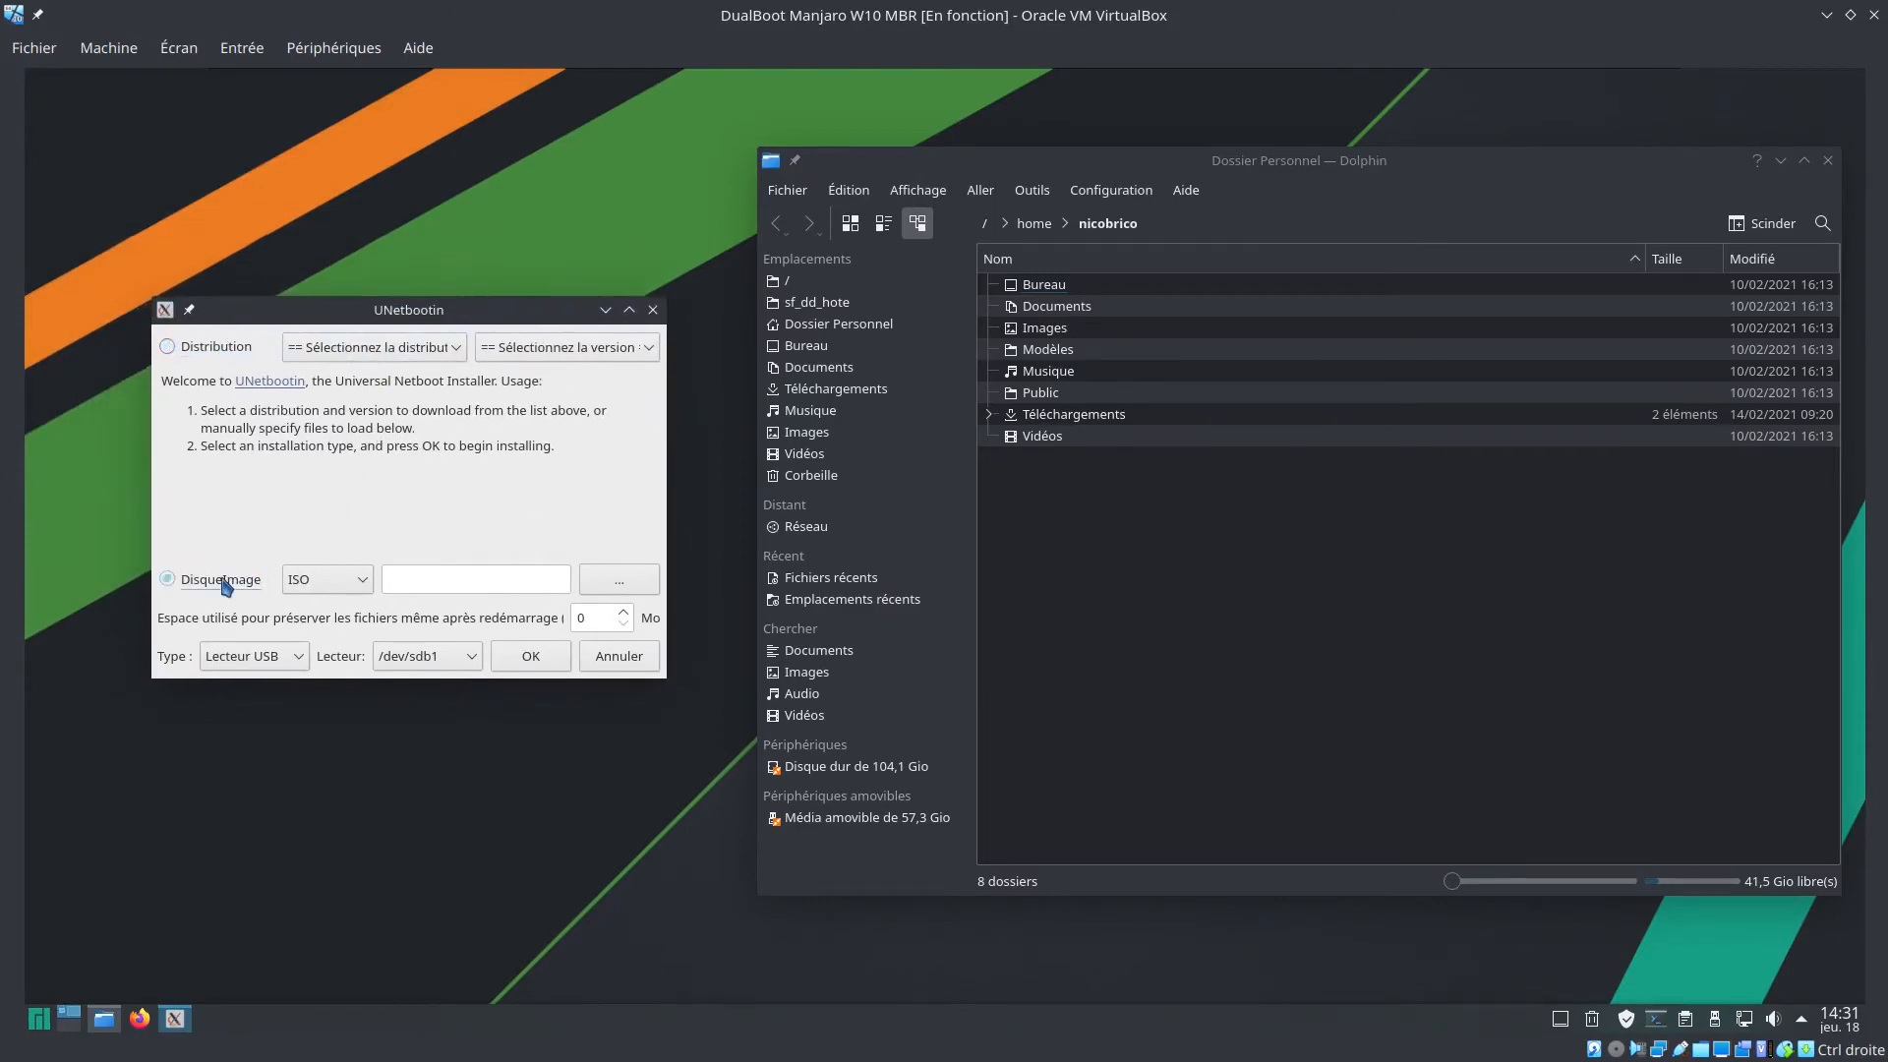
pyautogui.click(618, 583)
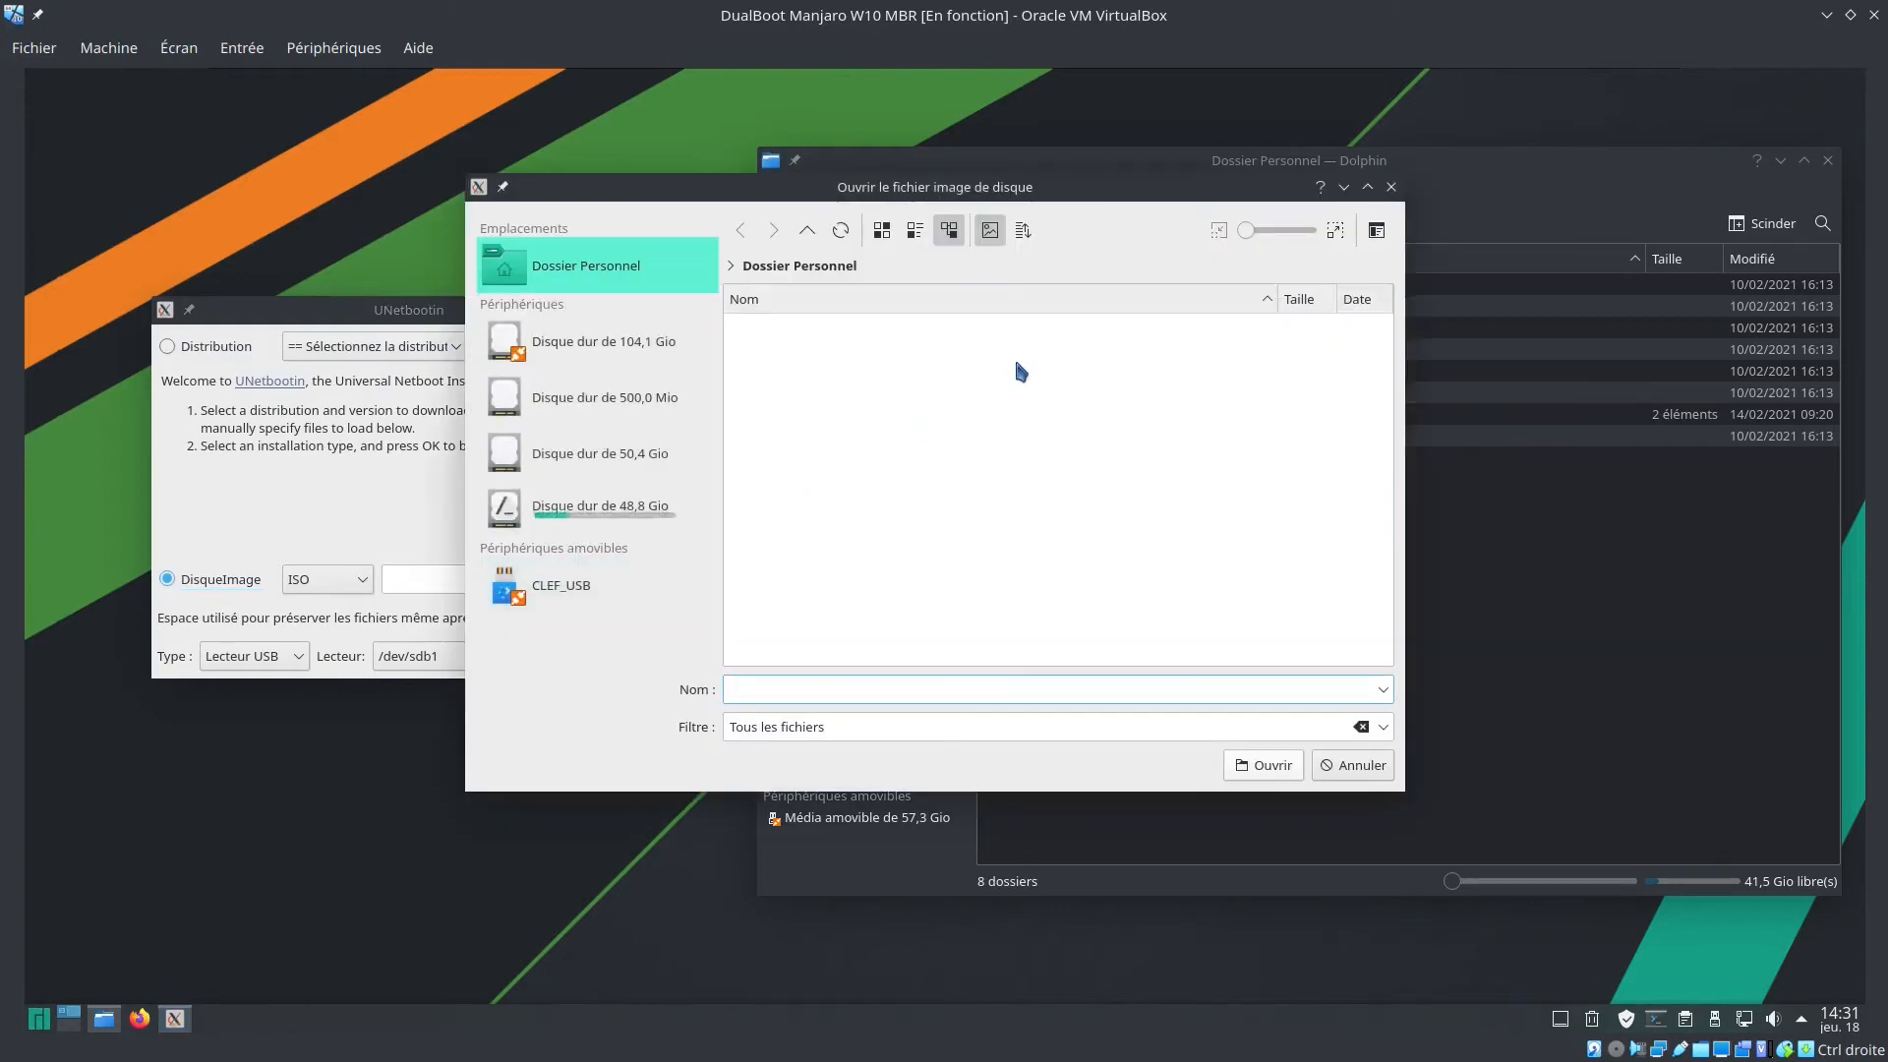
pyautogui.click(604, 396)
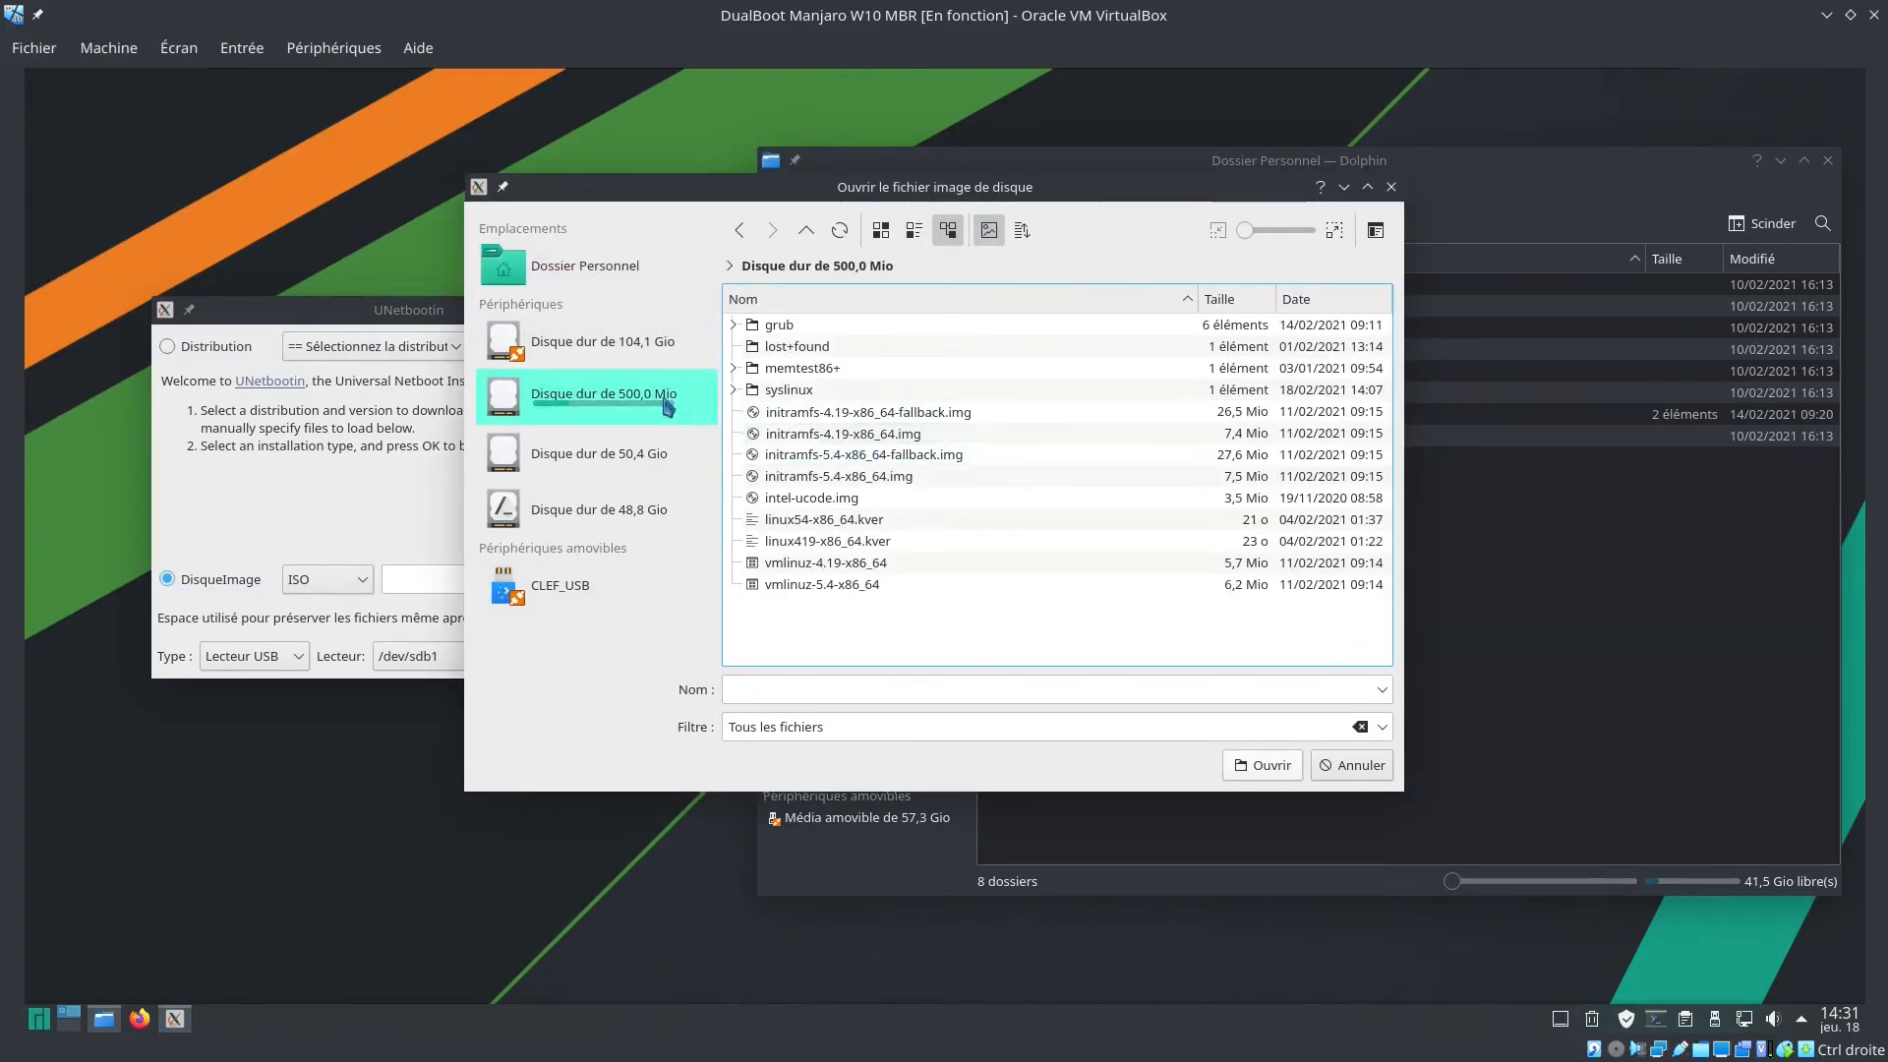
pyautogui.click(622, 461)
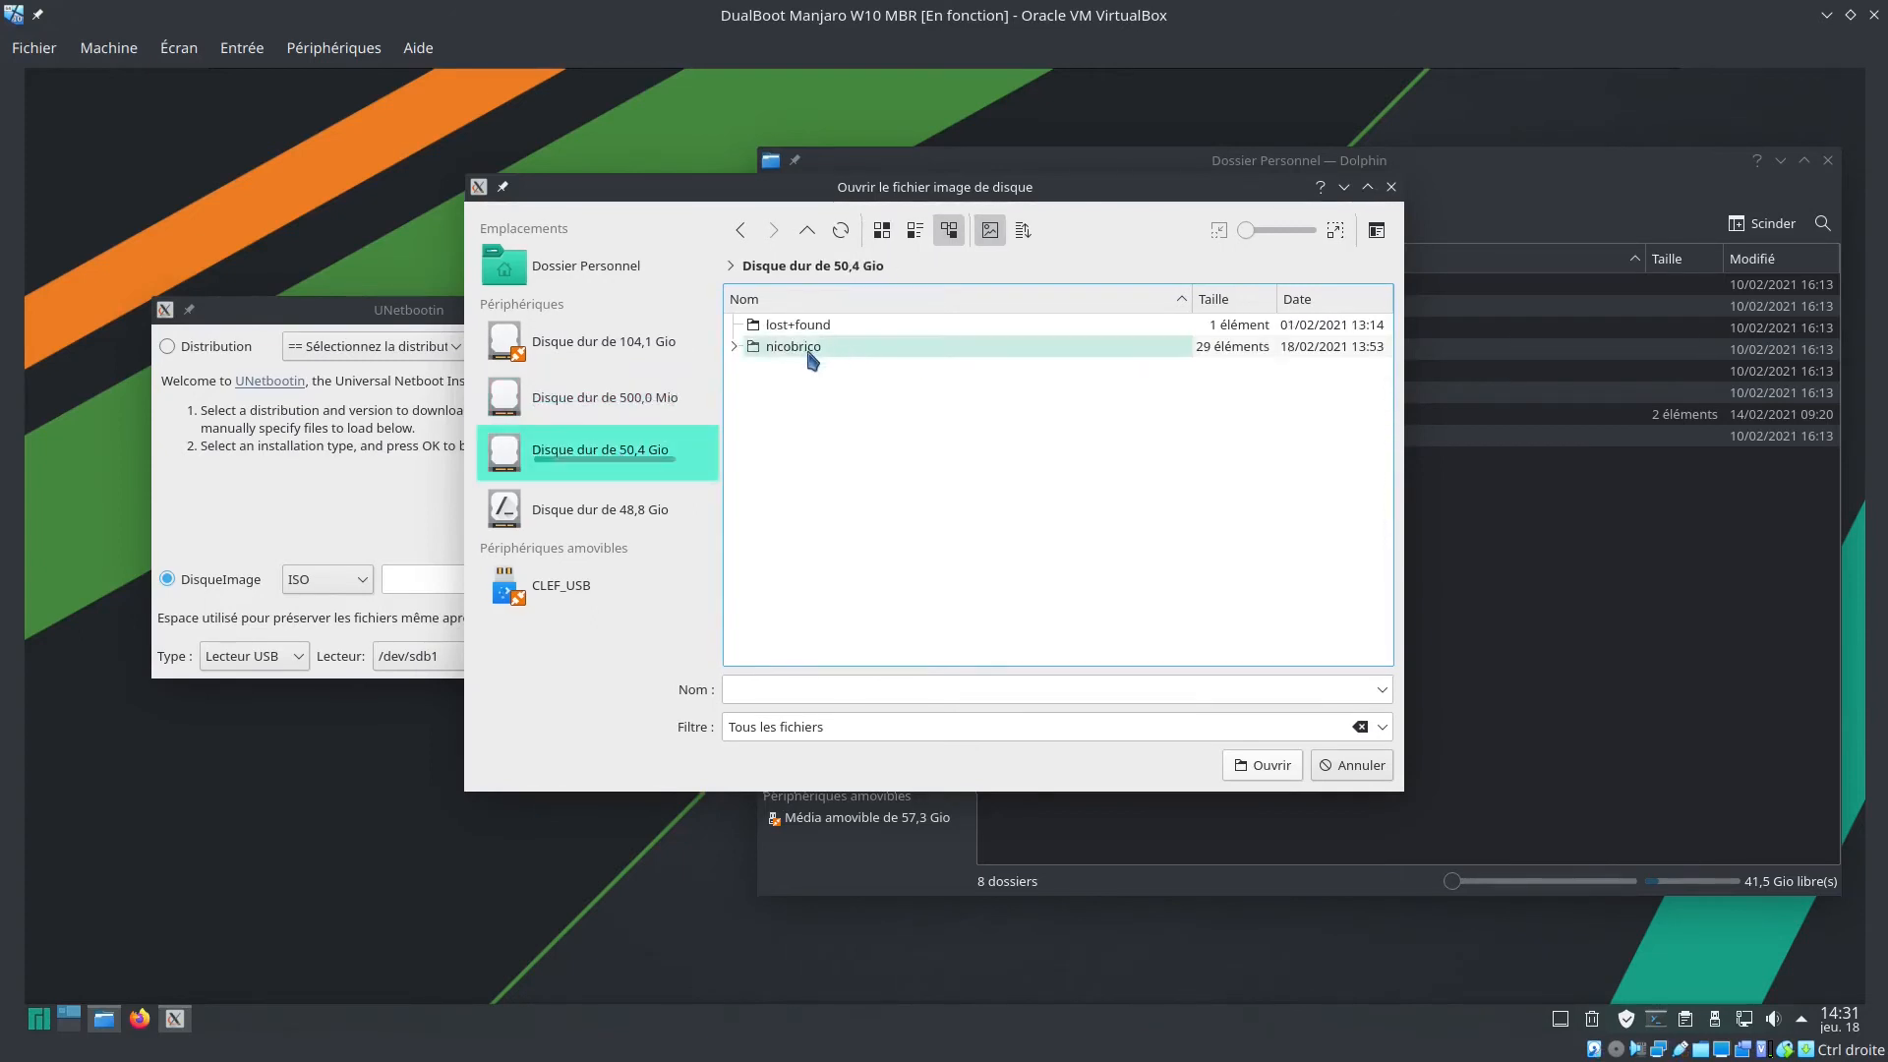
pyautogui.click(914, 347)
pyautogui.click(820, 456)
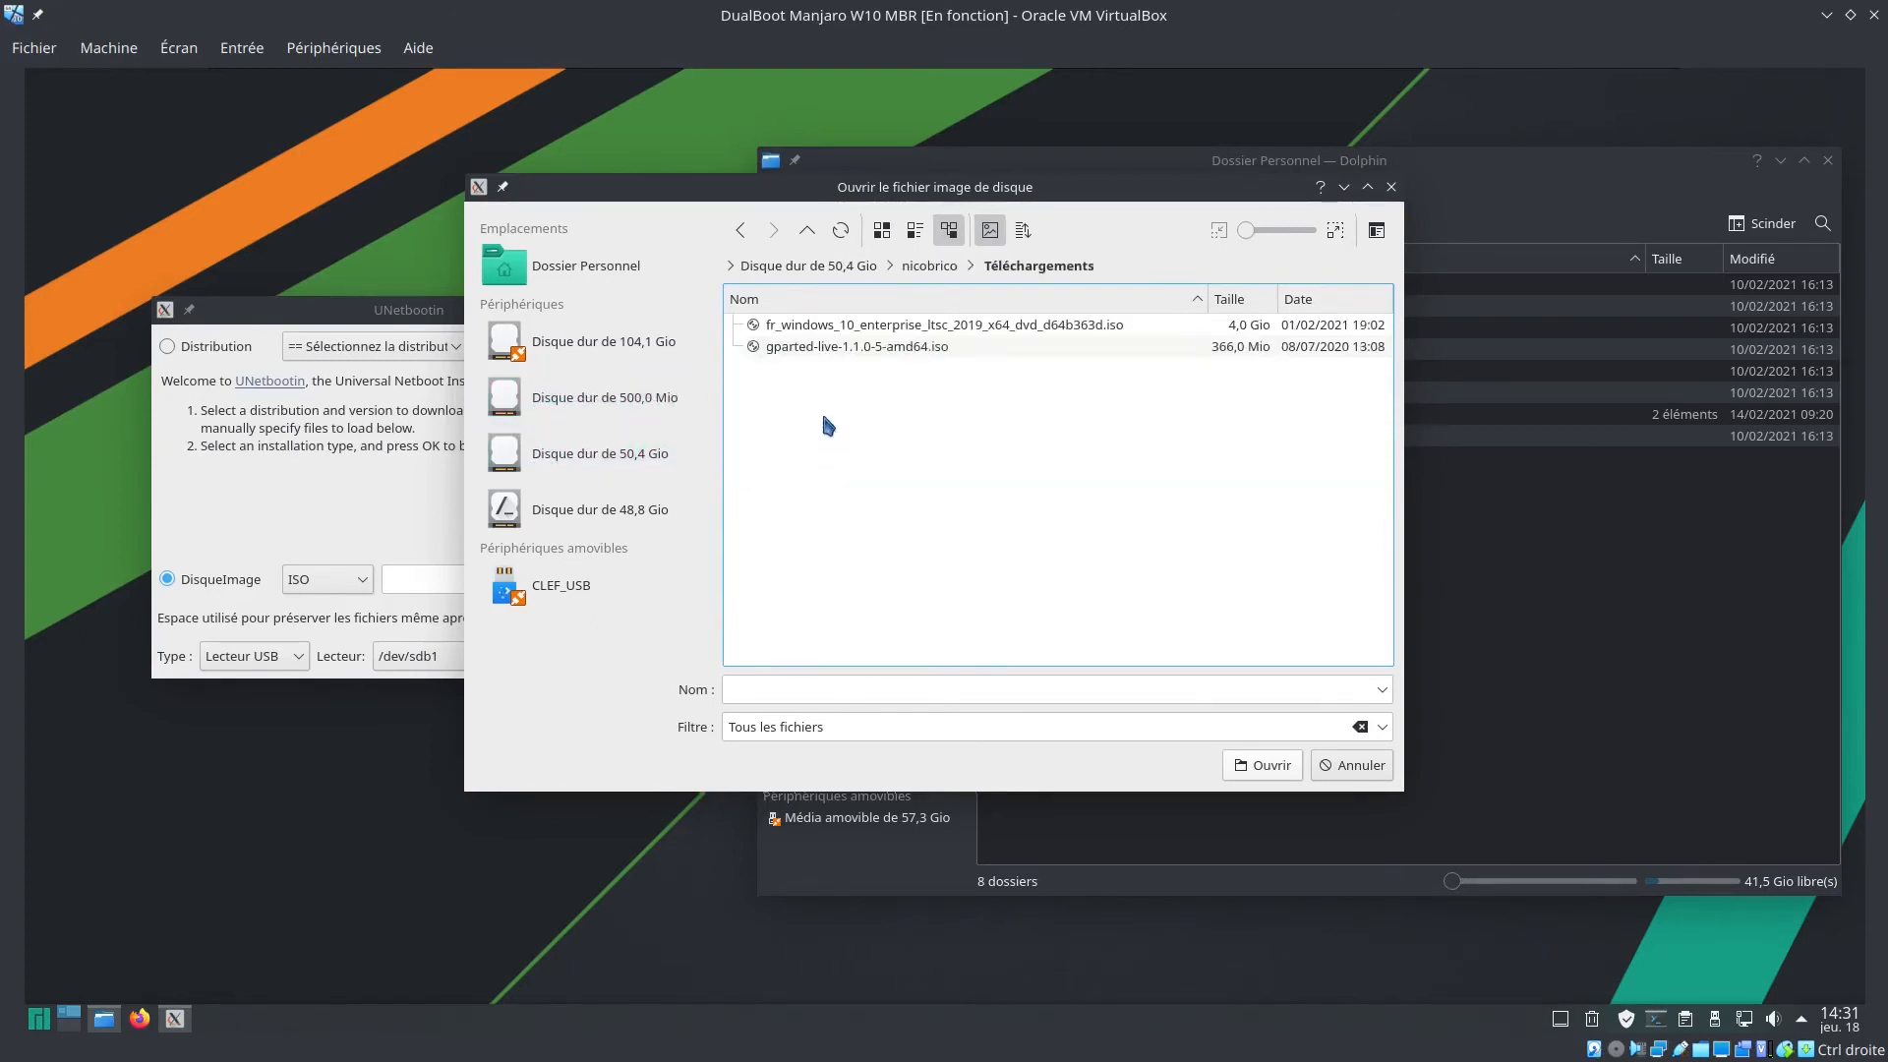
pyautogui.doubleClick(852, 327)
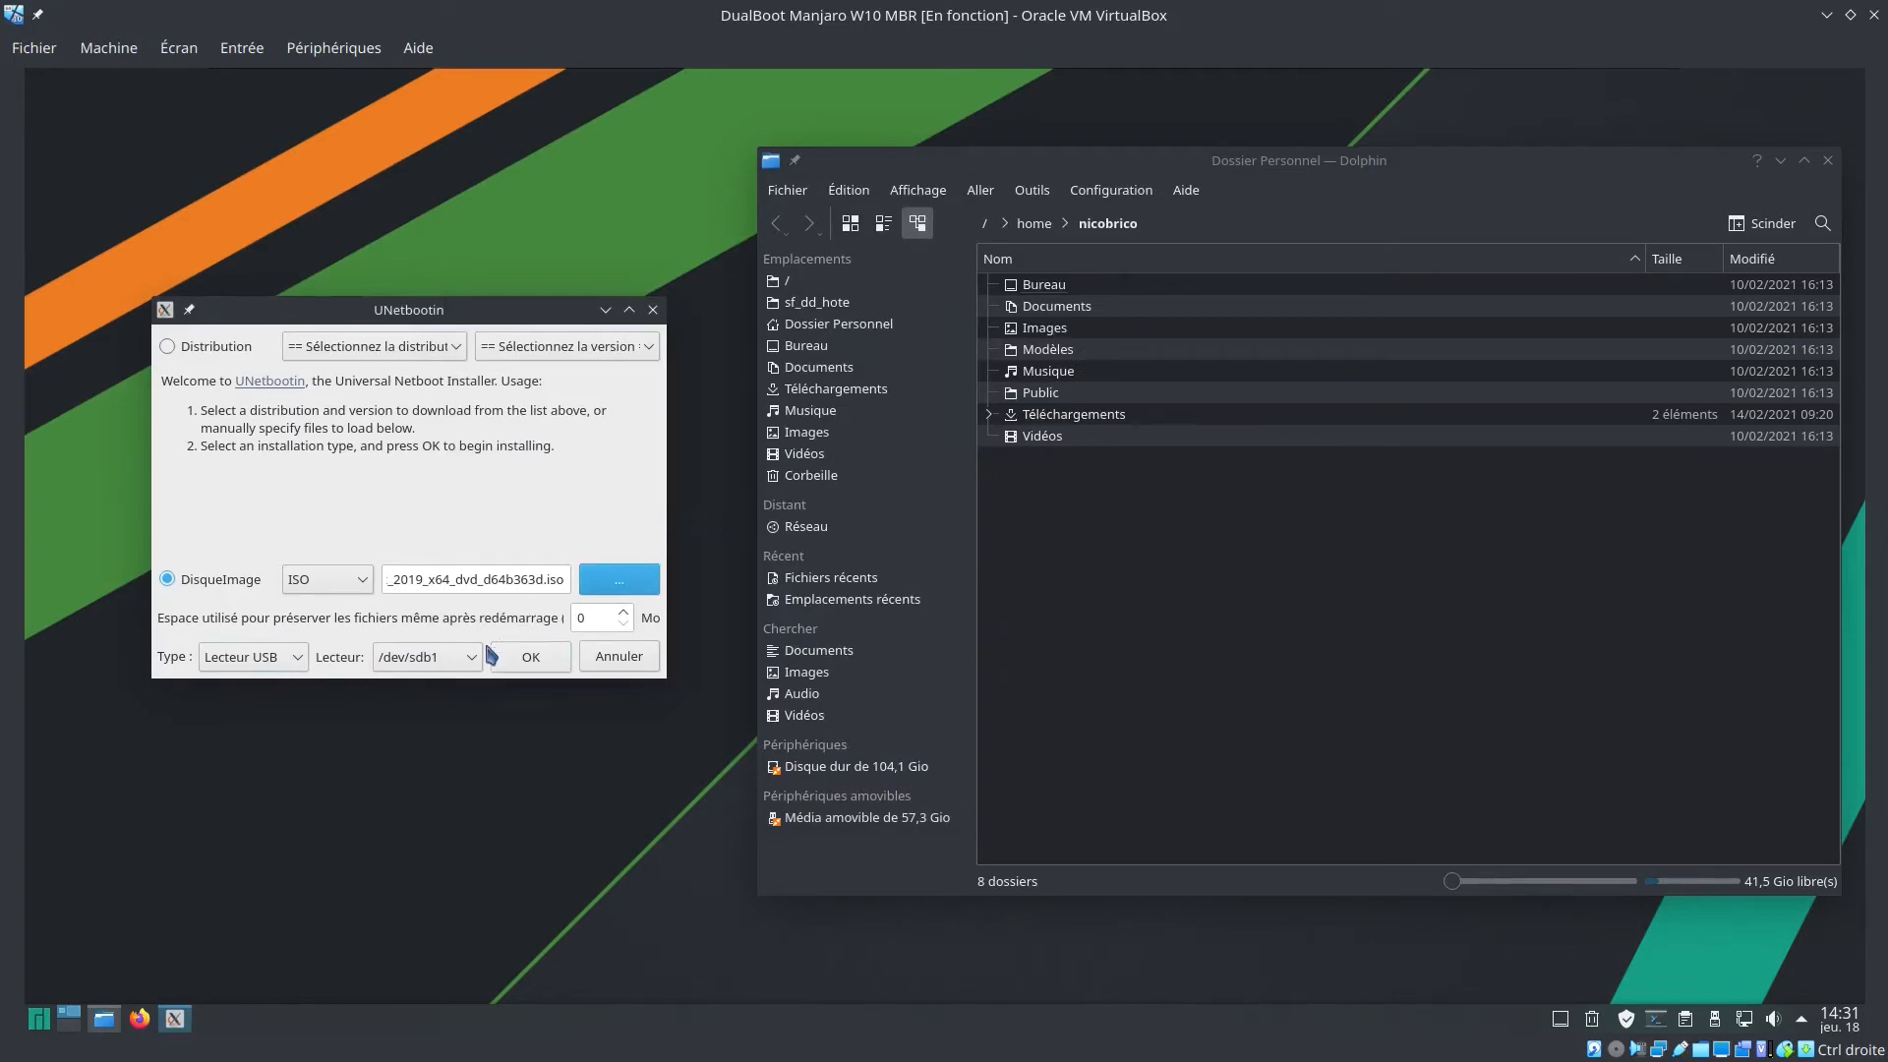
# Keep Lecteur USB as the type and /dev/sdb1 as the target drive, and try to start writing the image
pyautogui.click(283, 668)
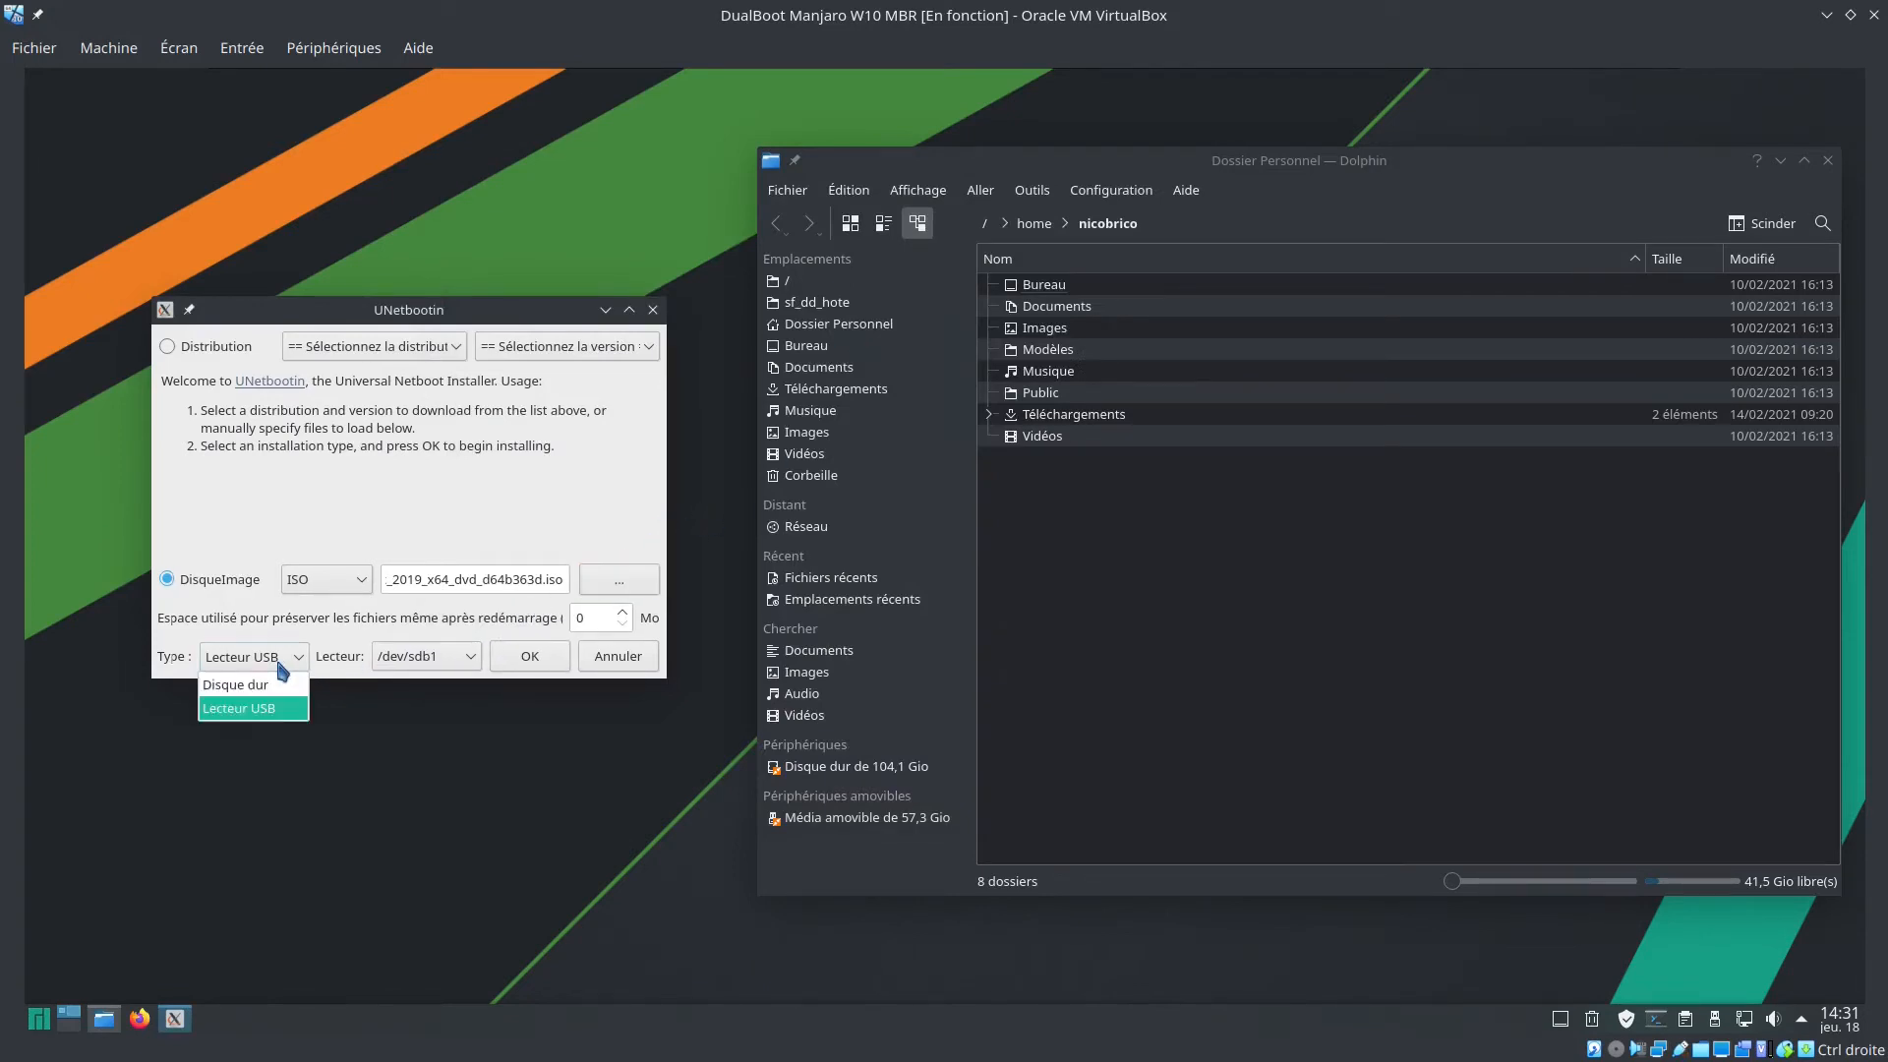
pyautogui.click(257, 682)
pyautogui.click(433, 657)
pyautogui.click(450, 661)
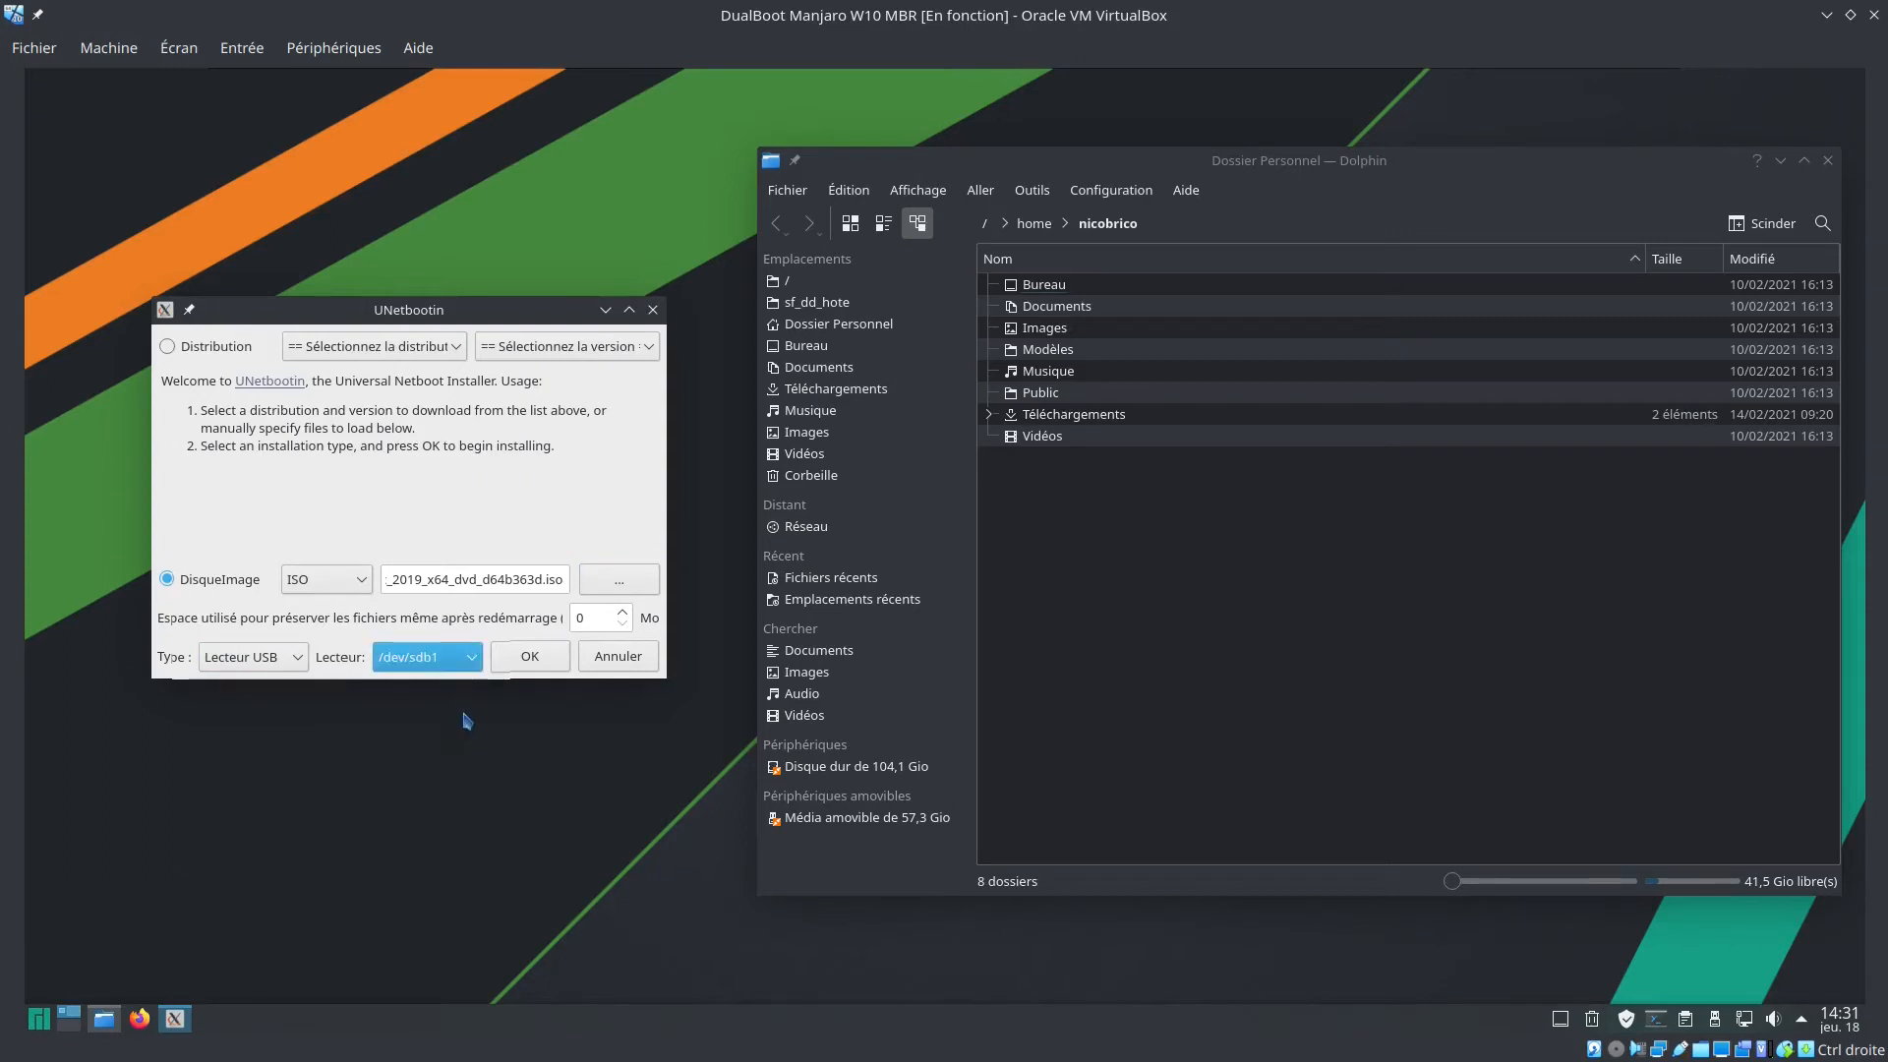
pyautogui.click(531, 657)
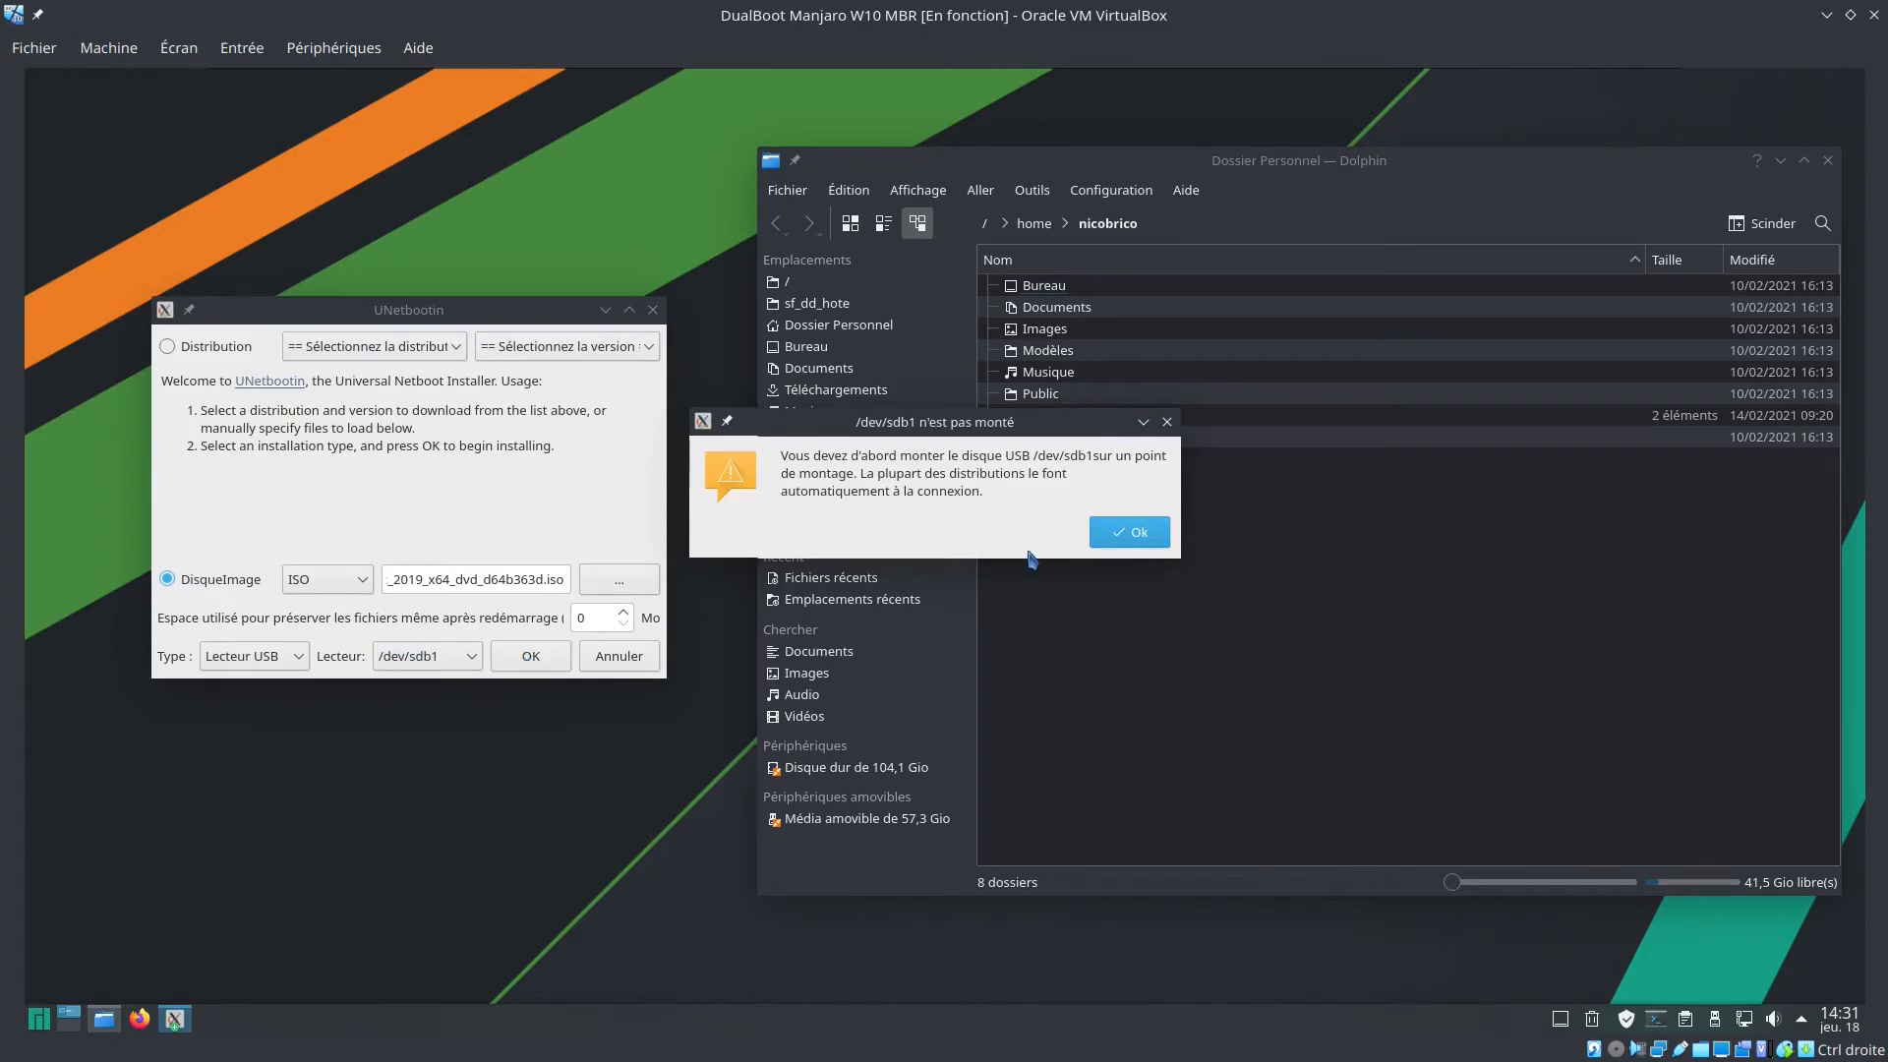
pyautogui.click(1129, 532)
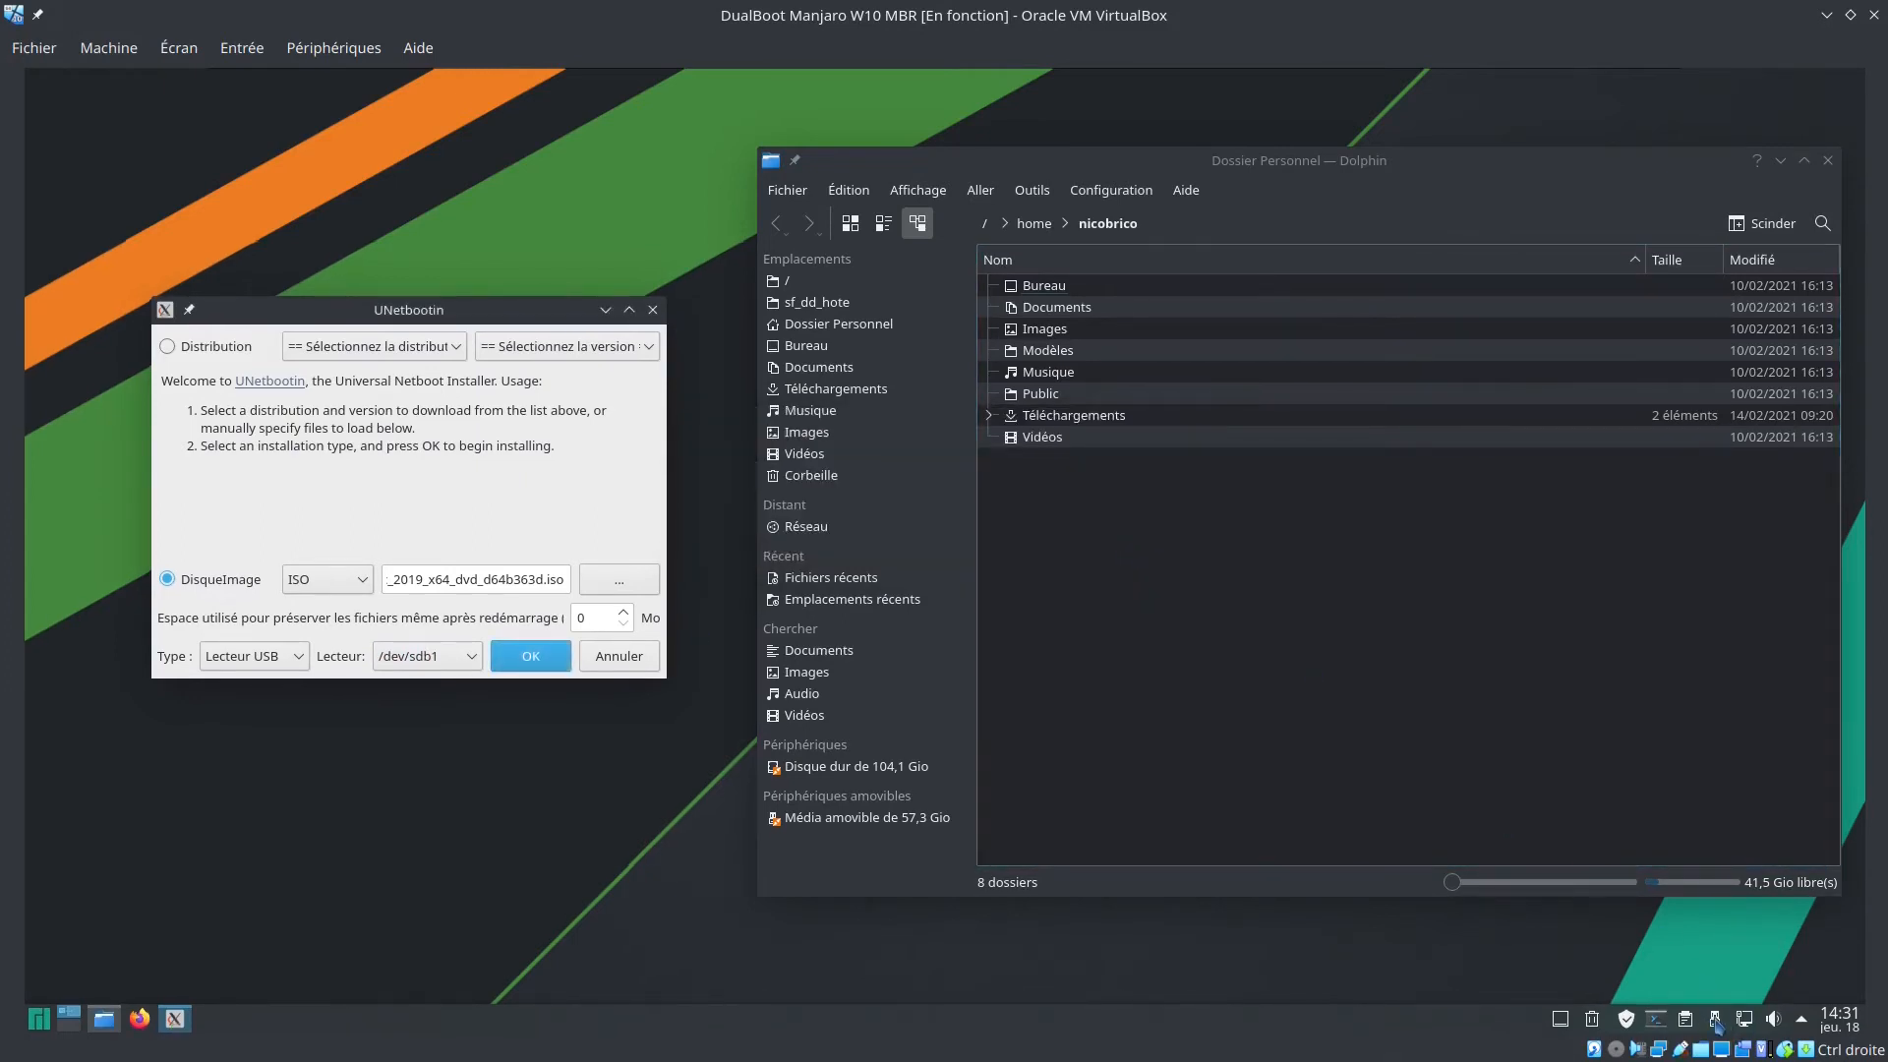
# Mount the 57,3 Gio removable drive and write the Windows ISO to it, quitting UNetbootin once the installation is complete
pyautogui.click(1715, 1022)
pyautogui.click(1788, 700)
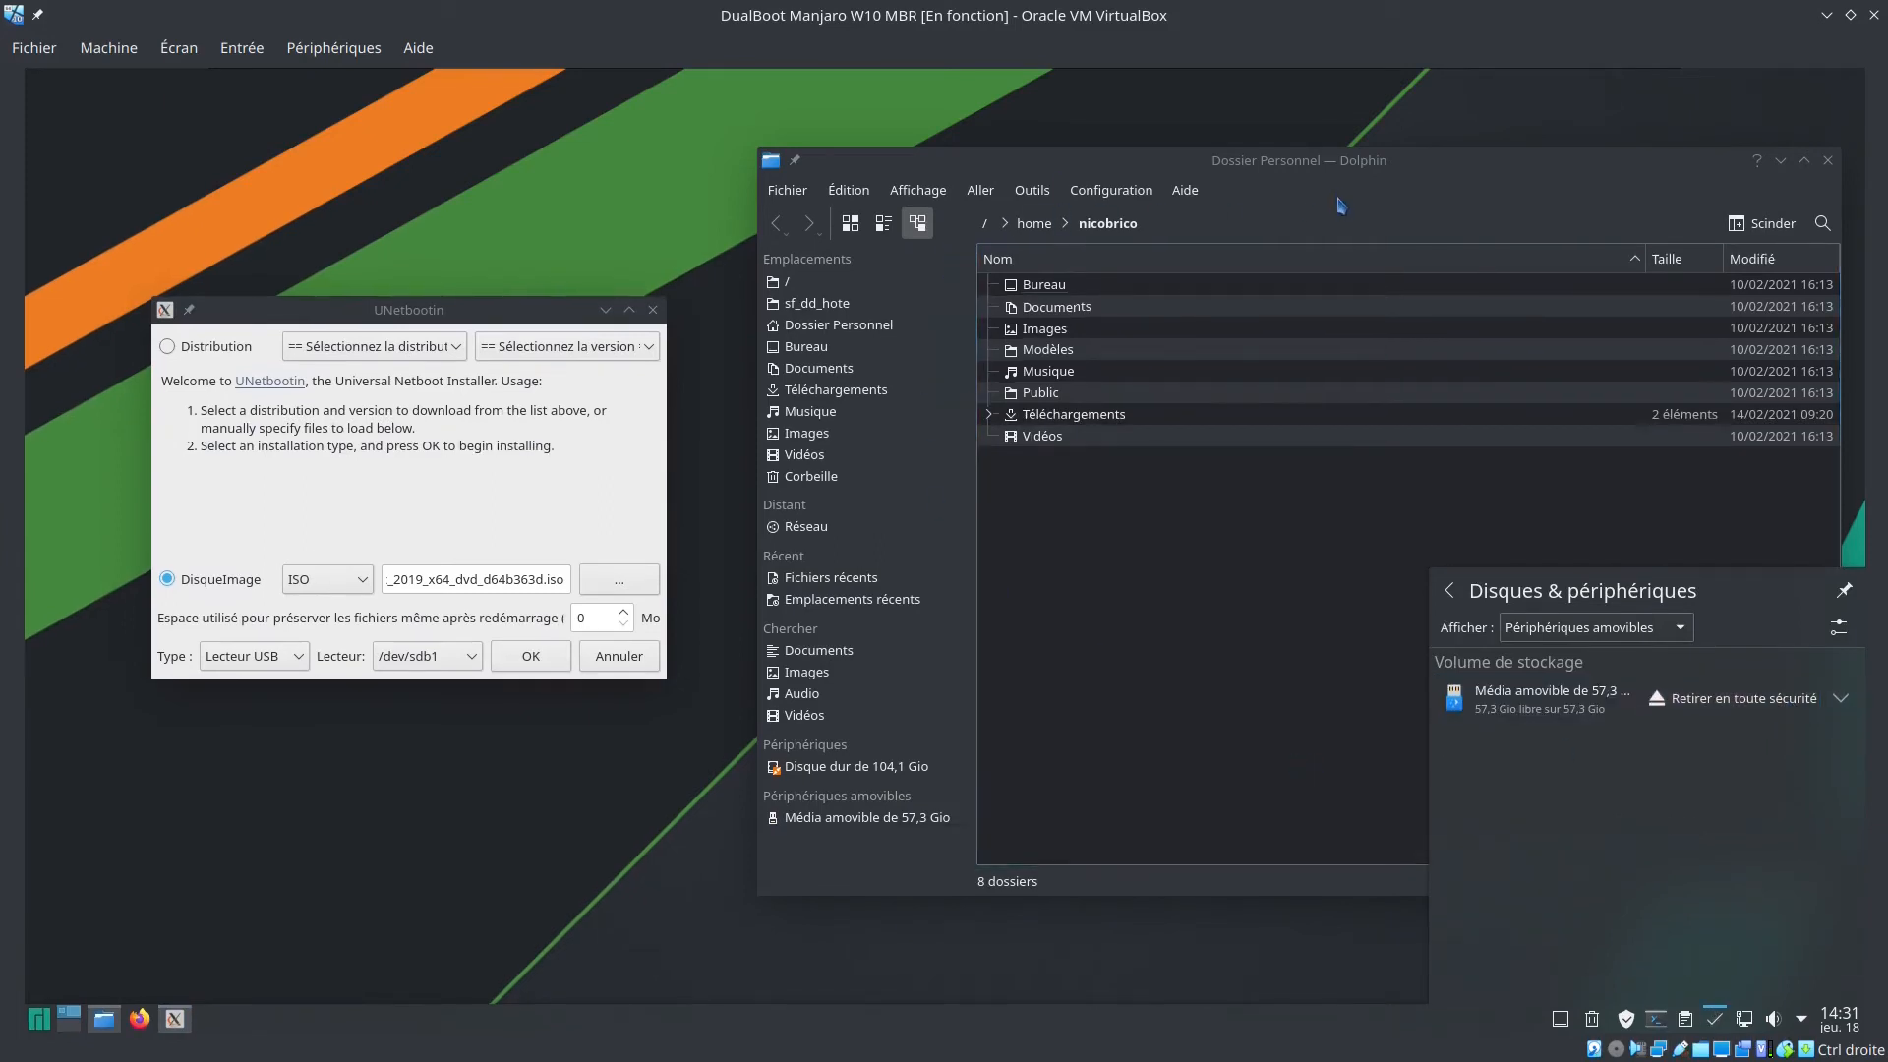
pyautogui.click(1399, 357)
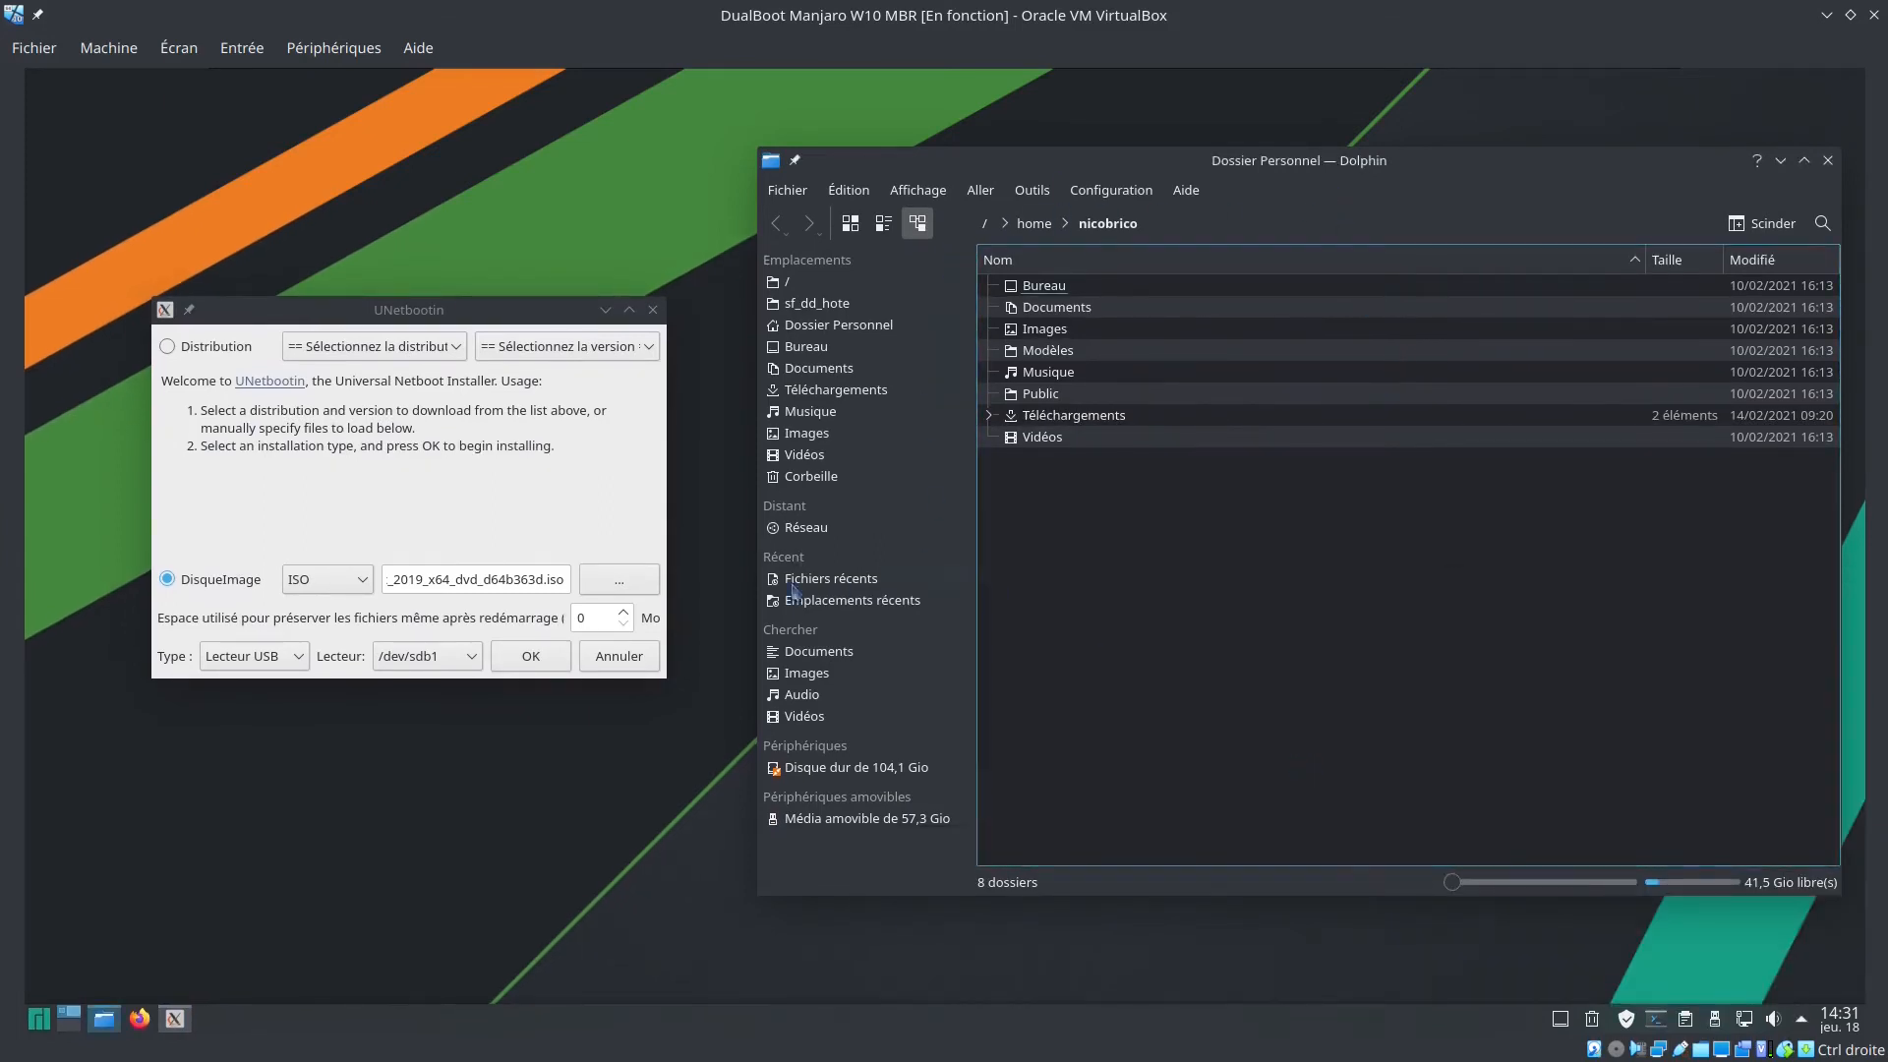
pyautogui.click(531, 661)
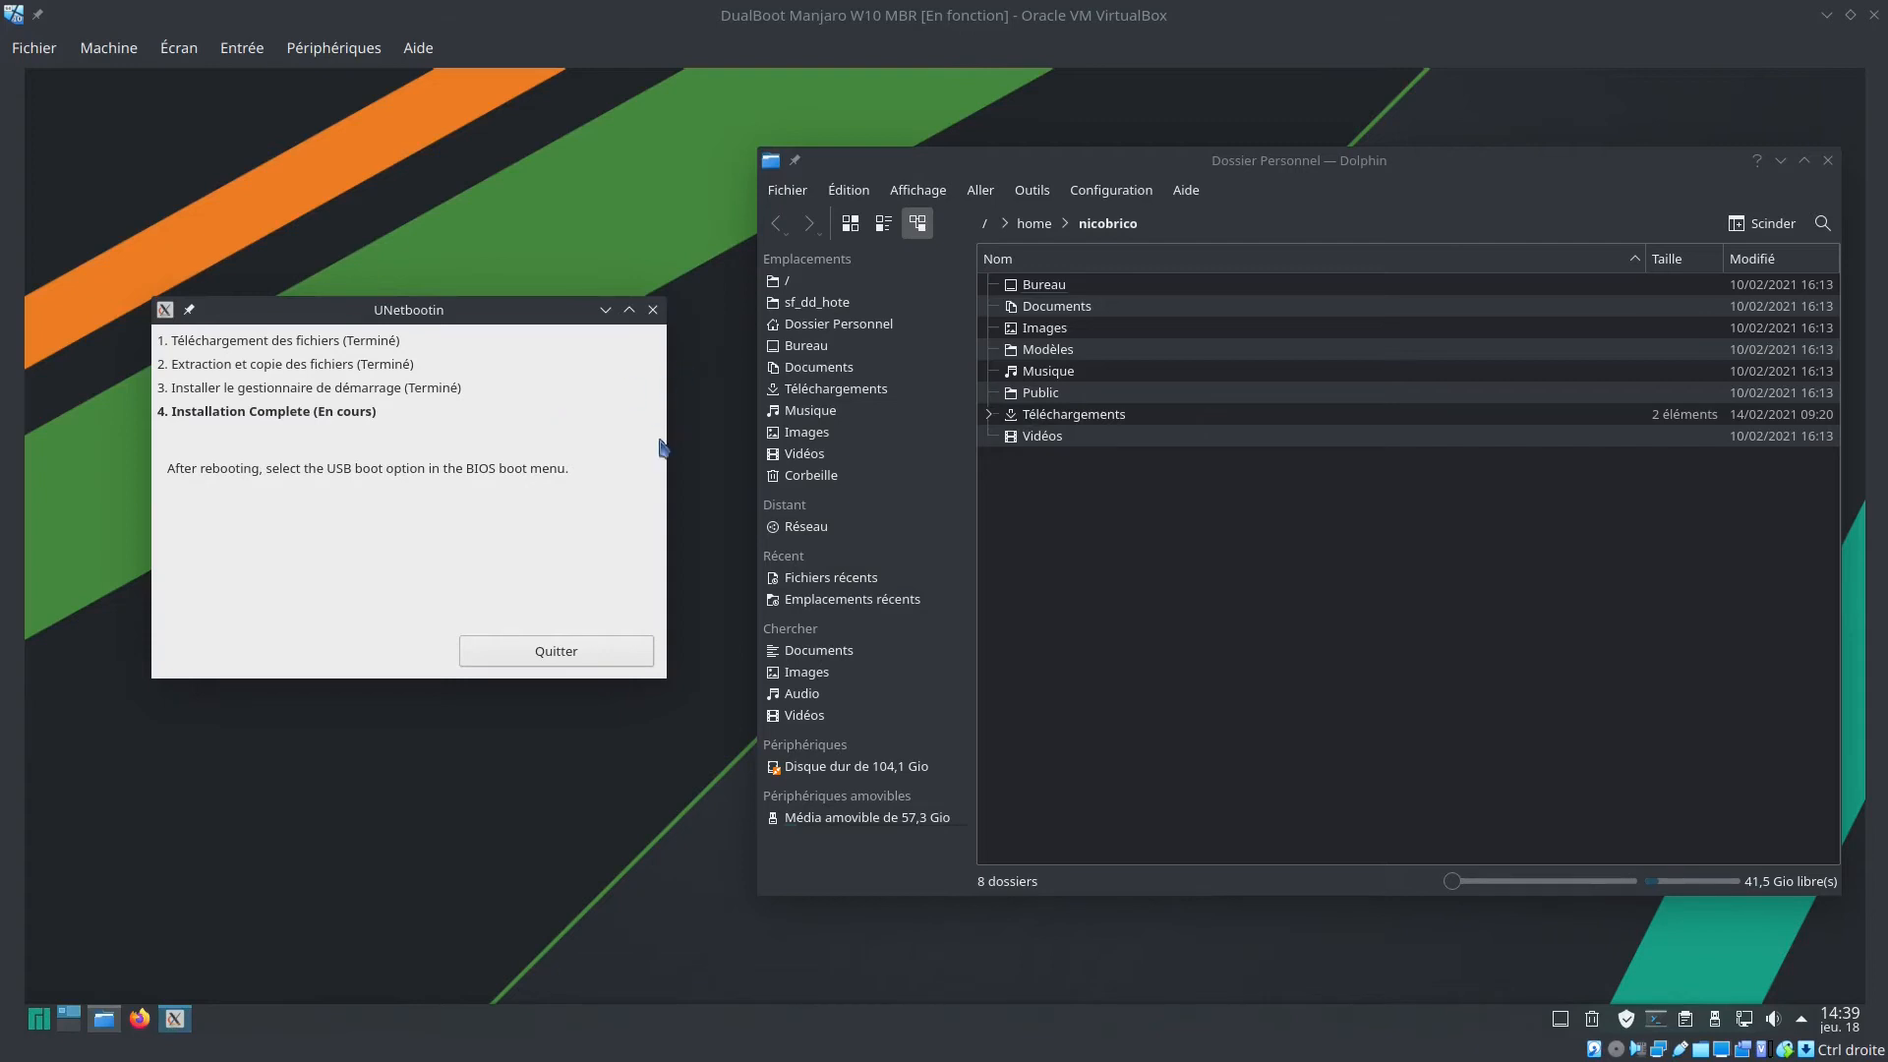
pyautogui.click(579, 652)
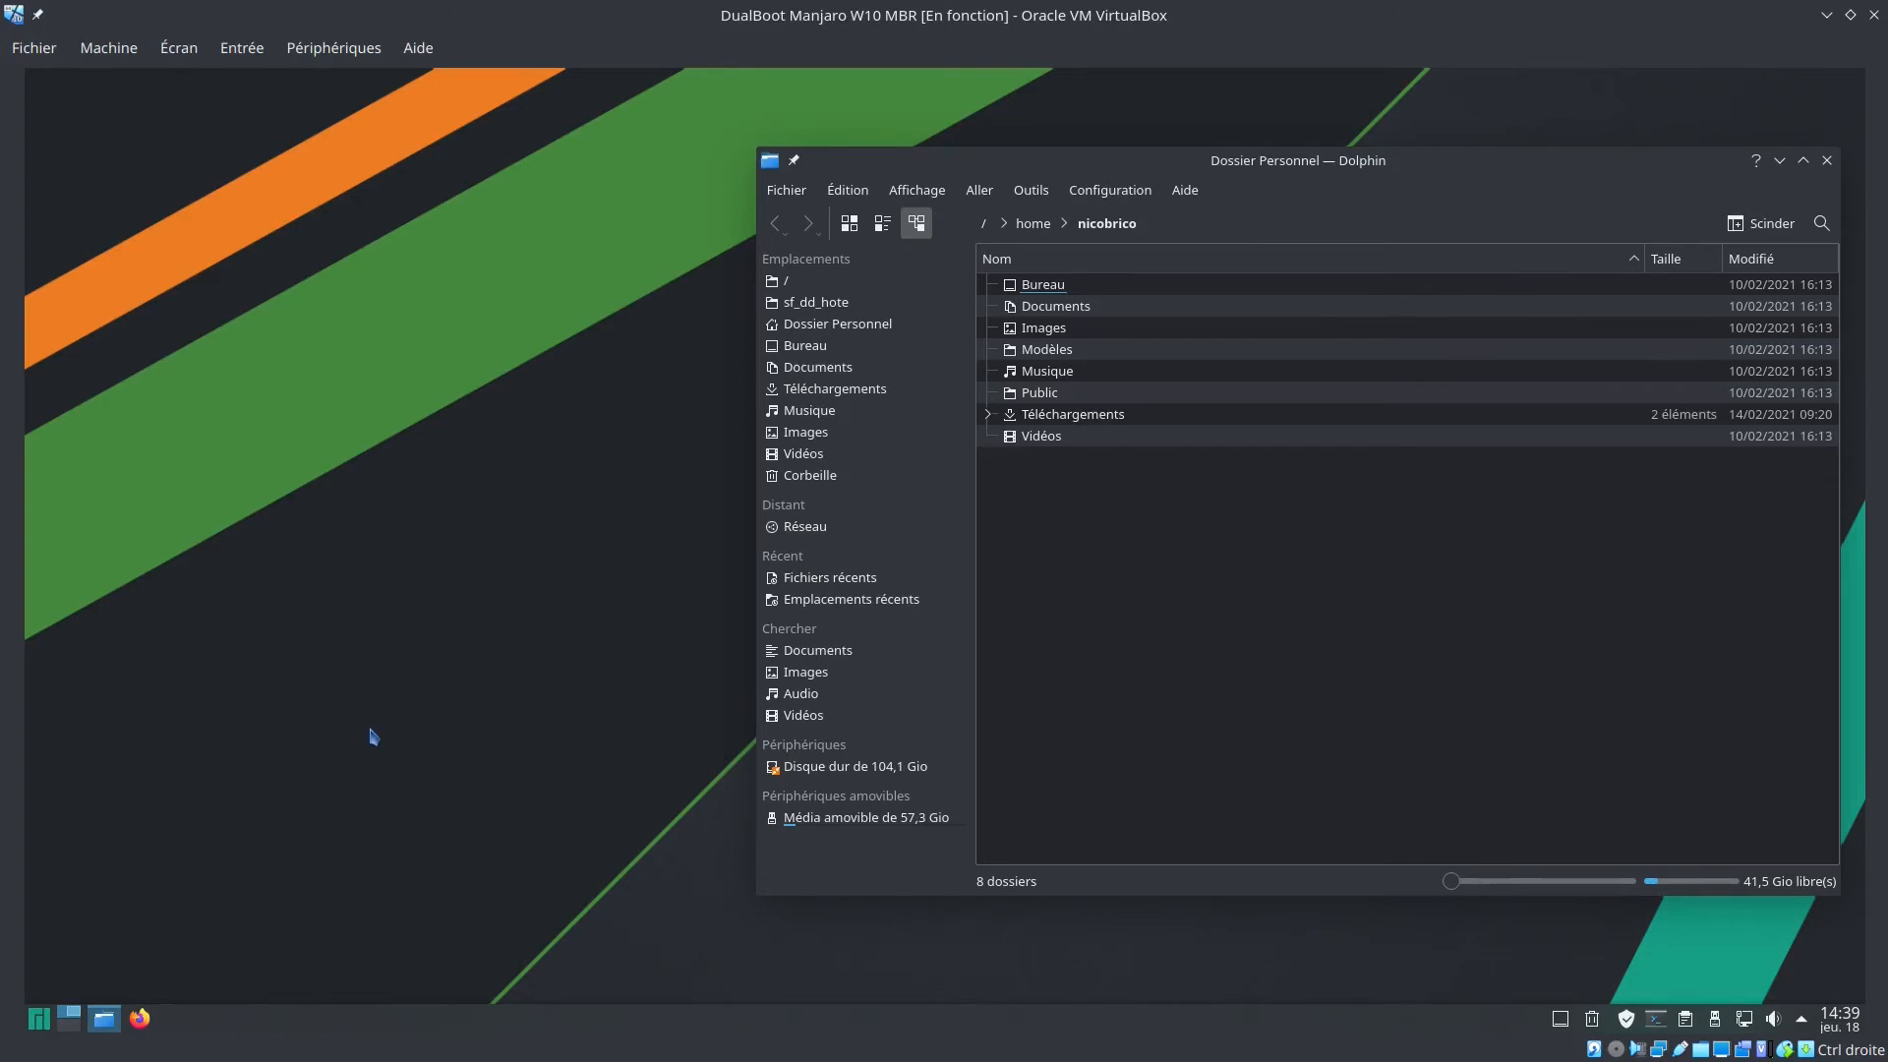
# Shut down the Manjaro system from its application launcher and confirm the power-off
pyautogui.click(38, 1020)
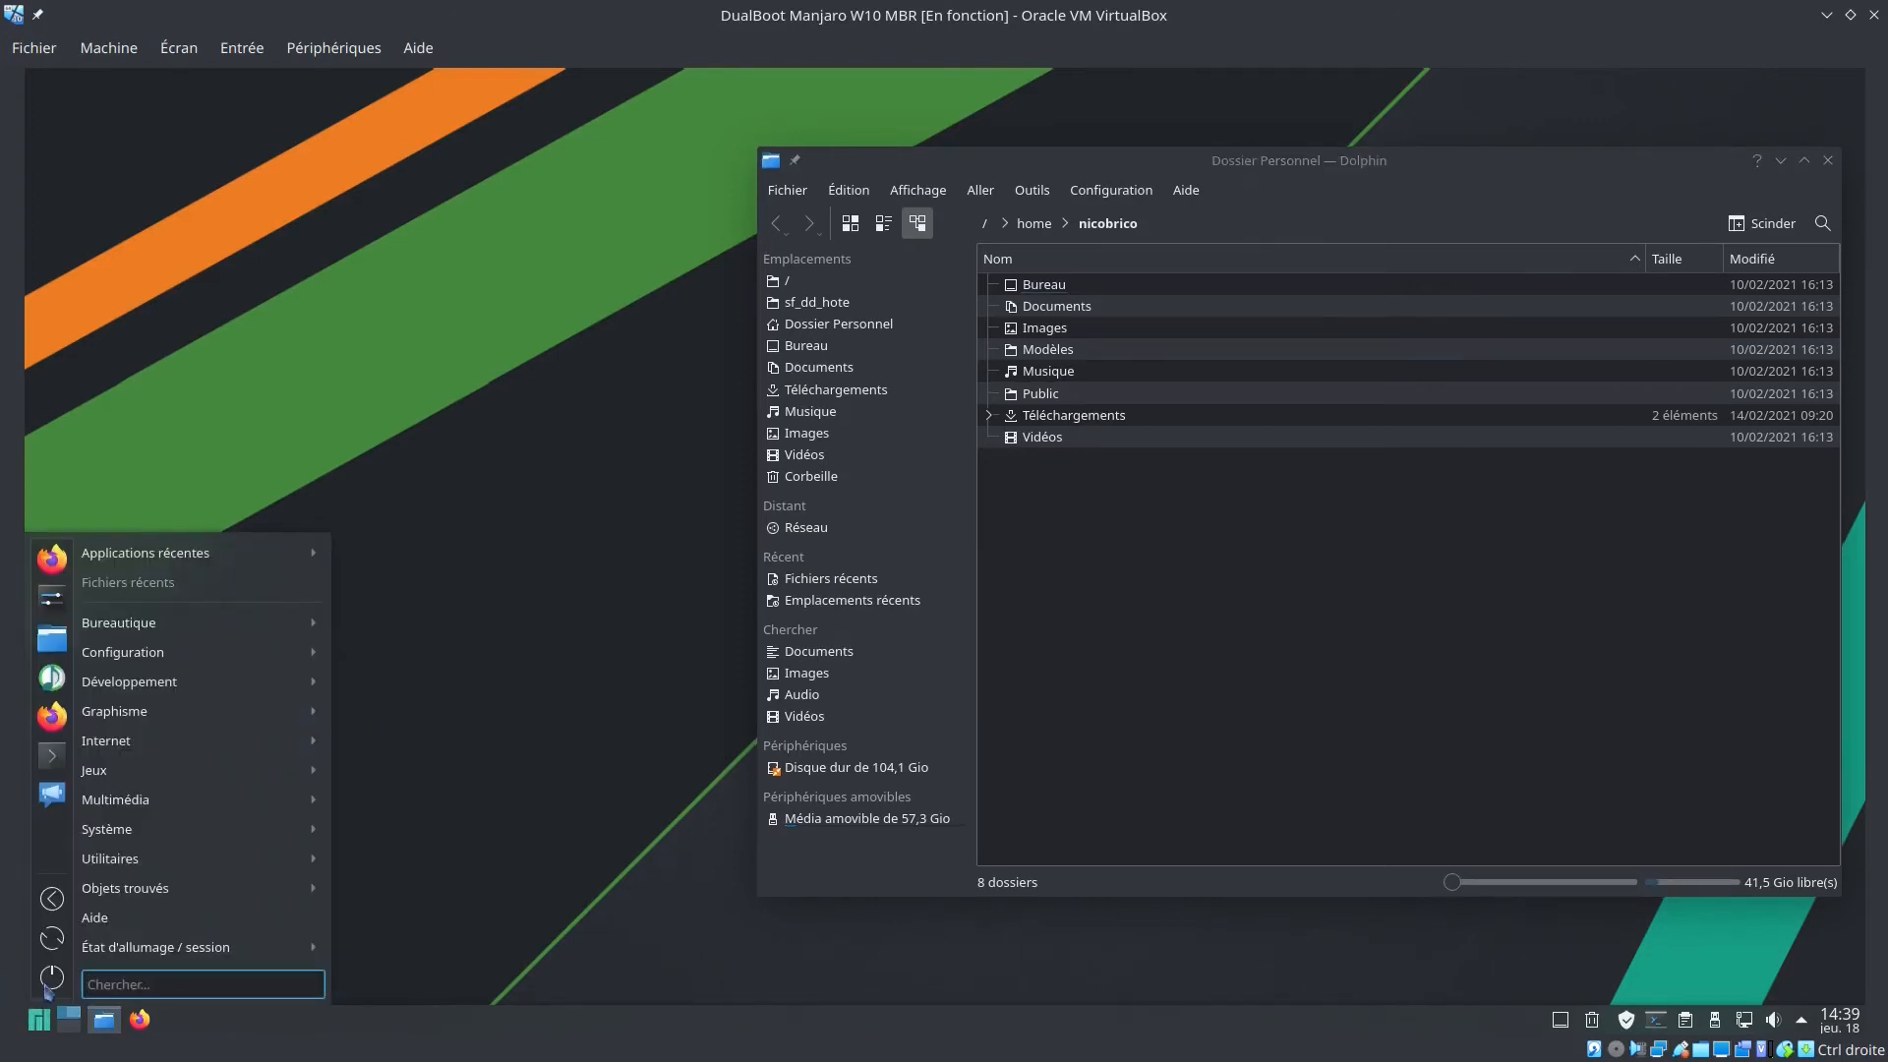
pyautogui.click(51, 981)
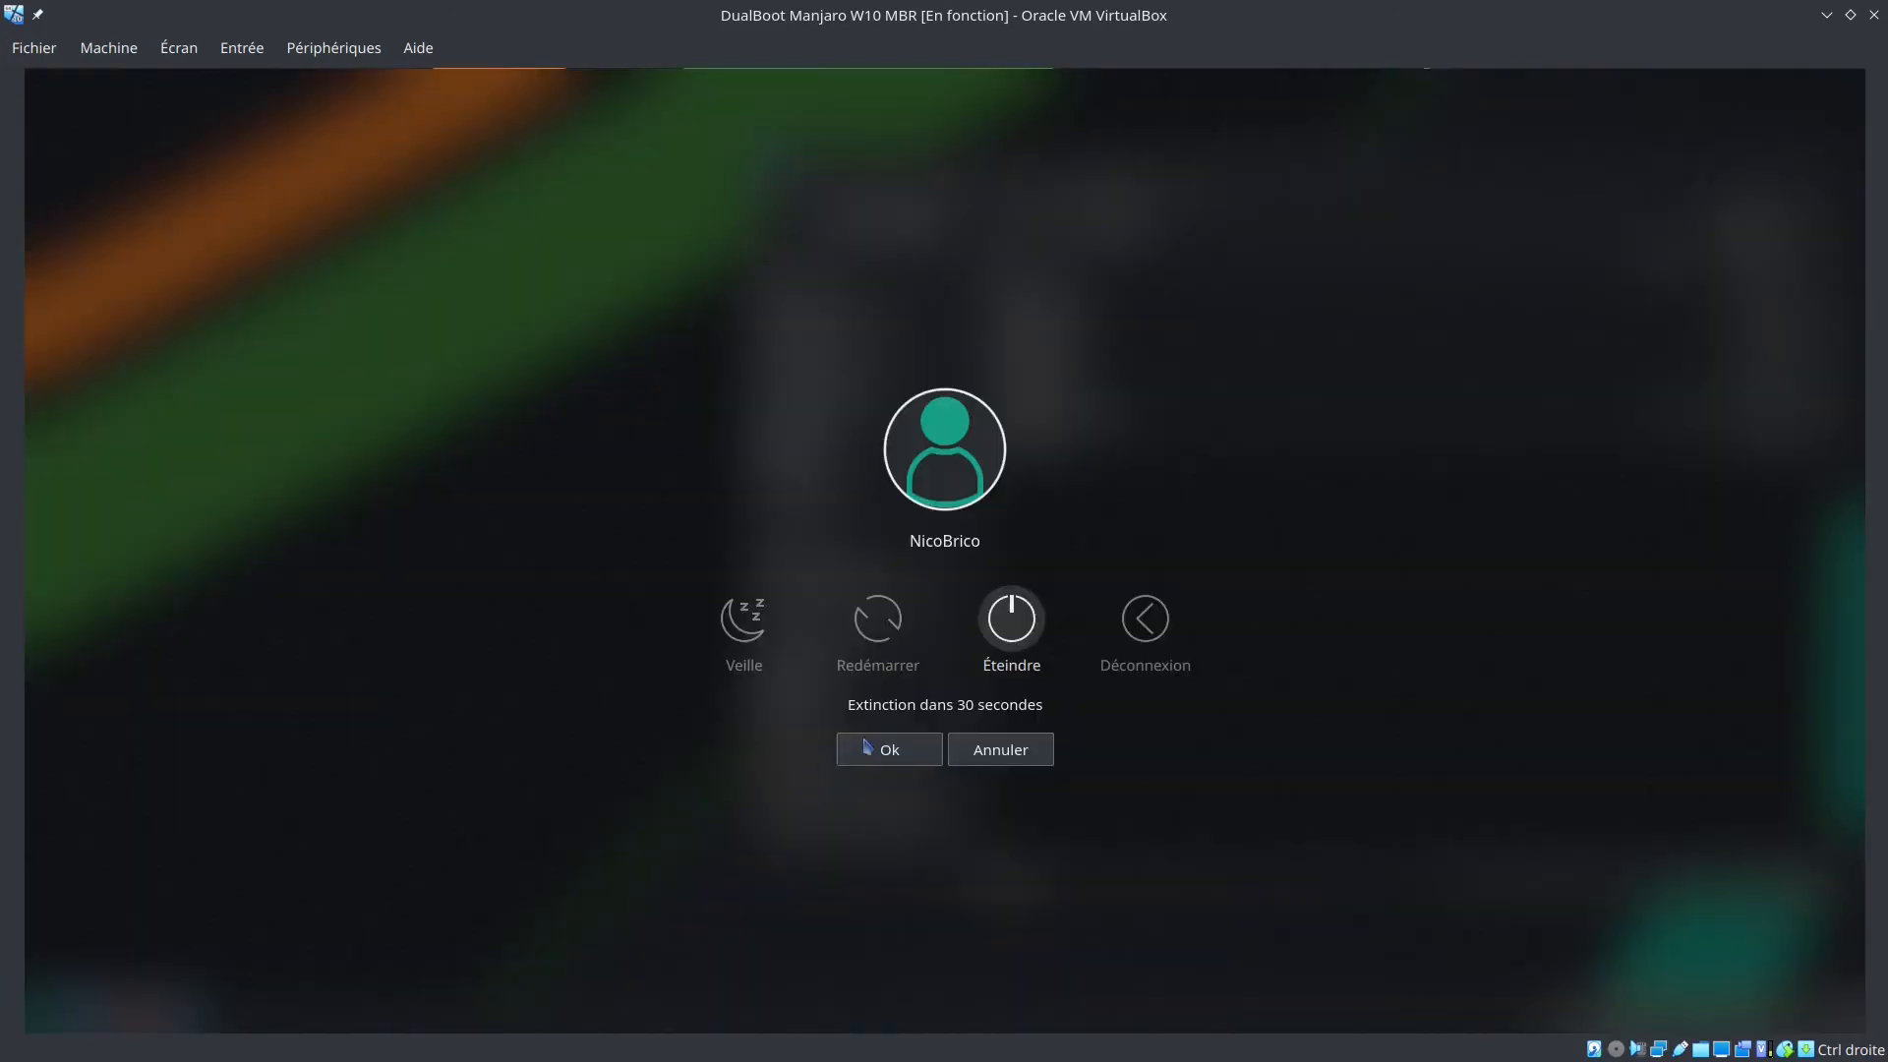
pyautogui.click(865, 752)
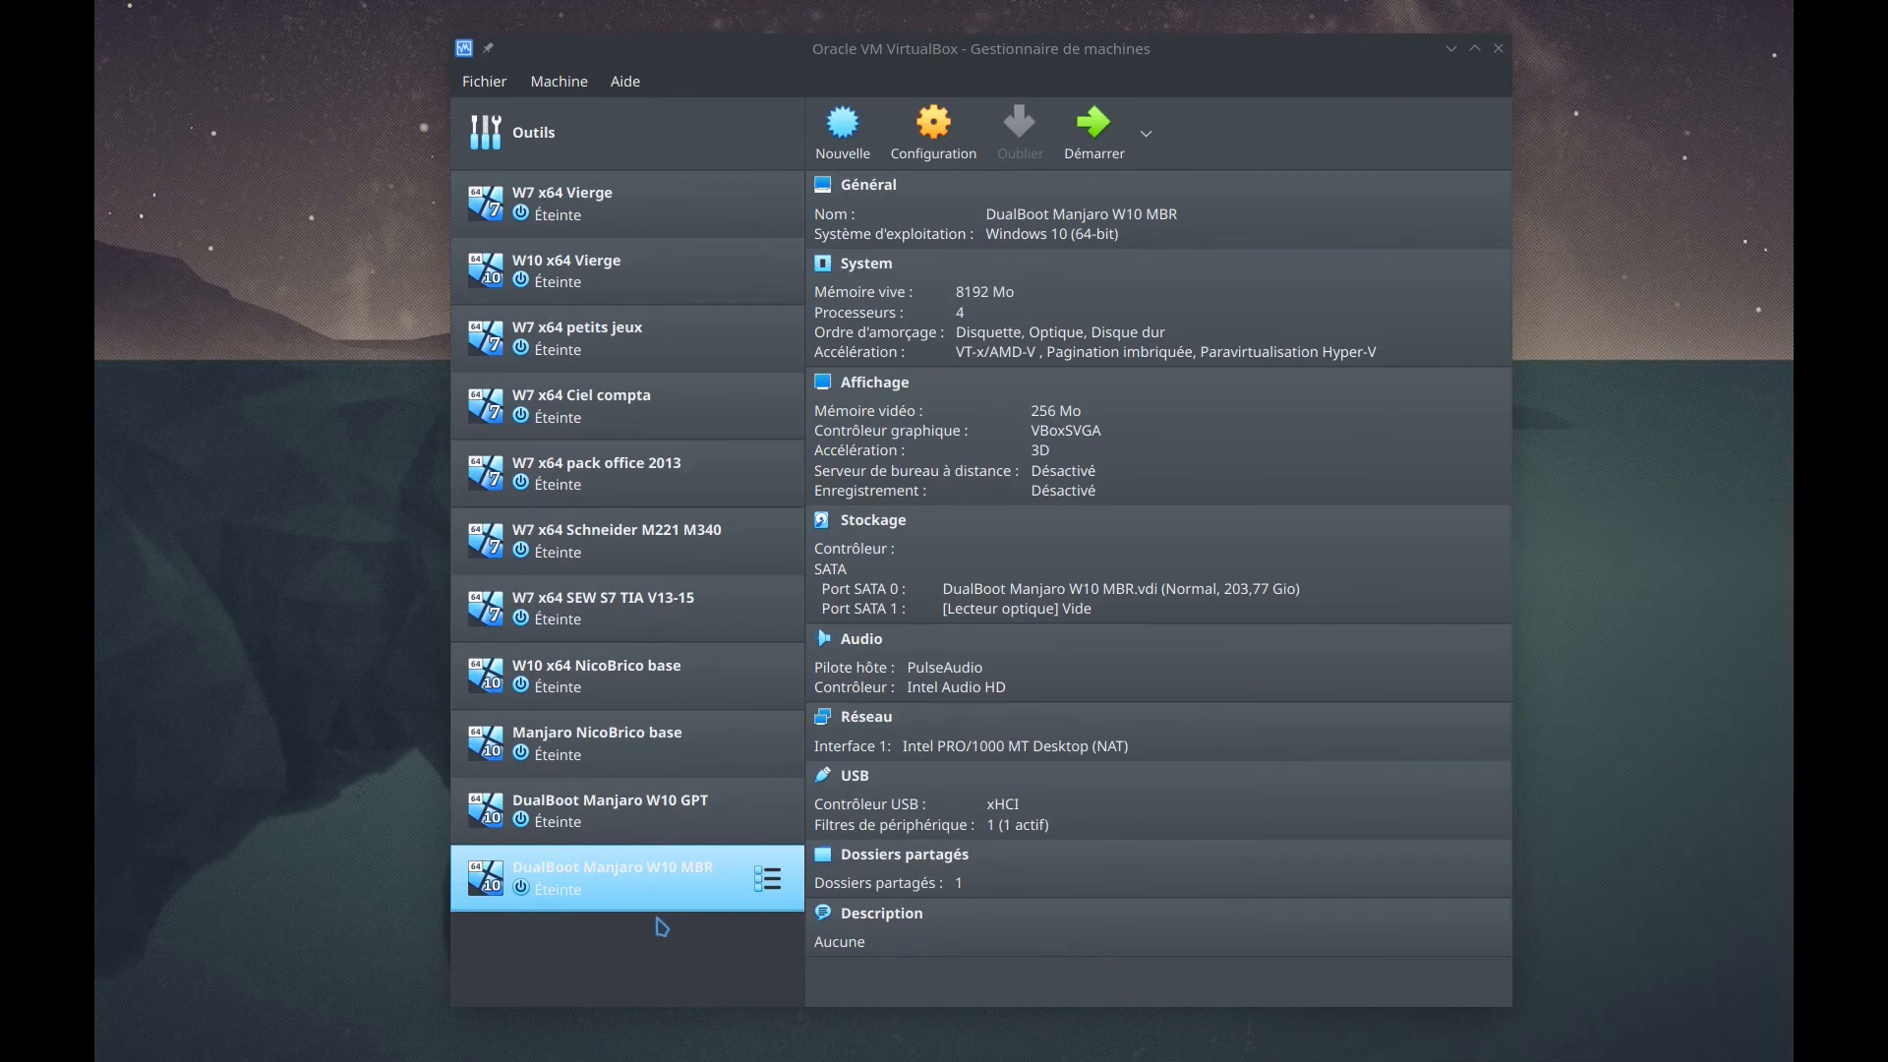
# Insert fr_windows_10_enterprise_ltsc_2019_x64_dvd_d64b363d.iso into the optical drive of DualBoot Manjaro W10 MBR and boot the machine from it
pyautogui.click(1031, 618)
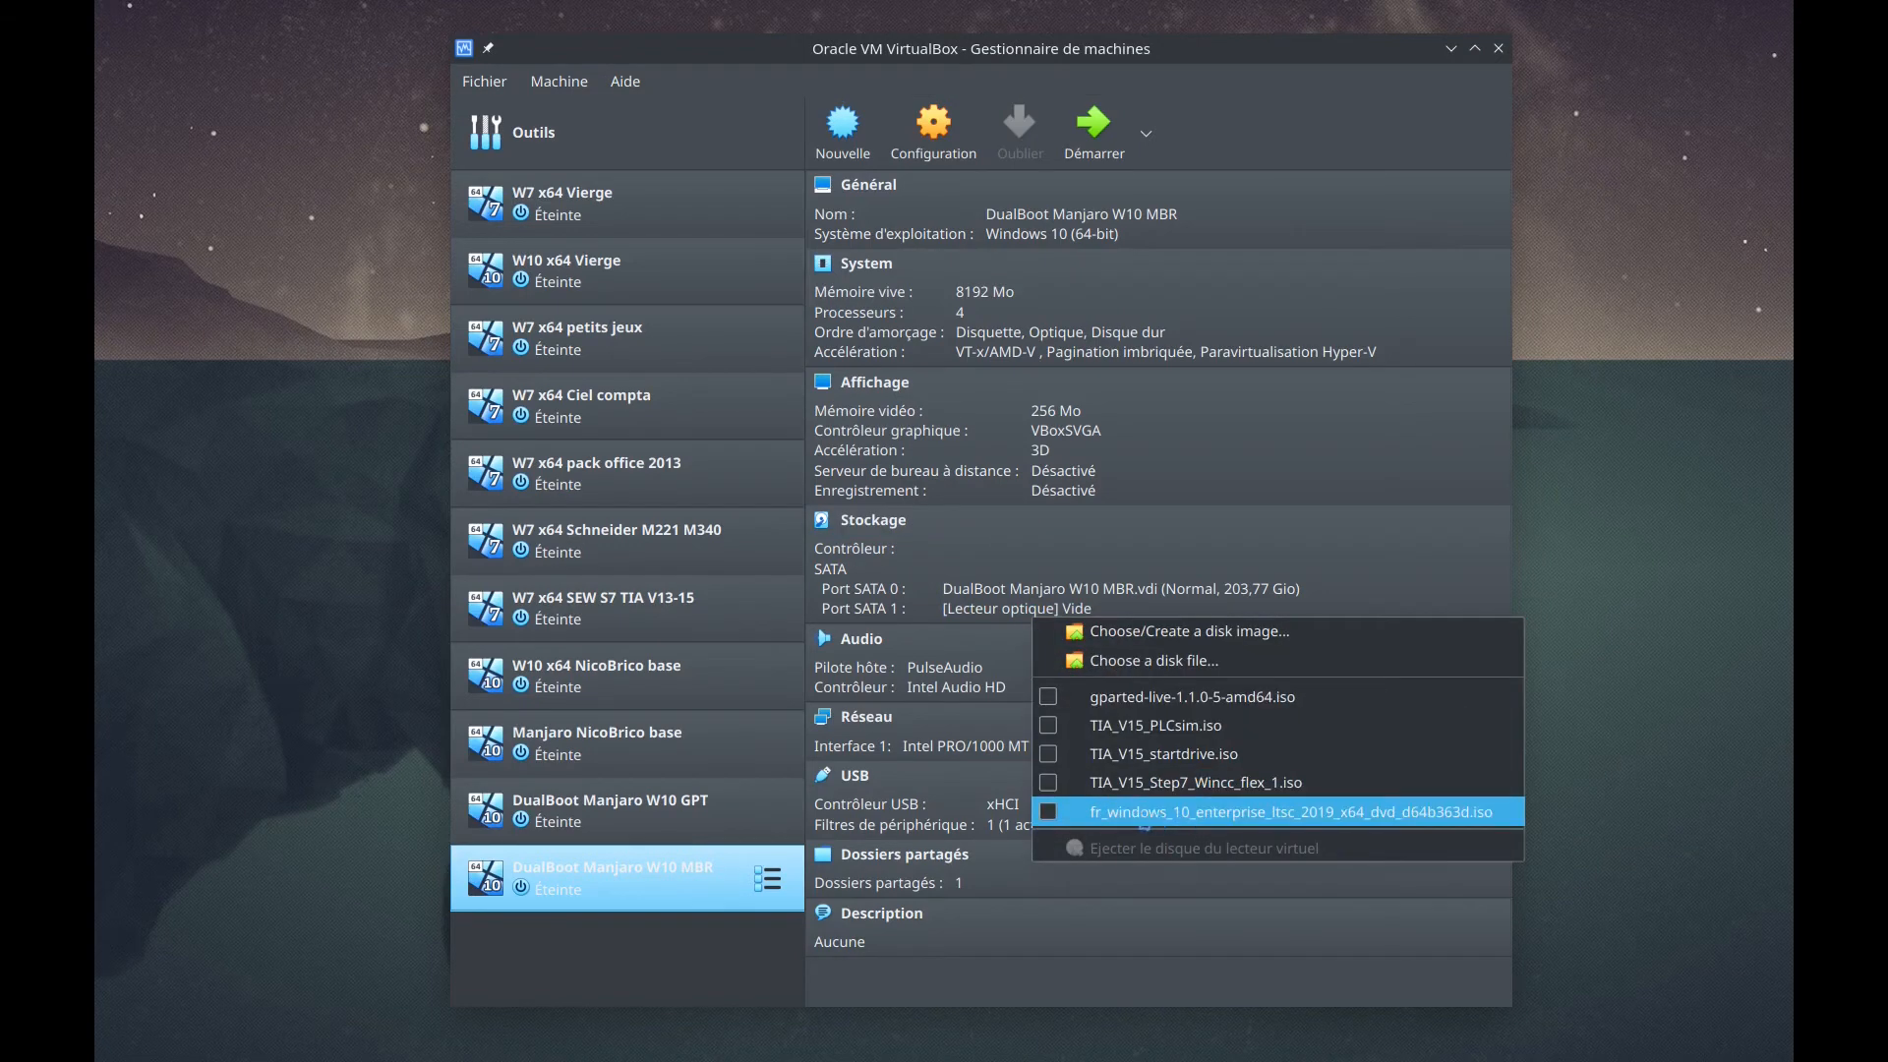
pyautogui.click(1142, 814)
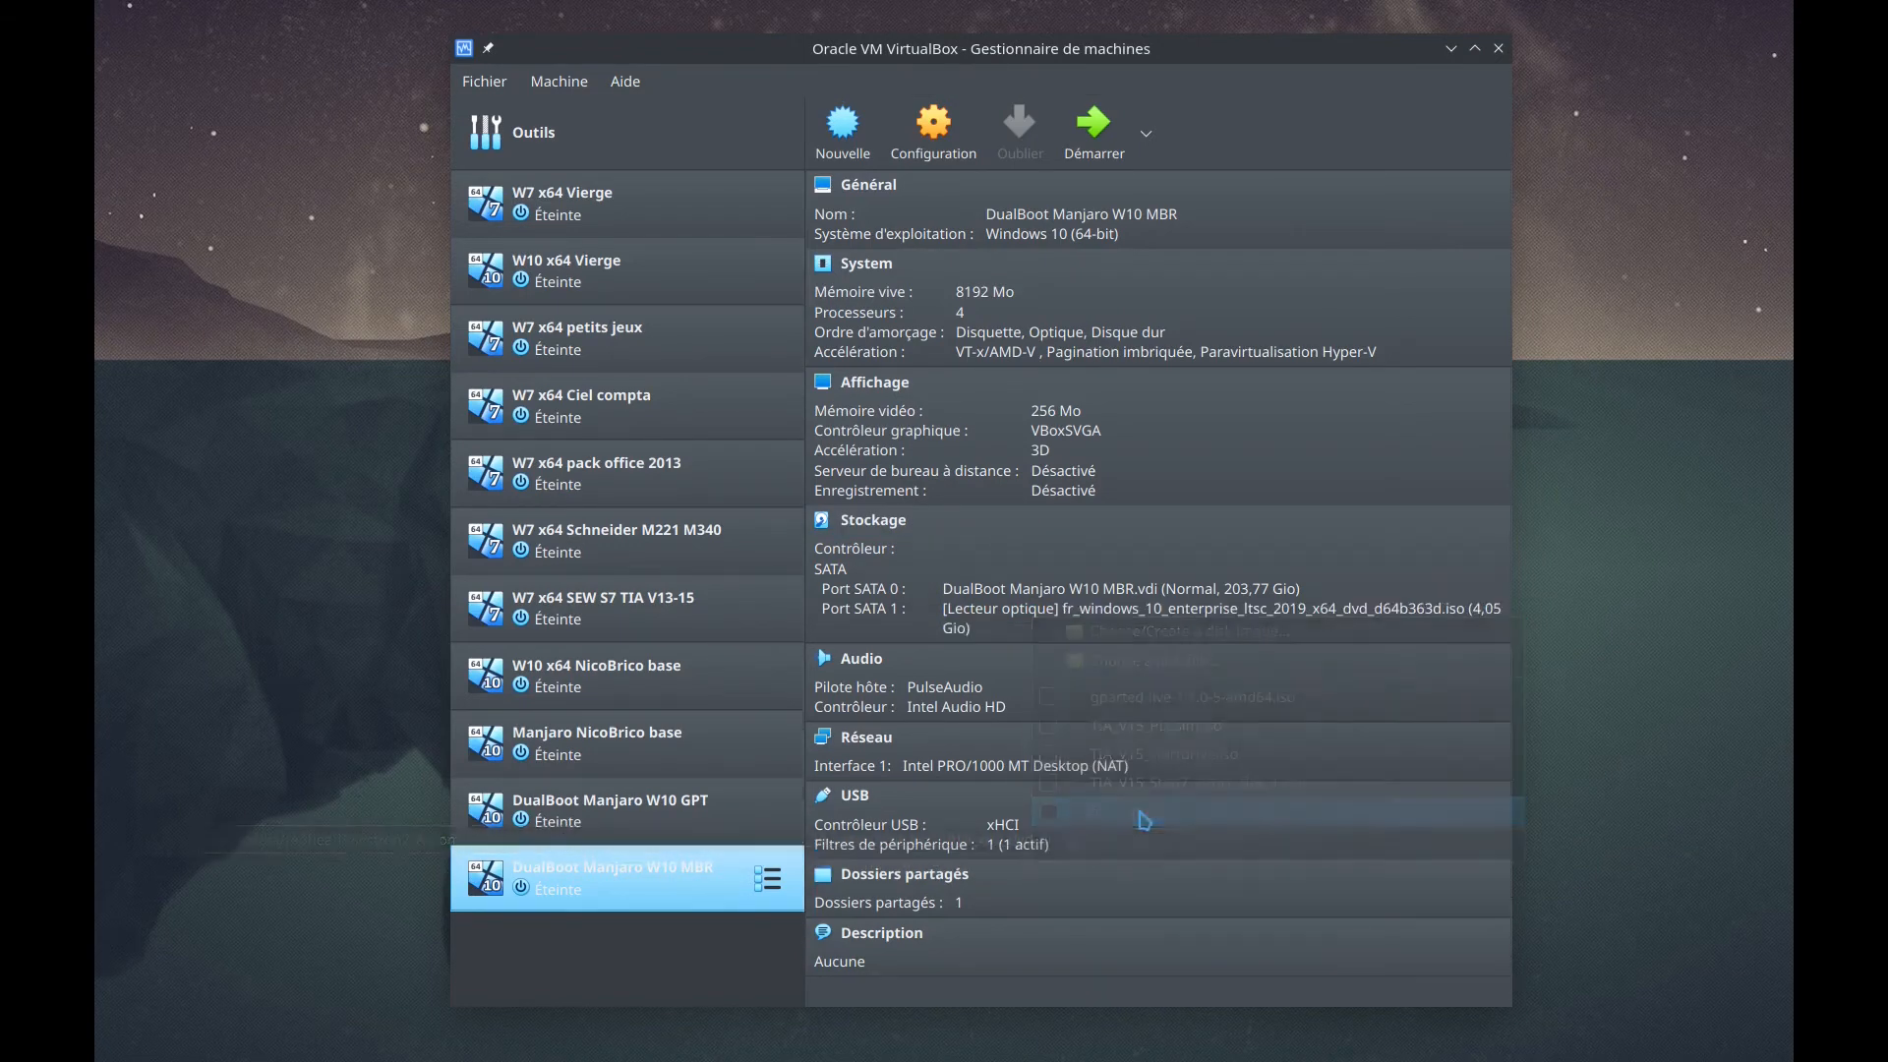
pyautogui.doubleClick(619, 893)
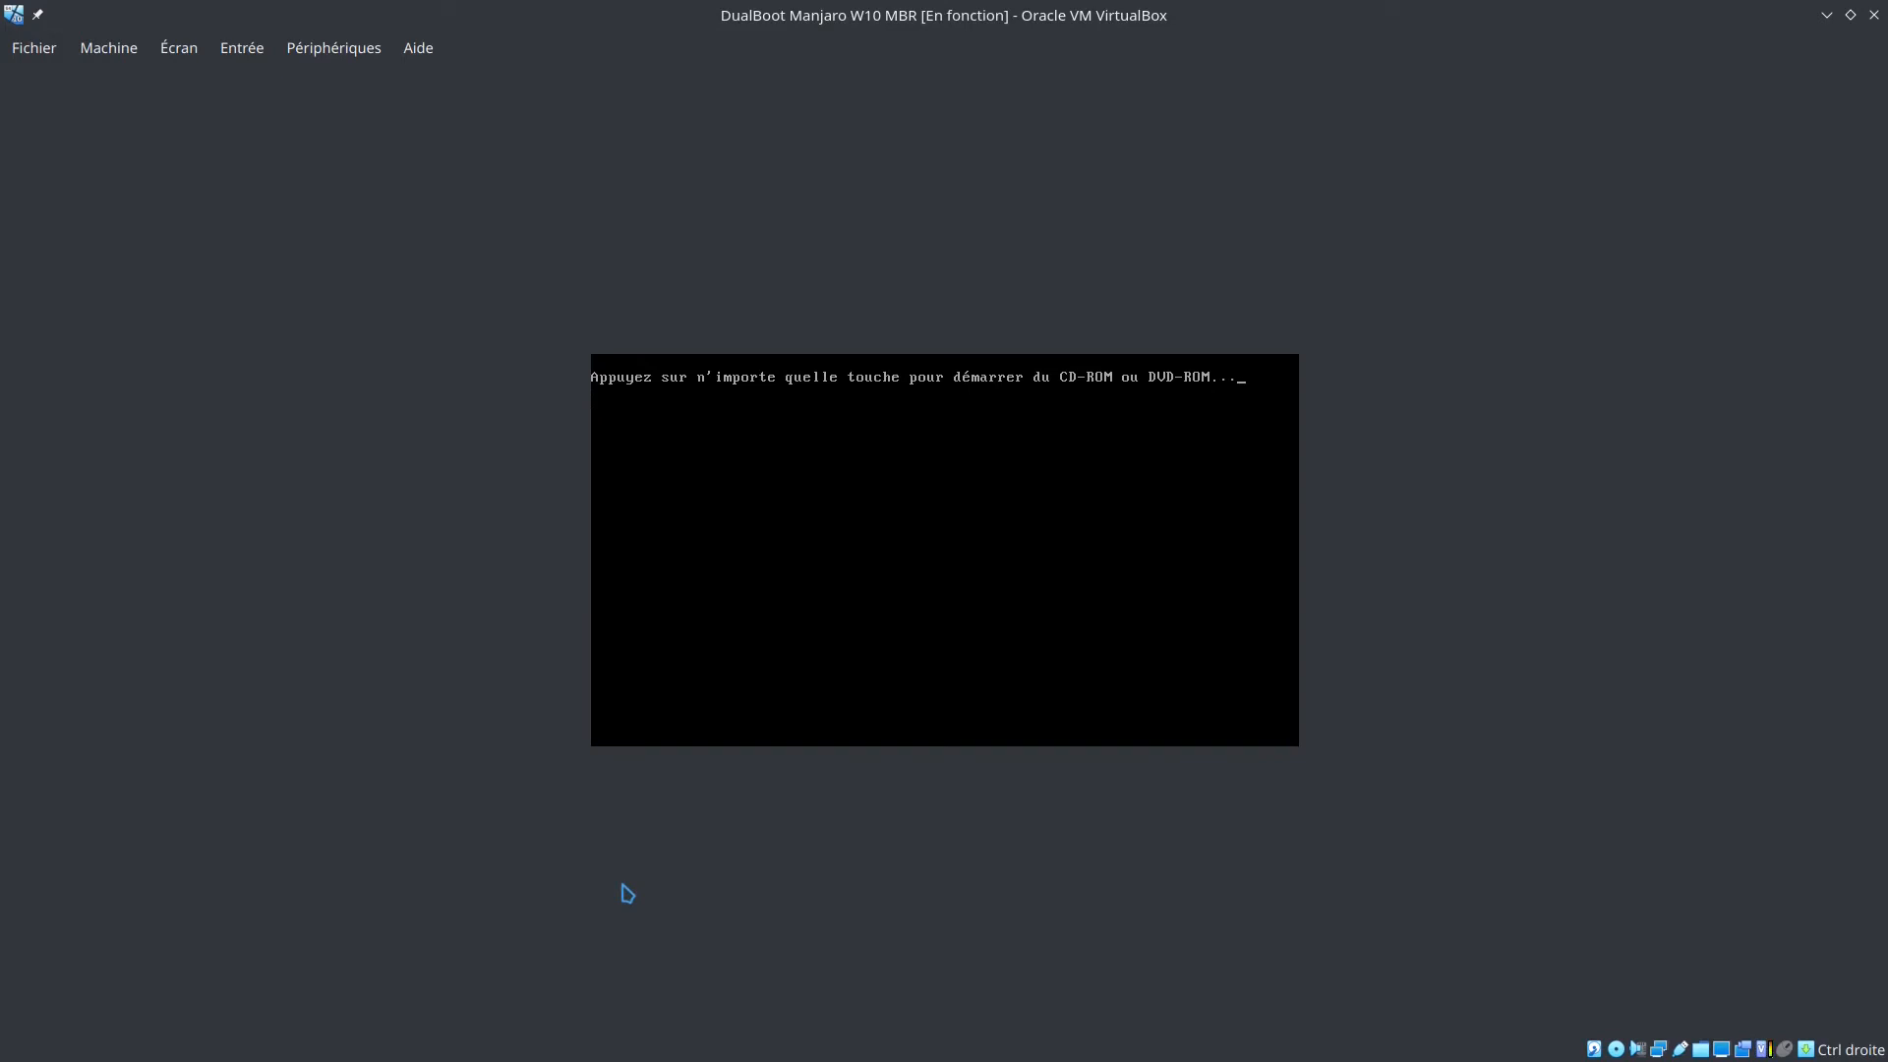
pyautogui.press('Return')
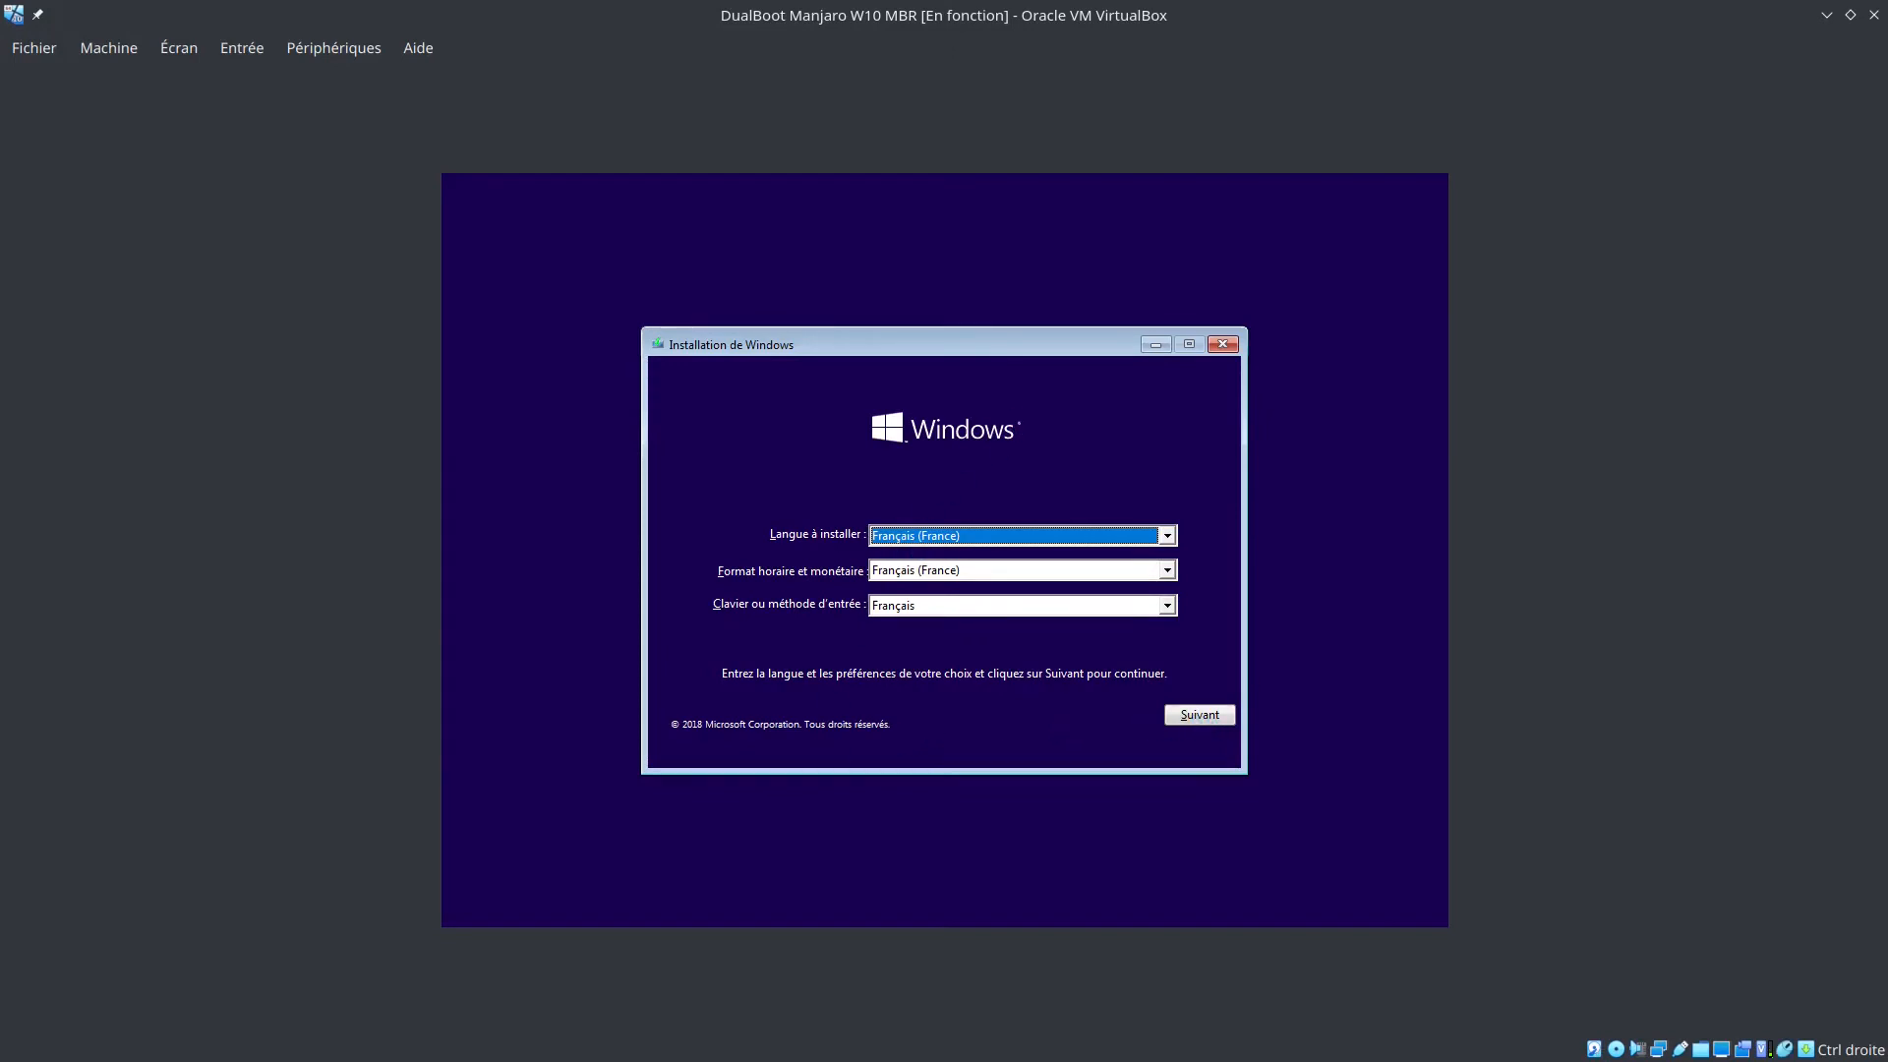
# Start the Windows installation with the French language settings and choose the Windows 10 Entreprise N LTSC edition
pyautogui.click(1174, 715)
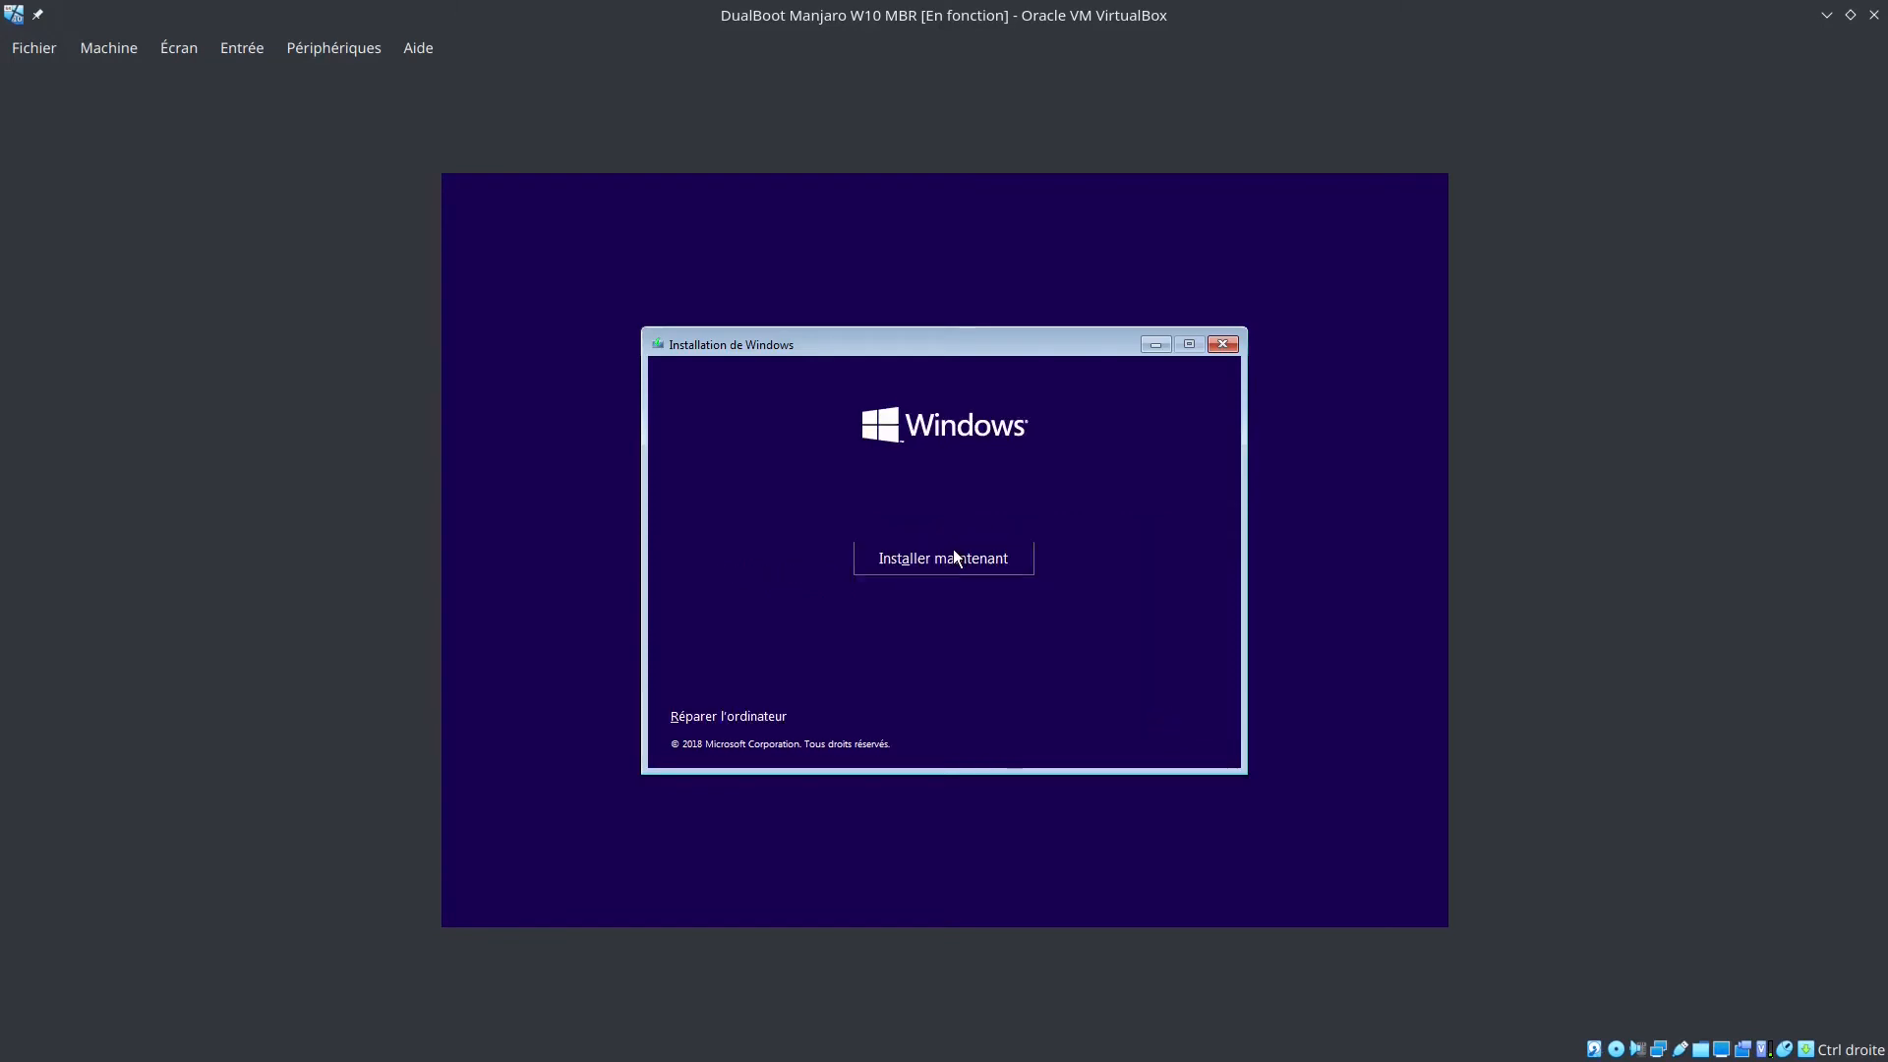
pyautogui.click(953, 551)
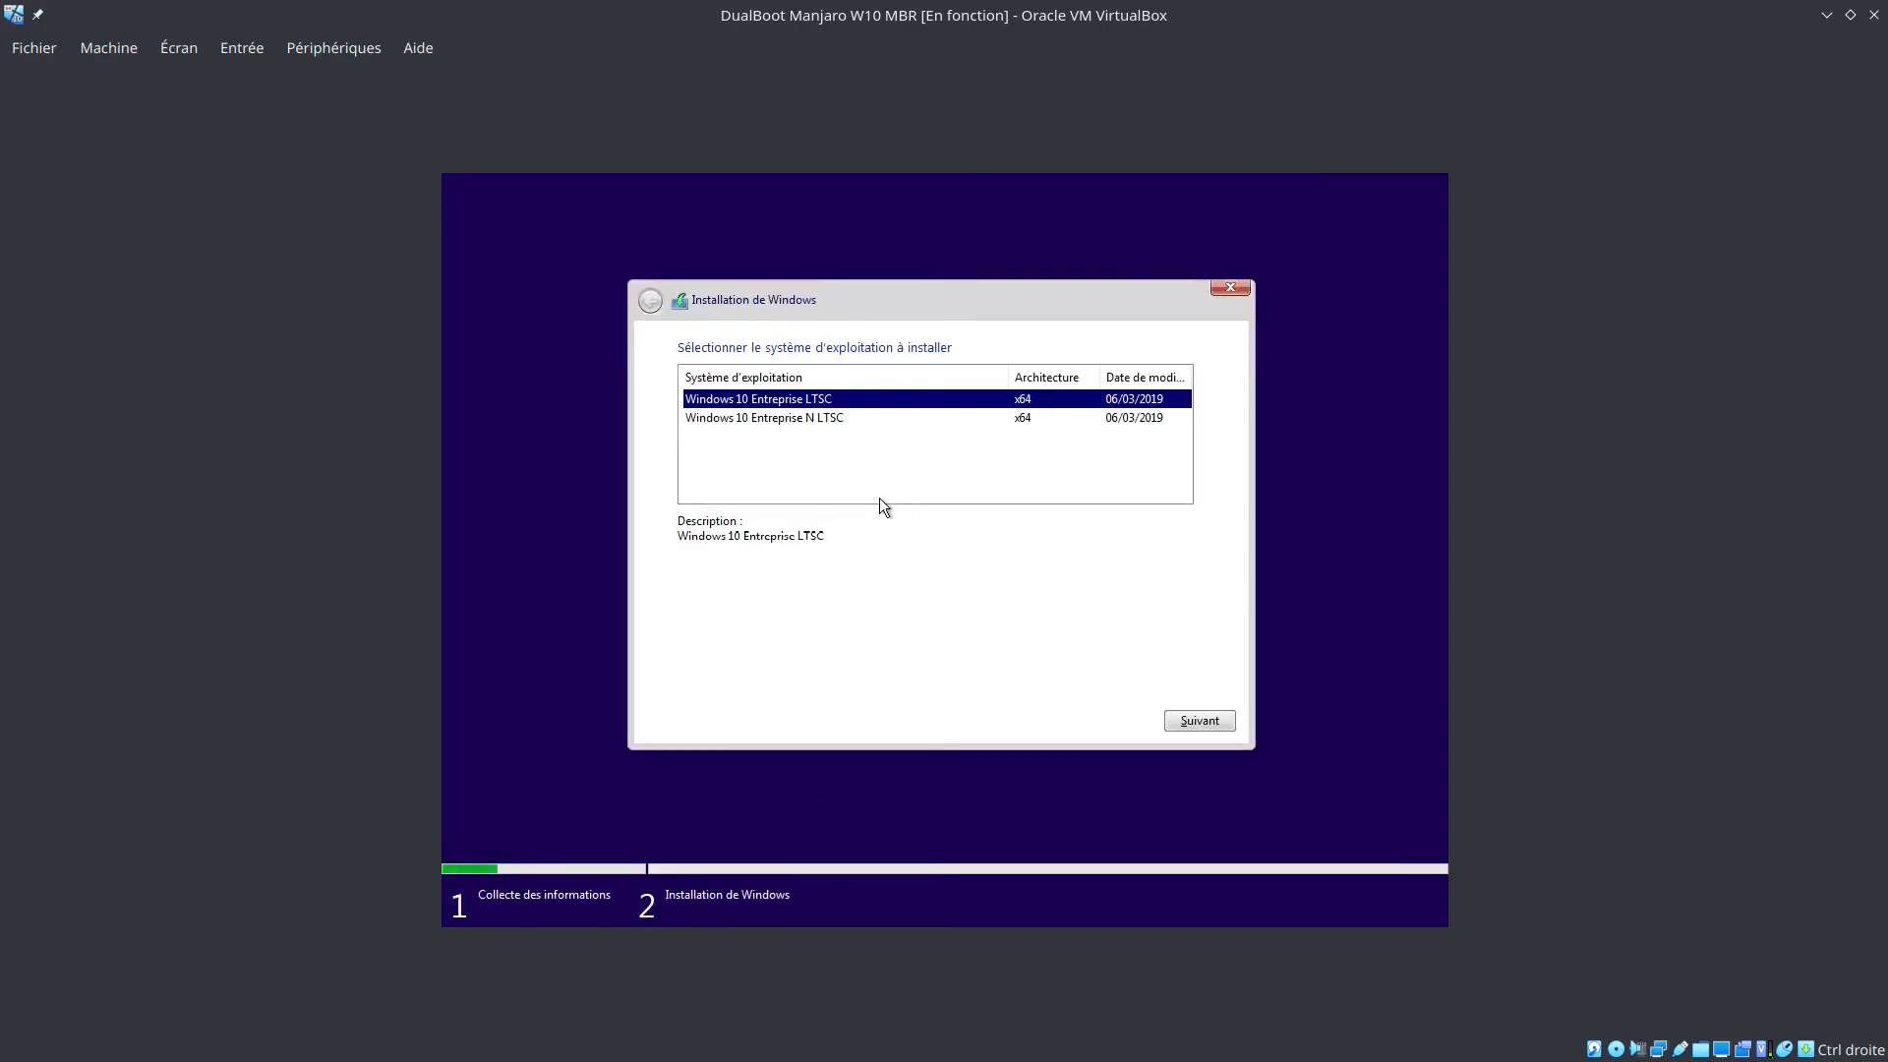
pyautogui.click(782, 423)
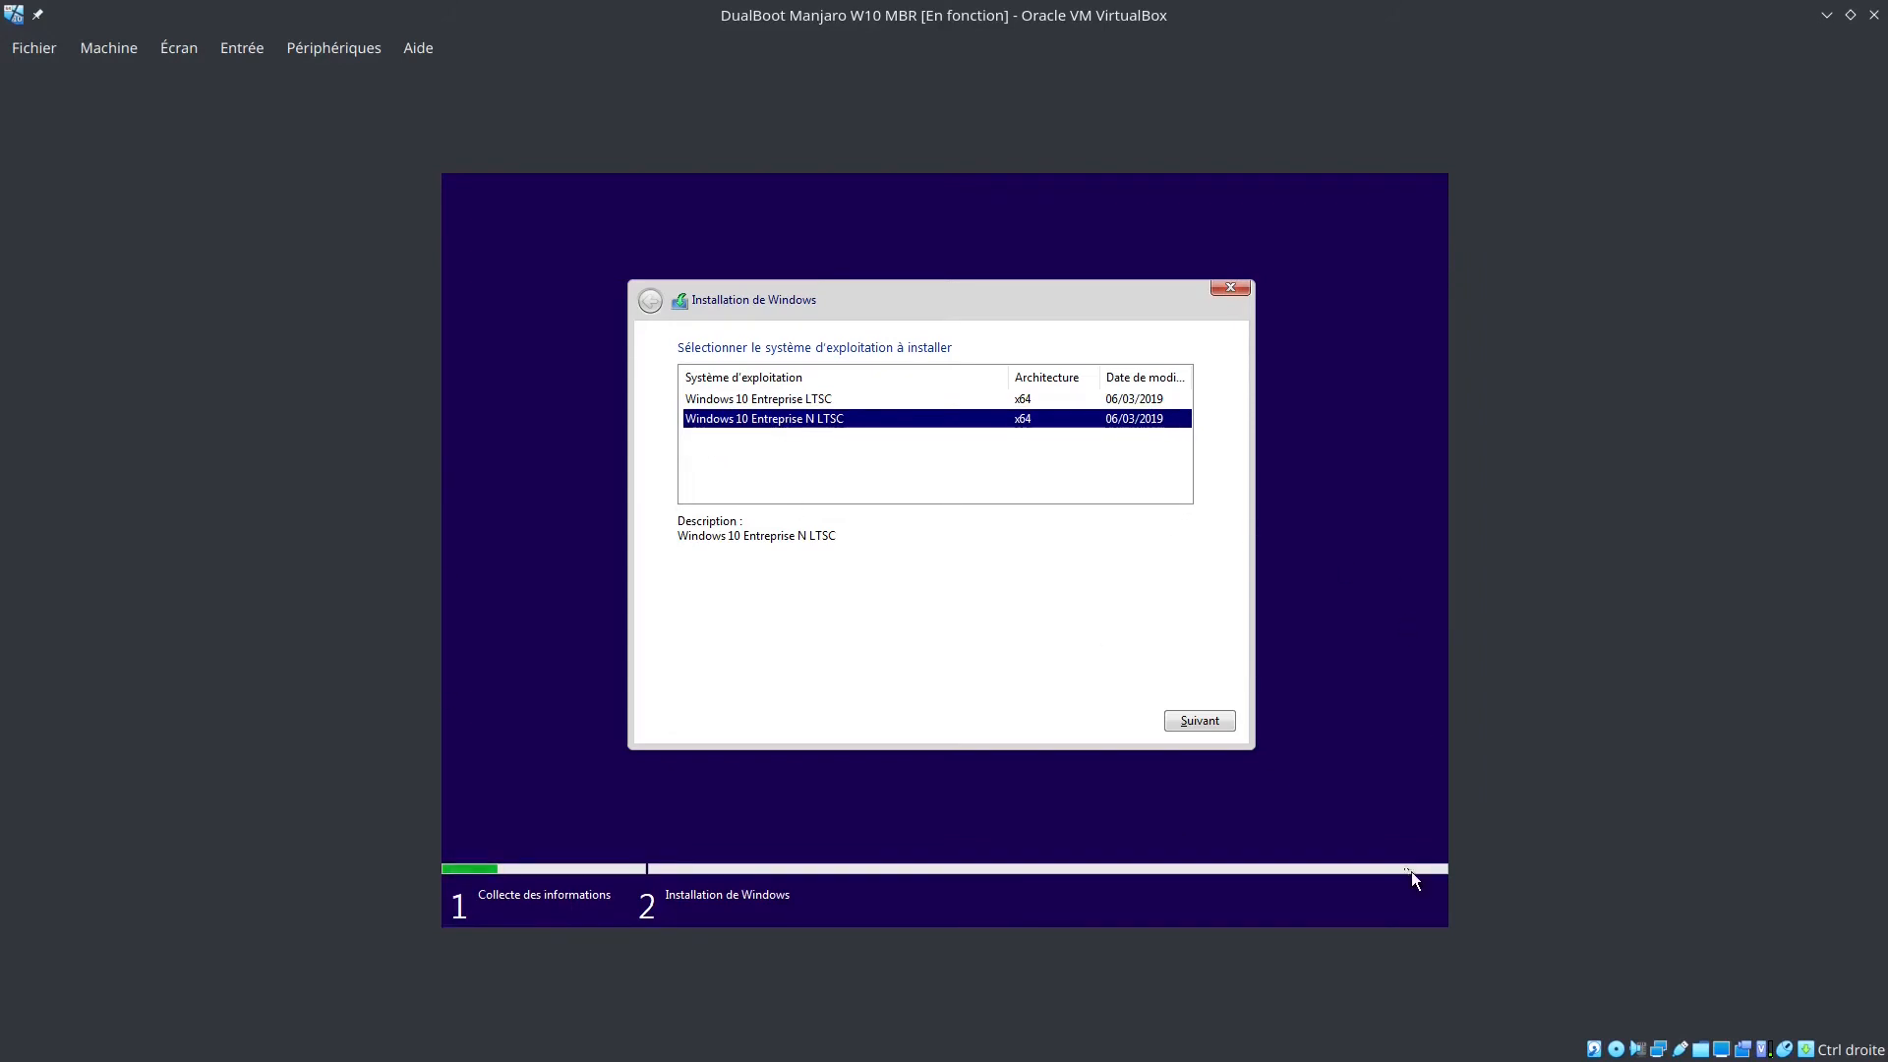
pyautogui.click(1201, 724)
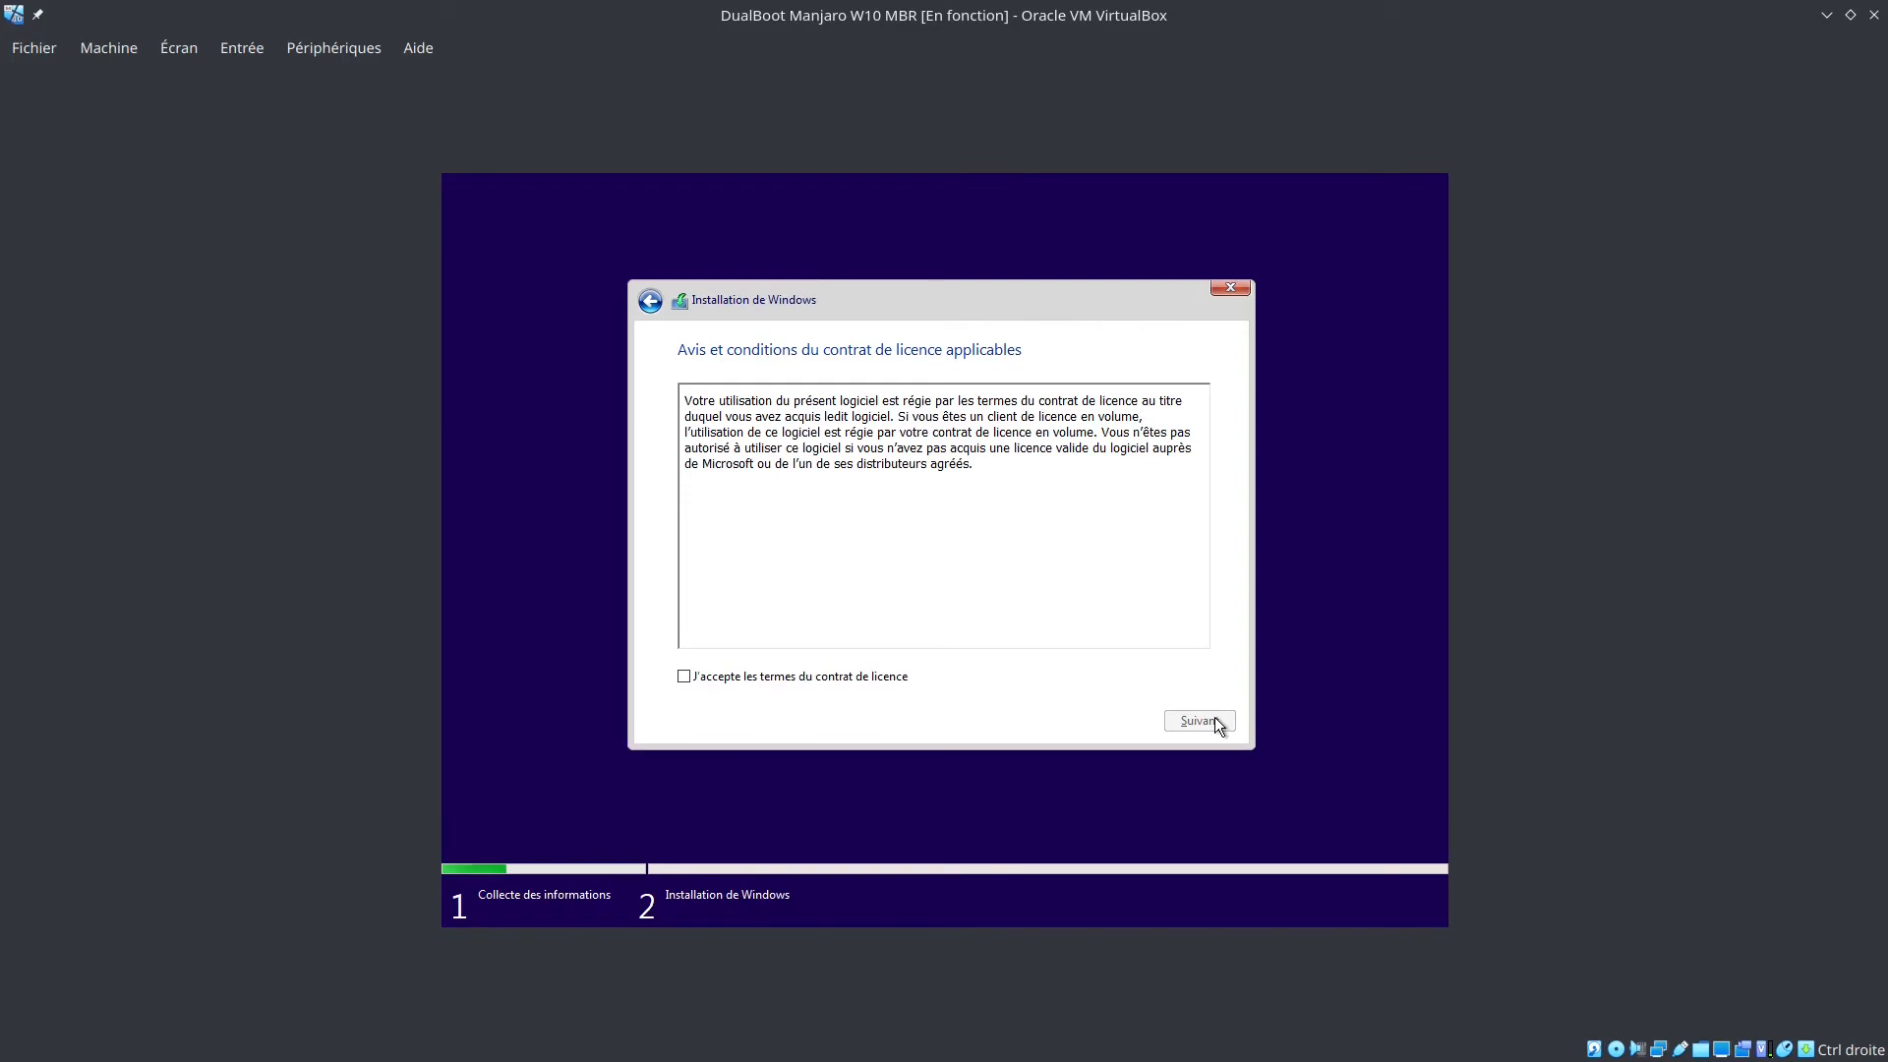
# Accept the licence terms and start a custom Windows installation on Lecteur 0 Partition 4, the 104.1 Go partition
pyautogui.click(864, 677)
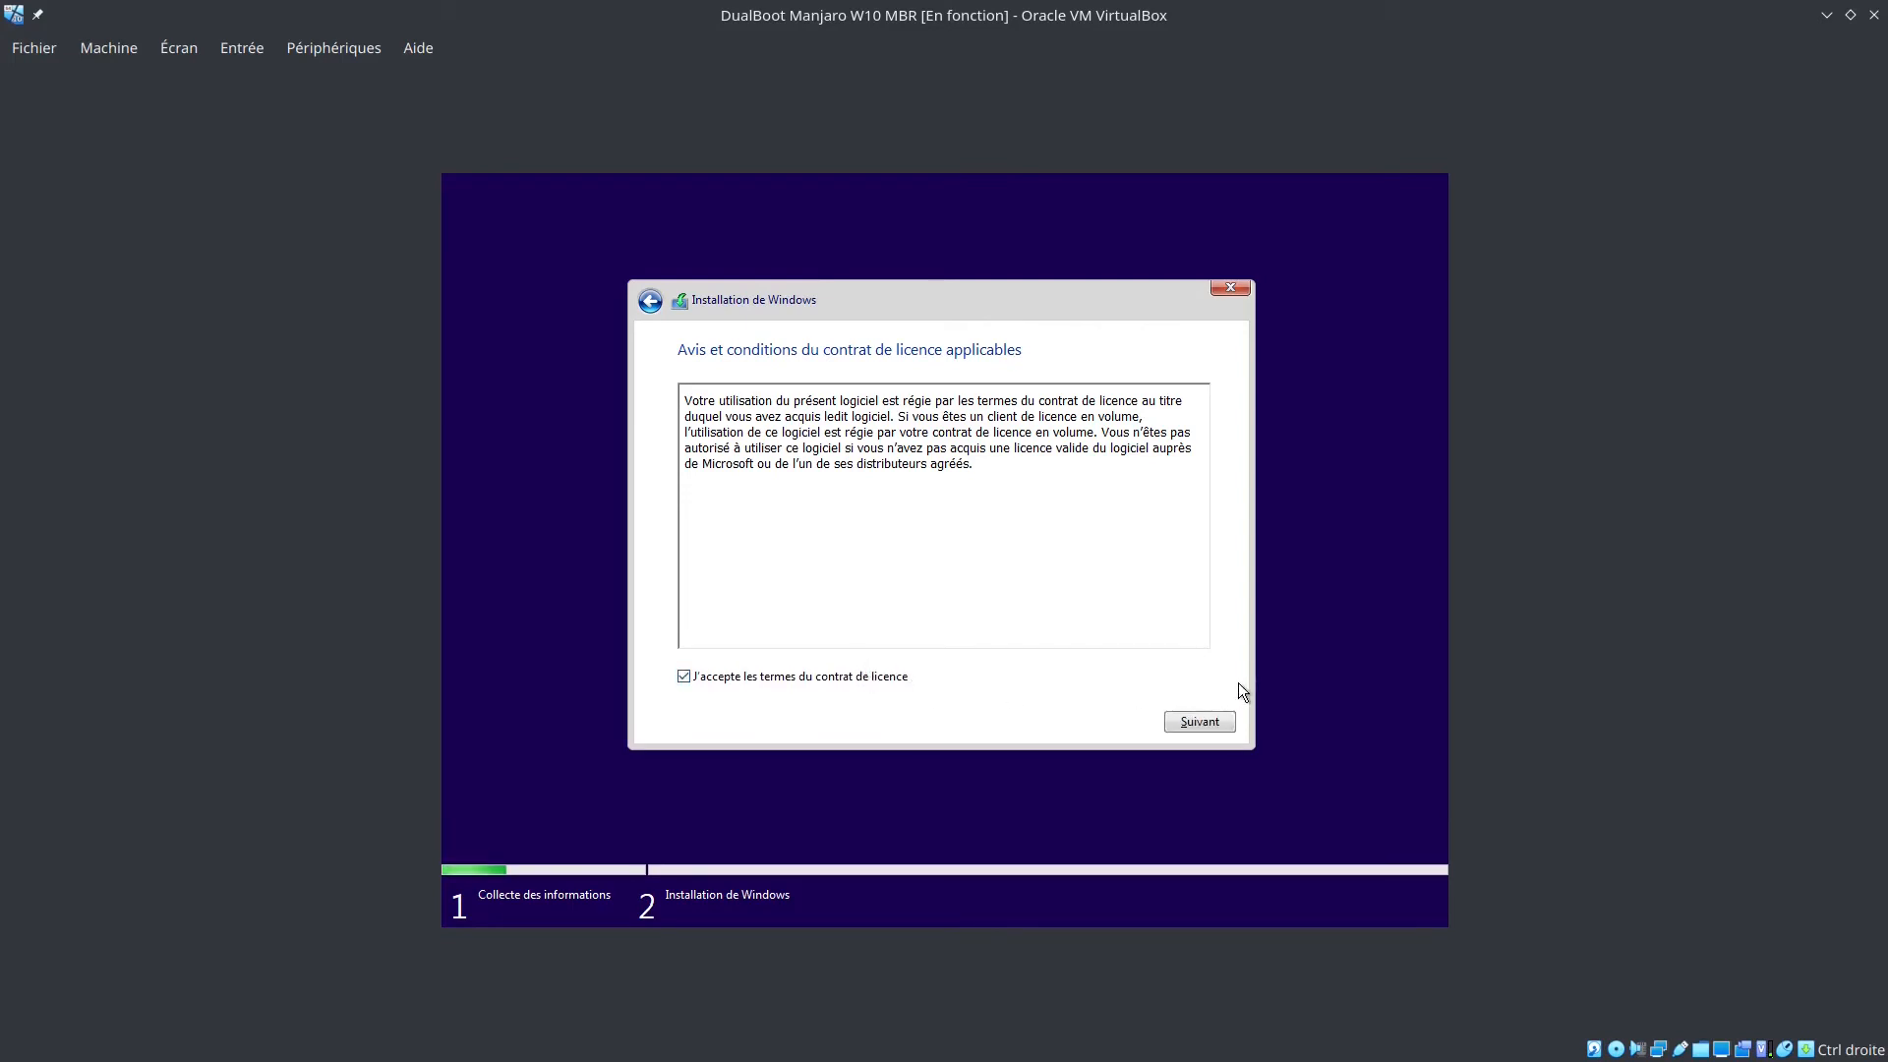
pyautogui.click(1200, 721)
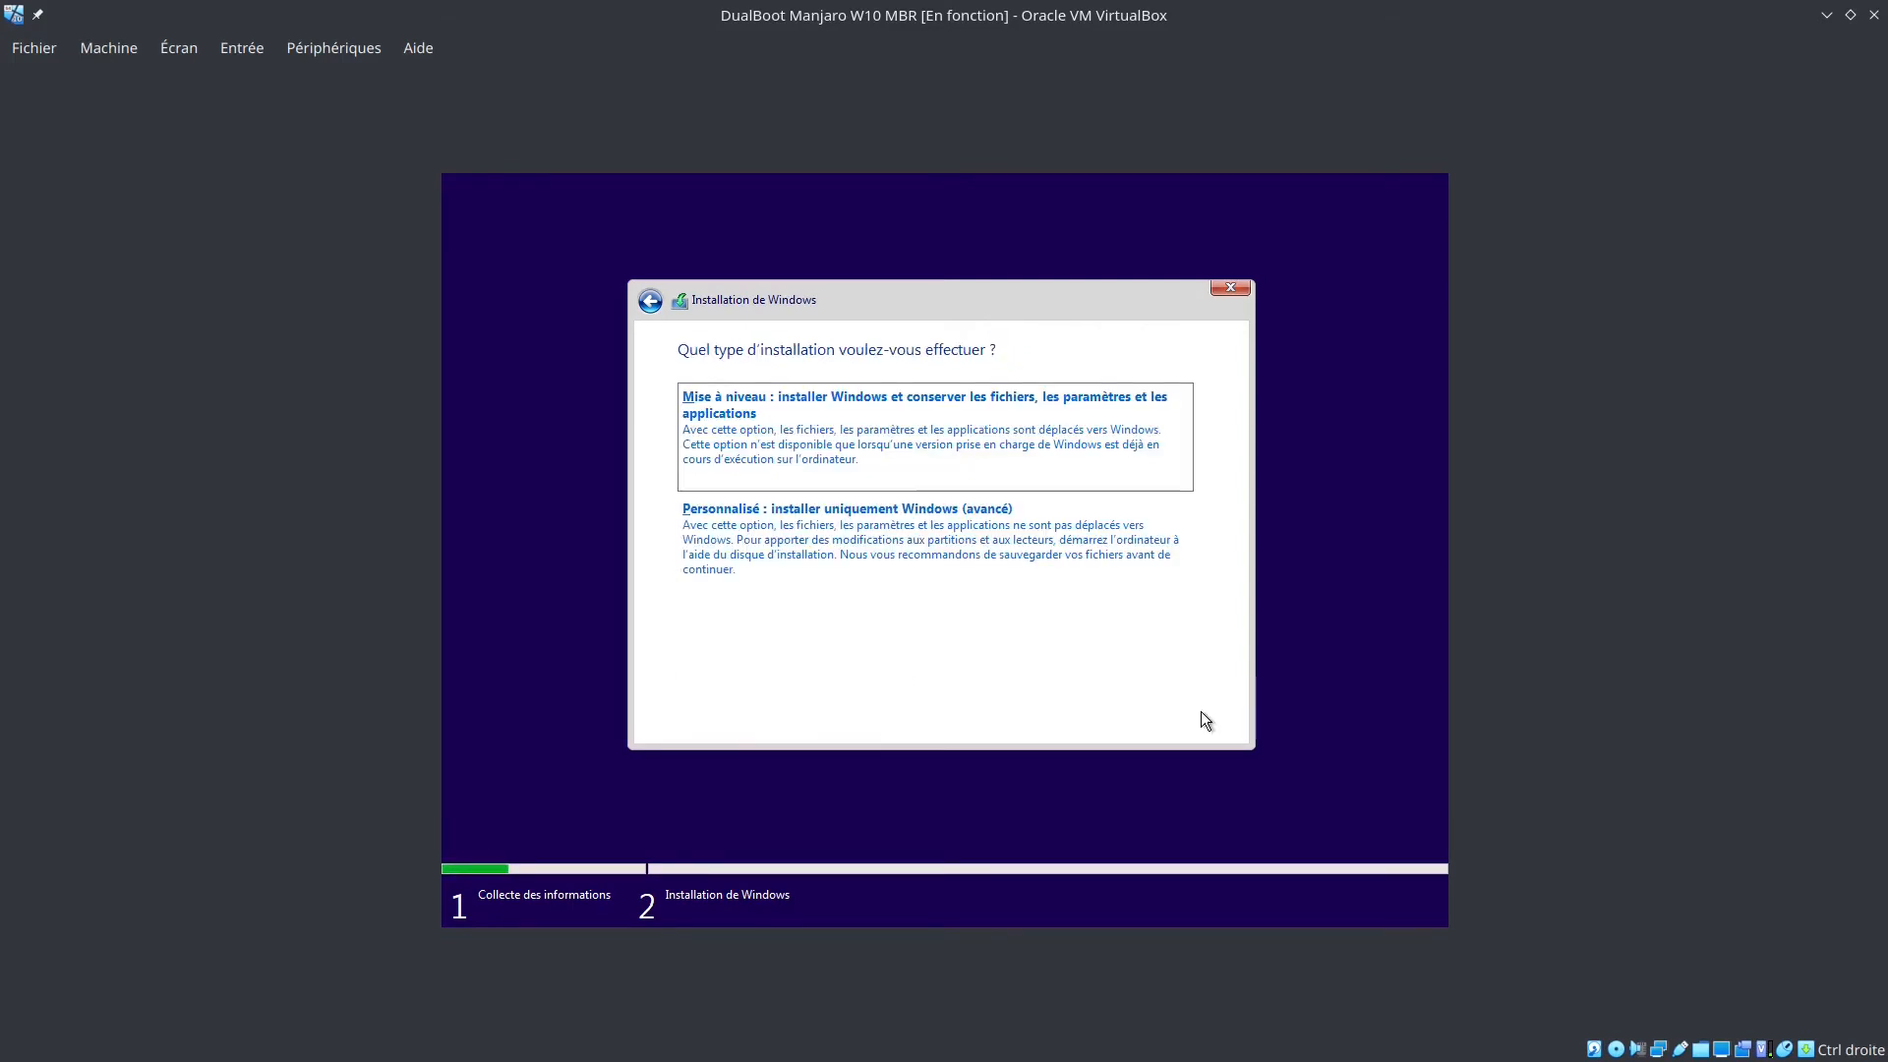
pyautogui.click(851, 540)
pyautogui.click(843, 535)
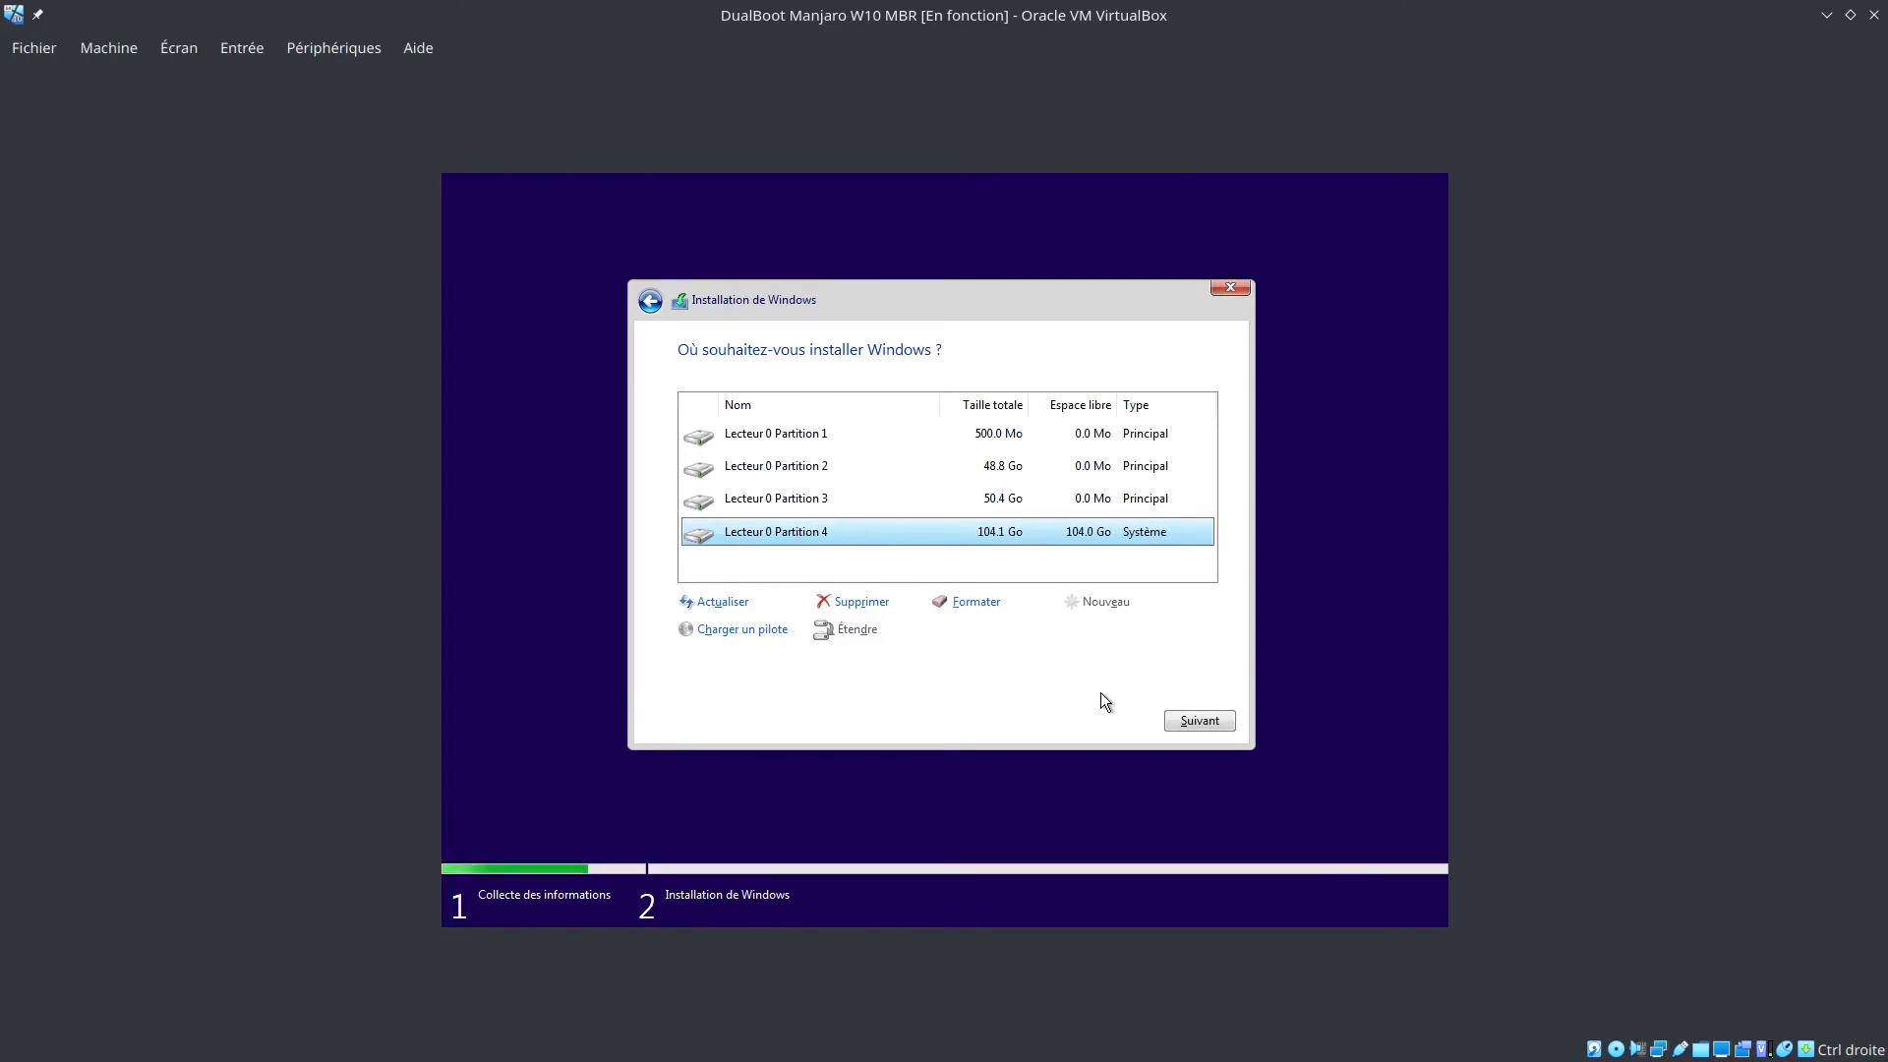
pyautogui.click(1188, 722)
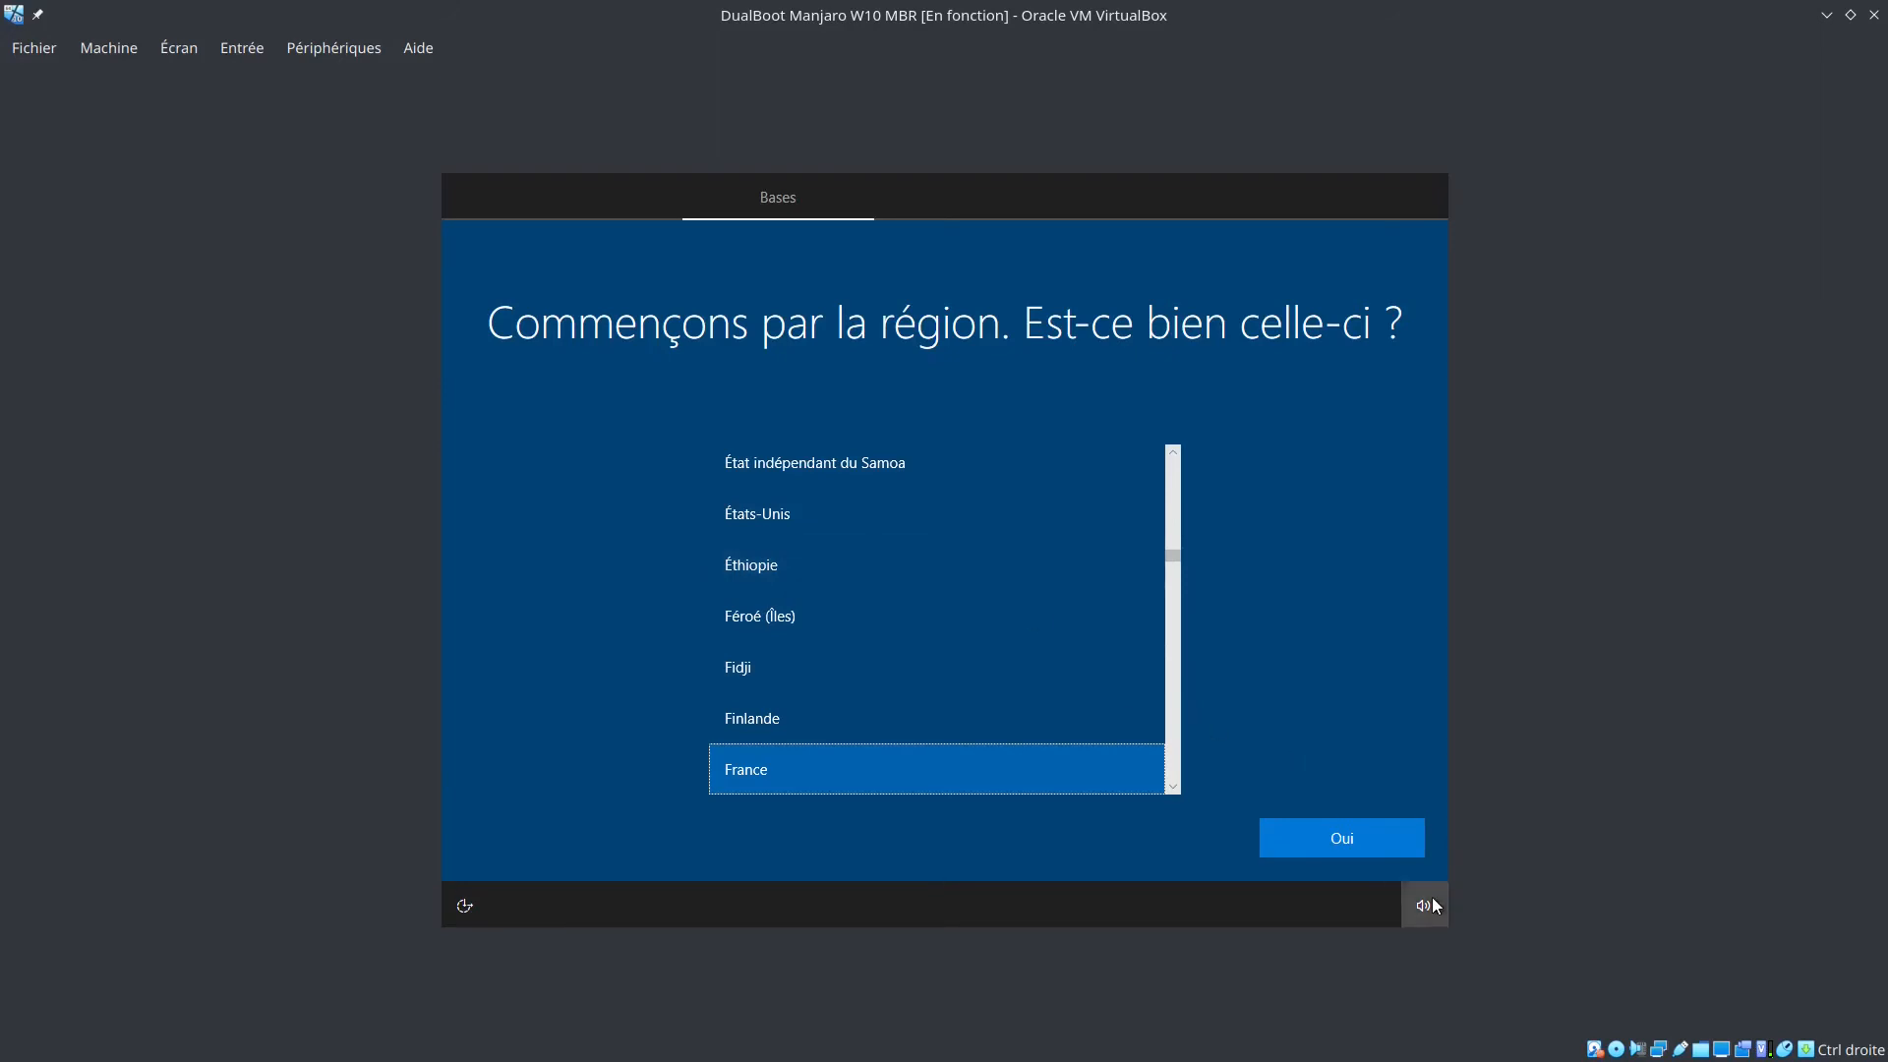
# Confirm France as the region and Français as the keyboard layout, and skip adding a second layout
pyautogui.click(1347, 842)
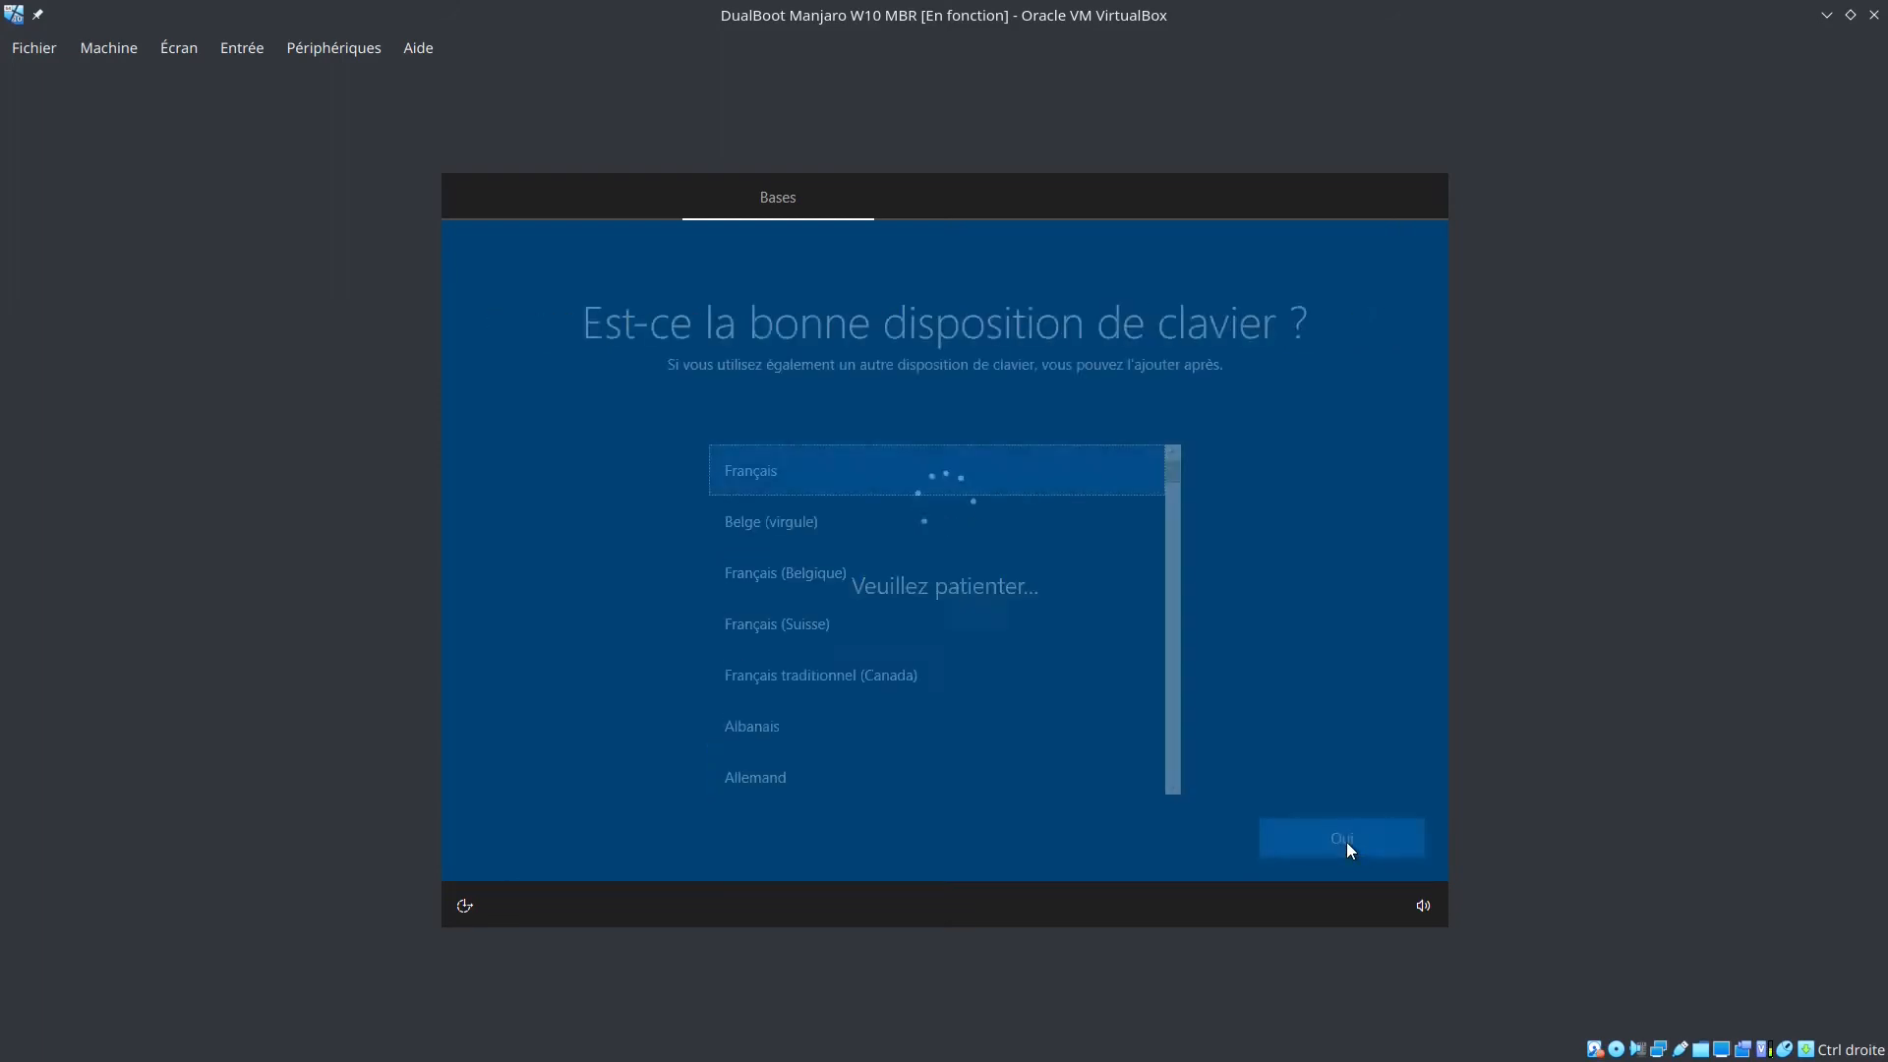
pyautogui.click(1347, 842)
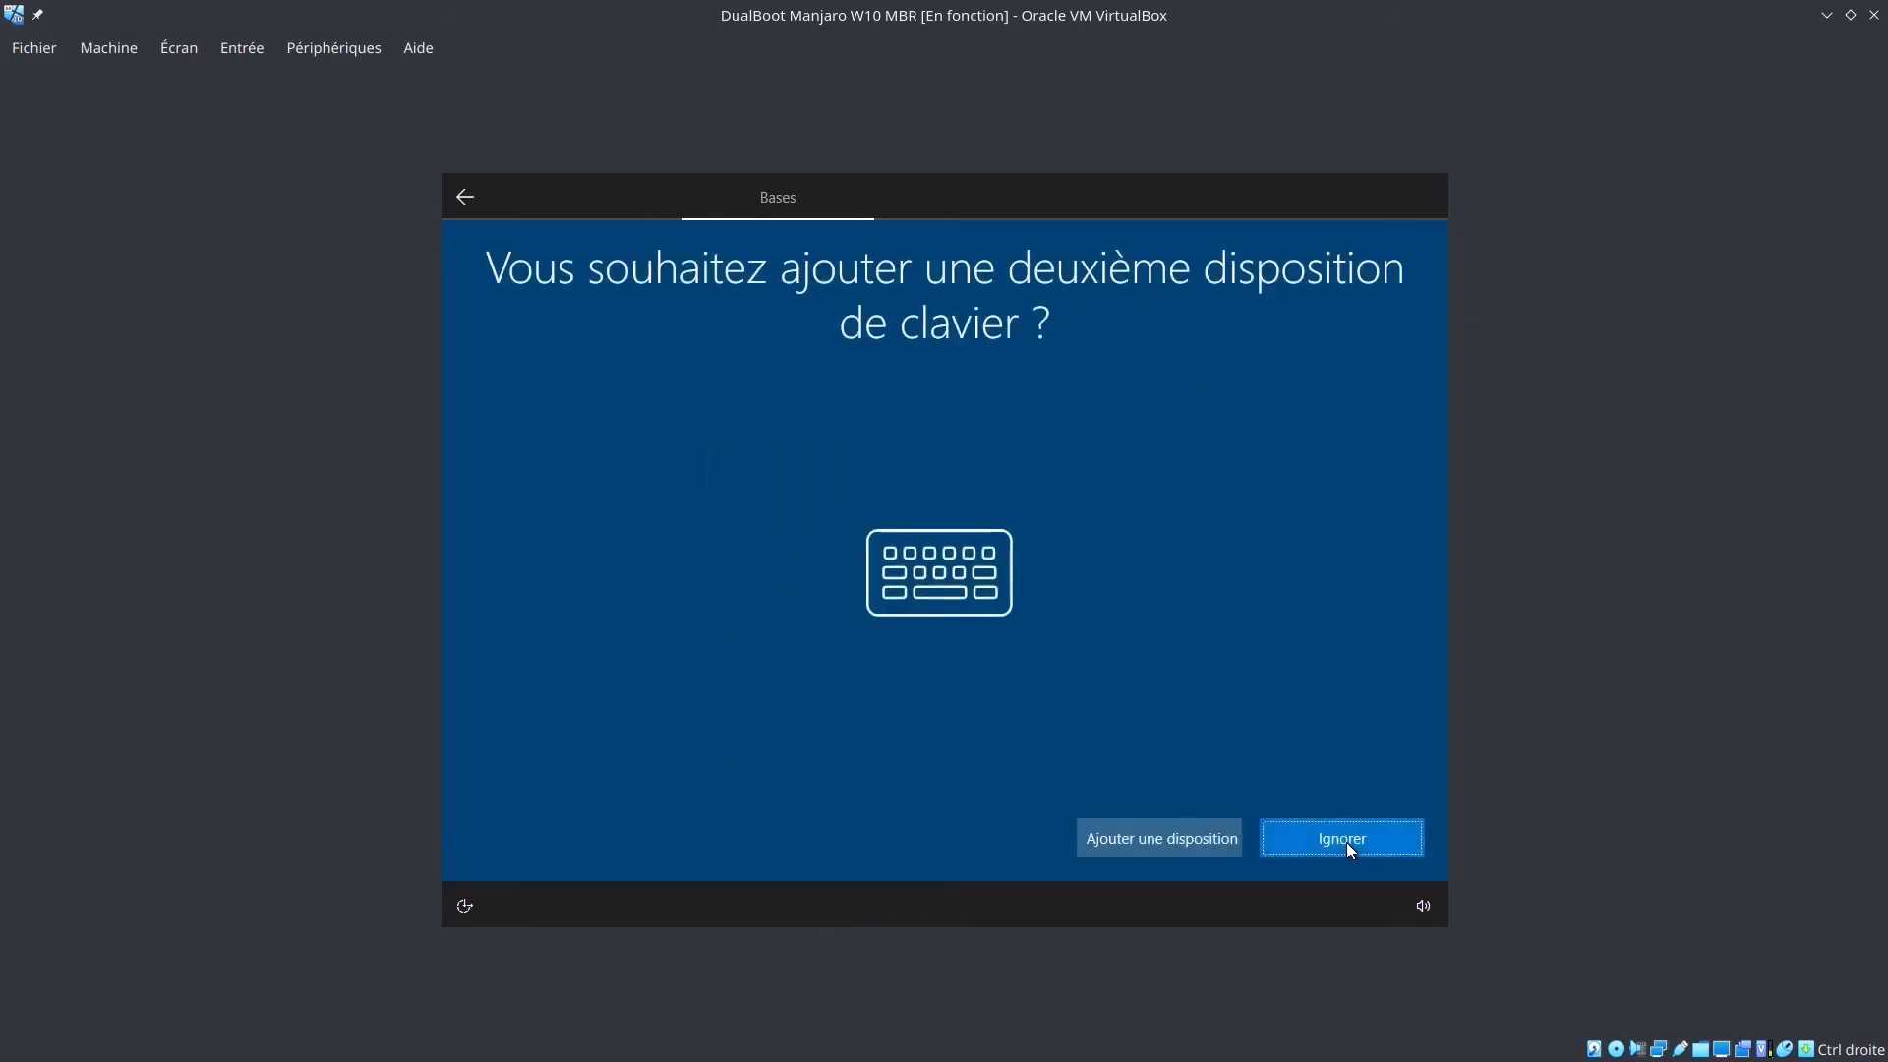
pyautogui.click(1338, 840)
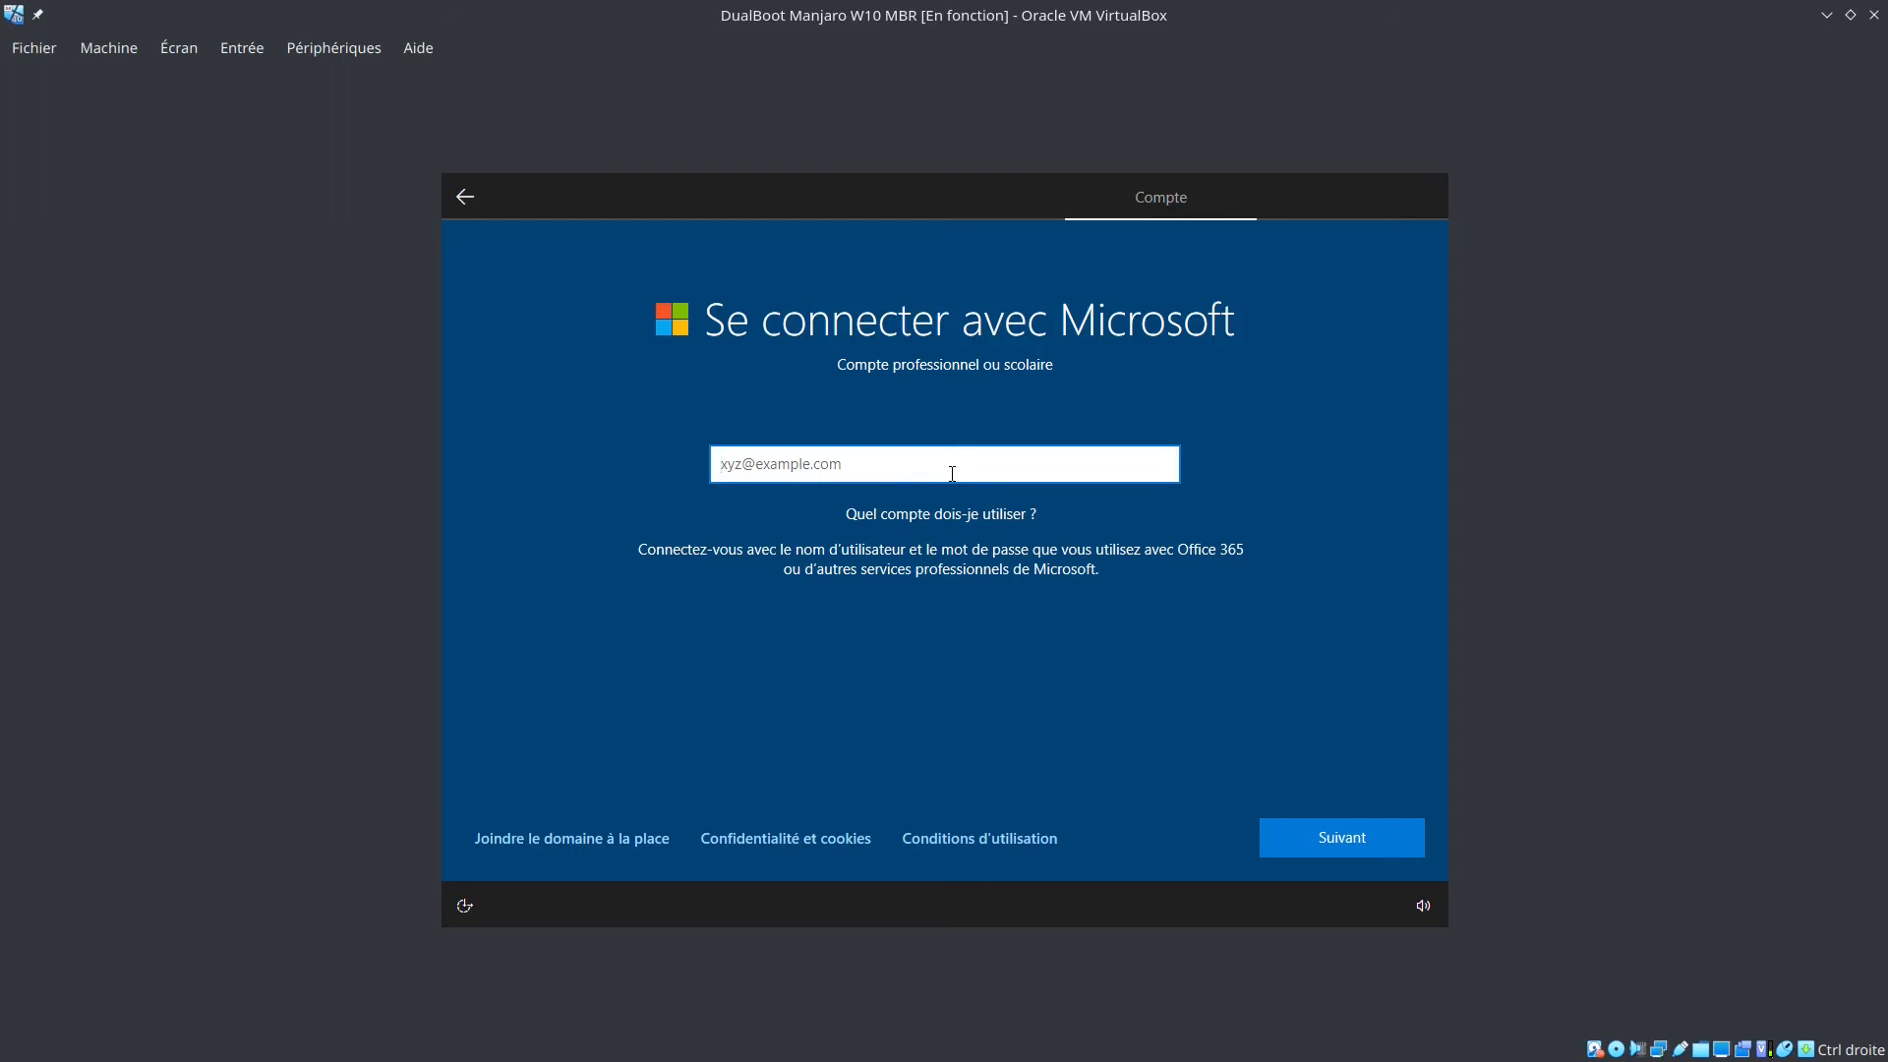
# Choose the domain-join option to create a local account, enter the user name, and enter and confirm the account password
pyautogui.click(564, 840)
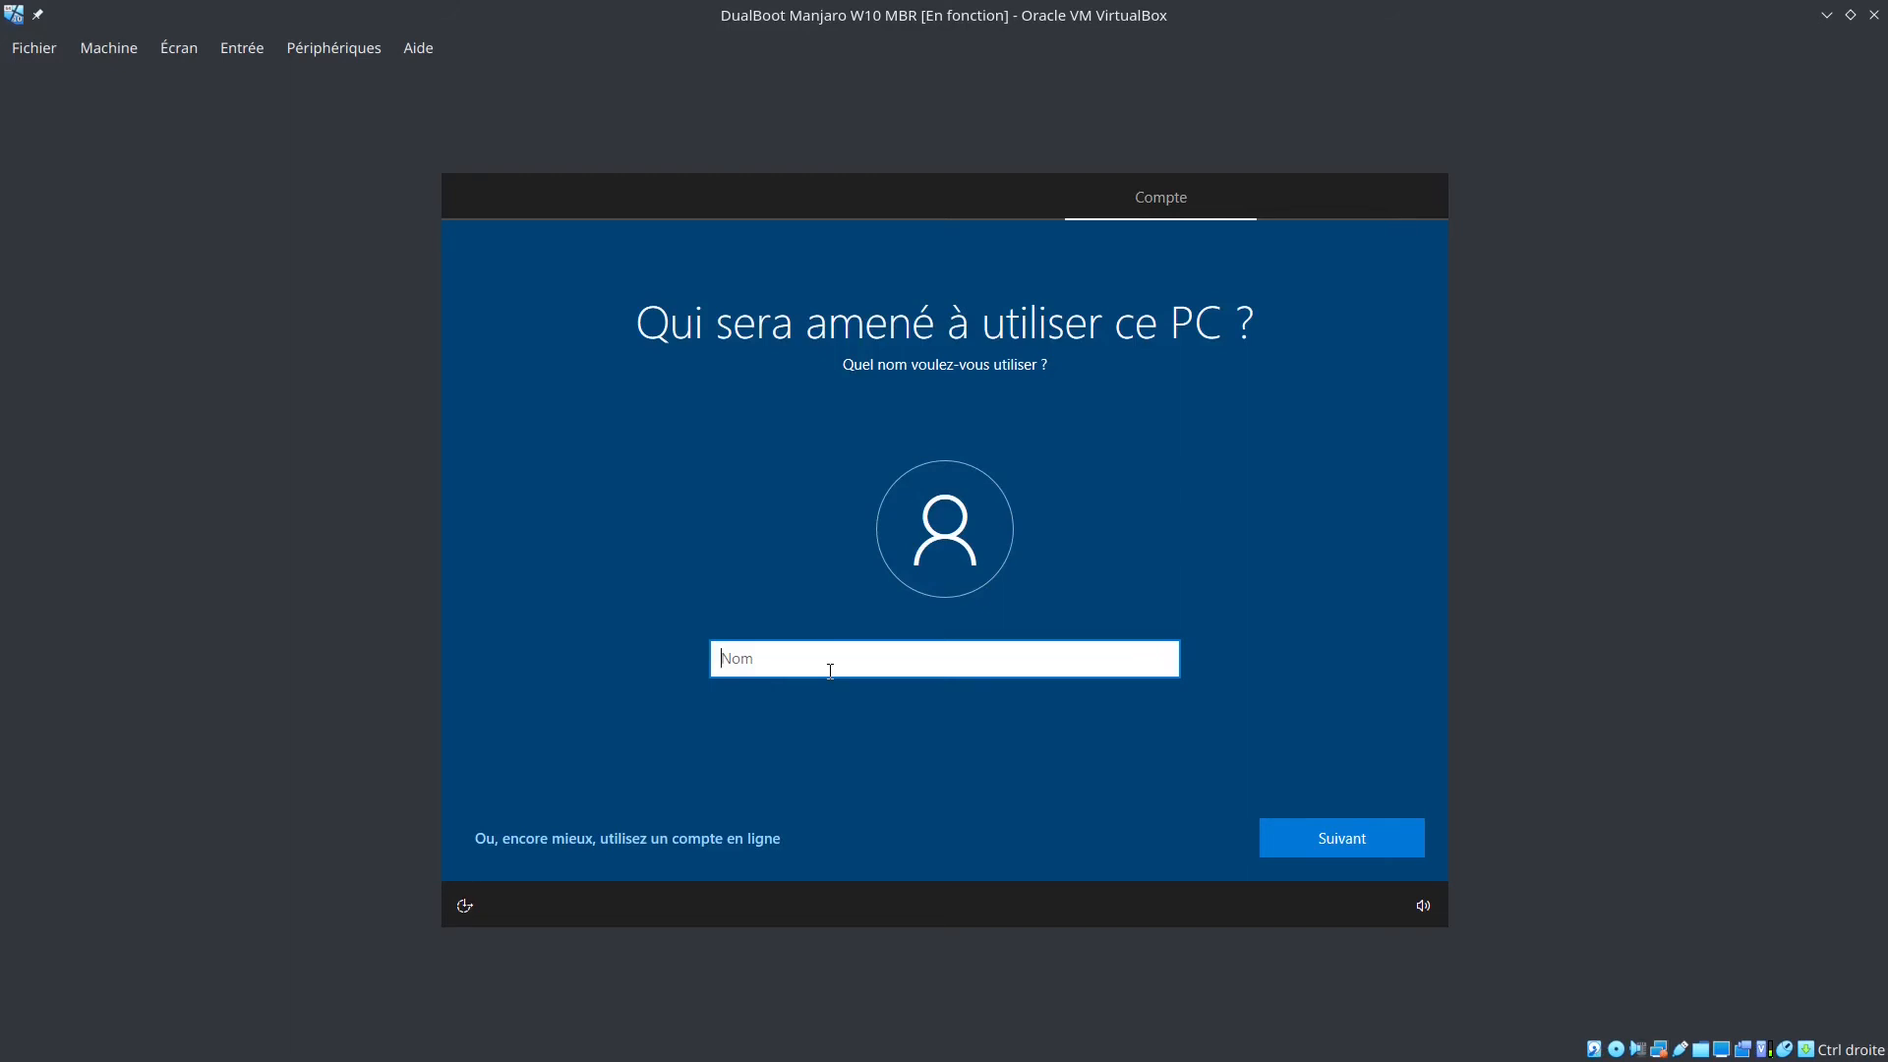
pyautogui.write('NicoBrico')
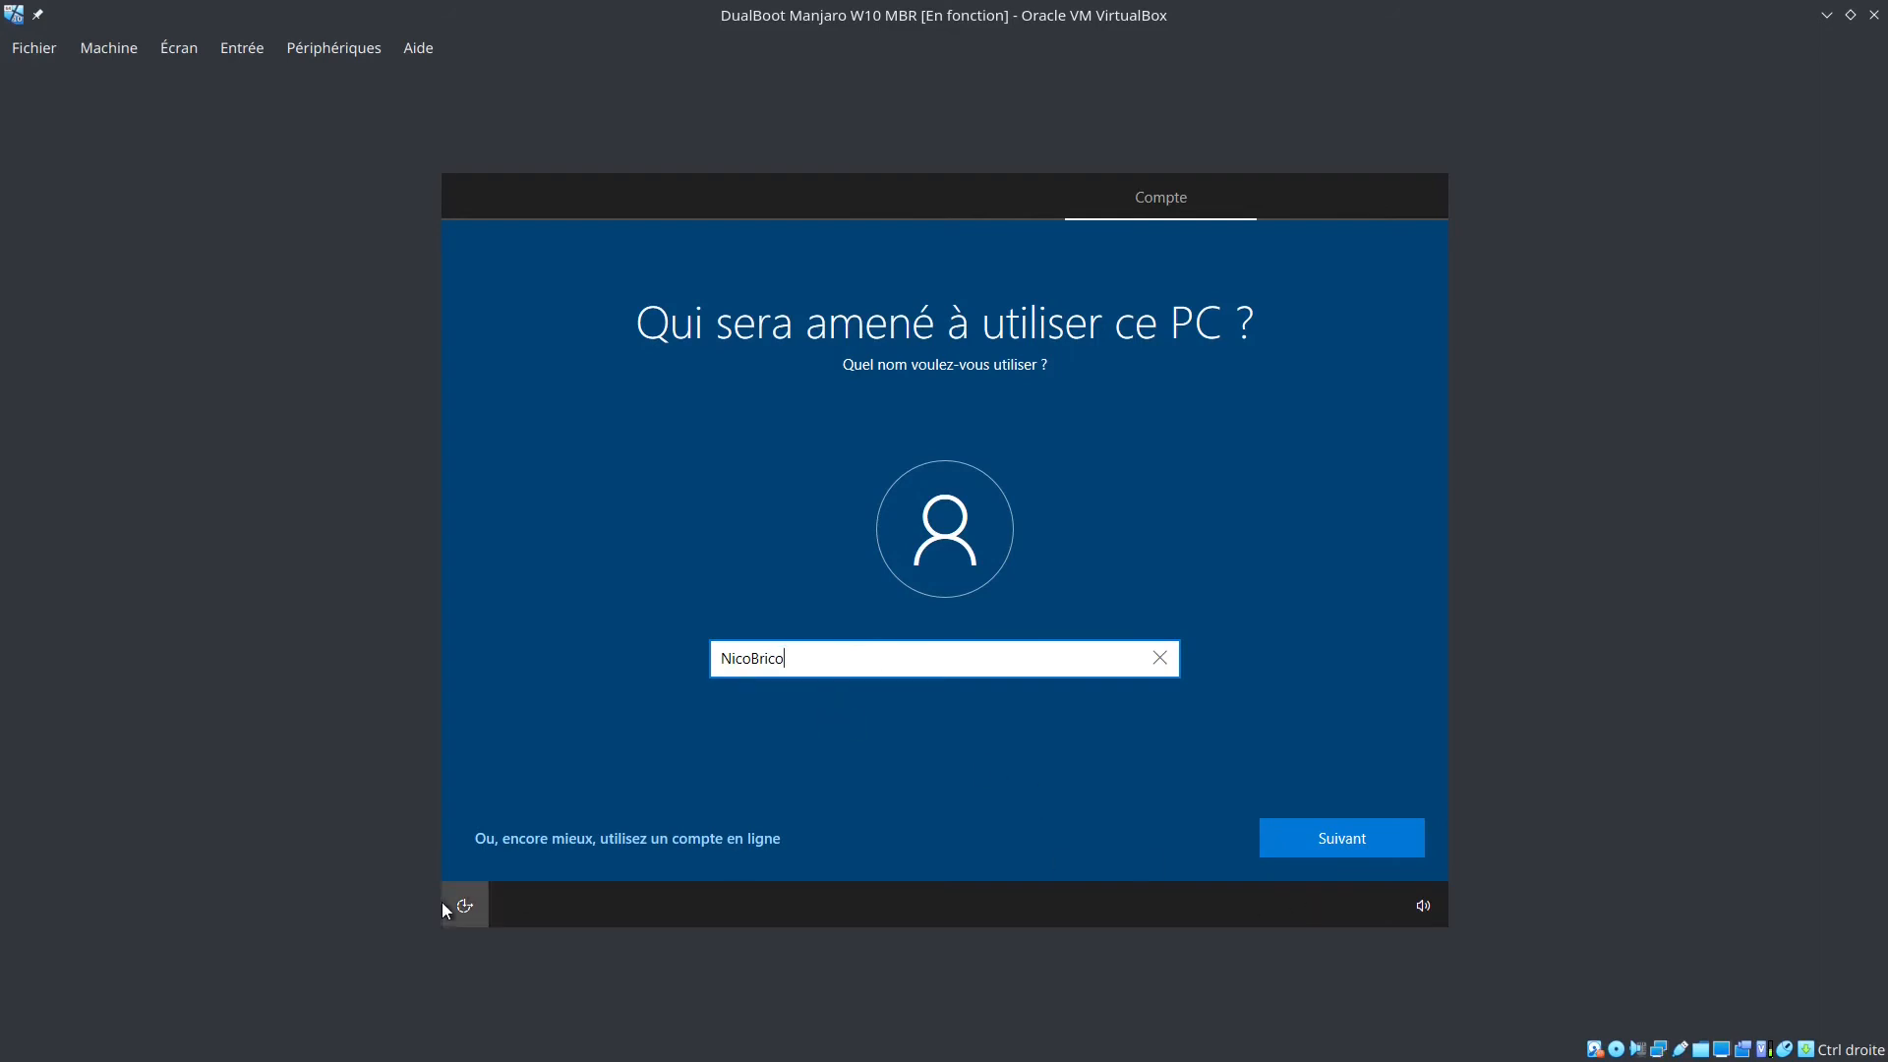
pyautogui.click(1350, 837)
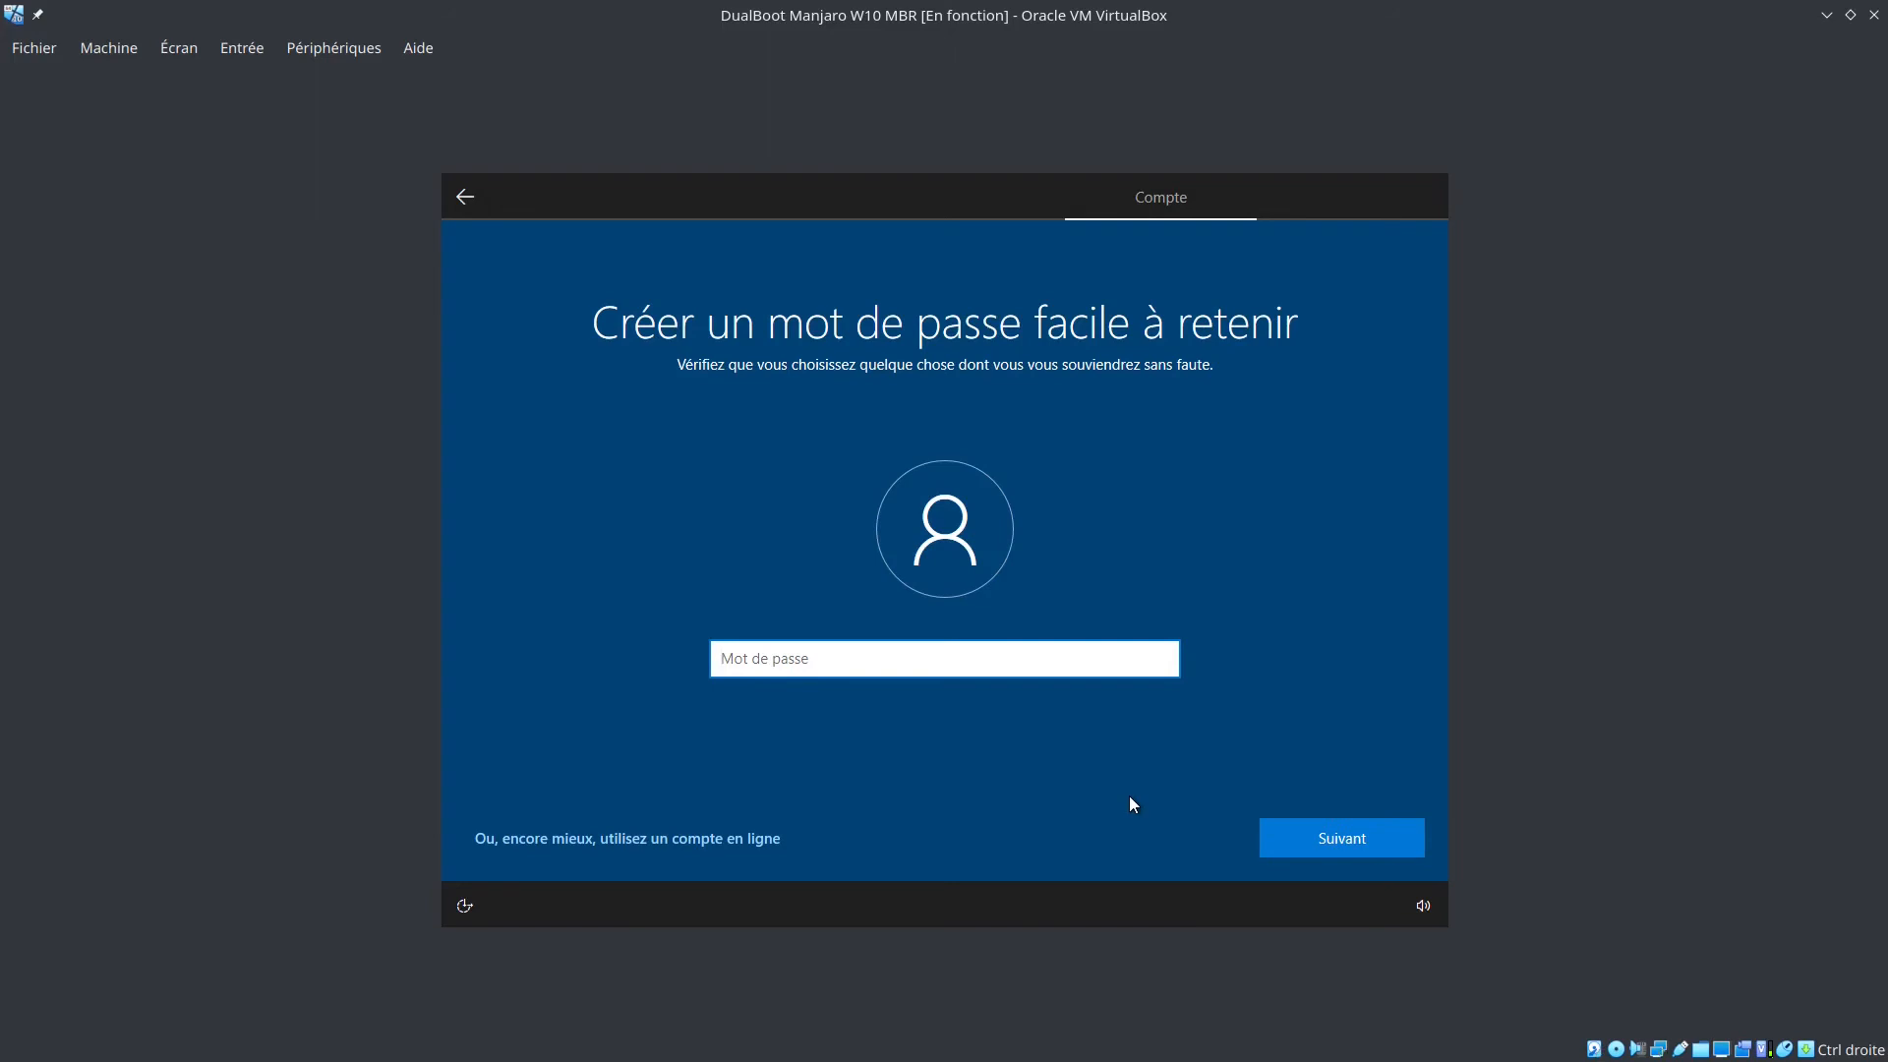
pyautogui.write('•••••••')
pyautogui.press('Return')
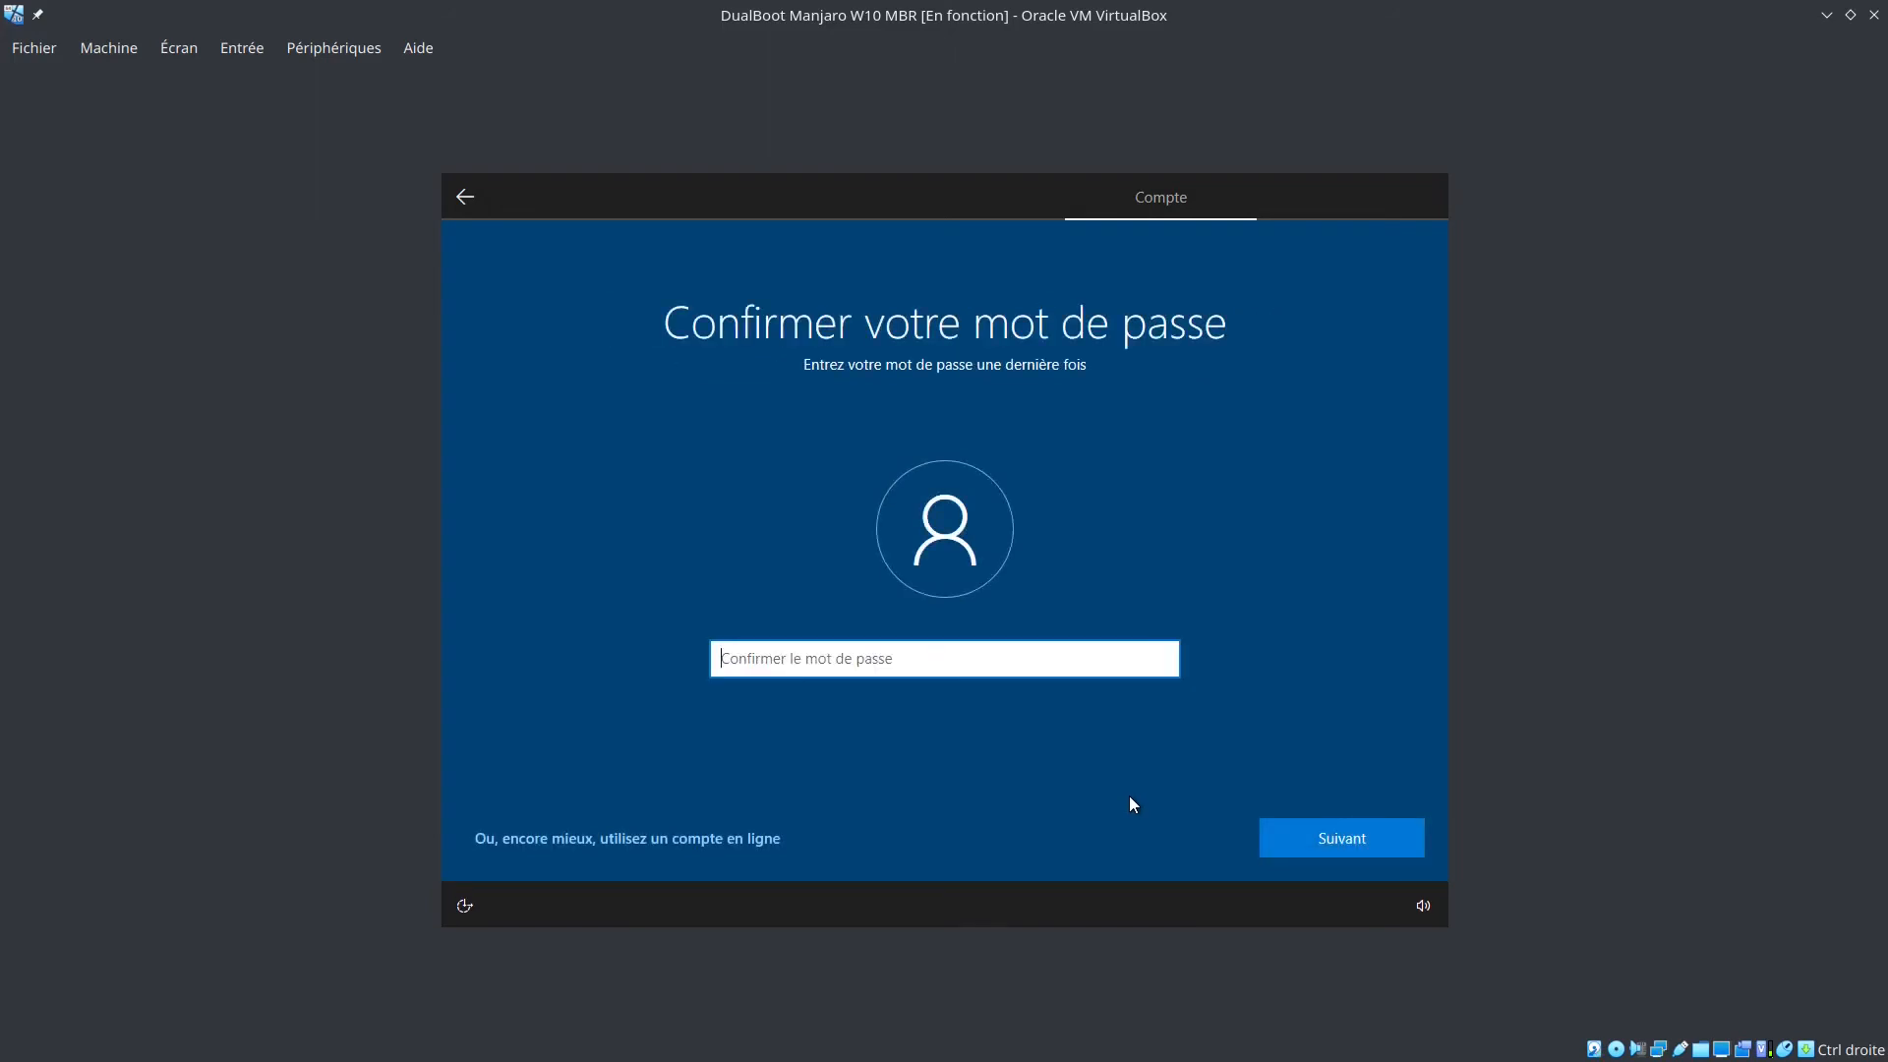
pyautogui.write('•••••••')
pyautogui.press('Return')
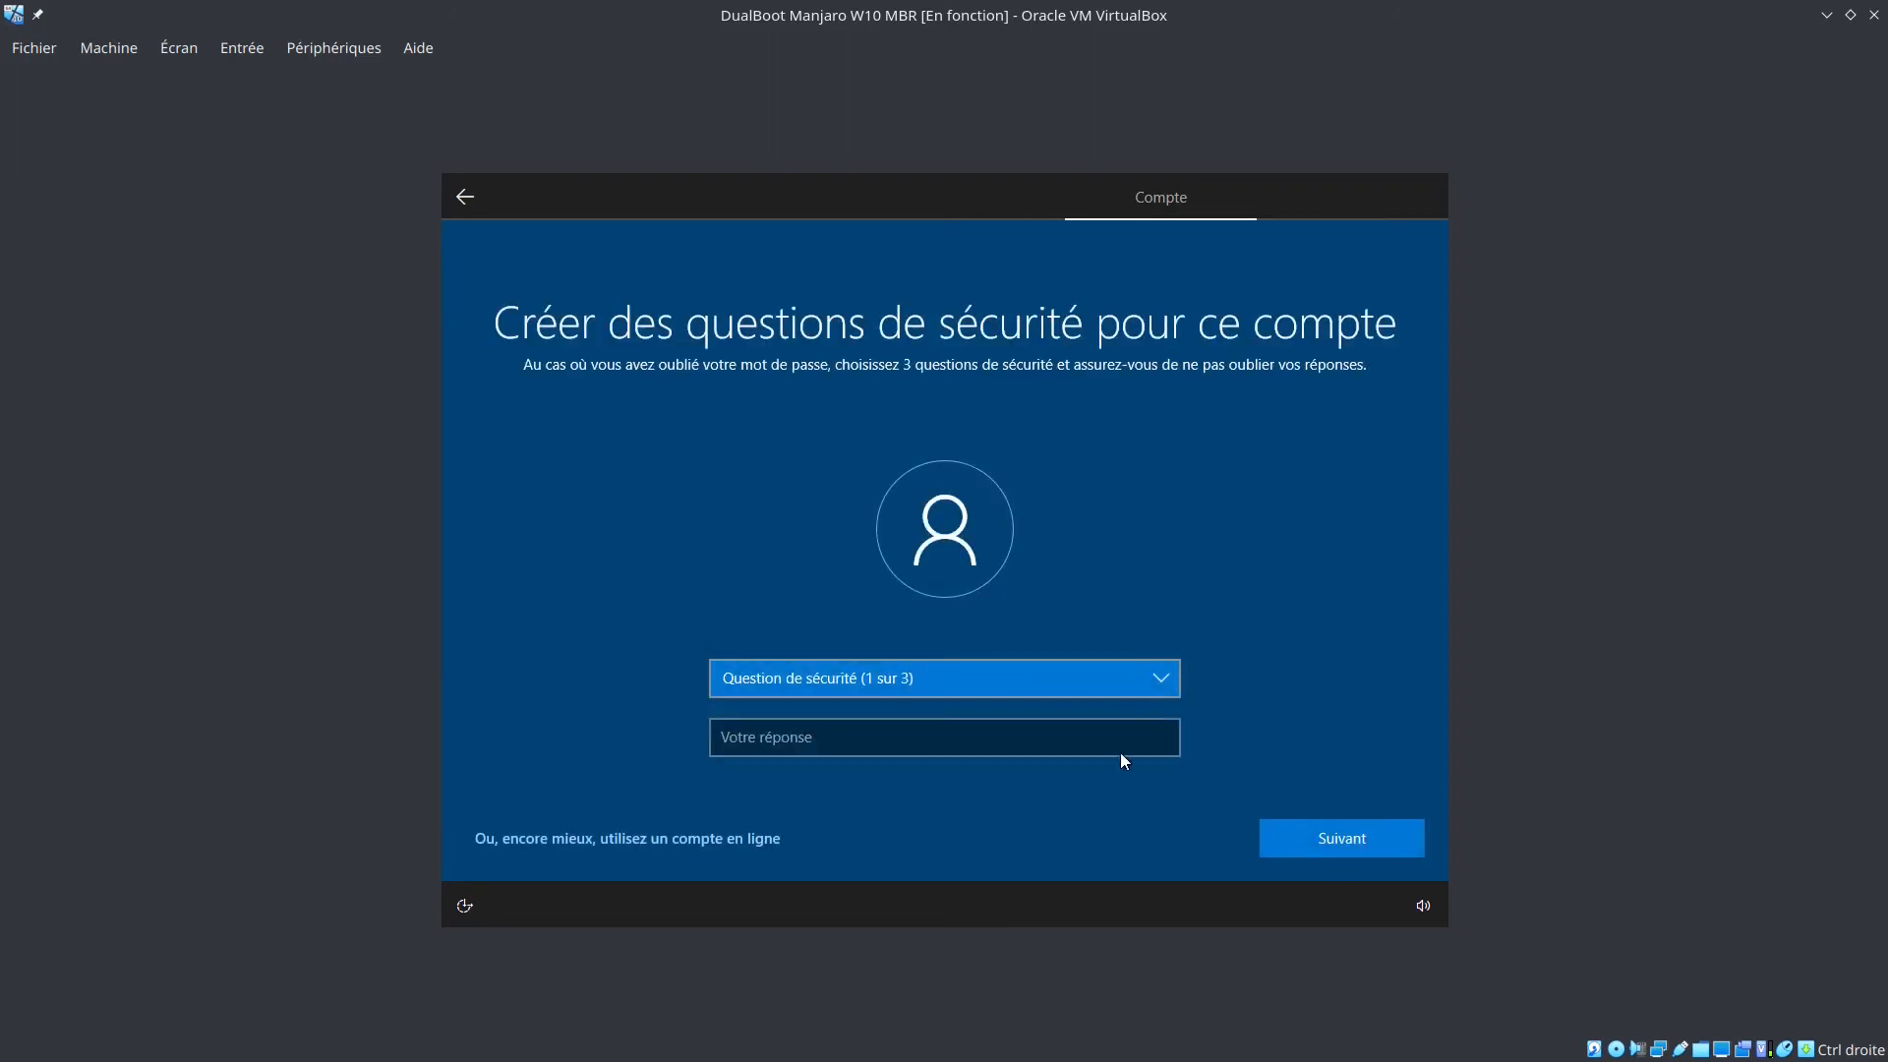
# Set the first security question to « Quel était le nom de votre premier animal de compagnie ? » and enter the security answer
pyautogui.click(1017, 737)
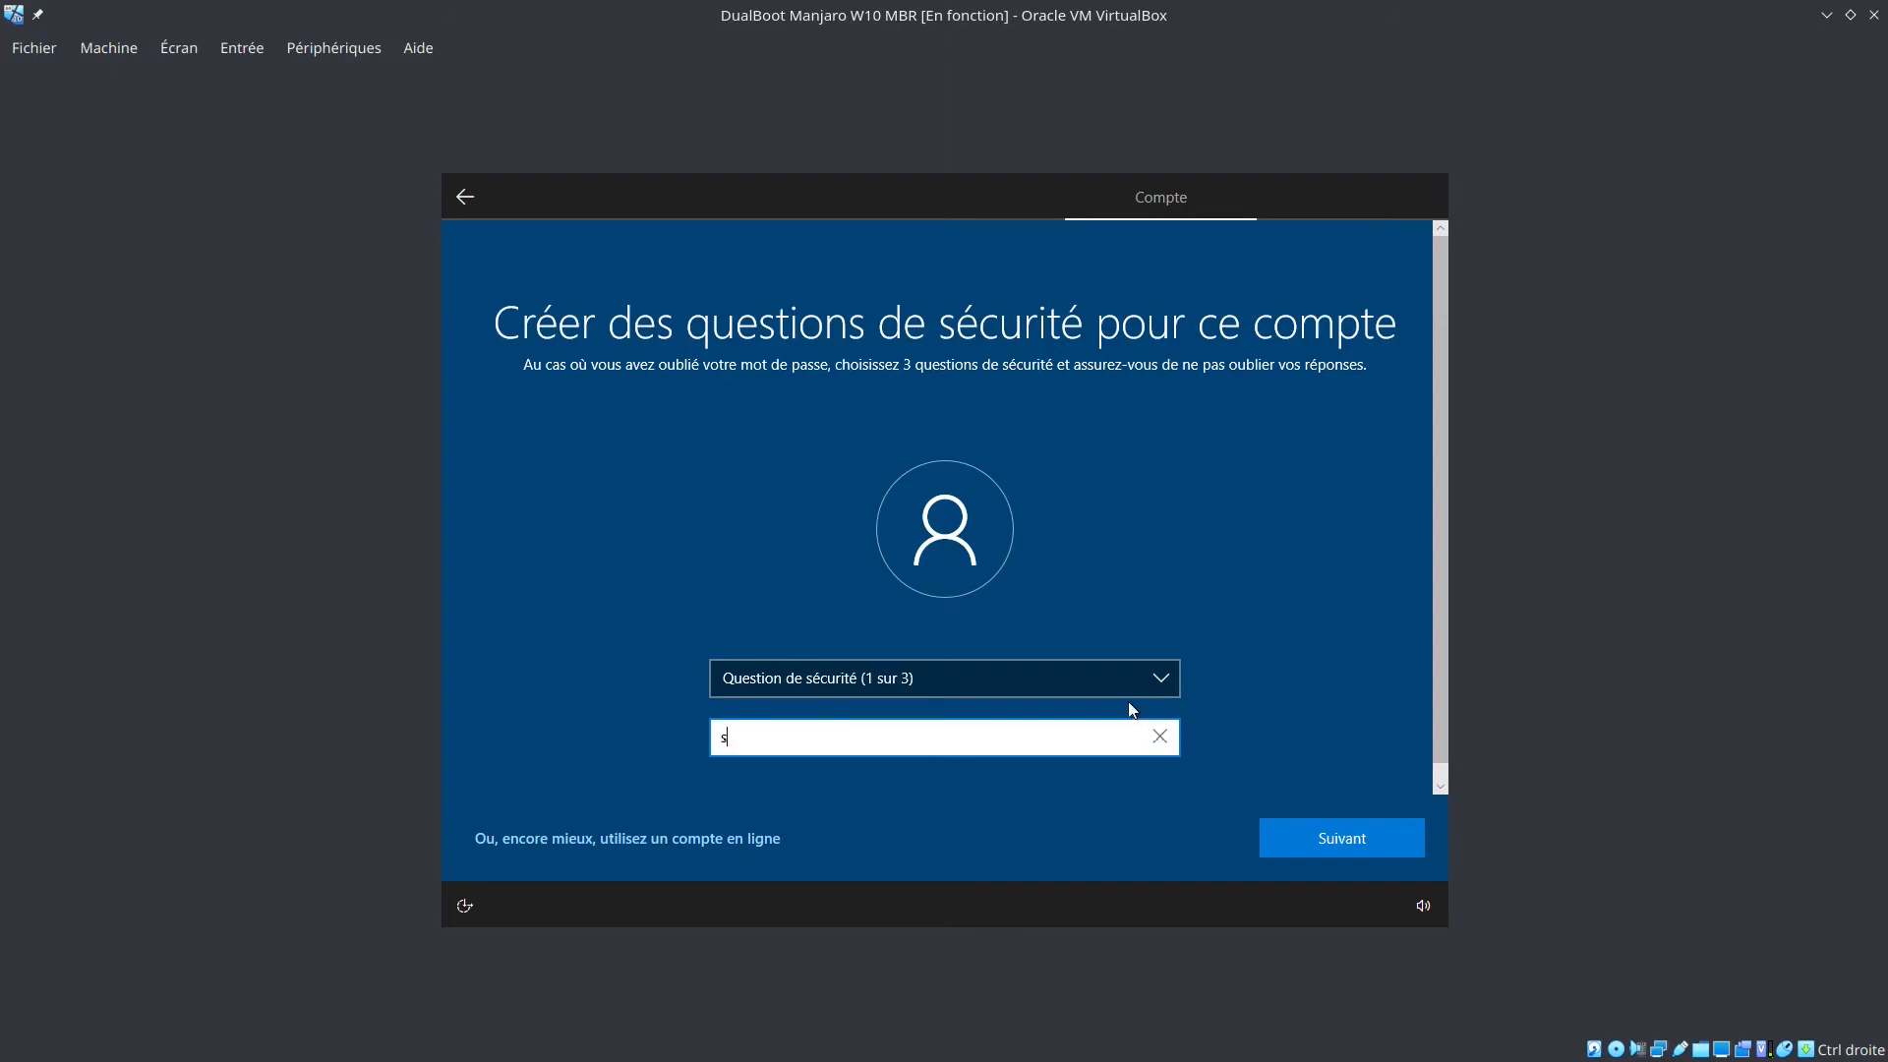
pyautogui.click(1122, 688)
pyautogui.click(1000, 705)
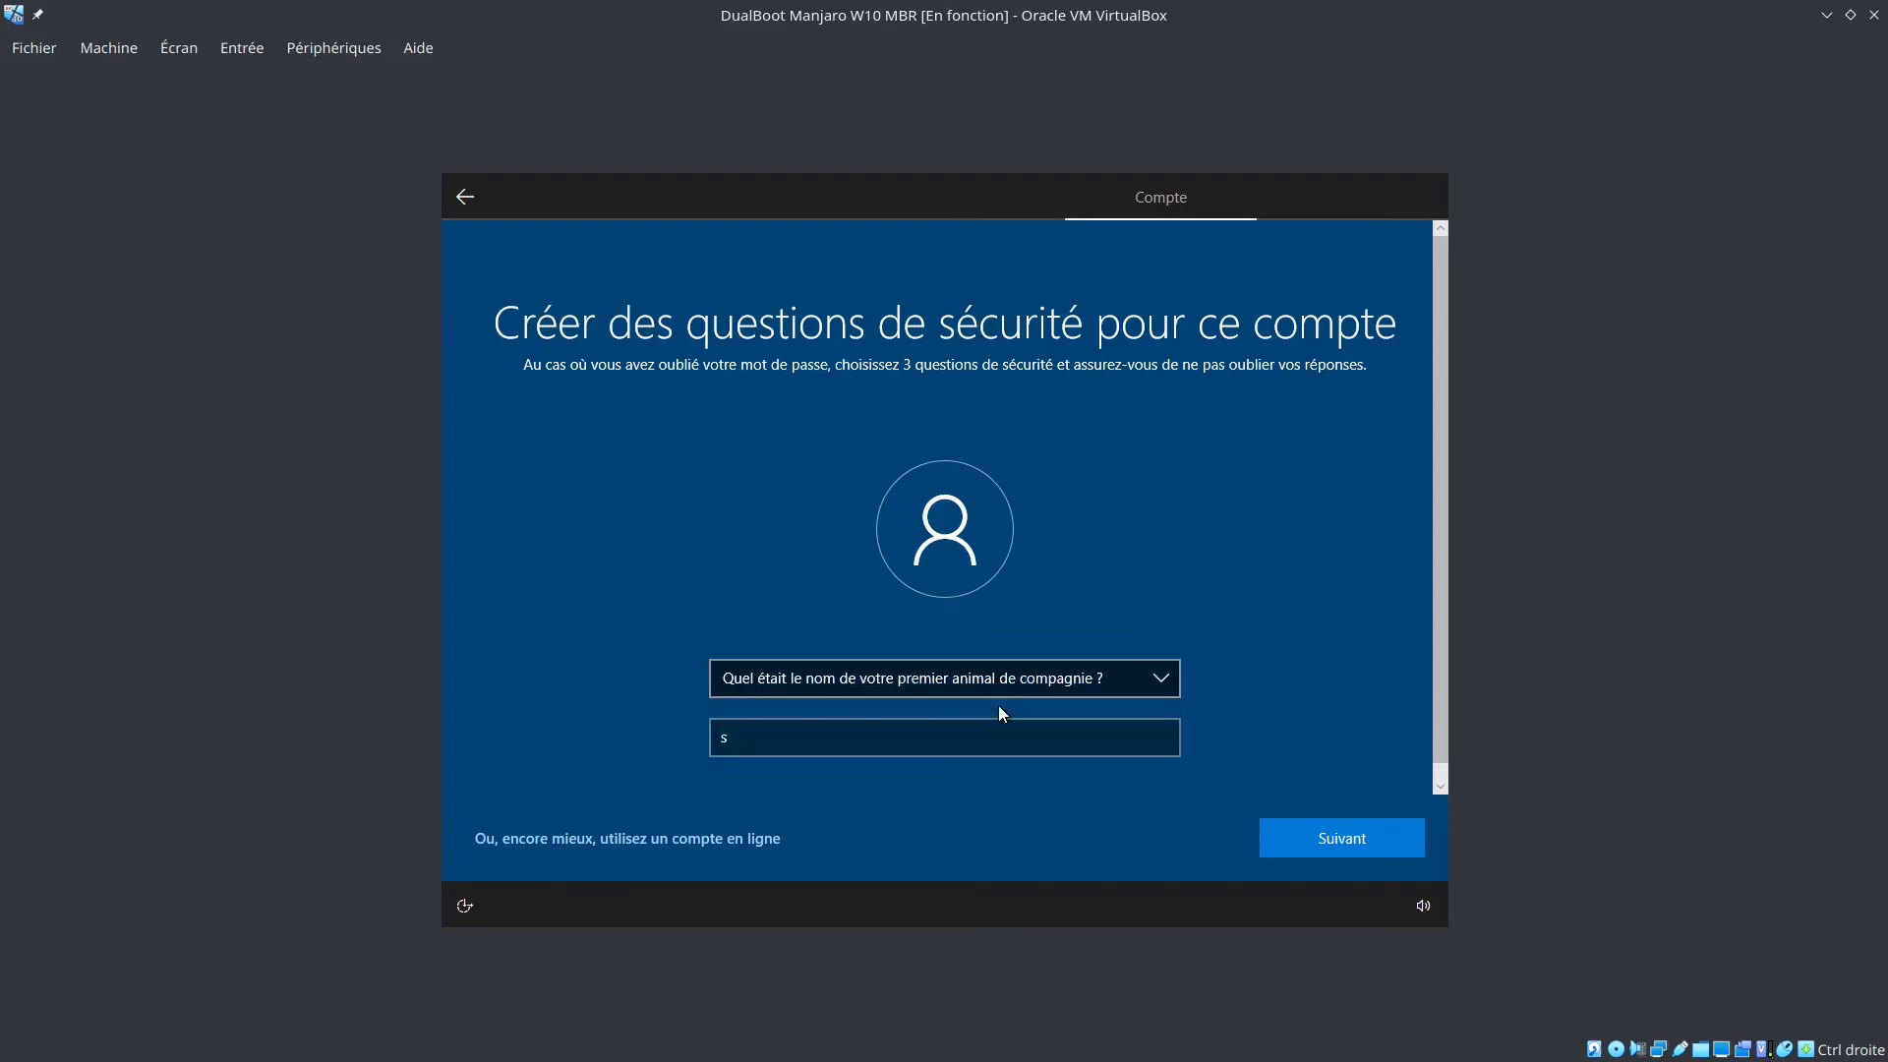
pyautogui.click(1351, 844)
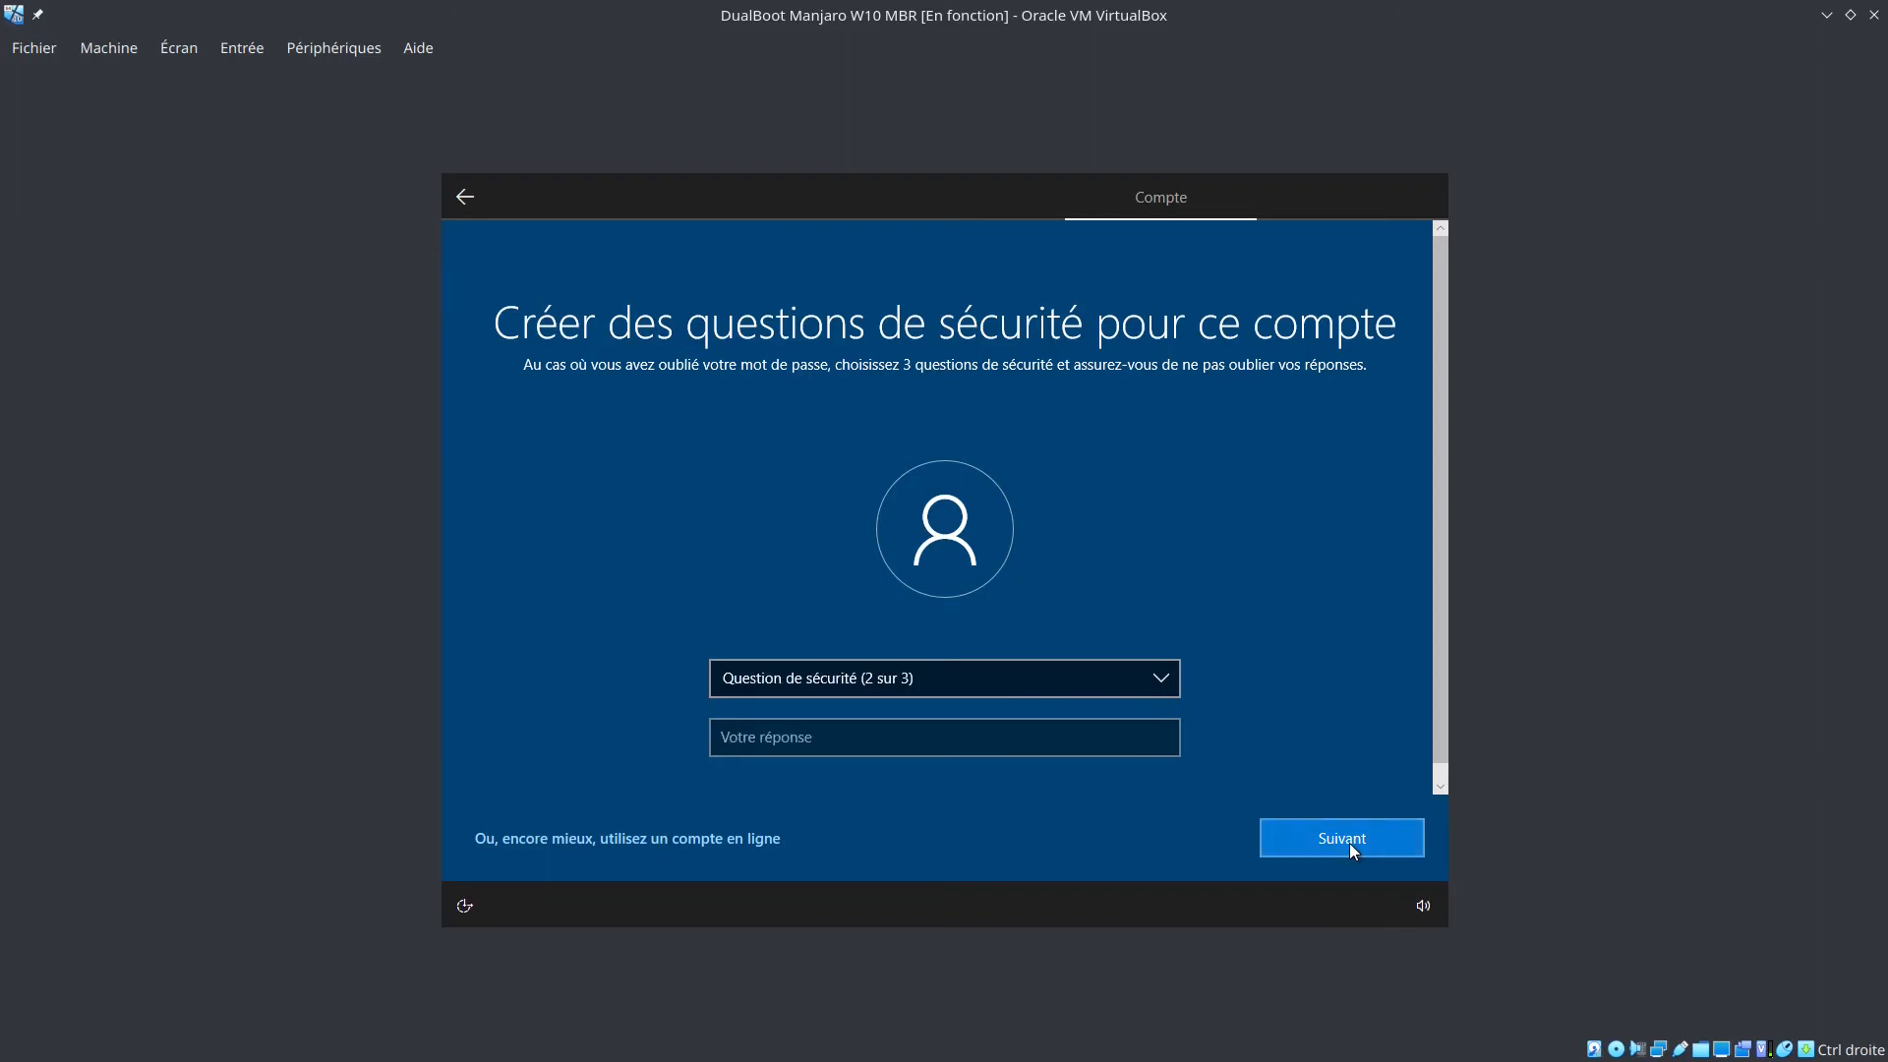
# Set the second security question to « Quel est le nom de la ville où vous êtes né ? » and enter the security answer
pyautogui.click(991, 688)
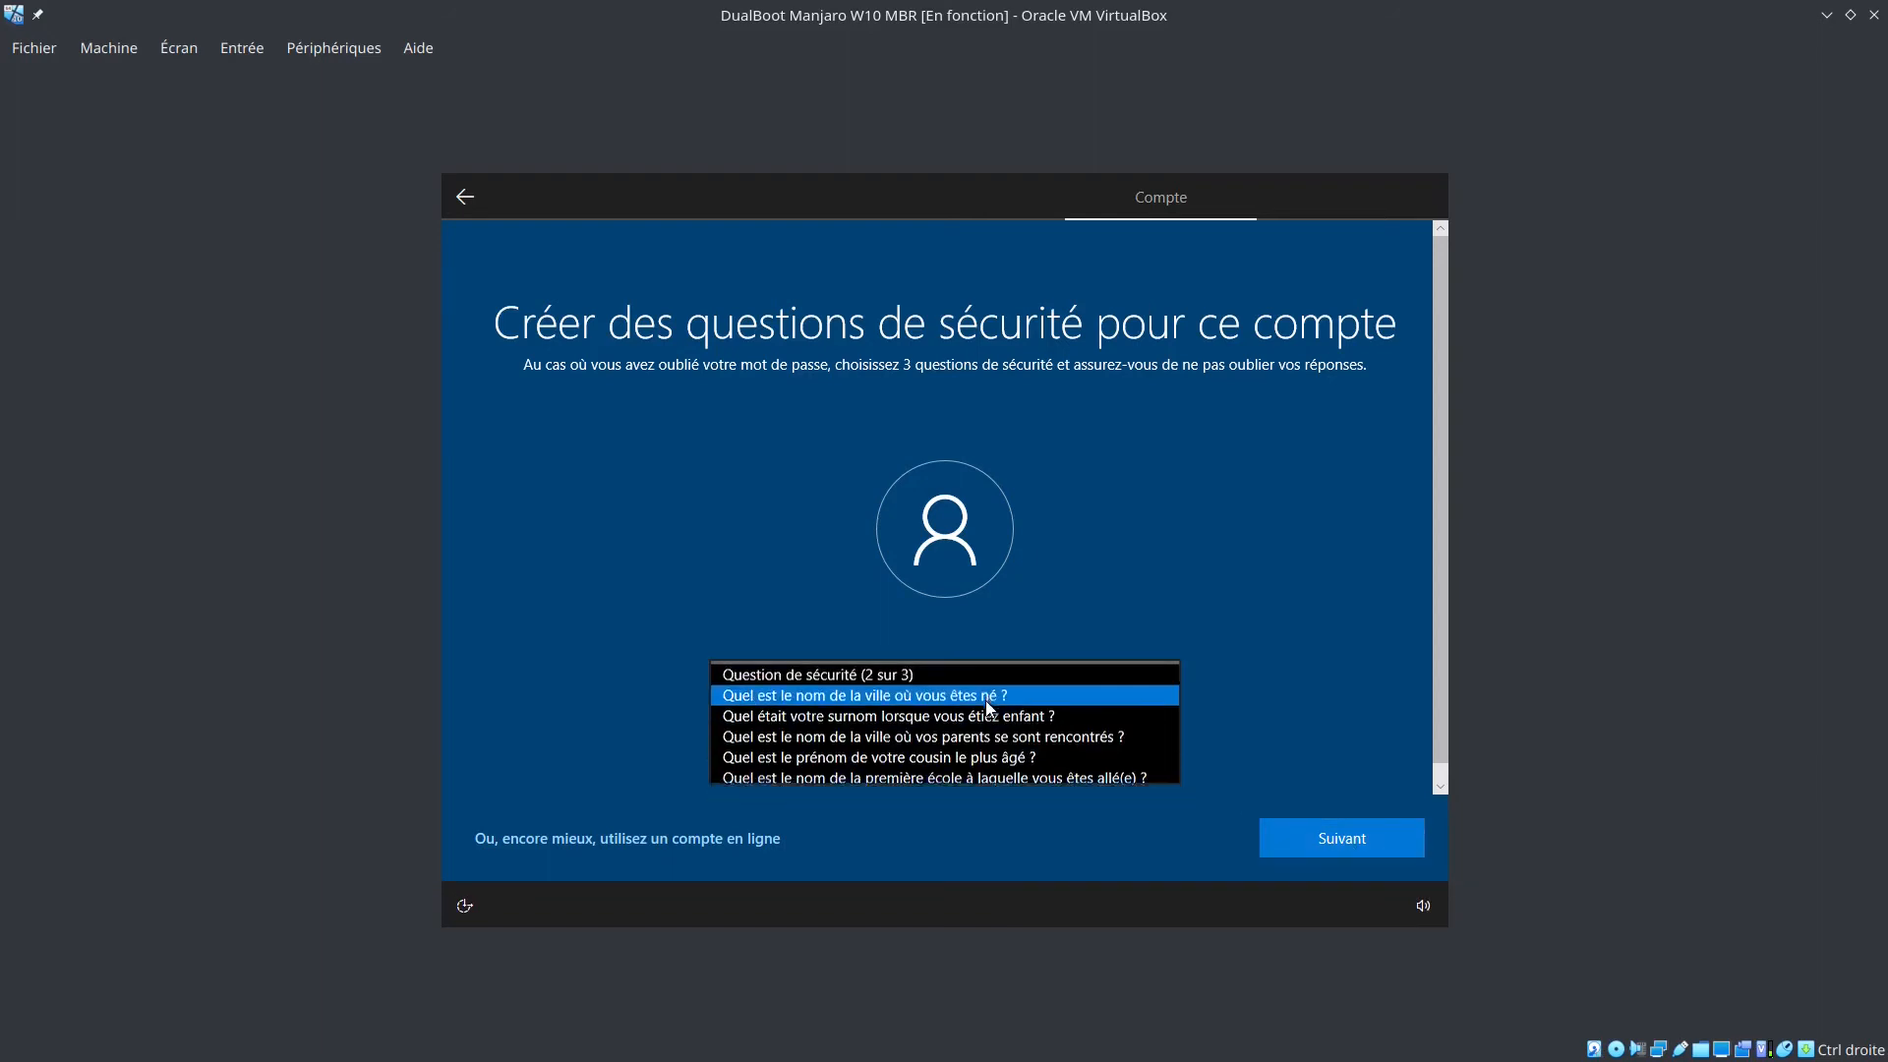
pyautogui.click(988, 701)
pyautogui.click(968, 738)
pyautogui.write('s')
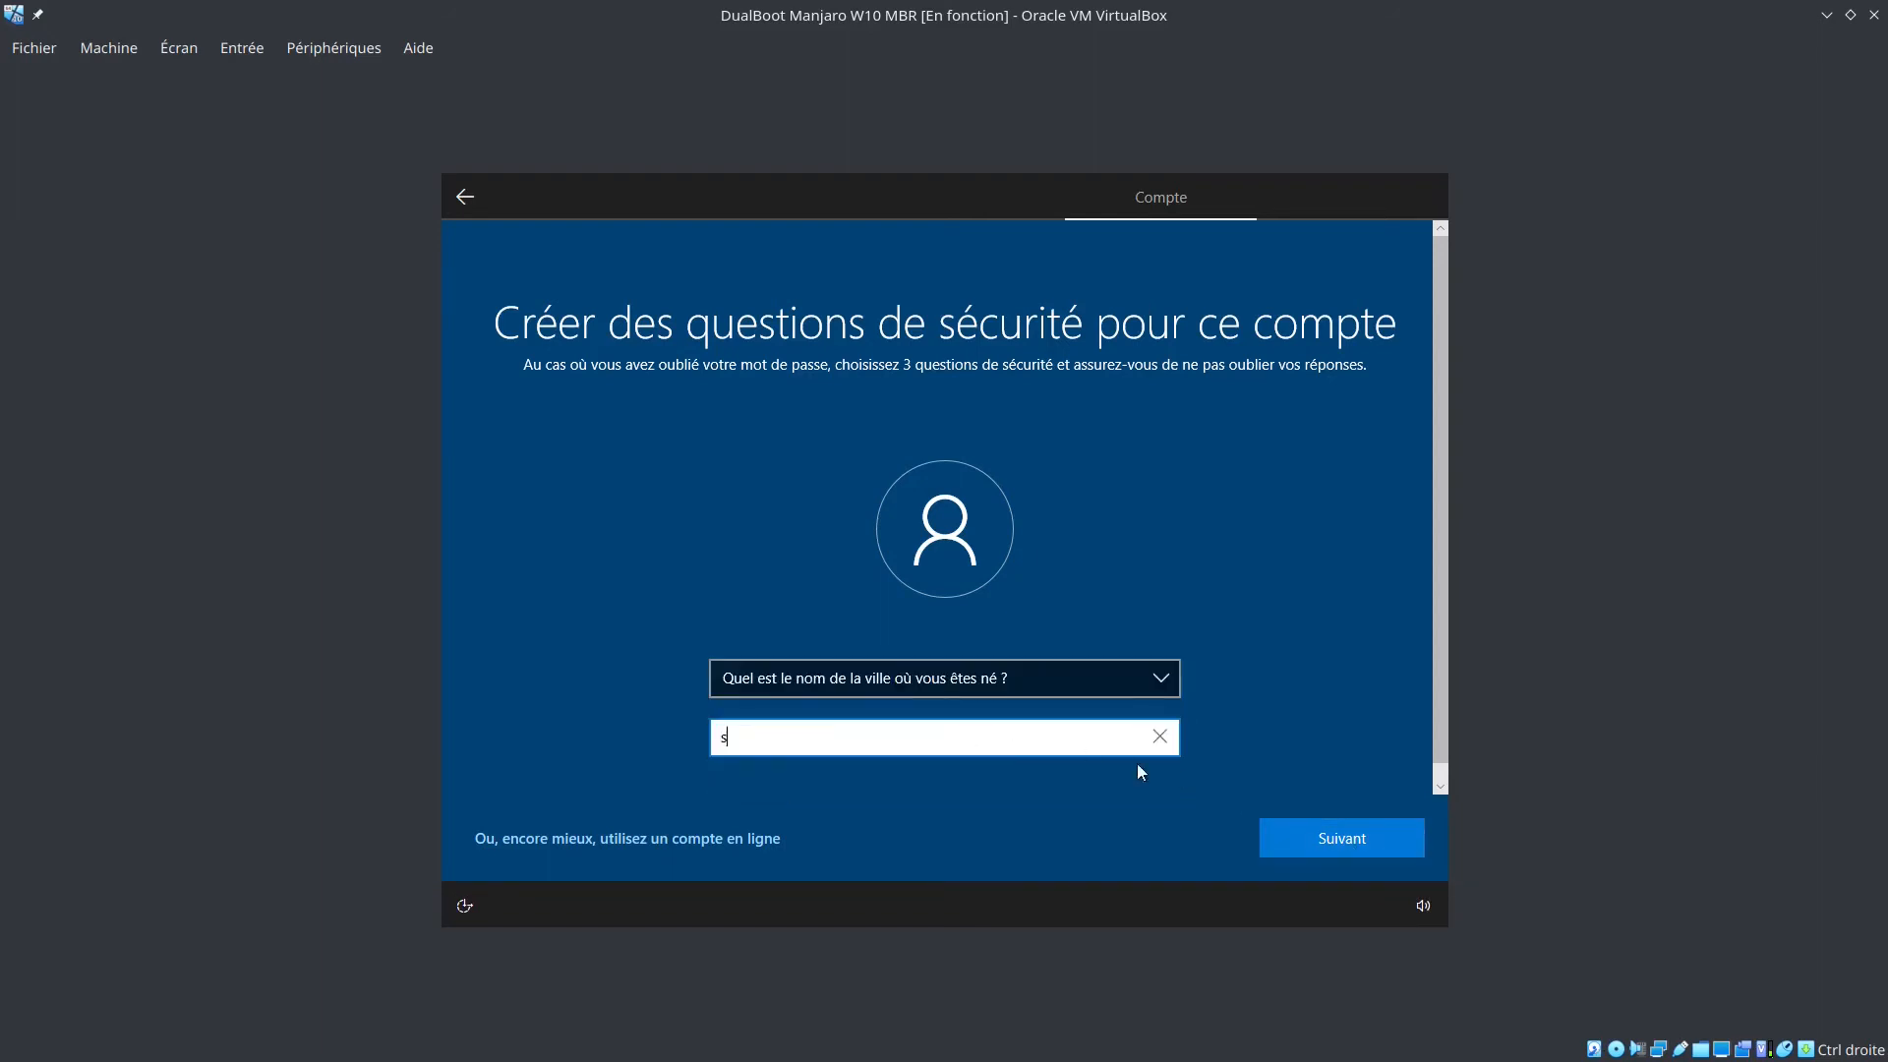
pyautogui.click(1335, 834)
# Set the third security question to « Quel était votre surnom lorsque vous étiez enfant ? » and enter the security answer
pyautogui.click(913, 678)
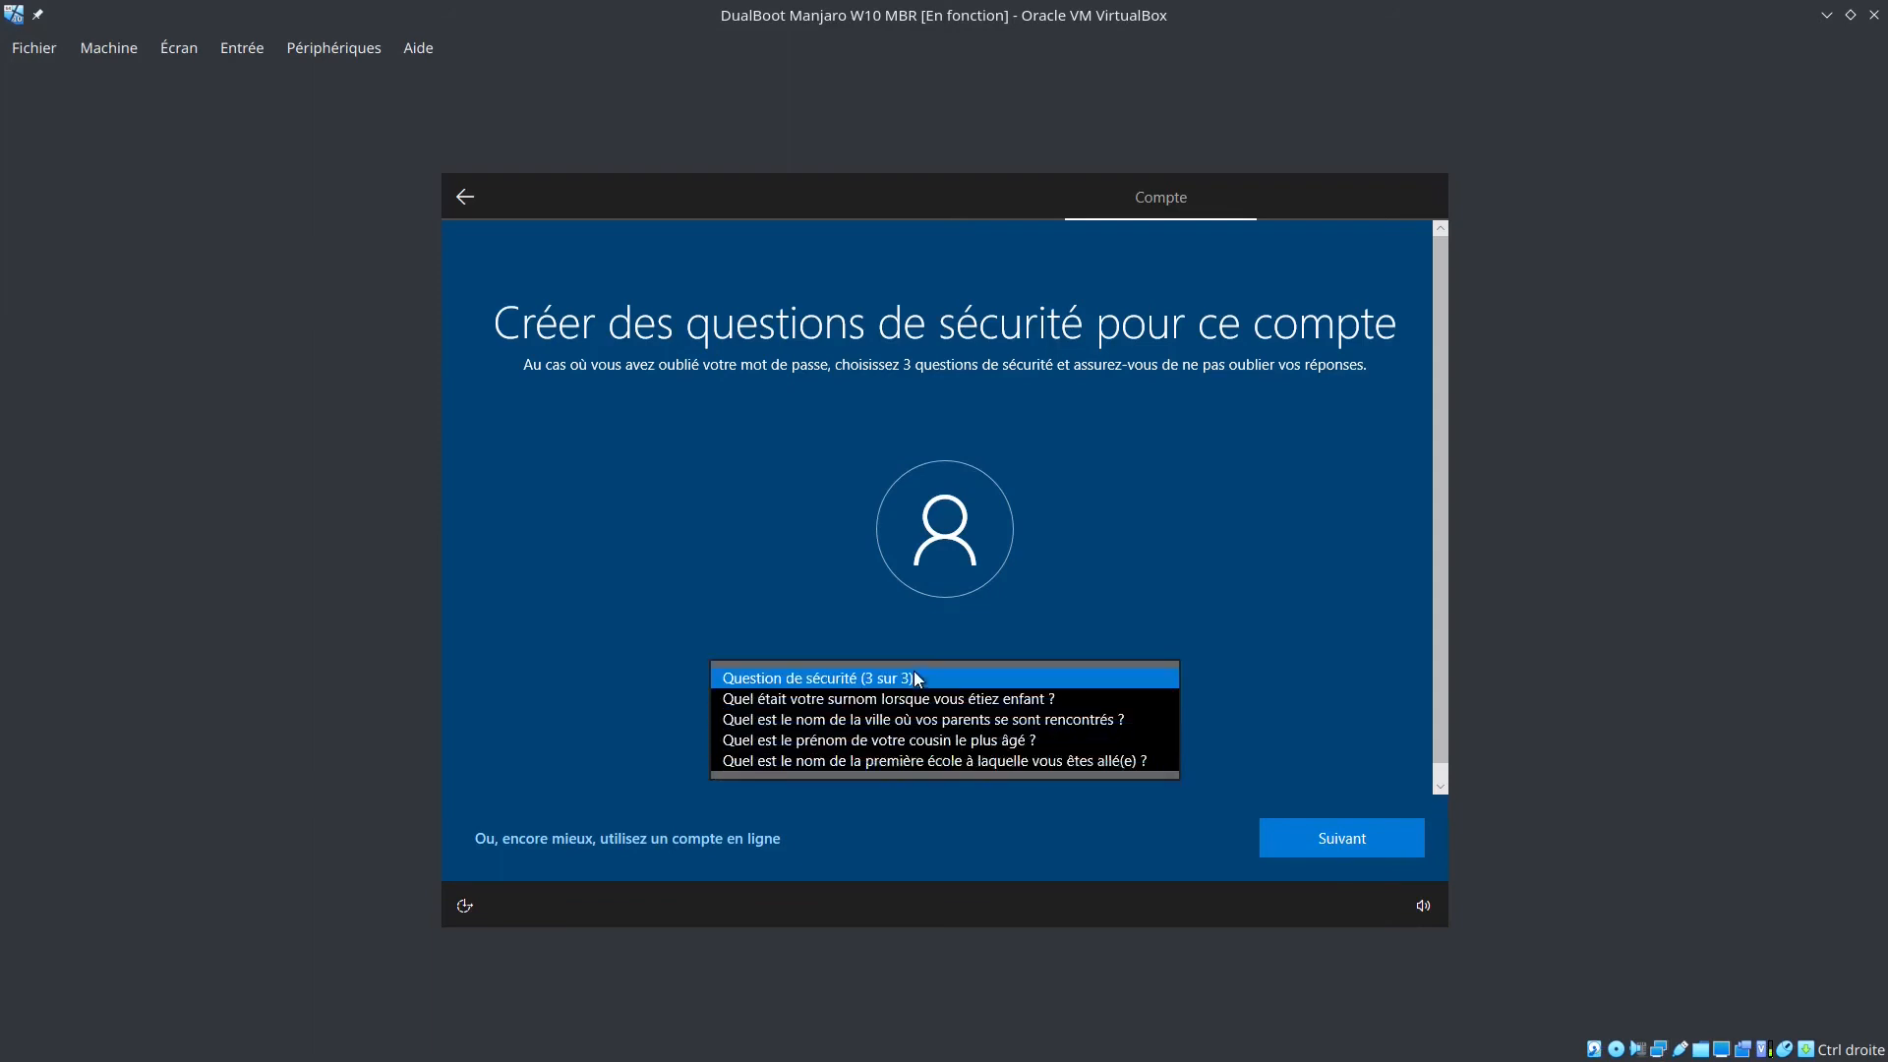
pyautogui.click(907, 699)
pyautogui.click(869, 738)
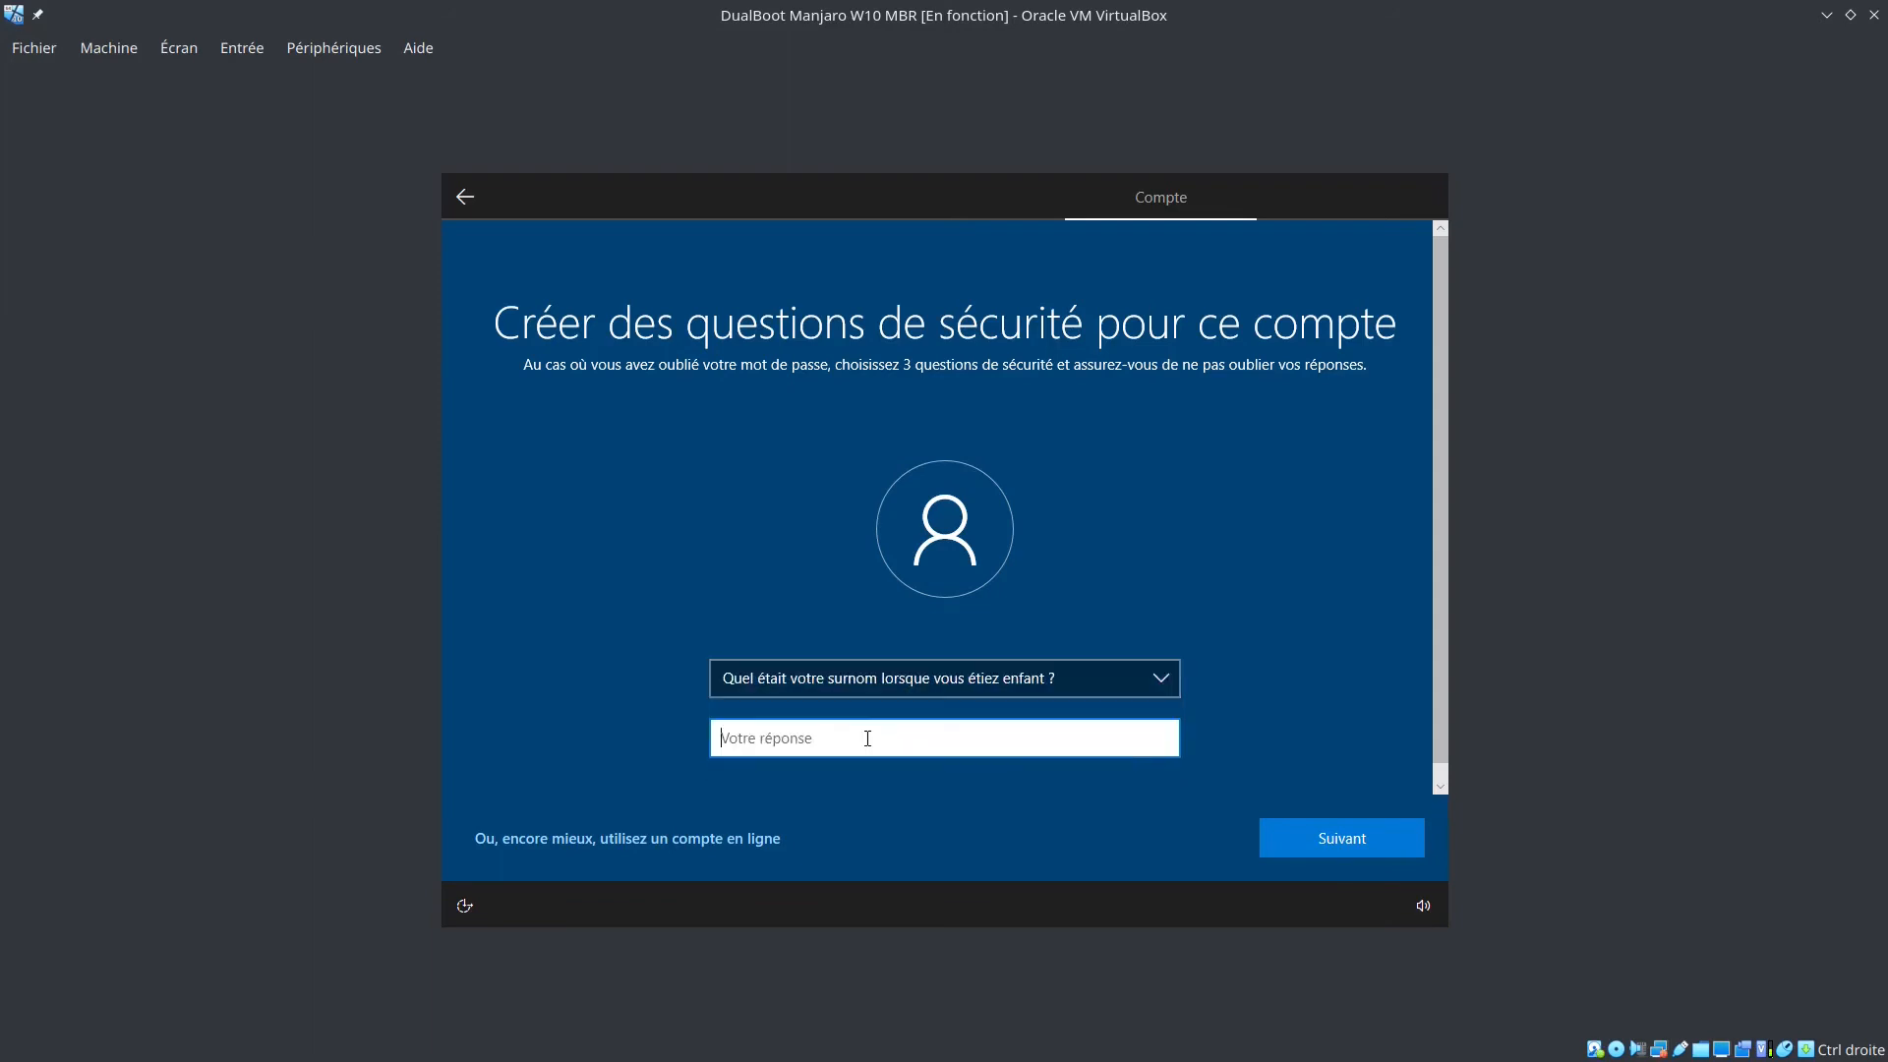
pyautogui.write('s')
pyautogui.click(1337, 835)
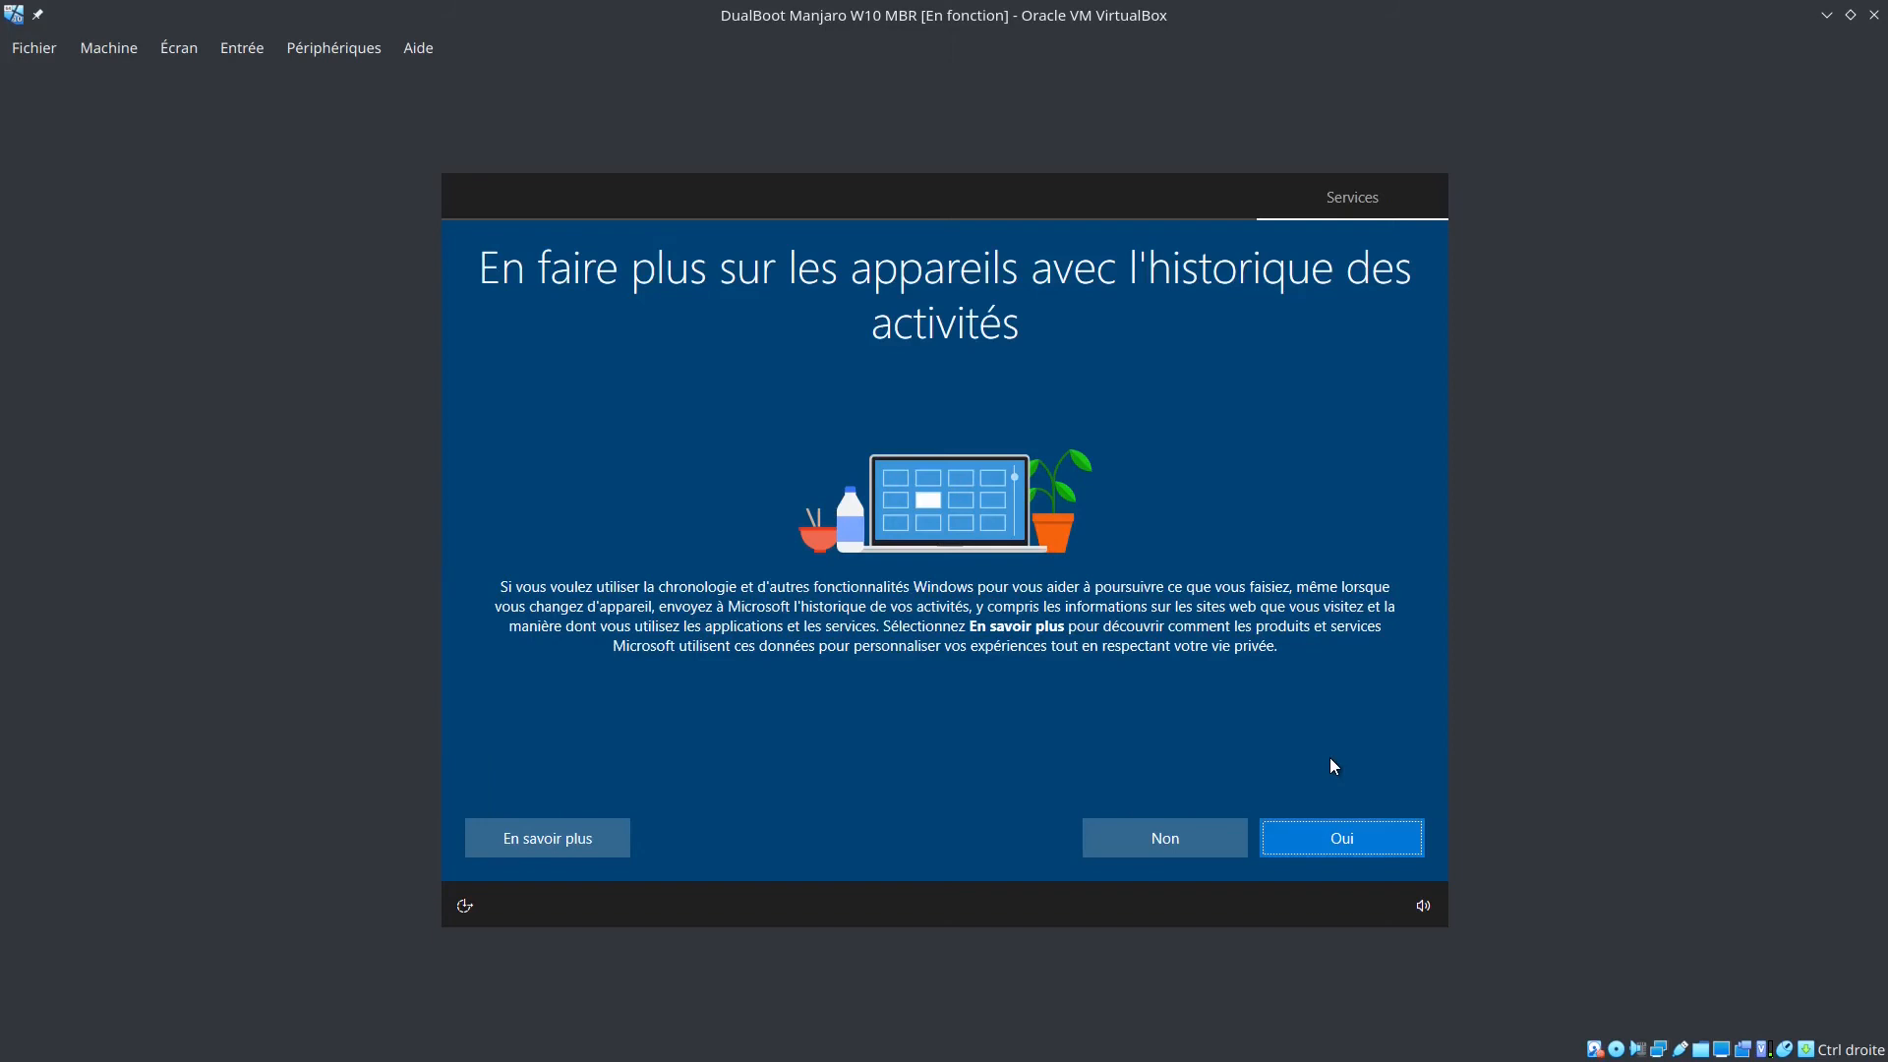
# Decline sending the activity history to Microsoft and choose not to use online speech recognition
pyautogui.click(1141, 853)
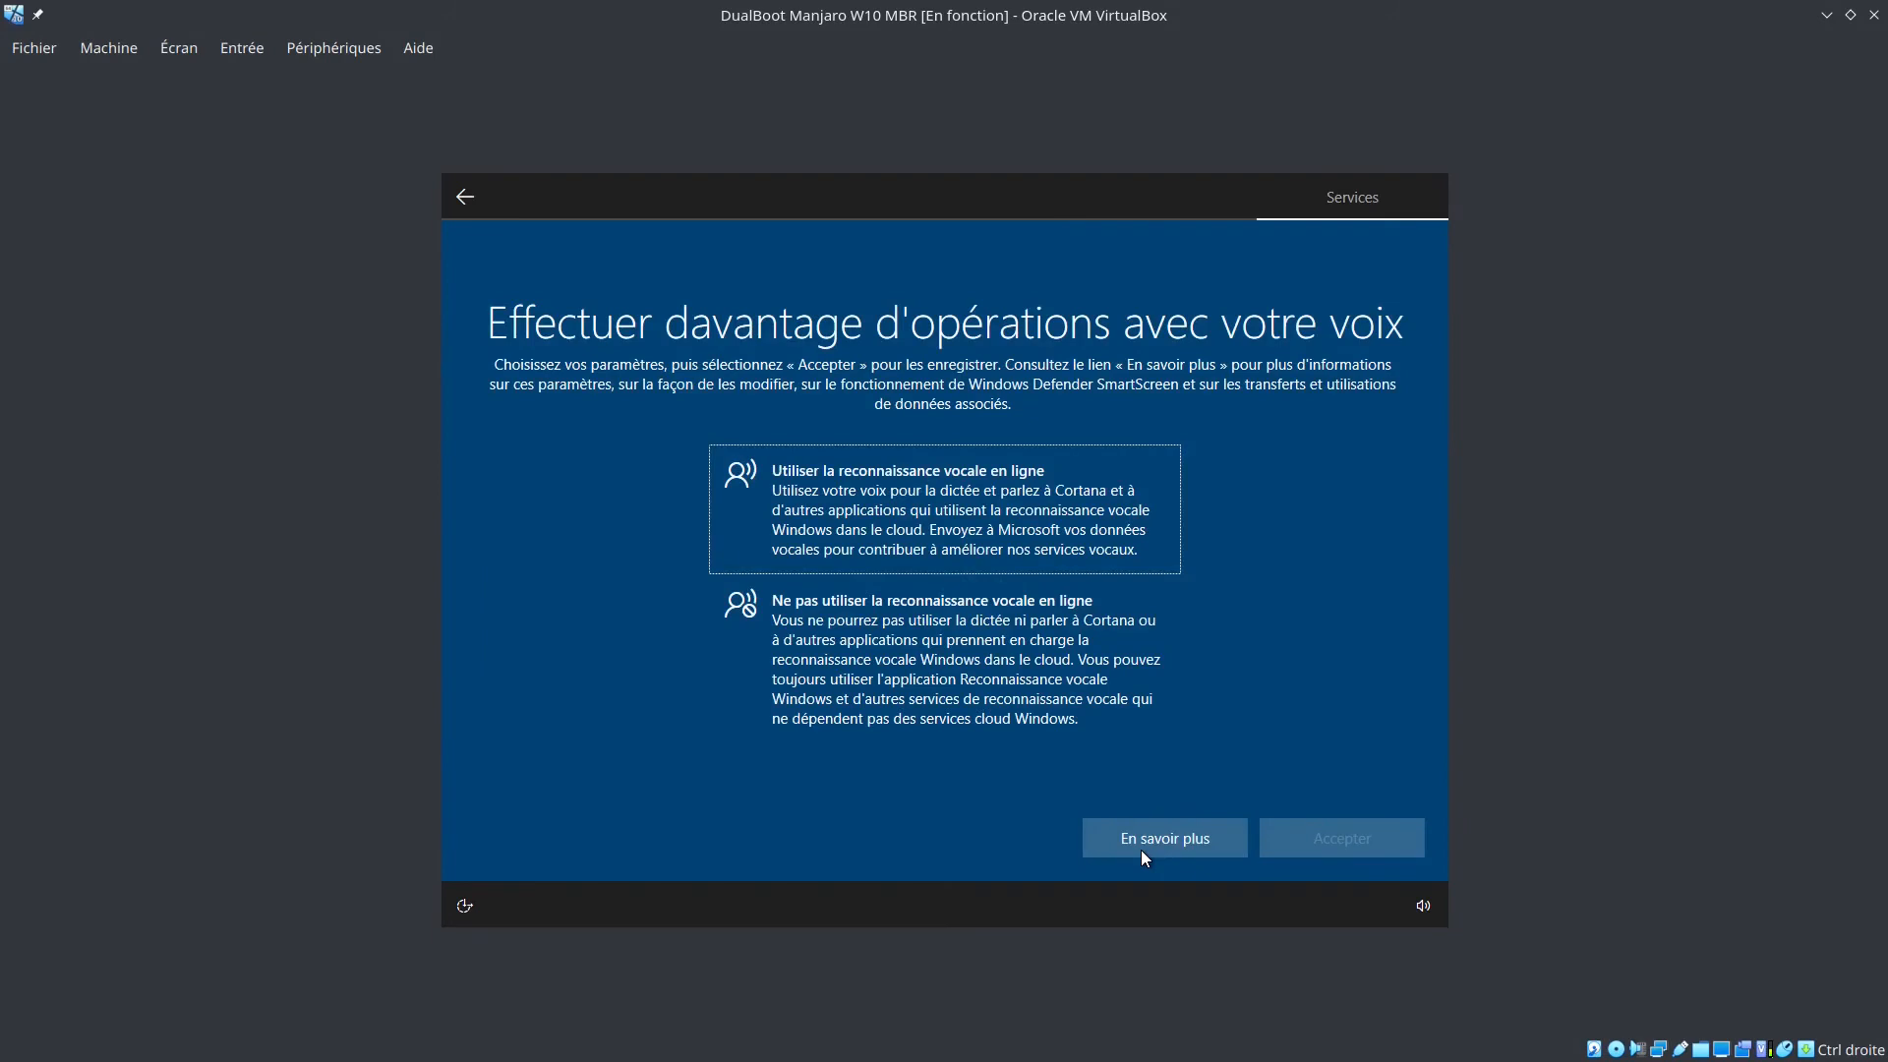
pyautogui.click(869, 639)
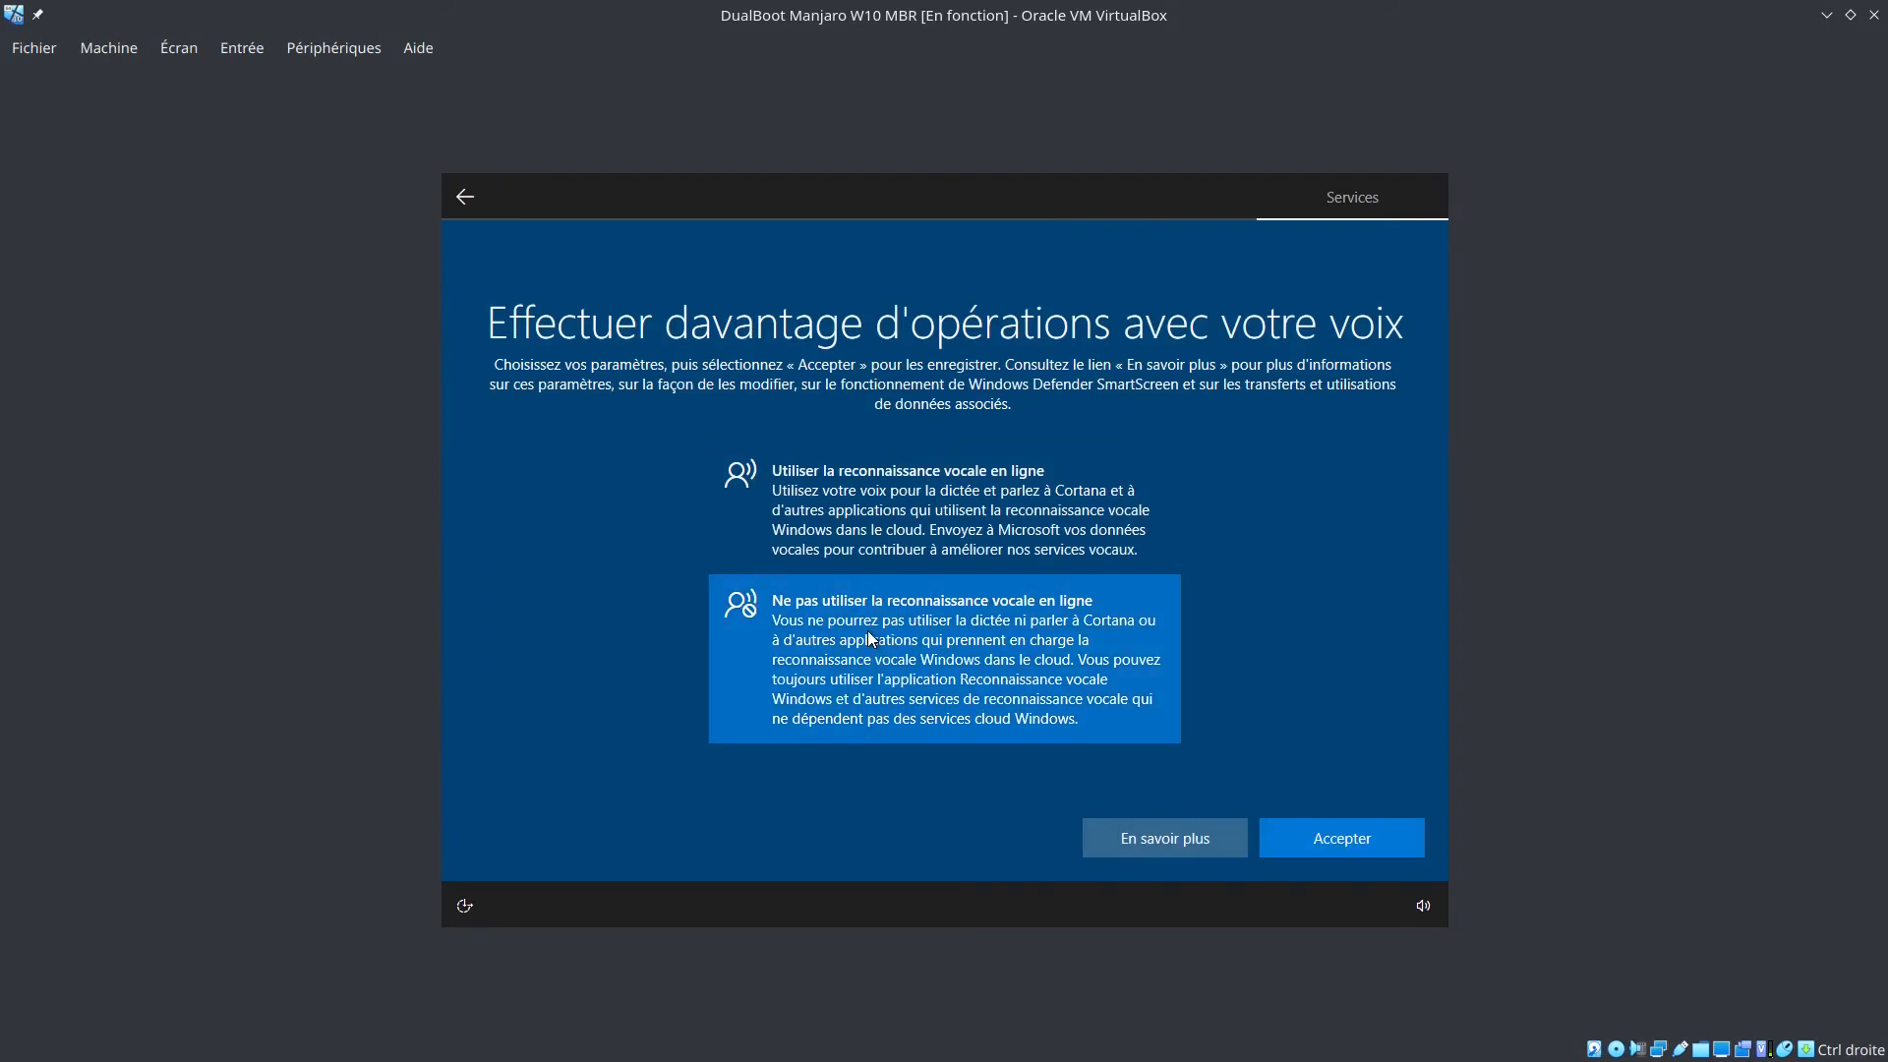
pyautogui.click(1357, 851)
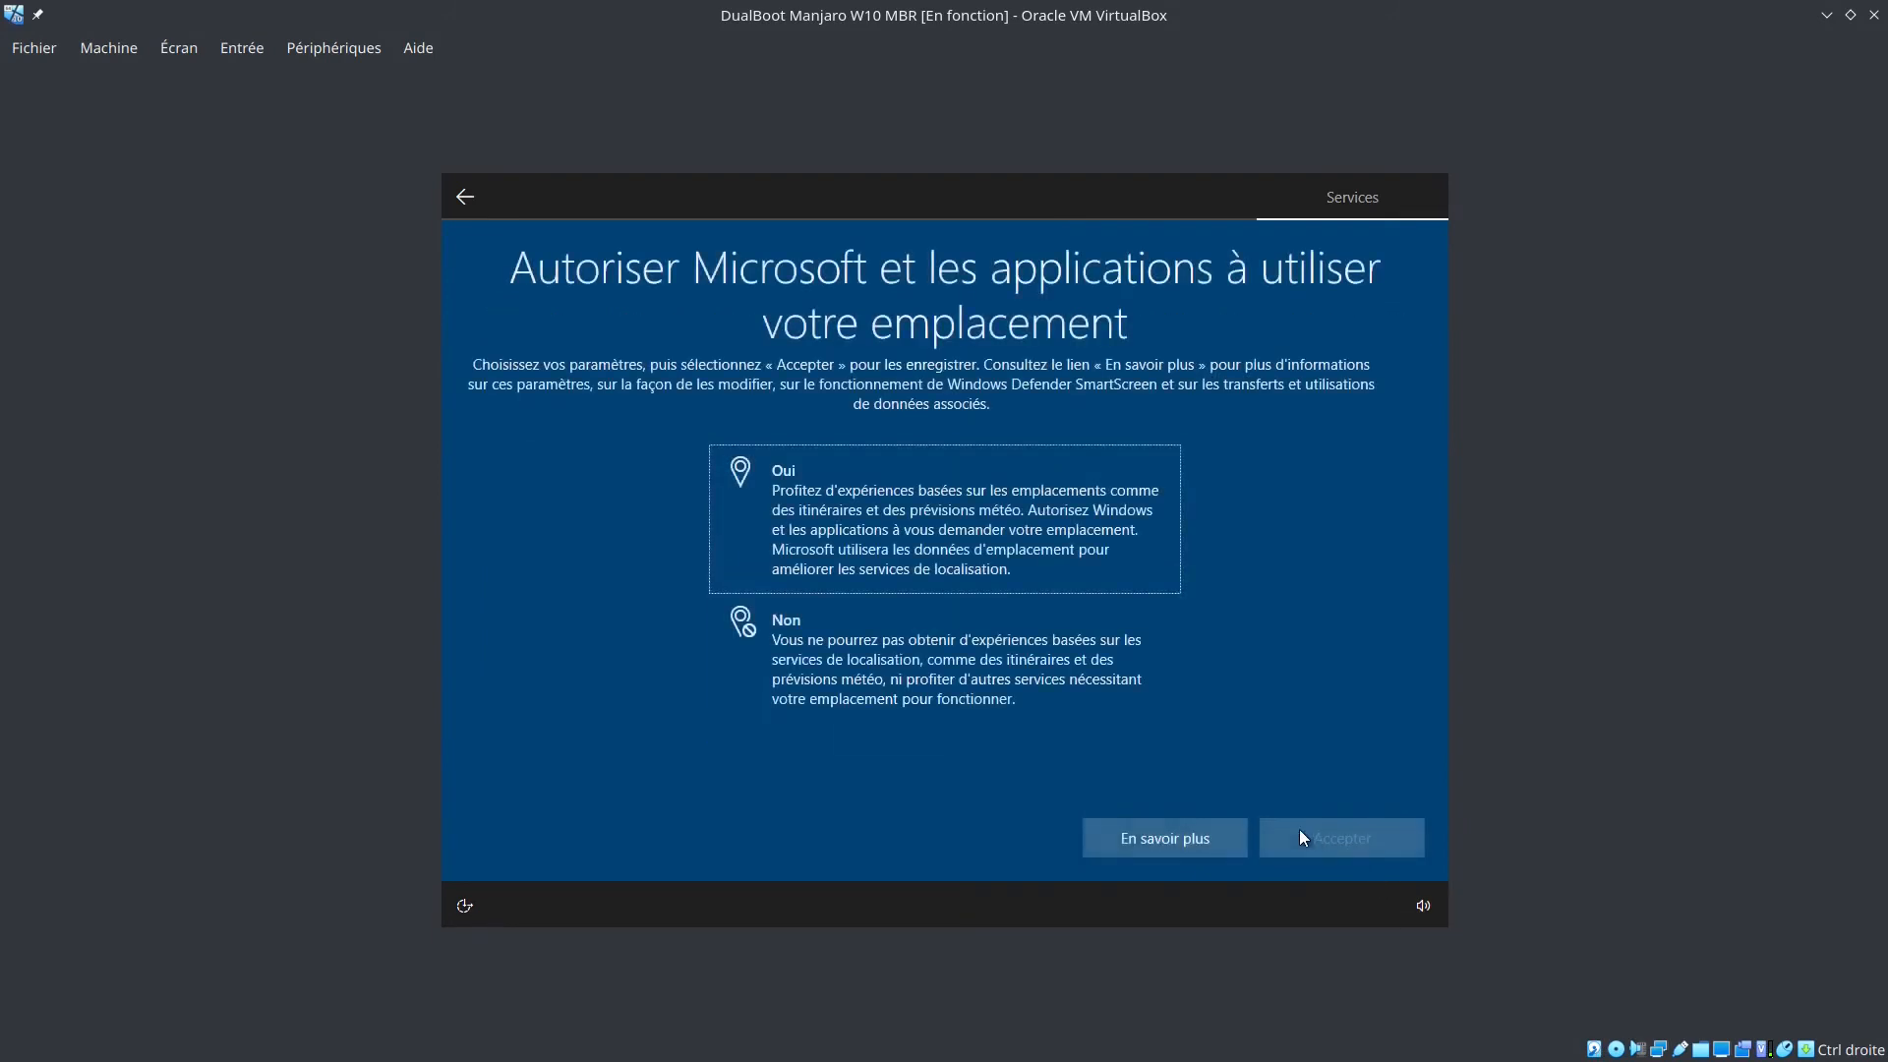
# Refuse location access for Microsoft and the applications, and decline the Localiser mon appareil feature
pyautogui.click(1361, 854)
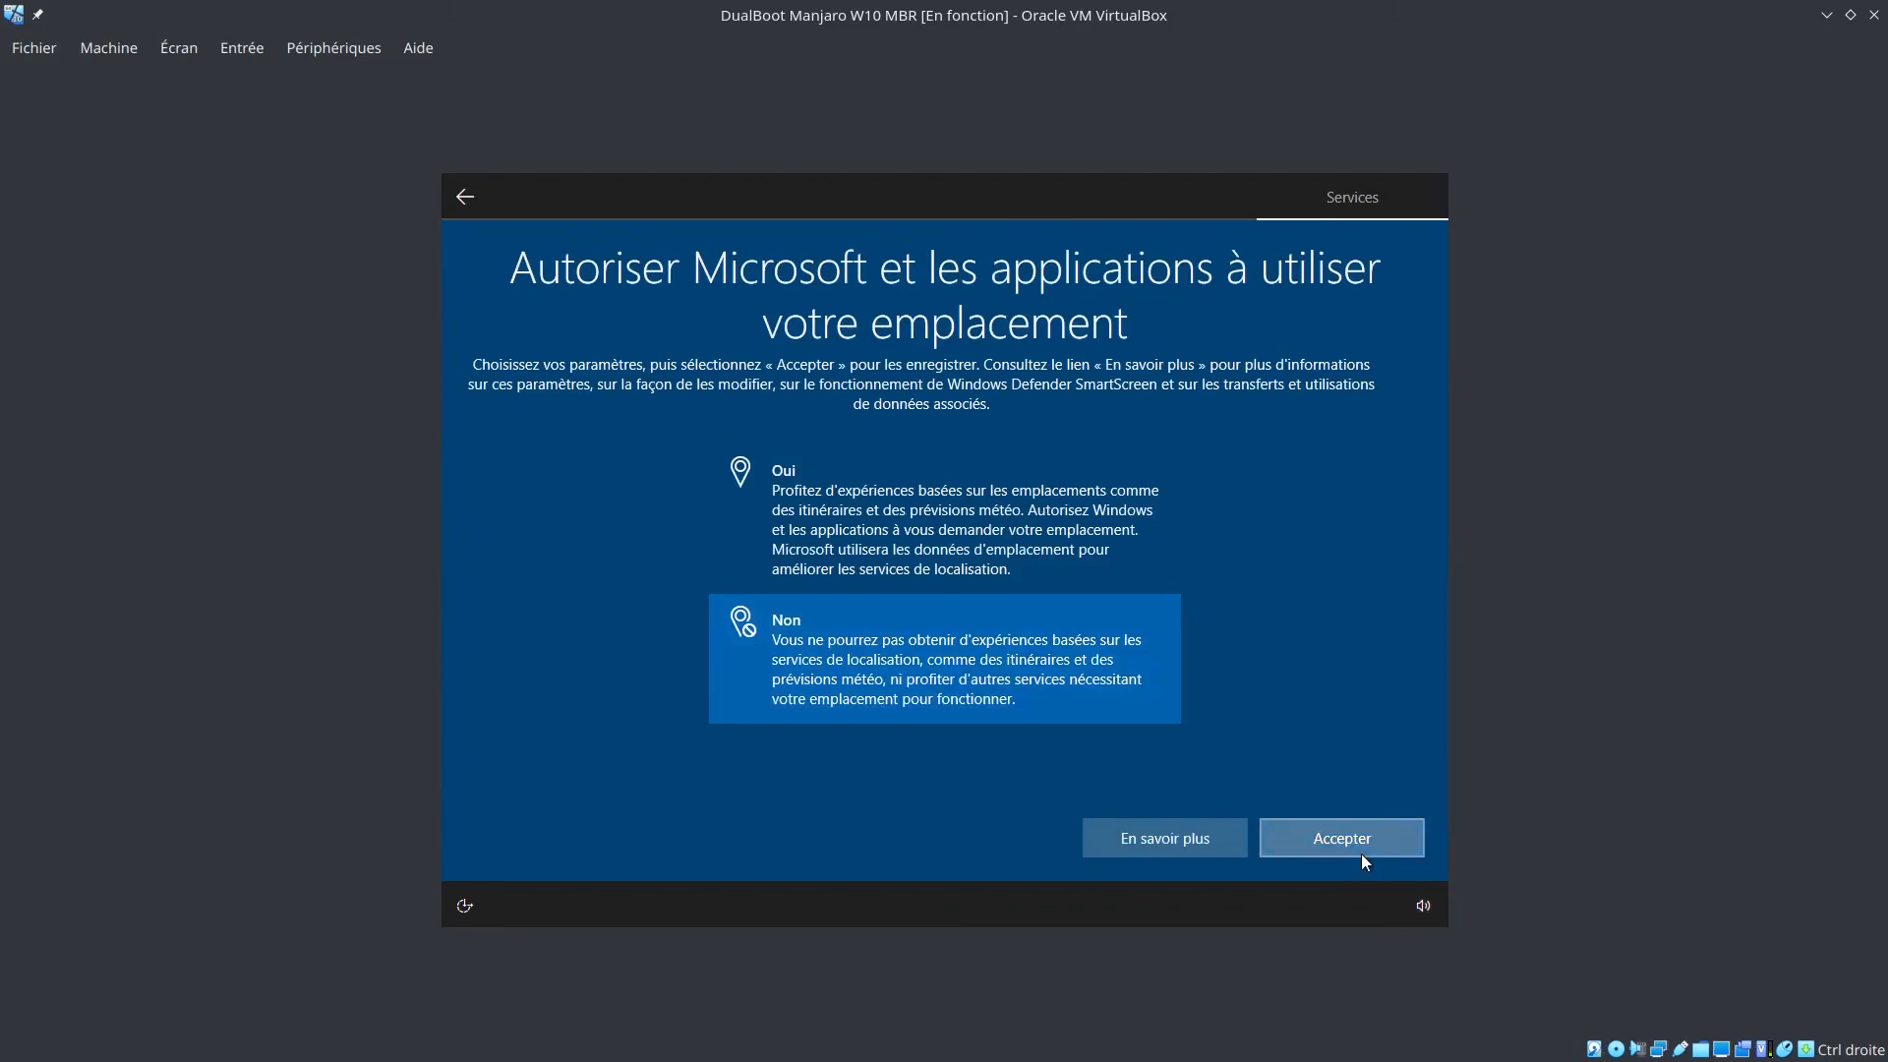
pyautogui.click(953, 639)
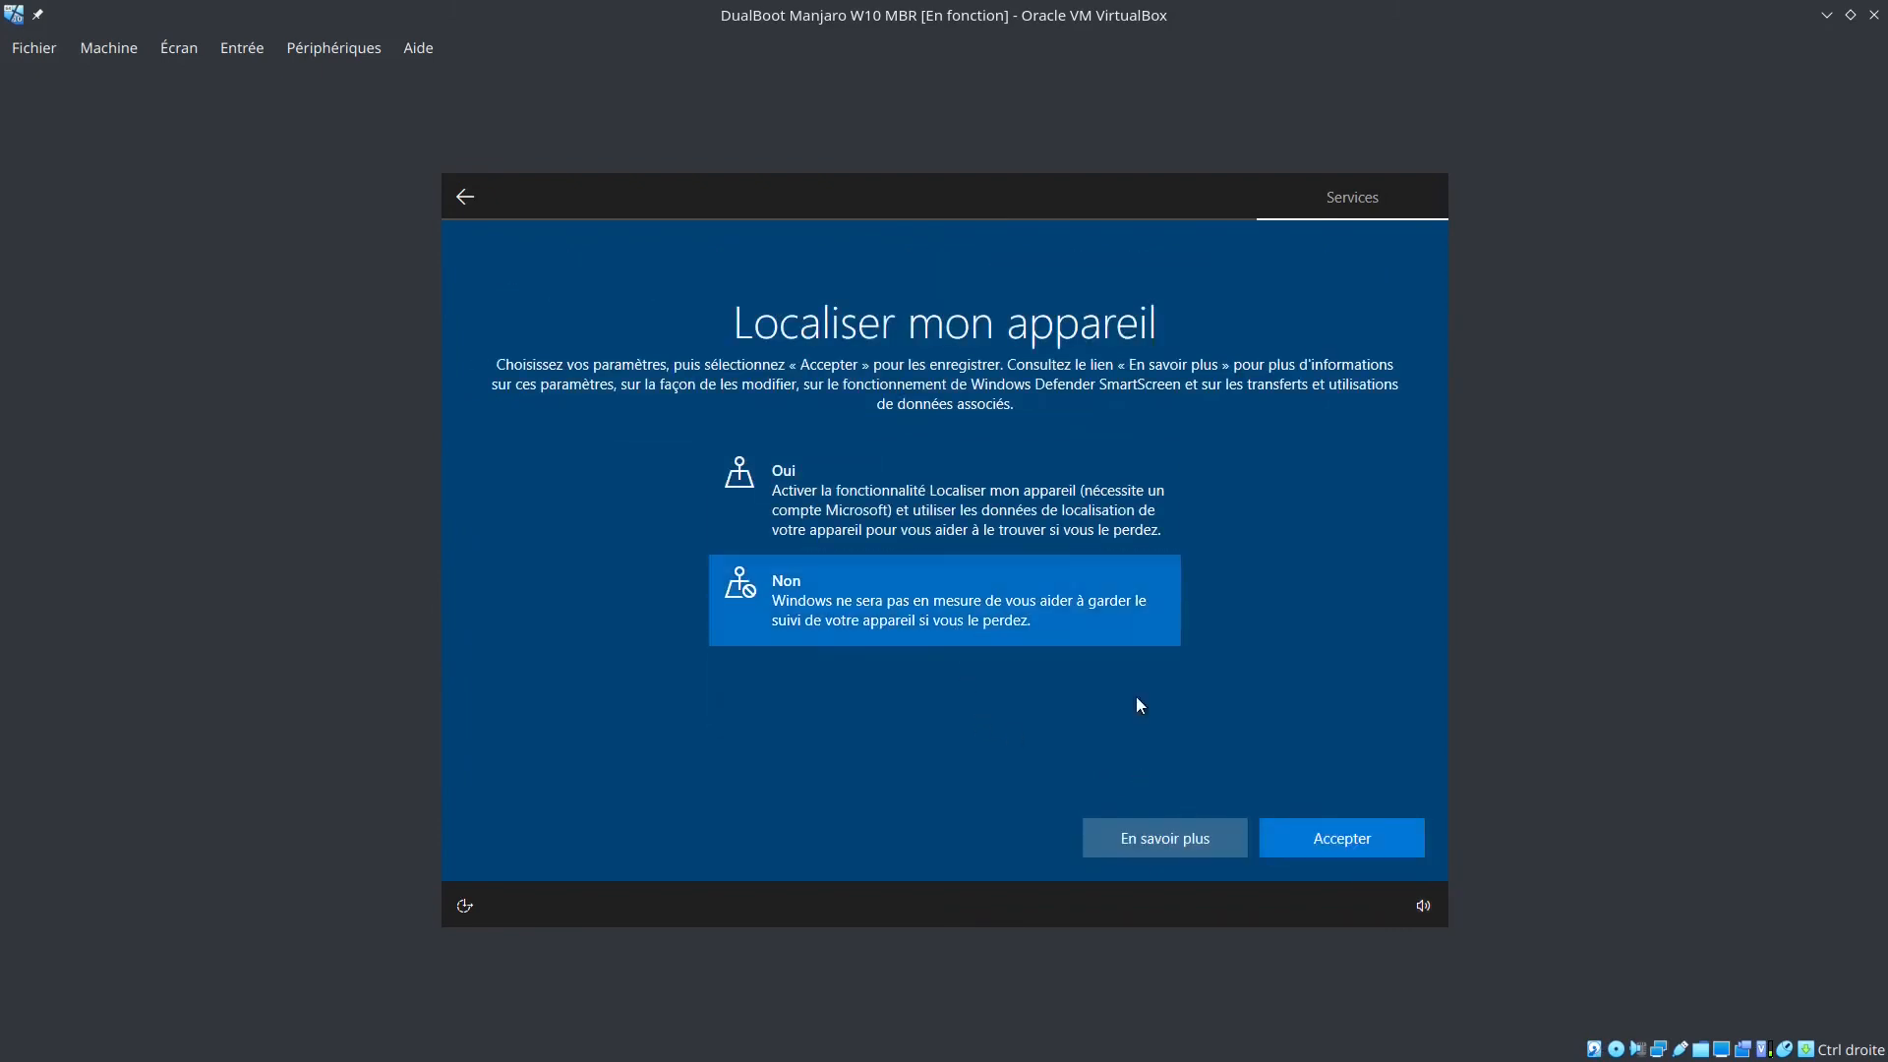
pyautogui.click(1406, 842)
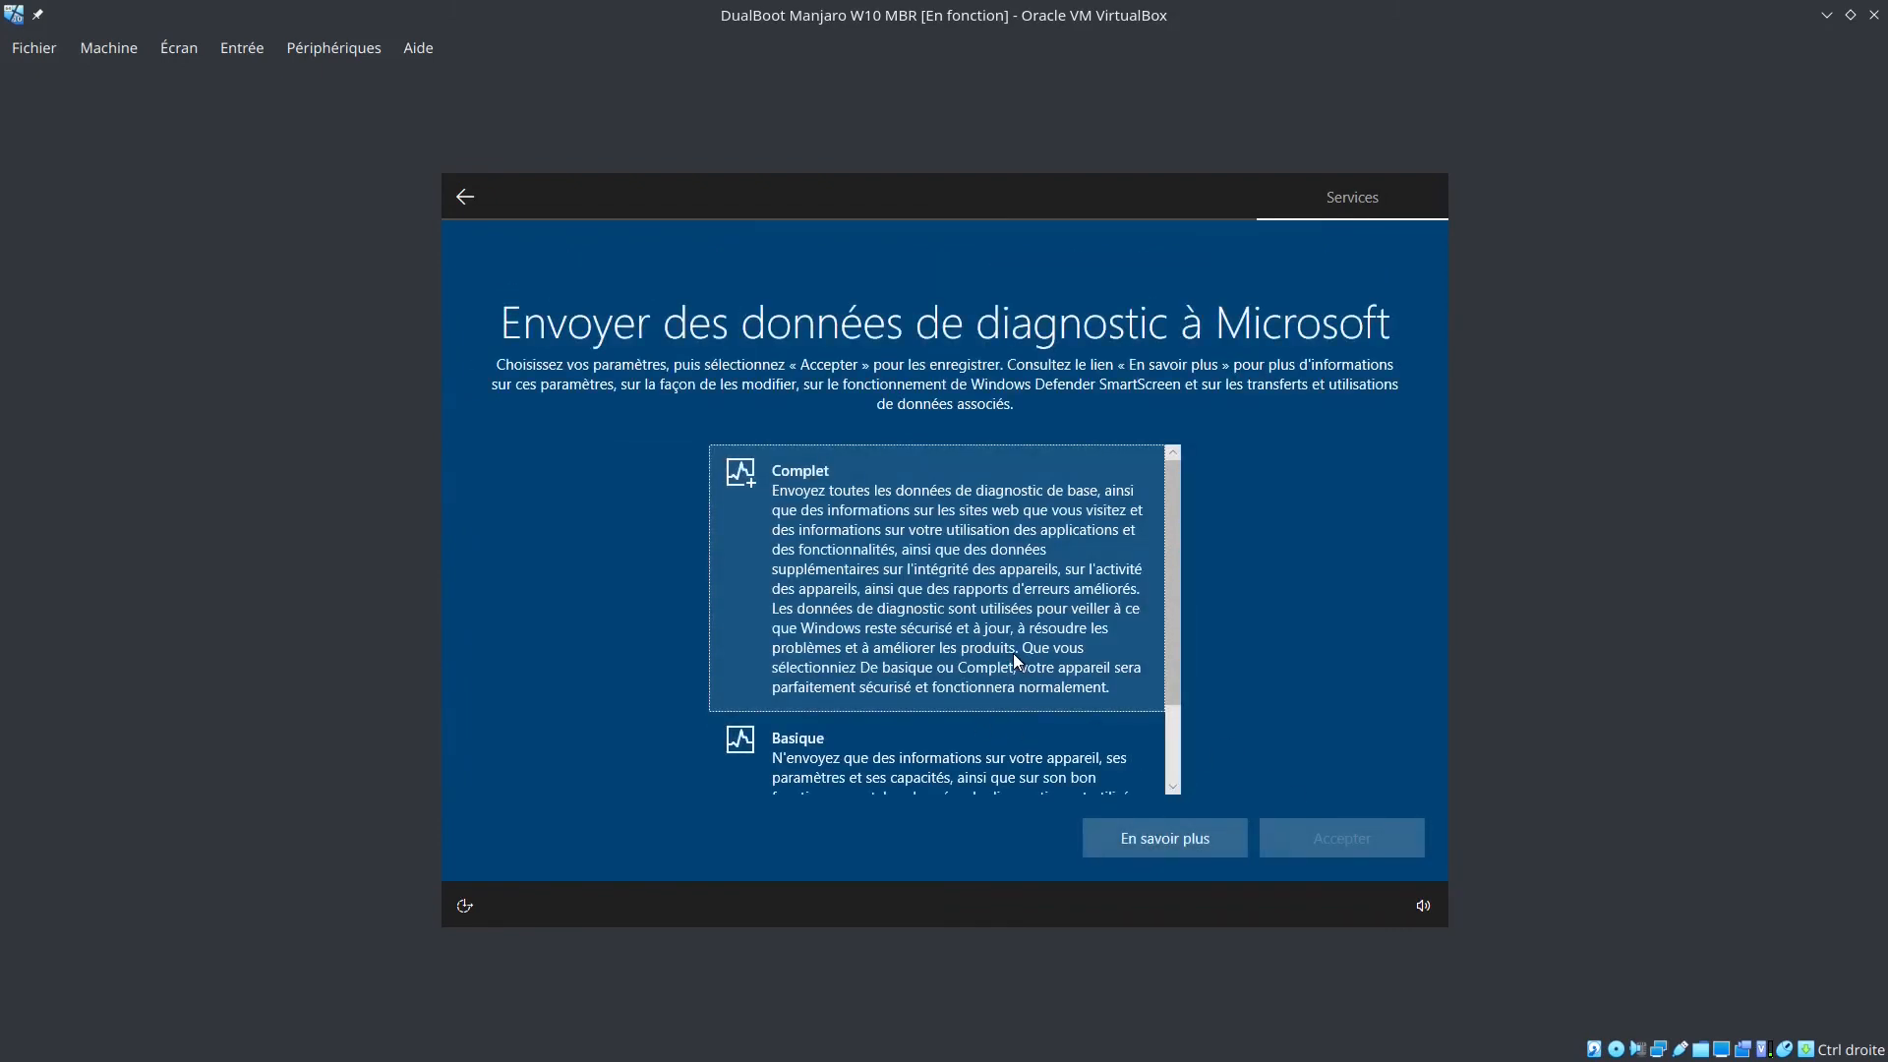
# Limit the diagnostic data sent to Microsoft to Basique and refuse sending handwriting and typing data
pyautogui.click(975, 779)
pyautogui.click(1326, 832)
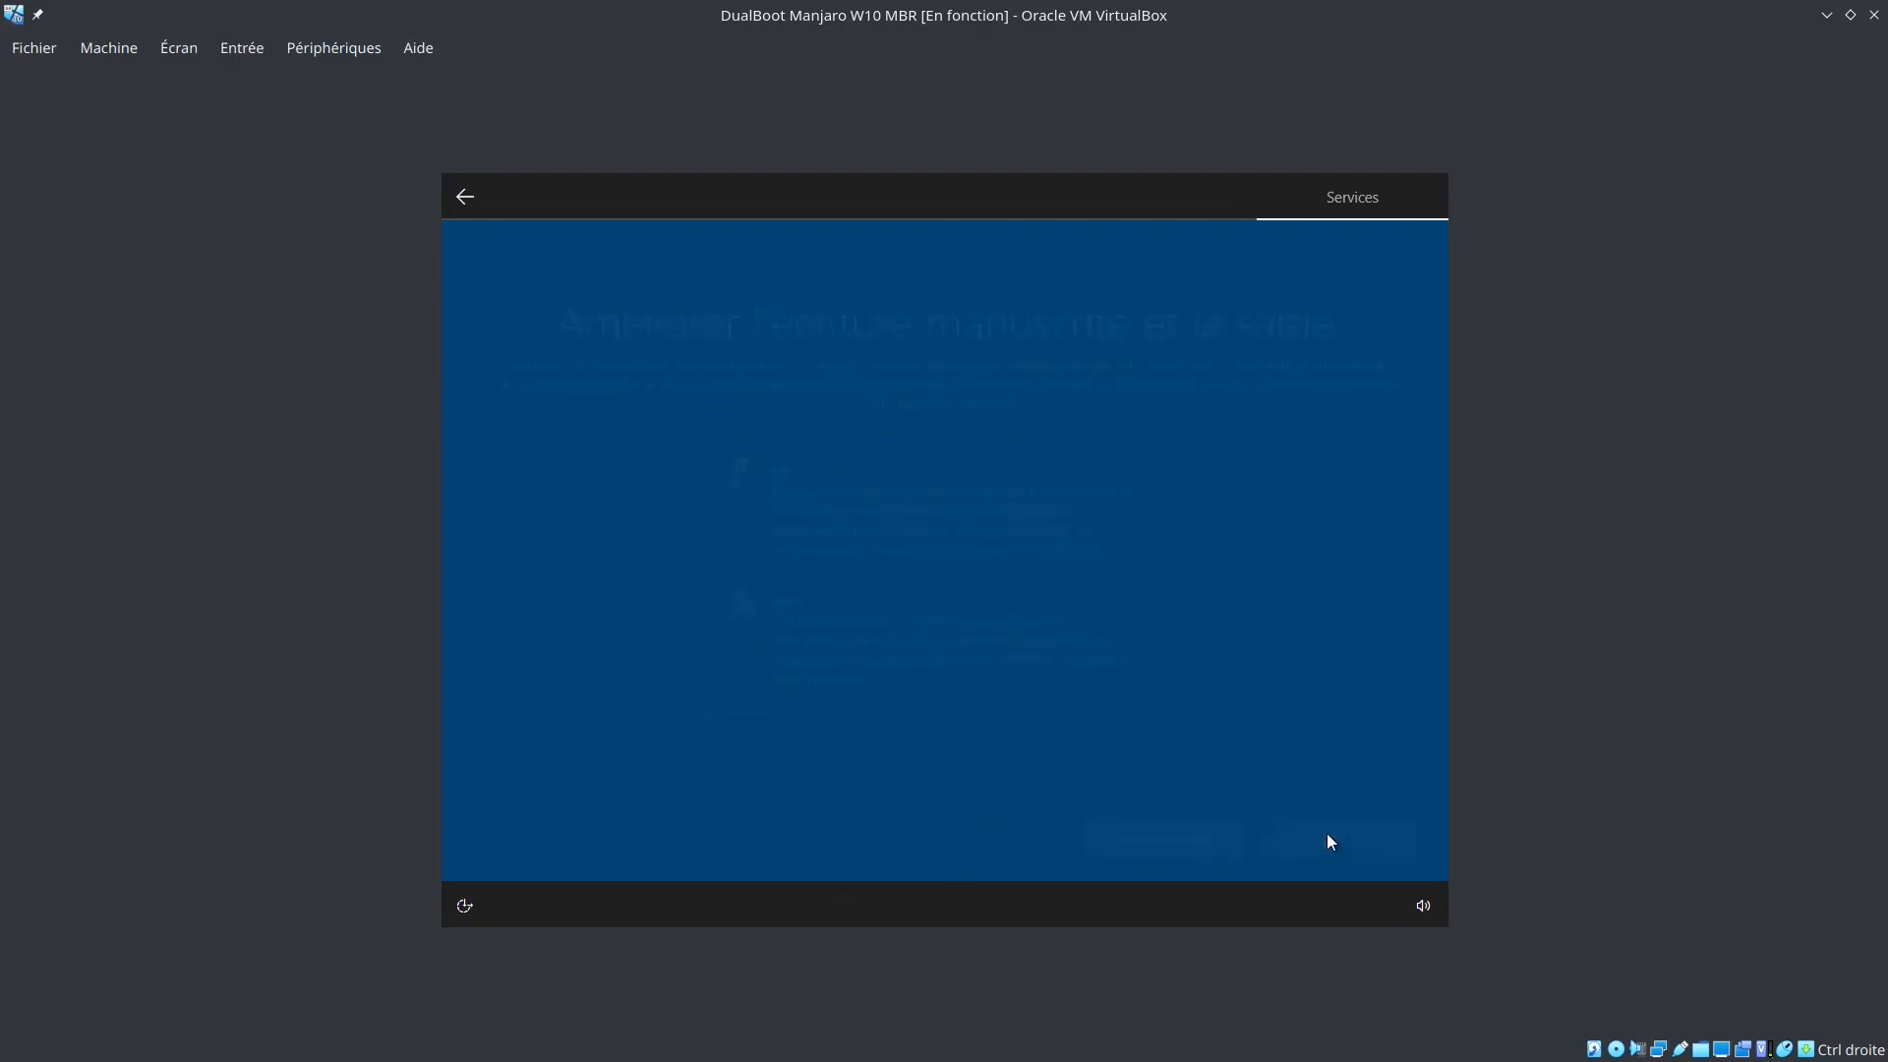
pyautogui.click(837, 625)
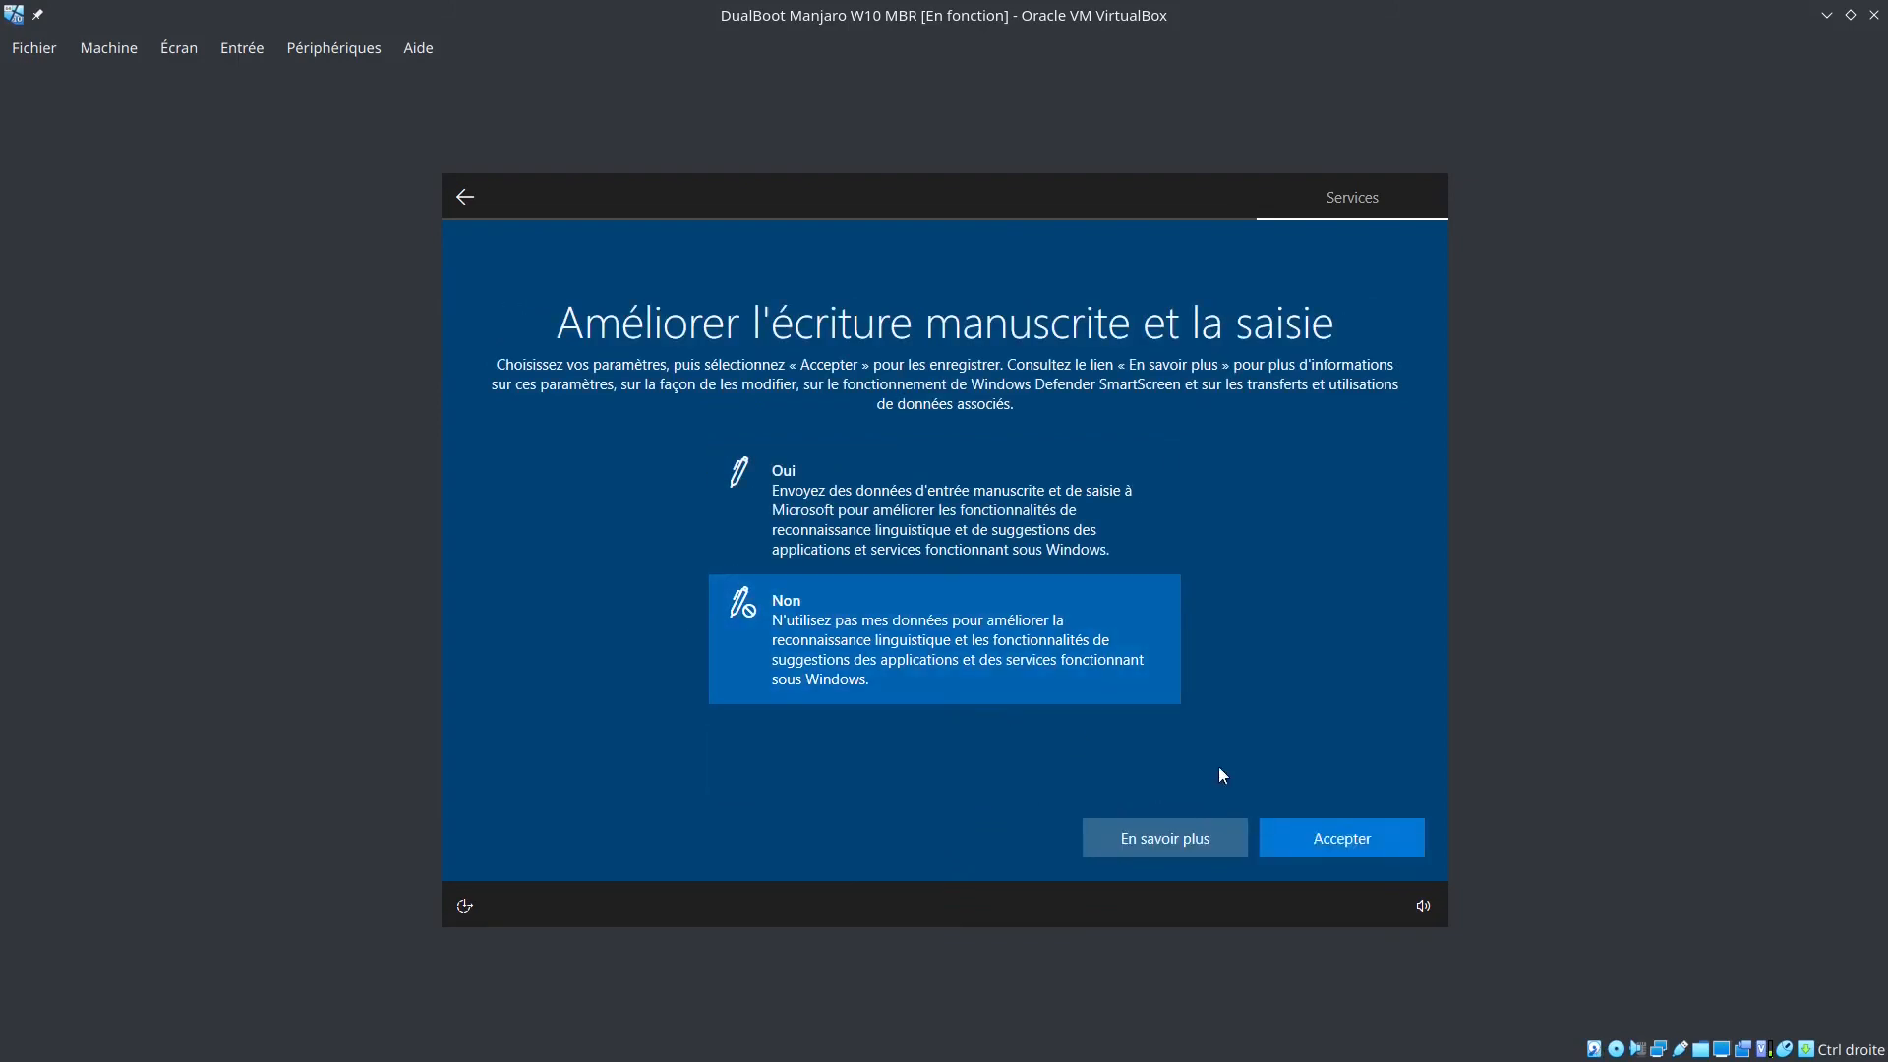
pyautogui.click(1300, 836)
# Refuse personalised experiences based on diagnostic data and the applications' use of the advertising identifier, completing the Windows setup
pyautogui.click(1008, 694)
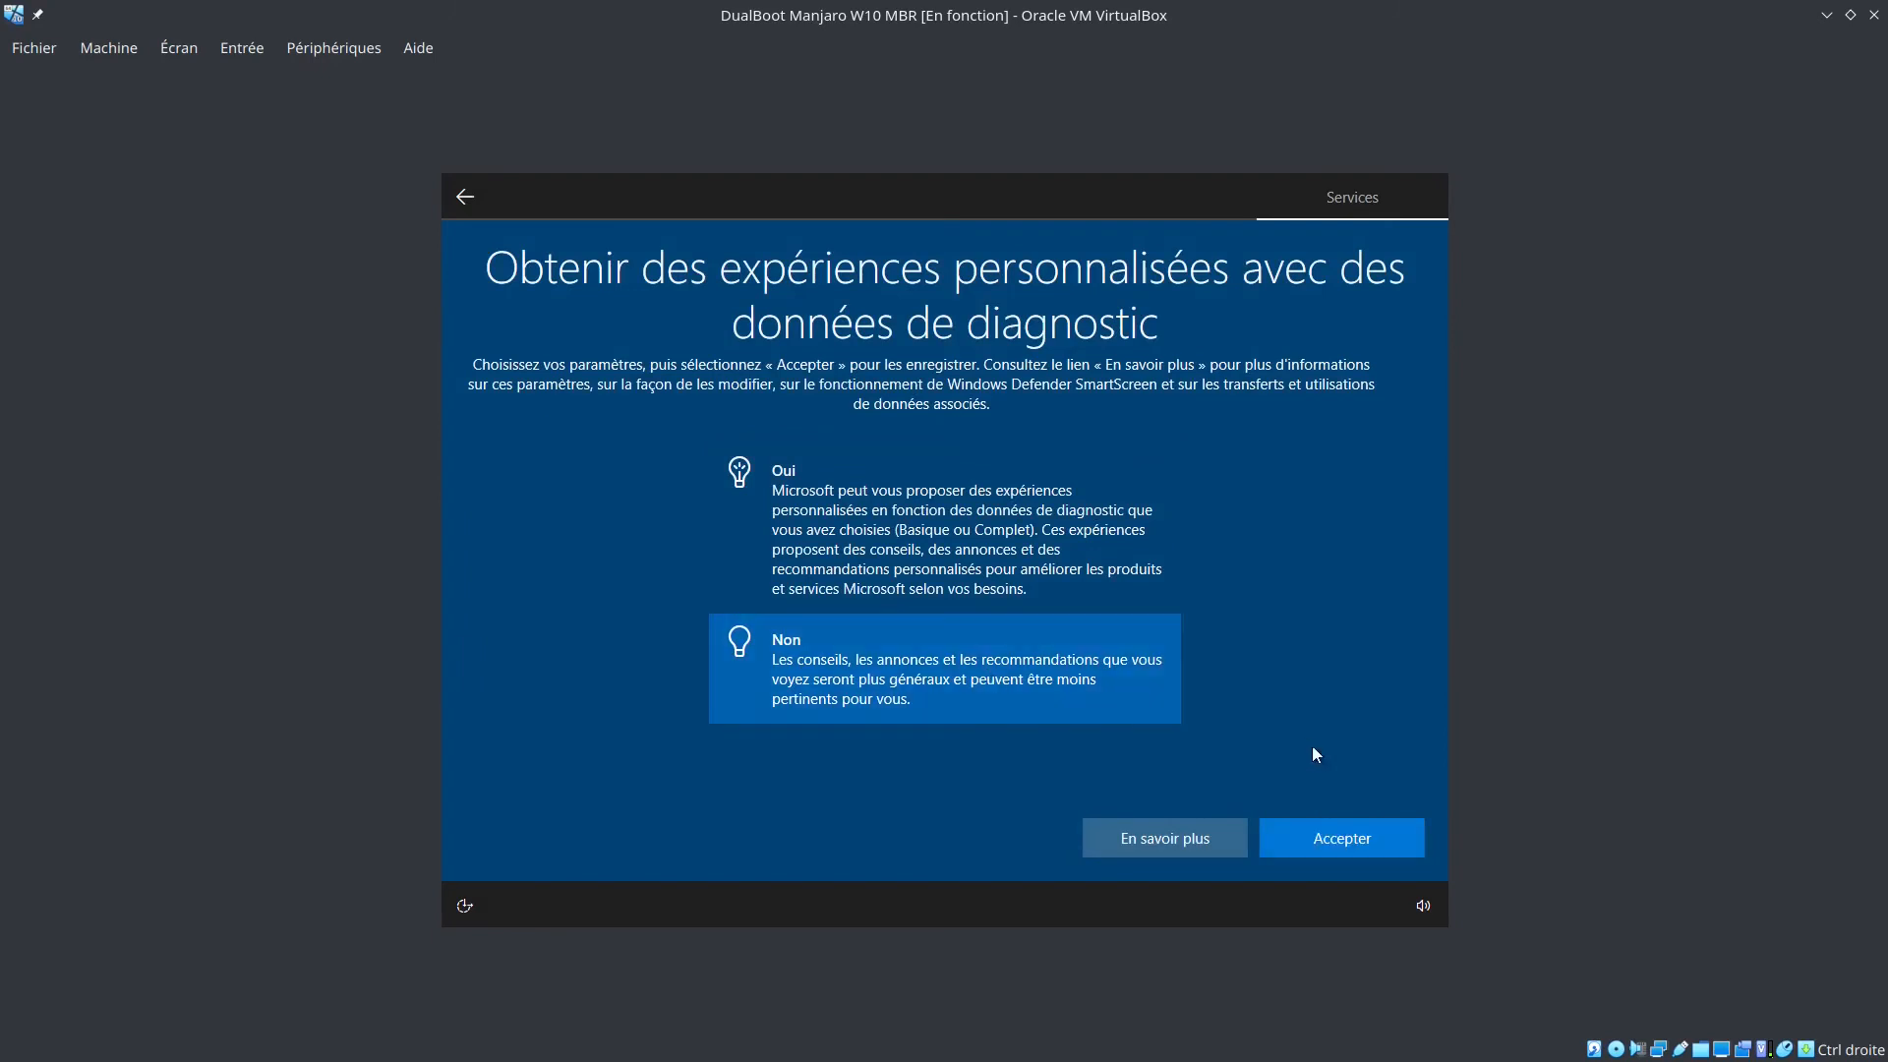
pyautogui.click(1365, 835)
pyautogui.click(1036, 637)
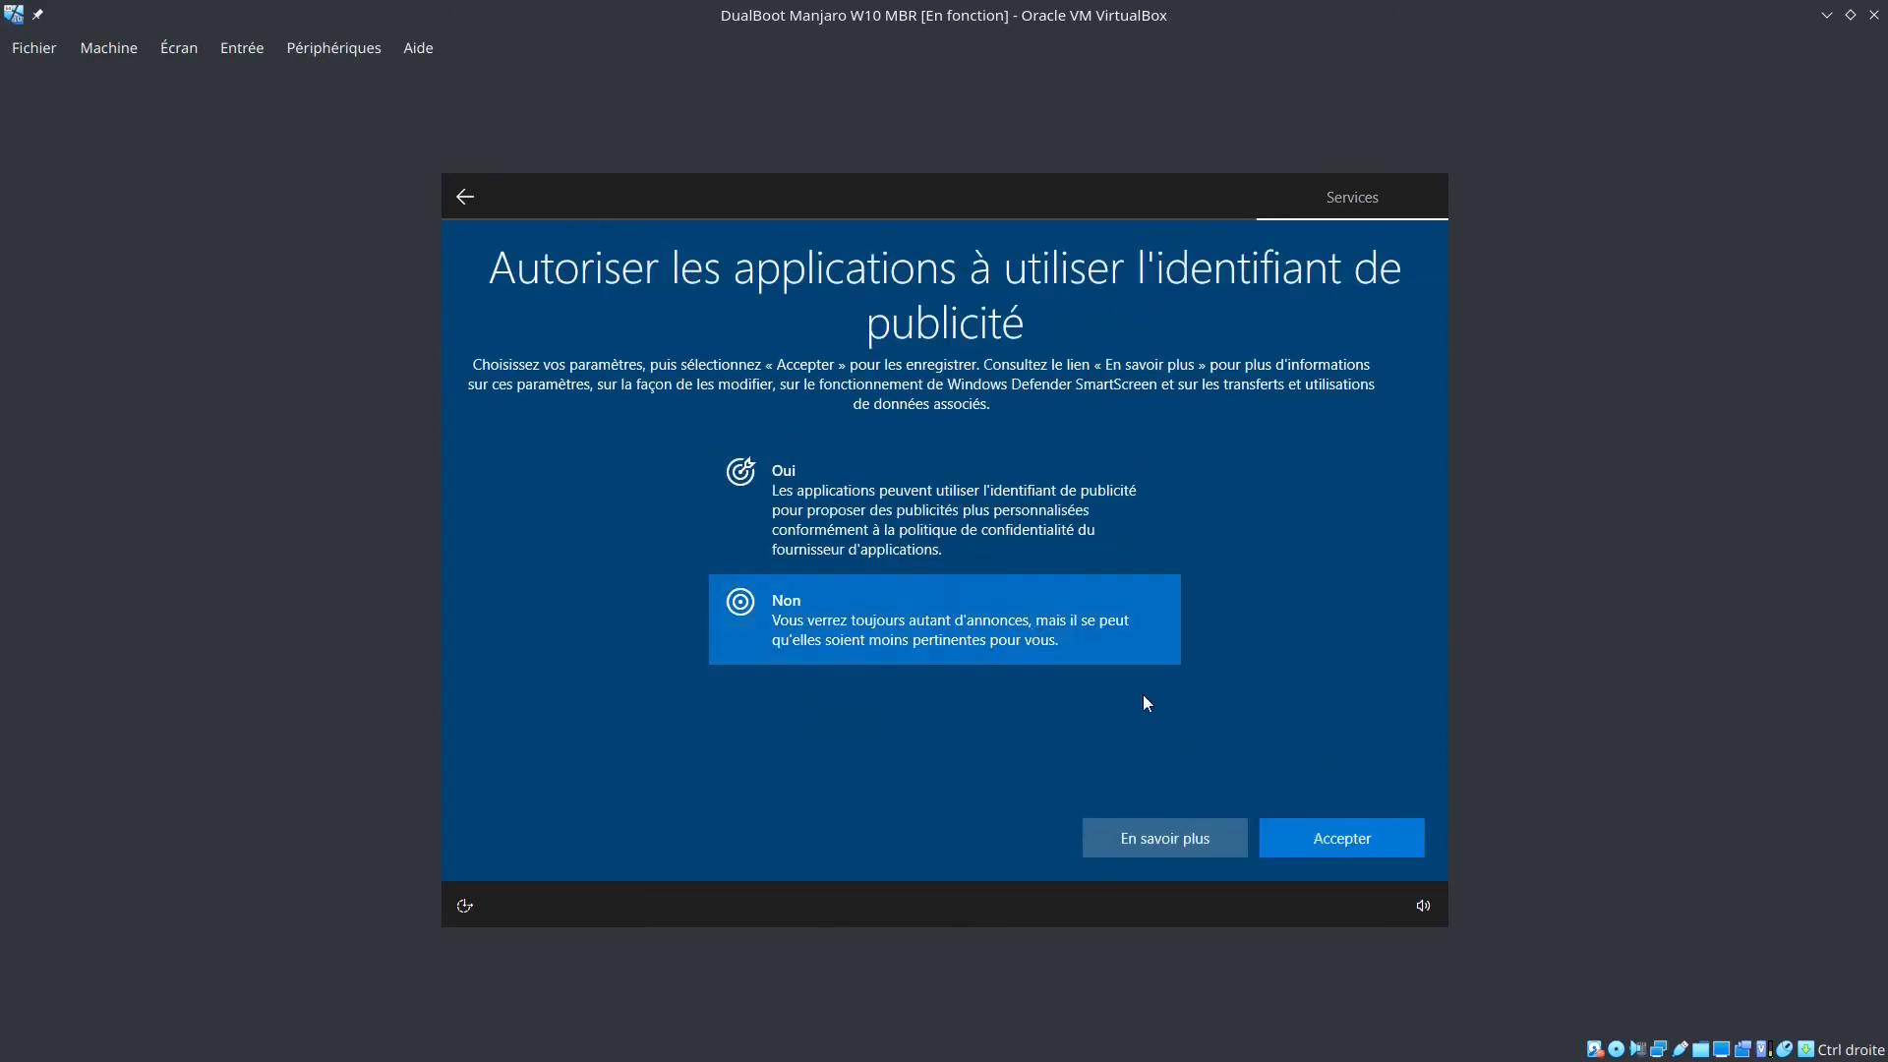
pyautogui.click(1399, 868)
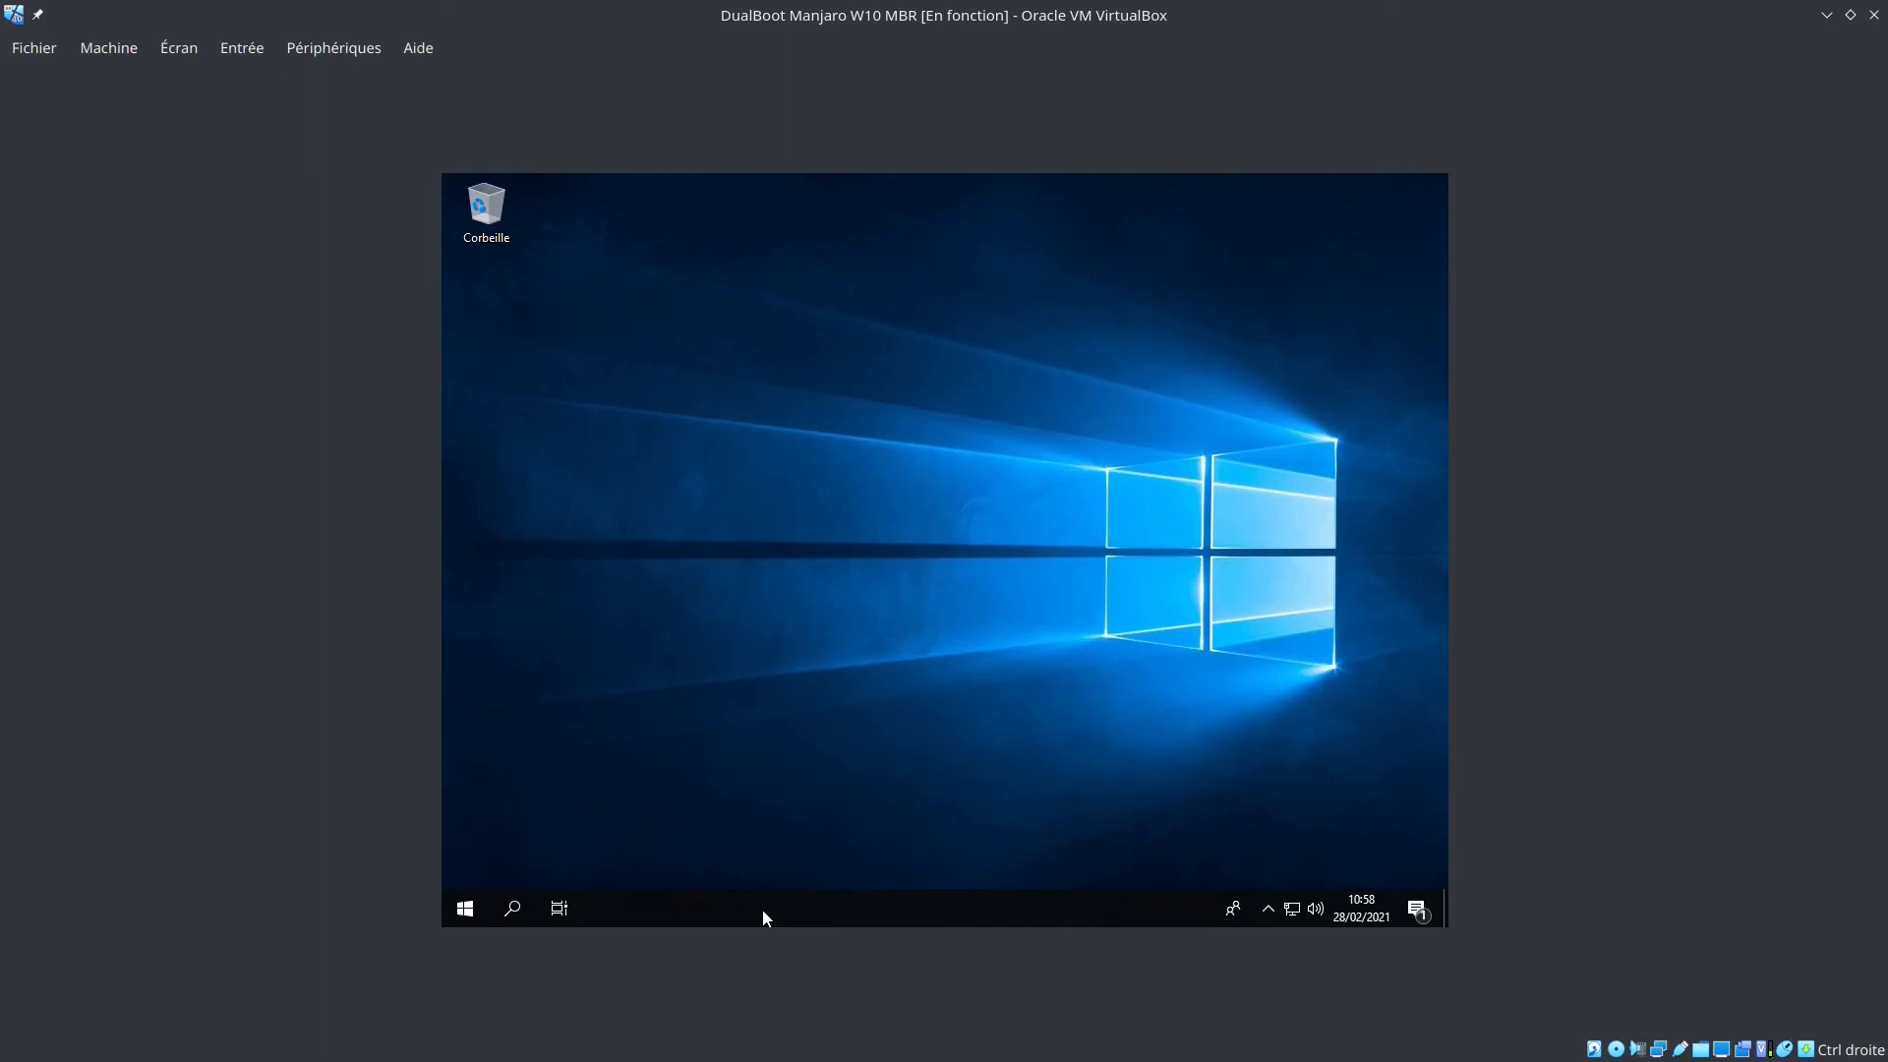
pyautogui.click(466, 909)
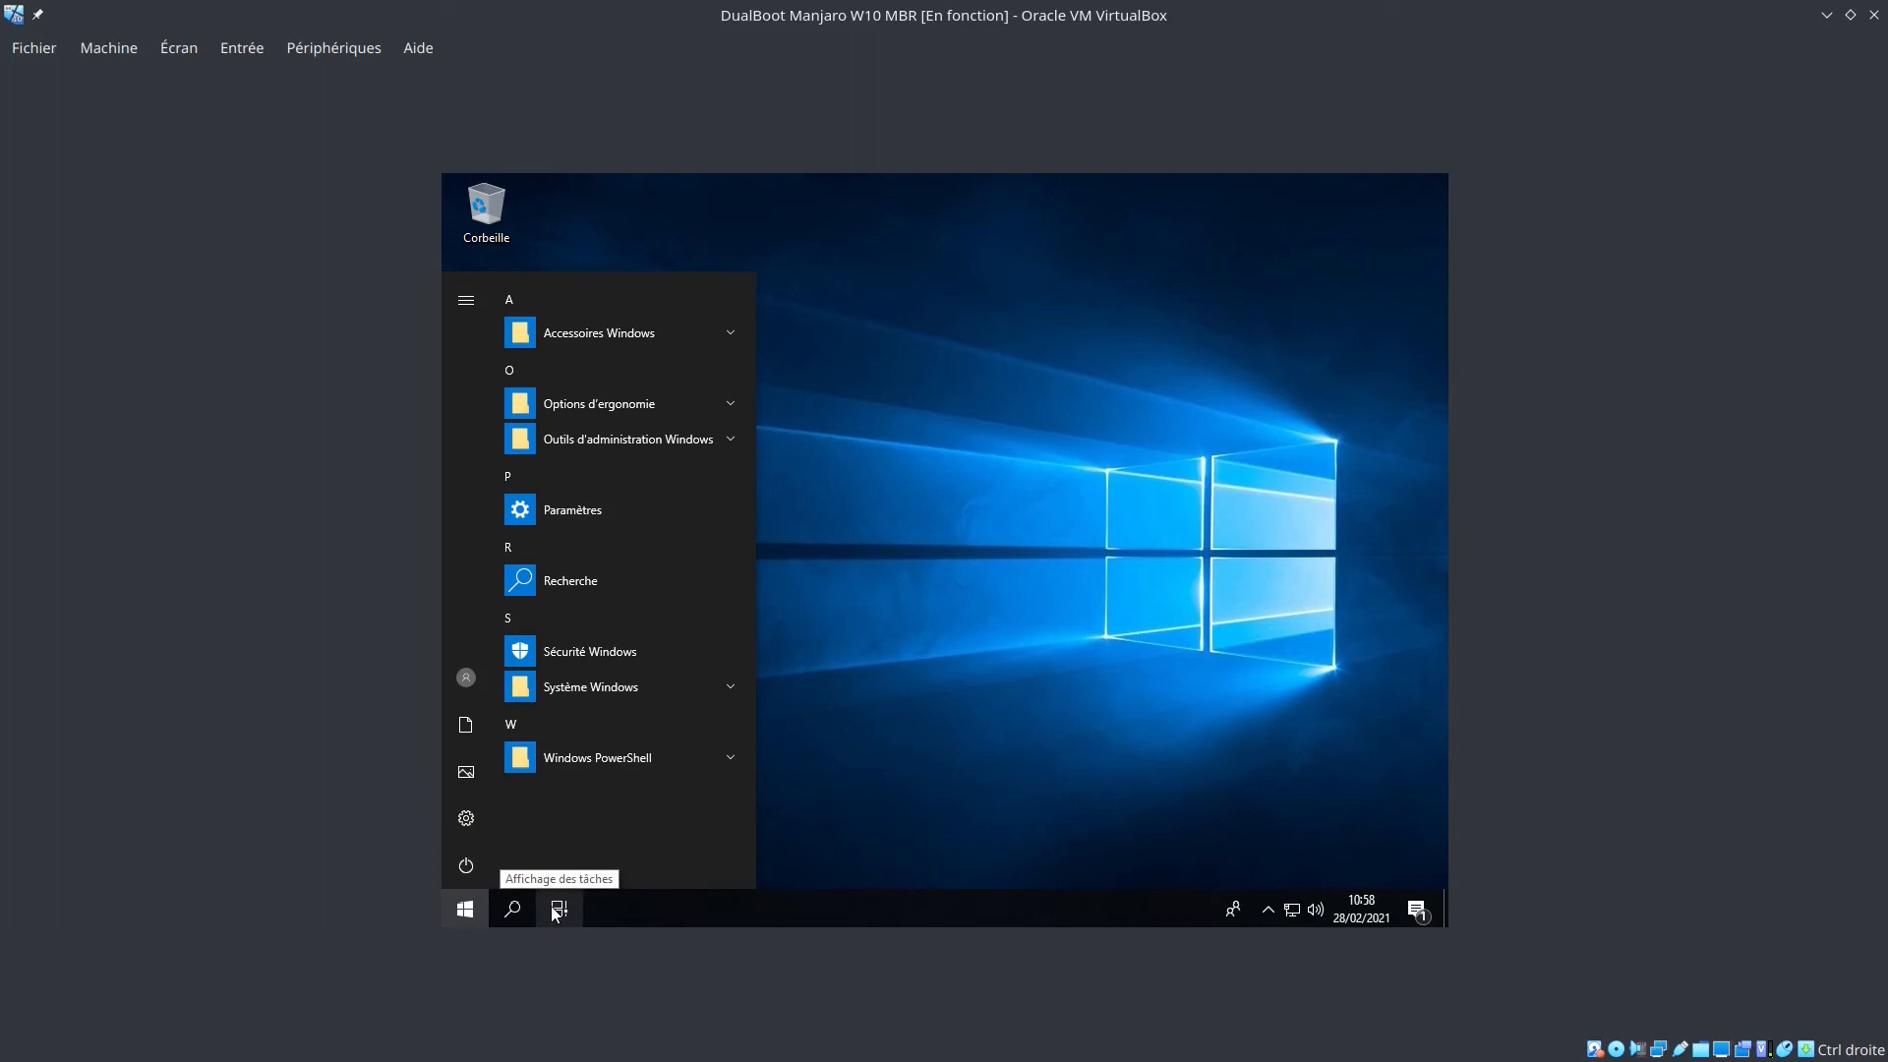
pyautogui.click(1278, 518)
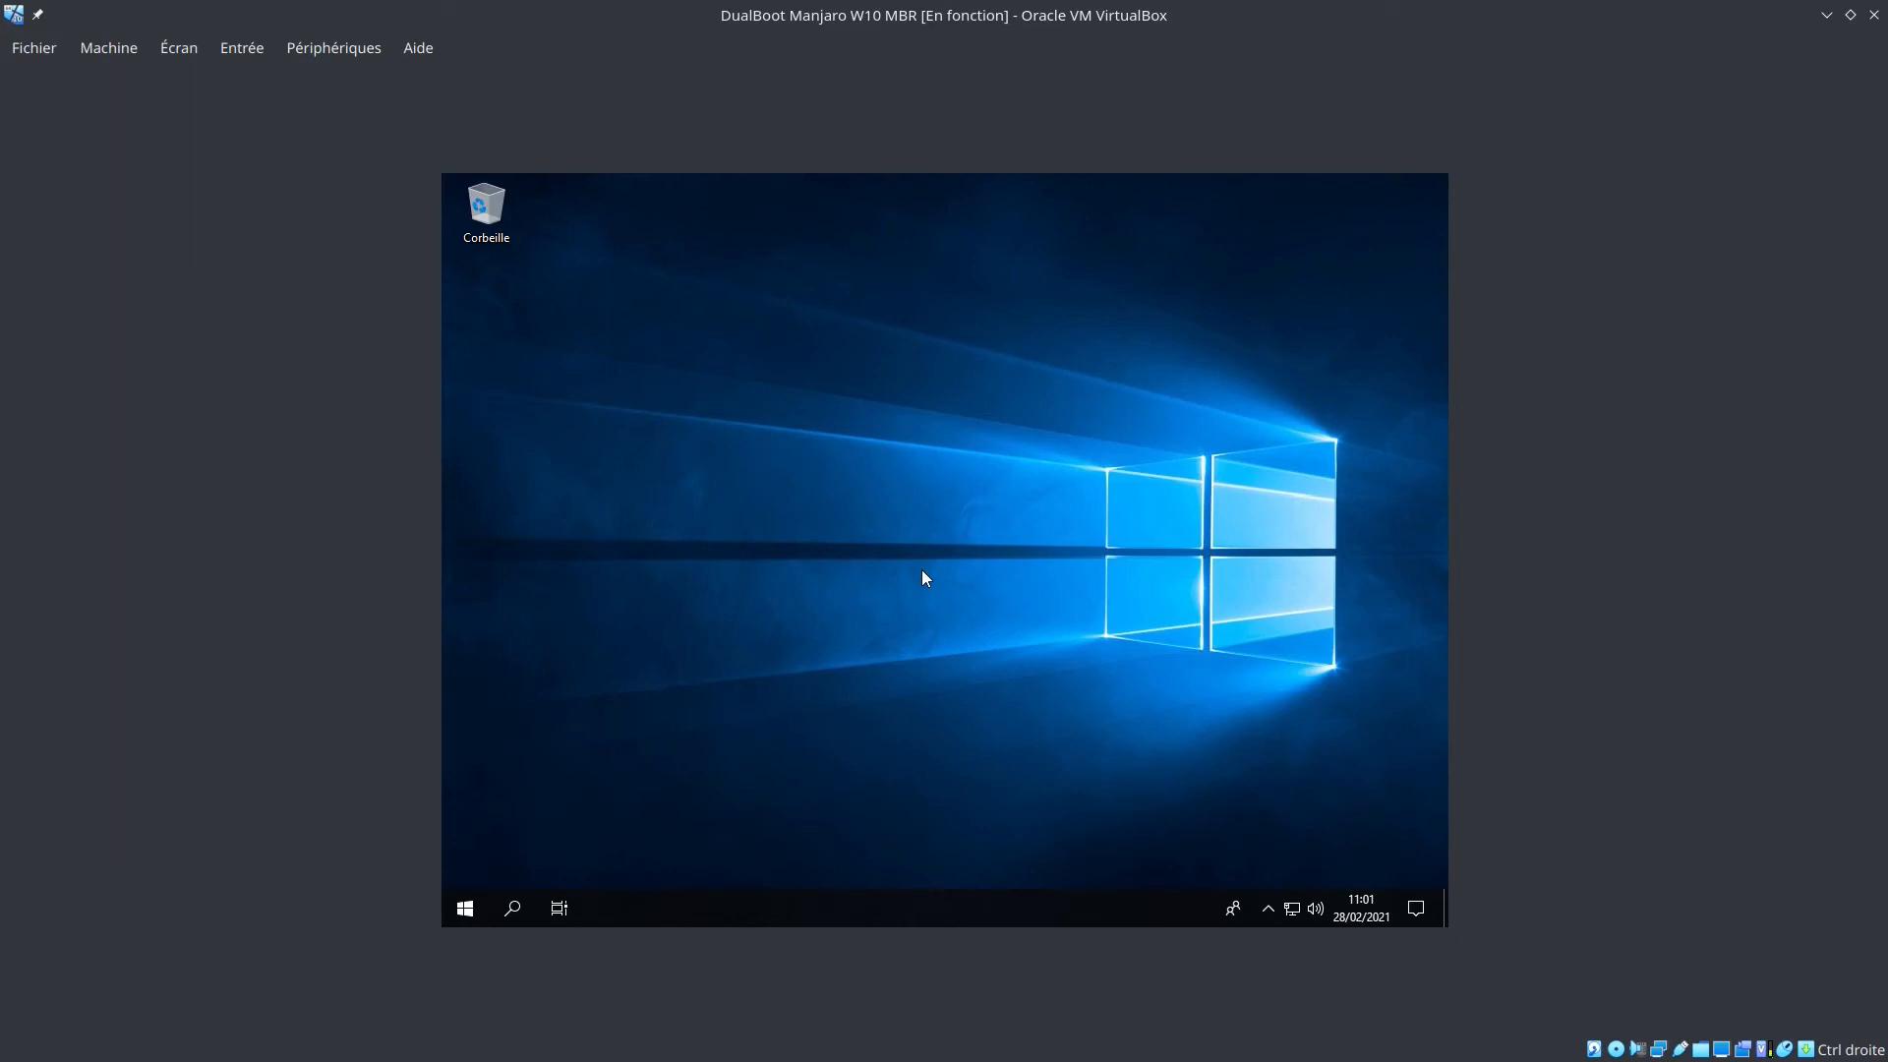
# Shut down the newly installed Windows 10 system
pyautogui.click(463, 914)
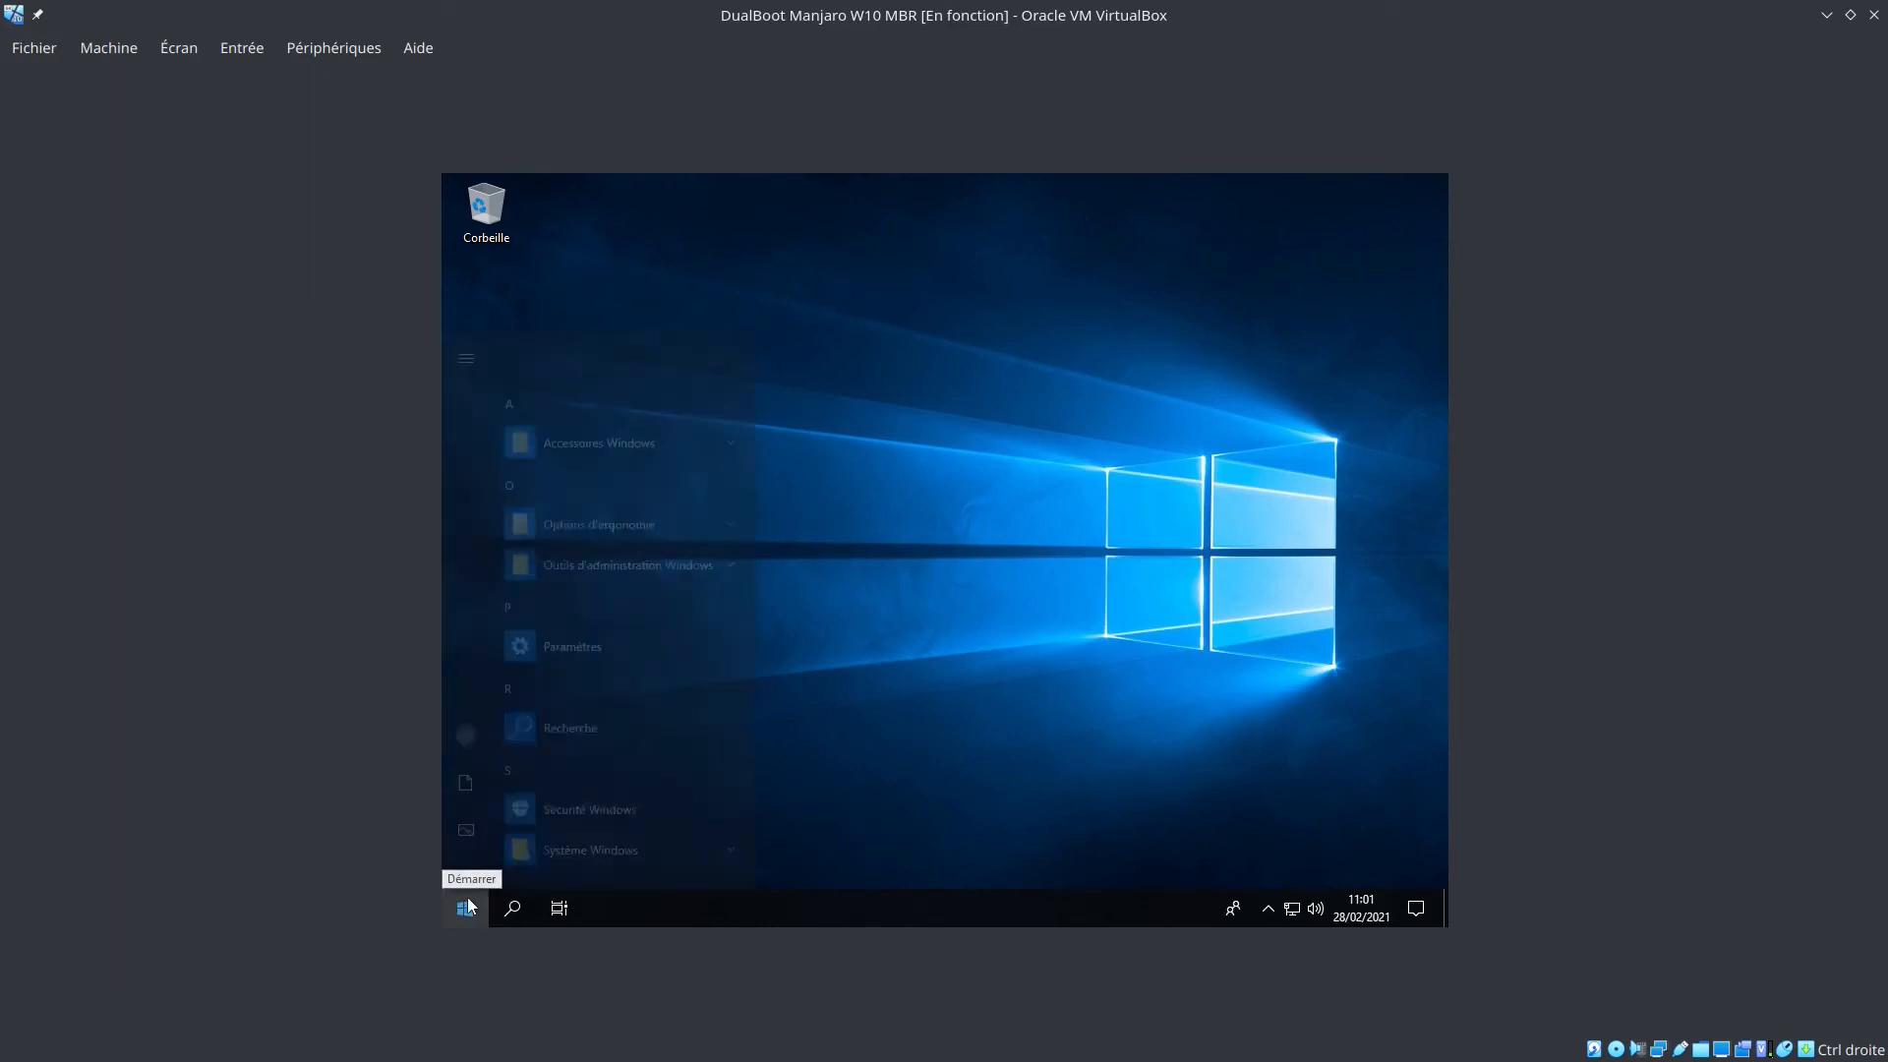
pyautogui.click(467, 867)
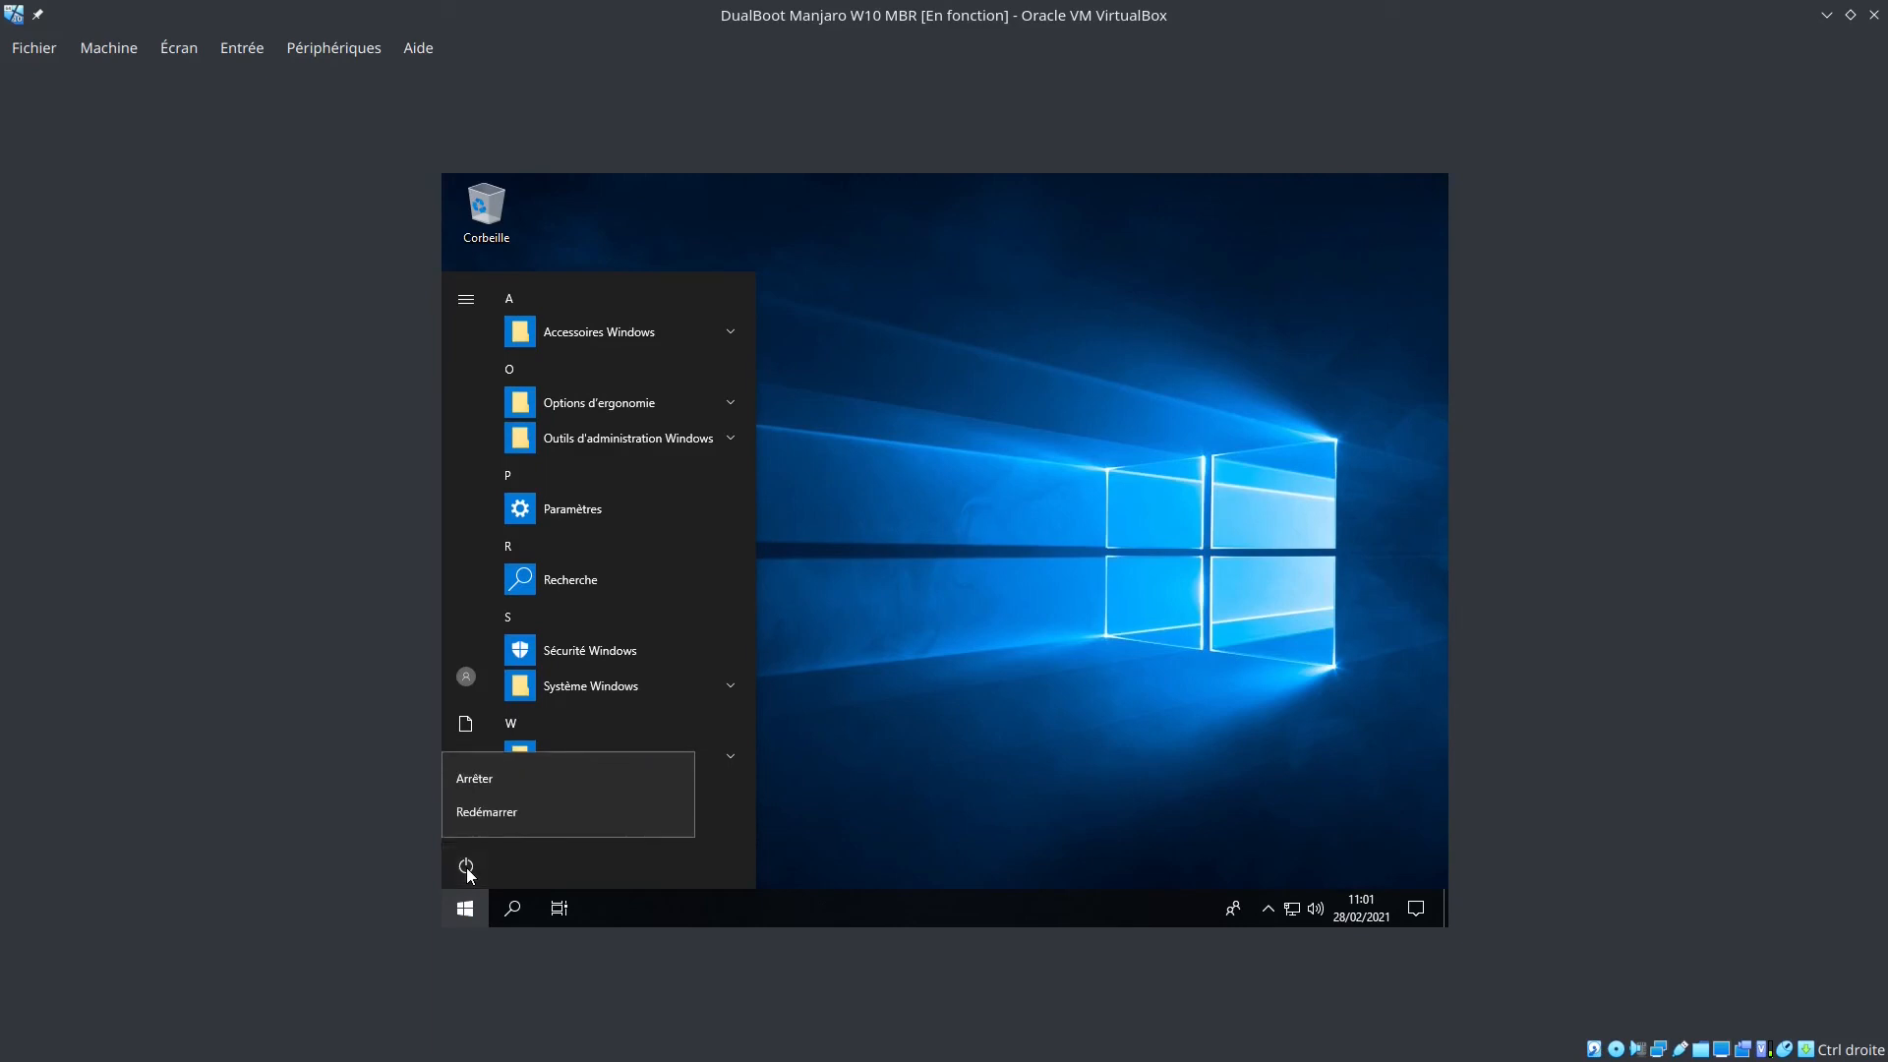
pyautogui.click(510, 783)
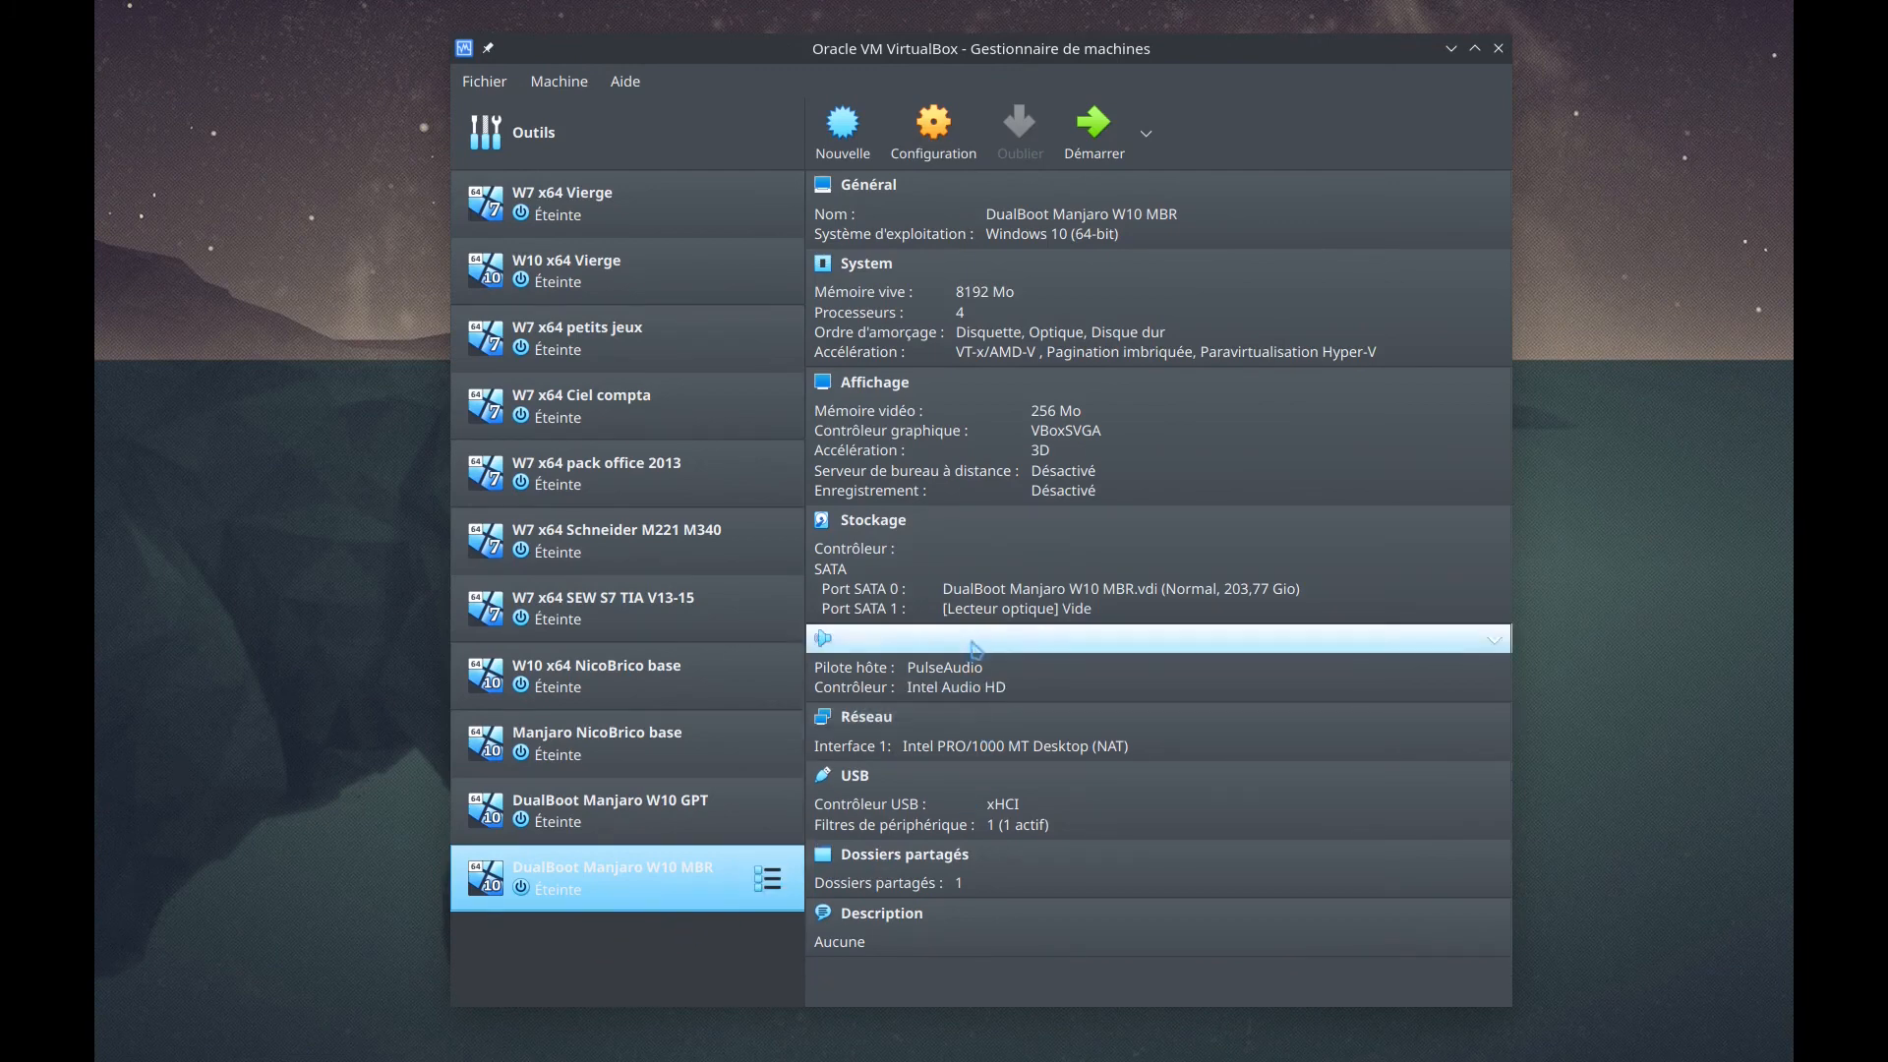
# Insert manjaro-kde-20.2.1-210103-linux59.iso into the optical drive of DualBoot Manjaro W10 MBR and start the machine
pyautogui.click(1012, 611)
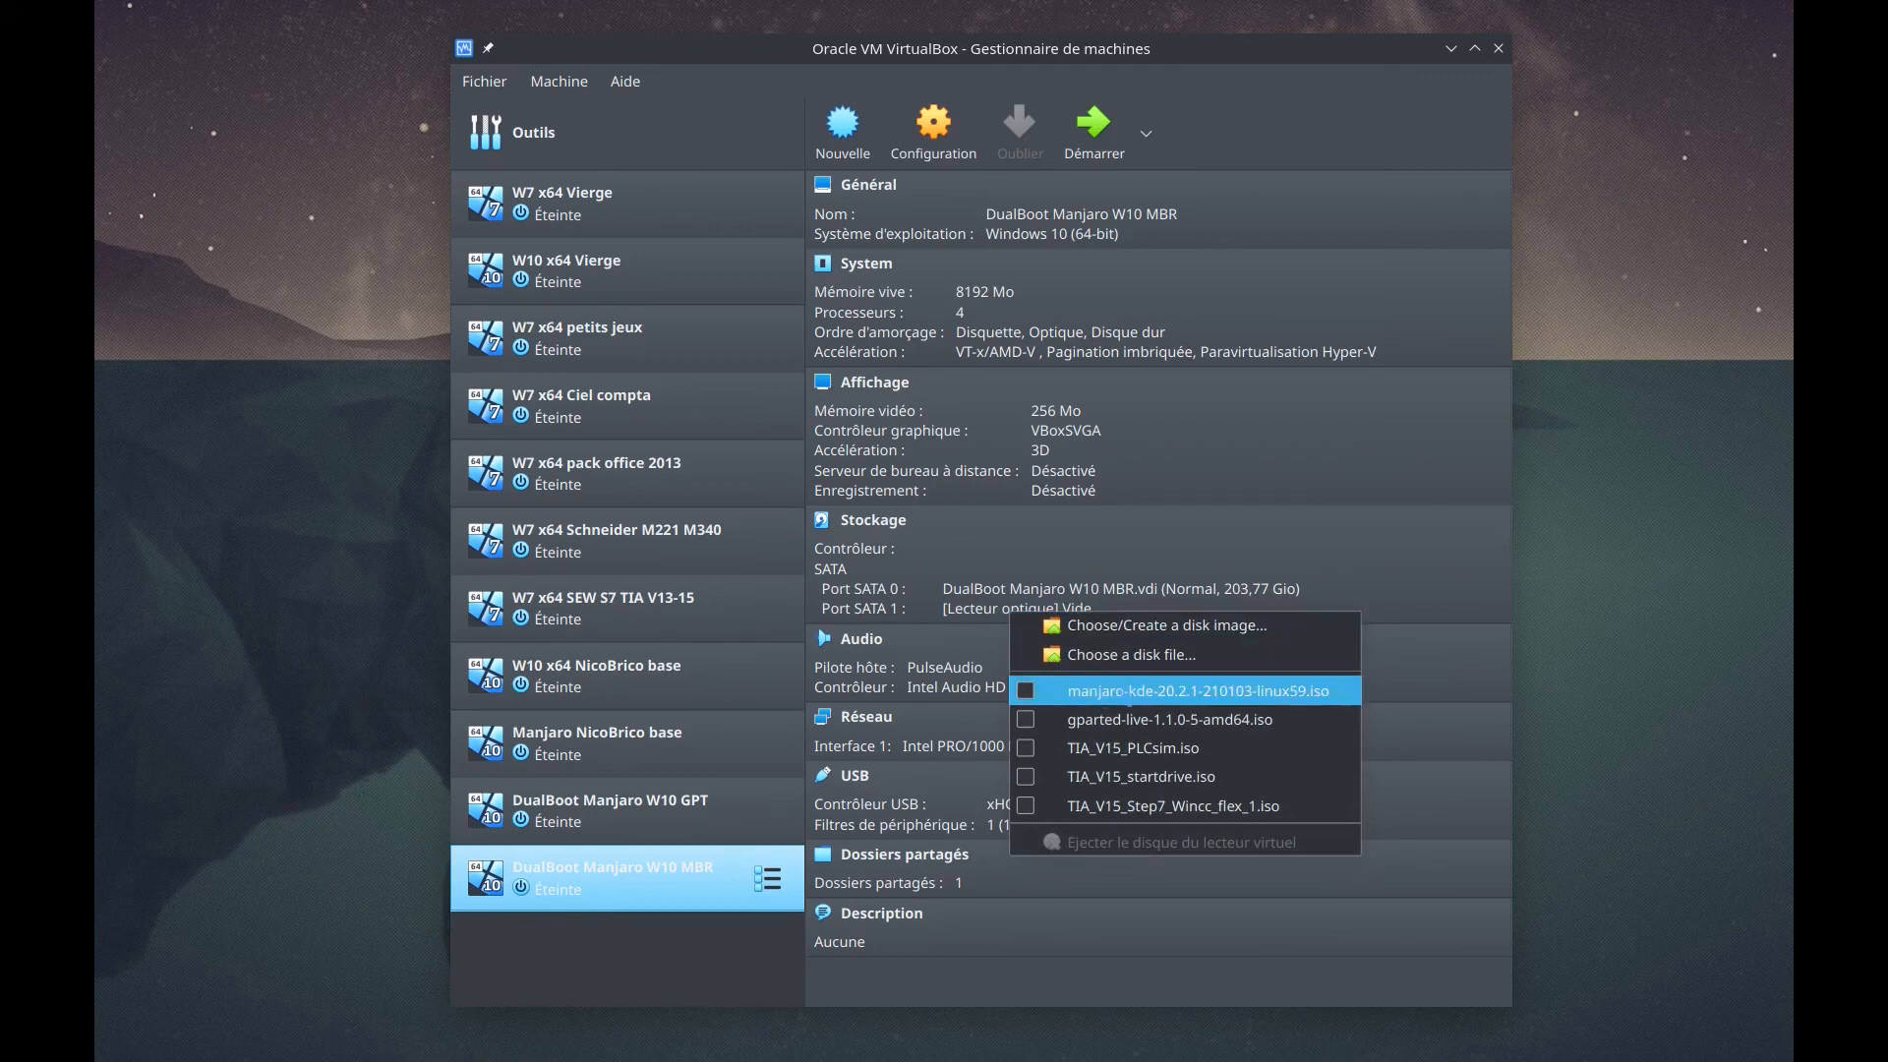
pyautogui.click(1120, 692)
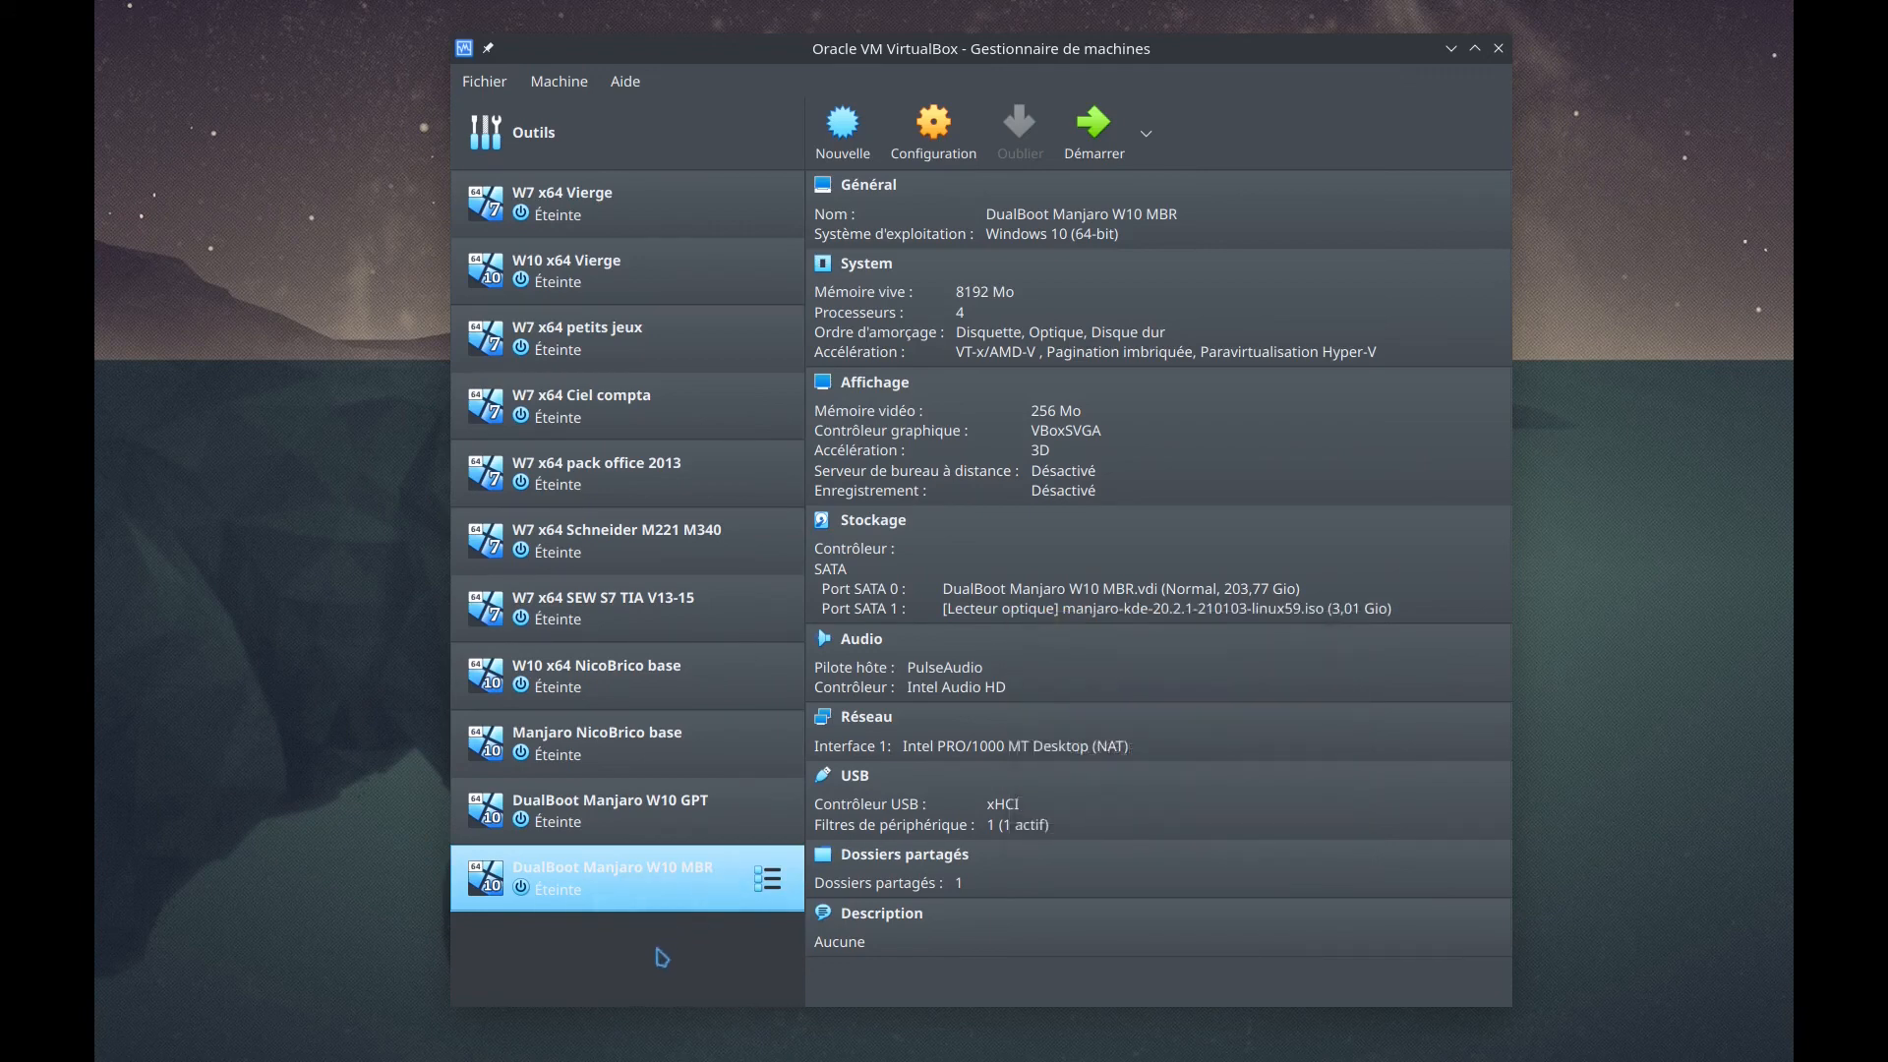
pyautogui.doubleClick(654, 897)
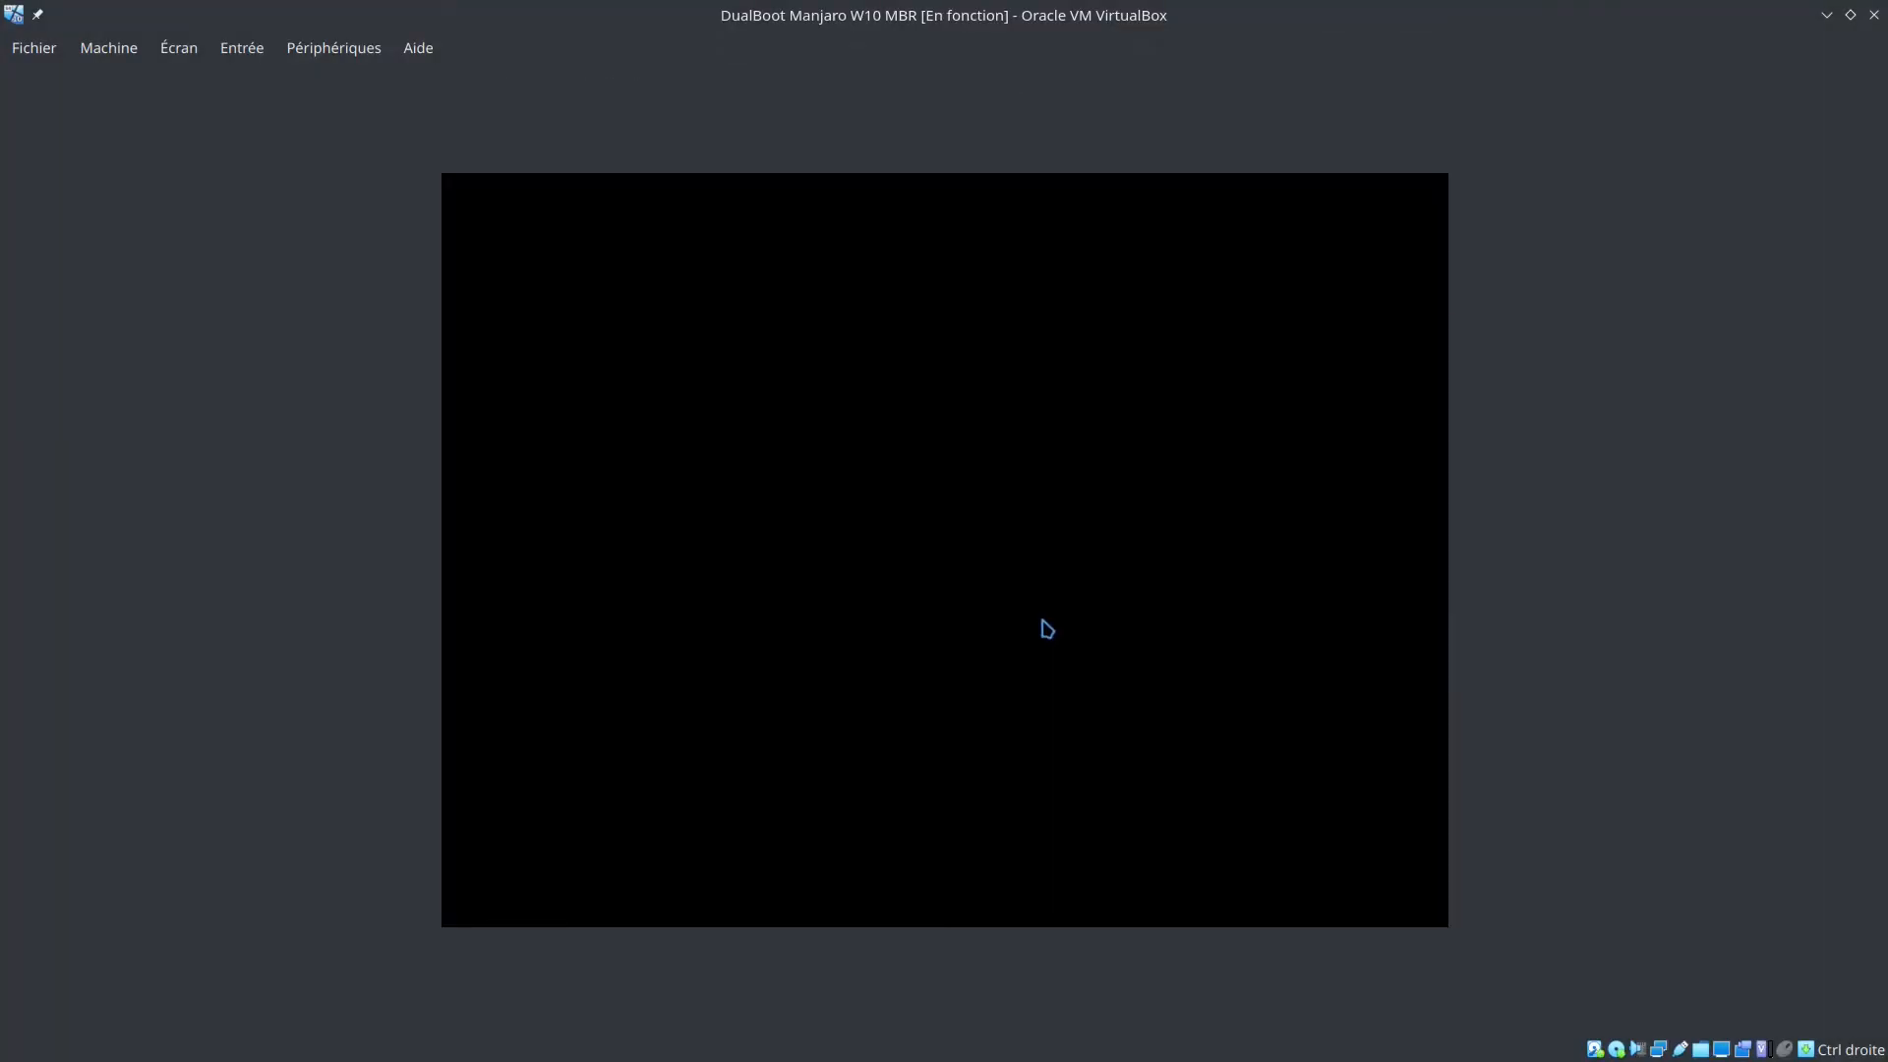
# Set the keyboard table of the Manjaro live boot to fr
pyautogui.press('Up')
pyautogui.press('Up')
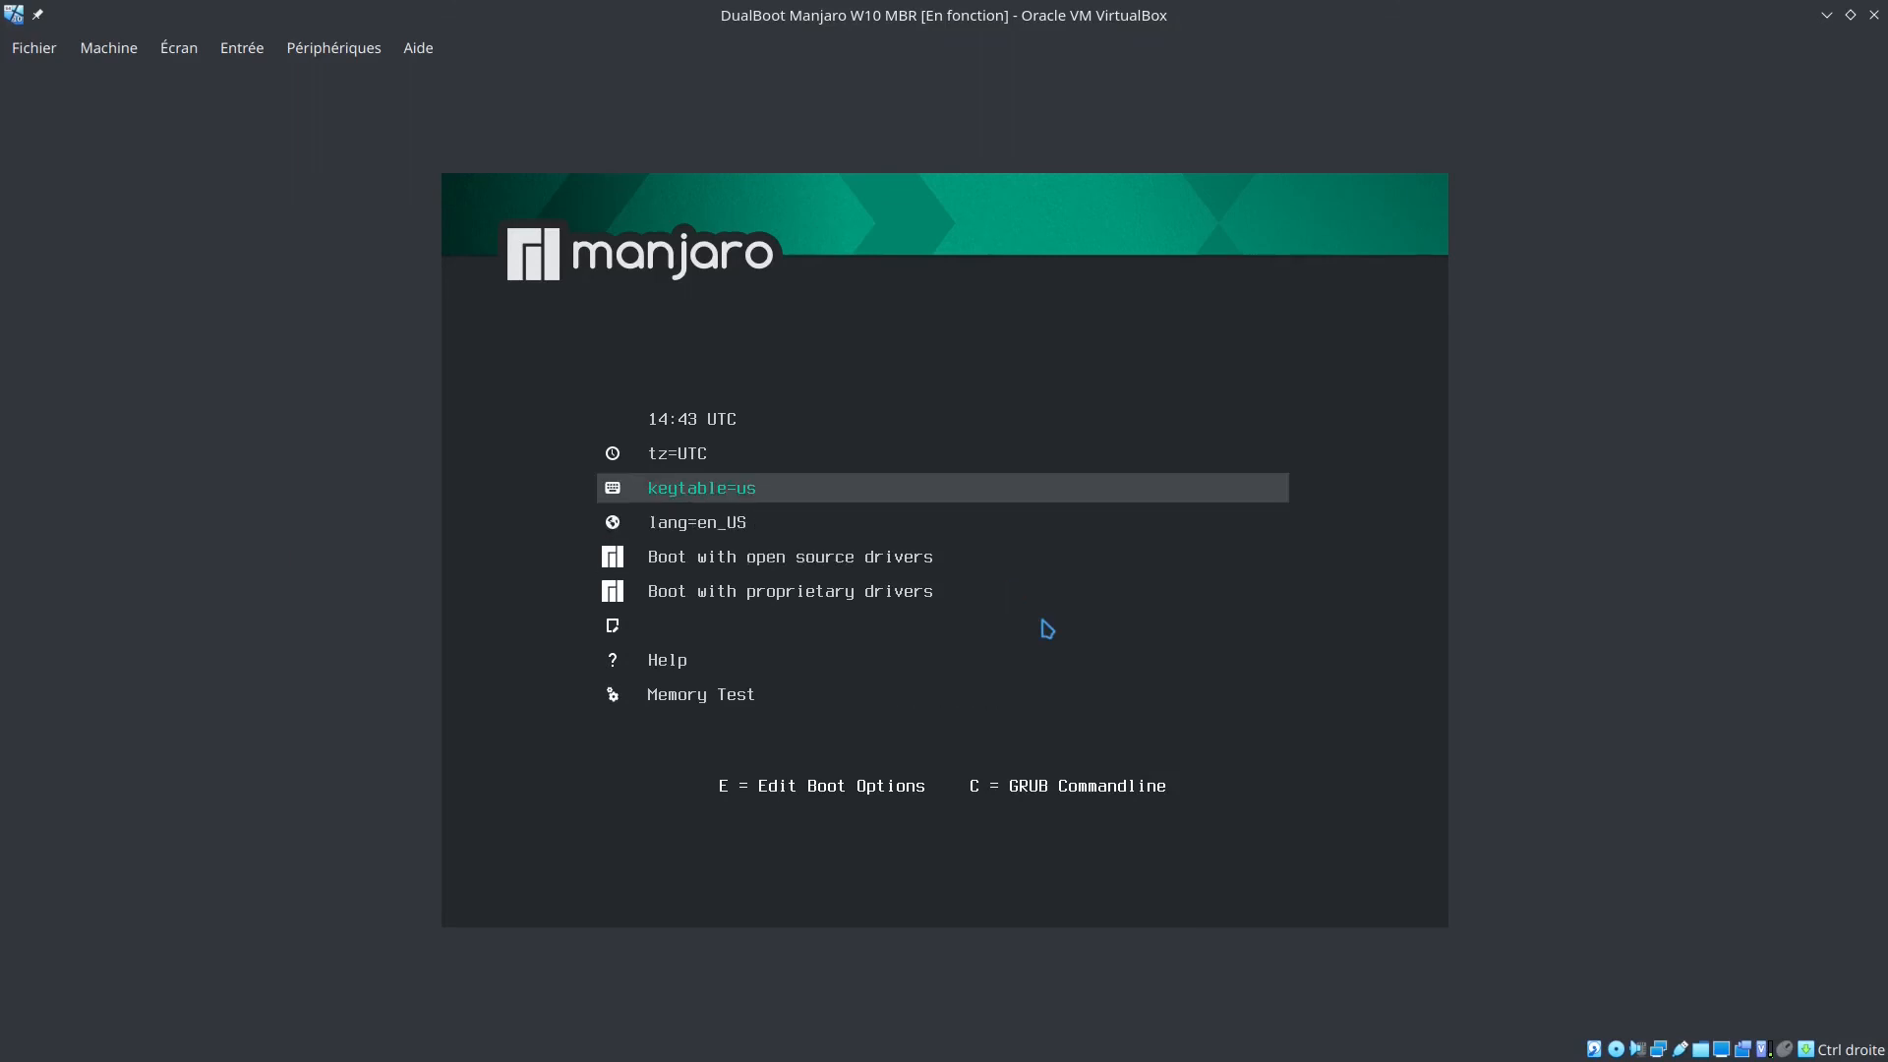
pyautogui.press('Up')
pyautogui.press('Up')
pyautogui.press('Down')
pyautogui.press('Down')
pyautogui.press('Return')
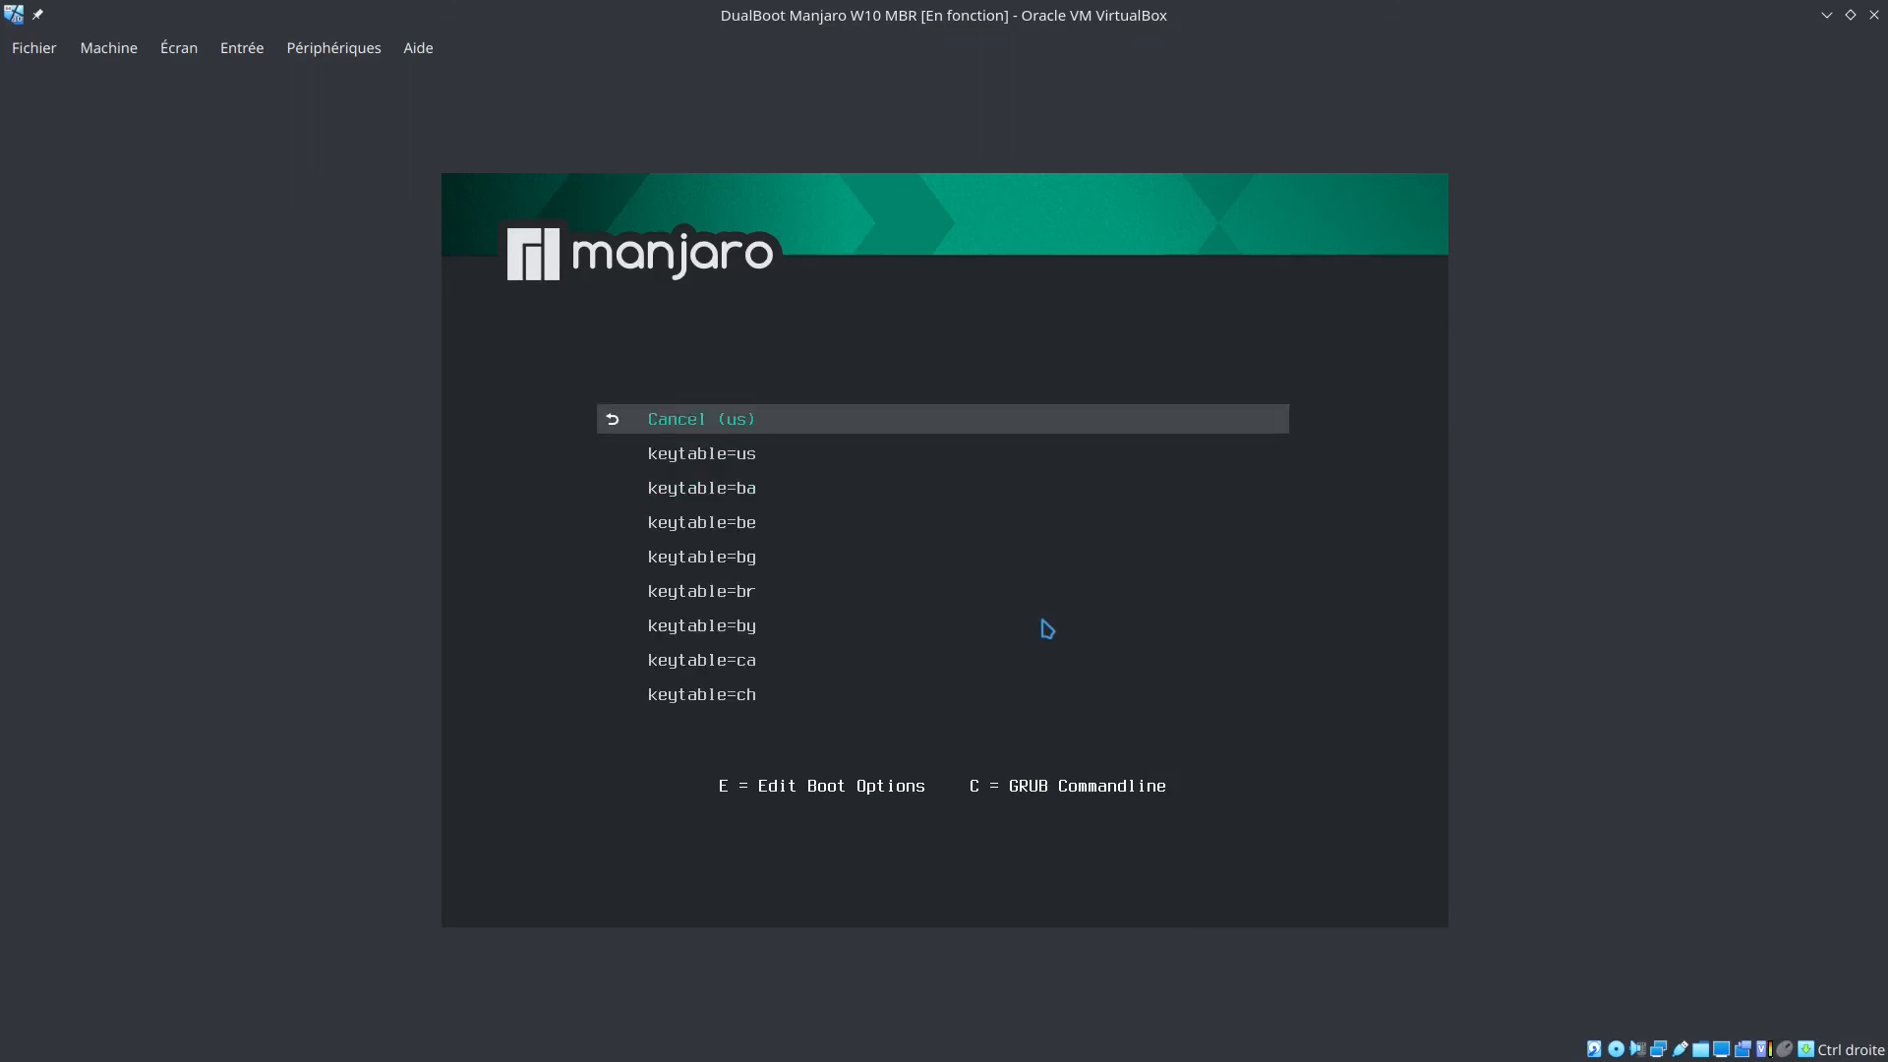
pyautogui.press('Down')
pyautogui.press('Down')
pyautogui.press('Down')
pyautogui.press('Down')
pyautogui.press('Down')
pyautogui.press('Down')
pyautogui.press('Down')
pyautogui.press('Down')
pyautogui.press('Down')
pyautogui.press('Down')
pyautogui.press('Down')
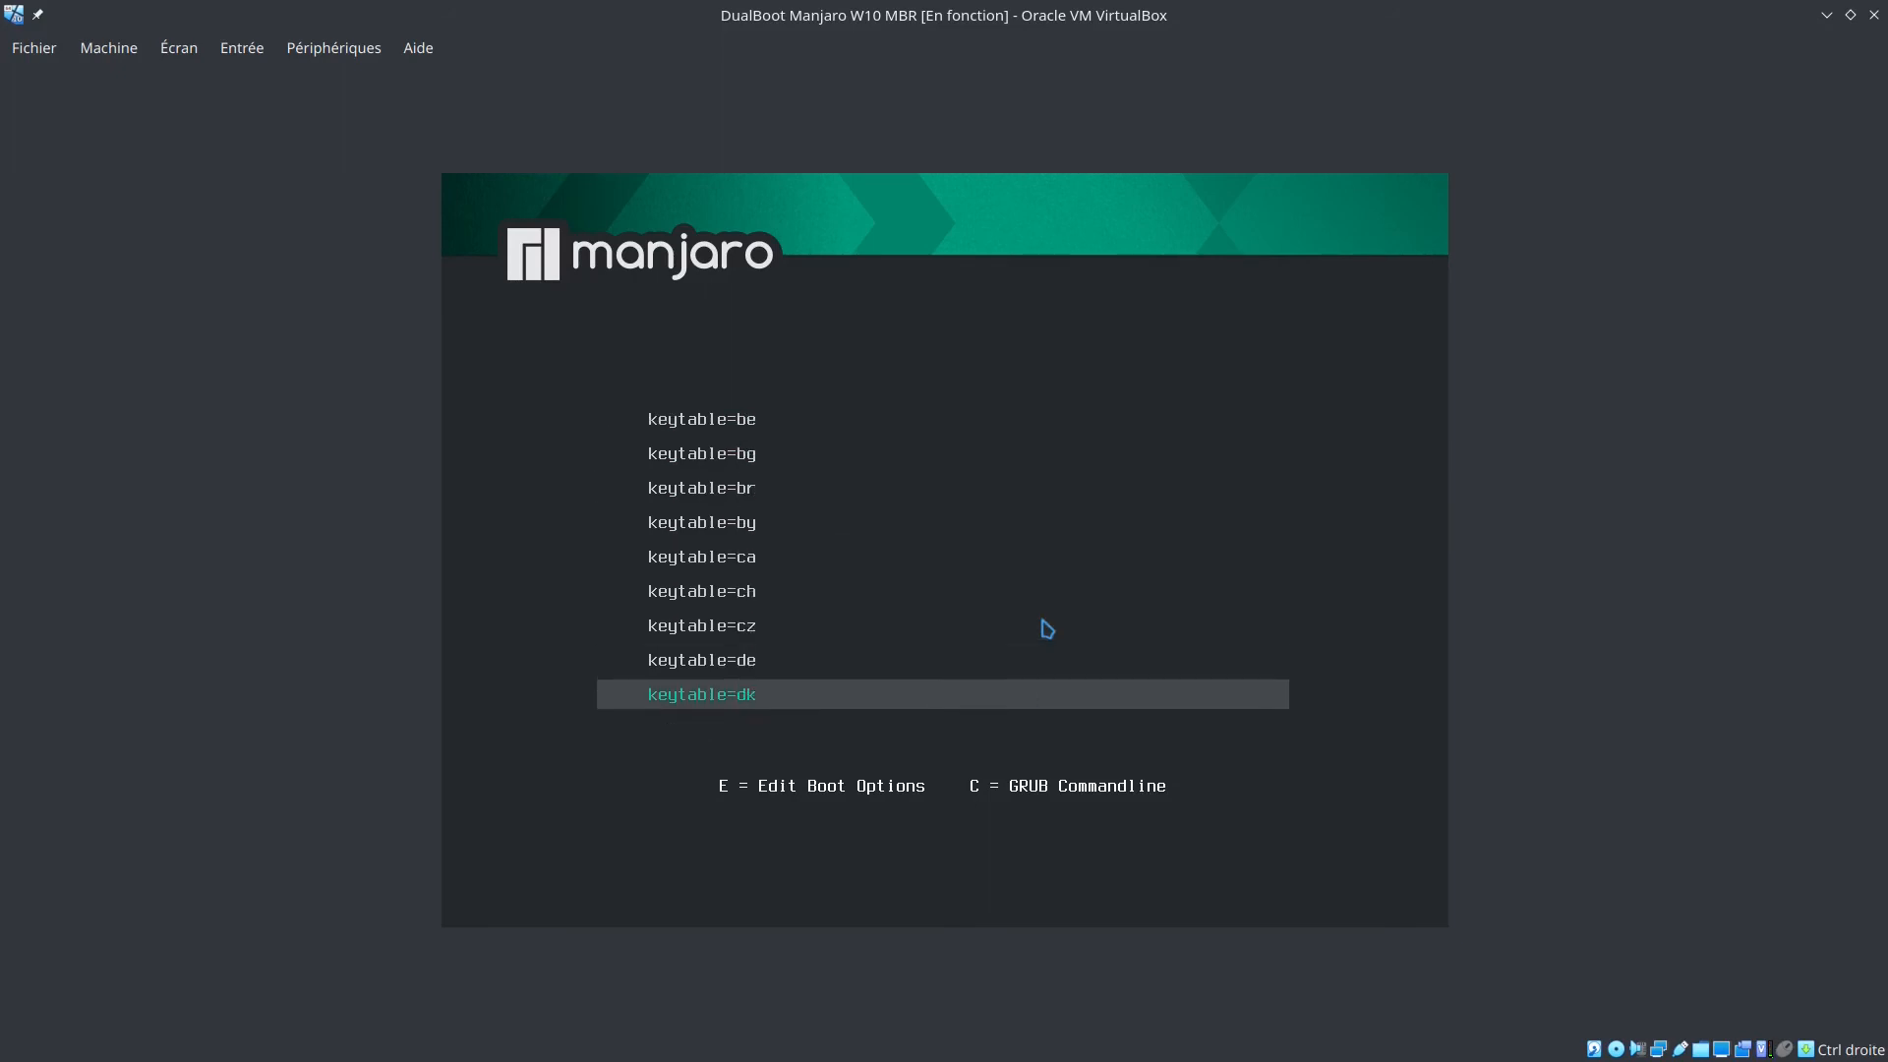
pyautogui.press('Down')
pyautogui.press('Down')
pyautogui.press('Down')
pyautogui.press('Down')
pyautogui.press('Return')
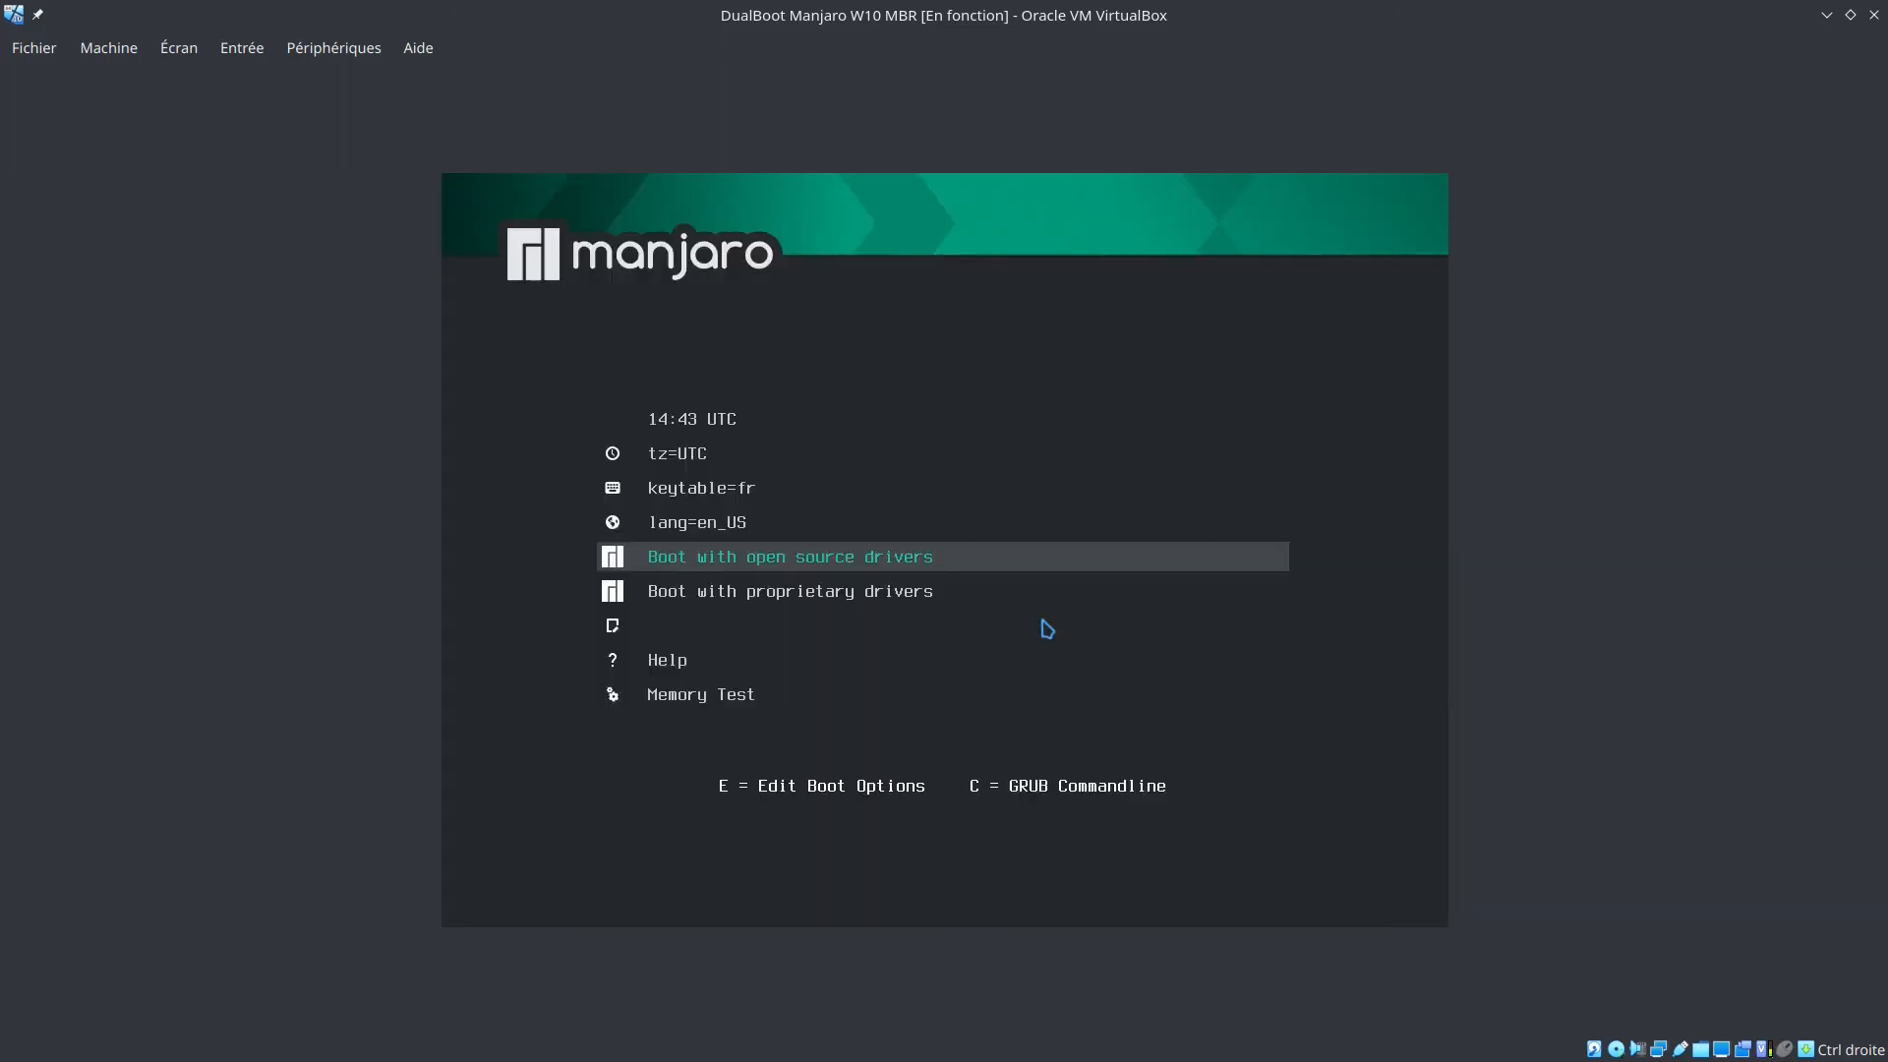
# Choose Français as the language of the Manjaro live boot
pyautogui.press('Up')
pyautogui.press('Return')
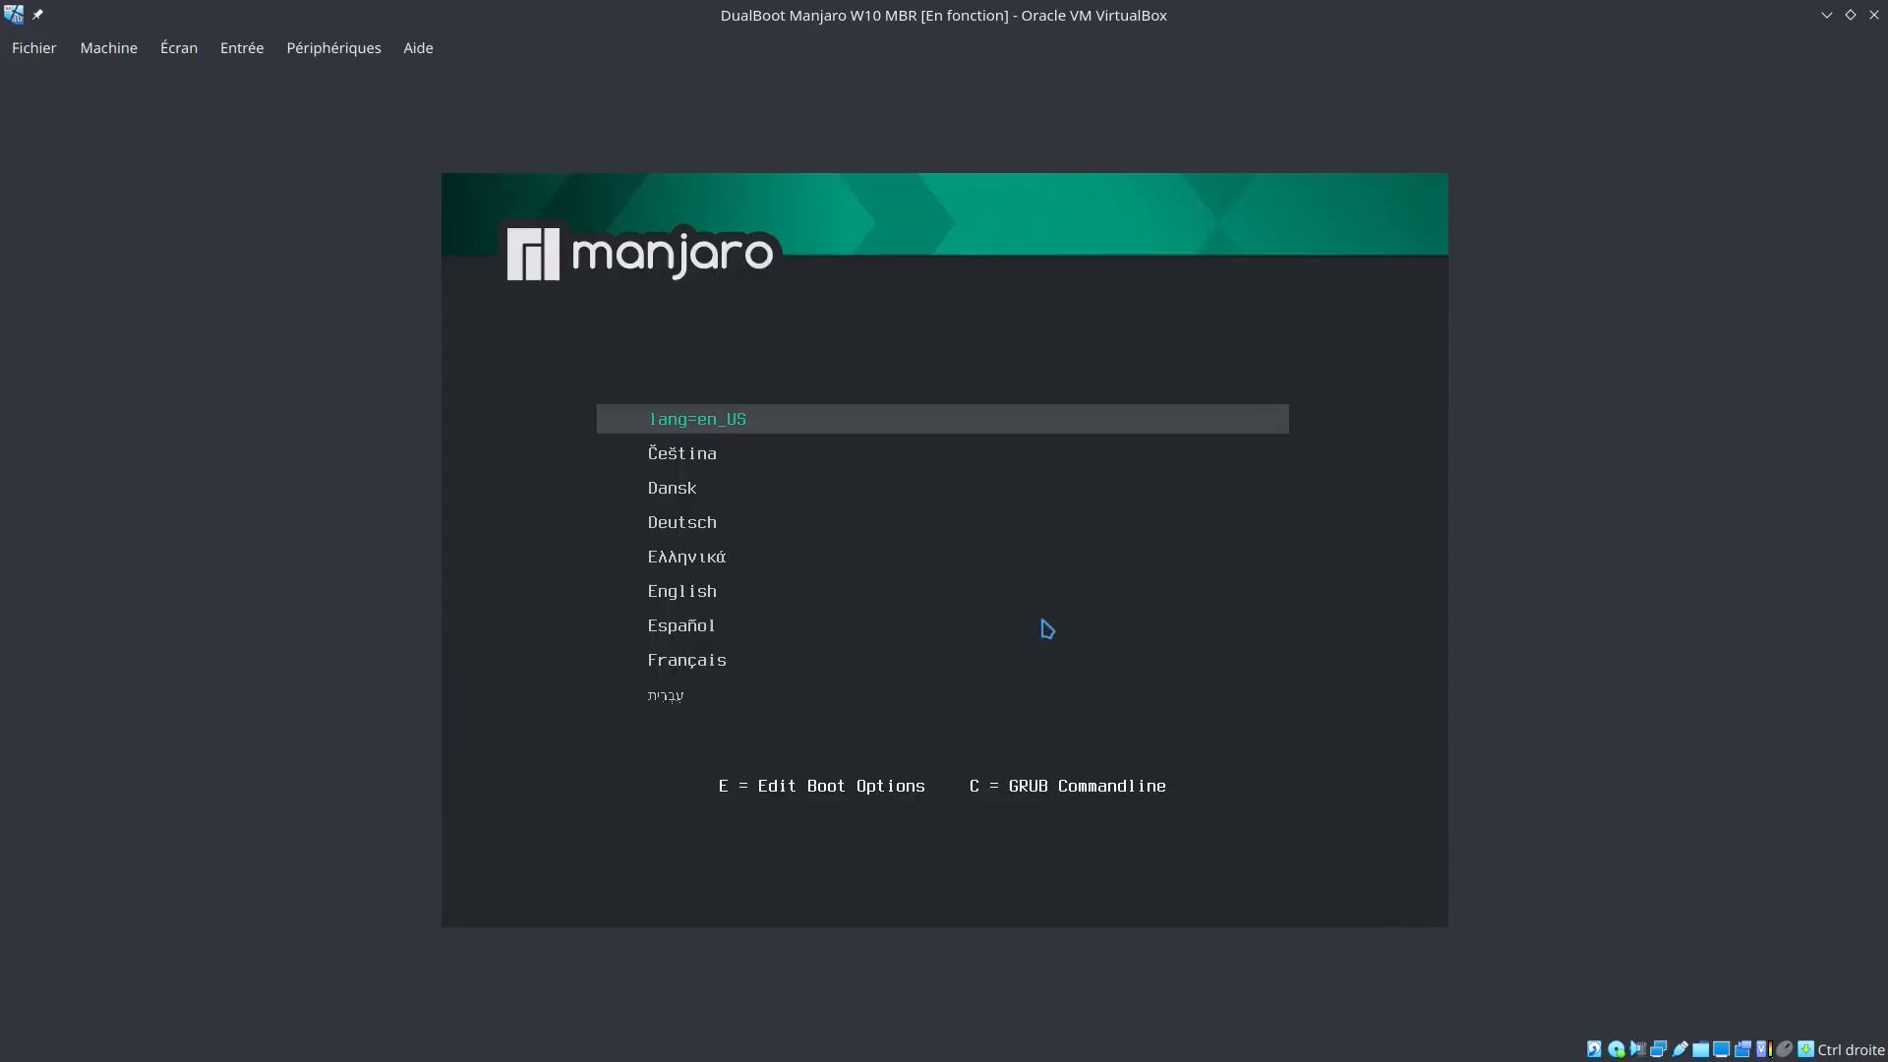
pyautogui.press('Down')
pyautogui.press('Down')
pyautogui.press('Down')
pyautogui.press('Down')
pyautogui.press('Down')
pyautogui.press('Down')
pyautogui.press('Down')
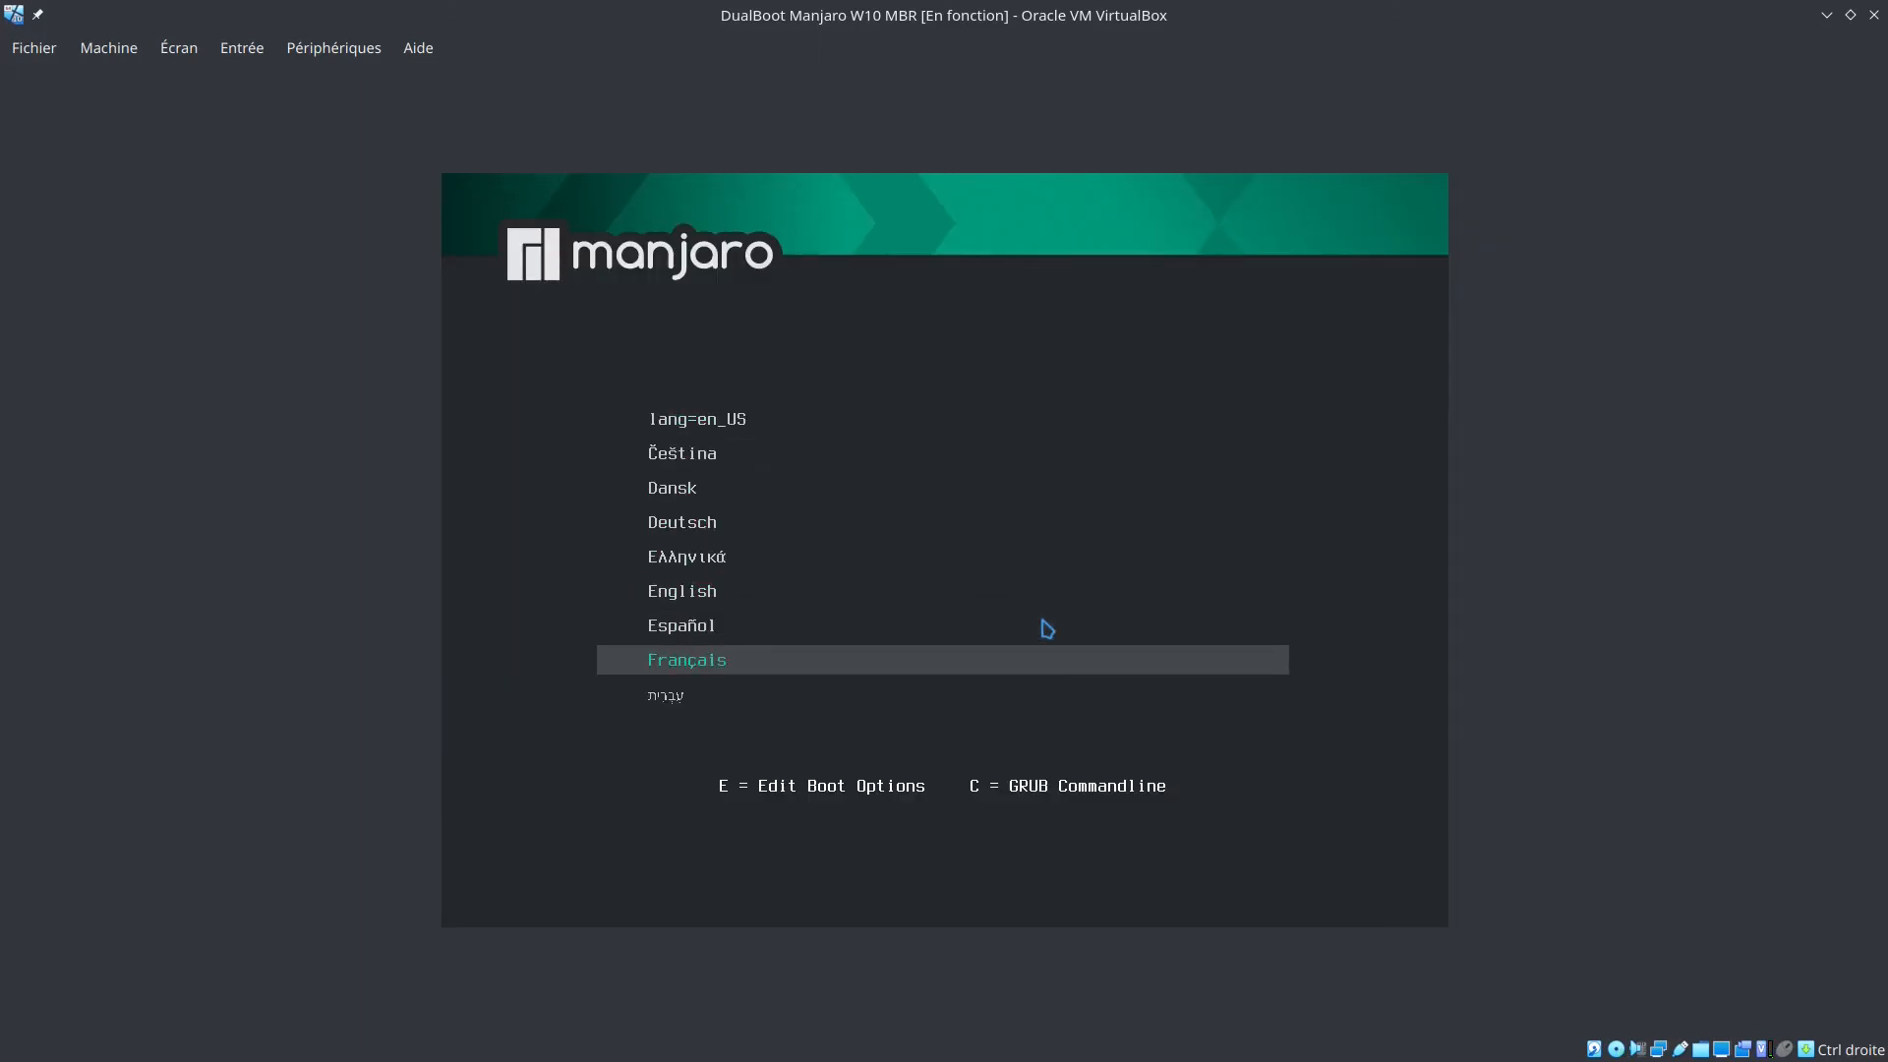